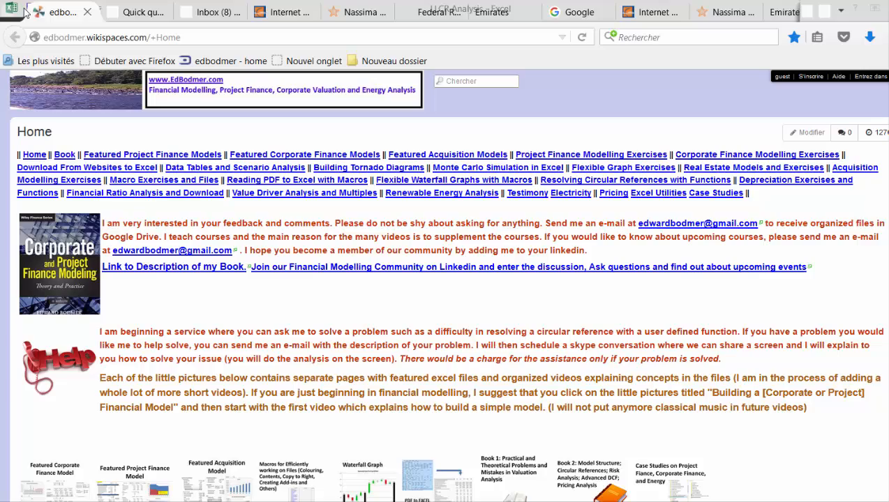
Open the exercises page for building a project finance model from A-Z, linked on the site's home page.
scroll(26, 12, "down", 3)
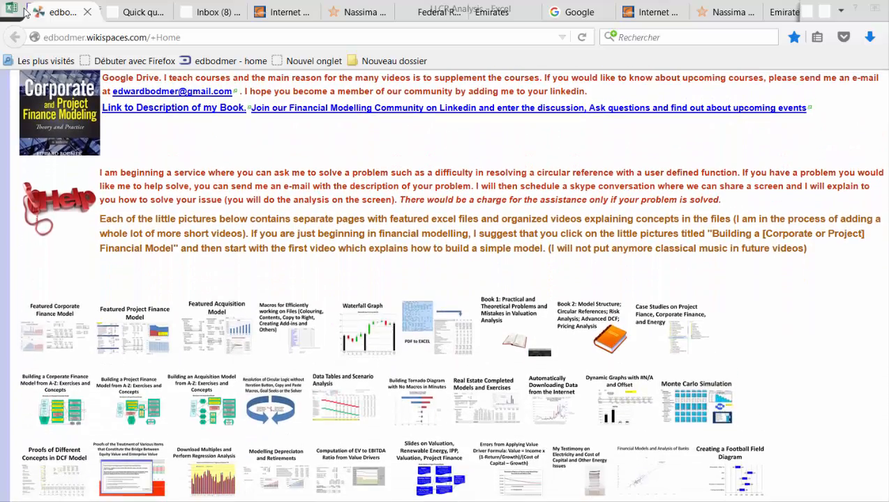
scroll(26, 13, "down", 1)
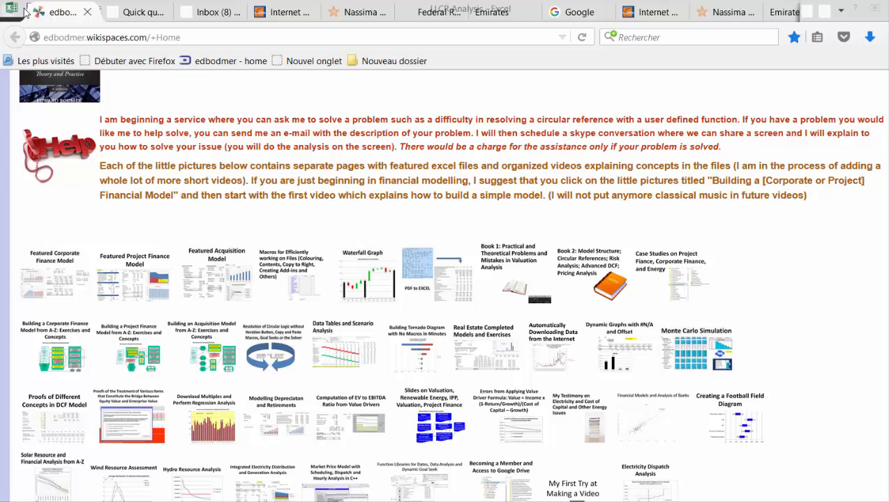
scroll(25, 13, "down", 1)
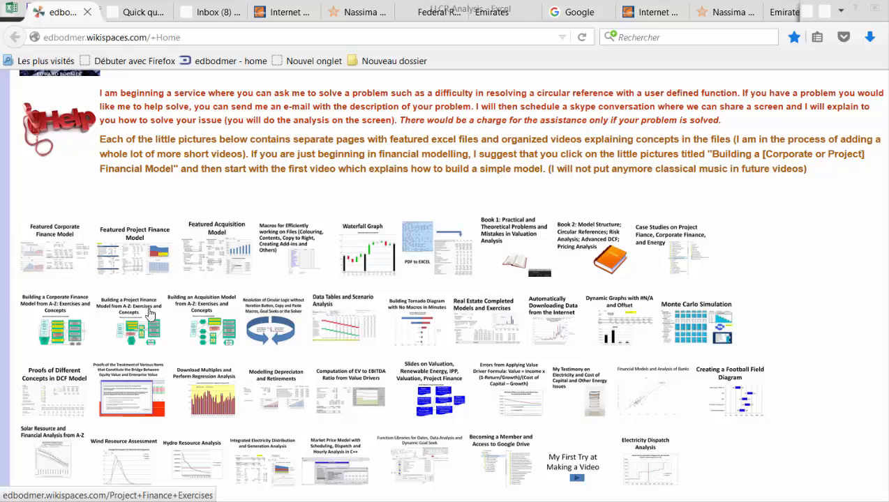
left_click(136, 340)
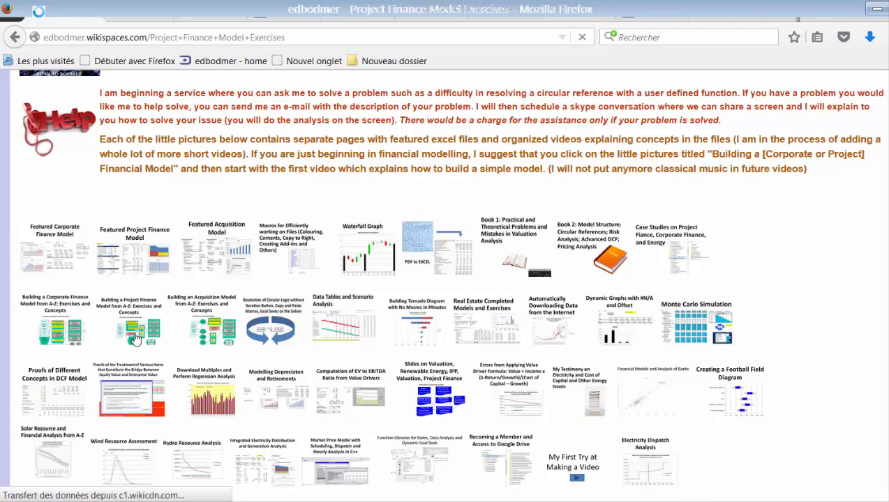
Examine the Project Finance Model Exercises page, including its video table and downloadable exercise files, and return to the site's home page.
scroll(136, 340, "down", 3)
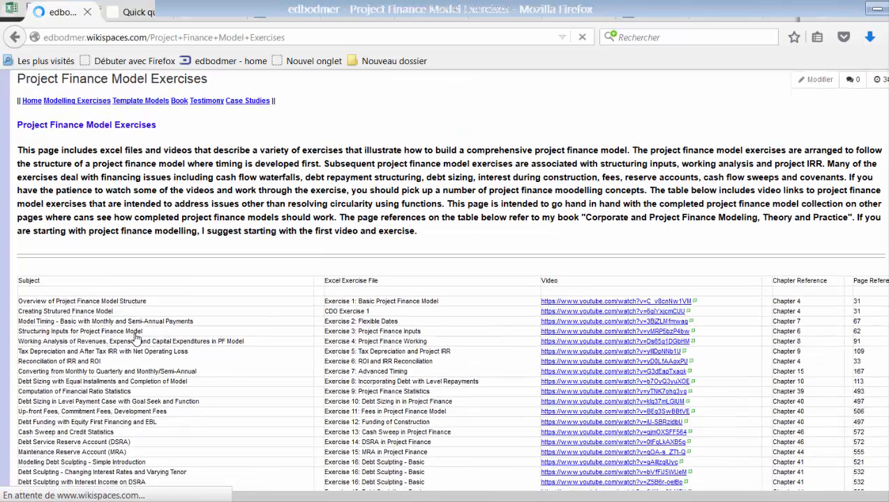
scroll(136, 339, "down", 18)
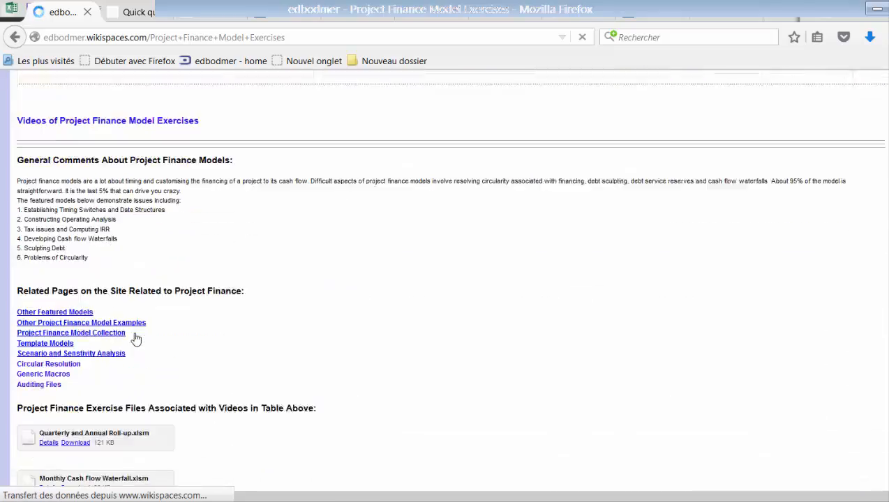
scroll(136, 340, "down", 5)
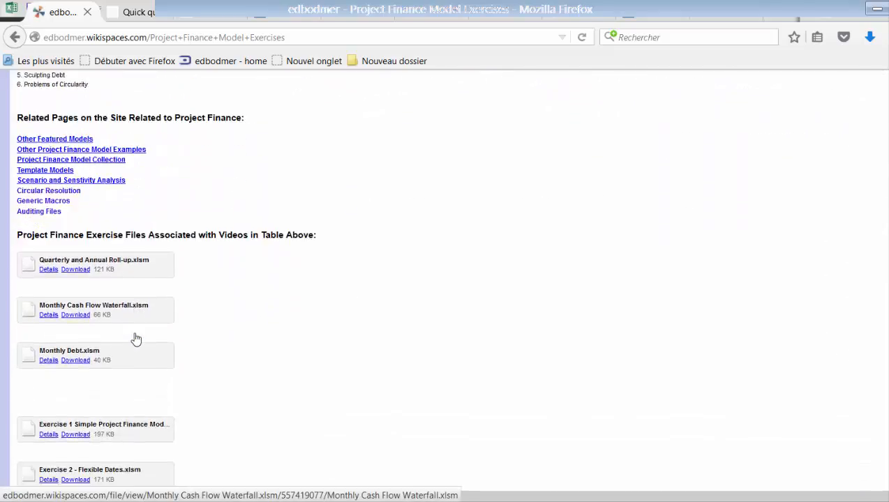
scroll(136, 339, "down", 20)
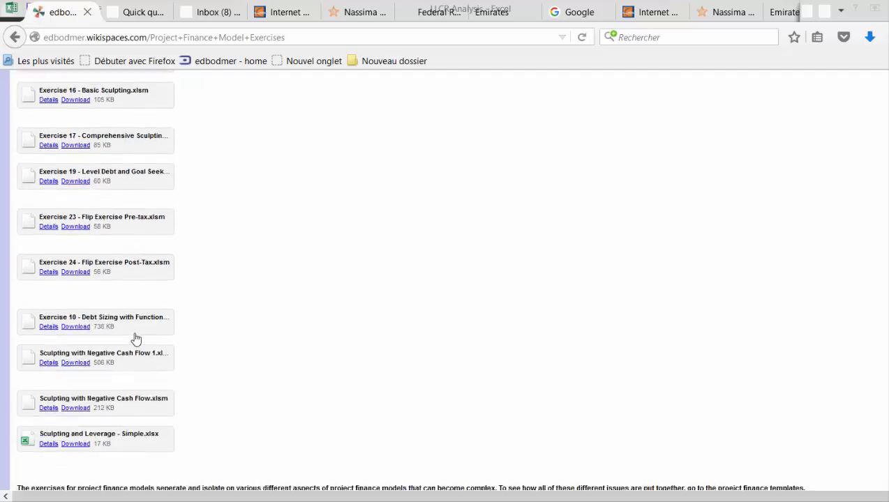
scroll(136, 340, "down", 5)
scroll(136, 340, "up", 12)
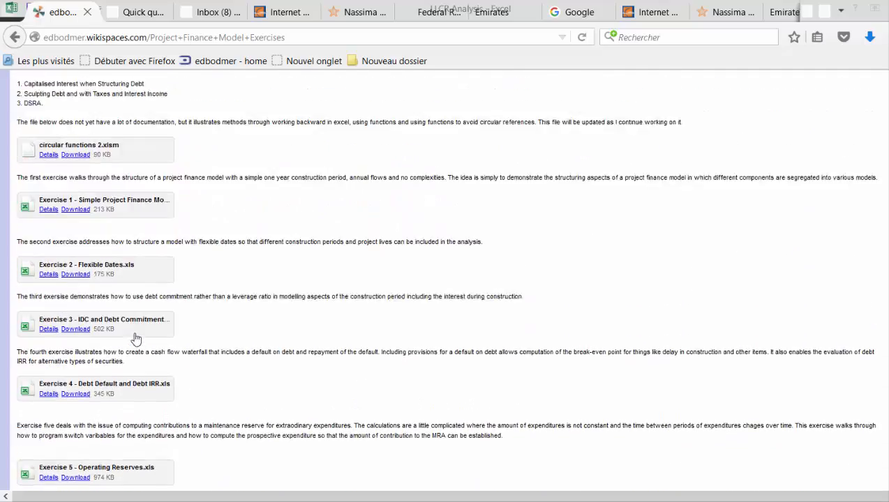
scroll(136, 340, "up", 20)
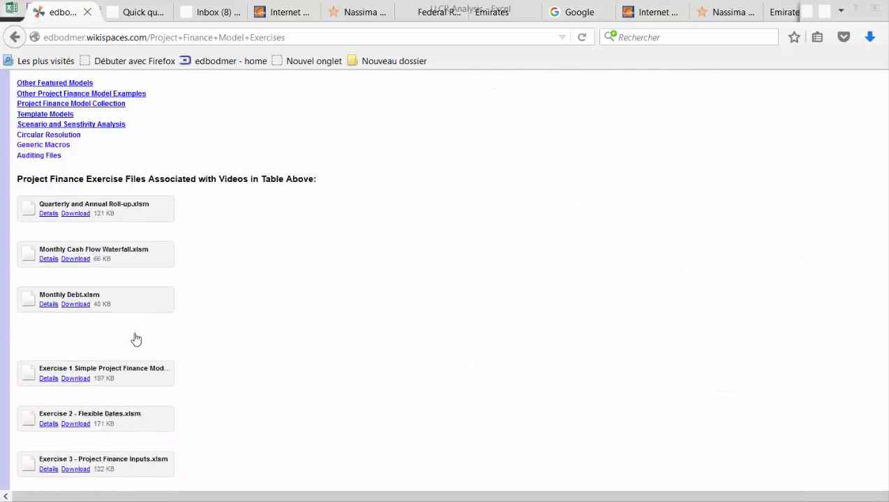
scroll(136, 340, "up", 20)
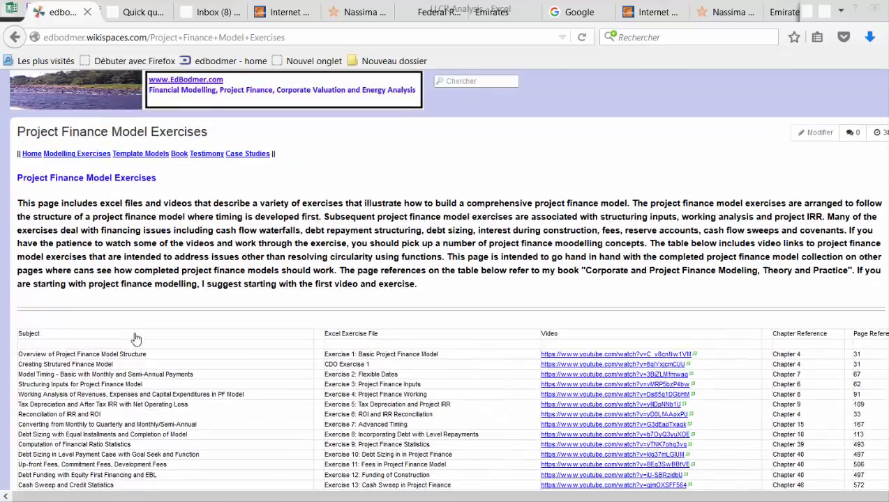
scroll(136, 339, "down", 15)
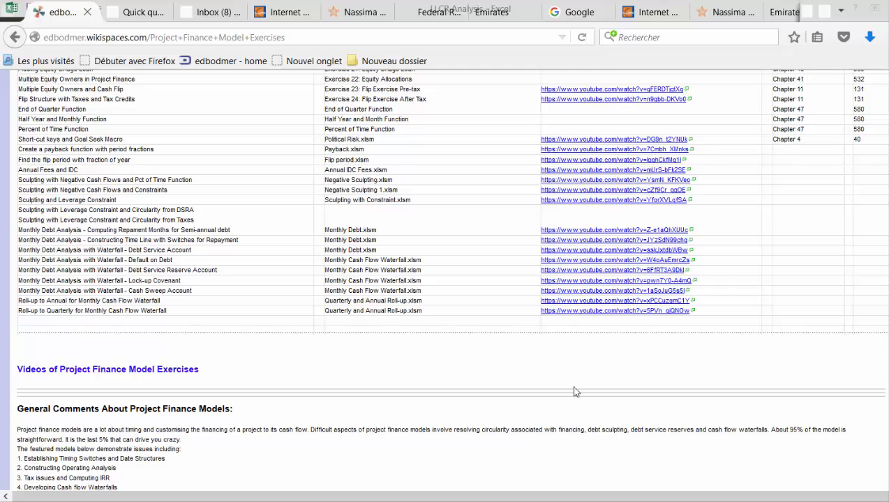
scroll(516, 314, "up", 1)
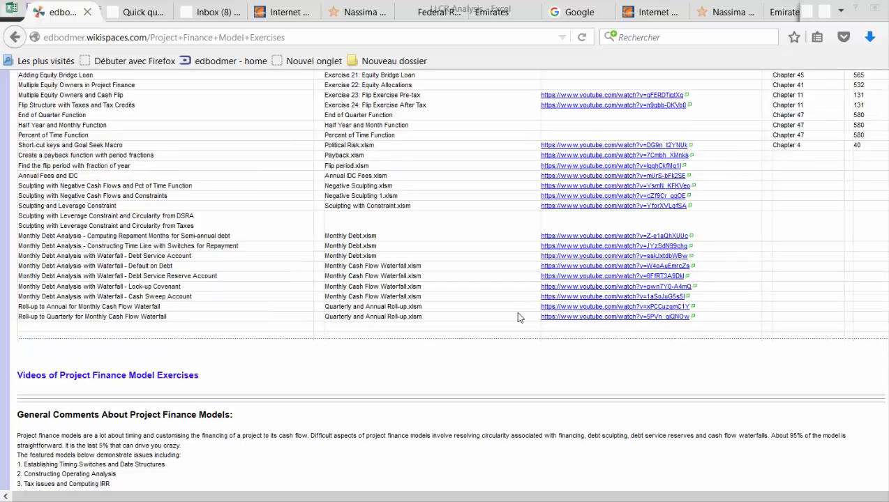
scroll(518, 318, "up", 10)
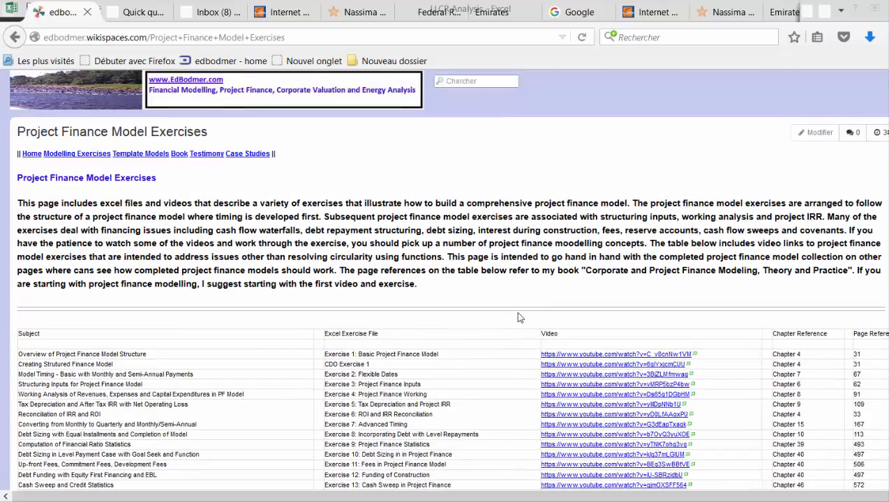
left_click(73, 95)
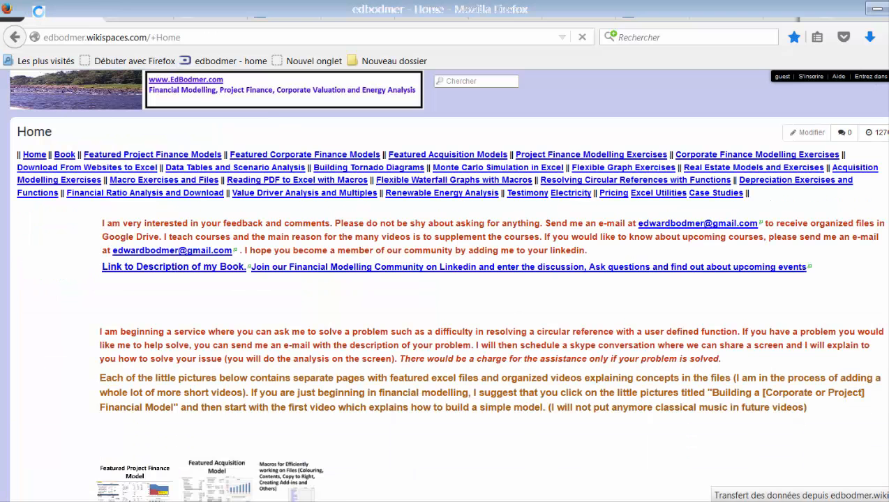
Switch to File Explorer and open the Project Finance Model Exercises folder under Courses, Chapter 1, 2. Project Finance Models and Exercises.
mouse_move(90, 500)
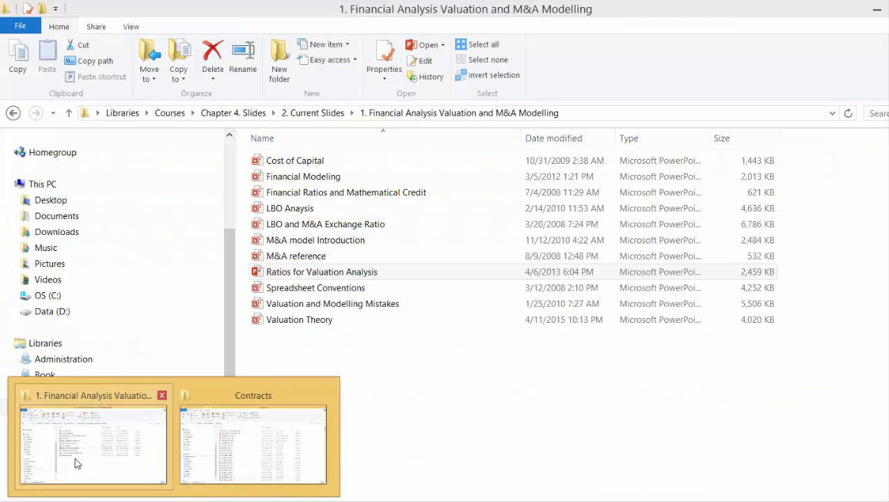
left_click(75, 463)
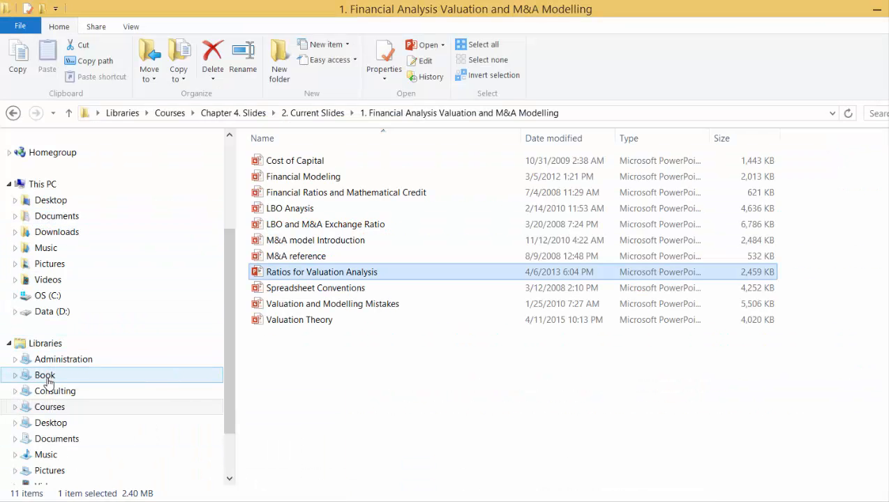
left_click(50, 409)
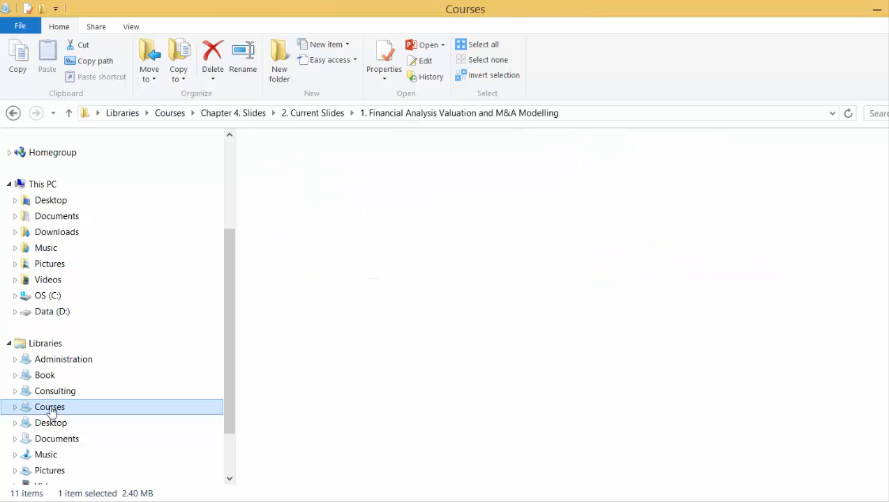
left_click(313, 200)
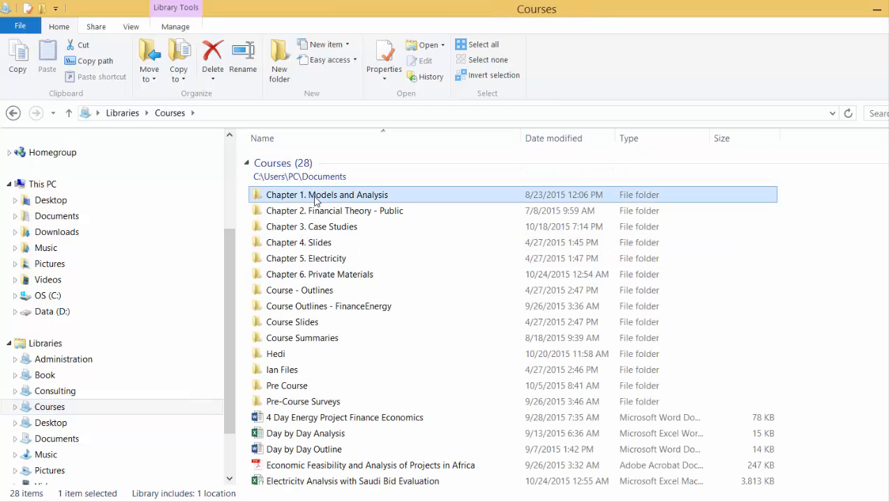
double_click(316, 202)
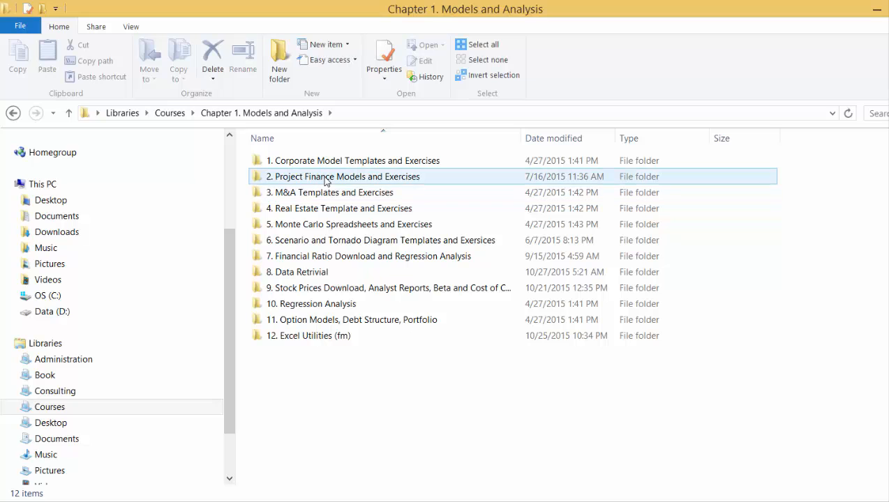
double_click(325, 178)
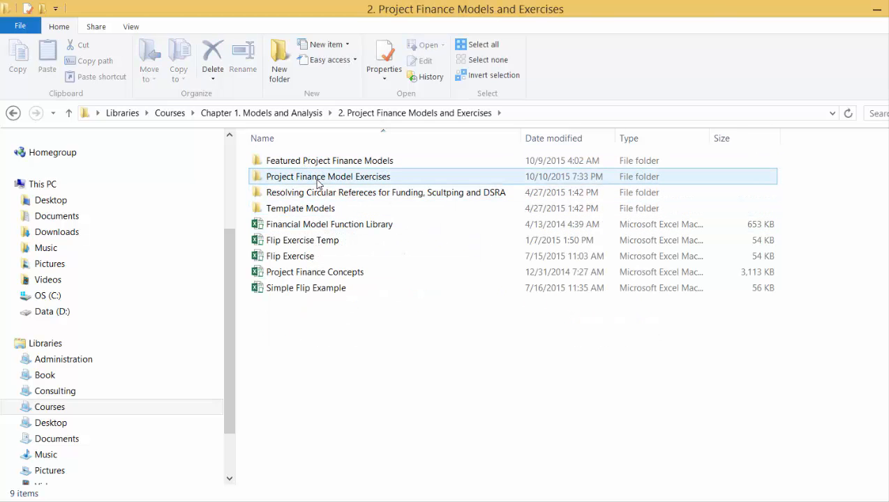
double_click(316, 180)
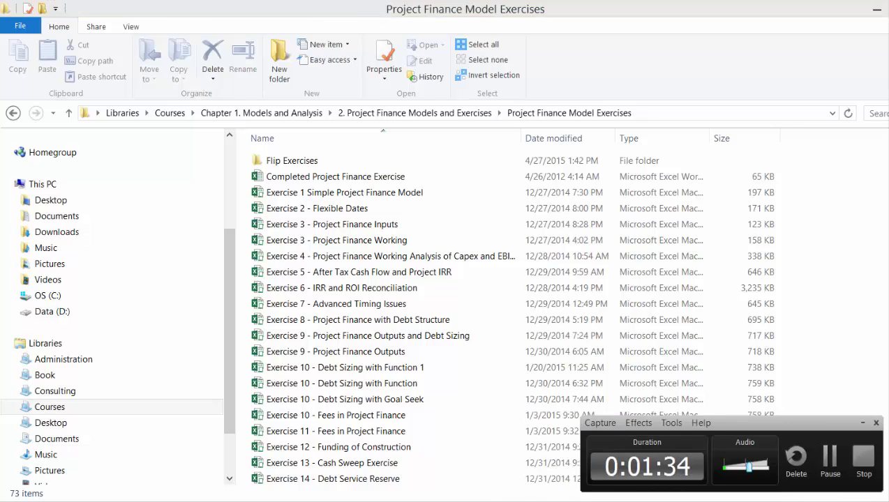
left_click(865, 457)
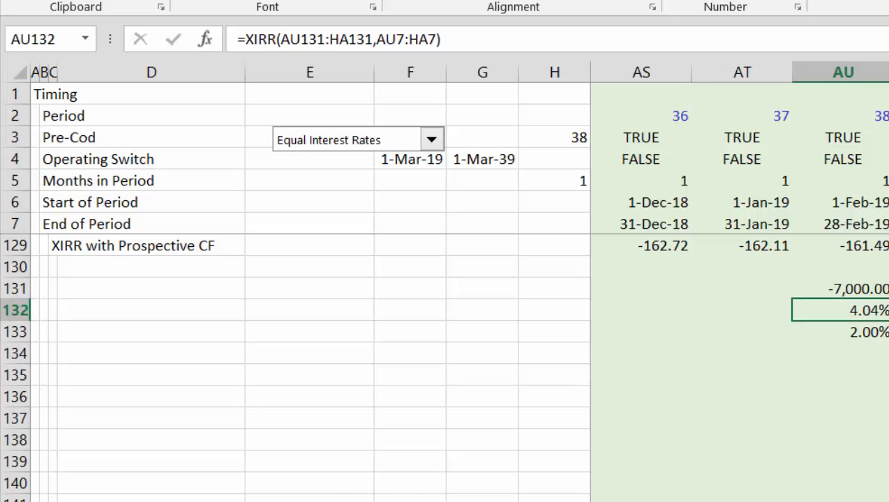
Go to the workbook sheet with the interest rate and tenor scenario table and set the scenario to Different Constant.
key("ctrl+Page_Up")
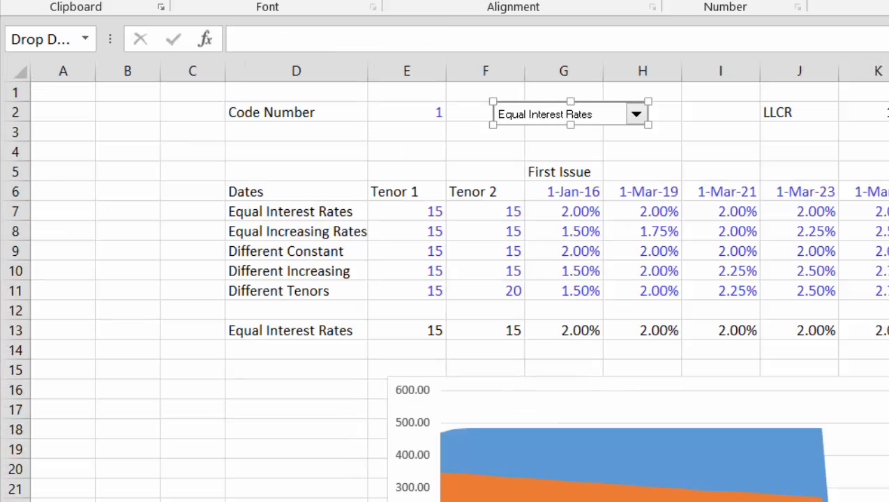
left_click(146, 401)
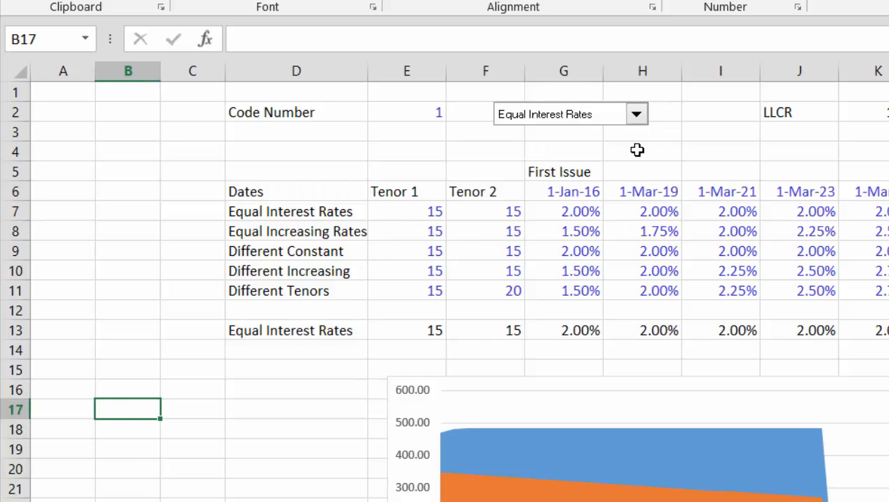
left_click(636, 115)
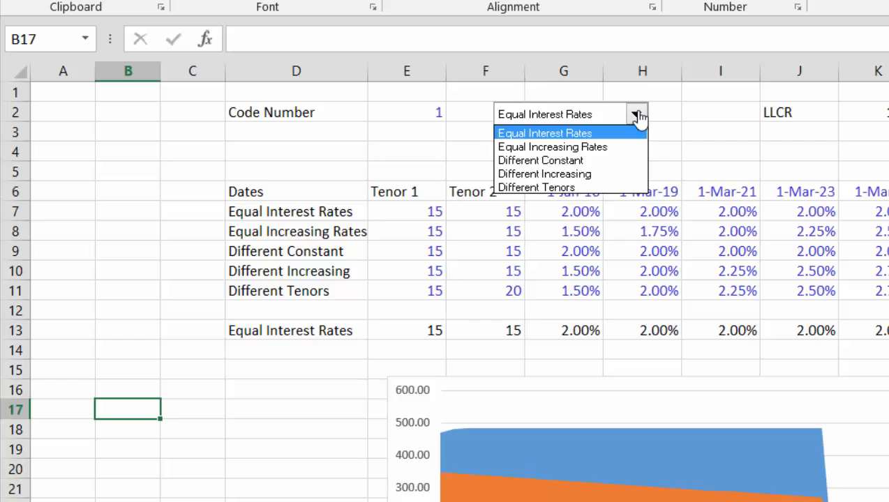
key("Down")
key("Down")
key("Return")
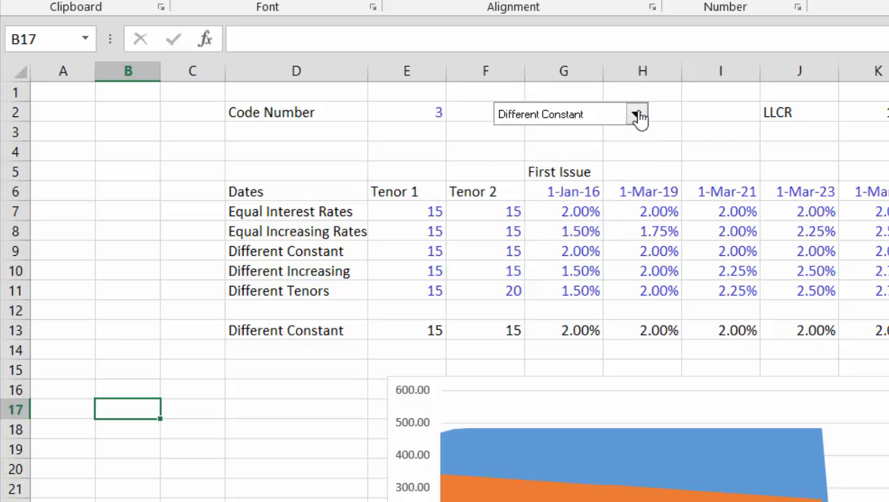
Set the scenario selector above the interest rate table to Different Tenors.
left_click(636, 114)
key("Down")
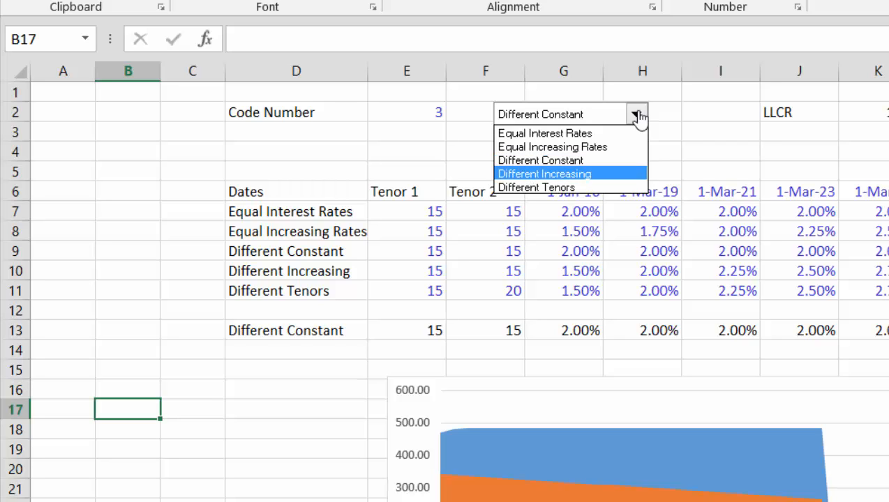
key("Down")
key("Return")
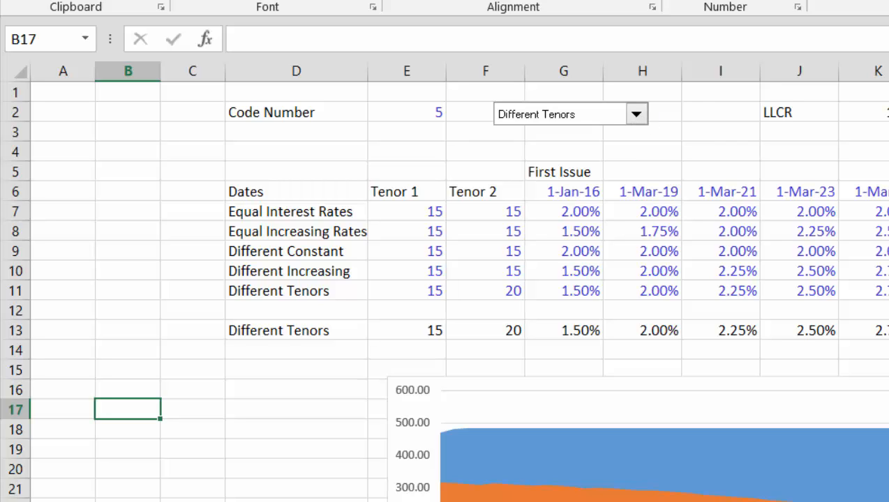
Enter the label "PCT reduction to BE" in cell N17.
left_click(888, 409)
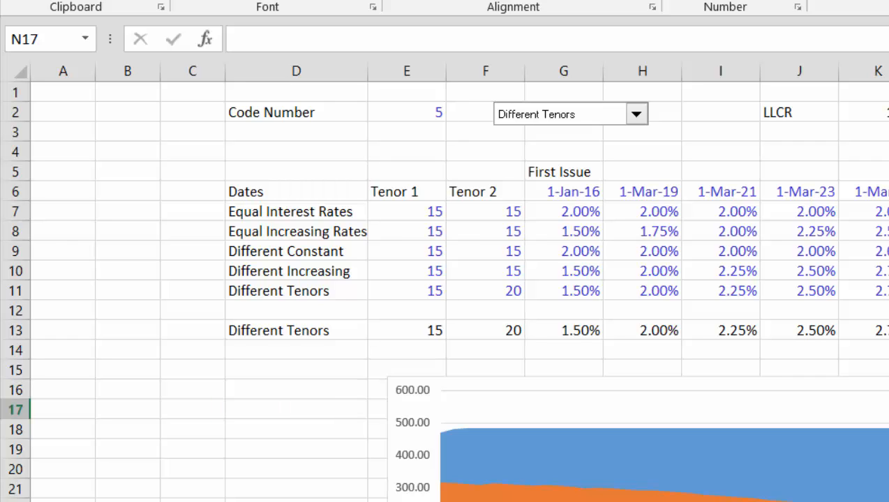
type("PCT reduction to")
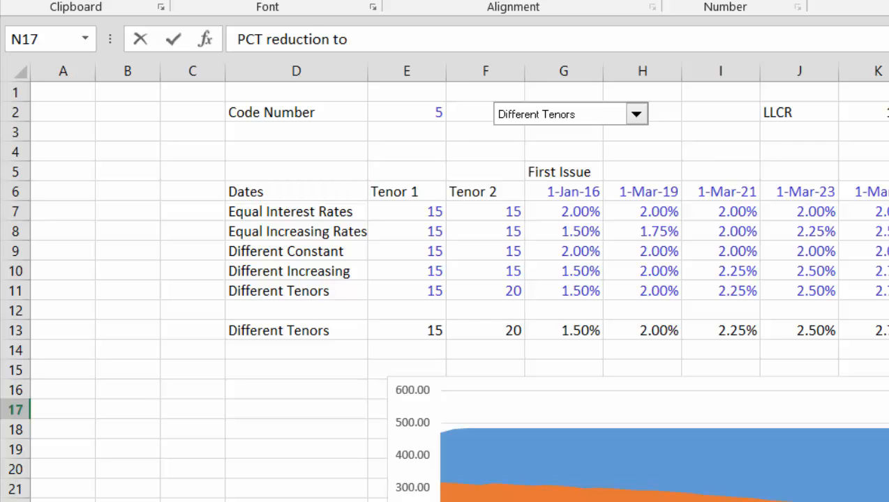
type(" BR")
key("BackSpace")
type("e")
key("BackSpace")
type("E")
key("ctrl+Return")
Enter the text "DSCR-1/DSCR" in cell N18, directly below the reduction label.
key("Down")
type("DSC")
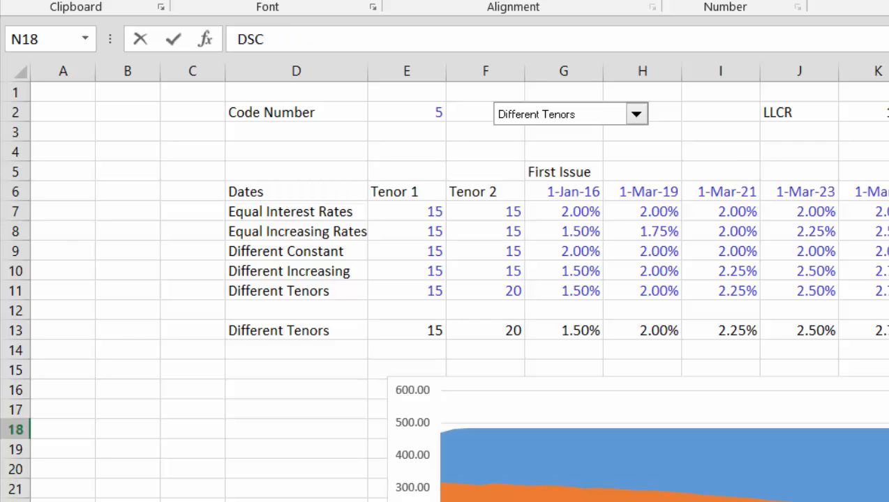
type("R-1/DSCR")
key("ctrl+Return")
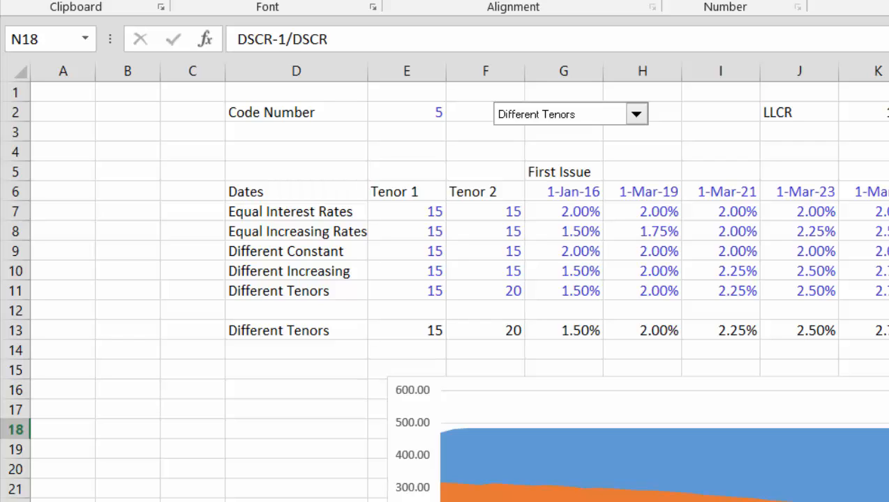
Enter the text "LLCR-1/LLCR" in cell N20.
key("Down")
key("Down")
type("LL")
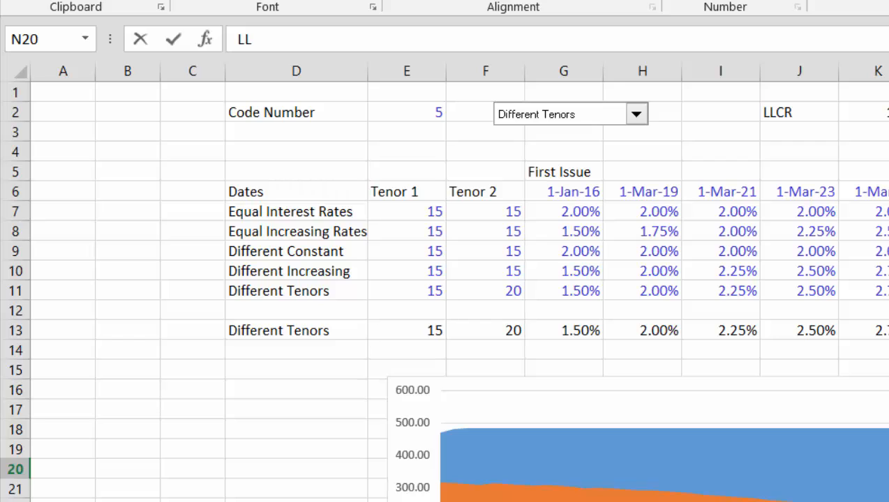
type("CR-1/LLCR")
key("ctrl+Return")
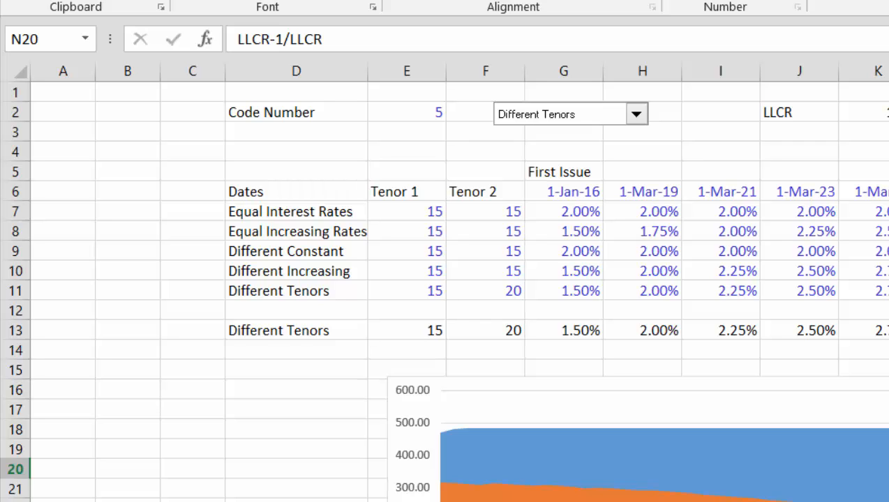
Set the assumption in cell F22 of the model sheet to 6% and return to the scenario sheet with the chart.
key("Down")
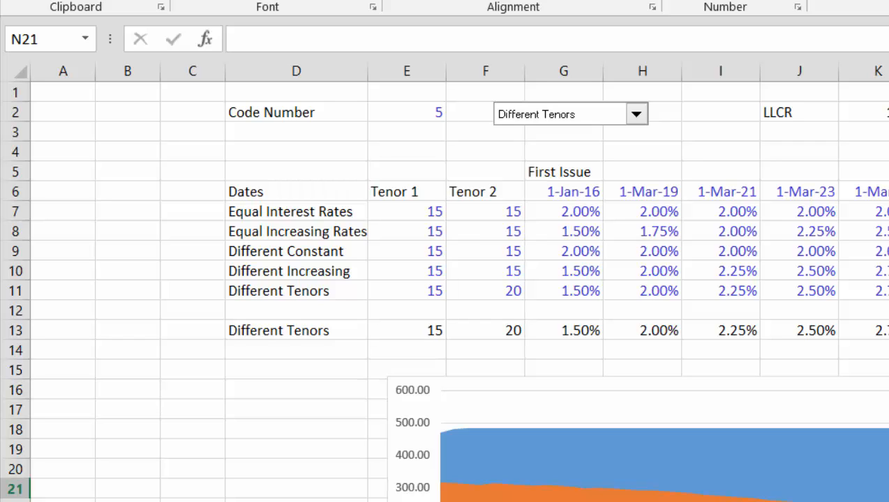
key("ctrl+Page_Up")
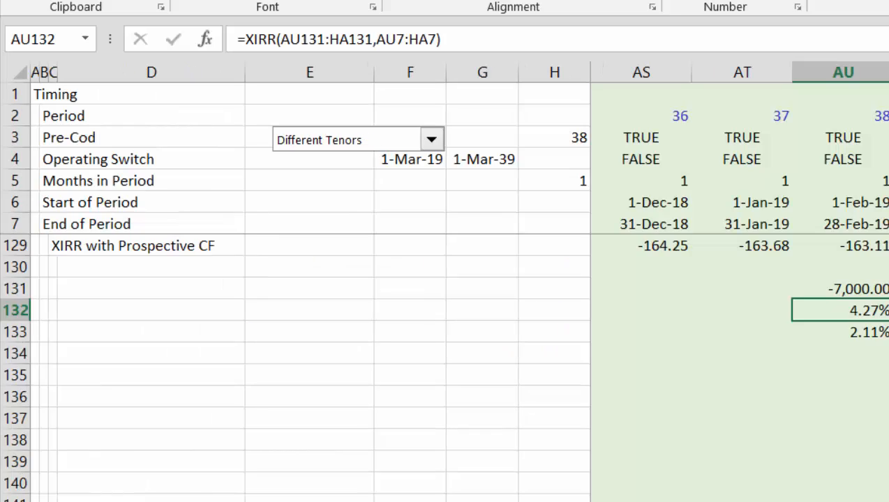
key("Page_Up")
key("Page_Up")
key("Page_Up")
key("Page_Up")
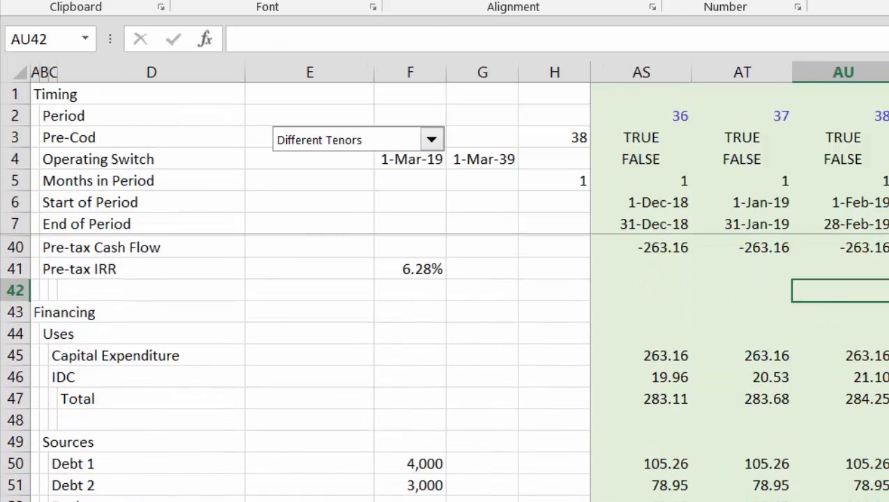
key("Up")
key("Left")
key("Left")
key("Left")
key("Left")
key("Left")
key("Left")
key("Left")
key("Left")
key("Left")
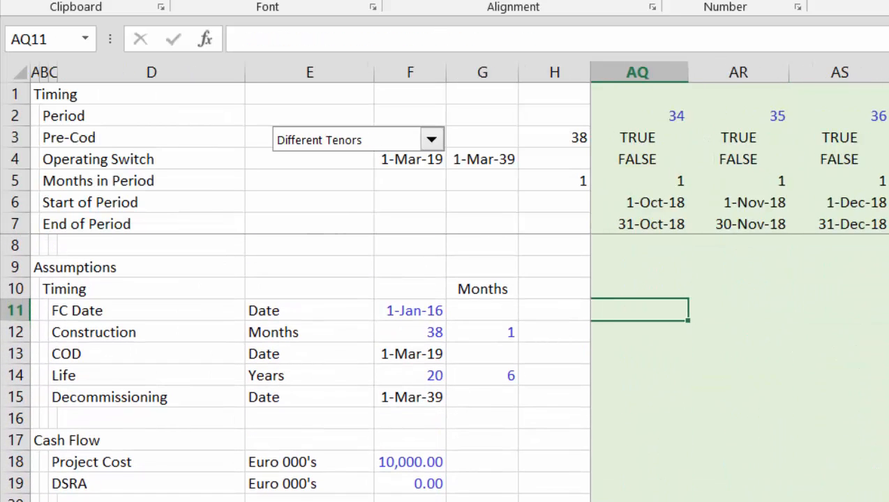
key("Left")
key("Left")
key("Left")
key("Left")
key("Left")
key("Left")
key("Left")
key("Left")
key("Left")
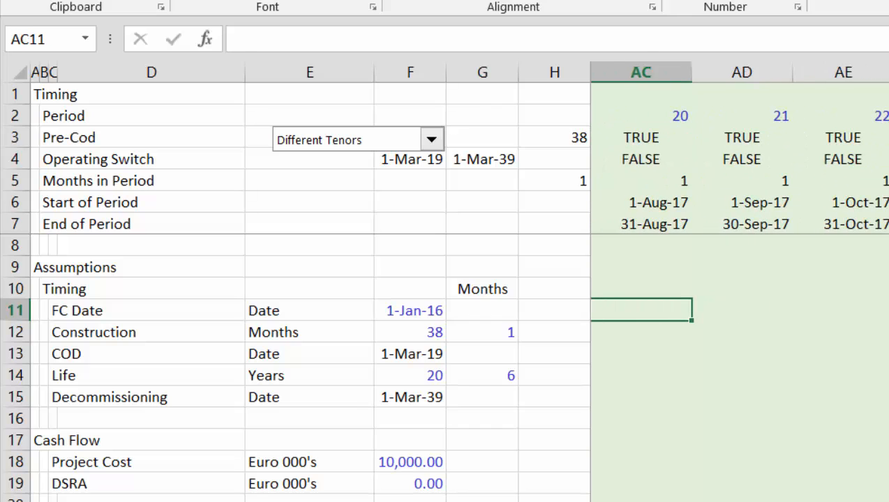
key("ctrl+Left")
key("Down")
key("Down")
key("Down")
key("Down")
key("Down")
key("Down")
key("Down")
key("Down")
key("Down")
key("Down")
key("Down")
key("Down")
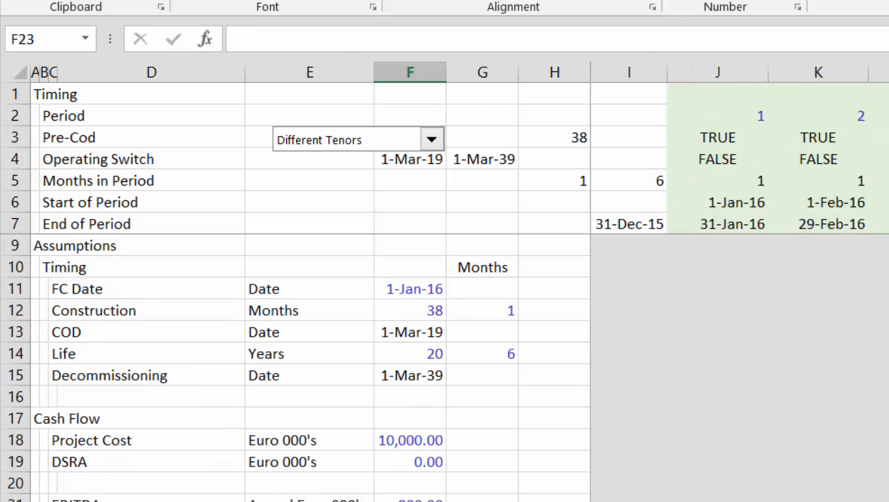
key("Up")
type("6")
key("Return")
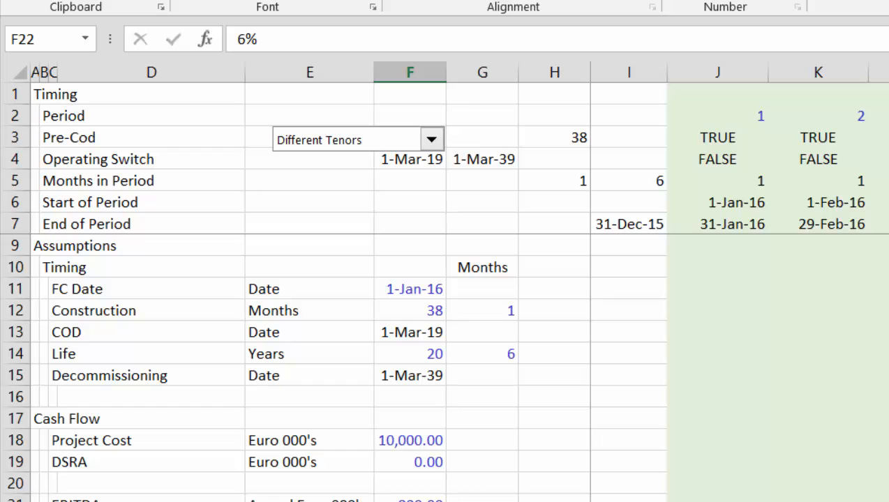
key("ctrl+Page_Up")
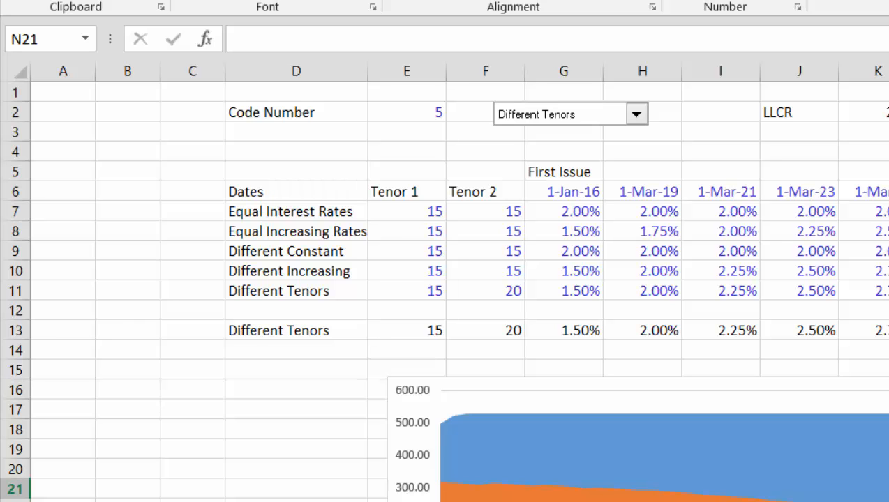
Set the assumption in cell F22 of the model sheet to 3% and go back to the scenario sheet.
key("ctrl+Page_Down")
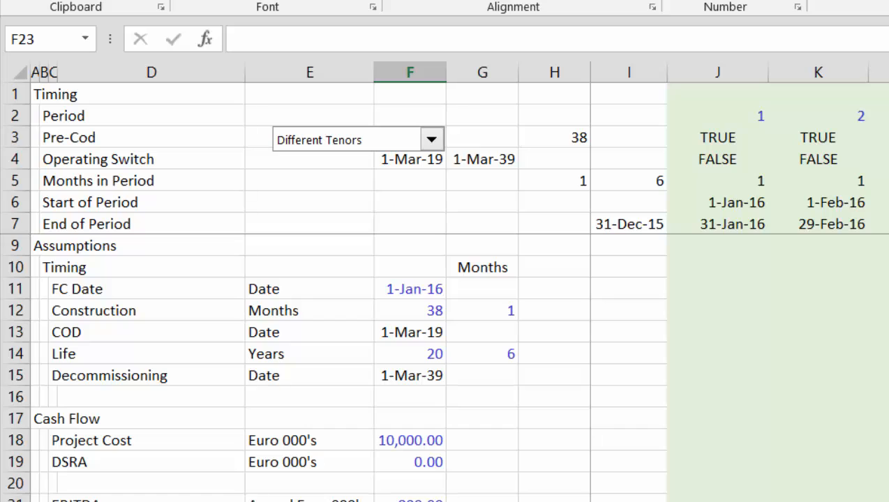
key("Up")
type("3")
key("Return")
key("Down")
key("ctrl+Page_Up")
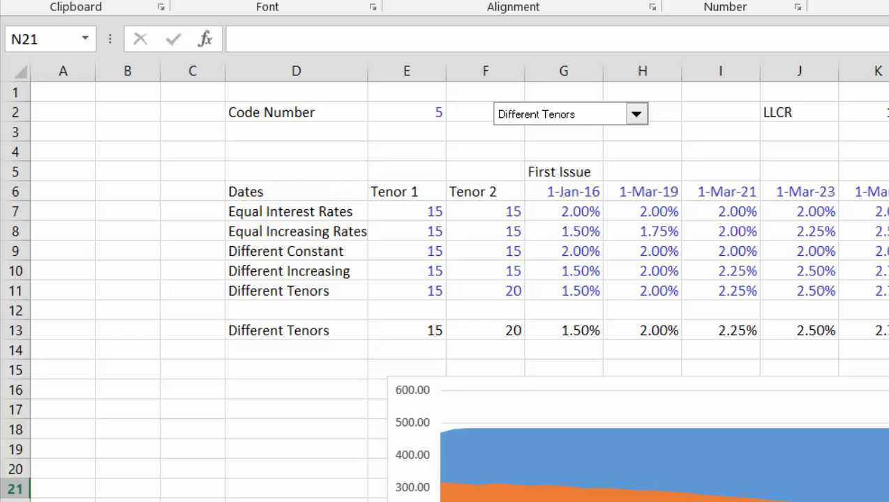
Examine the XIRR calculation in cell AU132 under the model sheet's LLCR Using Debt IRR section.
key("ctrl+Page_Up")
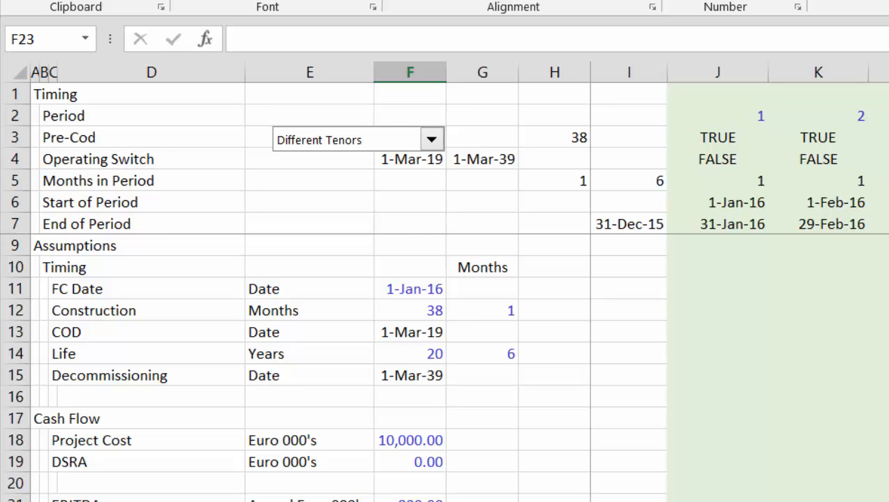
key("Page_Down")
key("Page_Down")
key("Page_Down")
key("Page_Down")
key("Page_Down")
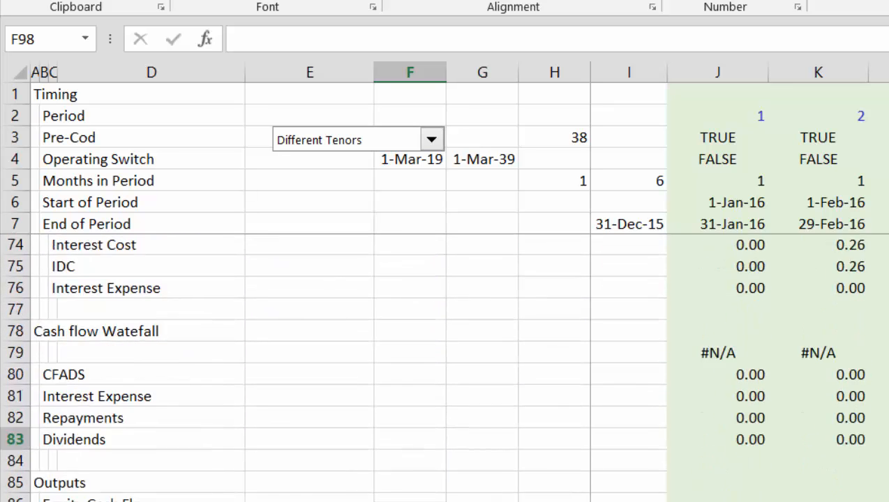
key("Page_Down")
key("Page_Down")
key("Page_Down")
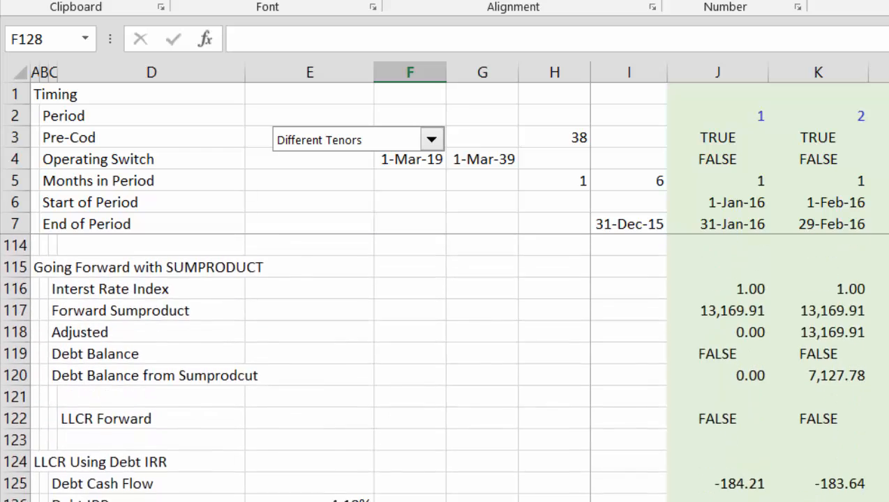
key("Page_Up")
key("Right")
key("Right")
key("Right")
key("Right")
key("Right")
key("Right")
key("Right")
key("Right")
key("Right")
key("Right")
key("Right")
key("Right")
key("Right")
key("Right")
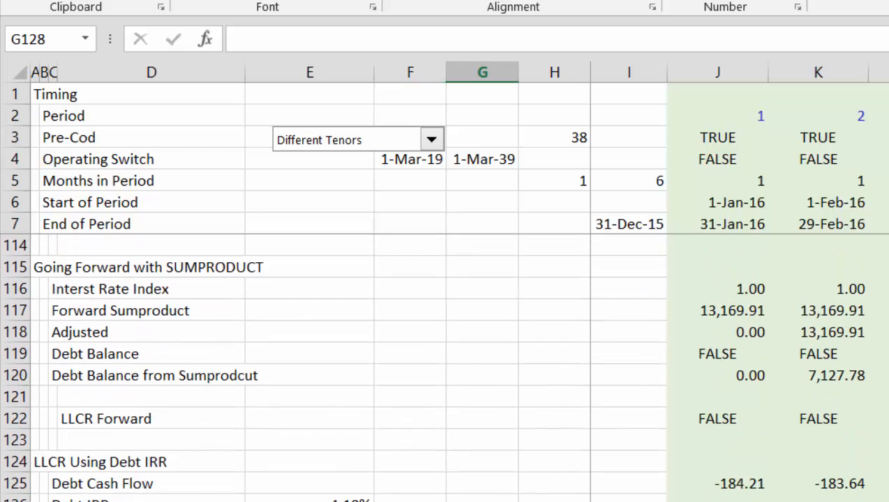
key("Right")
key("Right")
key("Down")
key("Down")
key("Down")
key("Down")
key("Down")
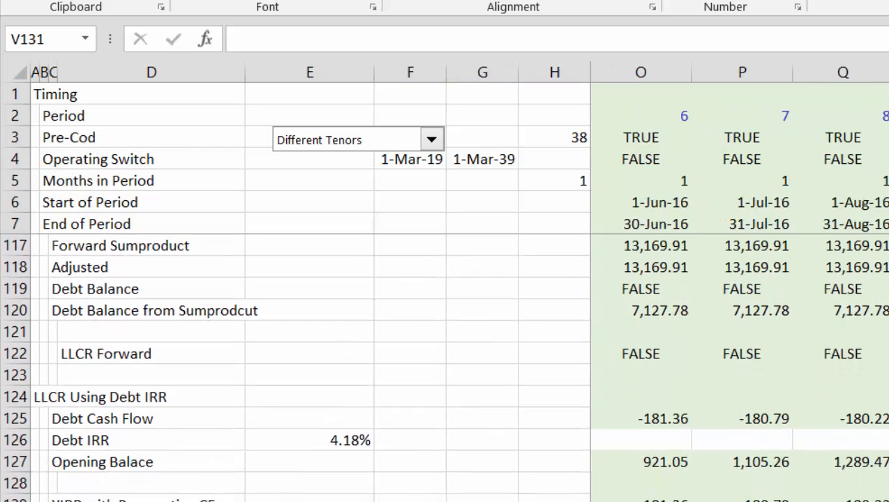
key("Right")
key("Right")
key("Right")
key("Right")
key("Right")
key("Right")
key("Right")
key("Right")
key("Right")
key("Right")
key("Right")
key("Right")
key("Right")
key("Right")
key("Right")
key("Right")
key("Right")
key("Right")
key("Right")
key("Right")
key("Right")
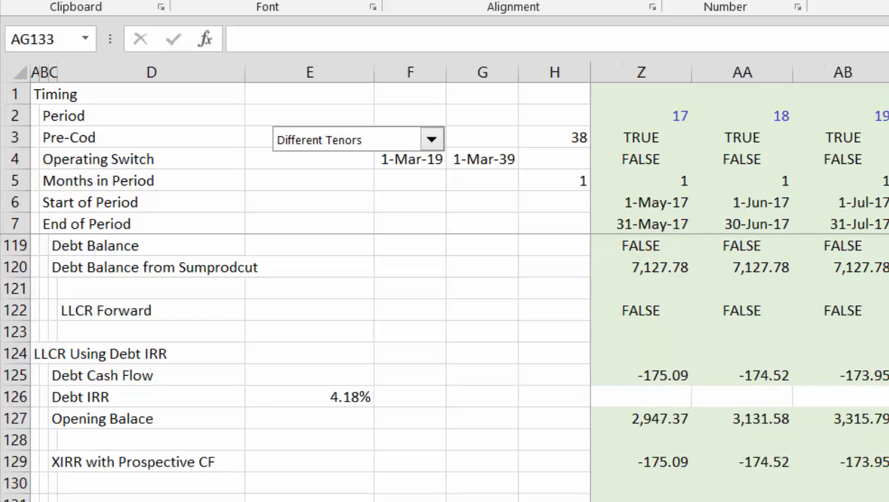
key("Right")
key("Right")
key("Right")
key("Right")
key("Right")
key("Right")
key("Right")
key("Right")
key("Right")
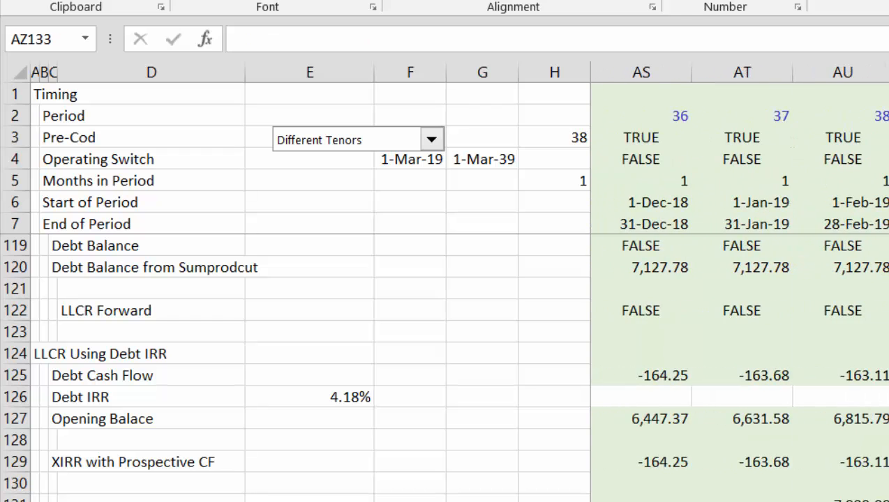
key("Left")
key("Left")
key("Left")
key("Left")
key("Left")
key("Up")
key("Up")
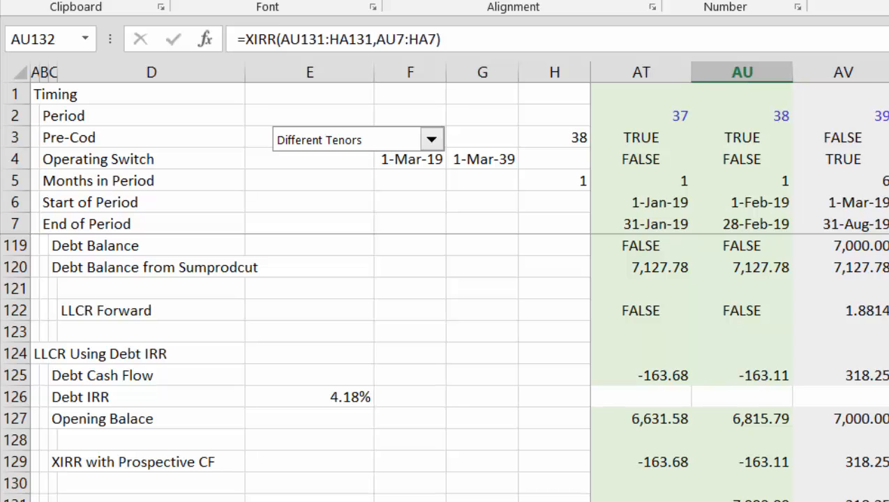
key("Down")
key("Down")
key("Down")
key("Down")
key("Down")
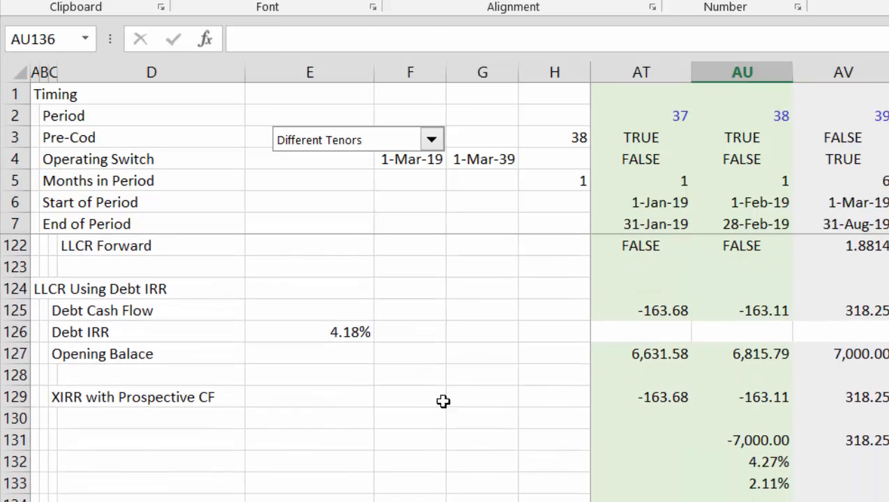
Set the scenario selector on the model sheet to Equal Interest Rates.
left_click(431, 139)
key("Up")
key("Up")
key("Up")
key("Up")
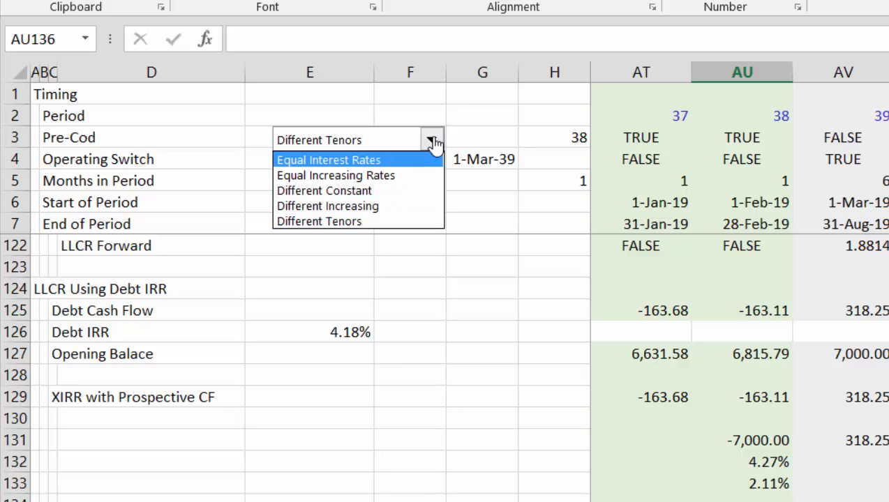
key("Escape")
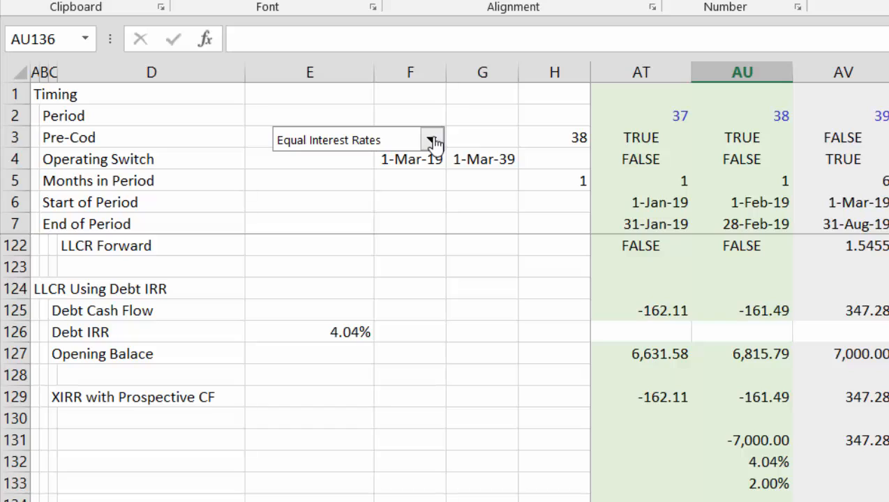
Inspect the formulas in column AU for the opening balance, prospective cash flow and negative debt balance in rows 127 to 131.
key("Up")
key("Up")
key("Up")
key("Up")
key("Up")
key("Up")
key("Up")
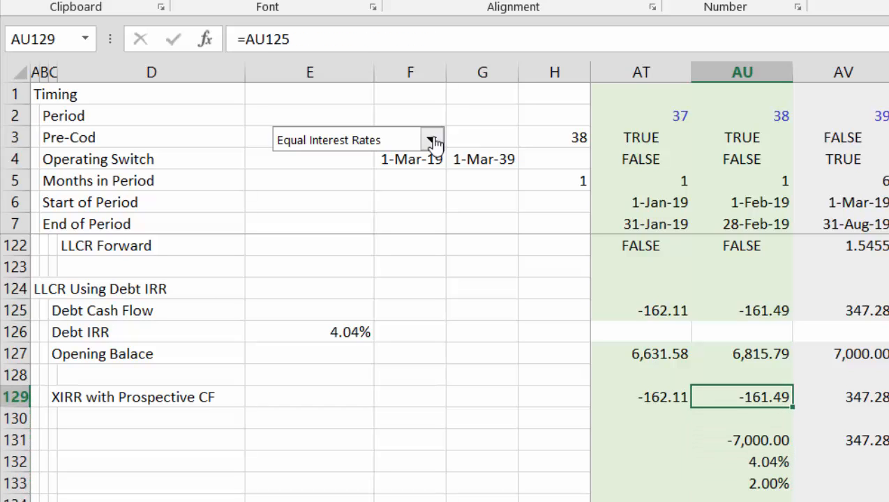
key("Up")
key("Up")
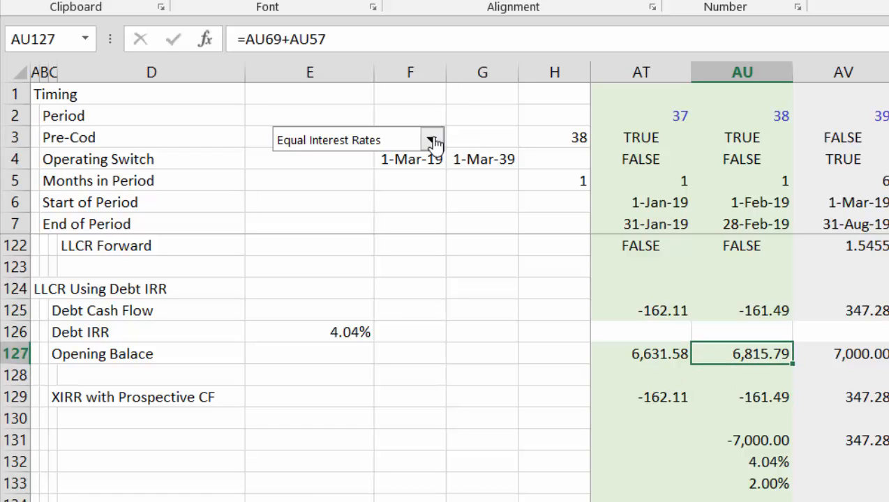
key("Down")
key("Down")
key("Down")
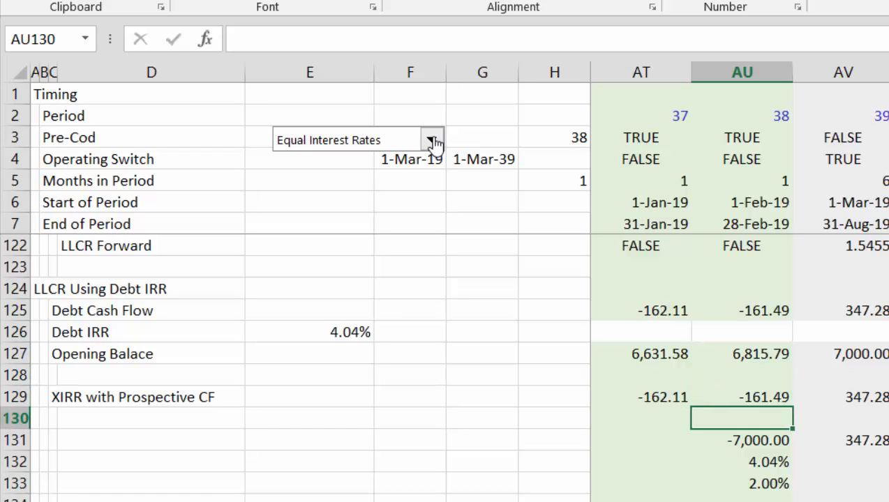
key("Down")
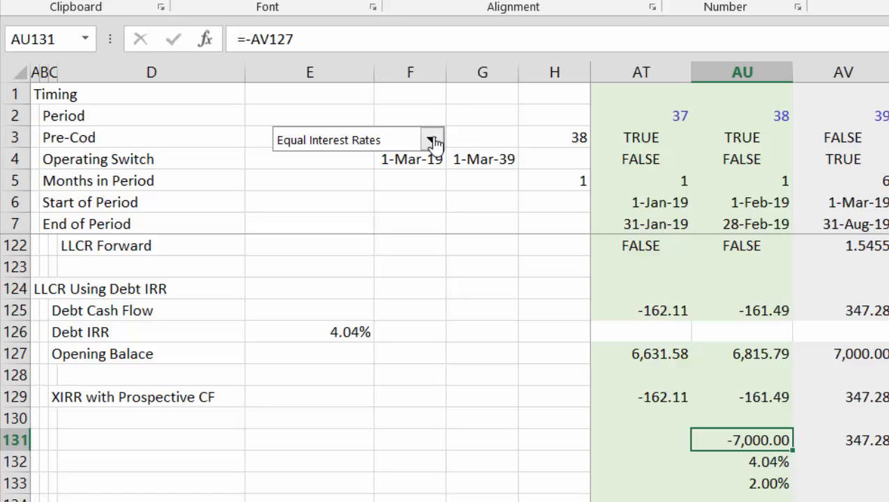
key("Up")
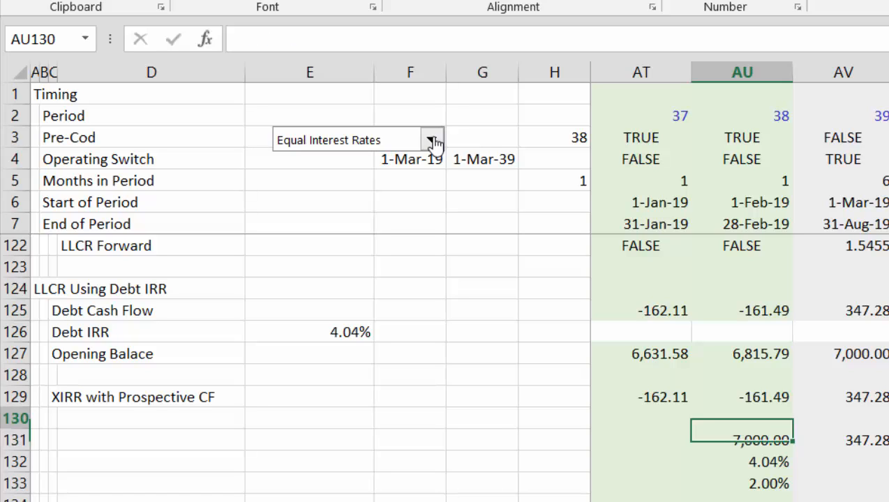
key("Up")
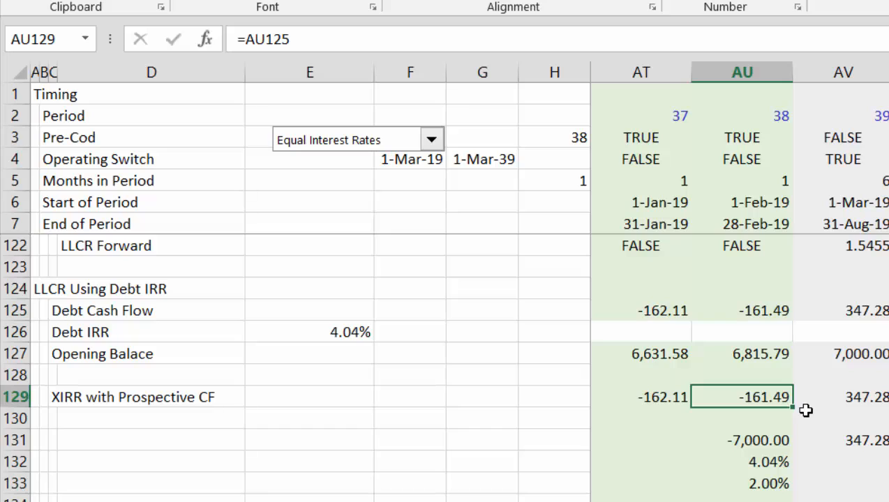
Review the IRR cells below the negative debt balance in column AU and the operating-period columns that follow.
key("Down")
key("Down")
key("Down")
key("Down")
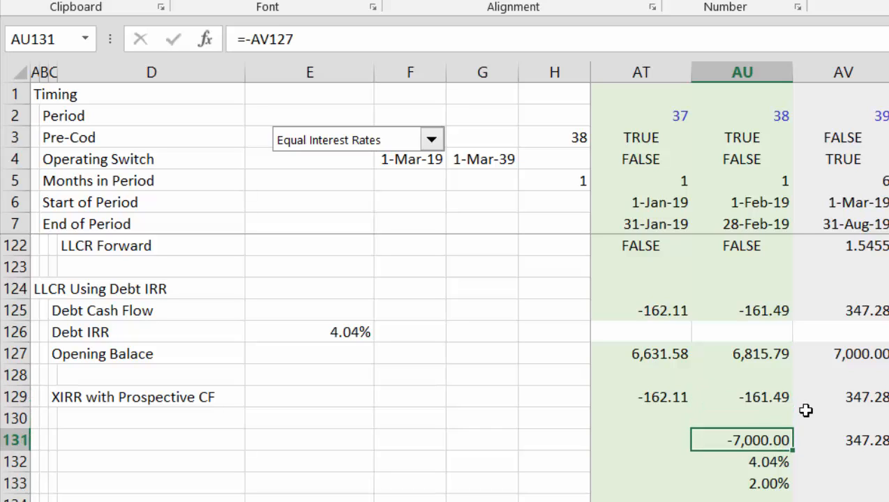
key("Right")
key("Right")
key("Right")
key("Right")
key("Right")
key("Right")
key("Right")
key("Right")
key("Right")
key("Right")
key("Right")
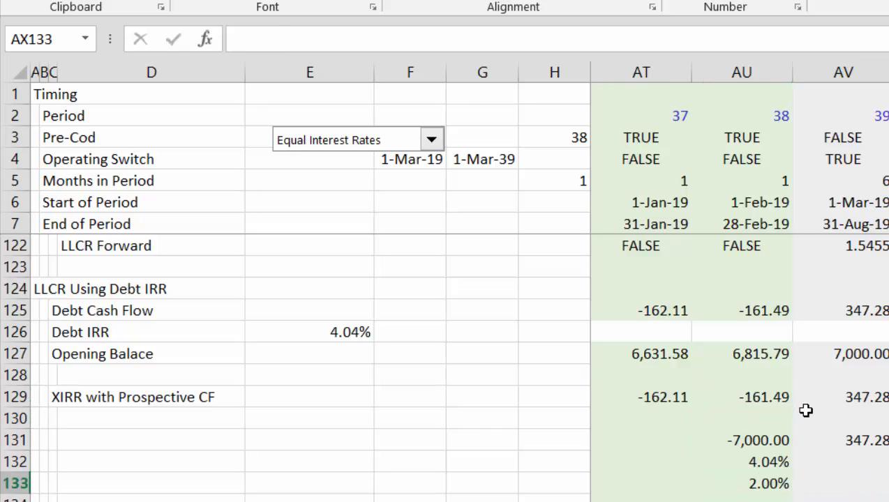
Review the operating-period debt cash flows in row 131 and inspect the IRR formula in cell AU133.
key("Right")
key("Right")
key("Right")
key("Right")
key("Right")
key("Right")
key("Right")
key("Right")
key("Right")
key("Right")
key("Right")
key("Right")
key("Right")
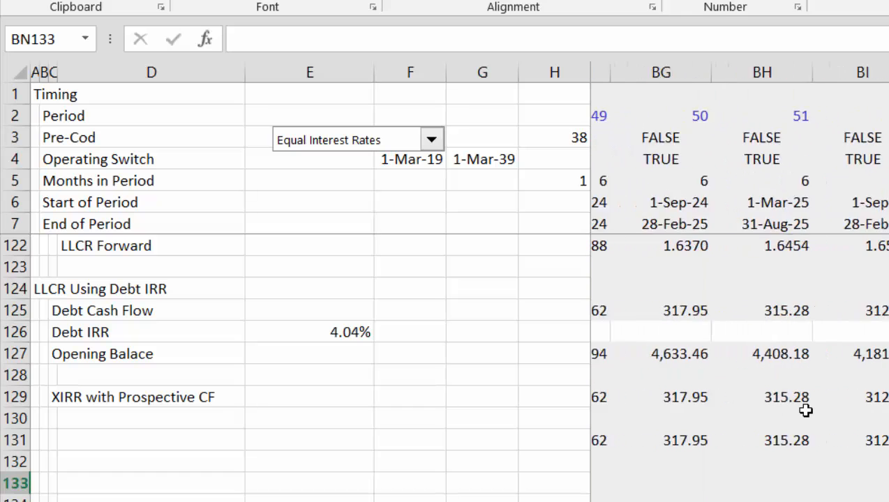
key("ctrl+Left")
key("Left")
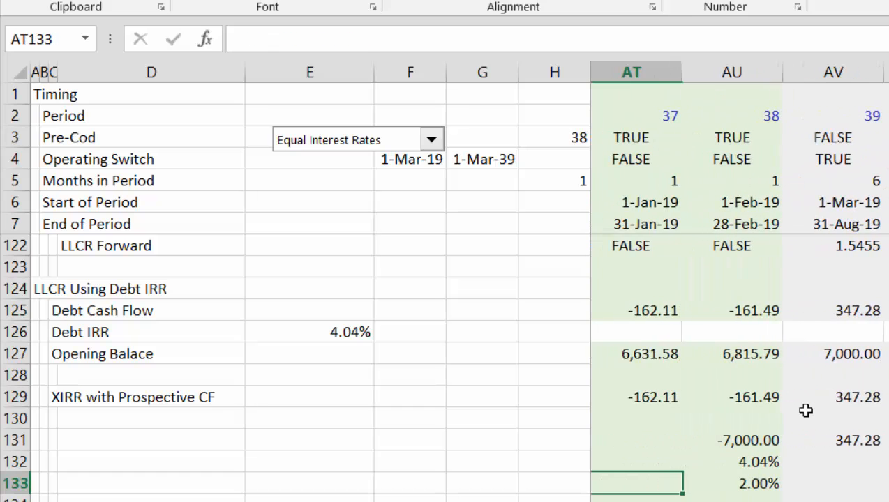
key("Right")
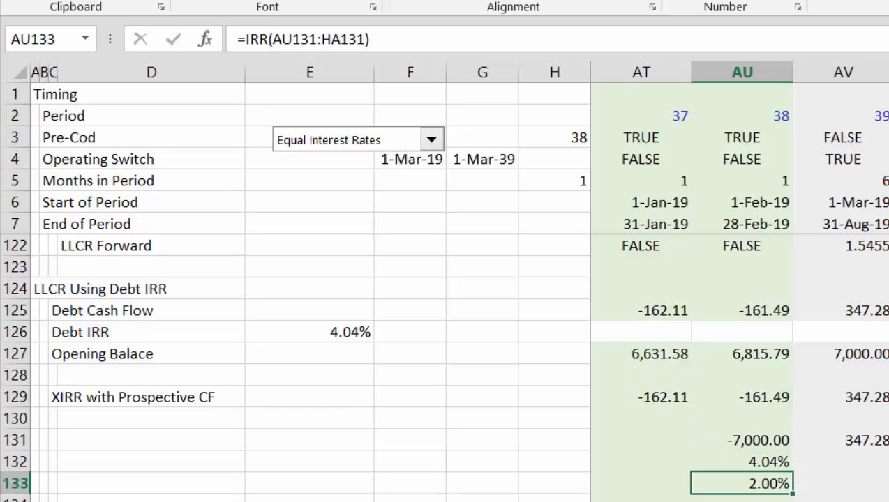
left_click(884, 498)
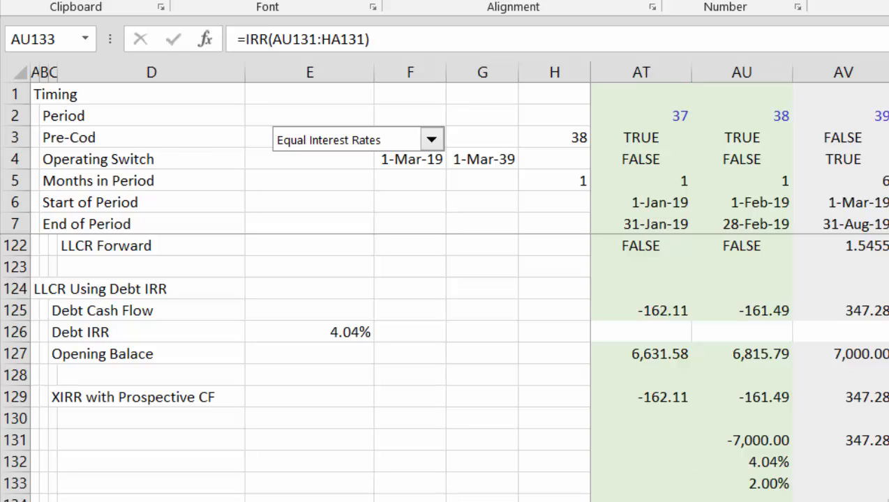
key("Down")
key("Down")
key("Down")
key("Down")
key("Down")
key("Down")
key("Down")
key("Left")
key("Left")
key("Left")
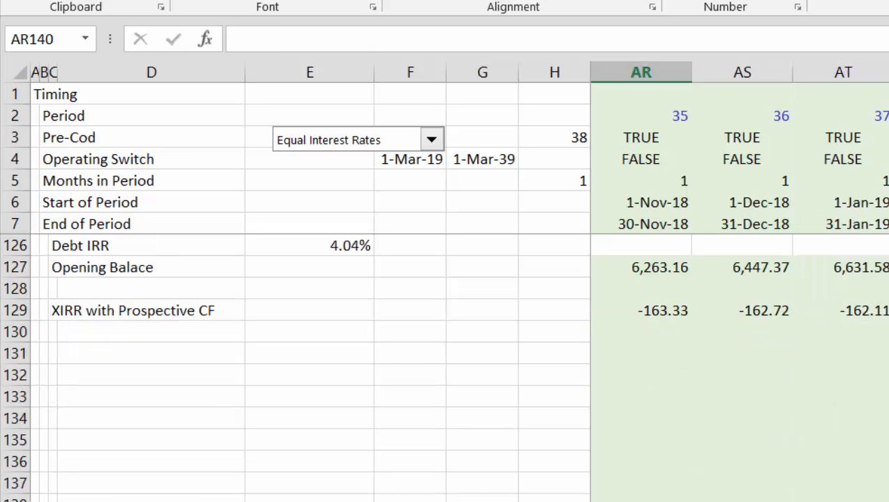
Switch the scenario on the scenario inputs sheet to Equal Increasing Rates and back to Equal Interest Rates to compare the chart.
key("ctrl+Page_Up")
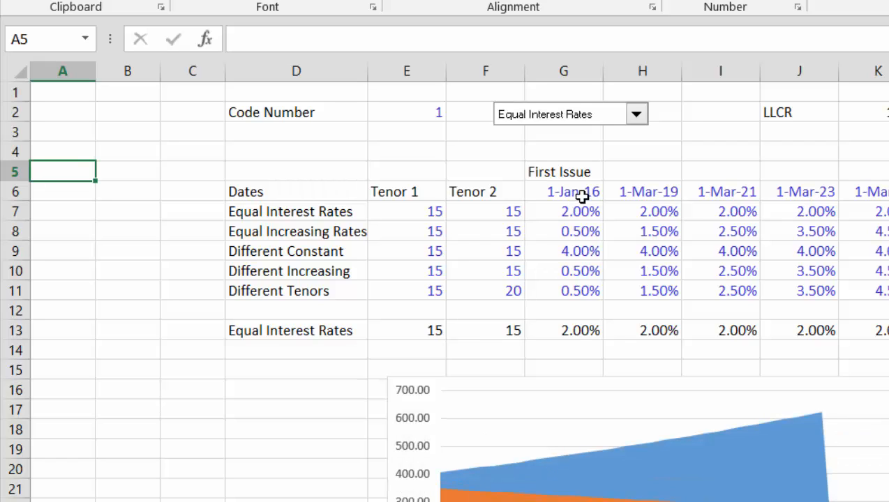
left_click(636, 115)
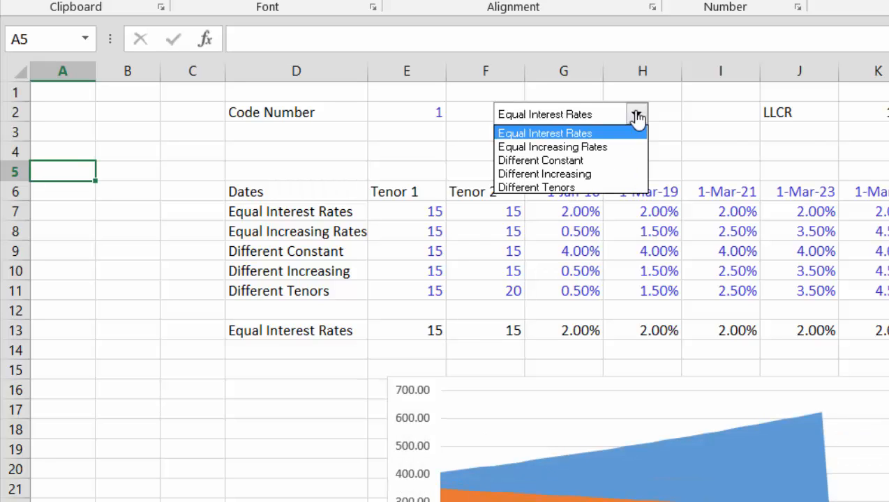
key("Down")
key("Escape")
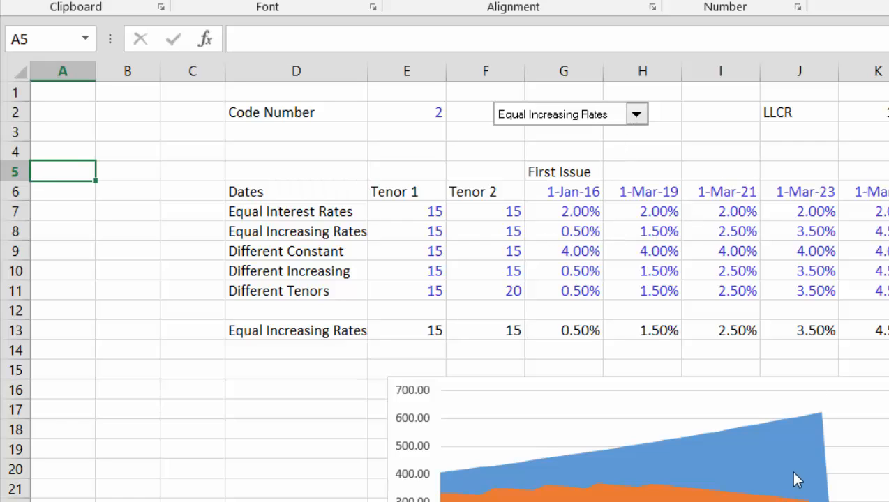
left_click(637, 118)
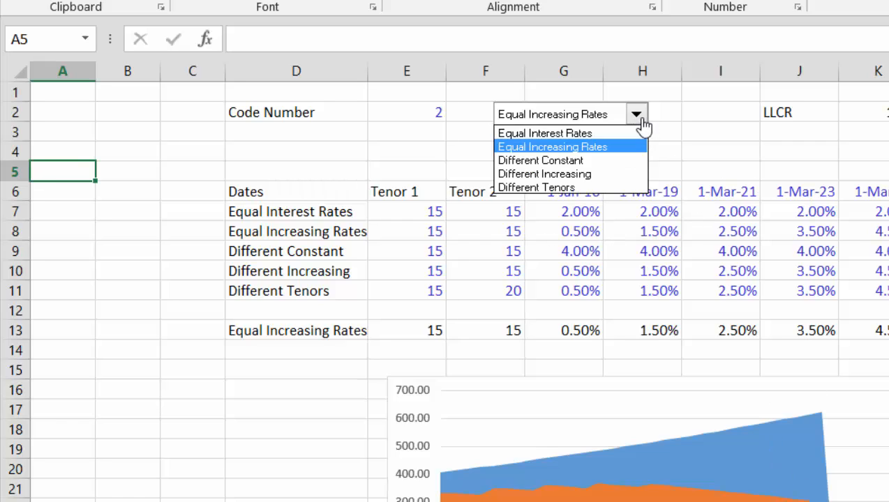
key("Up")
key("Return")
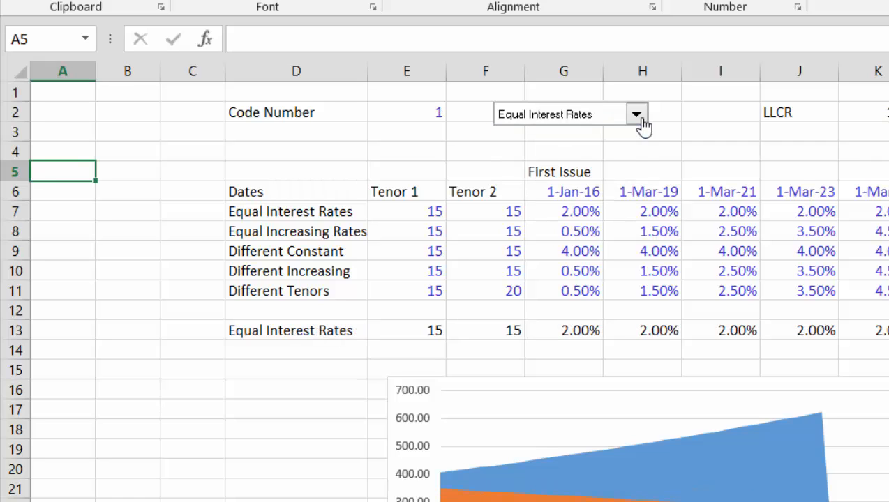
Set the scenario to Different Constant and after that to Different Increasing to compare their effect on the chart.
left_click(638, 117)
key("Down")
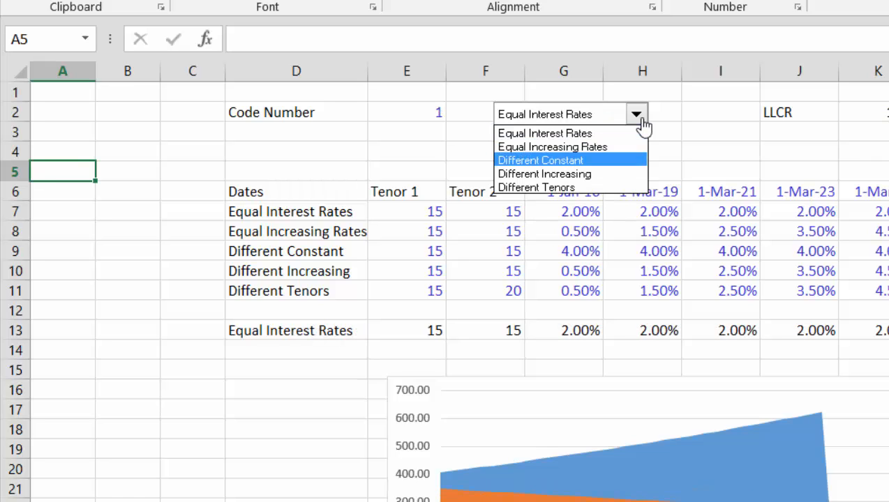
key("Return")
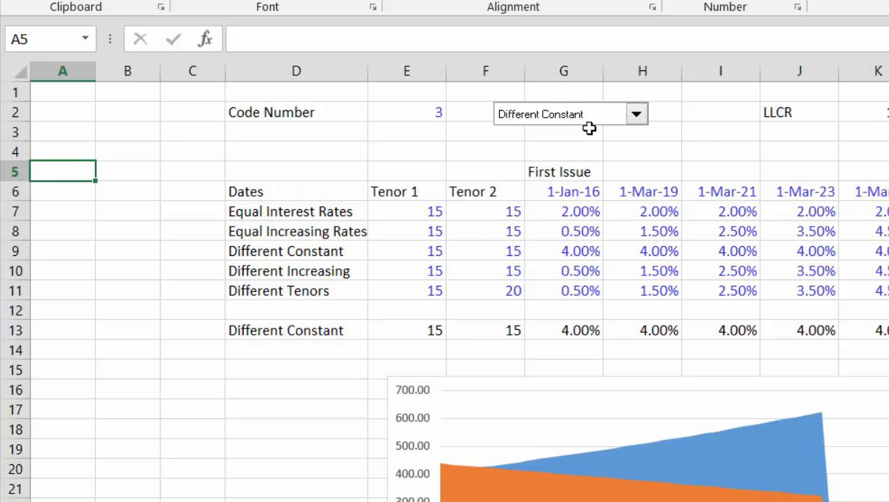
left_click(644, 113)
key("Down")
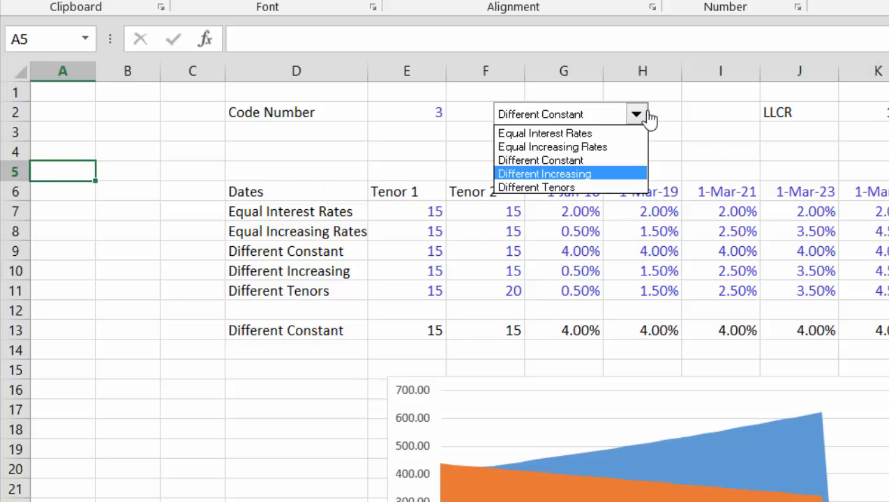
key("Return")
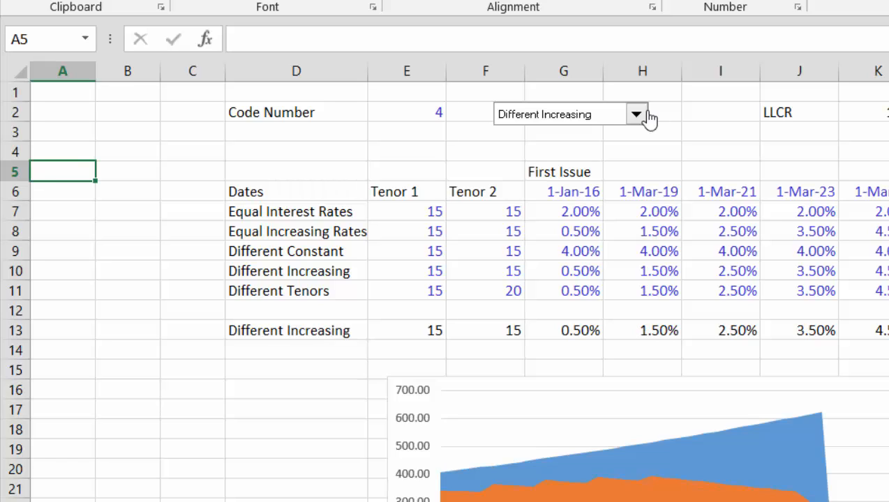
Change the LLCR label in cell J2 to "LLCR @ COD".
key("Right")
key("Right")
key("Right")
key("Right")
key("Right")
key("Right")
key("Right")
key("Right")
key("Right")
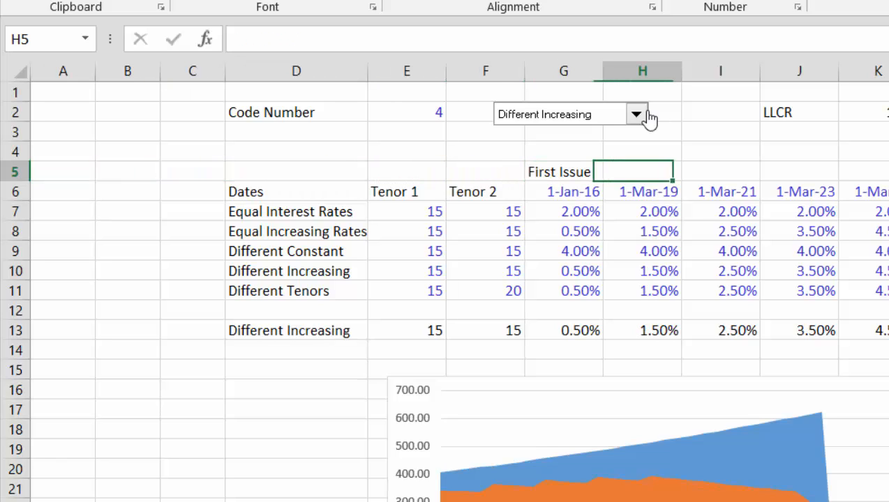
key("Up")
key("Up")
key("Up")
key("F2")
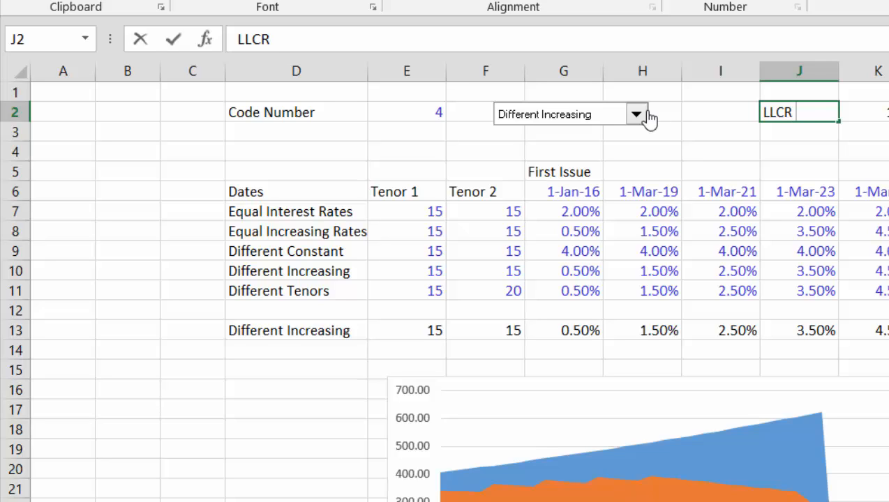
type("@ COD")
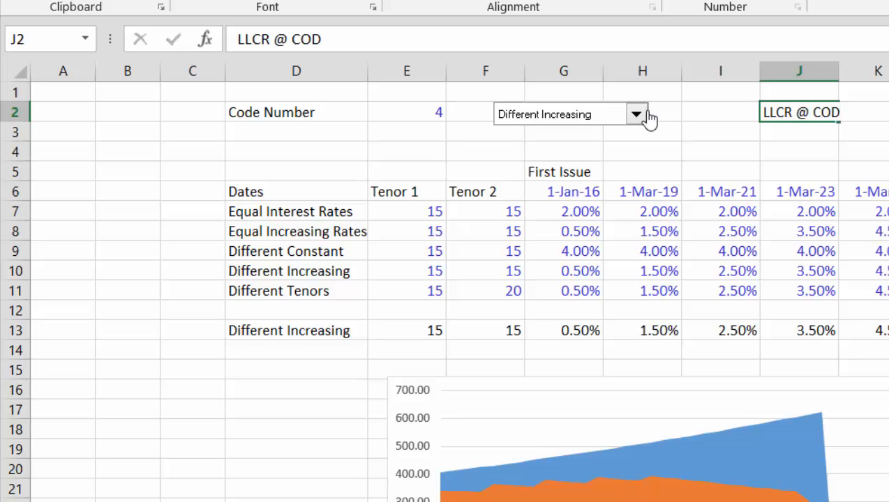
key("Return")
Re-enter the formula in cell K2 as a link to the LLCR value in cell E93 of the Model sheet.
key("Up")
key("Right")
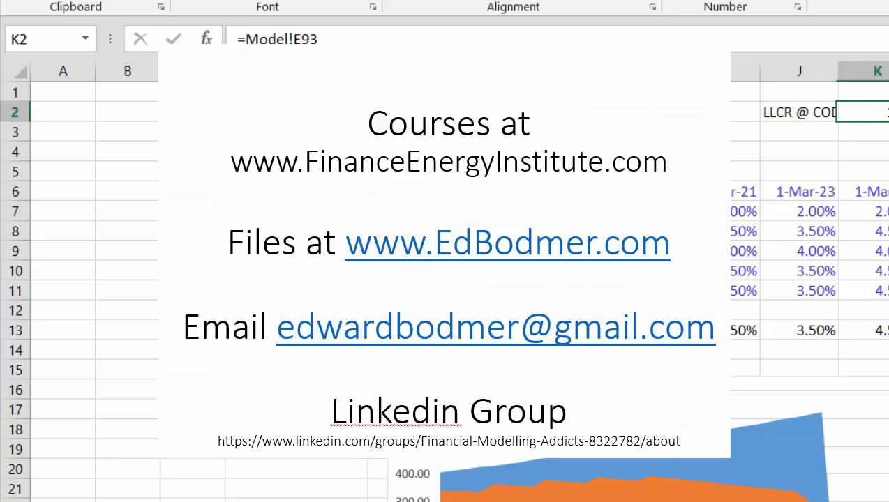
type("=")
key("ctrl+Page_Down")
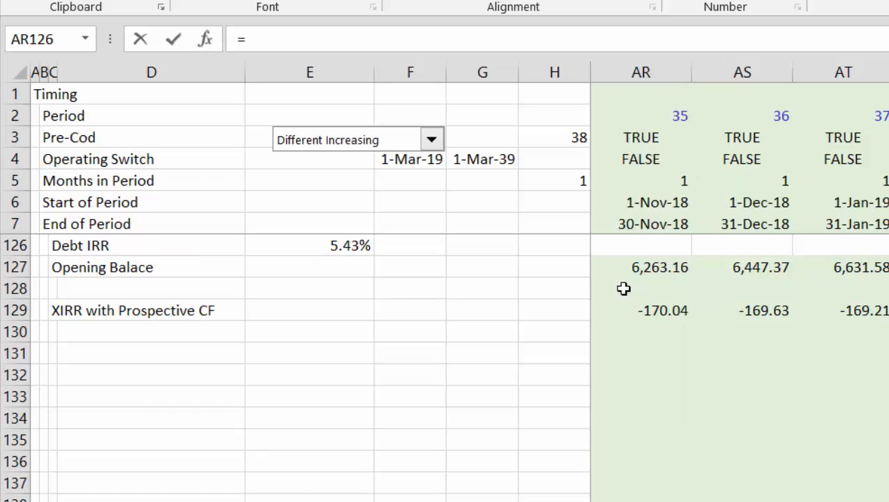
left_click(624, 289)
key("Left")
key("Left")
key("Left")
key("ctrl+Left")
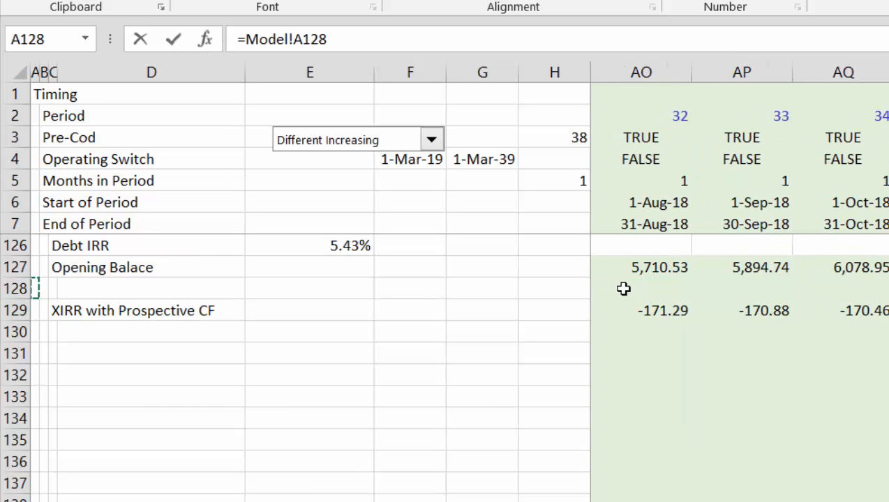
key("Up")
key("Up")
key("Up")
key("Up")
key("Up")
key("Up")
key("Up")
key("Up")
key("Up")
key("Up")
key("Up")
key("Up")
key("Up")
key("Up")
key("Up")
key("Up")
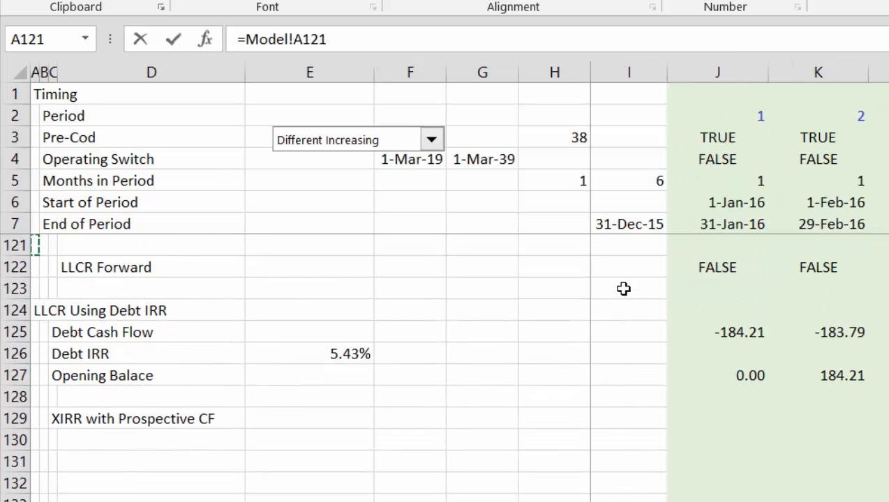
key("Up")
key("Up")
key("Up")
key("Up")
key("Up")
key("Up")
key("Up")
key("Up")
key("Up")
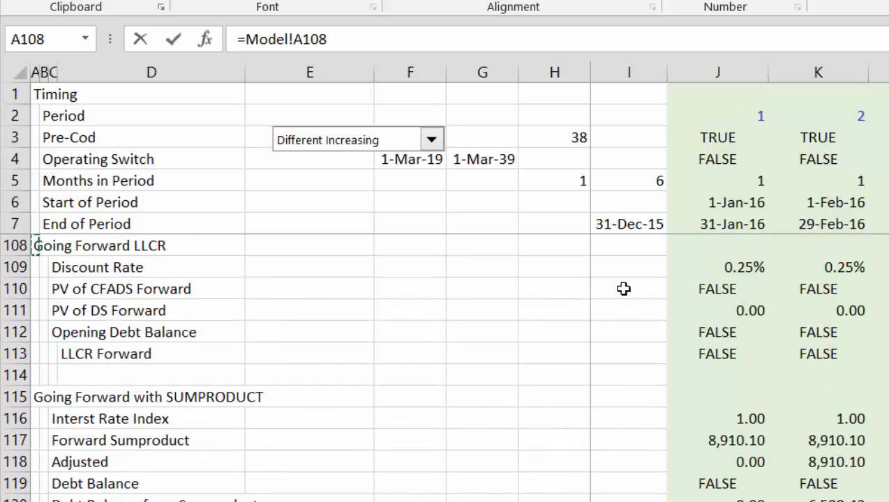
key("Up")
key("Up")
key("Up")
key("Up")
key("Up")
key("Up")
key("Up")
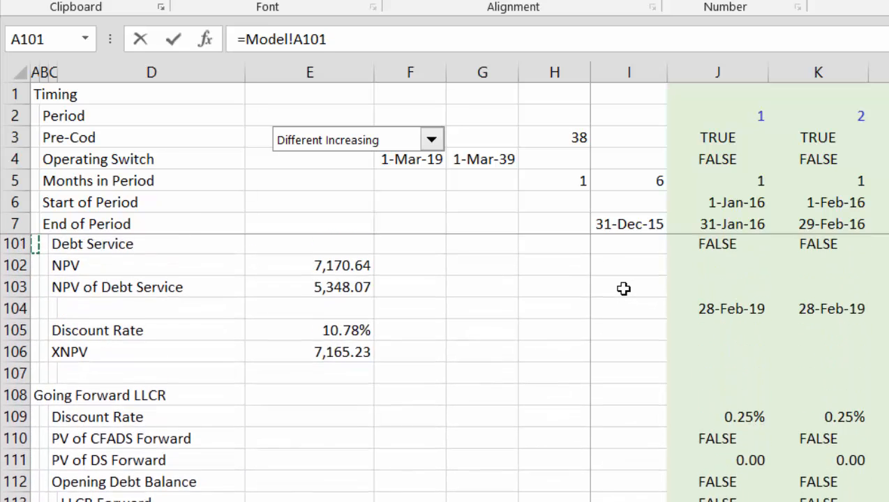
key("Up")
key("Up")
key("Up")
key("Up")
key("Up")
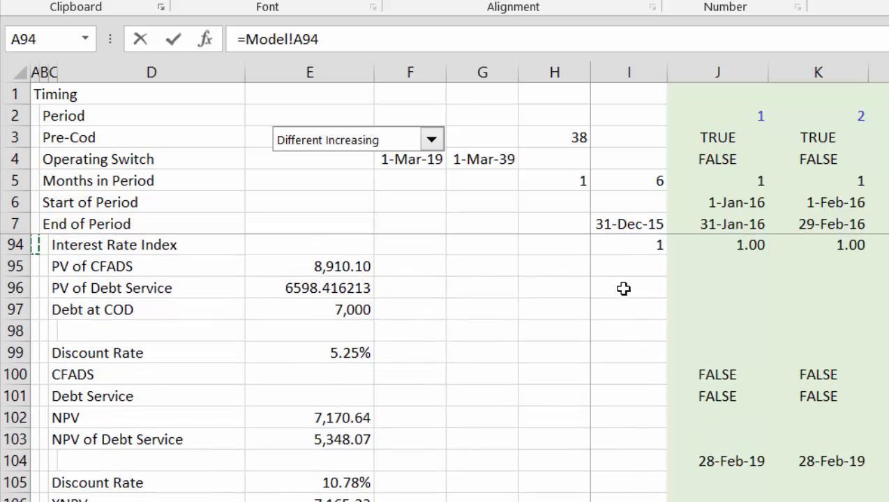
key("Down")
key("Down")
key("Right")
key("Right")
key("Right")
key("Right")
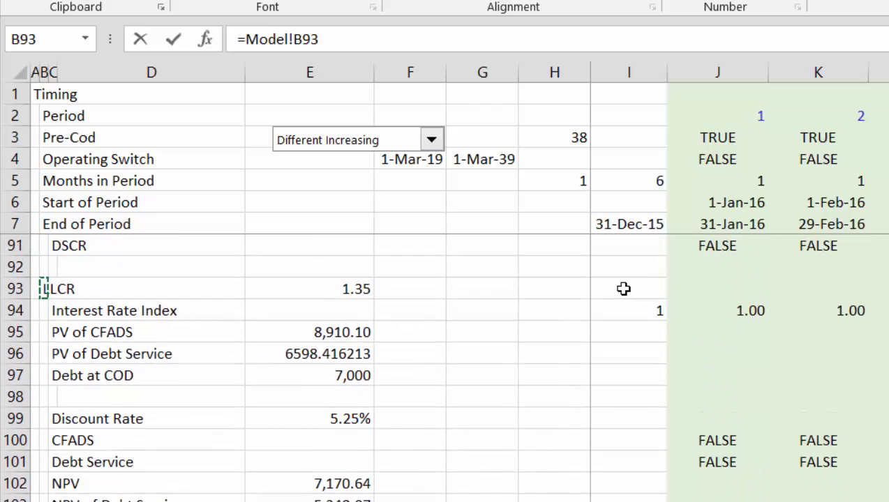
key("Return")
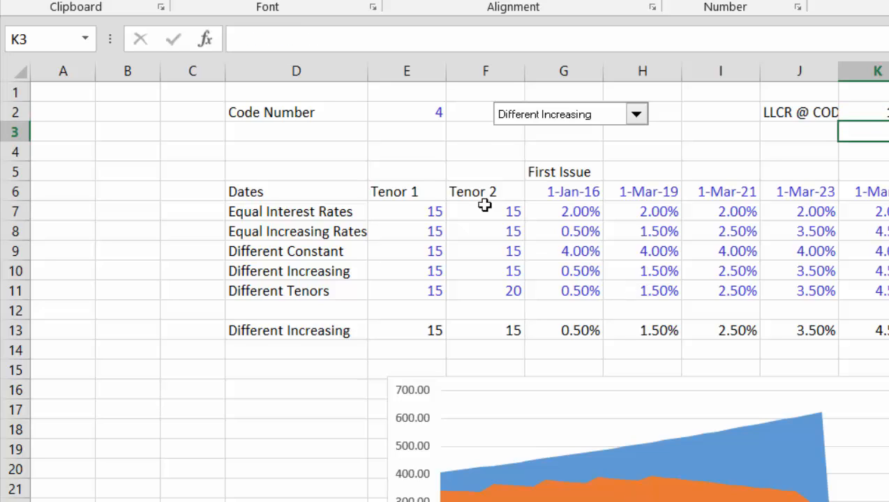
Show the Different Tenors scenario and return the scenario selector to Equal Interest Rates.
left_click(637, 115)
key("Down")
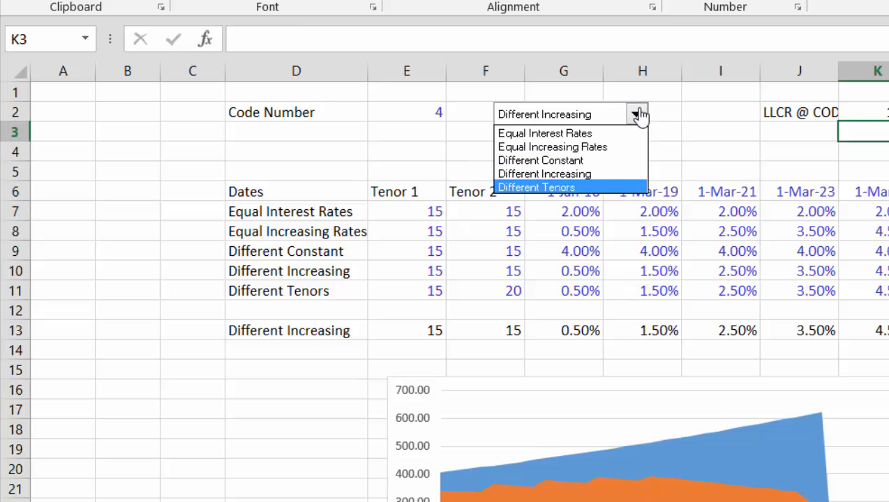
key("Return")
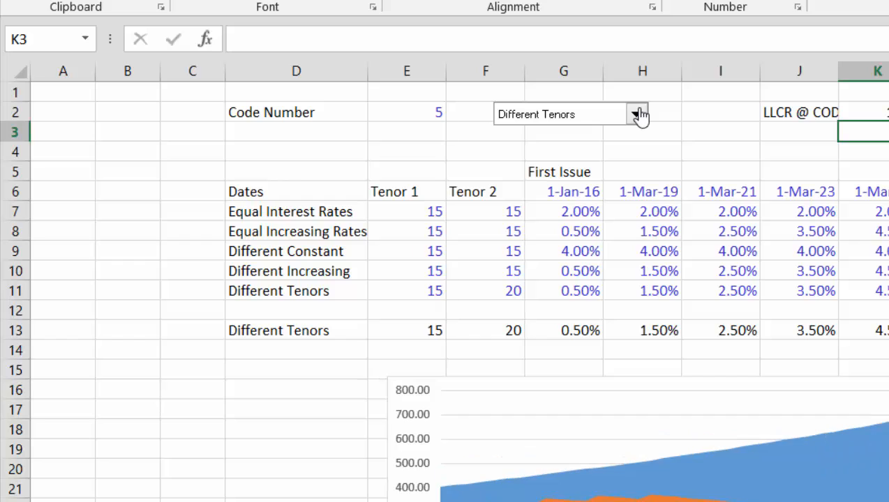
left_click(637, 115)
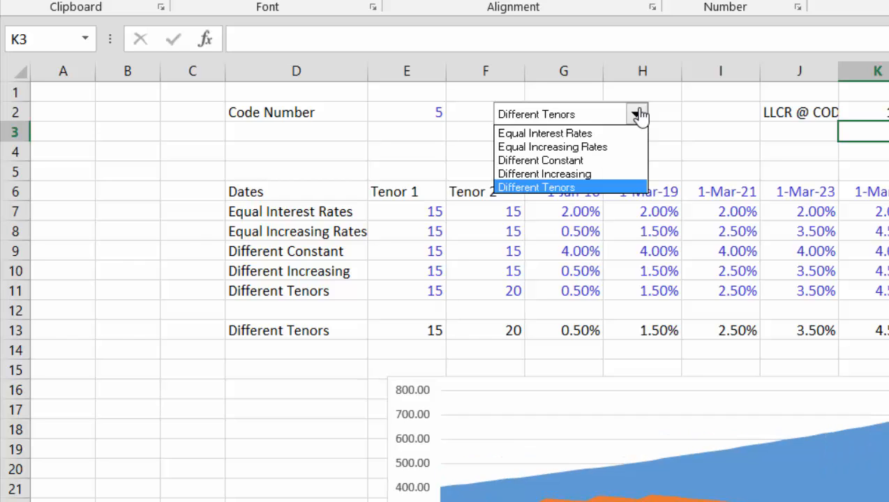
left_click(636, 115)
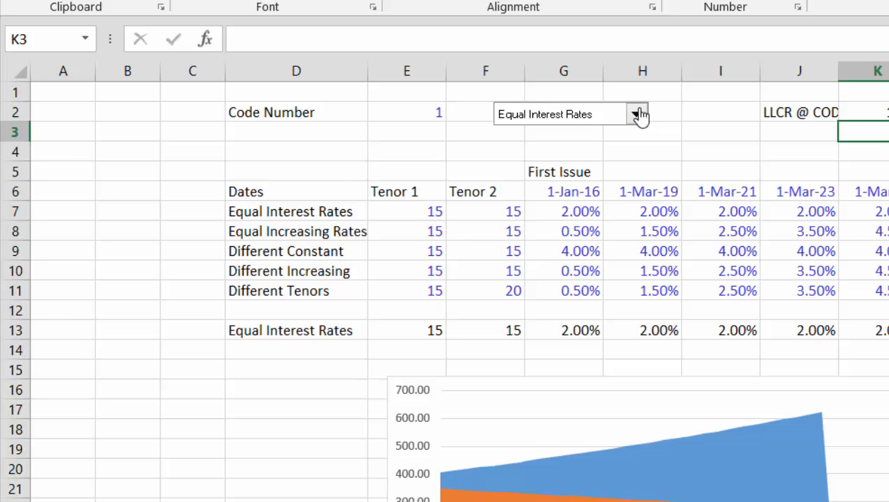
Review the SUMPRODUCT-based LLCR rows and the LLCR Using Debt IRR section on the Model sheet.
key("ctrl+Page_Down")
key("Page_Down")
key("Page_Down")
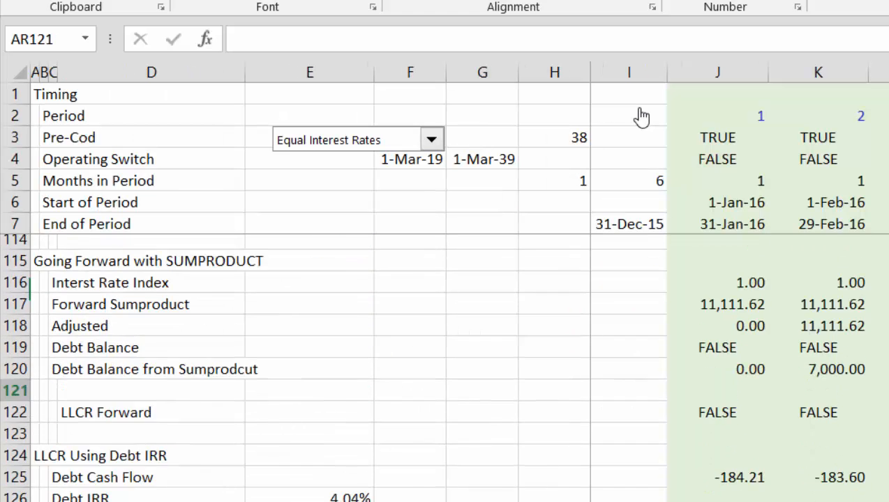
key("Up")
key("Down")
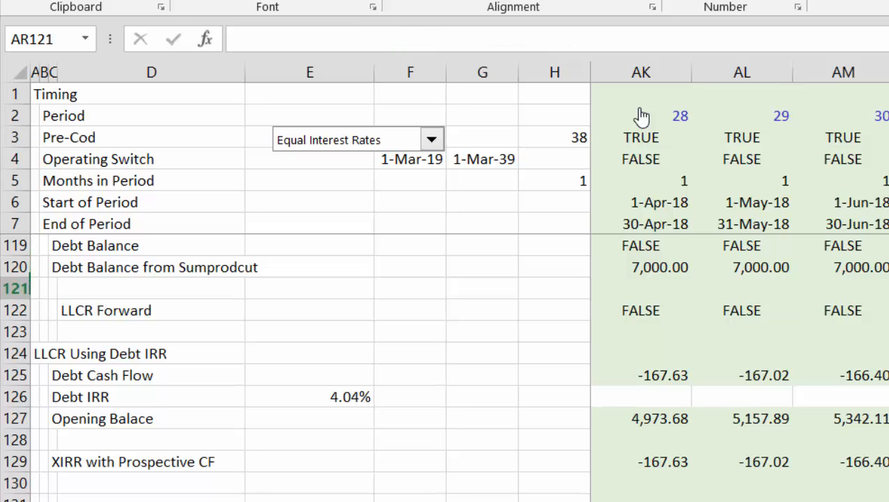
key("Down")
key("Down")
key("Down")
key("Down")
key("Down")
key("Down")
key("Down")
key("Down")
key("Down")
key("Down")
key("Down")
key("Down")
key("Down")
key("Up")
key("Up")
key("Up")
key("Up")
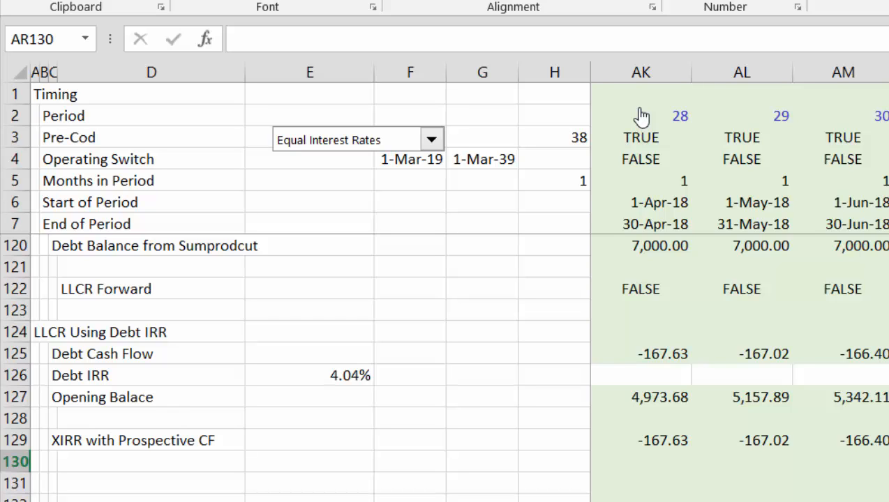
Examine the negative debt balance and IRR cells in rows 131 to 133 around the last pre-COD period, column AU.
key("Right")
key("Right")
key("Right")
key("Right")
key("Right")
key("Right")
key("Right")
key("Left")
key("Left")
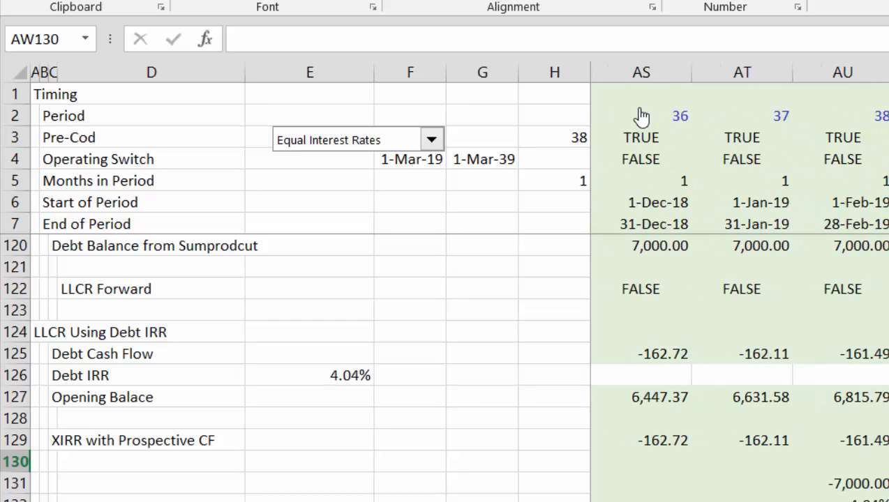
key("Left")
key("Down")
key("Down")
key("Down")
key("Down")
key("Down")
key("Down")
key("Down")
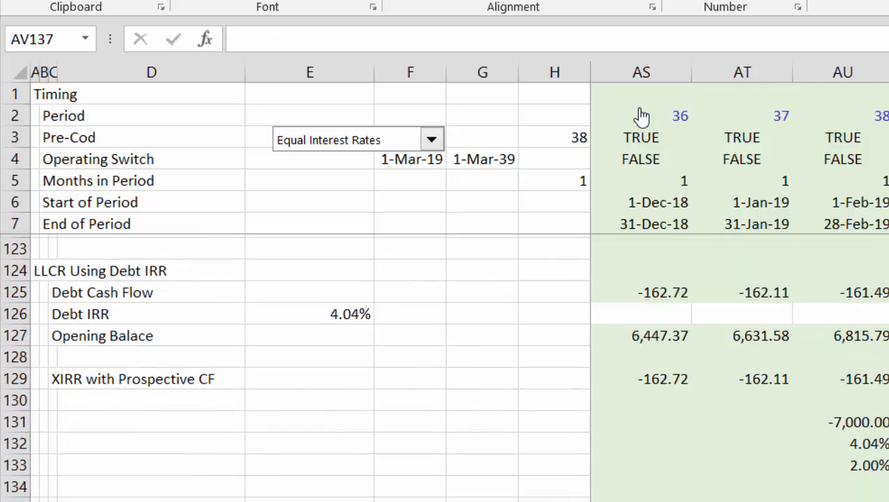
key("Up")
key("Up")
key("Left")
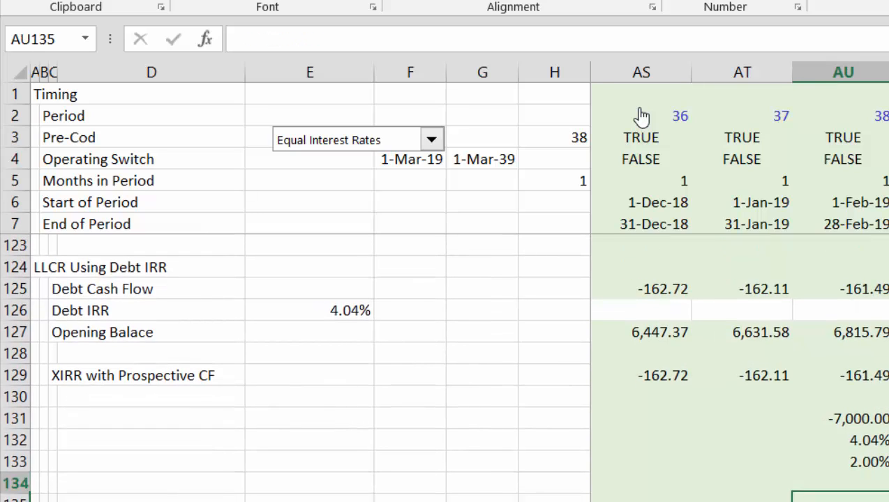
key("Up")
key("Up")
key("Up")
key("Up")
key("Right")
key("Up")
key("Up")
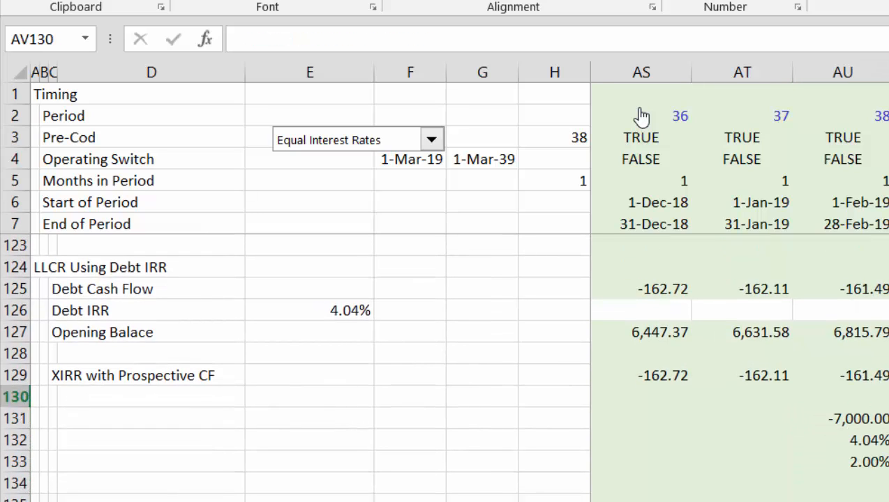
key("Down")
type("=firr")
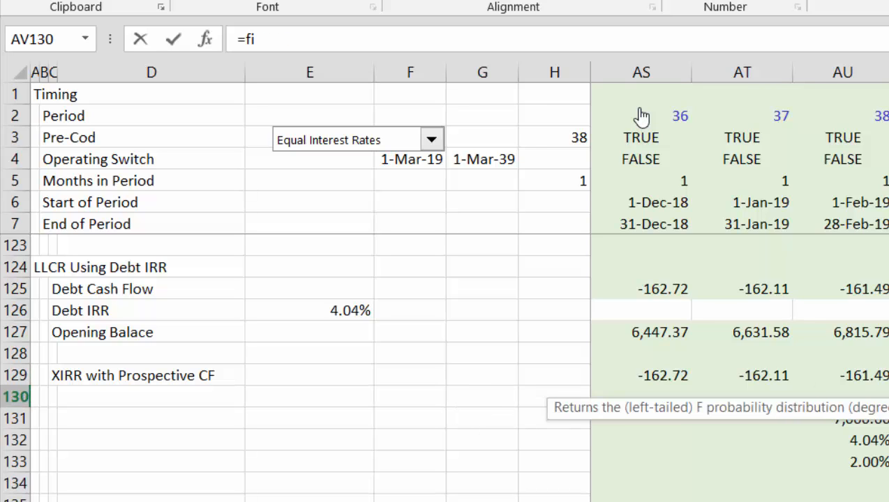
type("(")
key("Up")
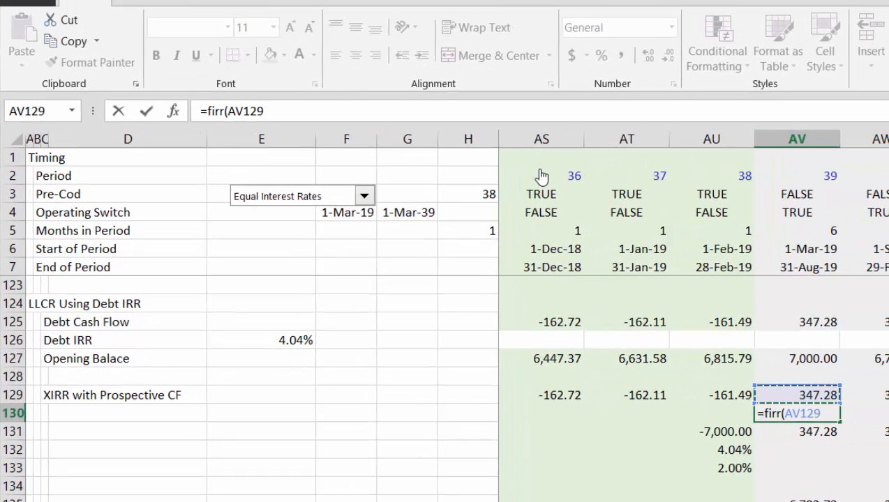
key("Up")
key("Up")
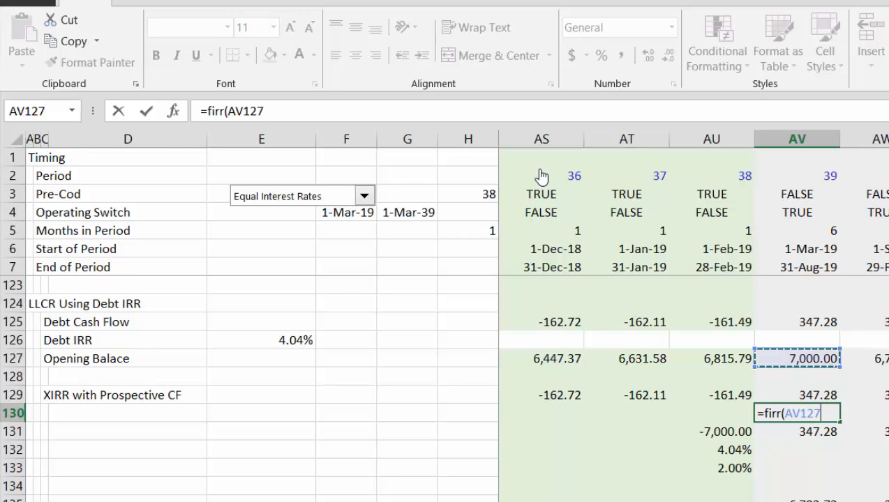
key("Down")
key("Down")
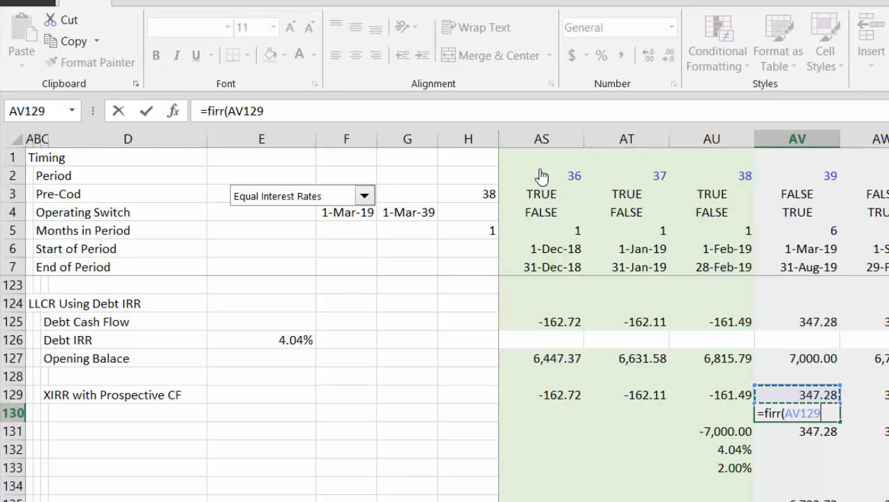
key("Up")
key("Up")
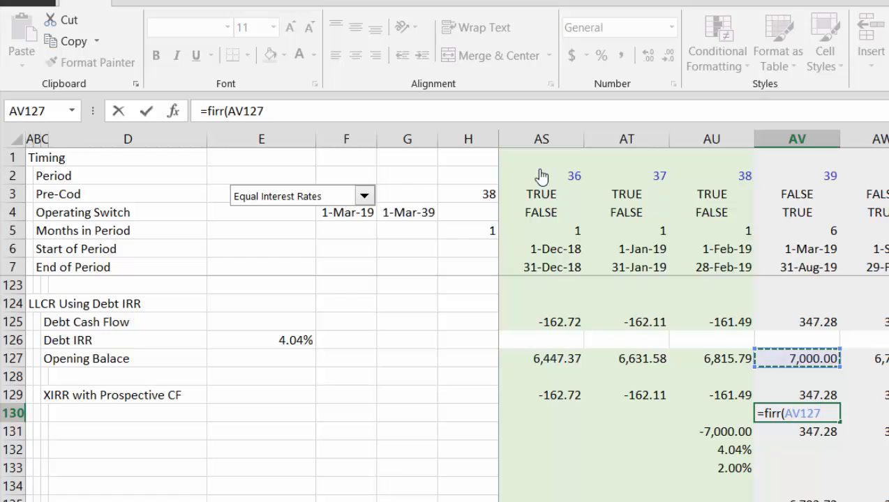
key("Right")
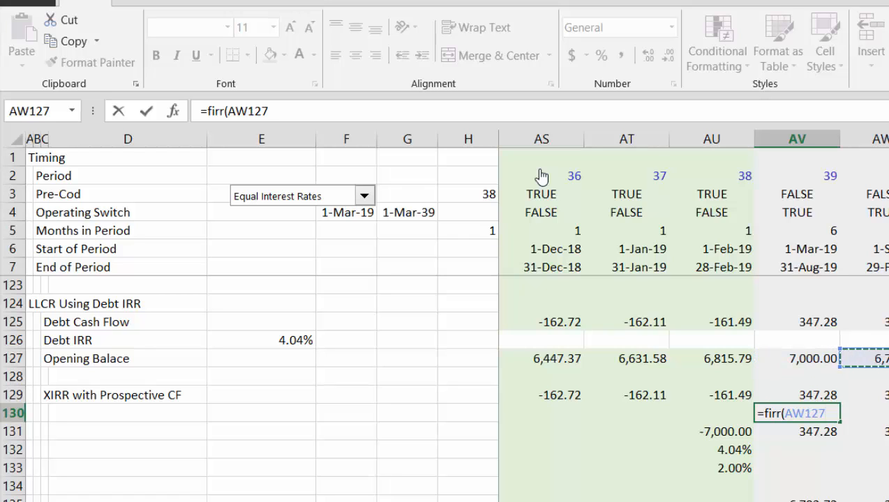
key("Left")
key("Escape")
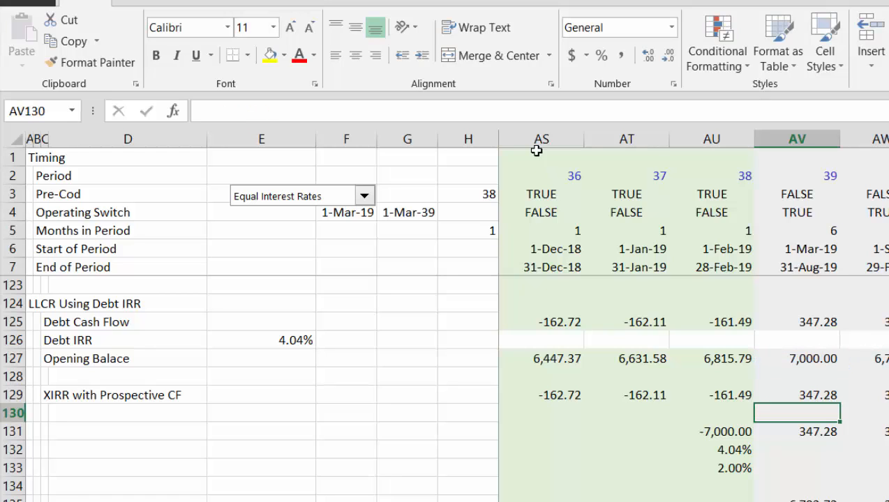
Record an empty macro named functions, stored in this workbook, and stop the recording.
left_click(551, 3)
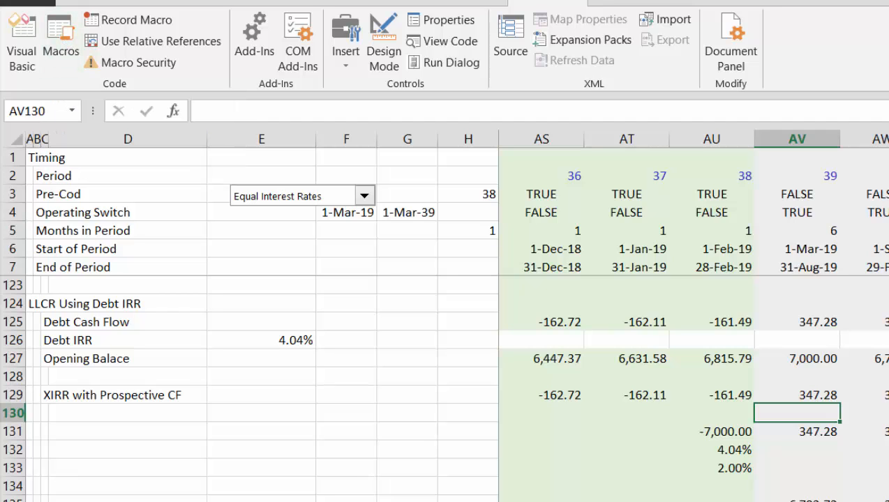
key("alt+l")
key("r")
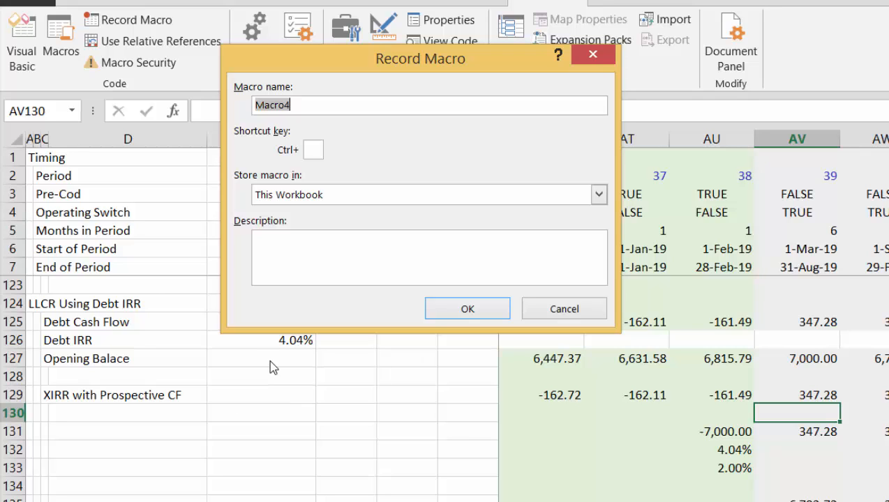
type("functions")
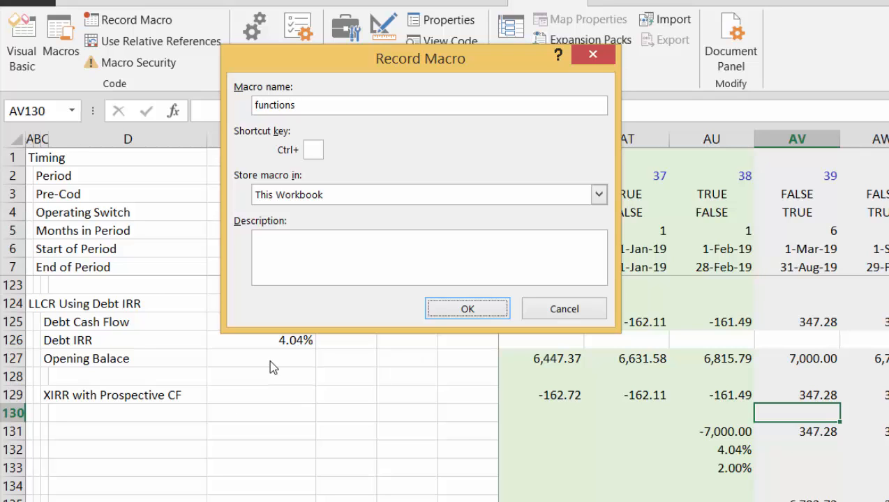
key("Return")
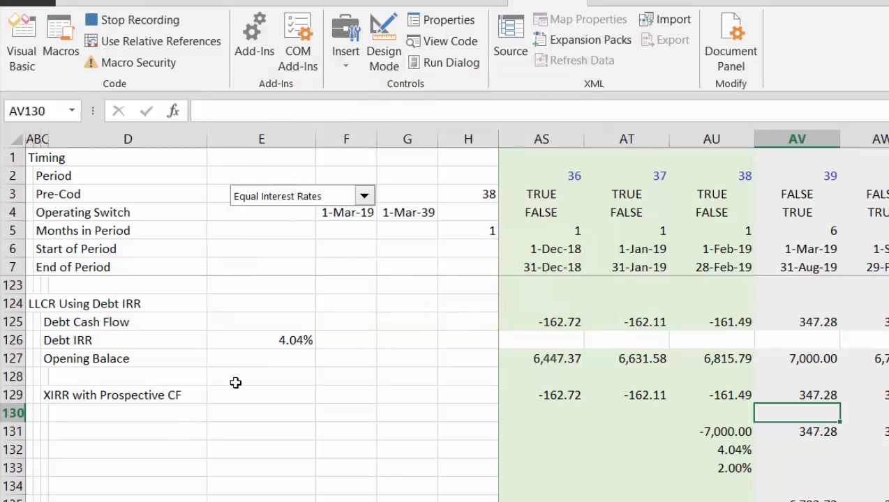
left_click(139, 20)
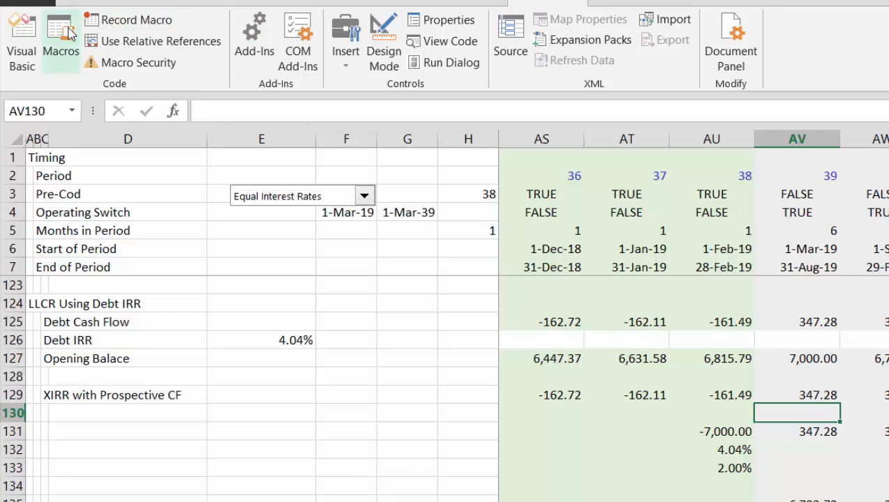
Find the functions macro among the macros of all open workbooks and open its code for editing.
left_click(70, 35)
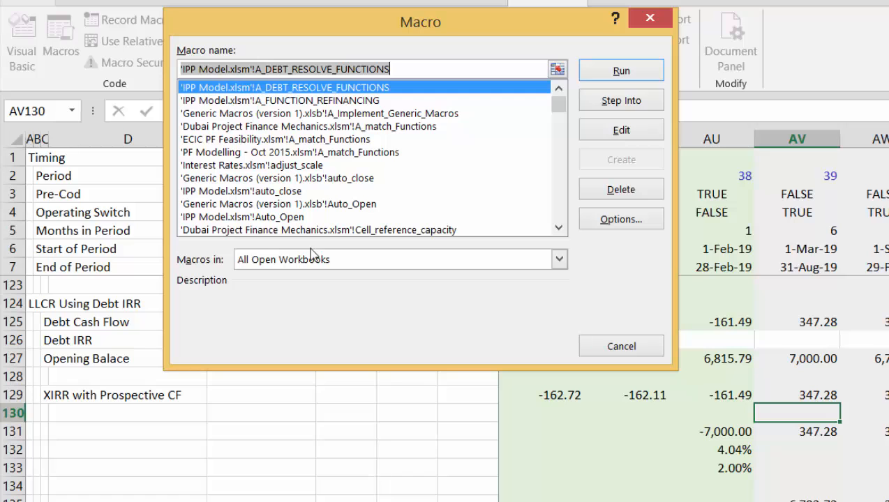
left_click(558, 224)
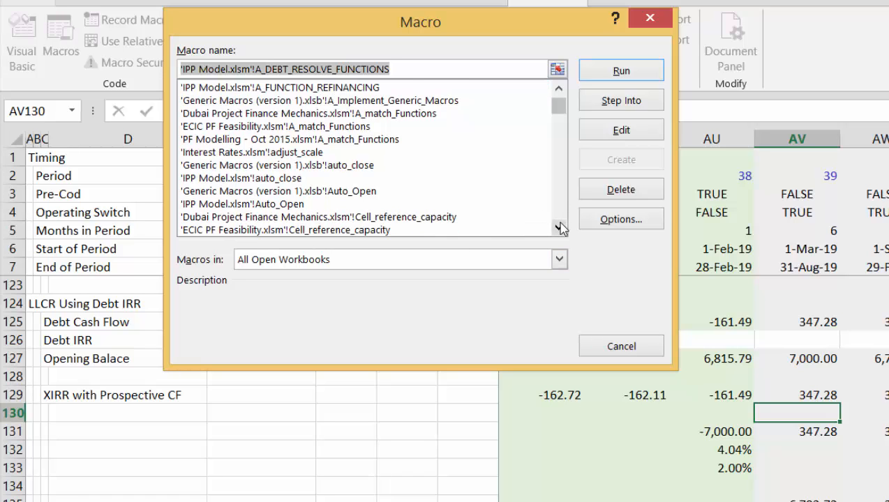
left_click(558, 225)
left_click(557, 225)
left_click(558, 224)
left_click(558, 224)
left_click(558, 225)
left_click(558, 224)
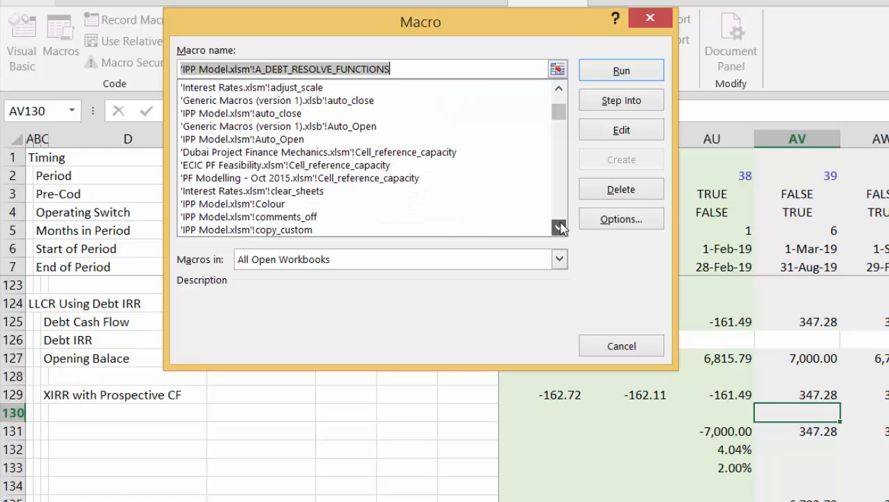
left_click(558, 224)
left_click(558, 225)
left_click(558, 225)
left_click(558, 225)
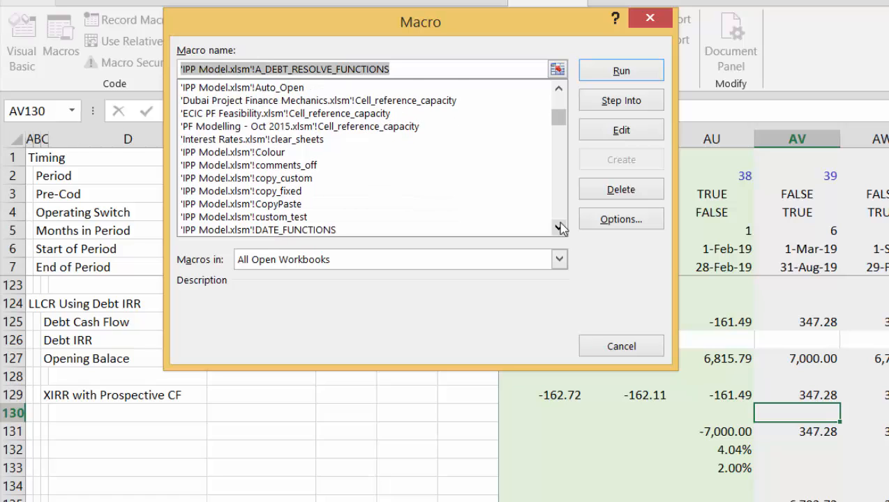
left_click(558, 225)
left_click(558, 224)
left_click(558, 225)
left_click(558, 225)
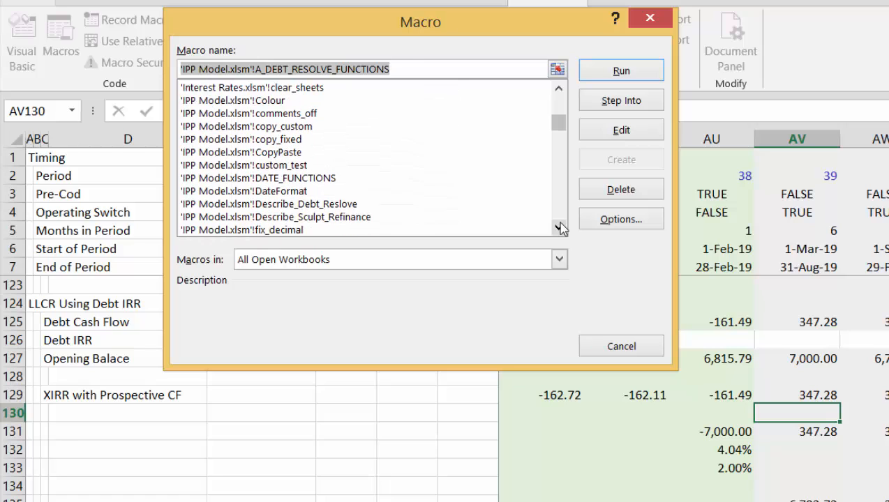
left_click(559, 198)
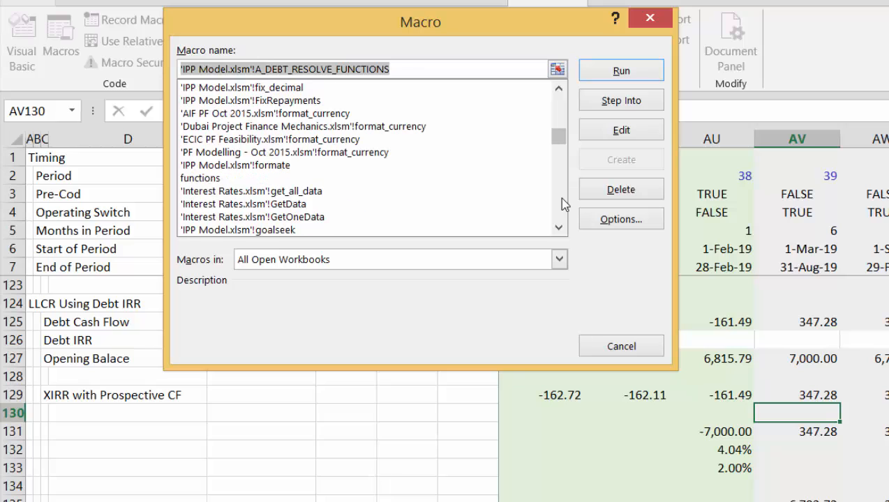
left_click(215, 178)
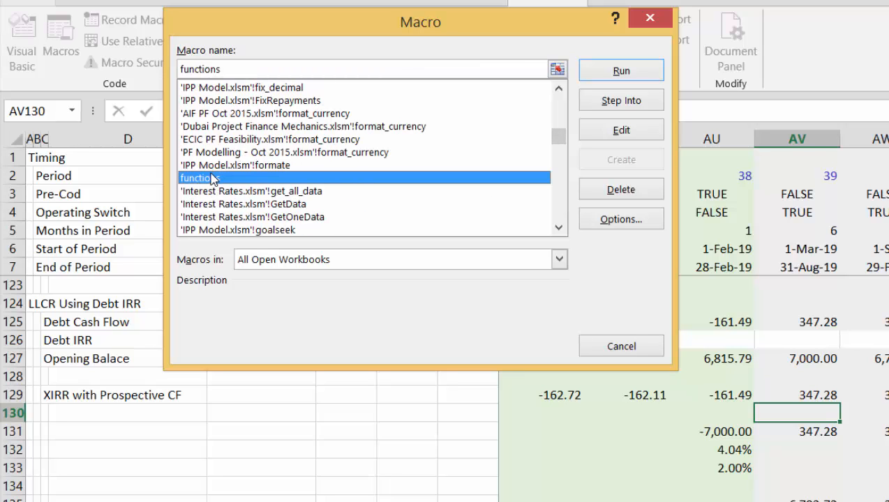
left_click(620, 133)
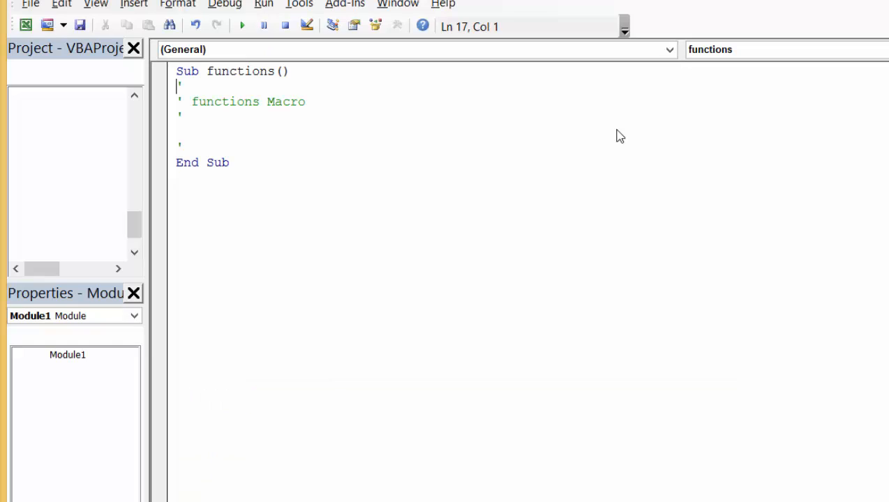
Declare a new function firr() below the functions macro, with several blank lines for its body.
key("Down")
key("Down")
key("Down")
key("Down")
key("Down")
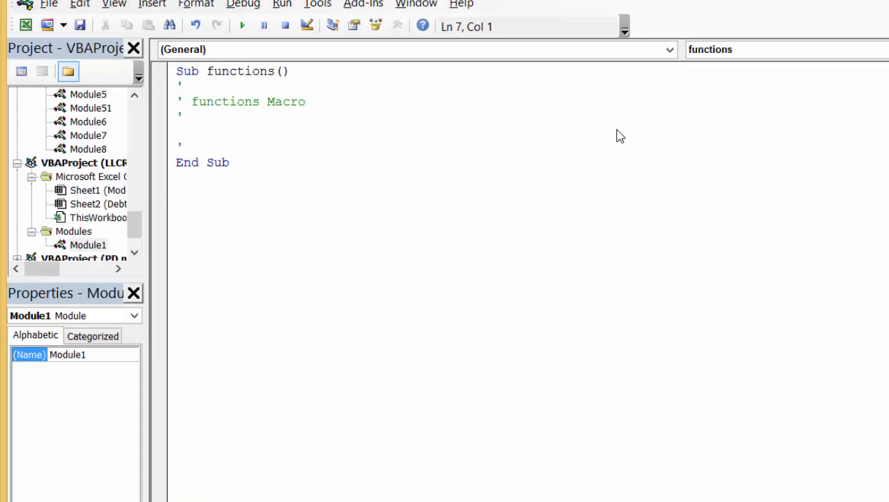
key("Down")
key("Down")
type("funci")
key("BackSpace")
type("tion")
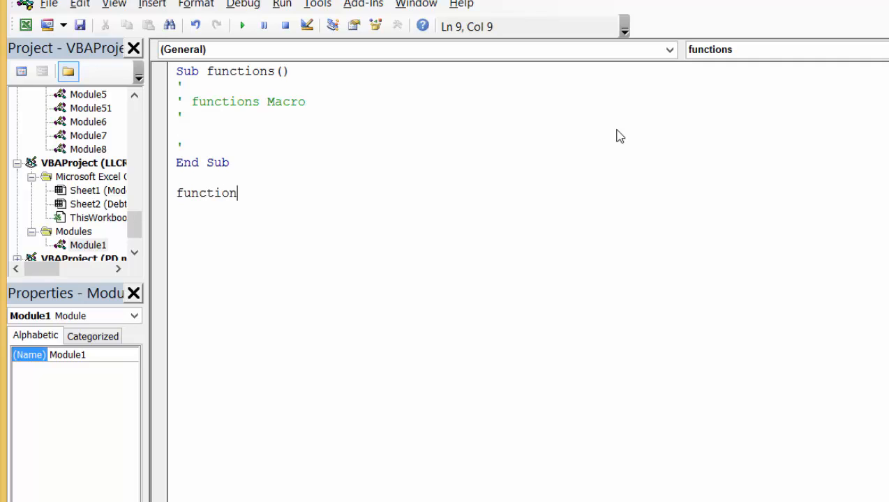
type(" firr(")
key("Return")
key("Return")
key("Return")
key("Return")
key("Return")
key("Return")
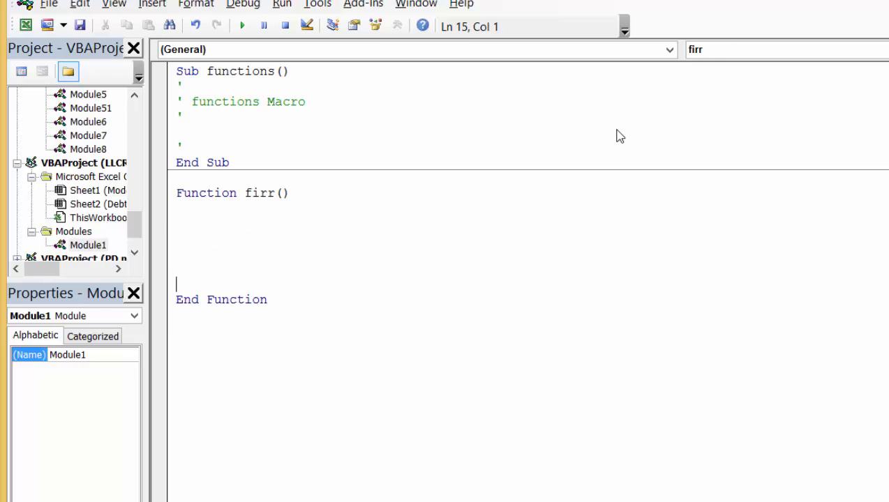
Assign the result of firr near the end of the function as WorksheetFunction.Irr(cf).
key("Up")
type("firr =")
type("wr")
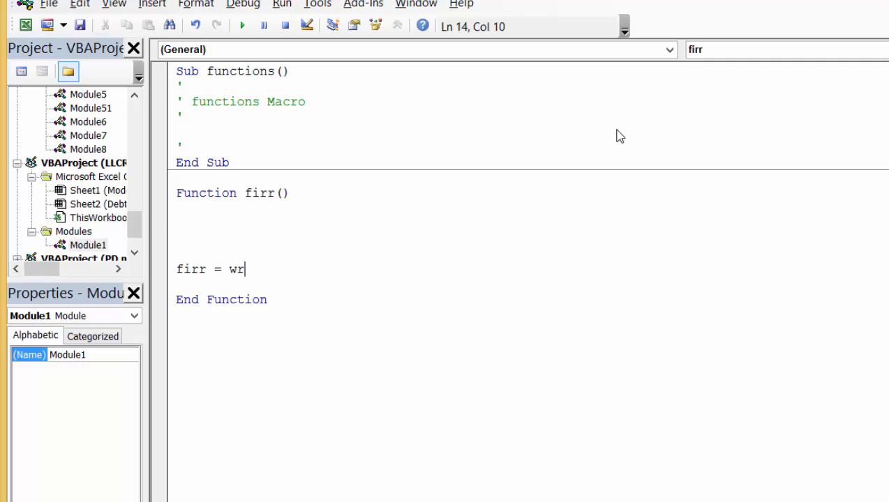
type("o")
key("BackSpace")
key("BackSpace")
type("orksheetf")
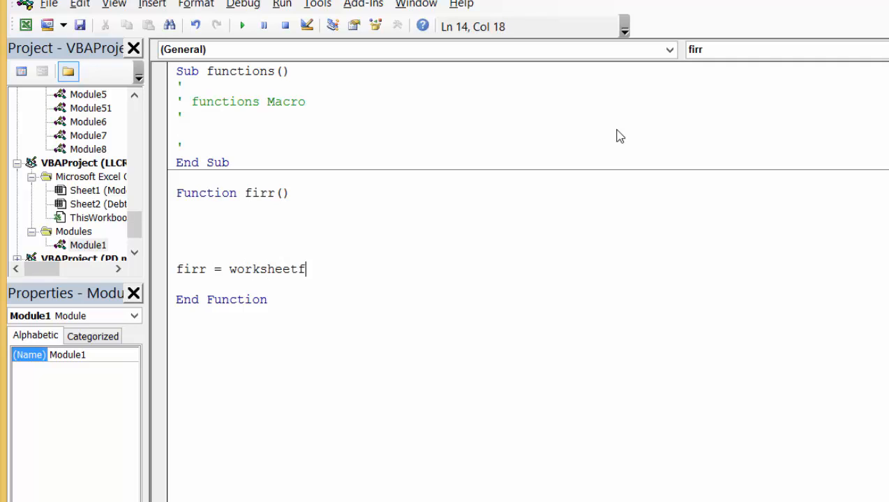
type("unction")
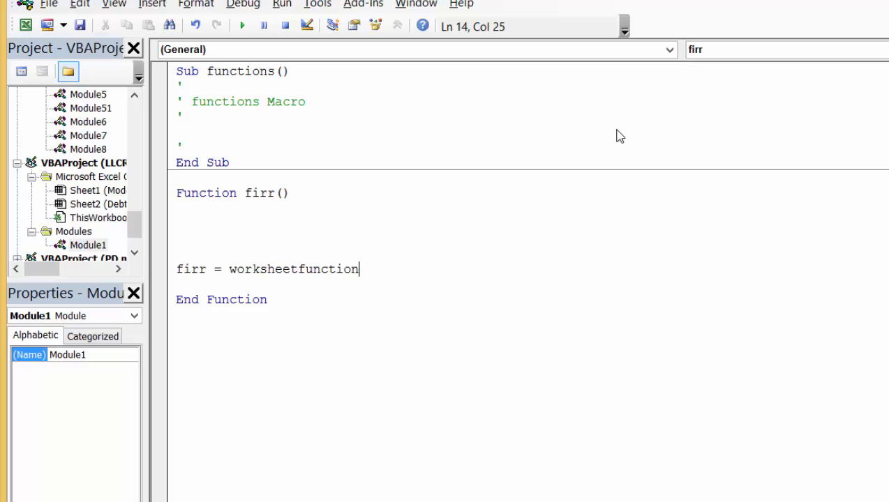
type(".i")
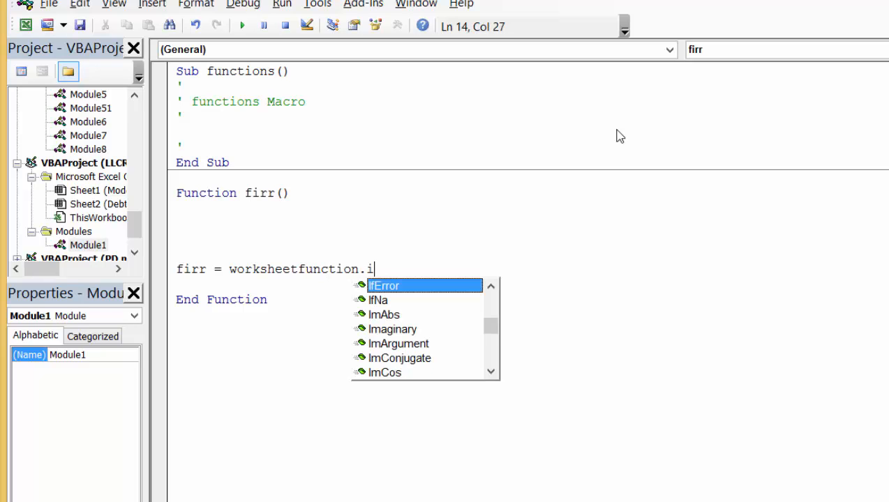
type("rr")
key("Tab")
type("(")
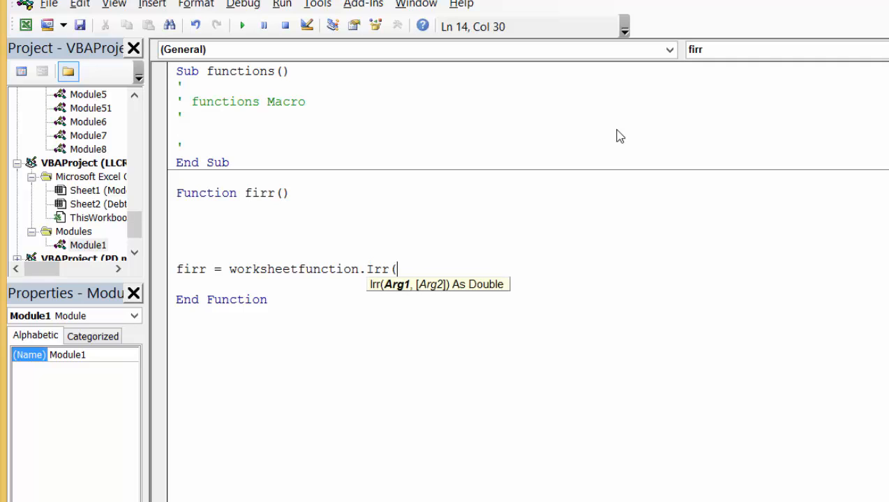
type("cf)")
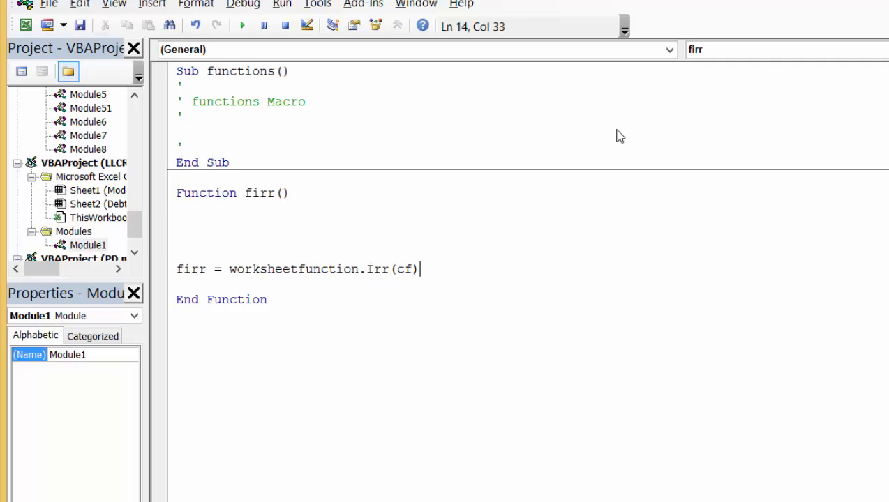
Declare the array cf(1000) As Single at the start of the firr function body.
key("Up")
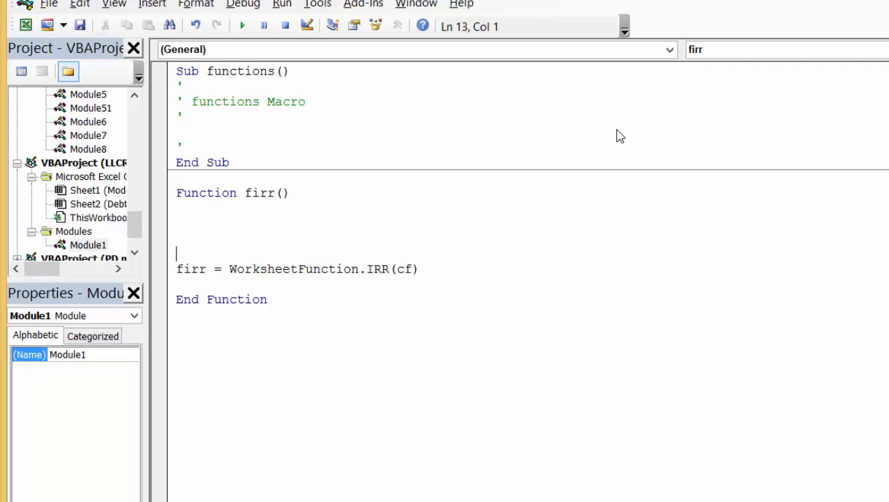
key("Up")
key("Up")
key("Up")
key("Return")
type("d")
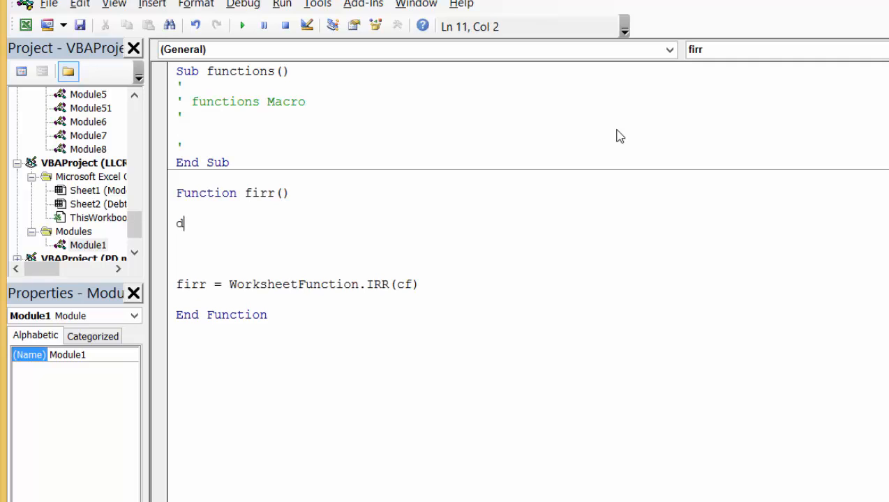
type("im cf")
key("BackSpace")
type("(1000")
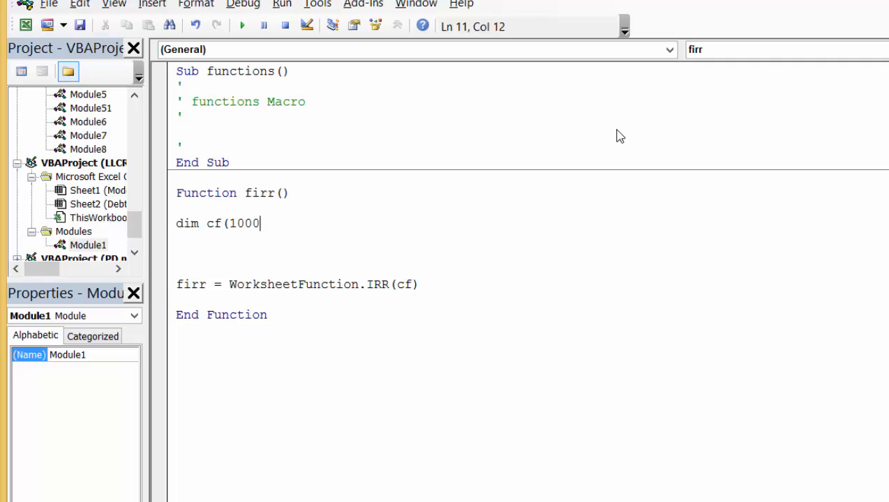
type(") as sing")
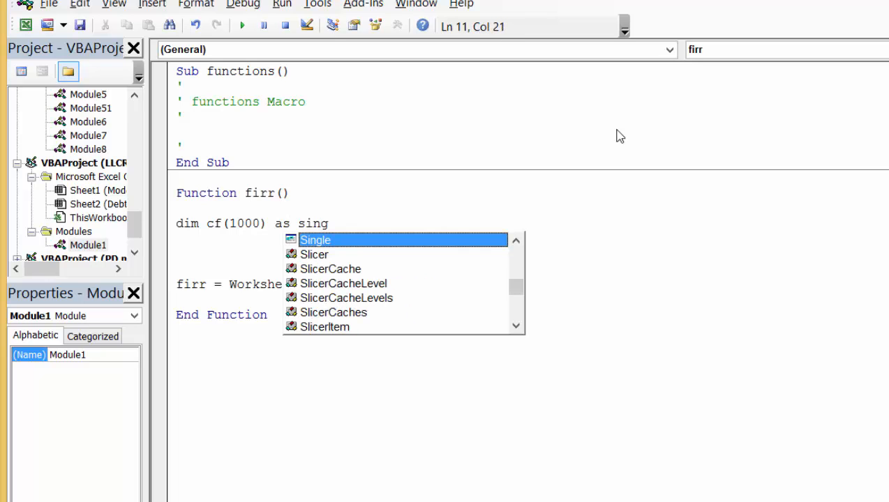
key("Tab")
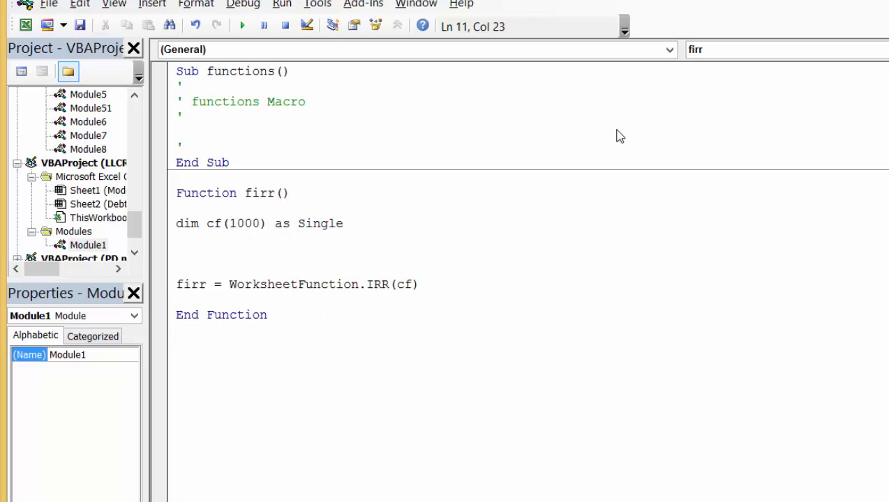
key("Return")
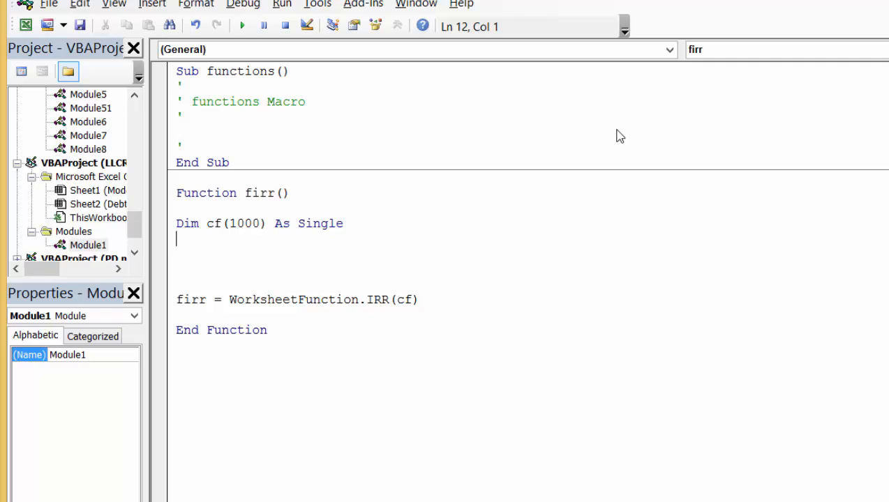
Start a For loop with i running from 1 to 1000 below the cf declaration.
key("Return")
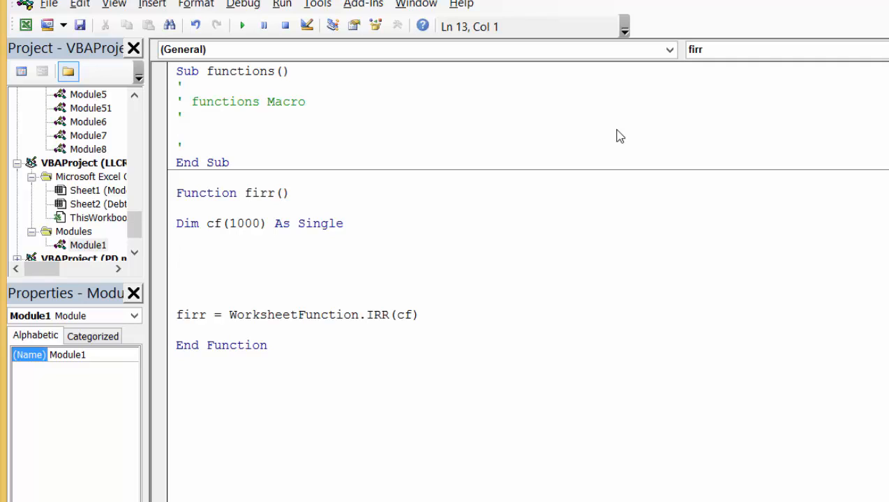
type("for i = 1 to 1000")
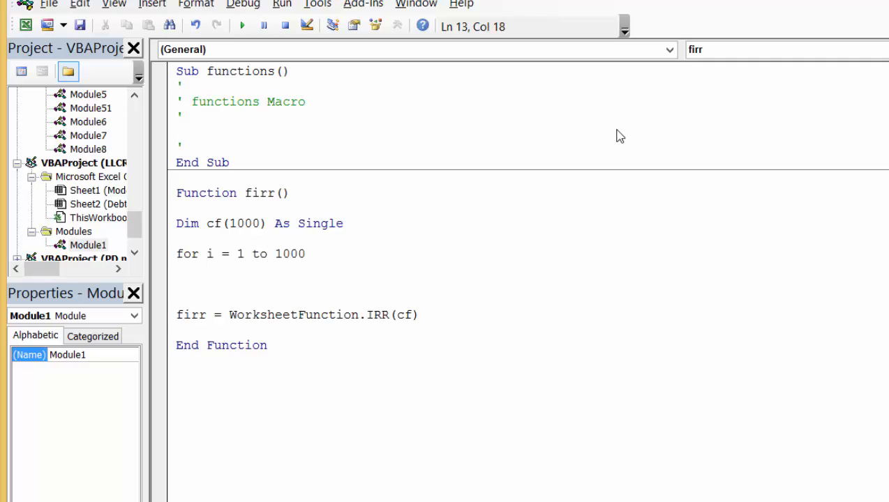
key("Return")
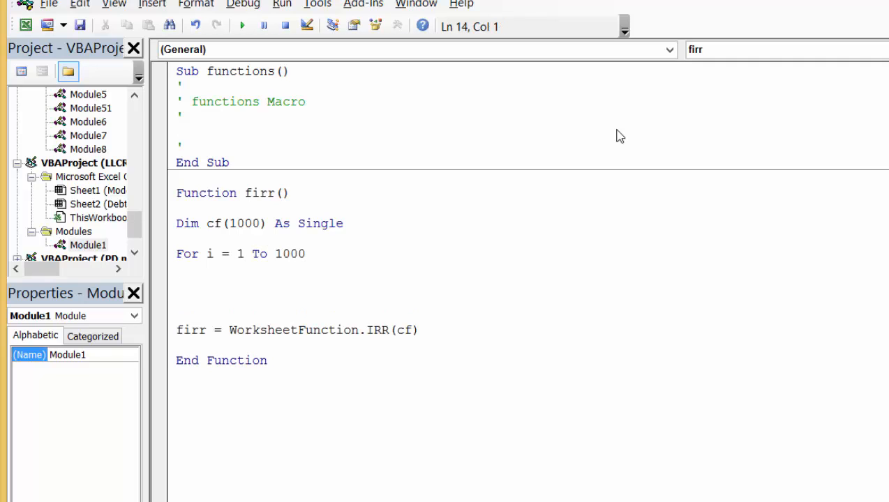
Add Option Base 1 as the first line of the module, above the functions macro.
key("Up")
key("Up")
key("Up")
key("Up")
key("Up")
key("Up")
key("Up")
key("Up")
key("Up")
key("Up")
key("Up")
key("Up")
key("Up")
key("Return")
key("Up")
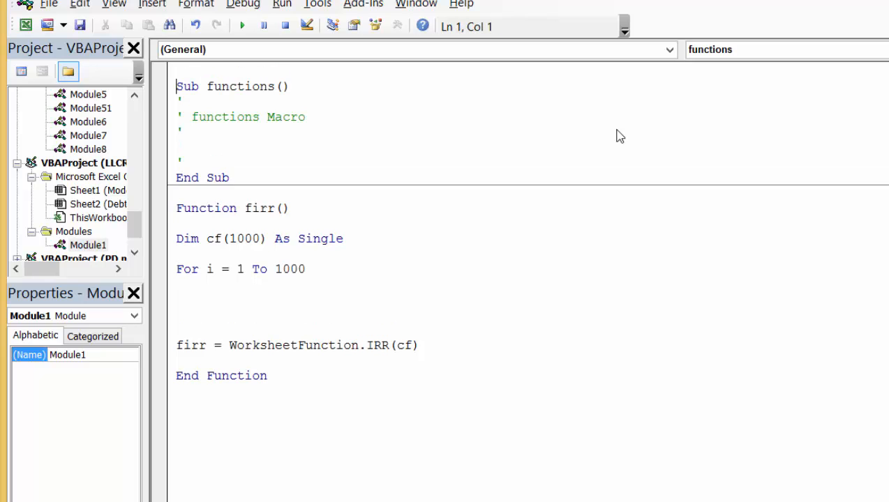
key("Return")
key("Up")
type("opt")
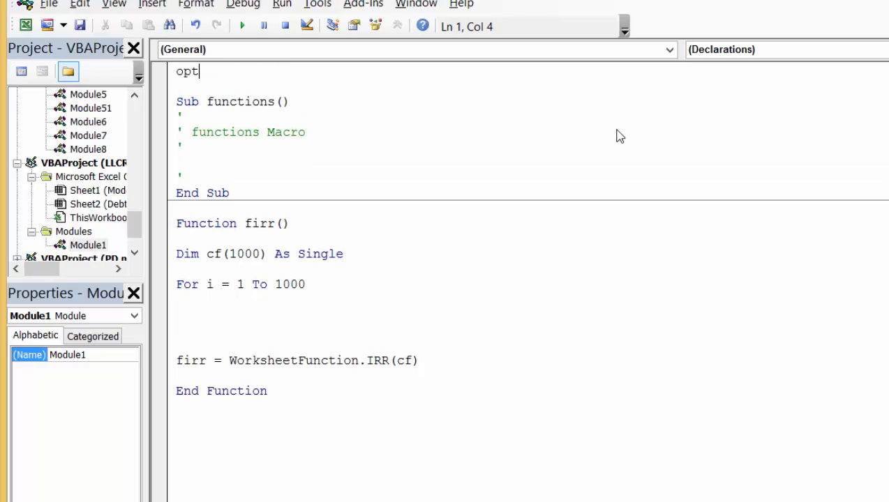
type("ion base ")
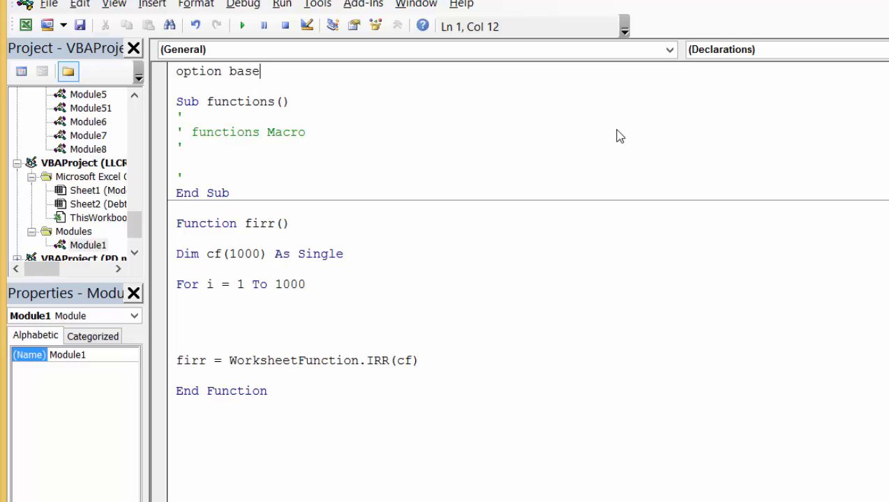
type("1")
key("Return")
key("Up")
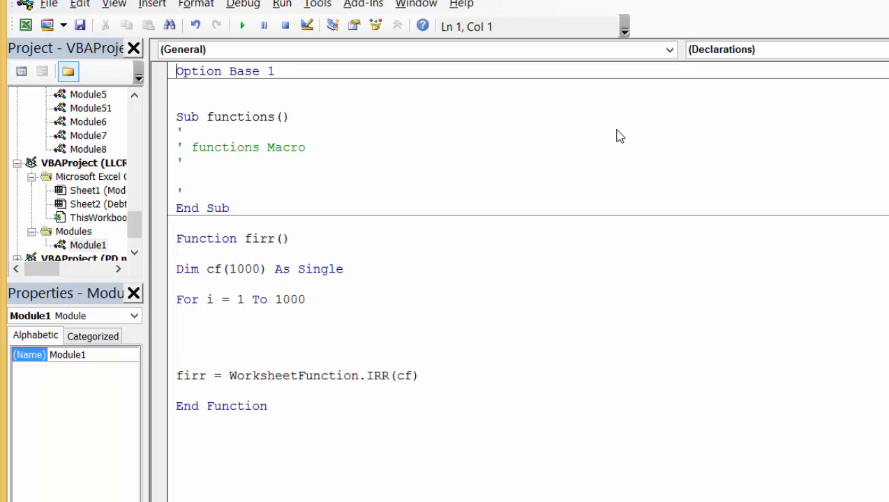
Inside the For loop, add an indented line: If i = 1 Then cf(i) = 0 - initial_debt.
key("Down")
key("Down")
key("Down")
key("Down")
key("Down")
key("Down")
key("Down")
key("Down")
key("Down")
key("Down")
key("Down")
key("Down")
key("Down")
key("Down")
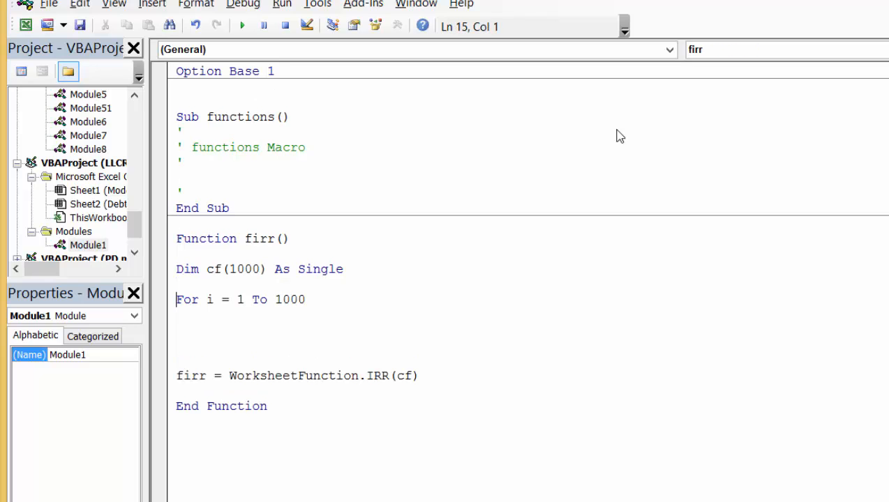
key("Up")
key("Down")
key("Down")
key("Down")
key("Down")
key("Up")
key("Tab")
type("if i = 1 then cfi")
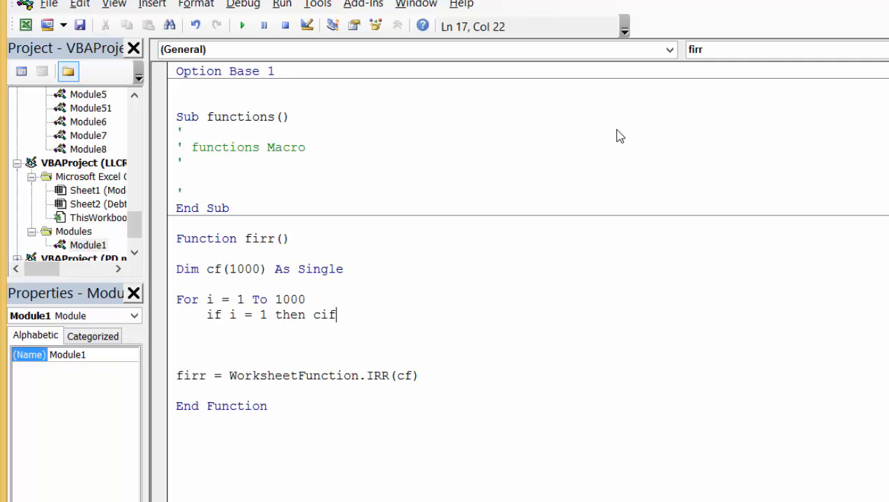
key("BackSpace")
key("BackSpace")
type("f(i) =")
type("0- in")
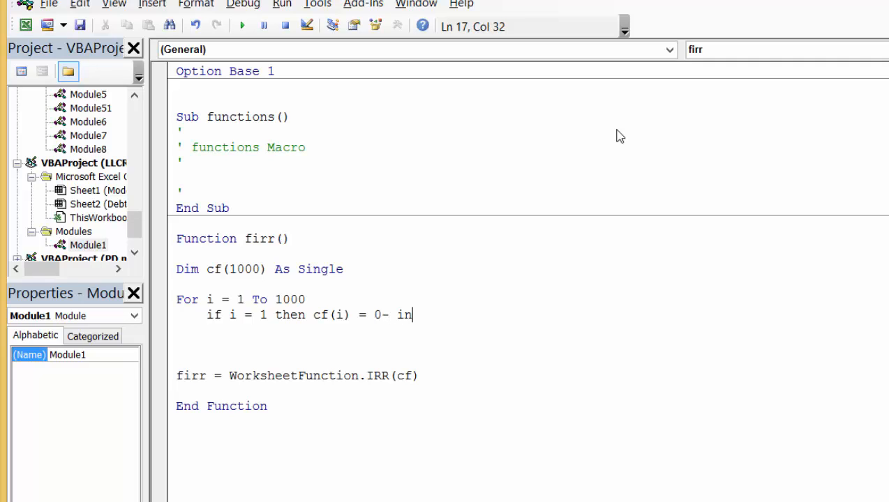
type("itia")
key("BackSpace")
key("BackSpace")
key("BackSpace")
key("BackSpace")
key("BackSpace")
key("BackSpace")
type("initial_debt")
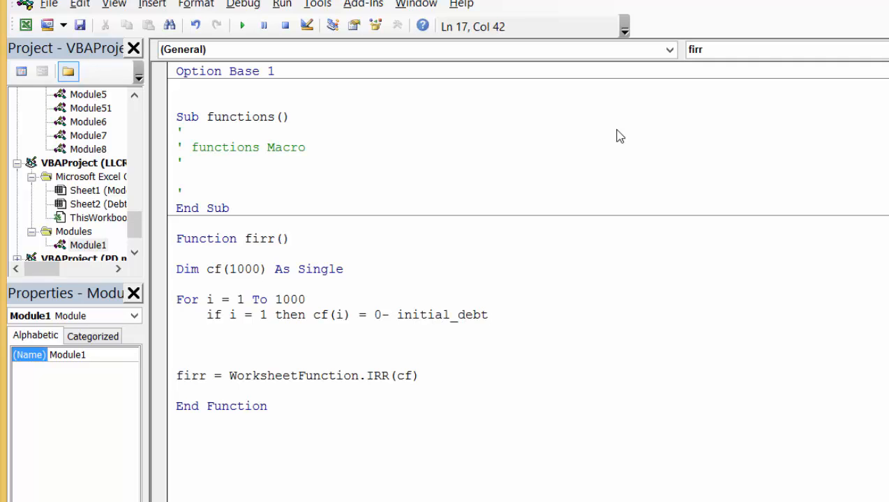
Add initial_debt as an argument of the firr function.
key("Up")
key("Up")
key("Up")
key("Up")
key("Up")
key("Left")
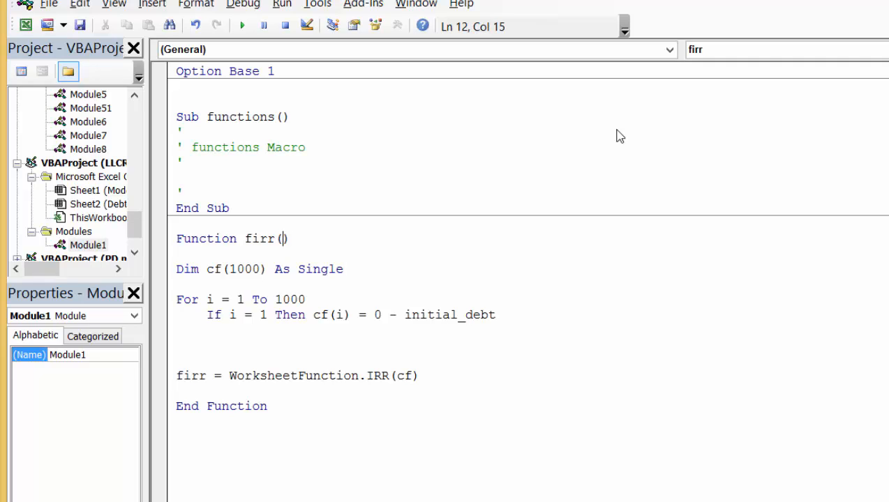
type("initial_debt")
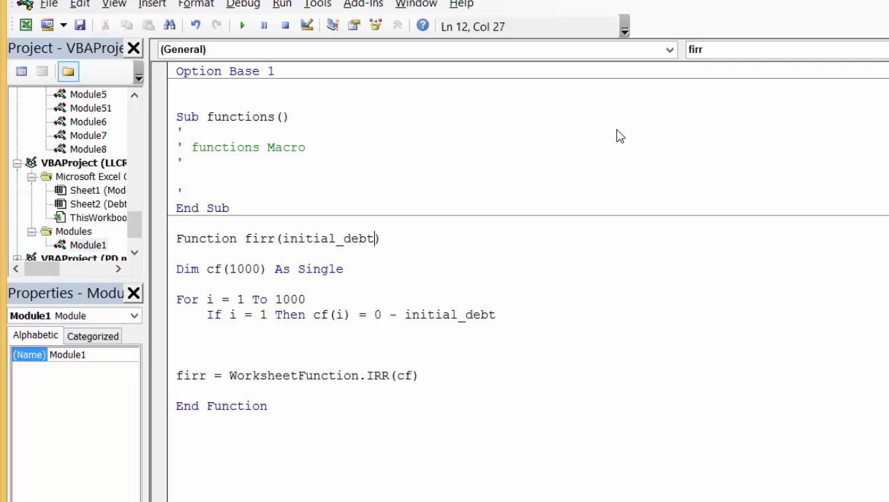
Add a second indented loop line: If i > 1 Then cf(i) = ds(i - 1).
key("Down")
key("Down")
key("Down")
key("Down")
key("Down")
key("Down")
key("Tab")
type("if i > 1 then cif")
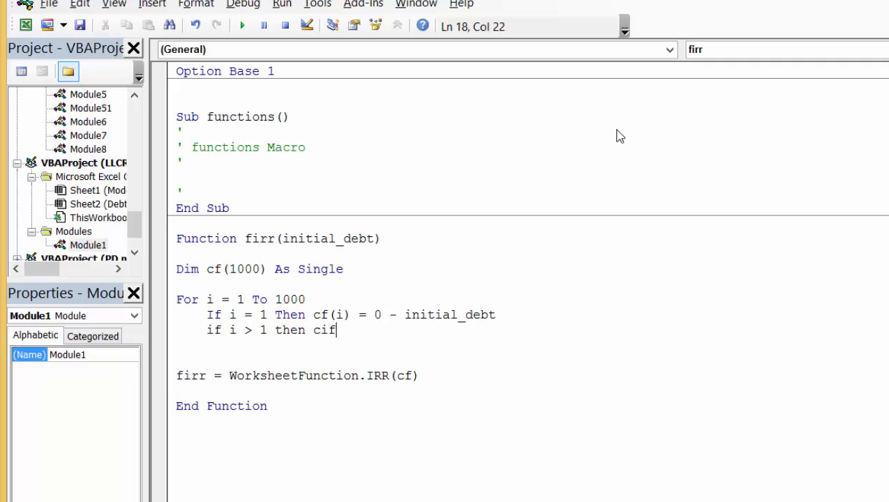
key("BackSpace")
key("BackSpace")
type("f(i")
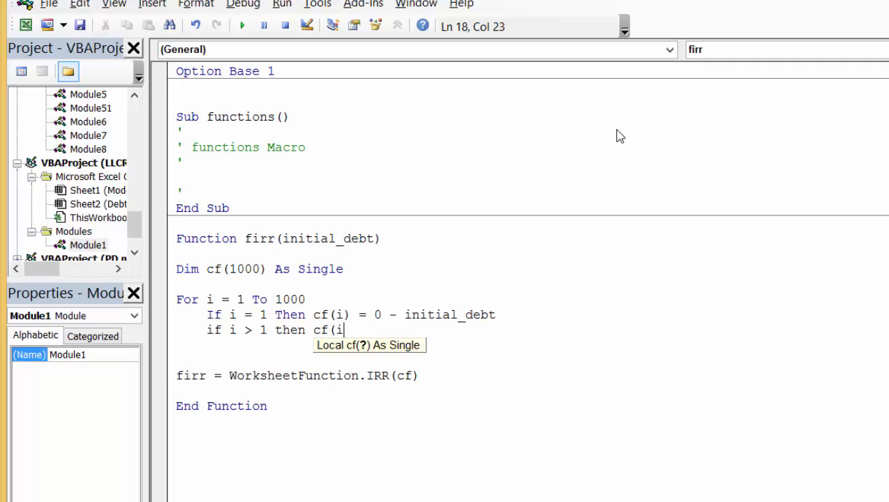
type(") = ")
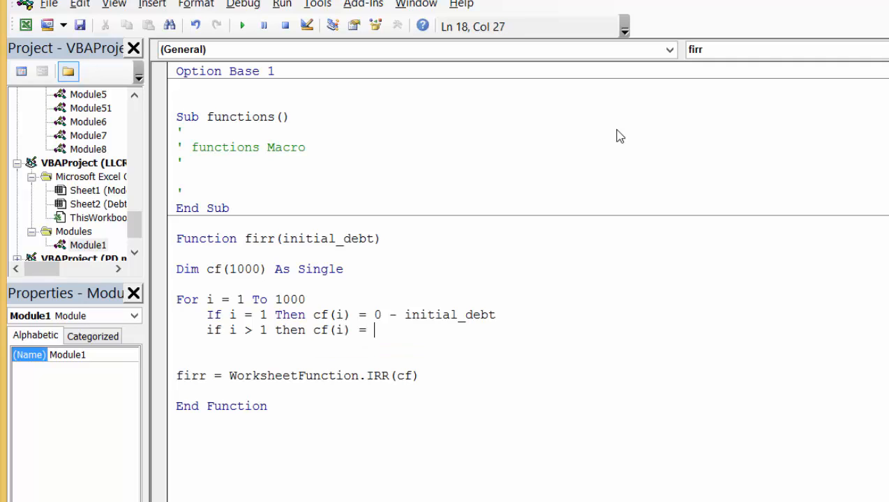
type("ds(i-")
key("BackSpace")
type("_")
key("BackSpace")
type("+")
key("BackSpace")
type("-1)")
key("Return")
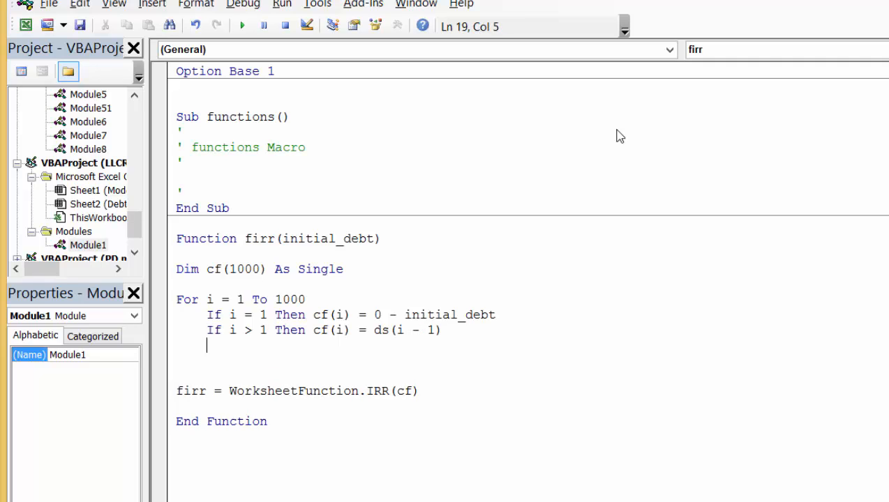
Close the loop with Next i and remove one extra blank line above the firr assignment.
key("BackSpace")
type("next i")
key("Down")
key("Up")
key("Up")
key("Down")
key("Down")
key("Down")
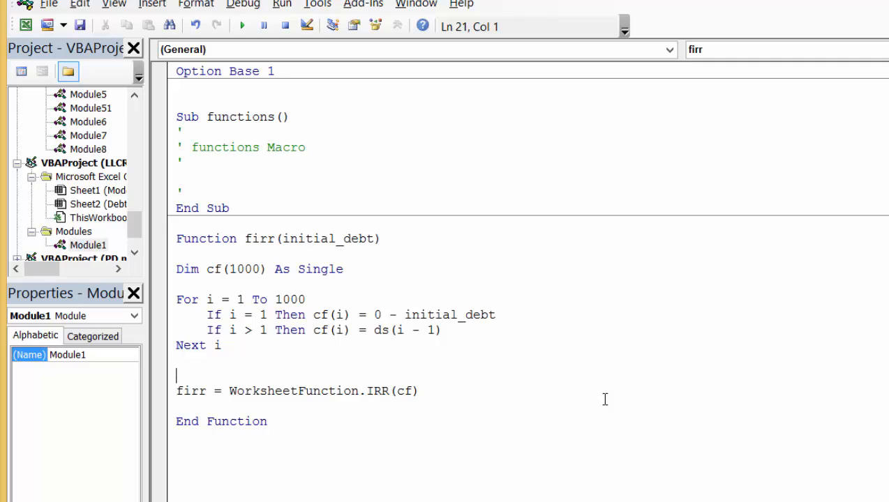
key("BackSpace")
key("Down")
key("Down")
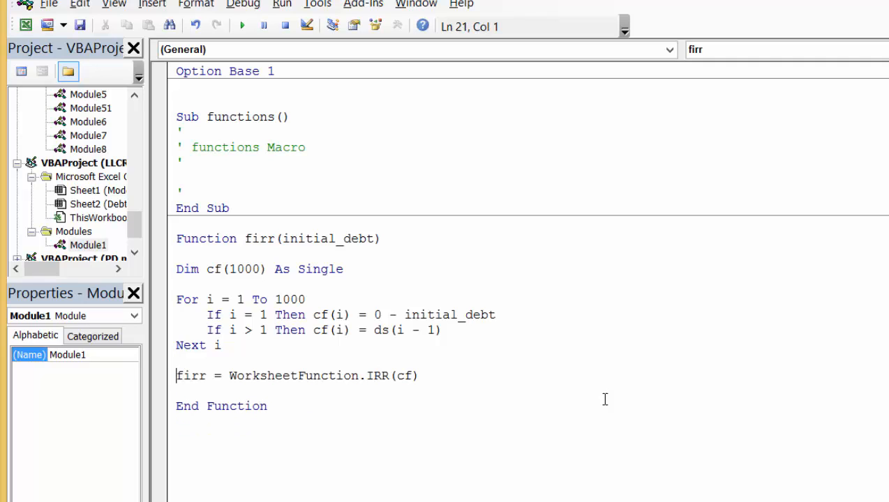
Add debt_service as the second argument of the firr function after initial_debt.
key("Up")
key("Up")
key("Up")
key("Up")
key("Up")
key("Up")
key("Up")
key("Up")
key("Up")
key("Up")
key("End")
key("Left")
type(",ds")
key("Down")
key("Up")
type("ebt_se")
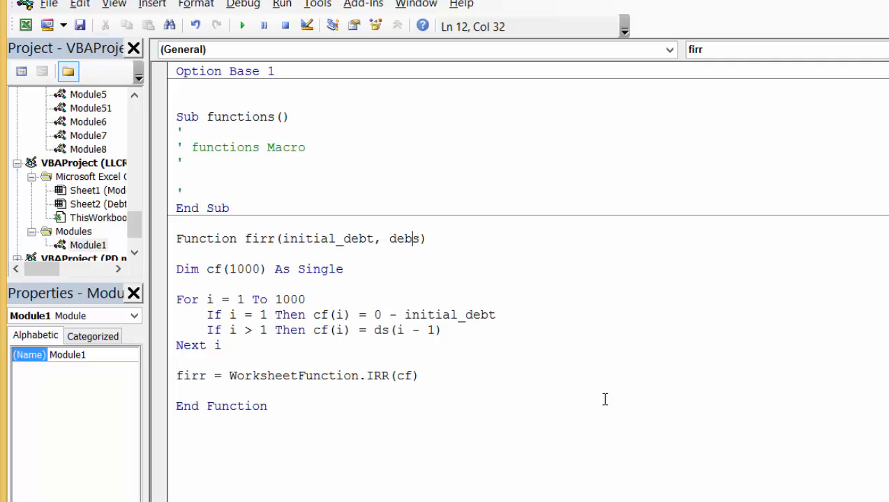
type("rvice")
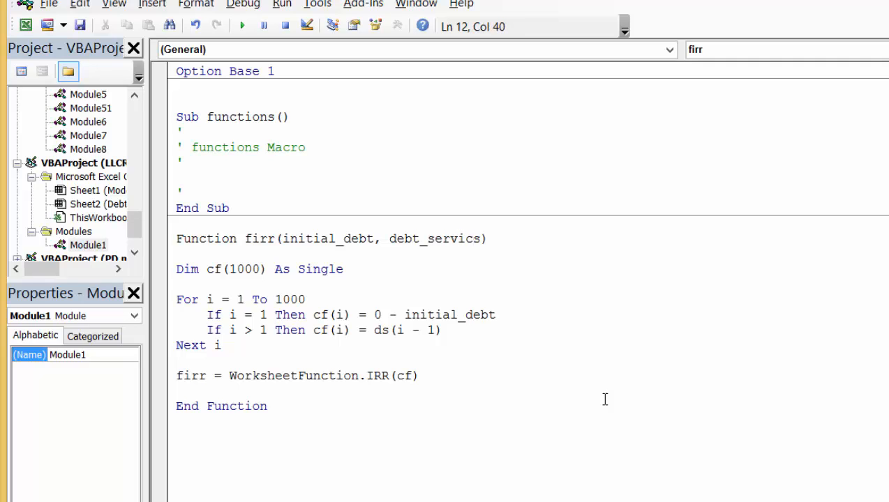
key("Delete")
Rename ds to debt_service in the loop's i > 1 line so it matches the function argument.
key("Down")
key("Down")
key("Down")
key("Down")
key("Down")
key("Down")
key("Left")
key("Left")
key("Left")
key("Left")
key("Left")
key("Left")
key("Left")
key("BackSpace")
type("ebt_serv")
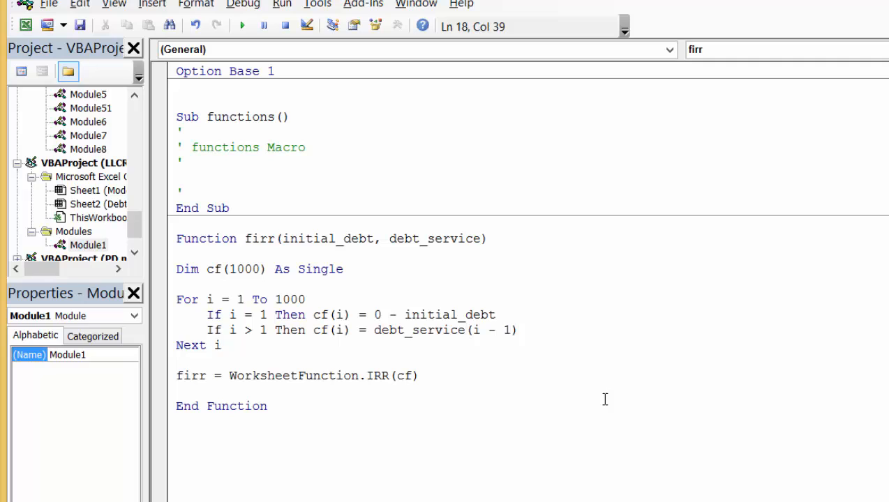
key("Down")
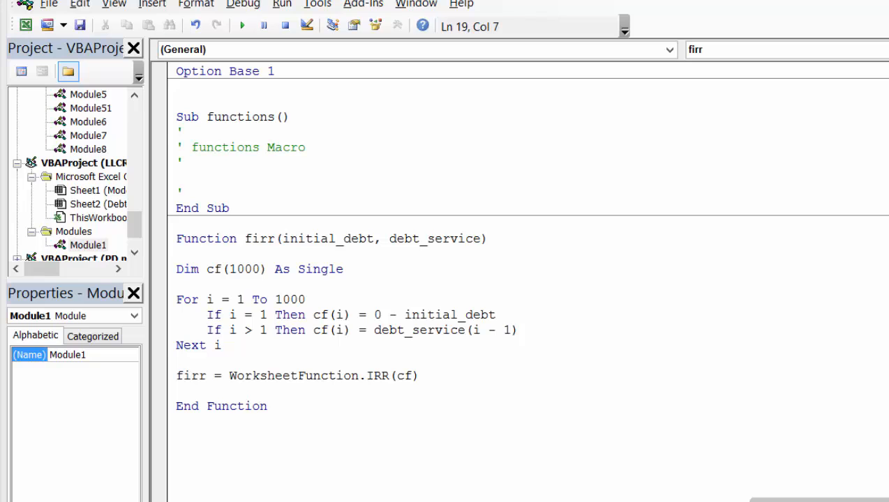
Return to the worksheet, start a firr() formula in cell AV138 and open its function arguments.
key("alt+F11")
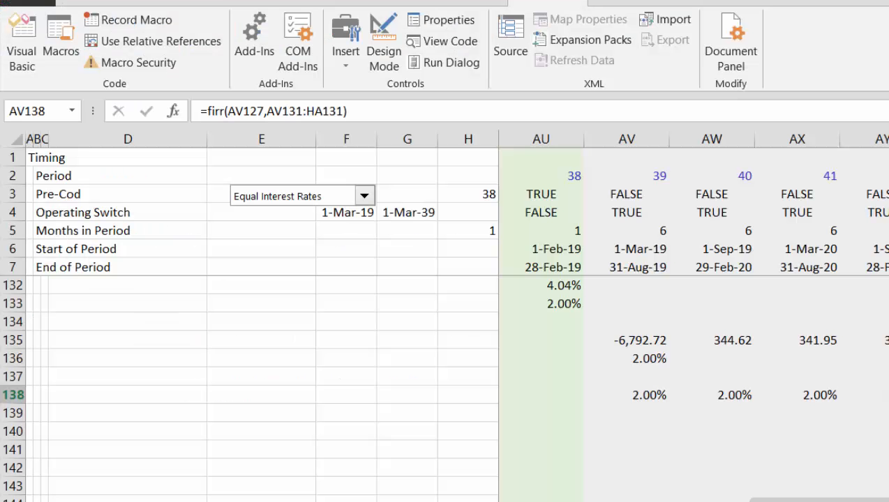
key("Left")
key("Right")
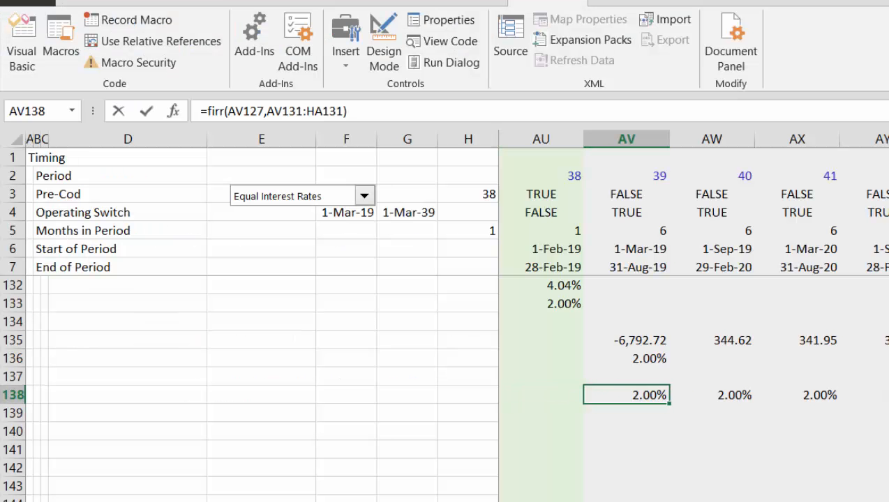
type("=i")
key("BackSpace")
type("f")
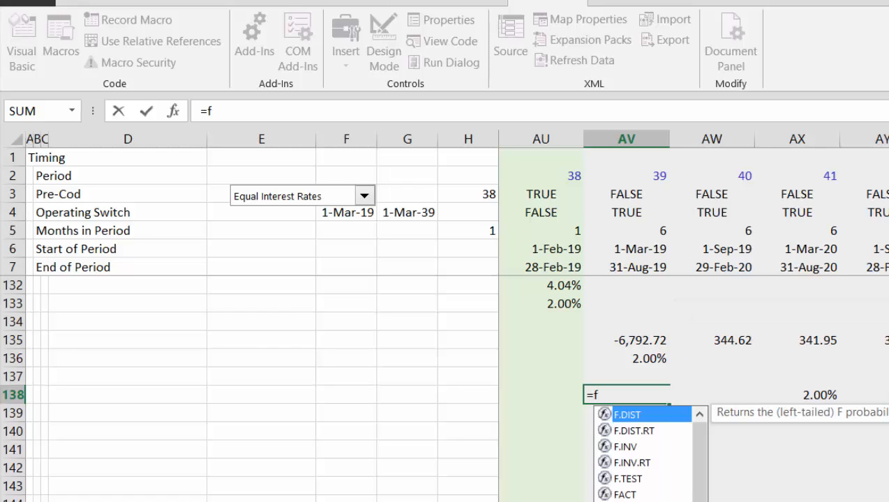
type("irr")
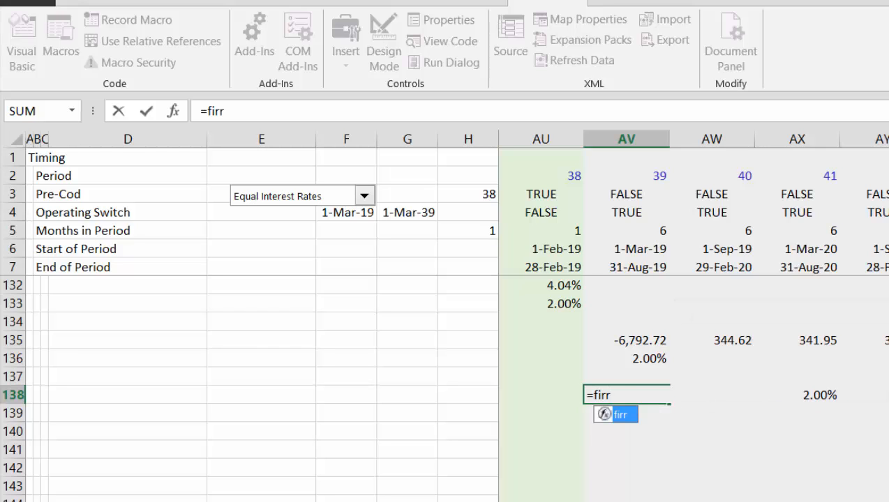
type("(")
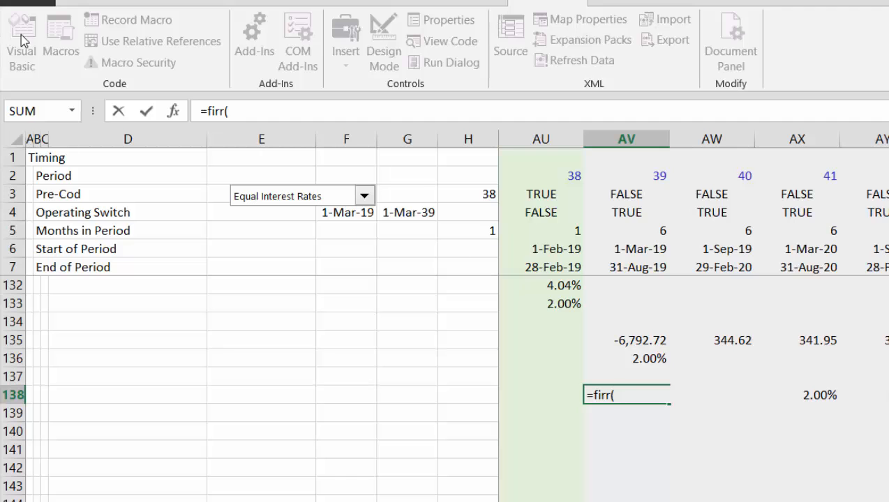
type(")")
left_click(173, 114)
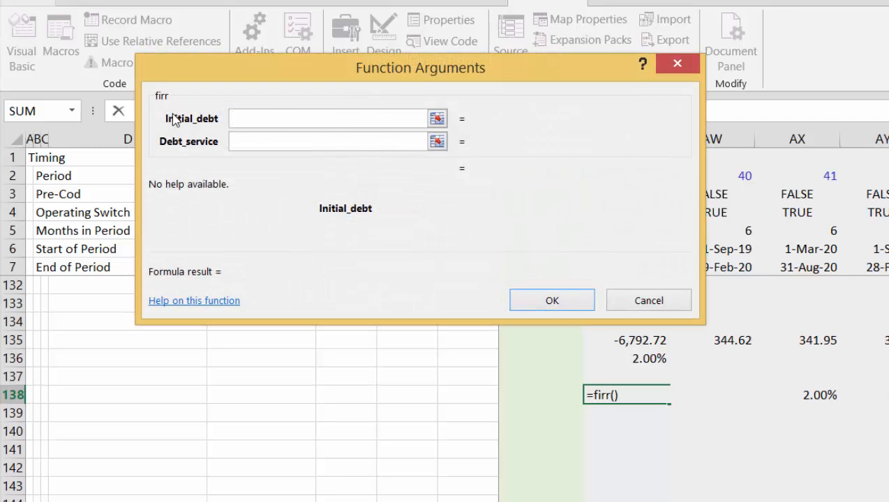
Set the Initial_debt argument to the opening balance in cell AV127.
left_click(435, 120)
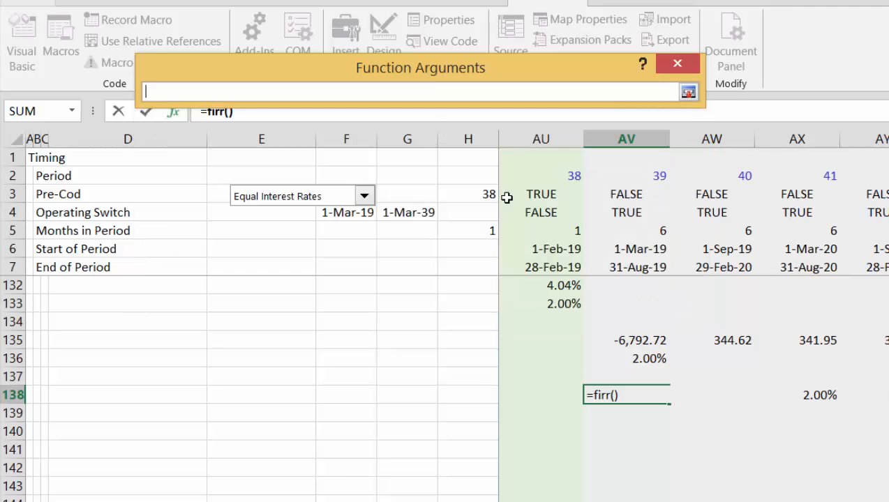
left_click(651, 303)
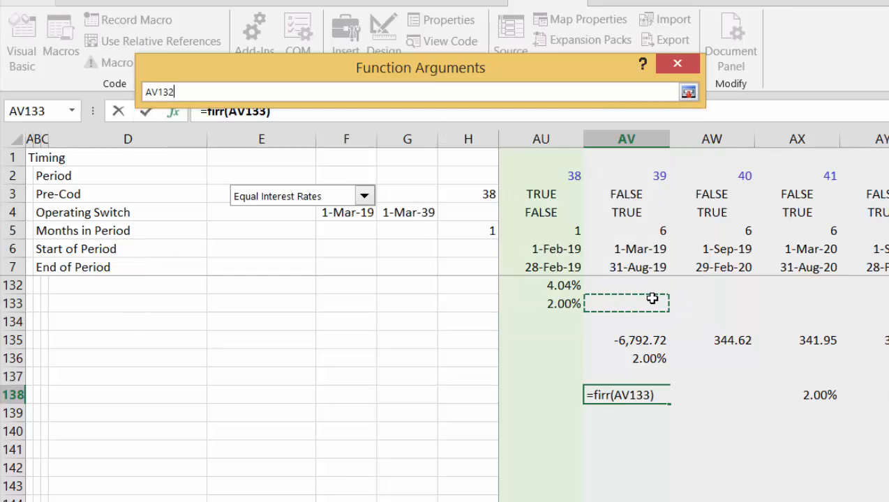
key("Up")
key("Up")
key("Up")
key("Up")
key("Up")
key("Up")
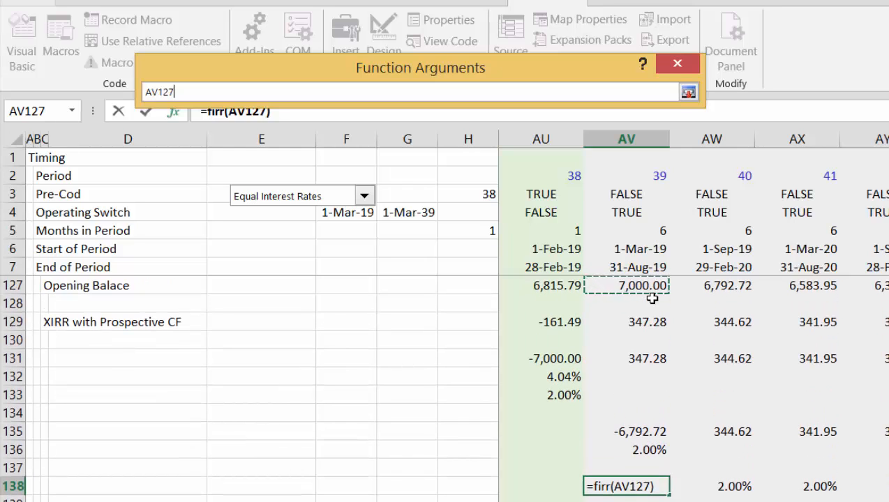
type(",")
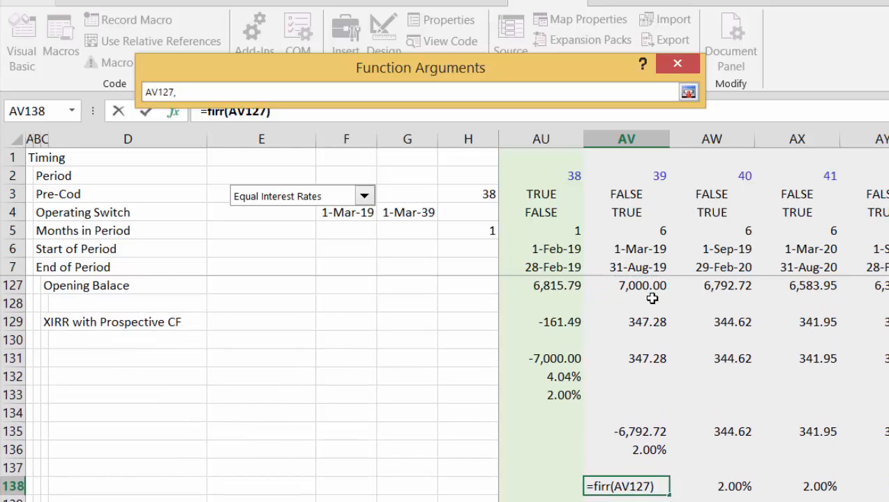
key("Return")
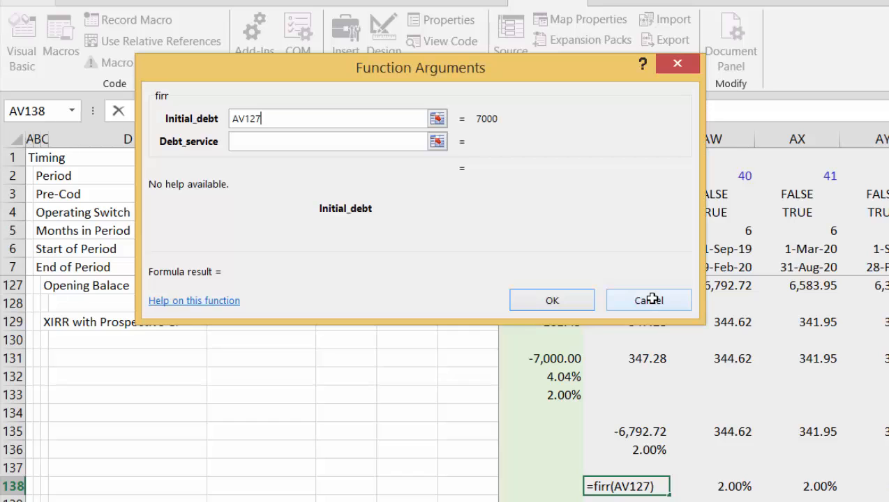
Set the Debt_service argument to the range AV131:HA131 and accept the firr formula.
left_click(437, 143)
left_click(433, 140)
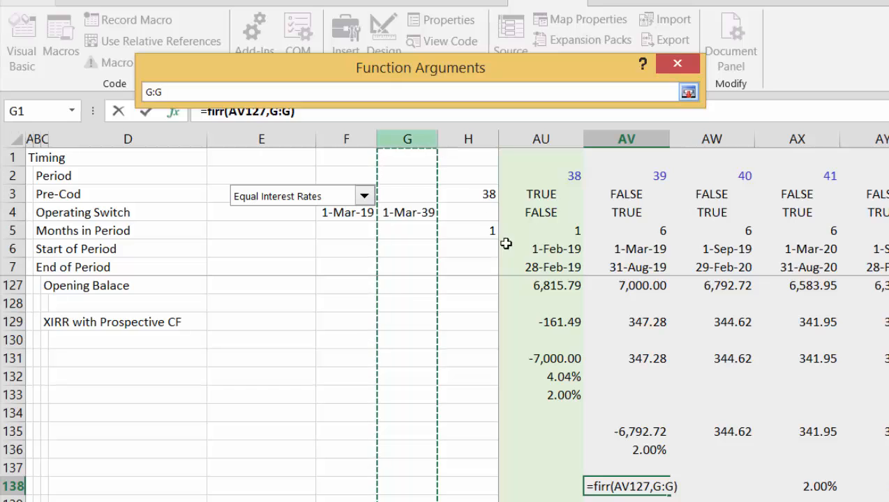
left_click(637, 358)
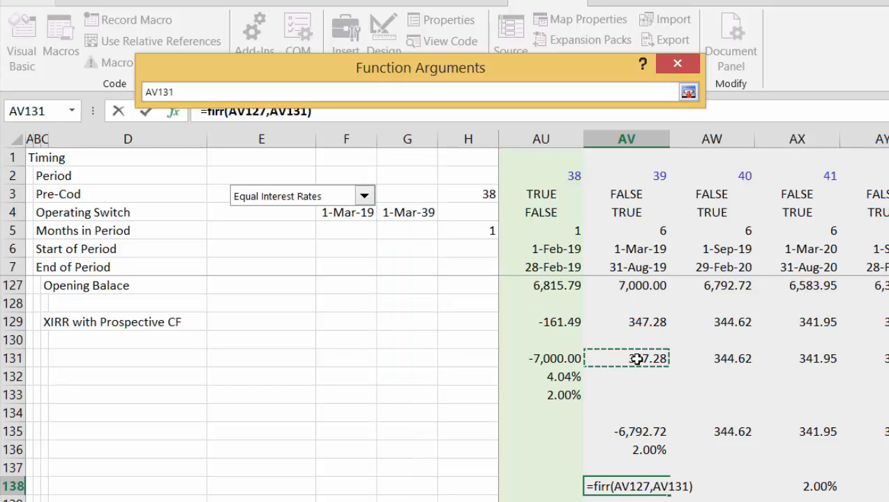
key("ctrl+shift+Right")
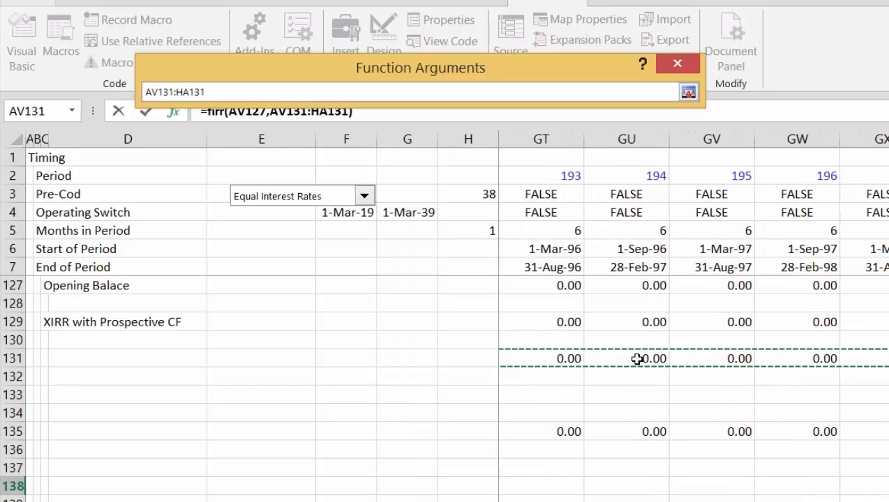
key("Return")
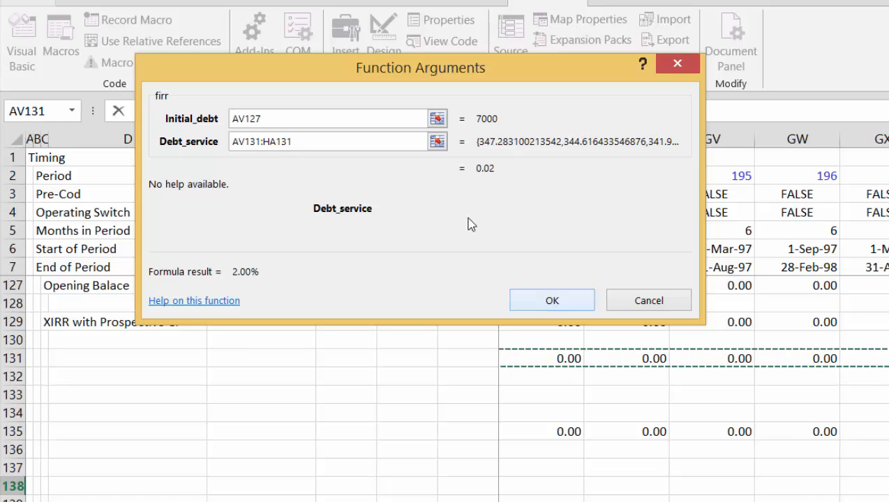
left_click(560, 305)
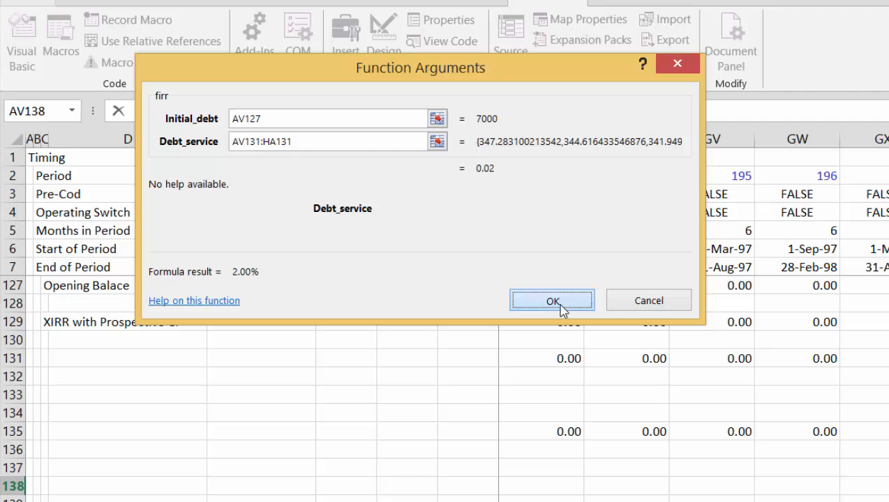
key("Left")
left_click(557, 303)
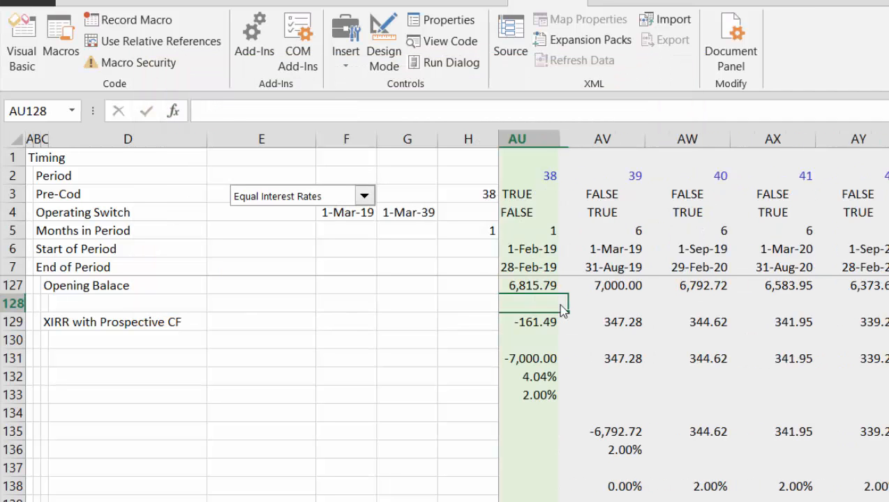
Re-enter the existing firr formula in cell AV138 to force it to recalculate.
key("Down")
key("Down")
key("Down")
key("Down")
key("Down")
key("Down")
key("Down")
key("Down")
key("Down")
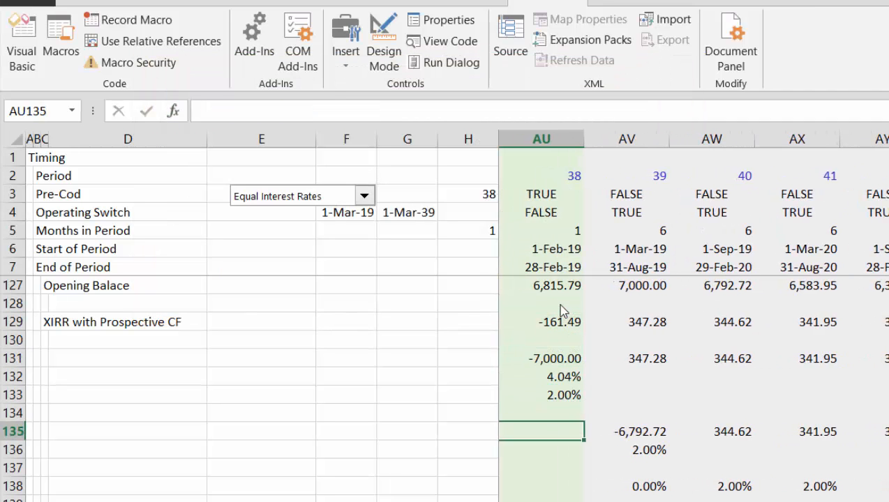
key("Right")
key("Down")
key("F2")
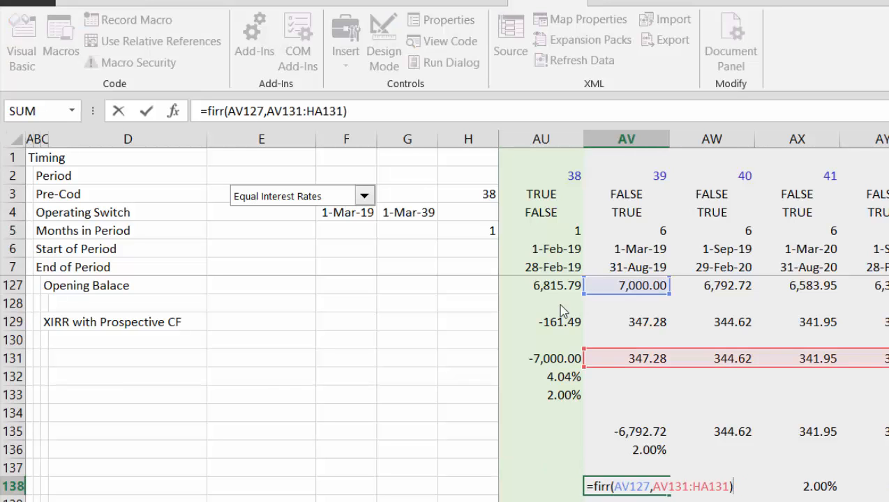
key("Return")
key("Return")
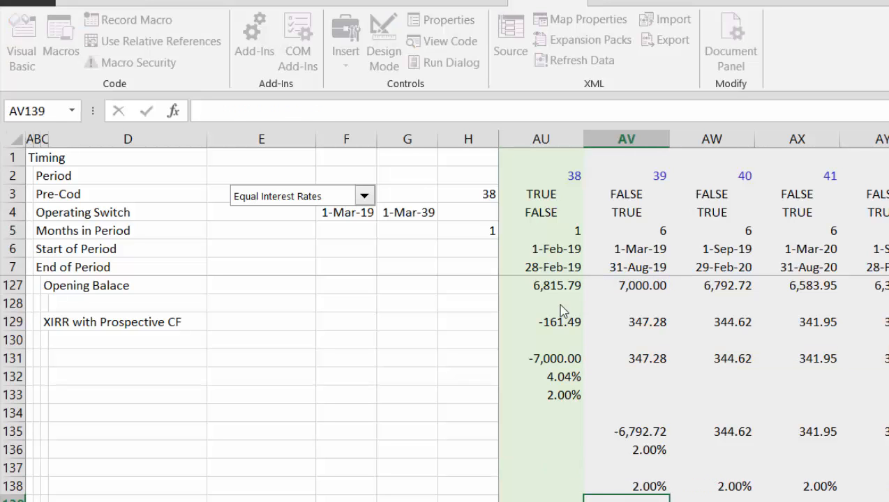
key("Up")
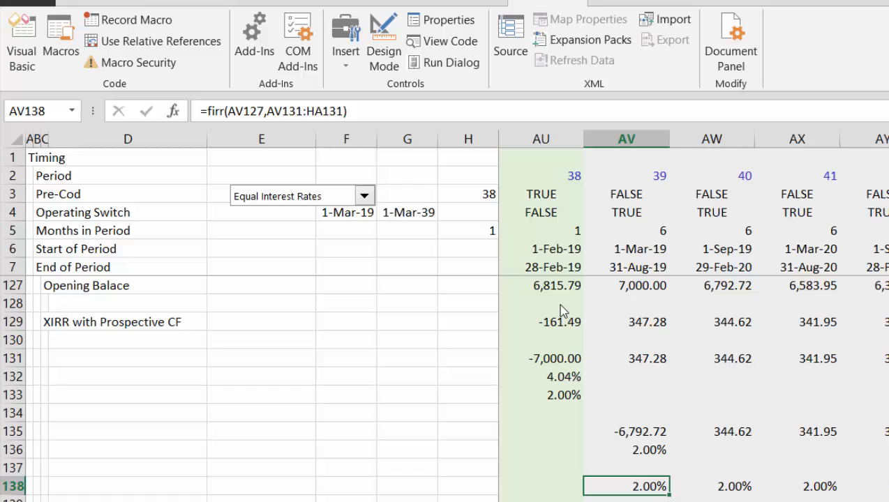
Examine the firr results along row 138 from column AV through the final debt repayment periods.
key("shift+Right")
key("shift+Right")
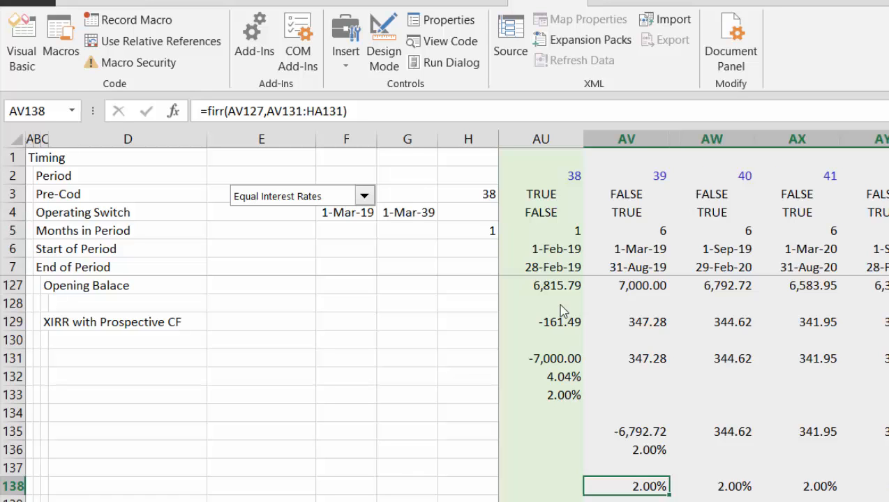
key("Right")
key("Right")
key("Right")
key("Right")
key("Right")
key("Right")
key("Right")
key("Right")
key("Right")
key("Right")
key("Right")
key("Right")
key("Right")
key("Right")
key("Right")
key("Right")
key("Right")
key("Right")
key("Right")
key("Right")
key("Right")
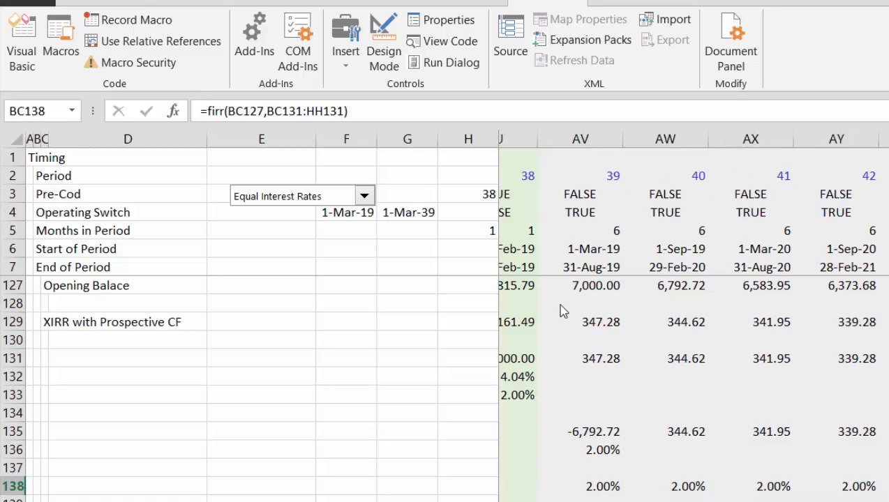
key("Right")
key("Right")
key("Right")
key("Right")
key("Right")
key("Right")
key("Right")
key("Right")
key("Right")
key("Right")
key("Right")
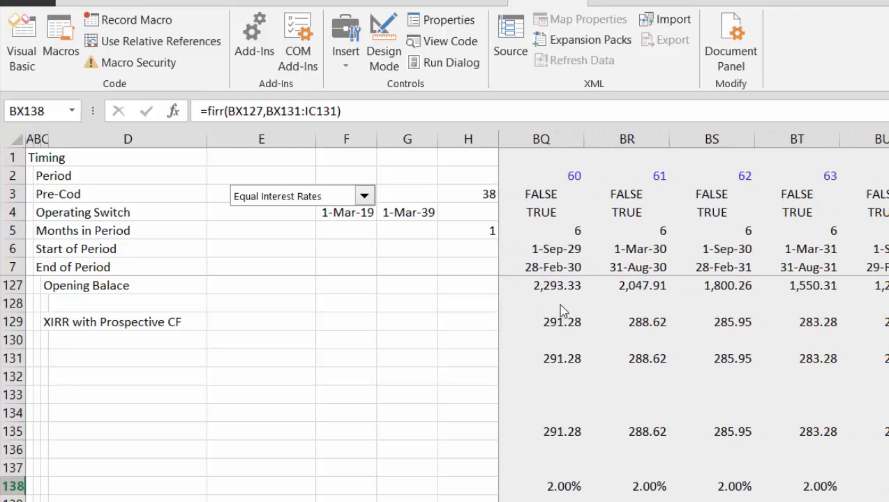
key("Left")
key("Left")
key("Left")
key("Left")
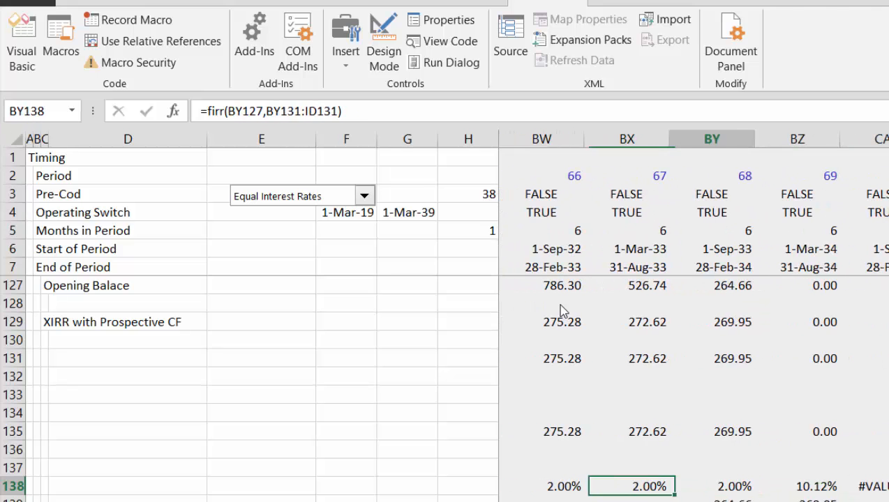
Examine the opening balance, debt cash flow and forward LLCR rows for period 69 in column BZ.
key("Right")
key("Right")
key("Up")
key("Up")
key("Up")
key("Up")
key("Up")
key("Up")
key("Up")
key("Up")
key("Up")
key("Up")
key("Up")
key("Up")
key("Up")
key("Up")
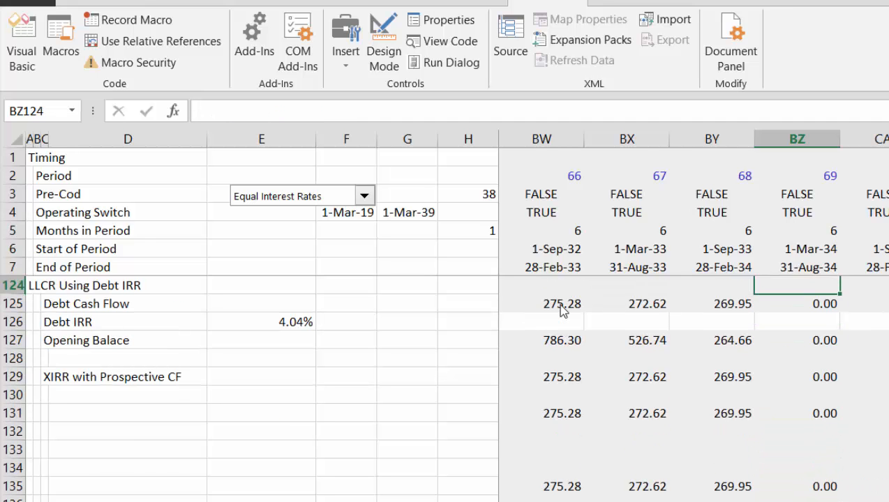
key("Up")
key("Up")
key("Up")
key("Up")
key("Up")
key("Up")
key("Down")
key("Down")
key("Down")
key("Down")
key("Down")
key("Down")
key("Down")
key("Down")
key("Down")
key("Down")
key("Down")
key("Down")
key("Down")
key("Down")
key("Down")
key("Down")
key("Down")
key("Down")
key("Down")
key("Down")
key("Down")
key("Down")
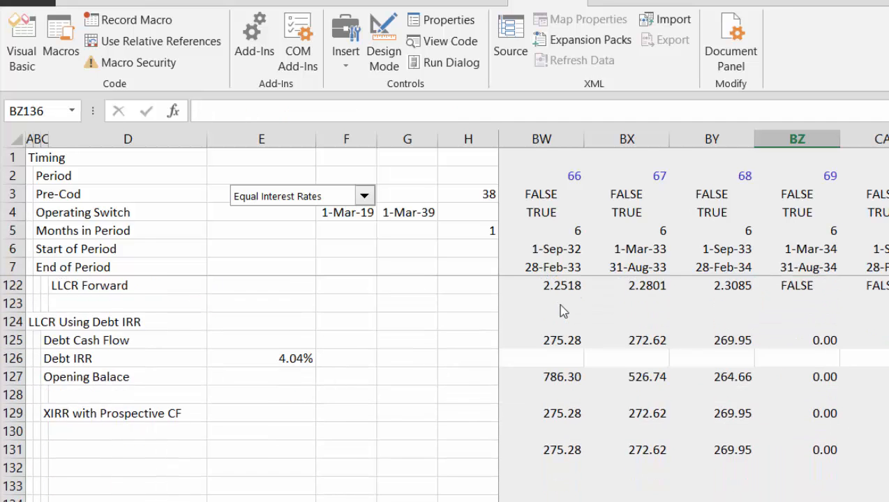
key("Up")
key("Up")
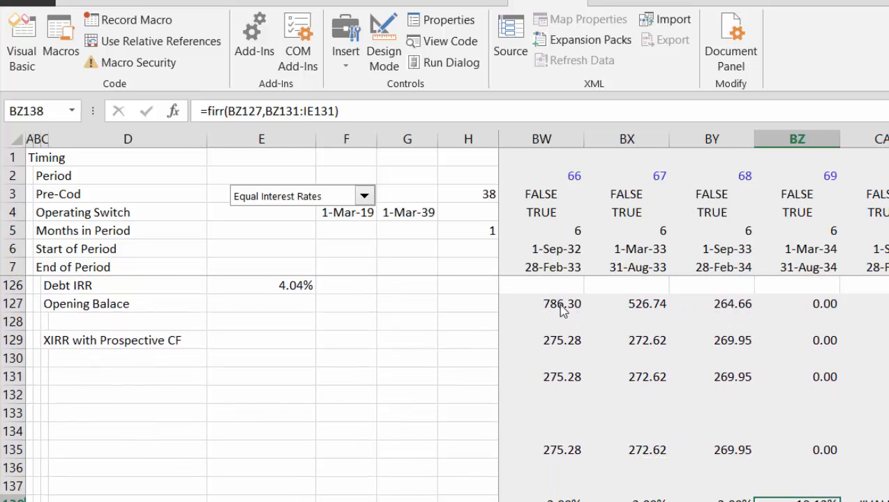
Check the firr formulas in row 138 for the periods after column BZ, finishing back at AV138.
key("Right")
key("Right")
key("Right")
key("Right")
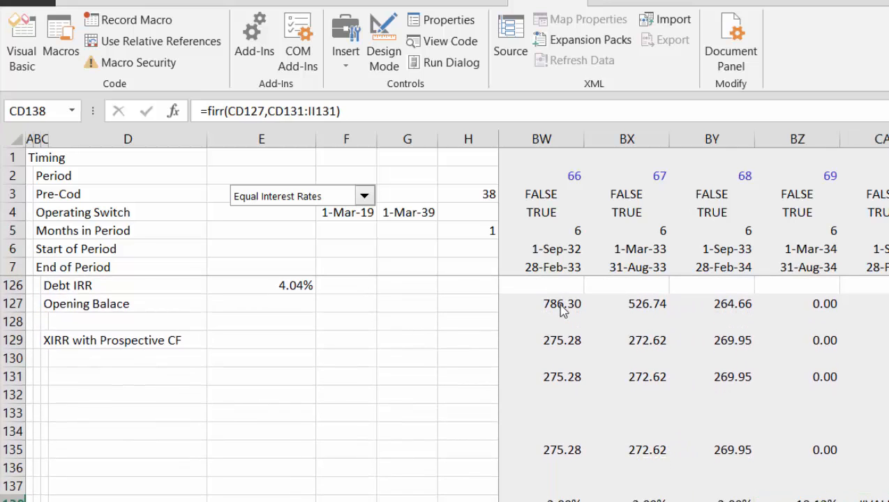
key("Right")
key("Right")
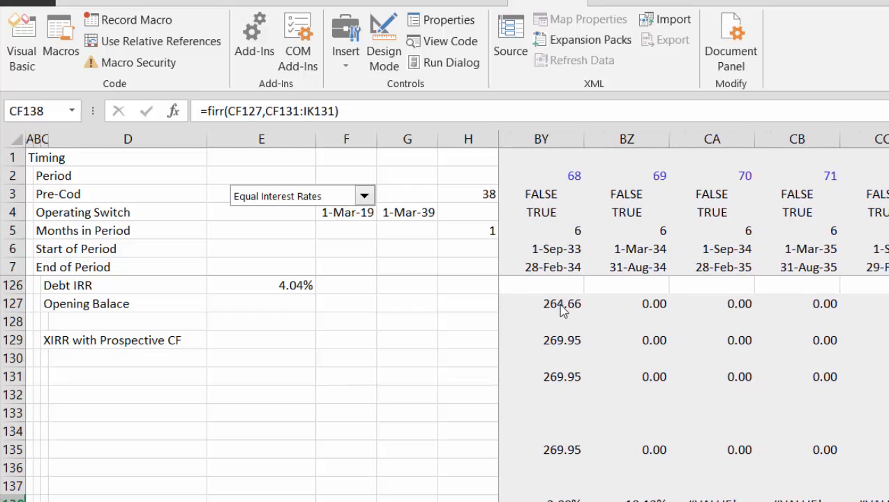
key("Left")
key("Left")
key("Left")
key("ctrl+Left")
key("Left")
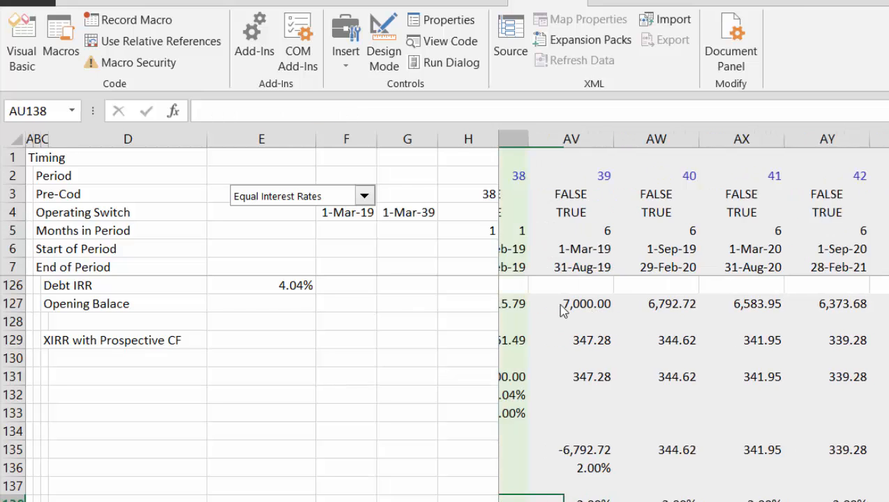
key("Right")
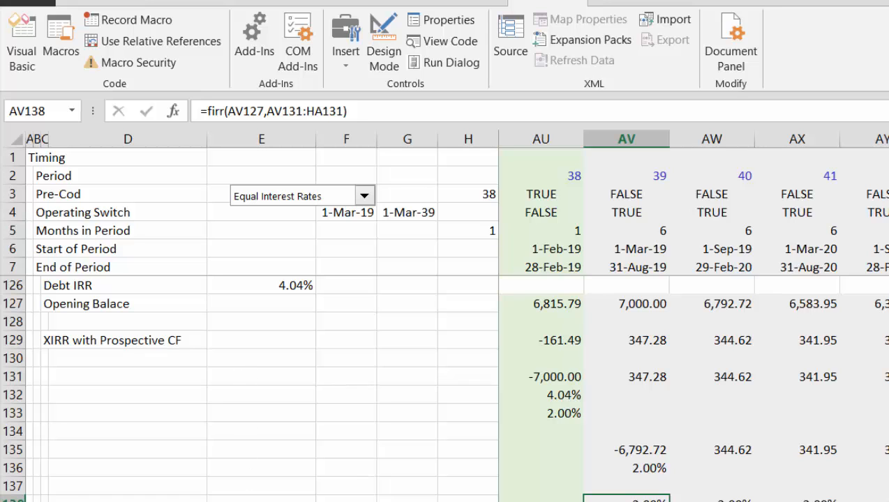
left_click(244, 501)
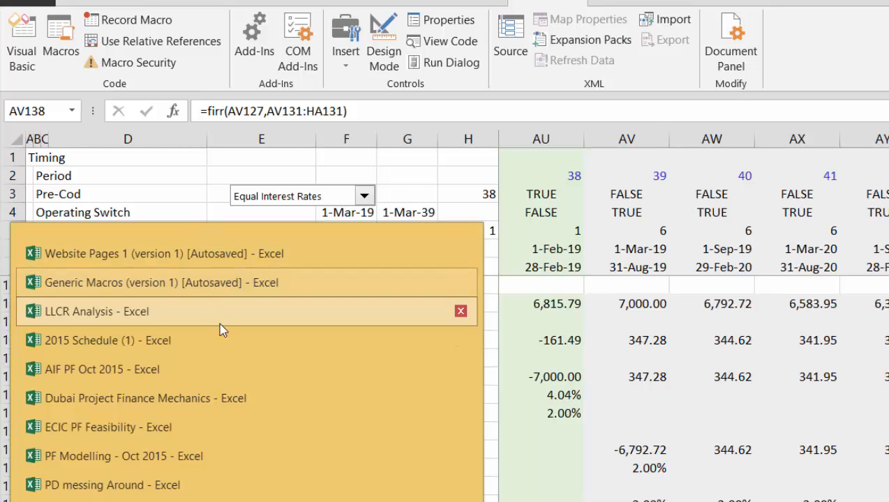
left_click(666, 408)
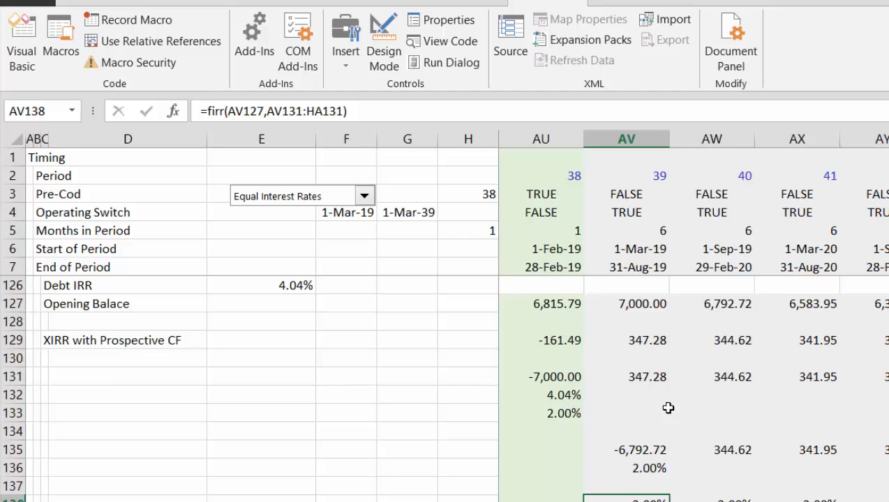
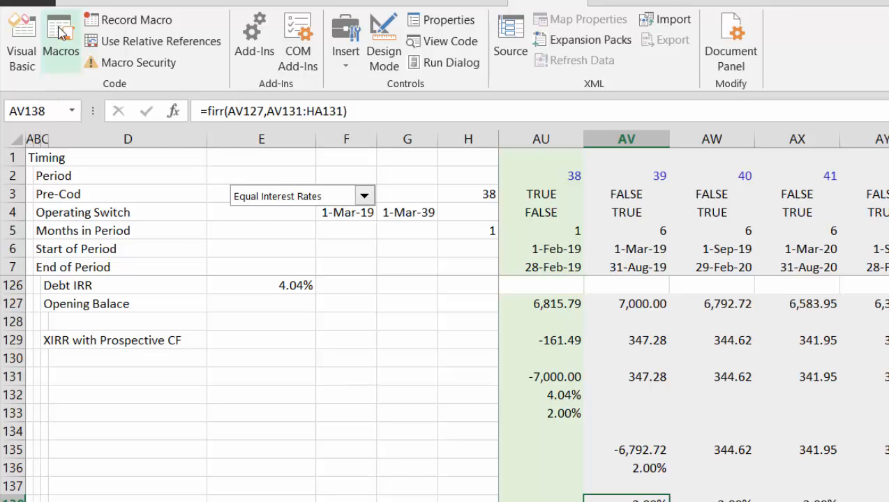
Open the LLCR Analysis Module1 code containing the firr function in the VBA editor.
left_click(59, 32)
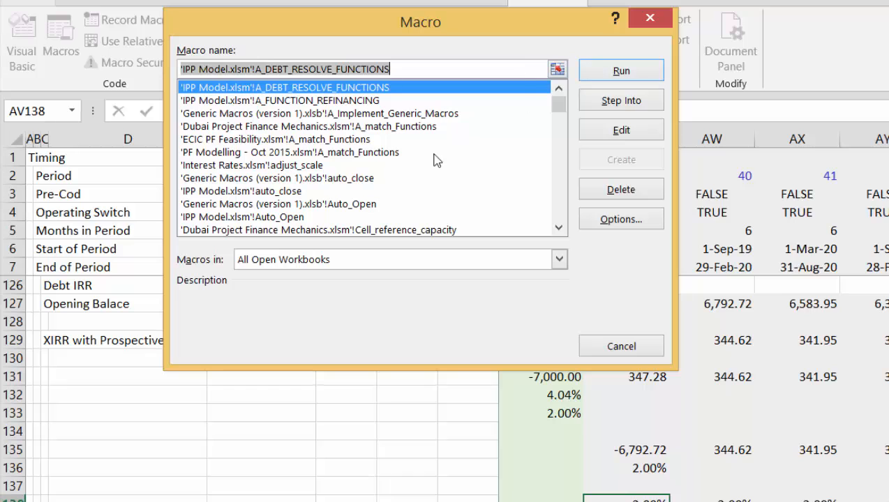
left_click(621, 131)
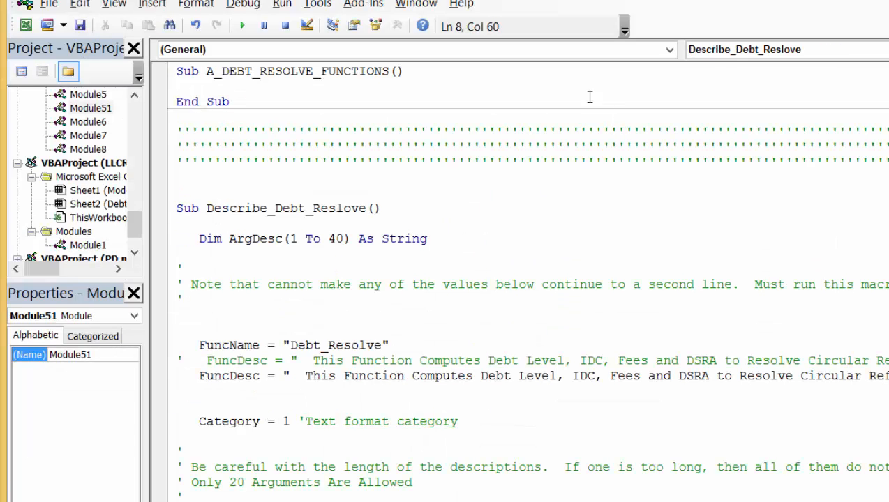
left_click(419, 6)
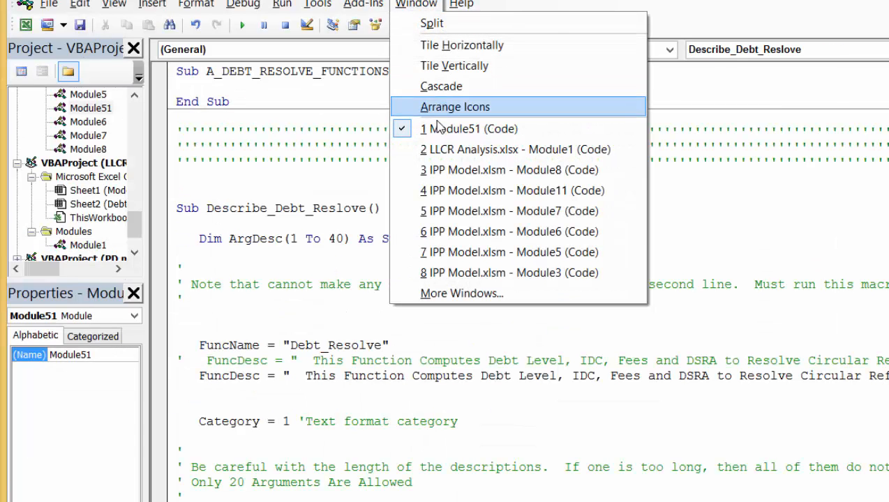
left_click(440, 149)
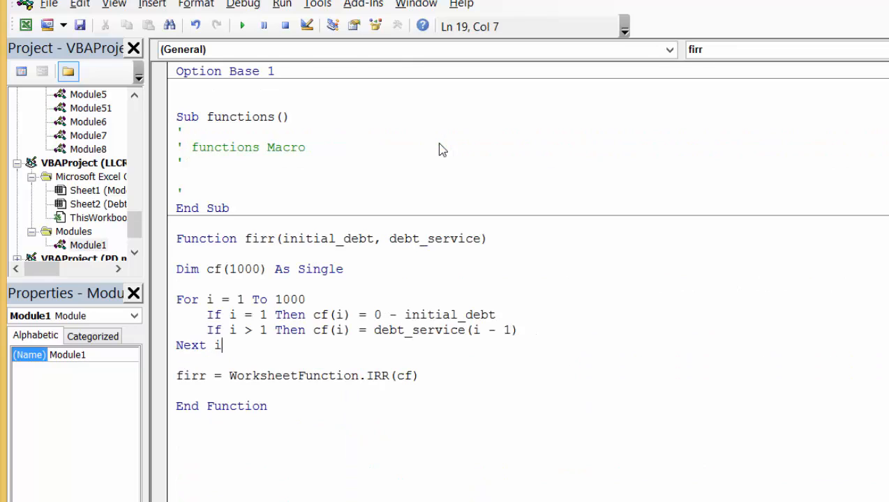
Insert the line On Error GoTo error1 just before the WorksheetFunction.IRR(cf) assignment in firr, adding blank spacing lines around that block.
key("Down")
key("Down")
key("End")
key("Down")
key("Return")
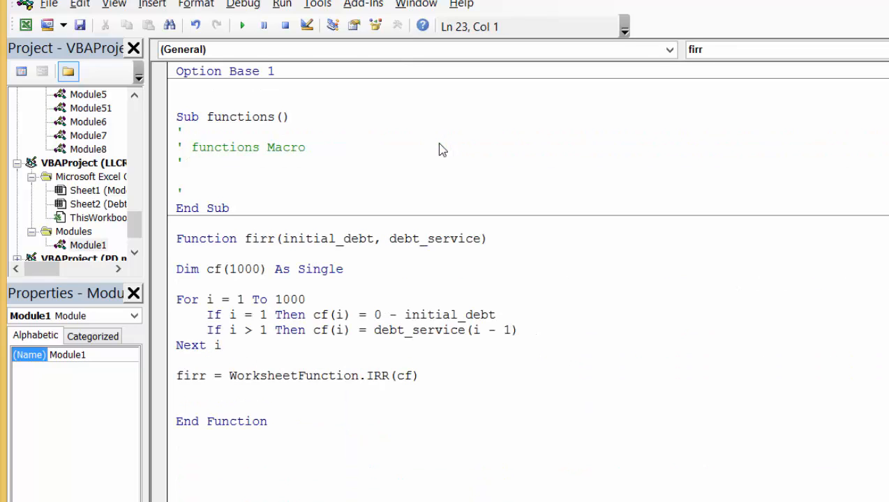
key("Up")
key("Up")
key("Up")
key("Return")
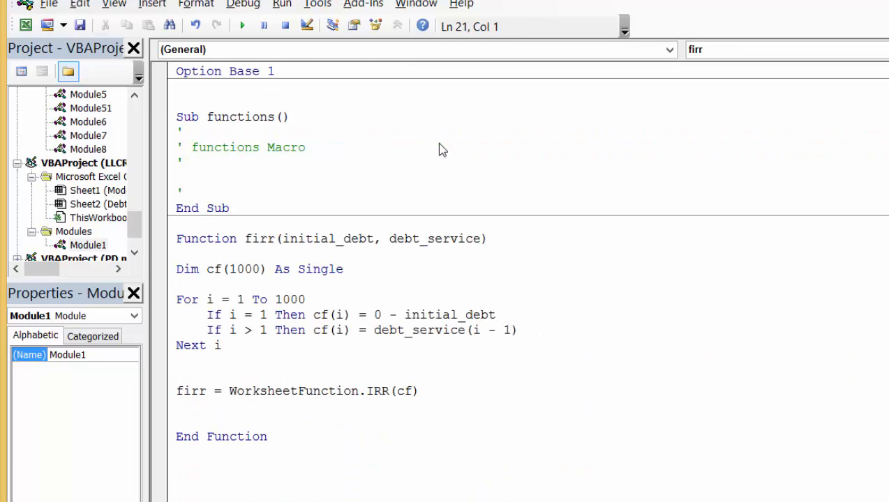
type("on error go")
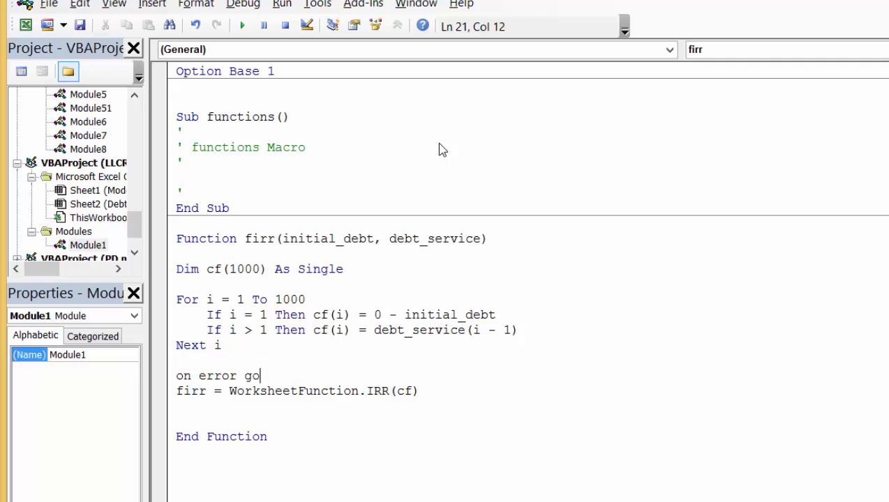
type("to error1")
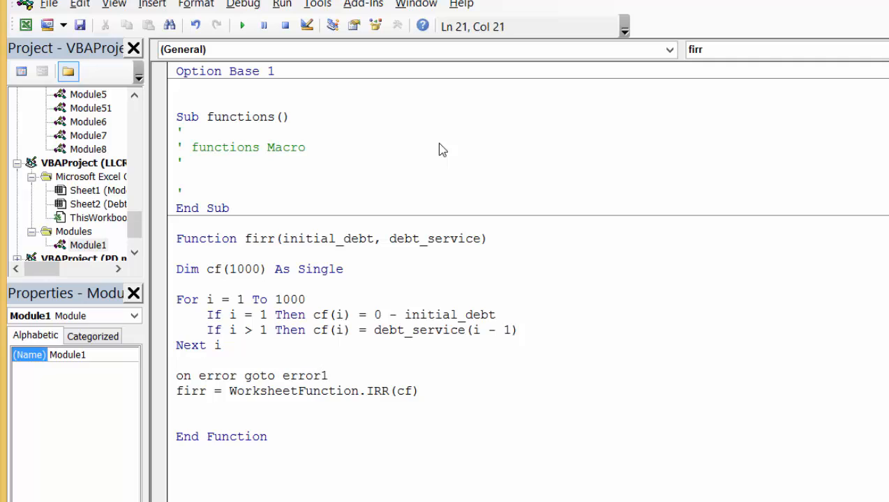
Add an error1: label below the IRR assignment with firr = False as its handler.
key("Down")
key("Down")
key("Return")
type("error")
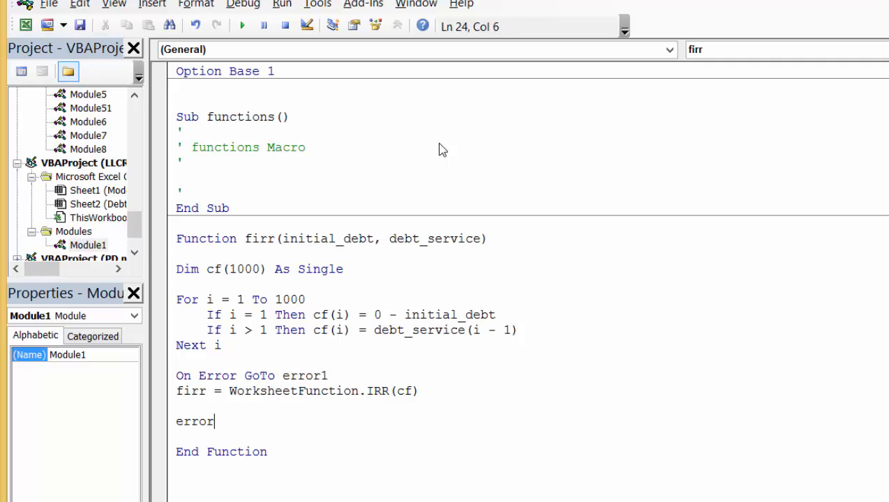
type("1:")
key("Return")
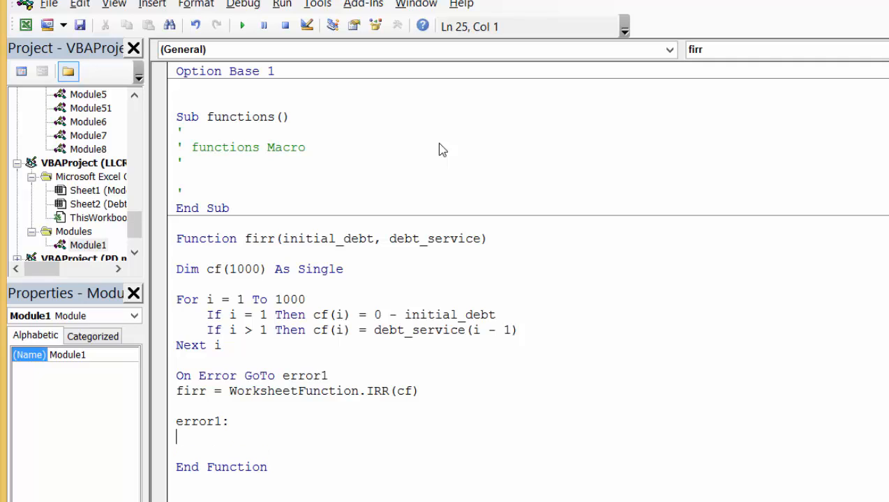
type("firr = false")
Insert Exit Function after the IRR assignment and keep a blank line before the error1 label.
key("Up")
key("Up")
key("Up")
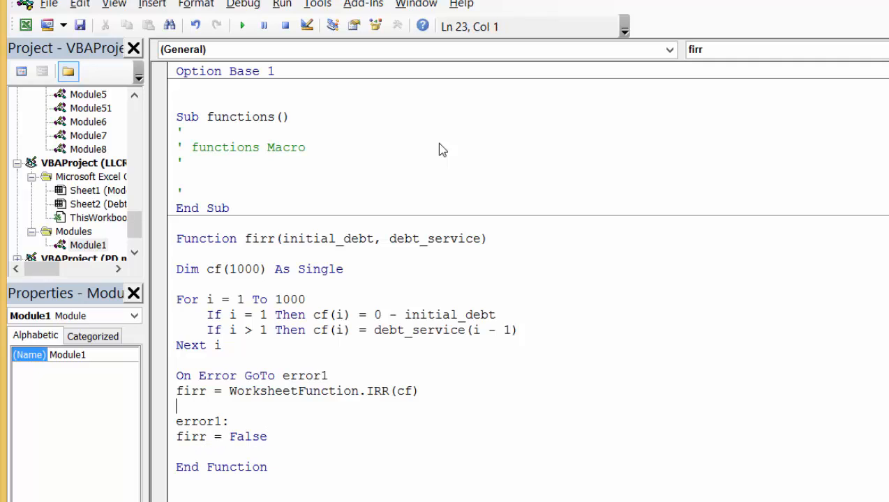
key("Up")
key("Down")
key("Down")
key("Return")
key("Up")
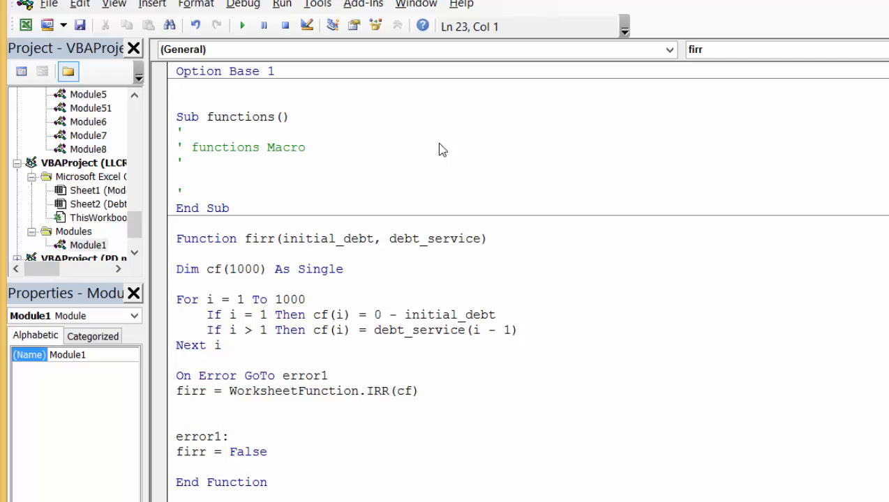
type("exit func")
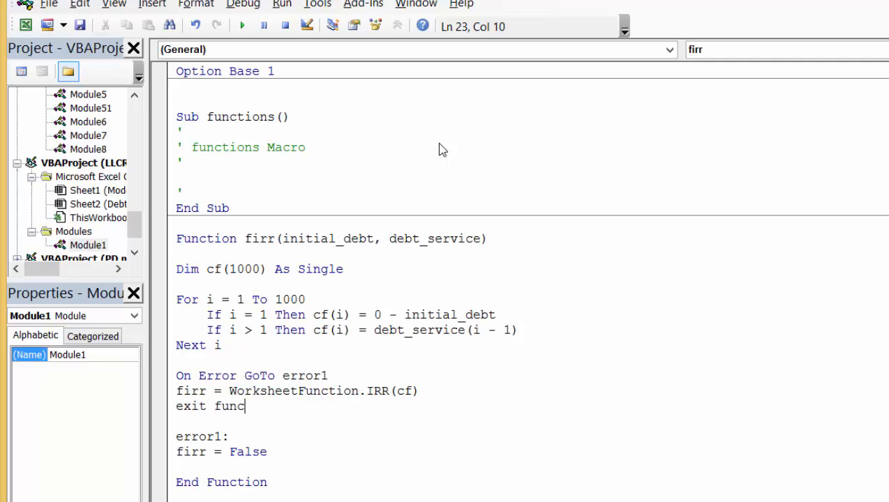
type("tion")
key("Down")
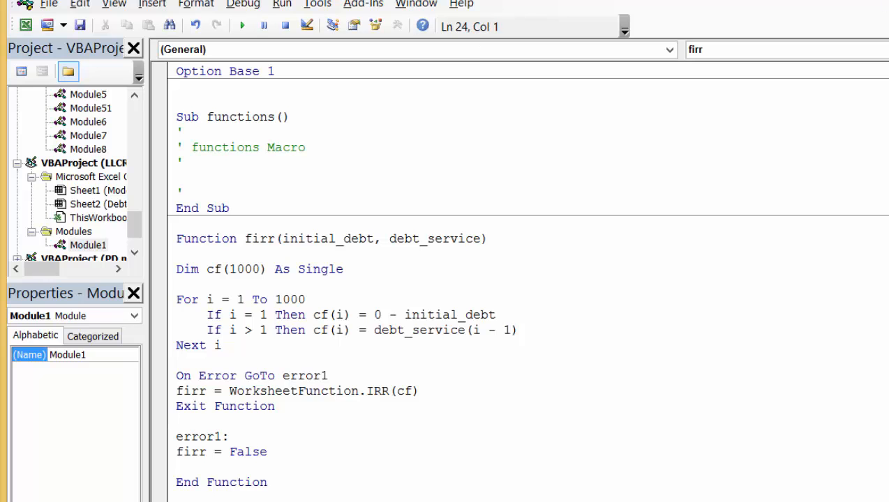
Return to the worksheet, re-enter the firr formula in AV138 and copy it across the following periods of row 138.
key("alt+Tab")
key("Left")
key("Right")
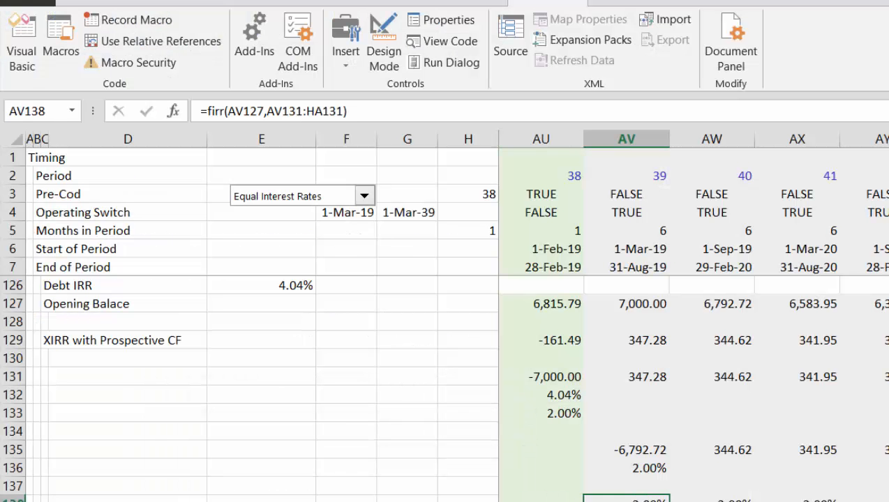
key("F2")
key("Return")
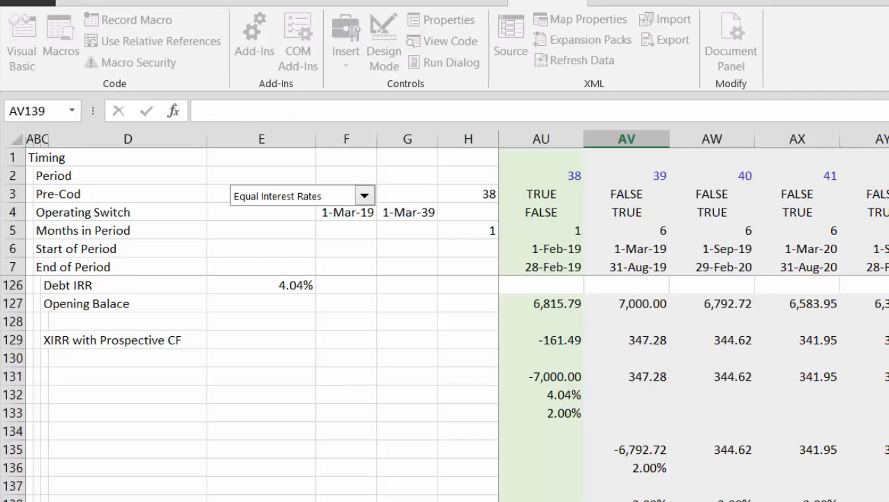
key("Up")
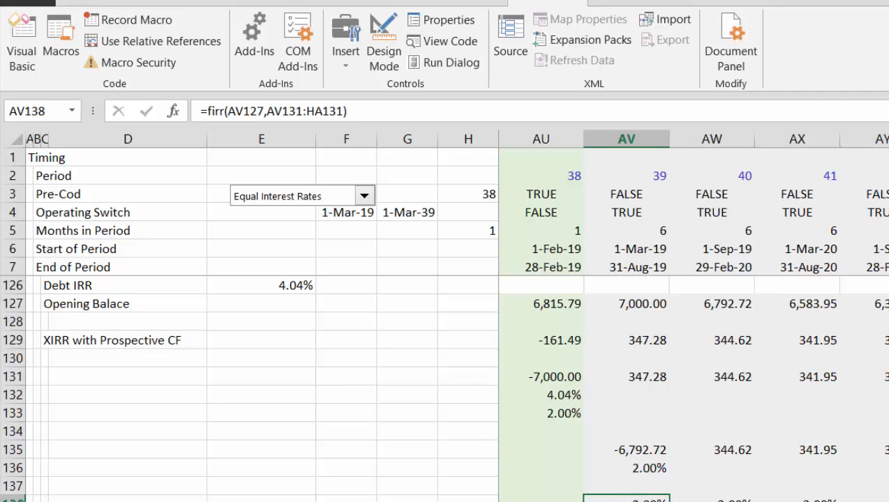
key("Right")
key("Right")
key("Right")
key("Right")
key("Right")
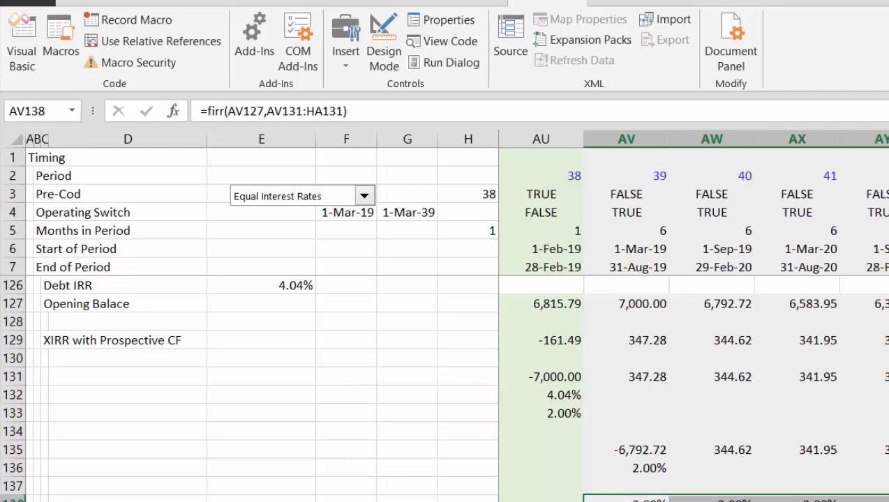
Examine the firr results along row 138 past the end of the debt at column CA, and go back to BY138.
key("Right")
key("Right")
key("Right")
key("Right")
key("Right")
key("Right")
key("Right")
key("Right")
key("Right")
key("Right")
key("Right")
key("Right")
key("Right")
key("Right")
key("Right")
key("Right")
key("Right")
key("Right")
key("Right")
key("Right")
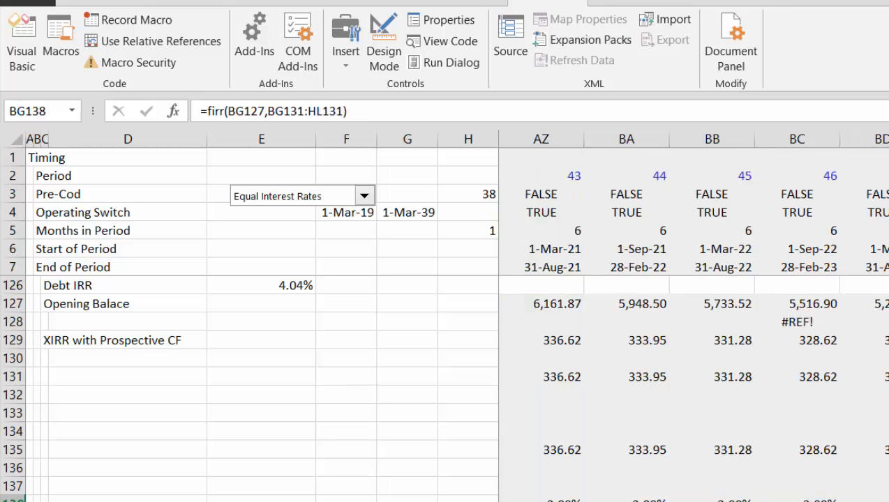
key("Right")
key("Right")
key("Right")
key("Right")
key("Right")
key("Right")
key("Right")
key("Right")
key("Right")
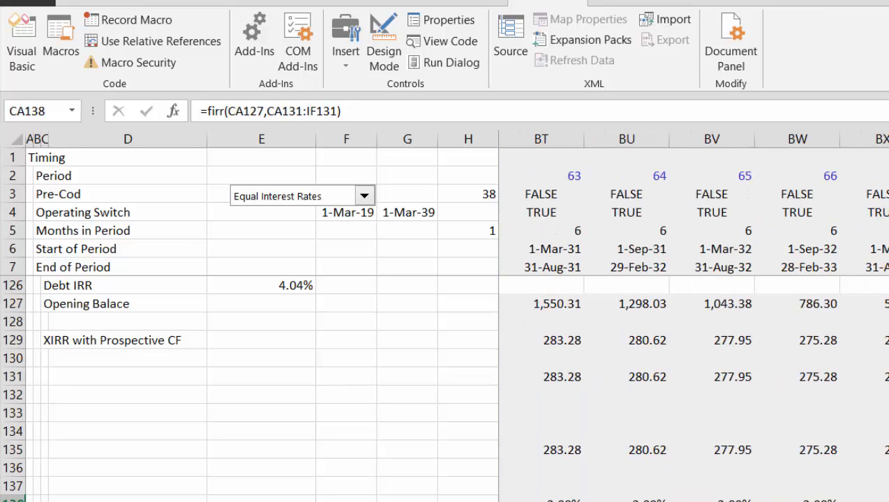
key("Left")
key("Left")
key("Left")
key("Left")
key("Left")
key("Left")
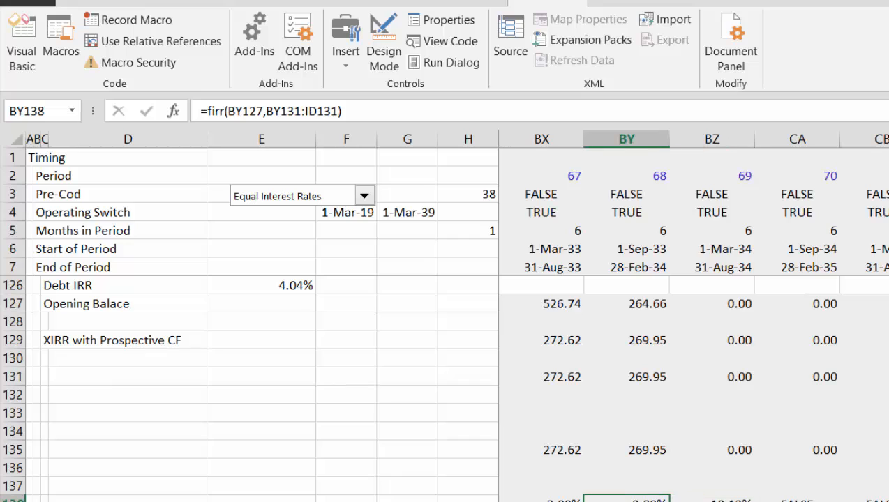
Clear the leftover check formula =-BY127 in BY139 together with the cell below it.
key("Right")
key("Down")
key("Left")
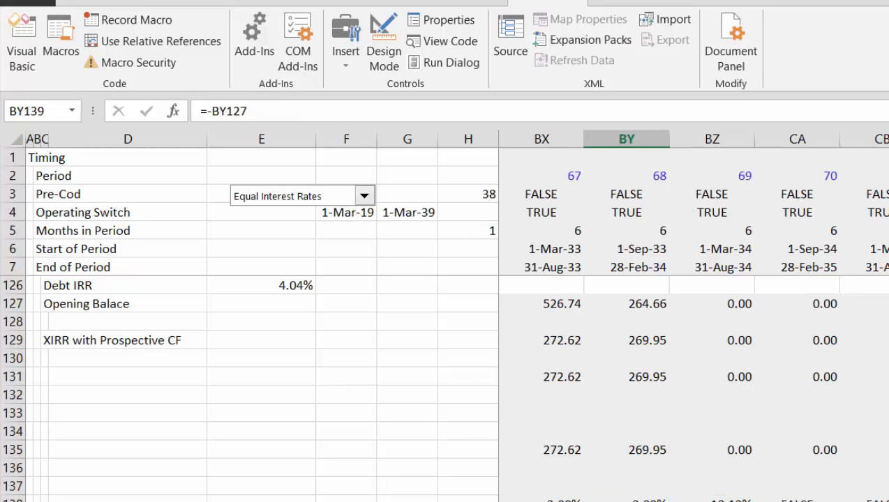
key("Right")
key("Left")
key("shift+Right")
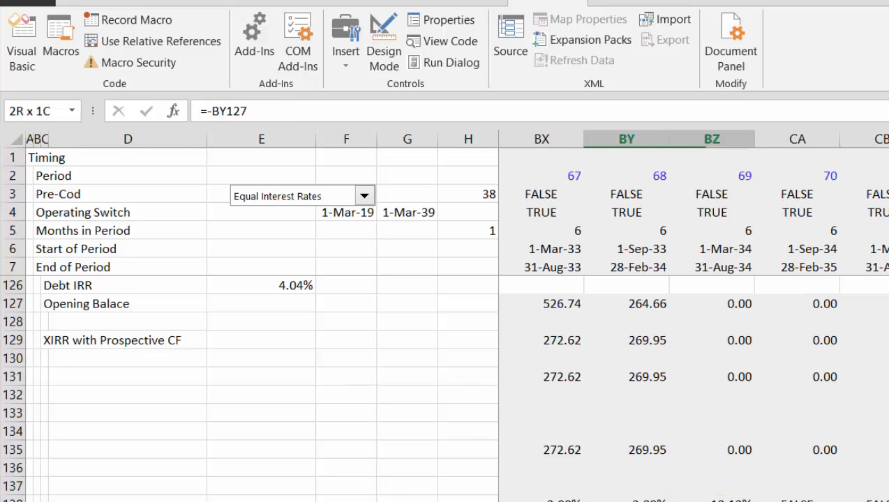
key("Right")
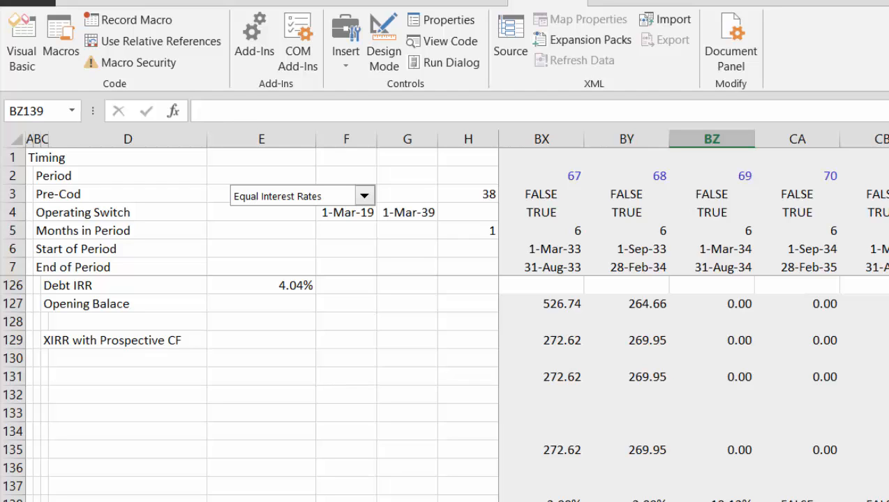
Inspect the ranges referenced by the firr formula in BZ138 and re-enter it.
key("Up")
key("F2")
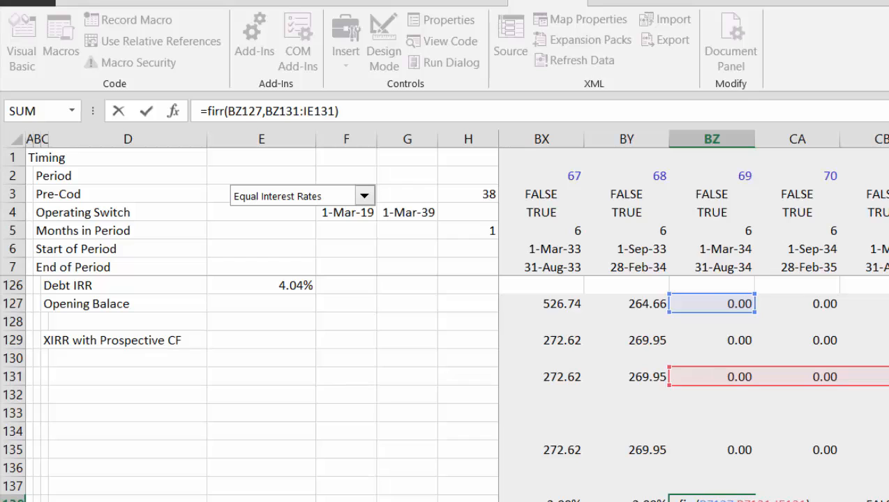
key("Return")
key("Left")
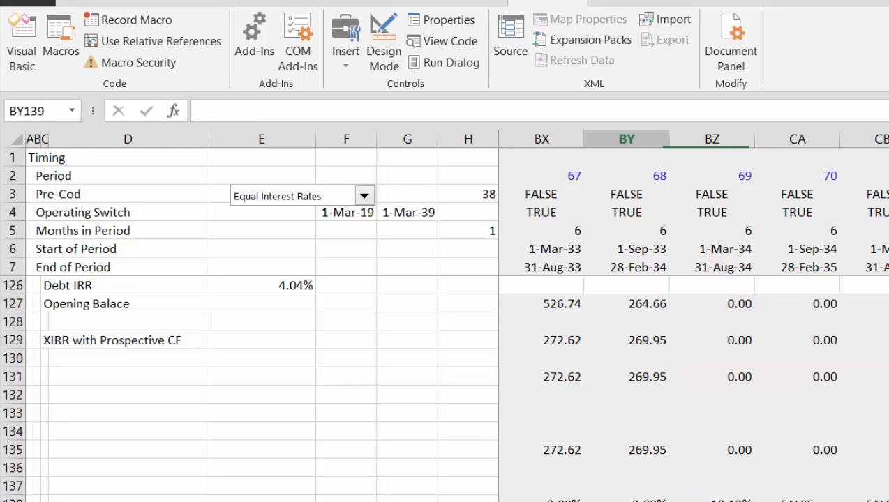
Go back through the pre-COD periods from the start of the row to the first firr formula in AV138.
key("Left")
key("Home")
key("Right")
key("Right")
key("Right")
key("Right")
key("Right")
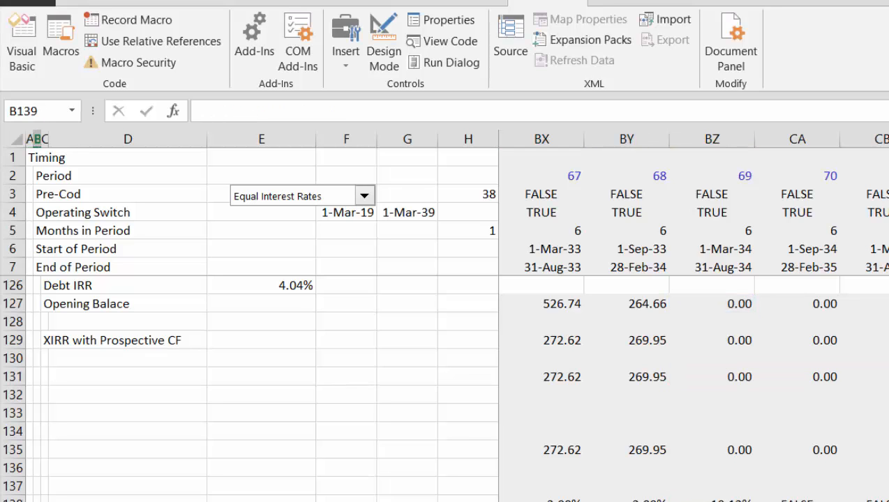
key("Right")
key("Right")
key("Right")
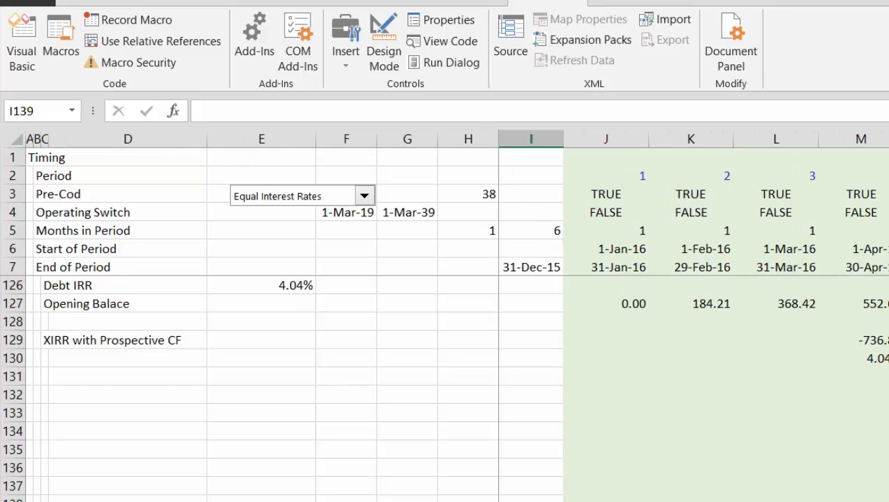
key("Up")
key("Up")
key("Right")
key("Right")
key("Right")
key("Right")
key("Right")
key("Right")
key("Right")
key("Right")
key("Right")
key("Right")
key("Right")
key("Right")
key("Right")
key("Right")
key("Right")
key("Right")
key("Right")
key("Right")
key("Right")
key("Right")
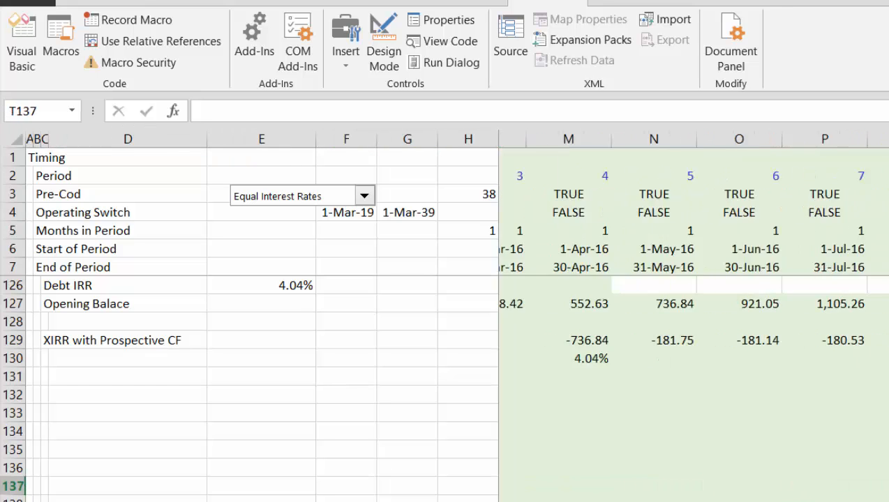
key("Right")
key("Right")
key("Right")
key("Right")
key("Right")
key("Right")
key("Right")
key("Right")
key("Right")
key("Right")
key("Right")
key("Right")
key("Right")
key("Right")
key("Right")
key("Right")
key("Right")
key("Right")
key("Right")
key("Right")
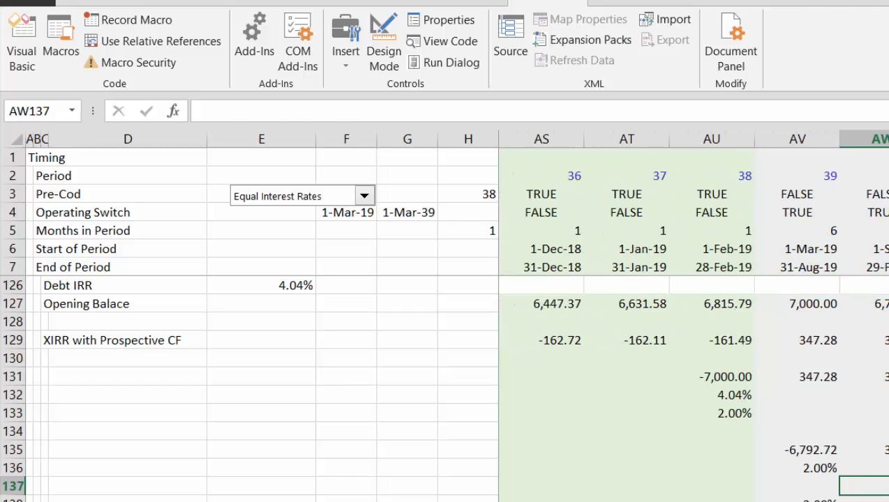
key("Left")
key("Down")
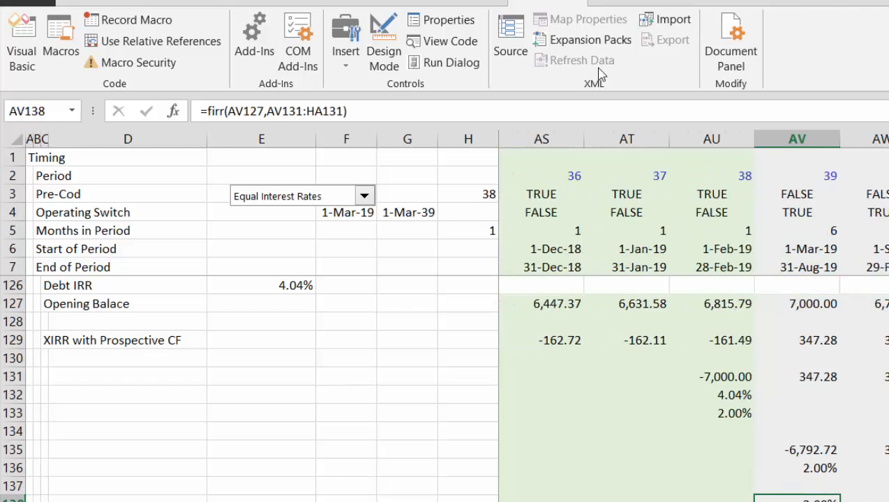
Examine the firr results along row 138 from AV to BD under Equal Interest Rates, and return to AV138.
key("Right")
key("Right")
key("Right")
key("Right")
key("Right")
key("Right")
key("Right")
key("Right")
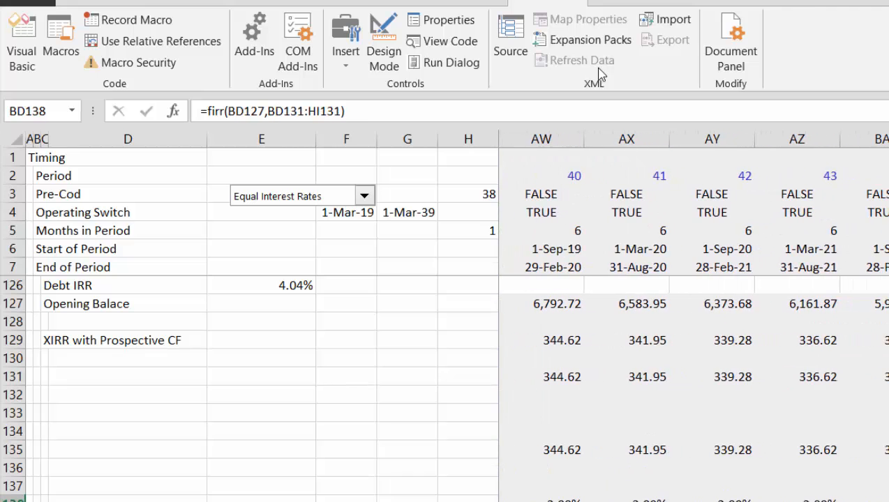
key("Left")
key("Left")
key("Left")
key("Left")
key("Left")
key("Left")
key("Left")
key("Left")
key("Left")
key("Right")
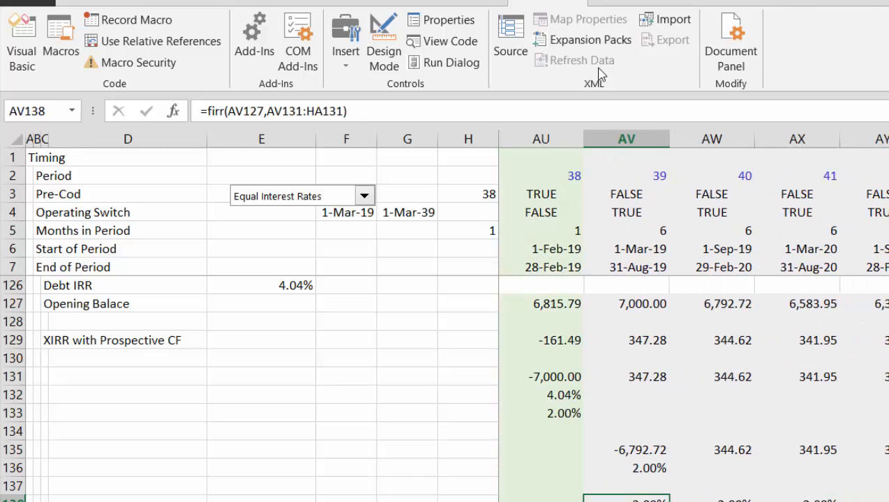
Switch the financing scenario to Equal Increasing Rates.
left_click(363, 198)
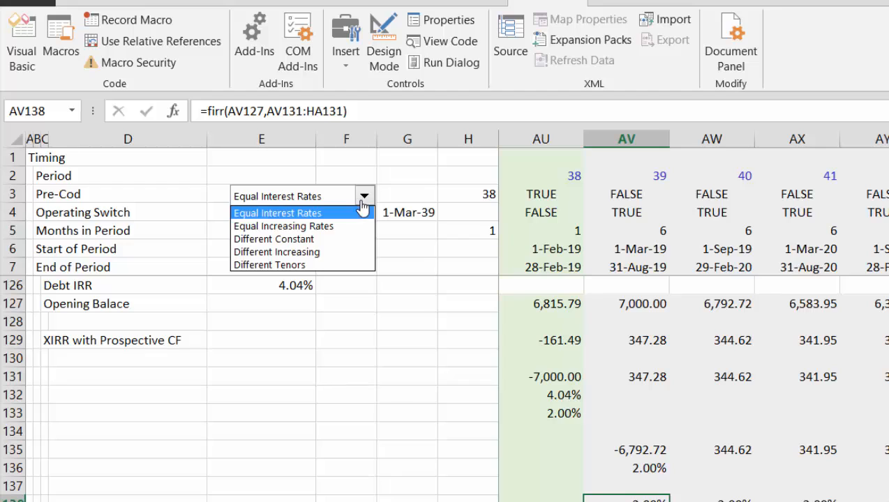
left_click(363, 198)
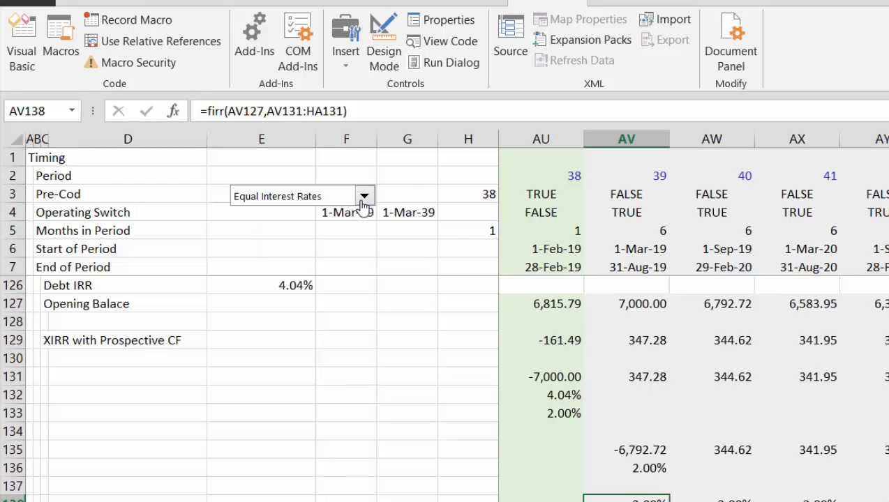
key("Down")
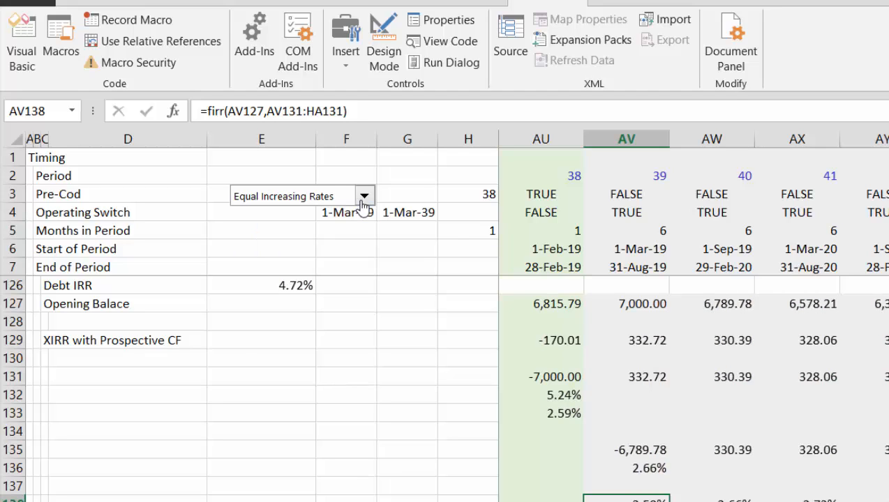
Examine the firr results along row 138 from AV138 through the later operating periods for the Equal Increasing Rates scenario.
key("Right")
key("Right")
key("Right")
key("Right")
key("Right")
key("Right")
key("Right")
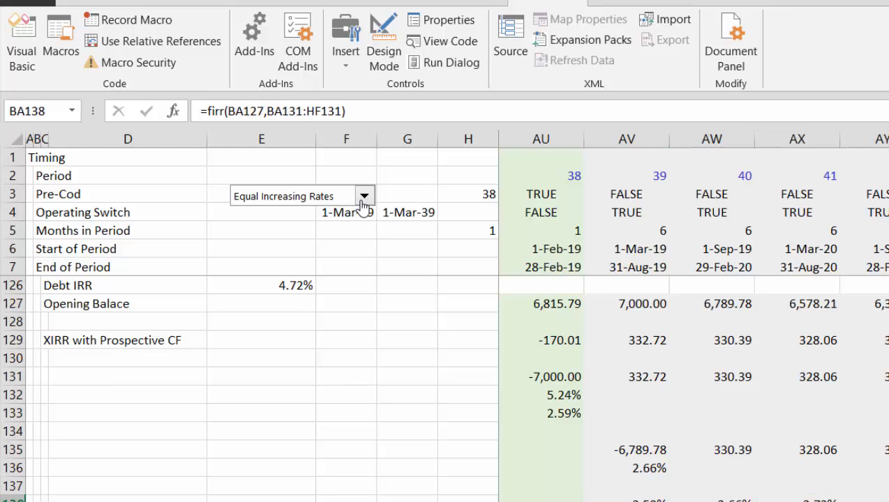
key("Right")
key("Right")
key("Right")
key("Right")
key("Right")
key("Right")
key("Right")
key("Right")
key("Right")
key("Right")
key("Right")
key("Right")
key("Right")
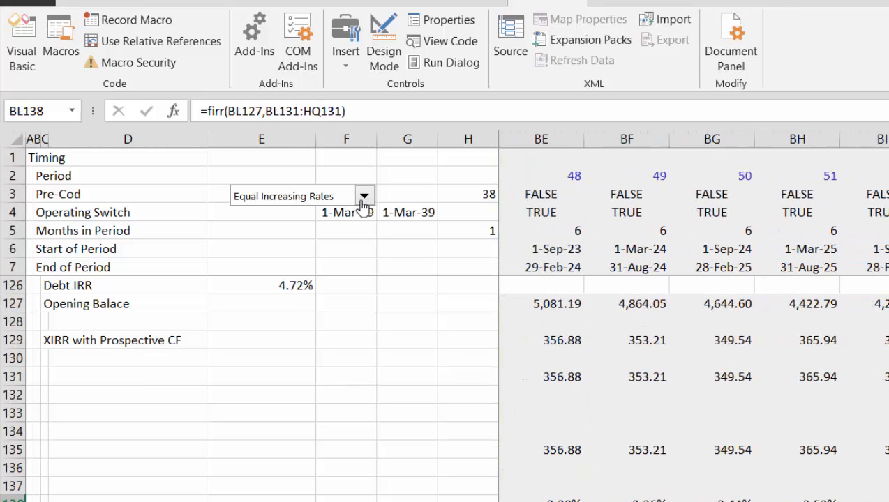
key("Right")
key("Right")
key("Right")
key("Right")
key("Right")
Review the Equal Increasing Rates results backwards along row 138 to the first firr formula in AV138.
key("Left")
key("Left")
key("Left")
key("Left")
key("Left")
key("Left")
key("Left")
key("Left")
key("Left")
key("Left")
key("Left")
key("Left")
key("Left")
key("Left")
key("Left")
key("Left")
key("Left")
key("Left")
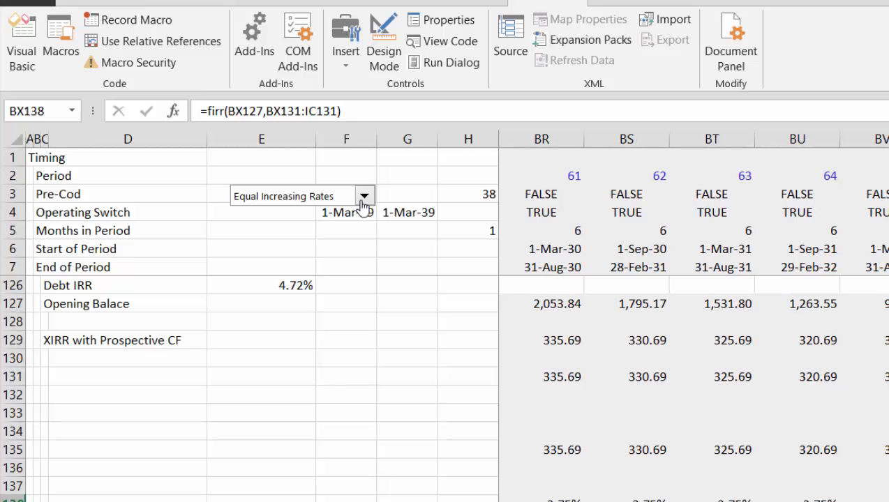
key("Left")
key("Left")
key("Left")
key("Left")
key("Left")
key("Left")
key("Left")
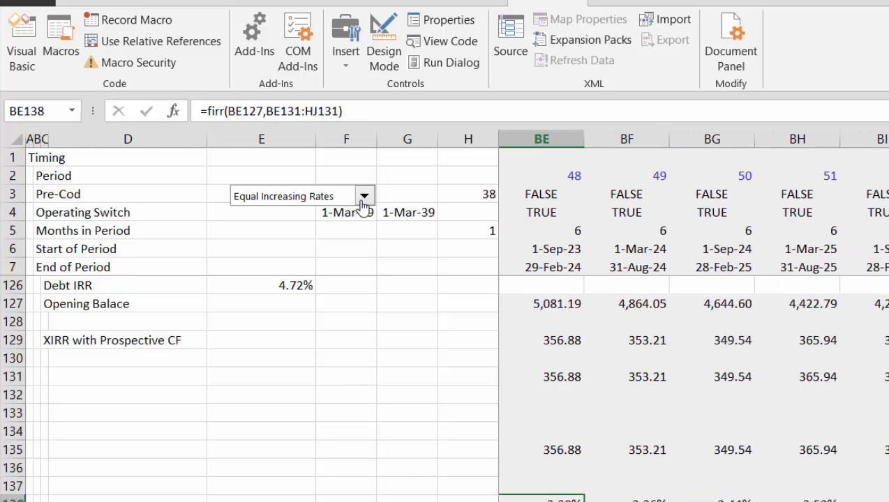
key("Left")
key("Left")
key("Left")
key("Left")
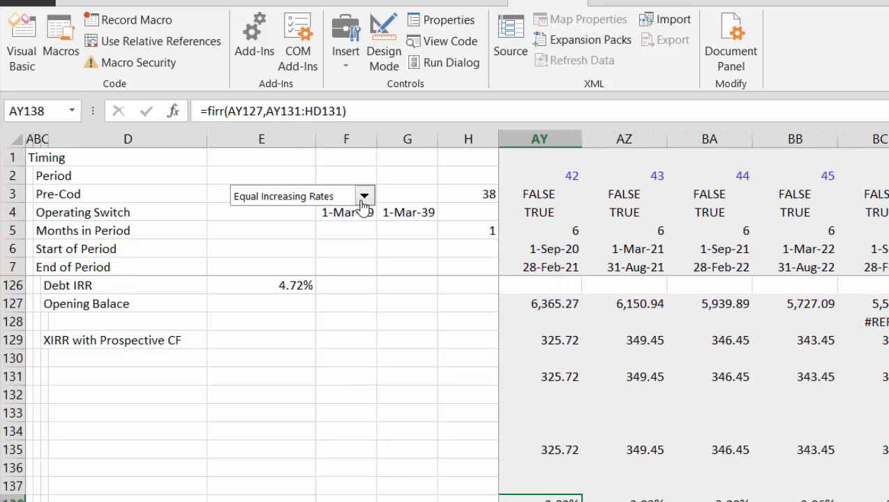
key("Left")
key("Left")
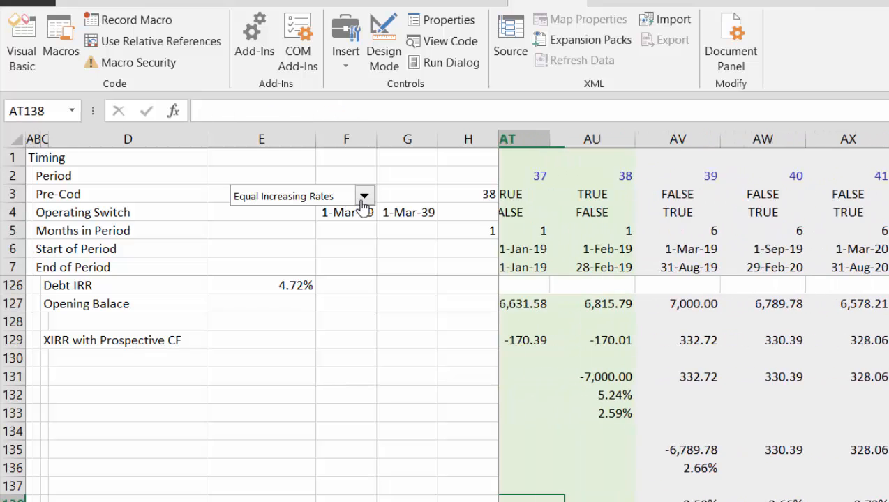
key("Right")
key("Right")
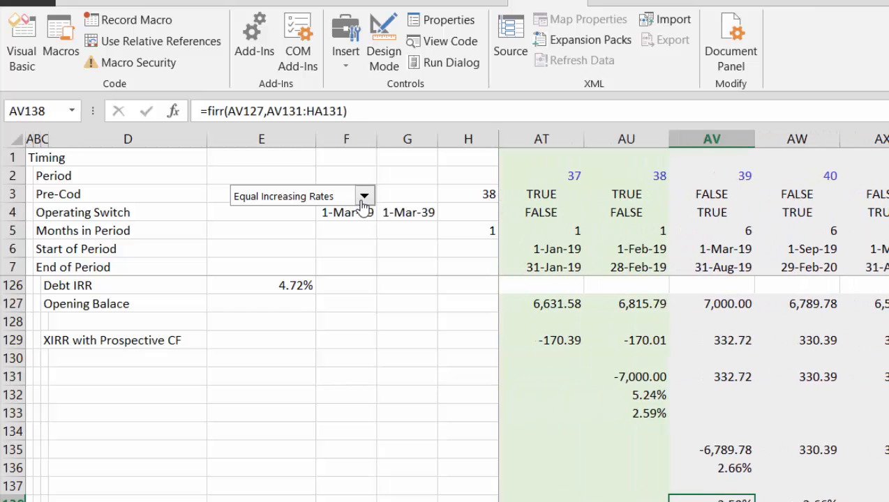
Switch the financing scenario to Different Constant.
left_click(364, 198)
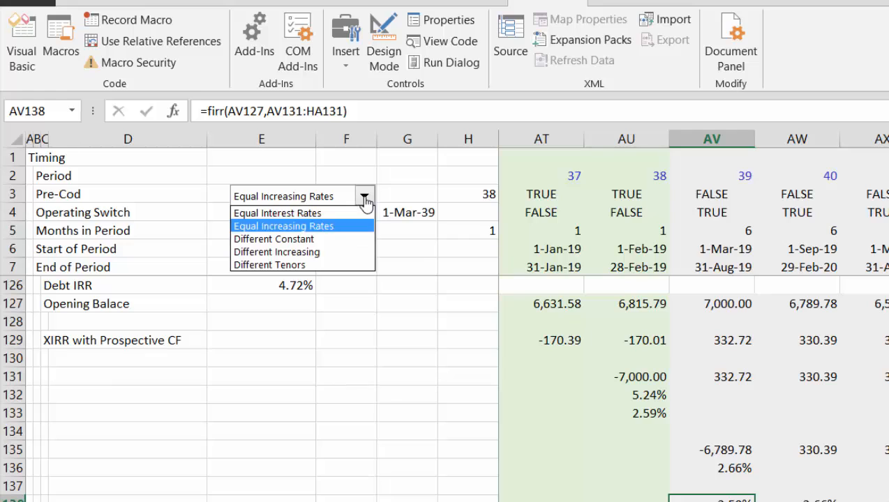
key("Down")
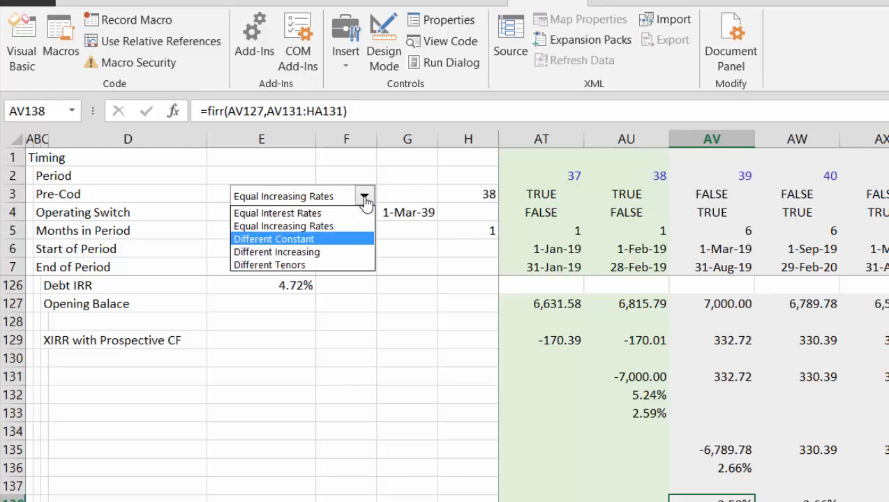
left_click(364, 199)
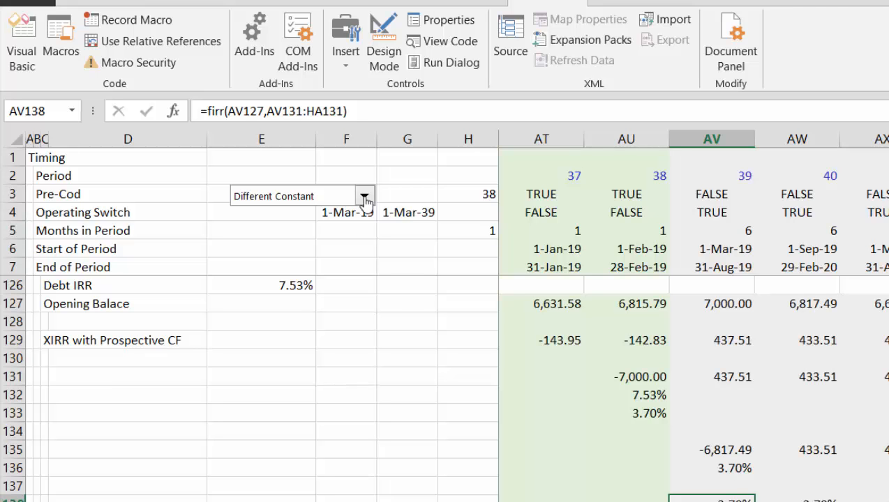
Examine the firr results along row 138 from AV138 to BM138 for the Different Constant scenario.
key("Right")
key("Right")
key("Right")
key("Right")
key("Right")
key("Right")
key("Right")
key("Right")
key("Right")
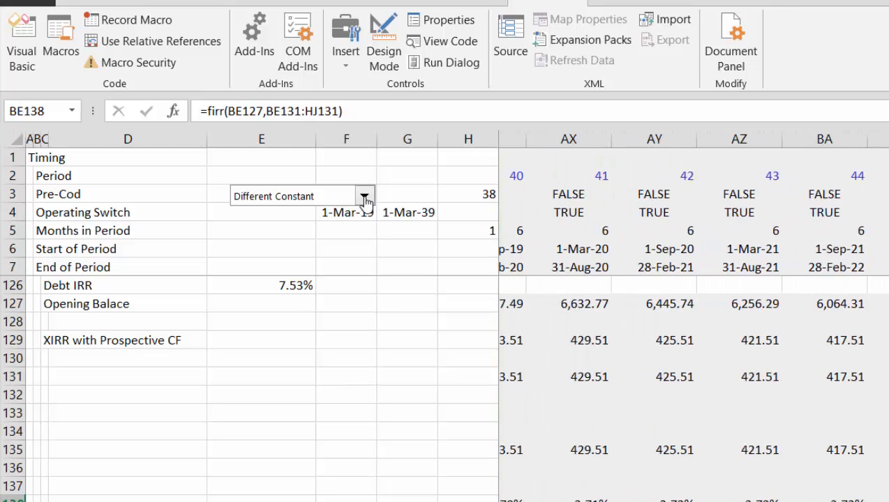
key("Right")
key("Right")
key("Right")
key("Right")
key("Right")
key("Right")
key("Right")
key("Right")
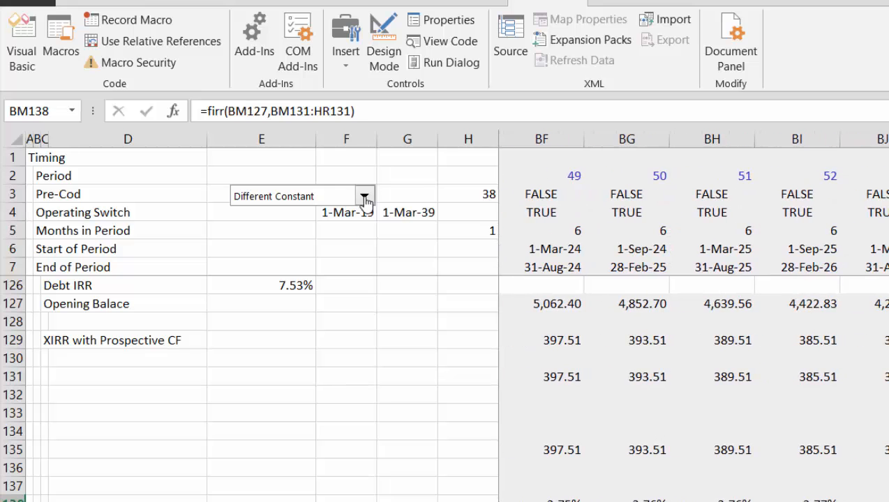
Review the Different Constant results backwards along row 138 from BM138 to the first firr formula in AV138.
key("Left")
key("Left")
key("Left")
key("Left")
key("Left")
key("Left")
key("Left")
key("Left")
key("Left")
key("Left")
key("Left")
key("Left")
key("Left")
key("Left")
key("Left")
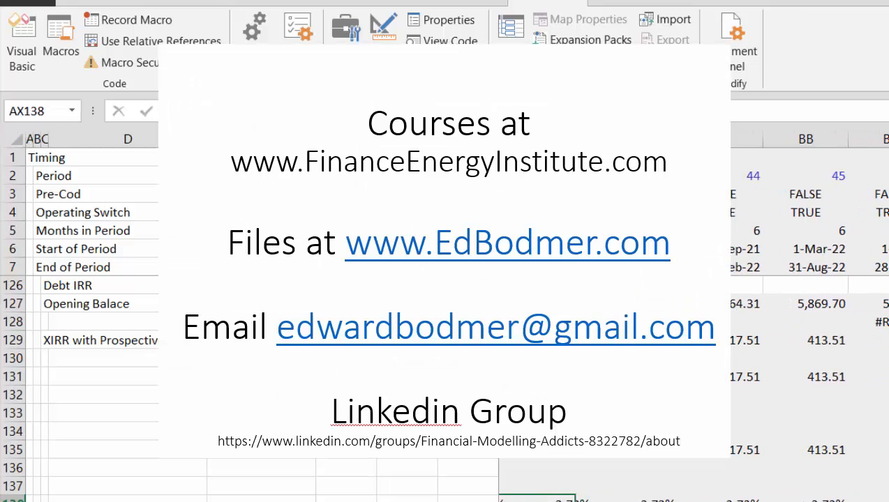
key("Left")
key("Left")
key("Left")
key("Left")
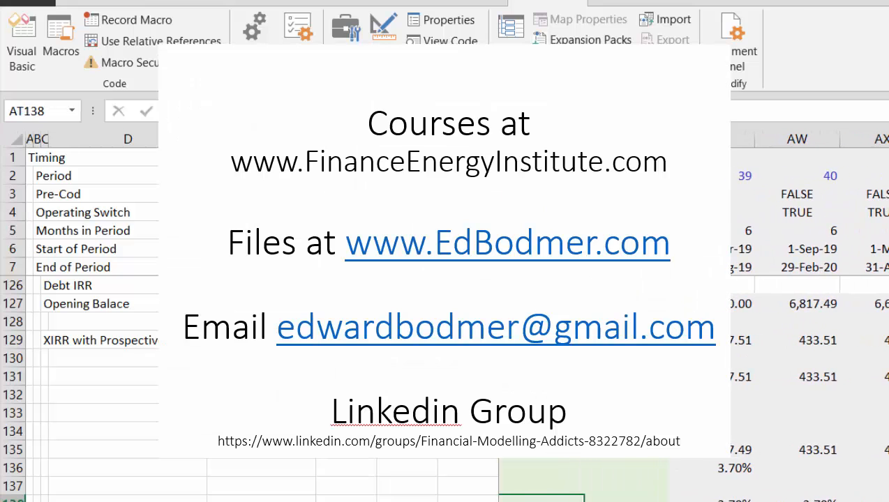
key("Right")
key("Right")
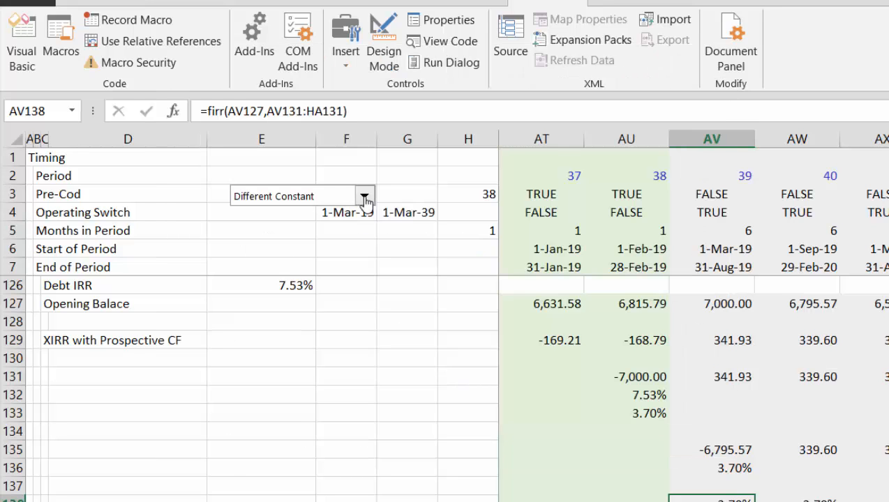
Switch the financing scenario to Different Increasing and on to Different Tenors.
key("Down")
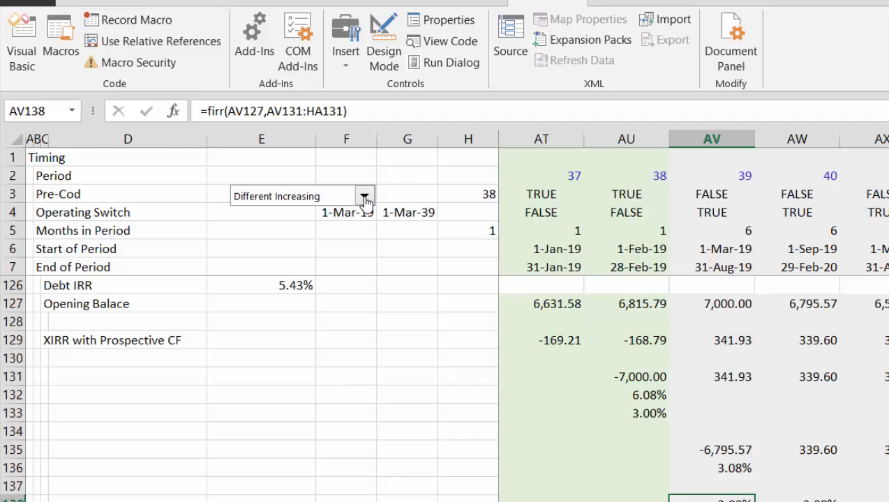
left_click(366, 201)
key("Down")
key("Return")
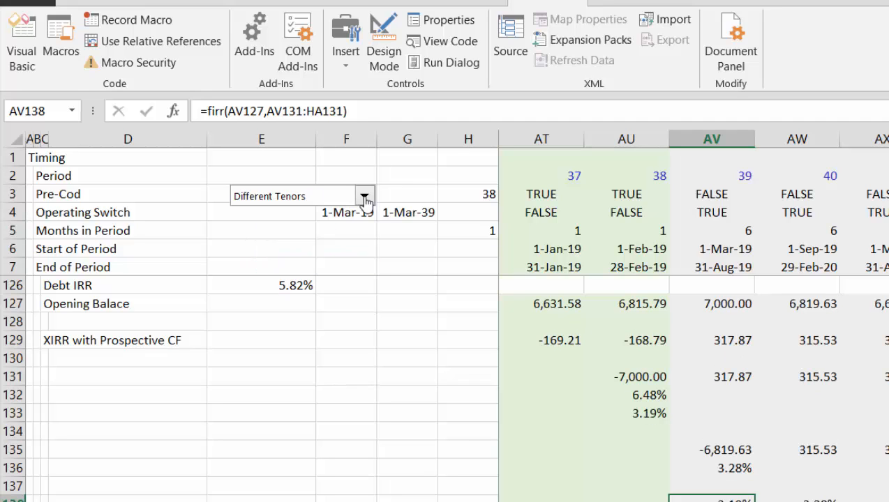
Examine the firr results along row 138 from AV138 to BJ138 for the Different Tenors scenario.
key("Right")
key("Right")
key("Right")
key("Right")
key("Right")
key("Right")
key("Right")
key("Right")
key("Right")
key("Right")
key("Right")
key("Right")
key("Right")
key("Right")
key("Right")
key("Right")
key("Right")
key("Right")
key("Right")
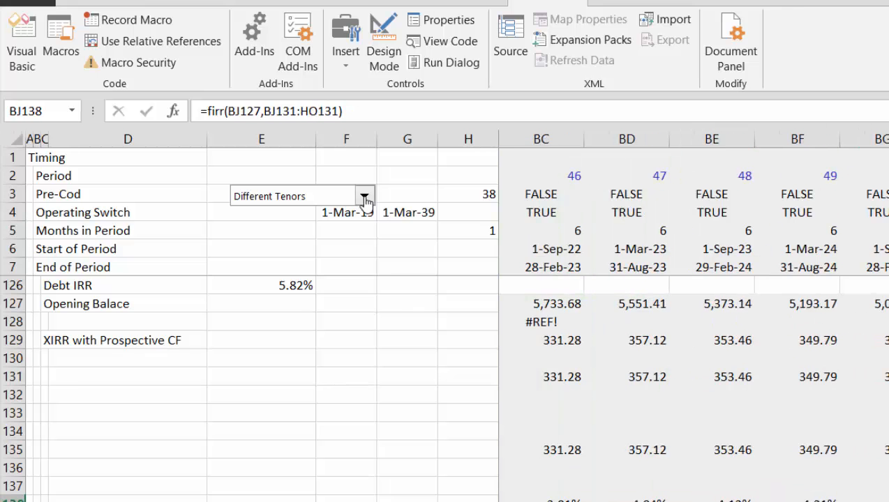
Examine the firr results along row 138 from BJ138 past CG138 for the Different Tenors scenario.
key("Right")
key("Right")
key("Right")
key("Right")
key("Right")
key("Right")
key("Right")
key("Right")
key("Right")
key("Right")
key("Right")
key("Right")
key("Right")
key("Right")
key("Right")
key("Right")
key("Right")
key("Right")
key("Right")
key("Right")
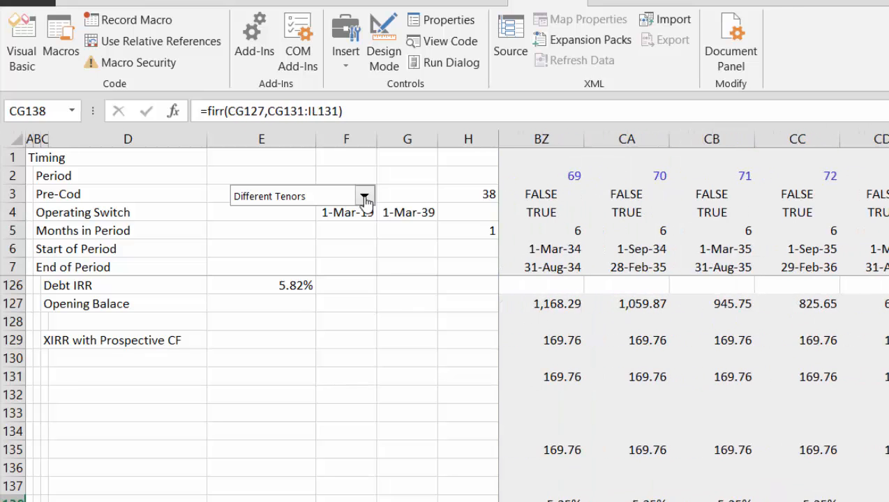
key("Right")
Review the Different Tenors firr results backwards along row 138 to BI138.
key("Left")
key("Left")
key("Left")
key("Left")
key("Left")
key("Left")
key("Left")
key("Left")
key("Left")
key("Left")
key("Left")
key("Left")
key("Left")
key("Left")
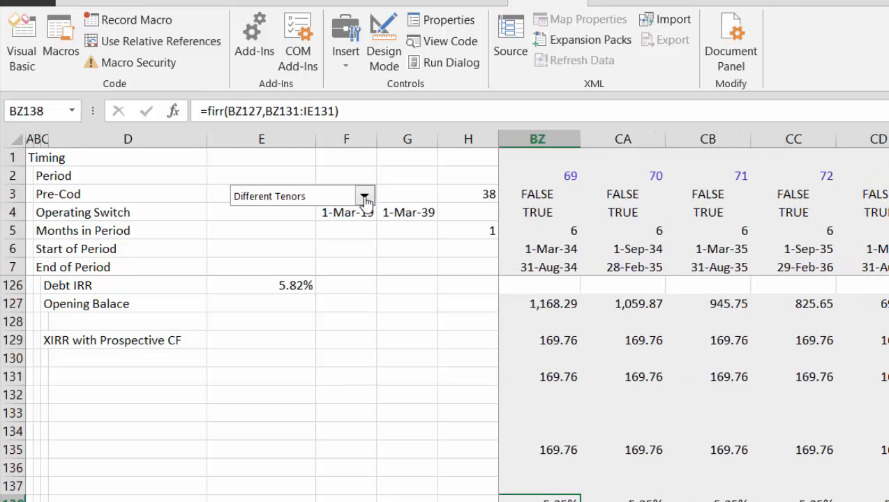
key("Left")
key("Left")
key("Left")
key("Left")
key("Left")
key("Left")
key("Left")
key("Left")
key("Left")
key("Left")
key("Left")
key("Left")
key("Left")
key("Left")
key("Left")
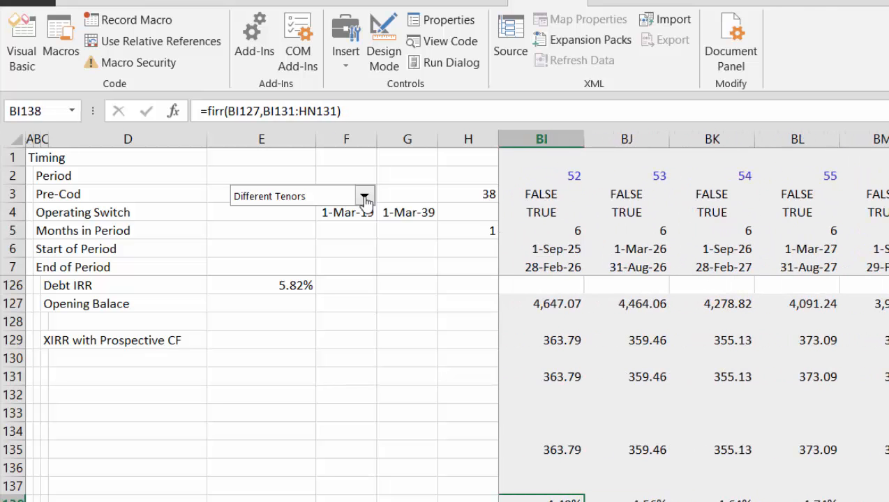
Examine the scenario sheet's interest-rate table and the area chart below it for the Different Tenors case.
key("ctrl+Page_Up")
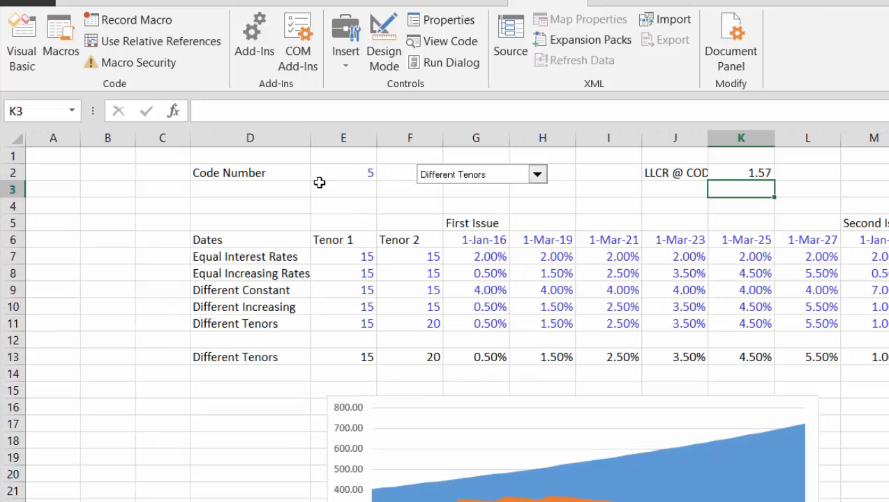
left_click(226, 420)
key("Down")
key("Down")
key("Down")
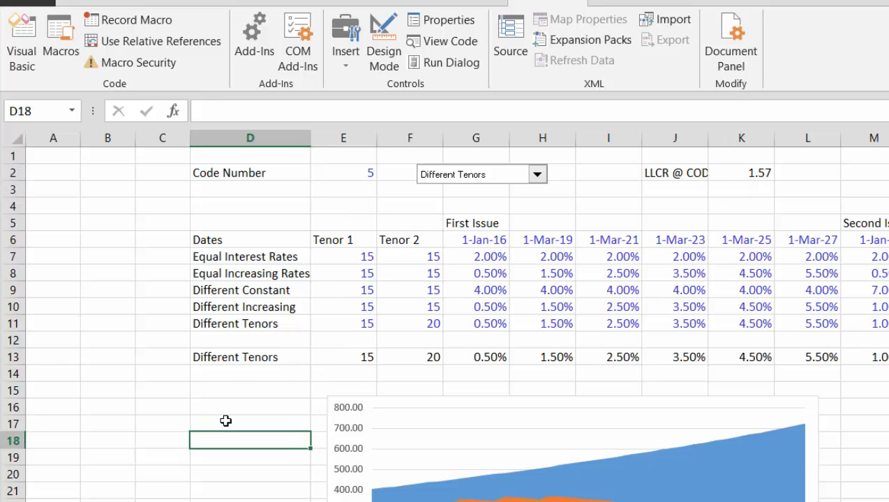
key("Down")
key("Down")
key("Down")
key("Down")
key("Down")
key("Down")
key("Down")
key("Down")
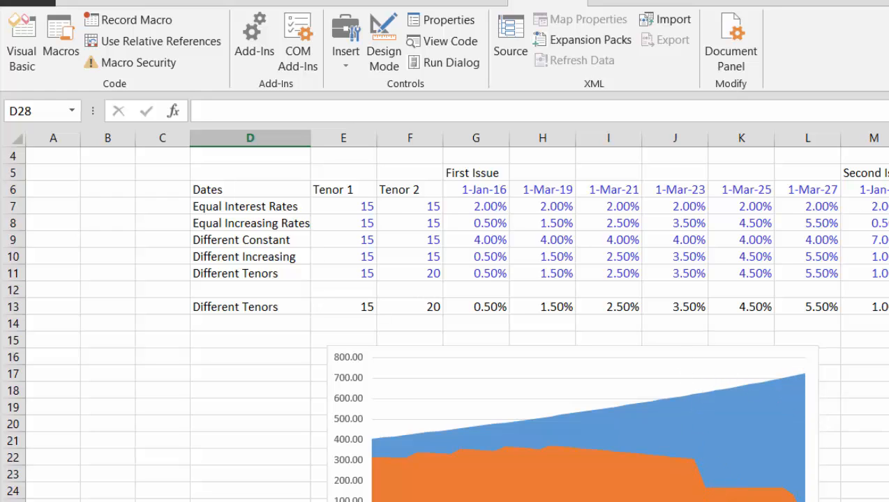
left_click(259, 368)
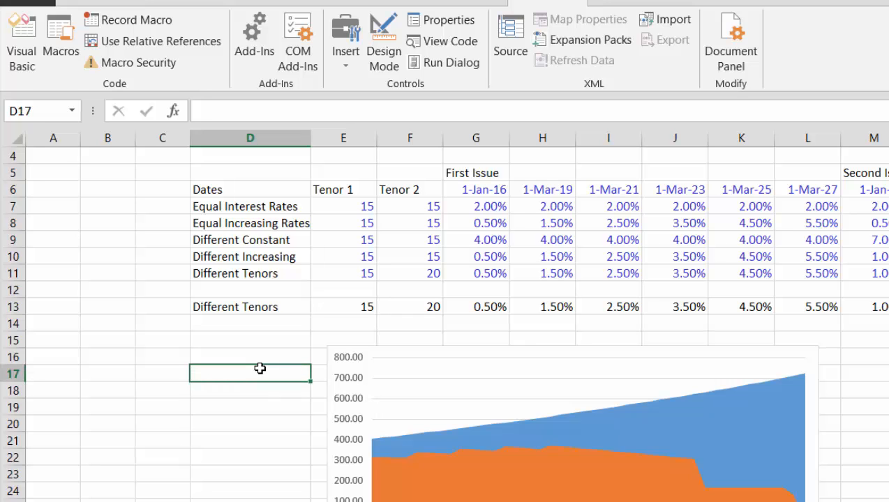
Save the LLCR Analysis file as an Excel Macro-Enabled Workbook in the Courses folder.
key("alt+F11")
key("ctrl+s")
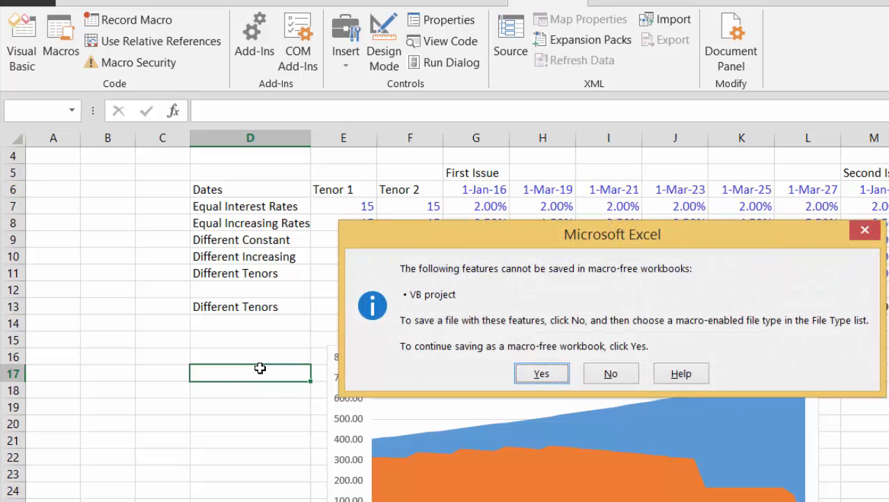
key("Tab")
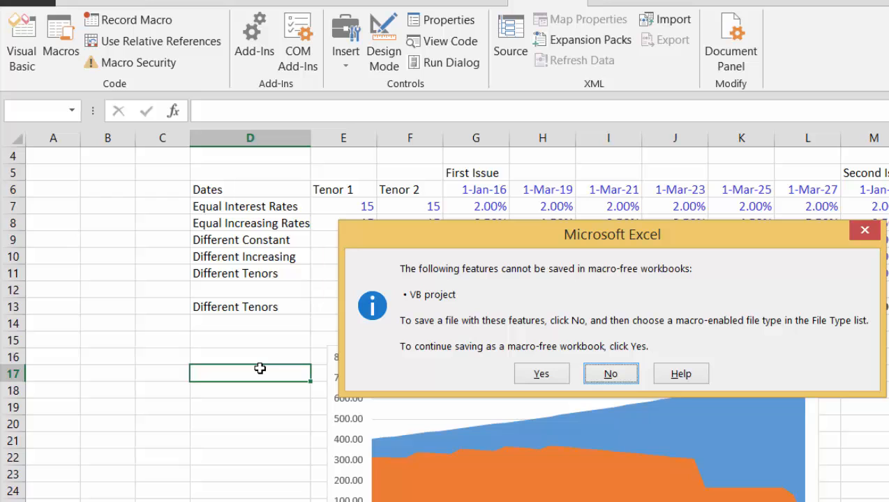
key("Return")
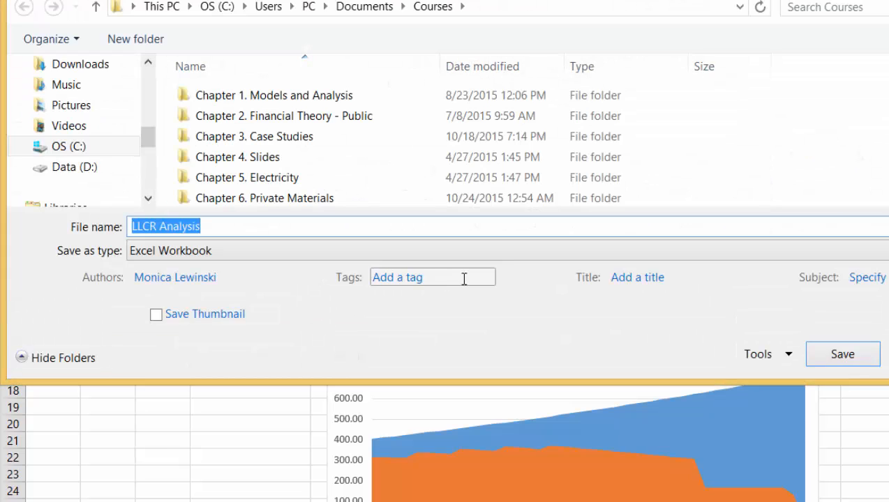
left_click(478, 252)
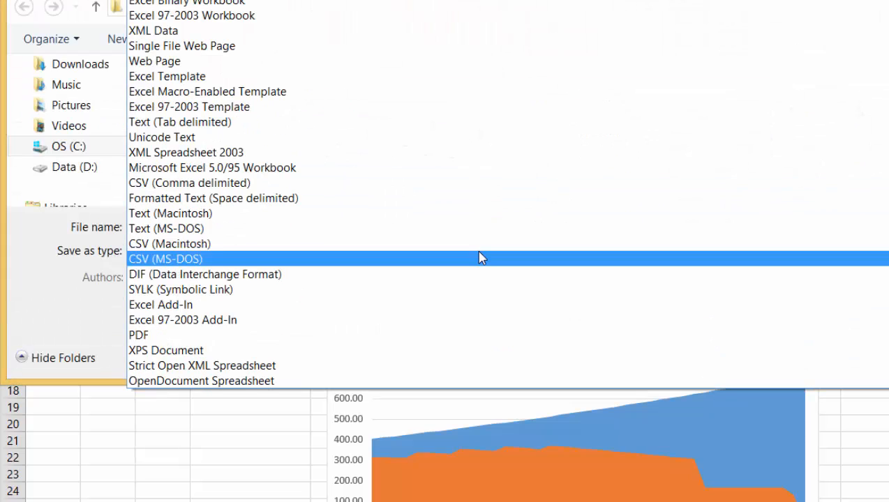
key("Up")
key("Up")
key("Up")
key("Up")
key("Up")
key("Up")
key("Up")
key("Up")
key("Up")
key("Up")
key("Up")
key("Up")
key("Up")
key("Up")
key("Up")
key("Up")
key("Up")
key("Up")
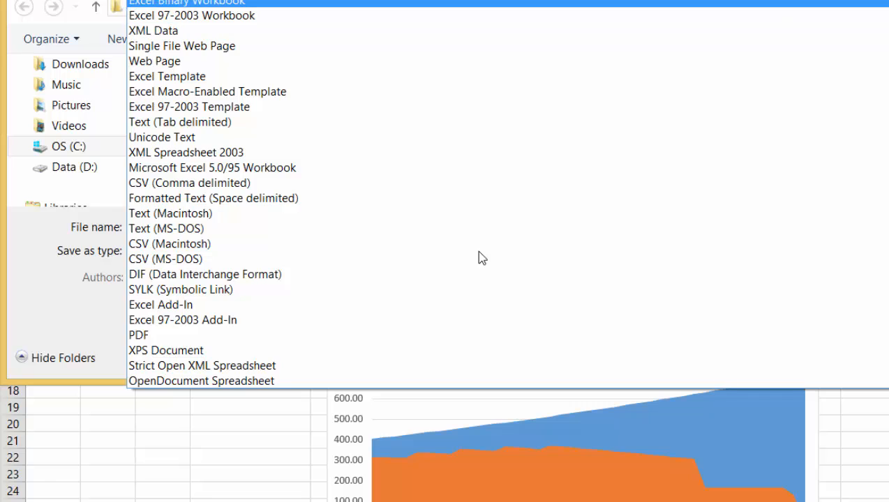
key("Return")
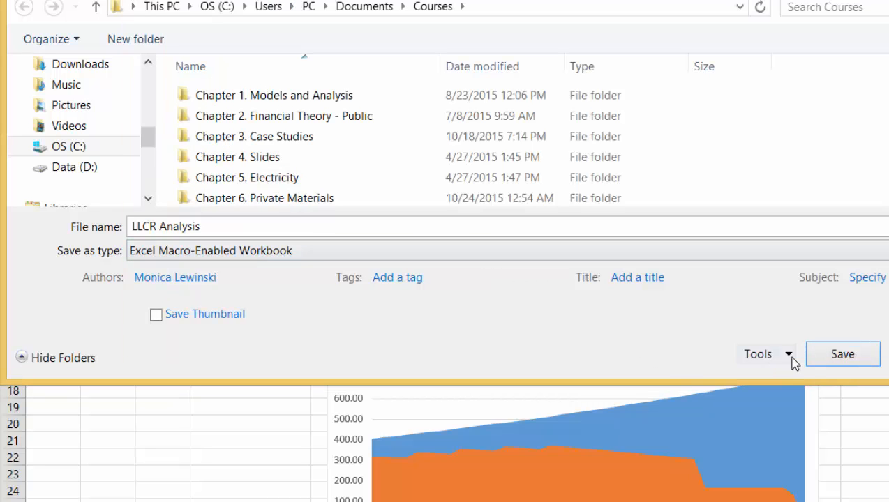
left_click(837, 364)
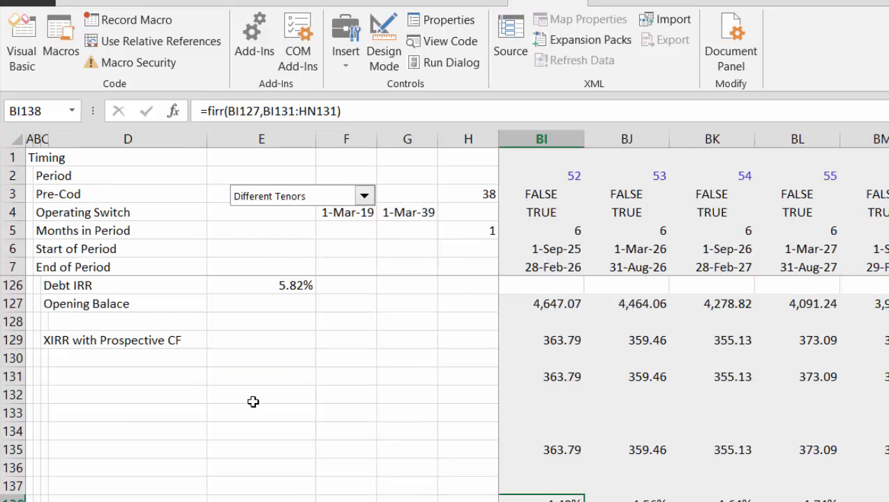
Trace the Different Tenors firr results from BI138 back to the first firr formula in AV138.
key("Up")
key("Left")
key("Left")
key("Down")
key("Left")
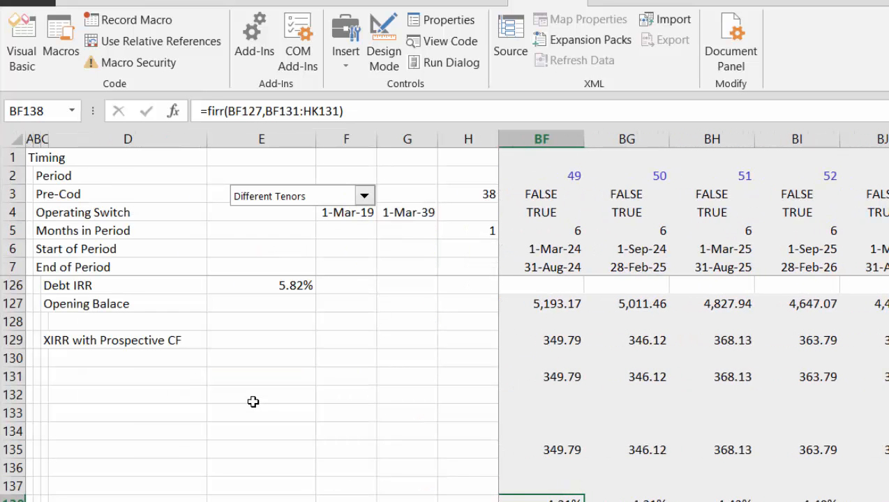
key("Left")
key("Left")
key("Left")
key("Left")
key("Left")
key("Left")
key("Left")
key("Left")
key("Left")
key("Left")
key("Left")
key("Left")
key("Left")
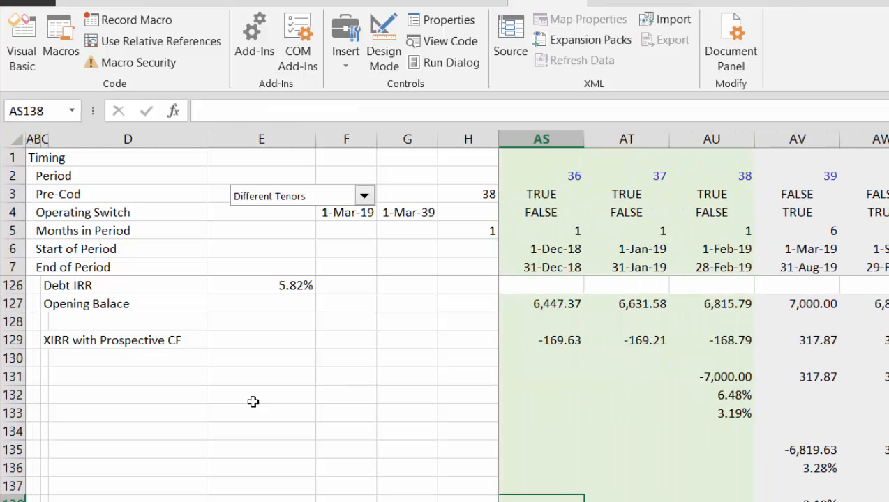
key("Right")
key("Right")
key("Right")
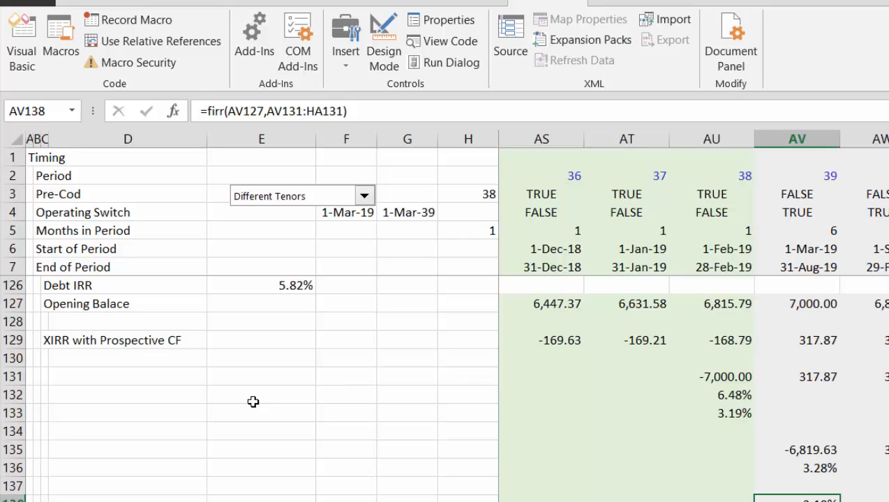
Examine the prospective cash flow cells AV131 and AV129 that feed the first firr formula.
key("Up")
key("Up")
key("Up")
key("Up")
key("Up")
key("Up")
key("Up")
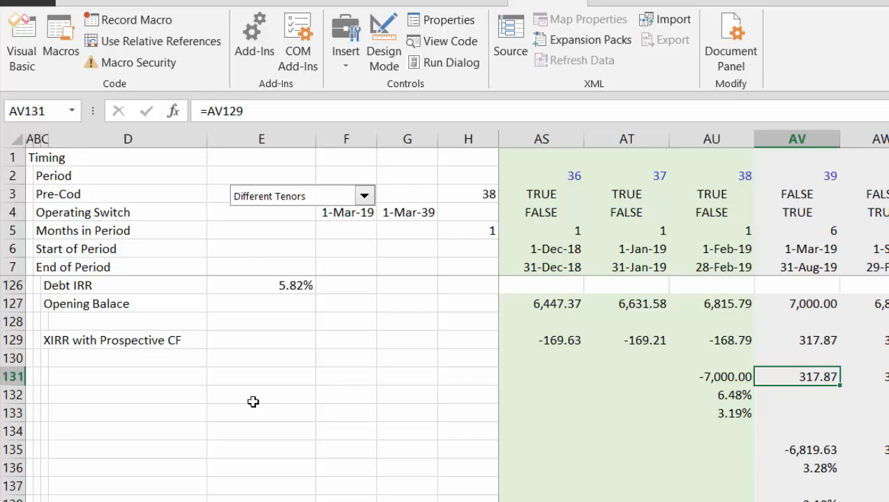
key("Up")
key("Up")
key("Down")
key("Down")
key("shift+space")
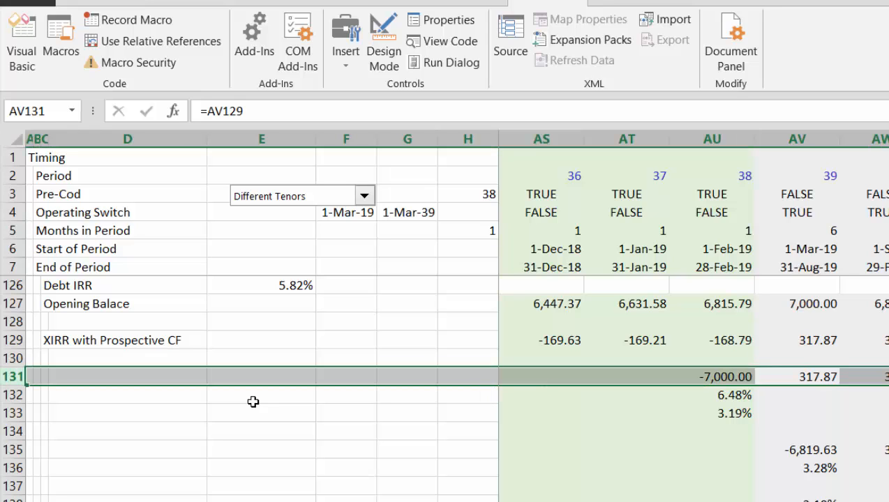
key("shift+Down")
key("shift+Down")
key("shift+Down")
key("shift+Down")
key("shift+Down")
key("shift+Down")
key("shift+Down")
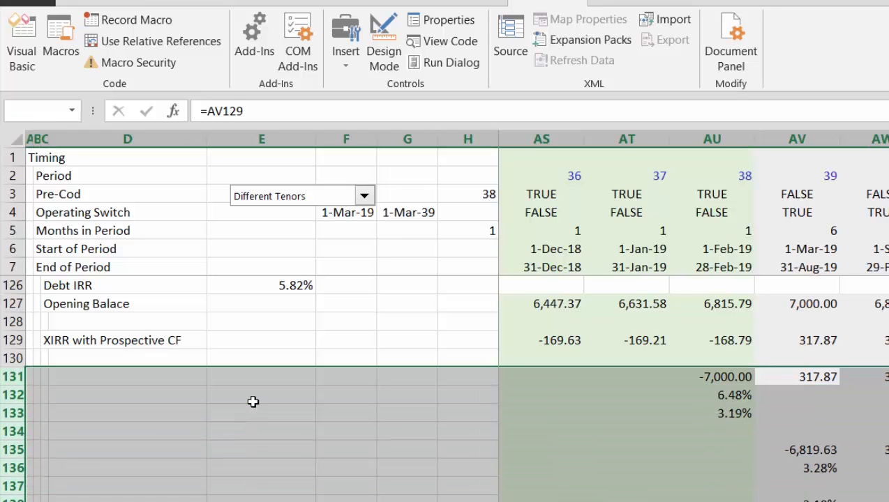
key("ctrl+c")
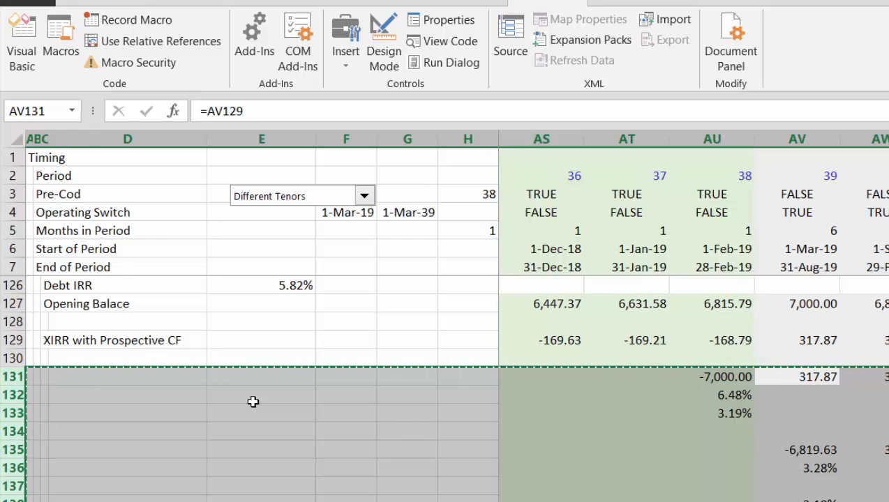
key("Escape")
key("Up")
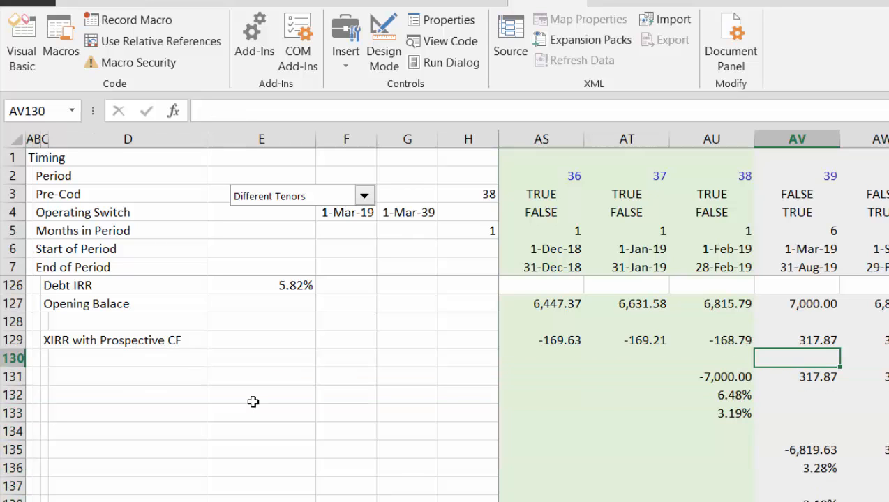
Insert eight blank rows at row 130, directly below the XIRR with Prospective CF row.
key("shift+space")
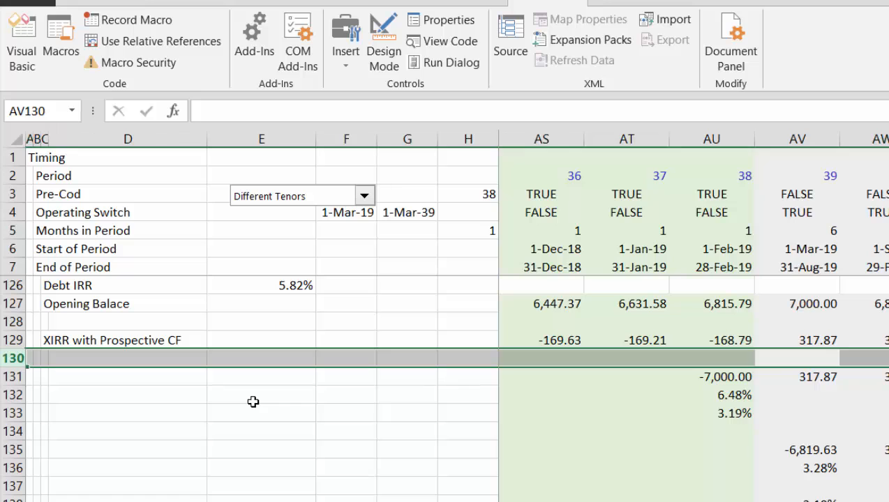
key("ctrl+shift+plus")
key("ctrl+shift+plus")
key("ctrl+shift+plus")
key("ctrl+shift+plus")
key("ctrl+shift+plus")
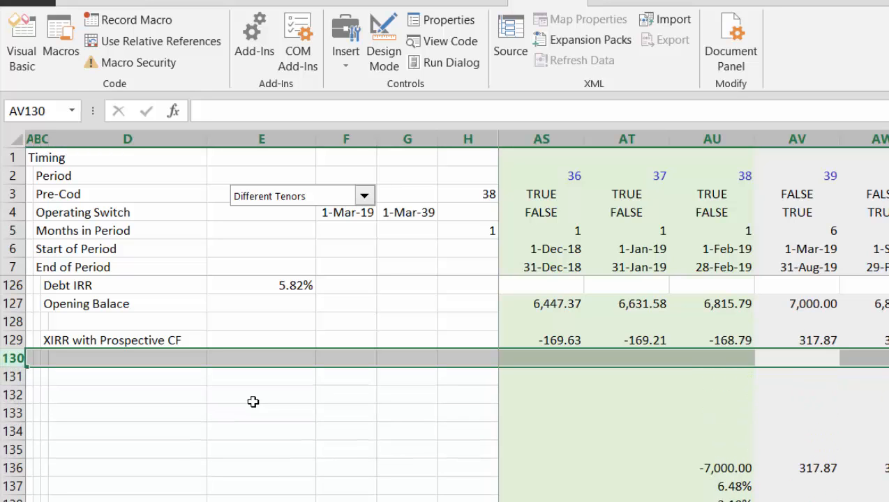
key("ctrl+shift+plus")
key("ctrl+shift+plus")
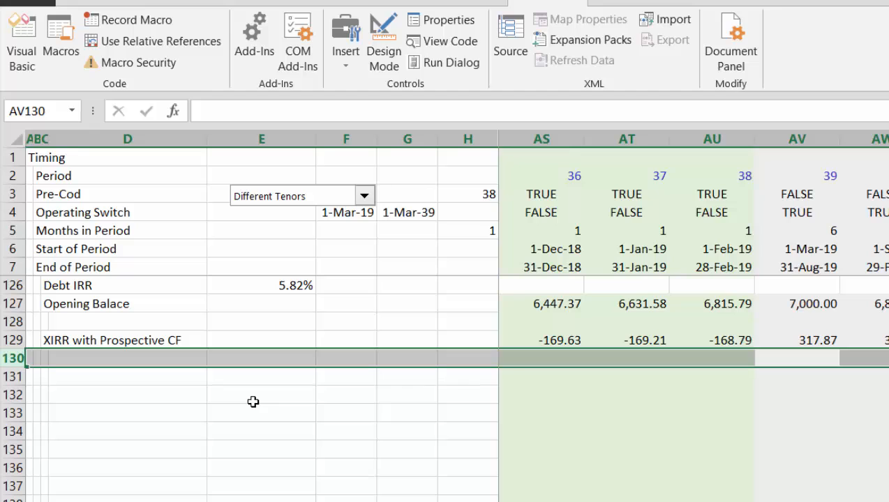
key("ctrl+shift+plus")
Review the LLCR Using Debt IRR section from its heading in row 124, including the Opening Balance formula in K127.
key("Down")
key("Left")
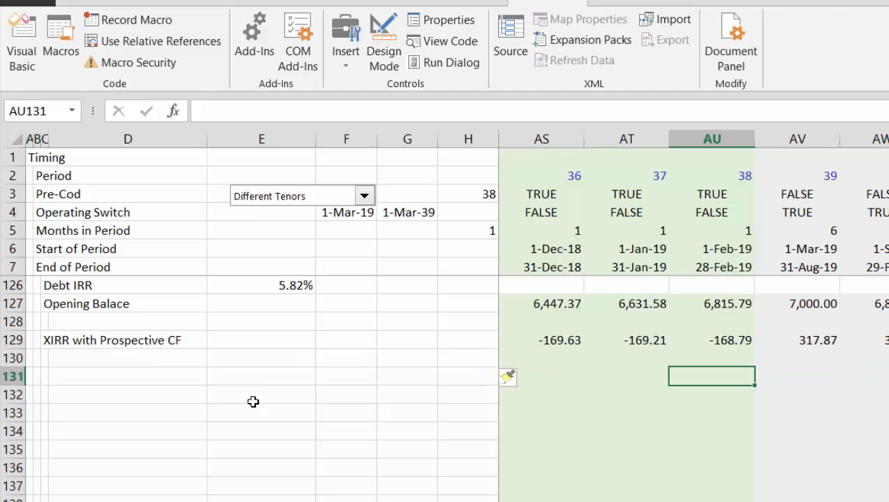
key("Left")
key("ctrl+Left")
key("Right")
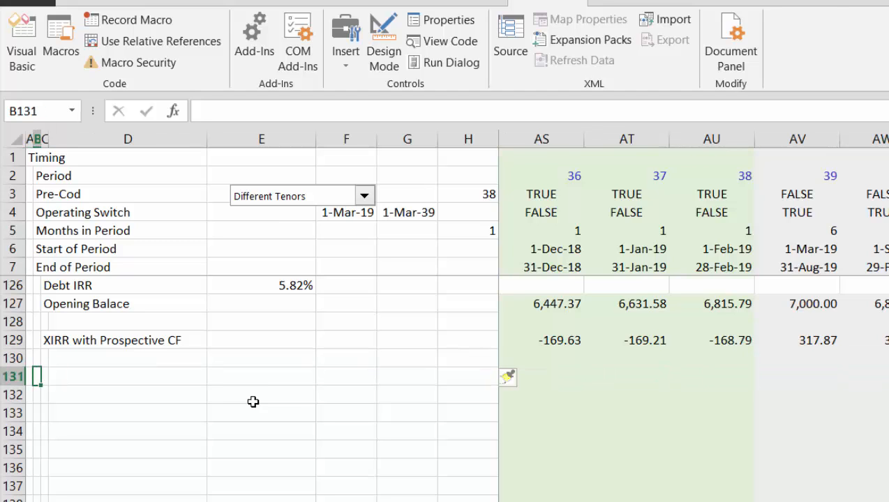
key("Up")
key("Up")
key("Up")
key("Up")
key("Up")
key("Up")
key("Up")
key("Up")
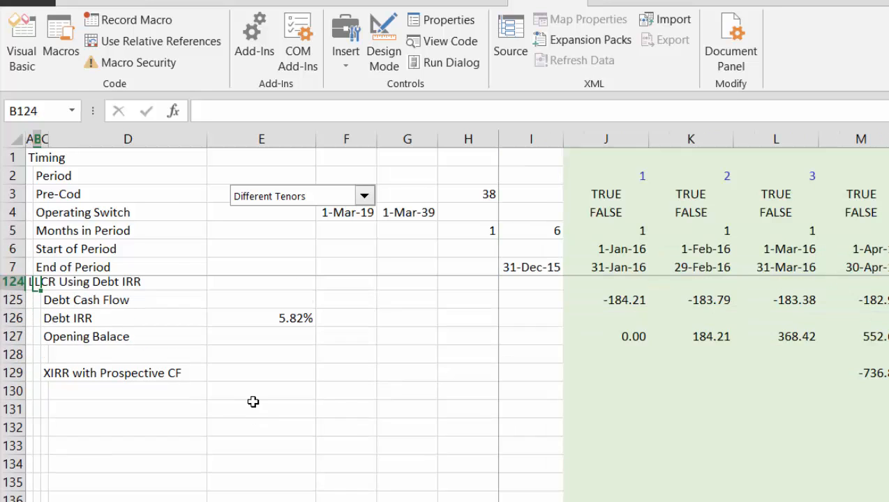
key("Down")
key("Down")
key("Down")
key("Down")
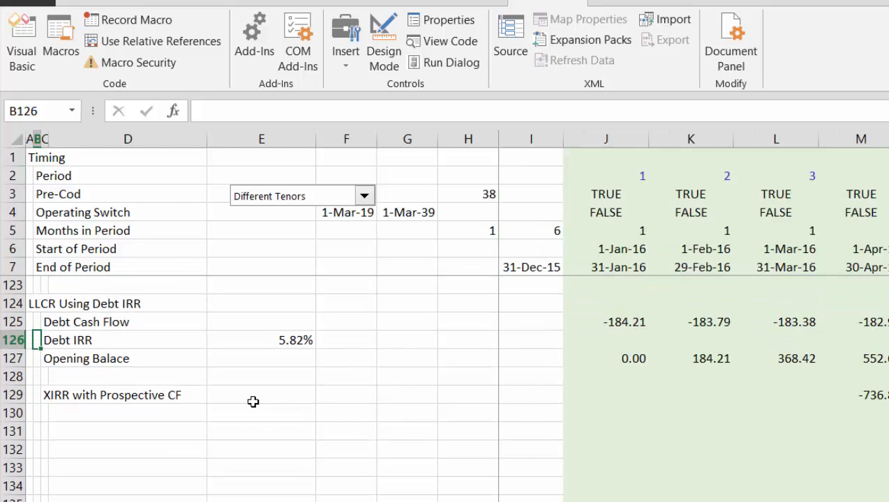
key("Right")
key("Right")
key("Right")
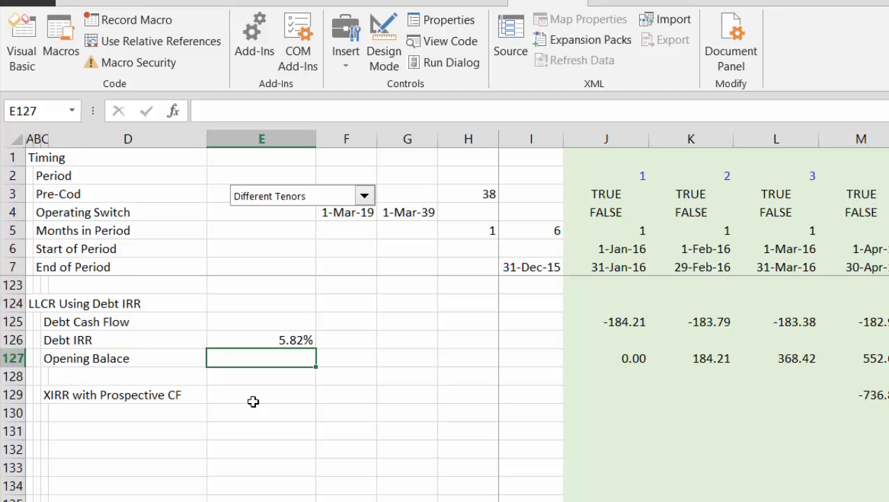
key("Right")
key("Right")
key("Right")
key("Right")
key("Right")
key("Right")
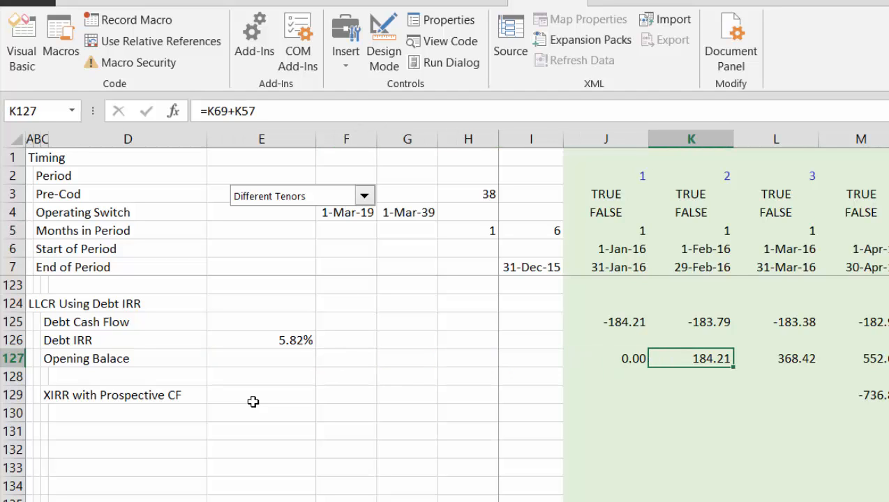
key("Up")
key("Up")
key("Down")
key("Left")
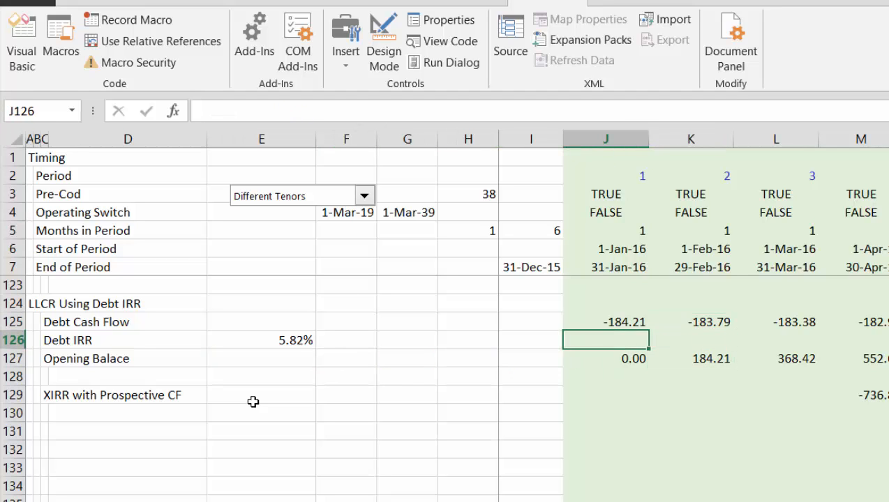
Move the entire Debt IRR row from row 126 to row 138, below the blank rows.
key("Home")
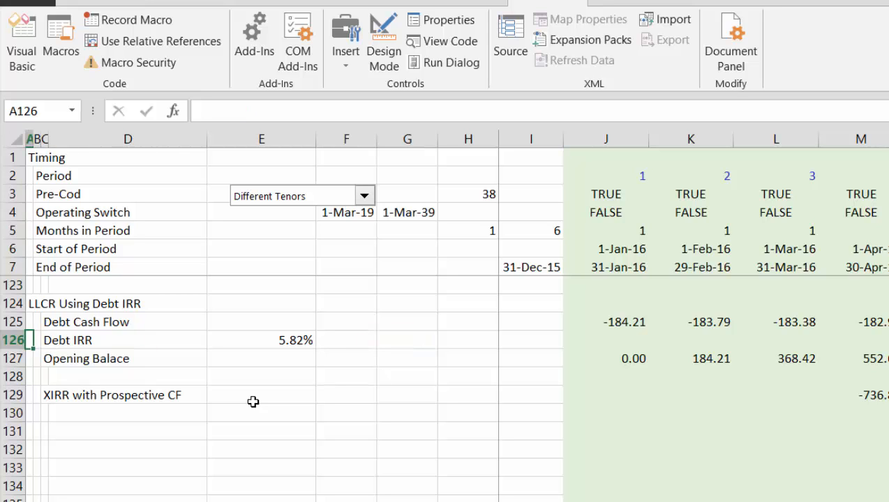
key("shift+space")
key("ctrl+c")
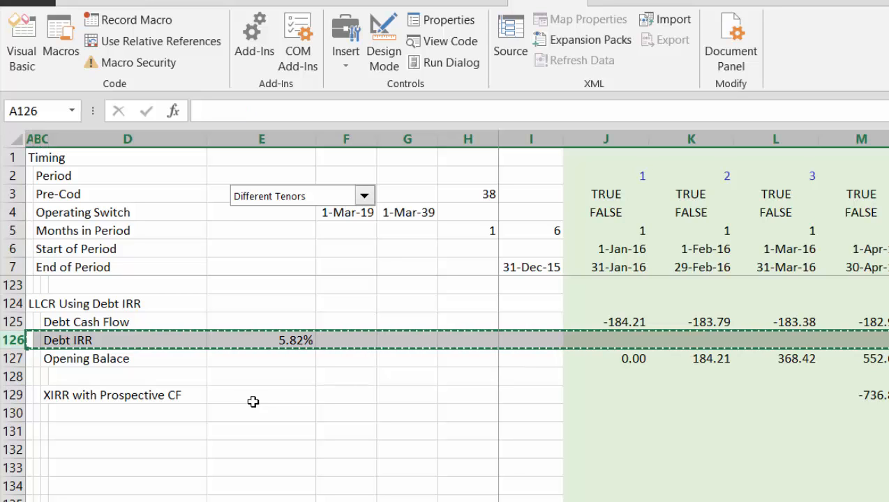
key("Escape")
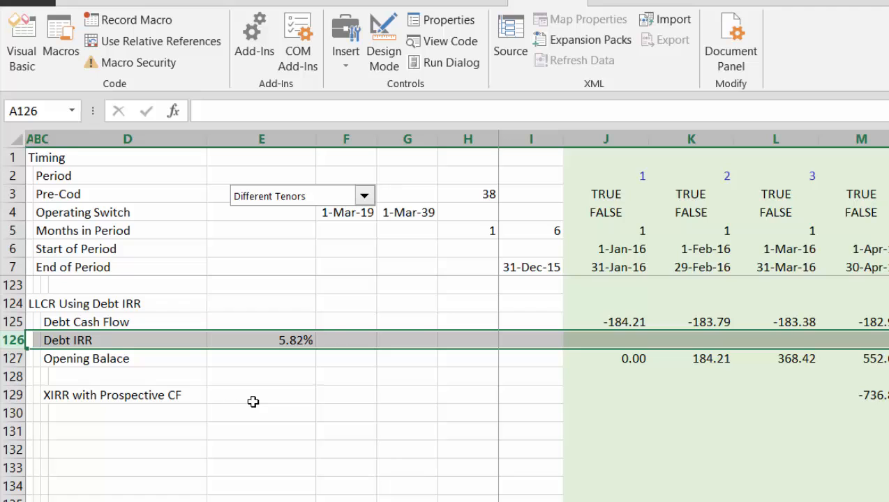
key("ctrl+c")
key("Down")
key("Down")
key("Down")
key("Down")
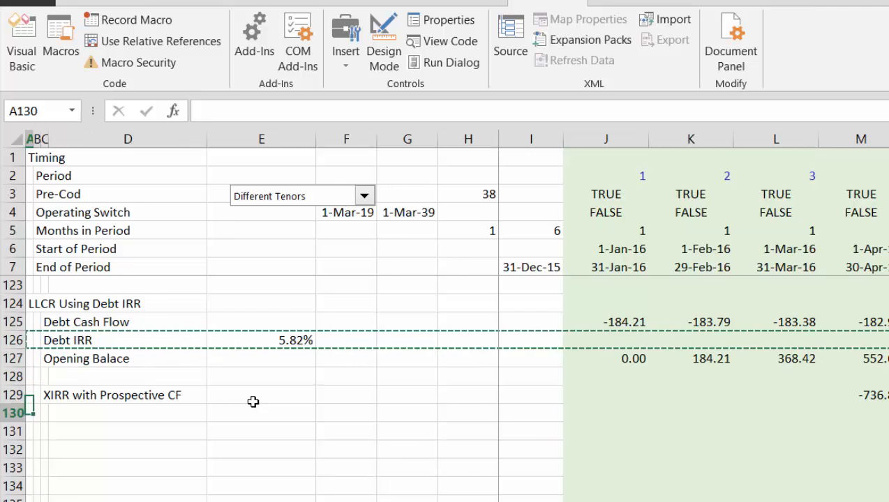
key("Down")
key("Down")
key("Down")
key("Down")
key("Down")
key("Down")
key("Down")
key("Down")
key("Down")
key("Down")
key("Down")
key("Down")
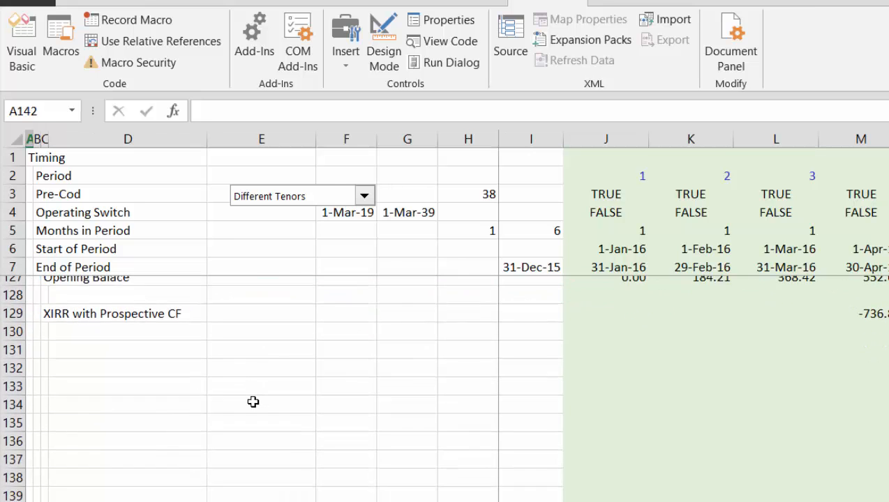
key("Up")
key("Up")
key("Up")
key("Up")
key("shift+space")
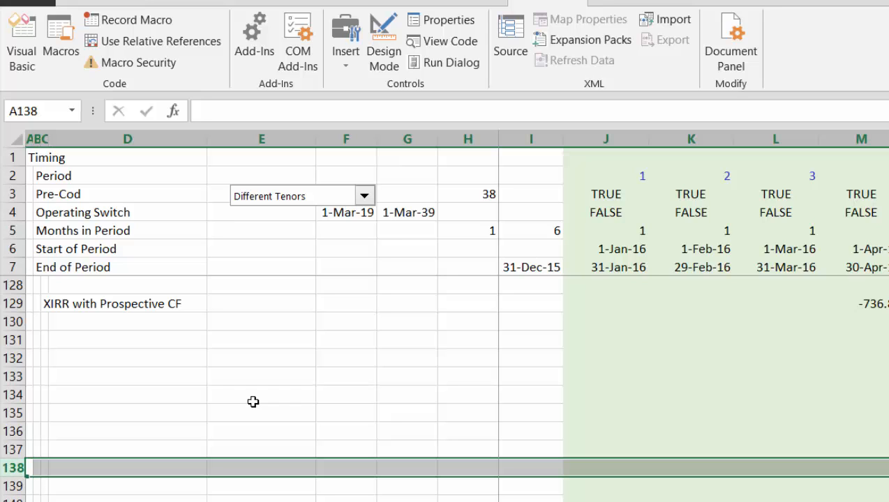
key("ctrl+v")
Move the entire XIRR with Prospective CF row from row 129 to row 137, directly above the Debt IRR row.
key("Up")
key("Up")
key("Up")
key("Up")
key("Up")
key("Up")
key("Up")
key("Up")
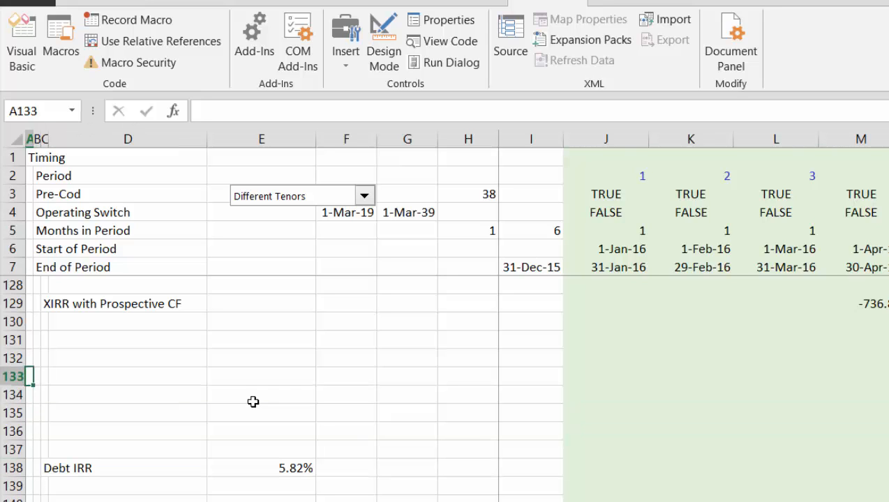
key("Up")
key("Up")
key("Up")
key("Up")
key("Up")
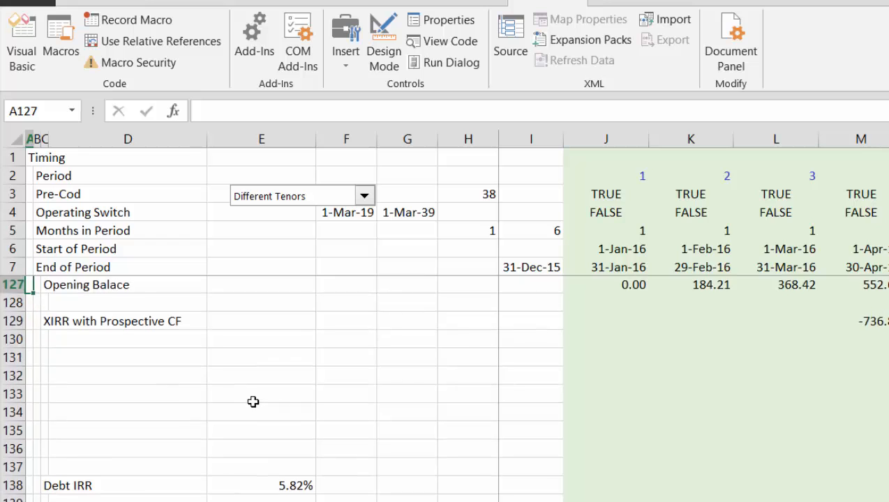
key("Down")
key("Down")
key("Down")
key("Down")
key("Down")
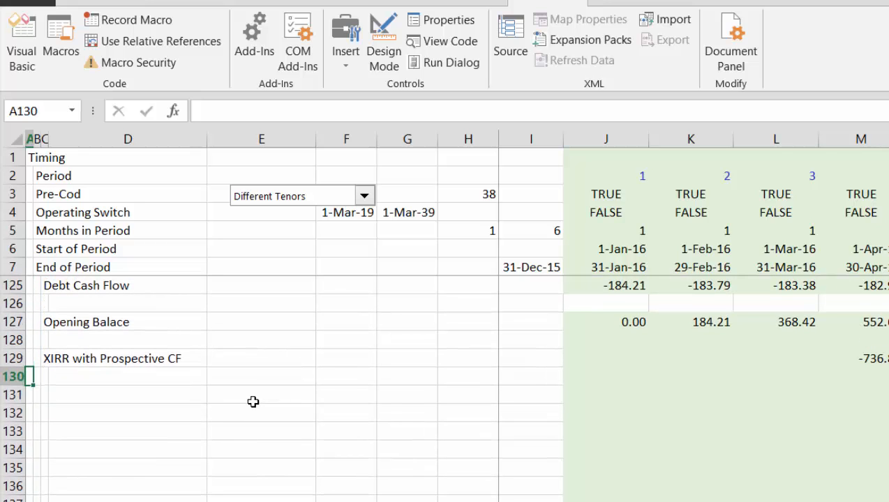
key("shift+space")
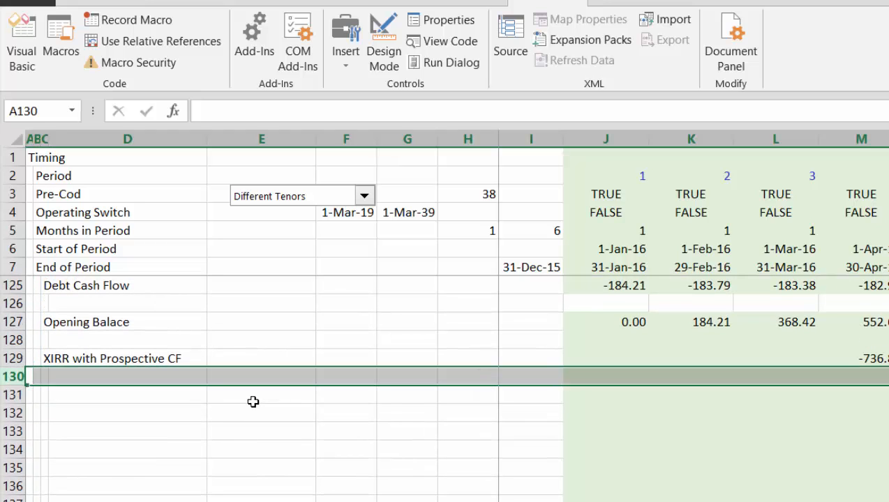
key("Up")
key("shift+space")
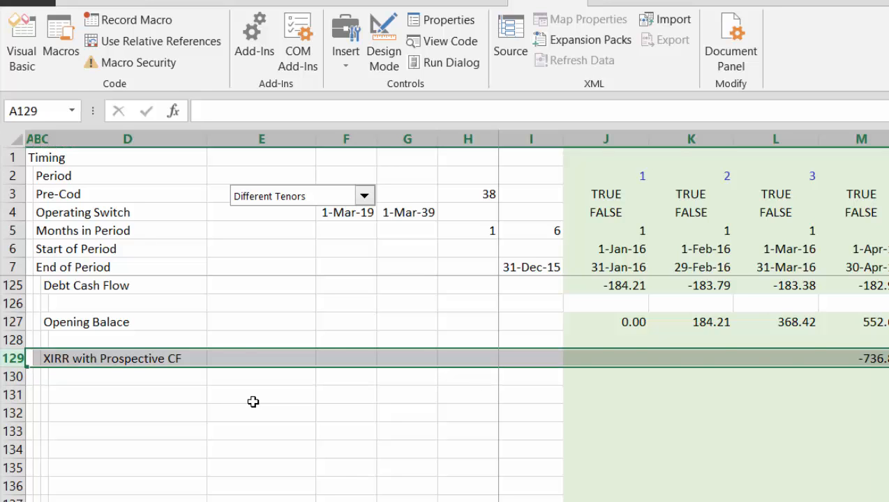
key("ctrl+c")
key("Down")
key("Down")
key("Down")
key("Down")
key("Down")
key("Down")
key("Down")
key("Down")
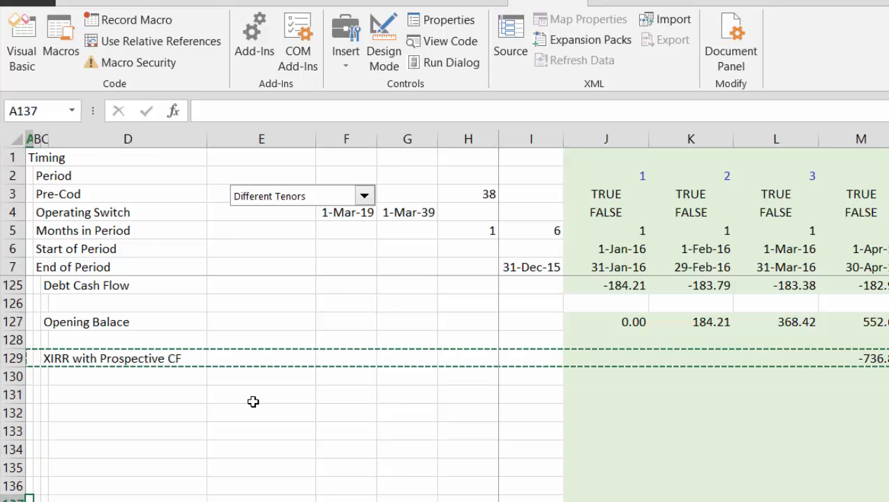
key("shift+space")
key("ctrl+v")
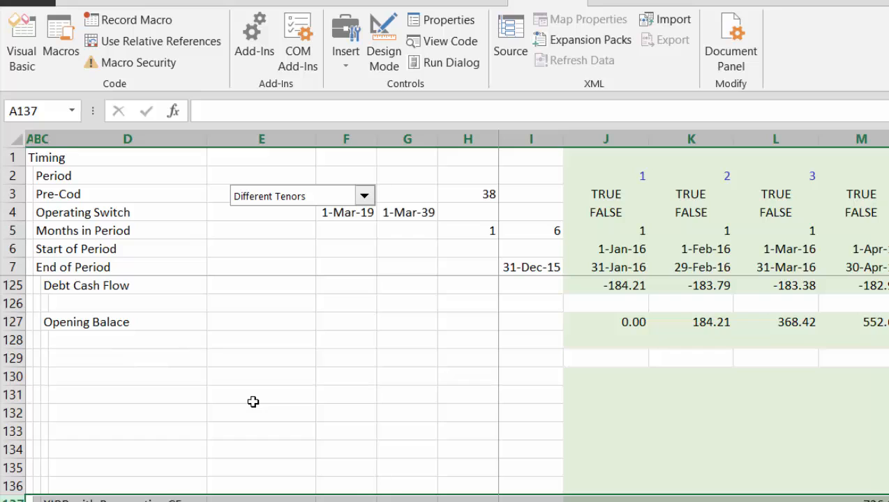
Delete the emptied row 129 where the XIRR with Prospective CF line used to be.
key("Up")
key("Up")
key("Up")
key("Up")
key("Up")
key("Up")
key("Up")
key("Up")
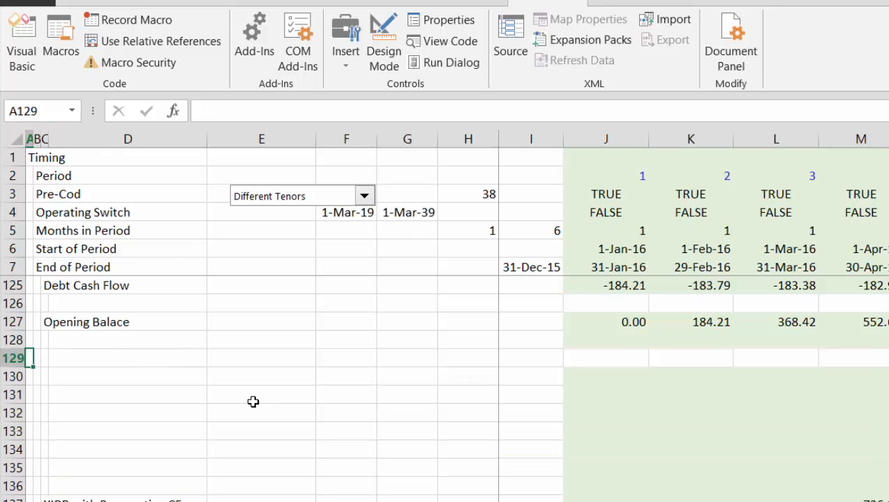
key("shift+Up")
key("shift+Down")
key("shift+space")
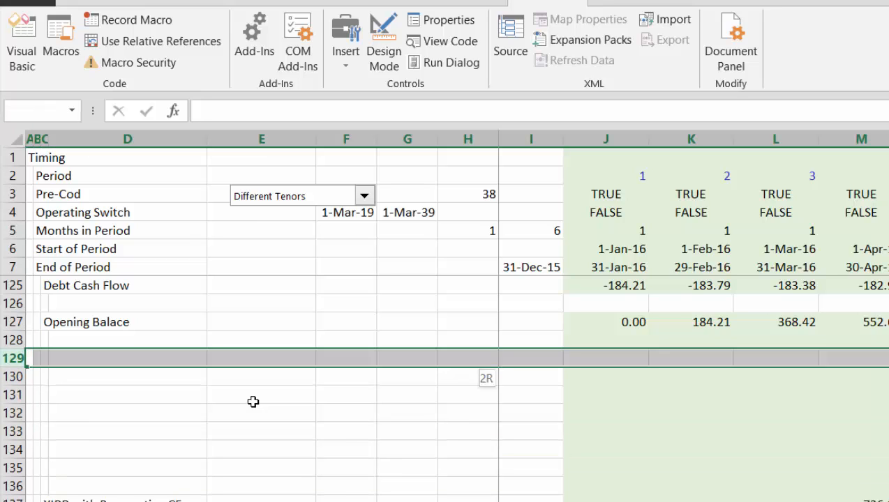
key("ctrl+minus")
Select the entire empty row 126 between Debt Cash Flow and Opening Balance.
key("Up")
key("Up")
key("Up")
key("Up")
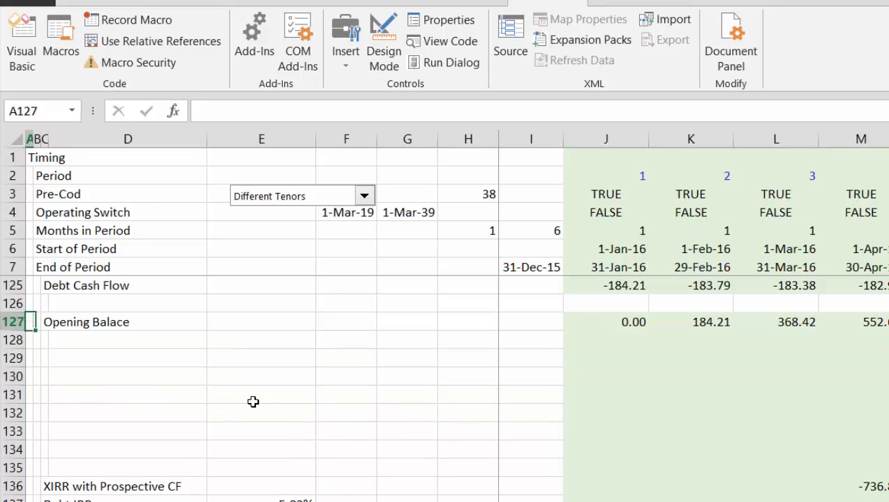
key("shift+space")
key("Down")
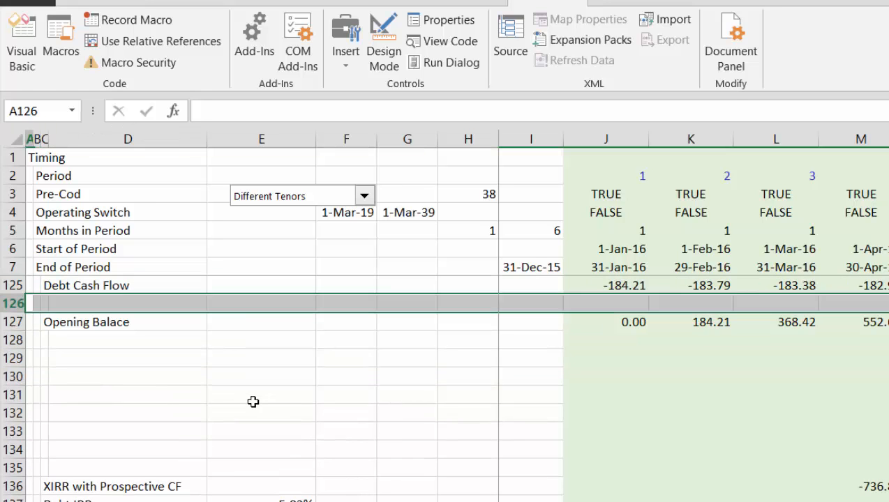
Delete the empty row 126 above the opening balance and label cell C127 "Forward IRR".
key("shift+space")
key("ctrl+minus")
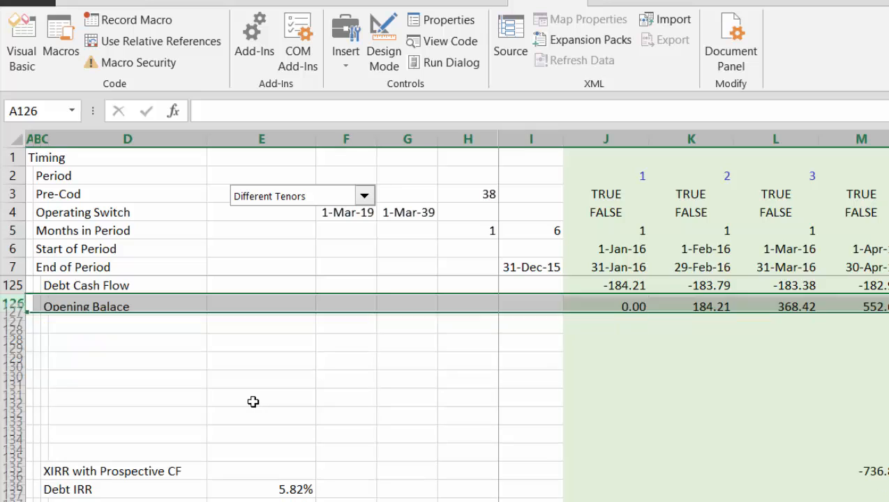
key("Down")
key("Right")
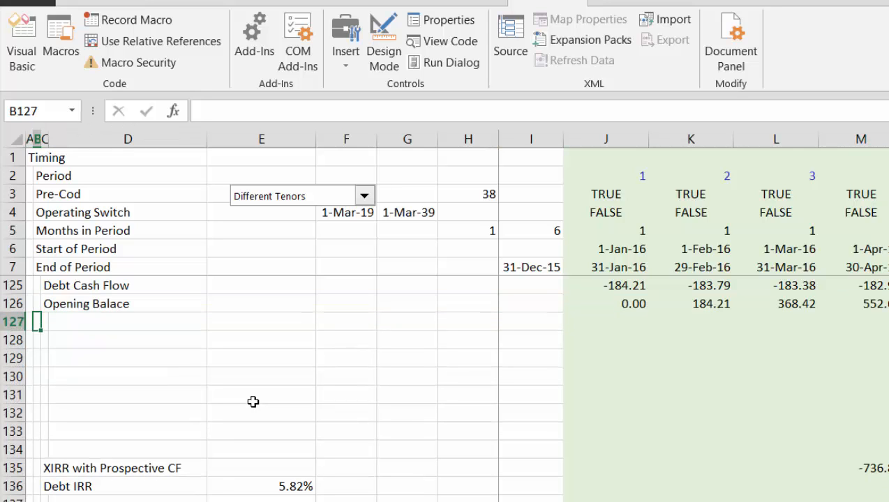
key("Right")
key("Up")
key("Right")
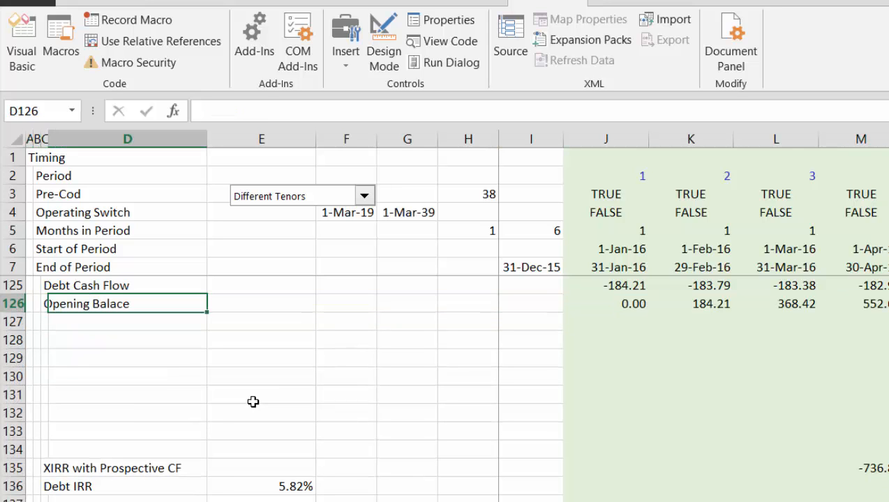
key("Down")
key("Left")
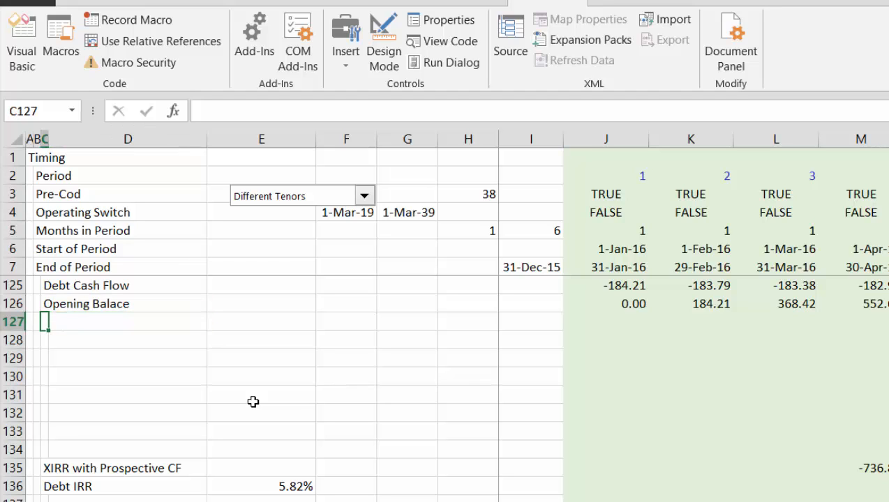
type("Forwa")
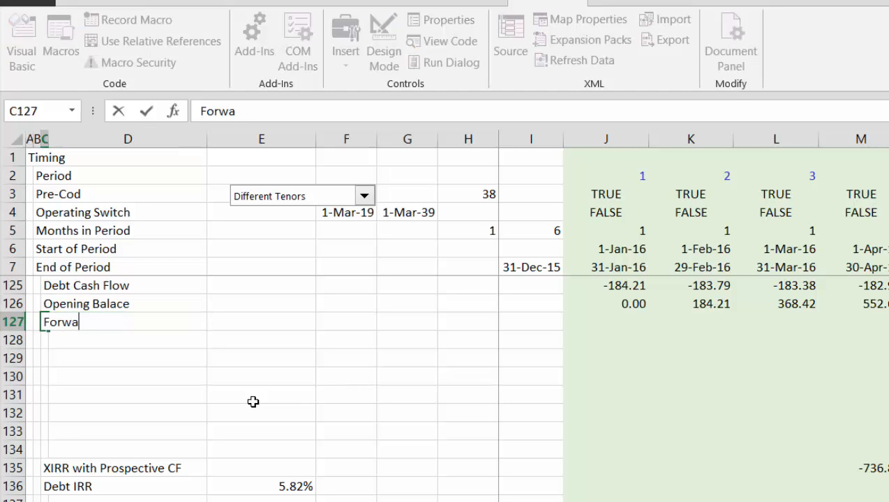
type("rd IRR")
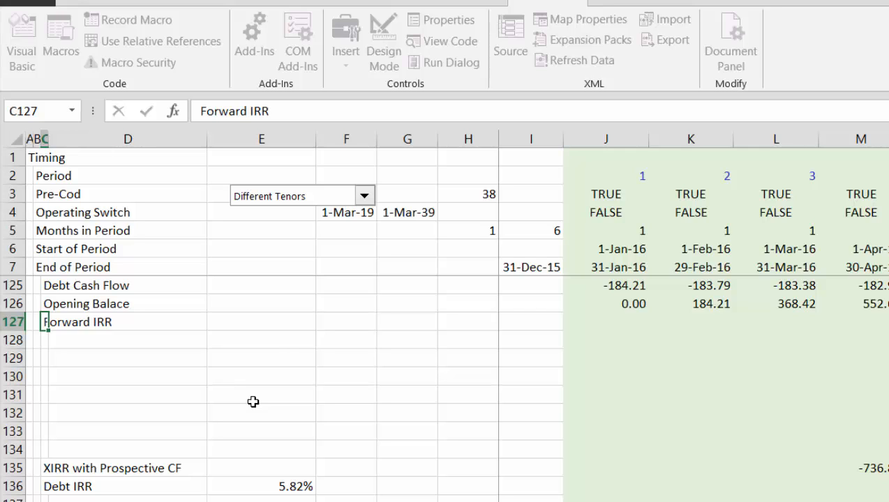
key("Return")
Start an IF formula in J127 of the Forward IRR row, using the Debt Repament Switch cell J68 as the logical test.
key("Up")
key("Right")
key("Right")
key("Right")
key("Right")
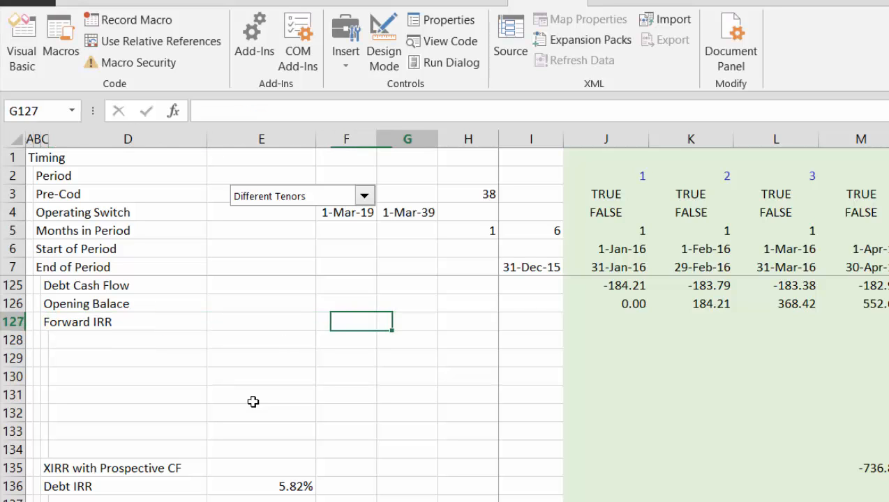
key("Right")
key("Right")
key("Right")
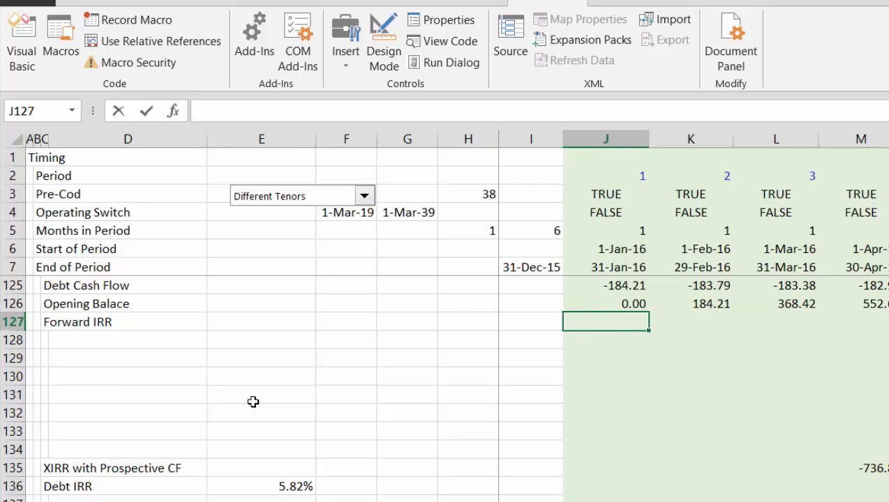
type("=if(")
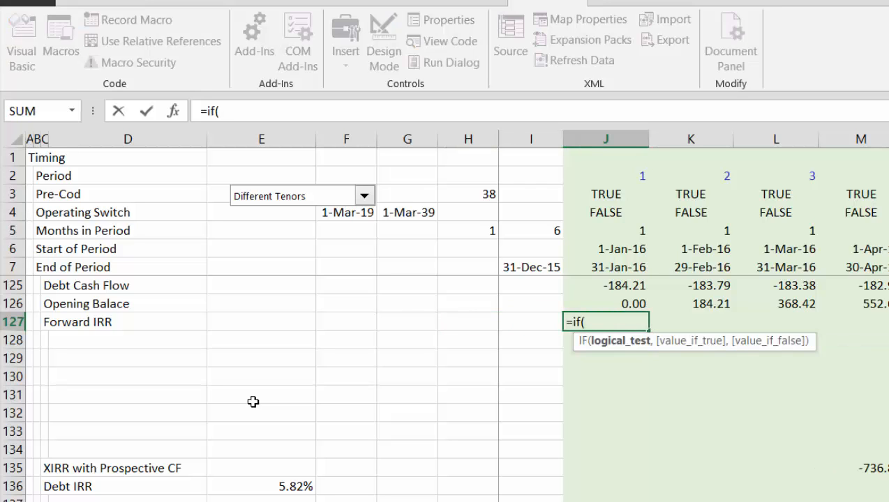
key("Up")
key("Up")
key("Up")
key("Up")
key("Up")
key("Up")
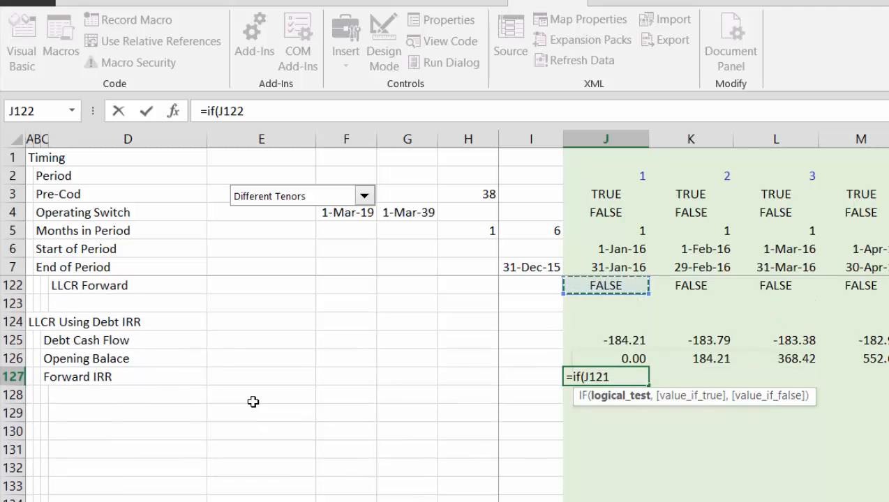
key("Up")
key("Up")
key("Up")
key("Up")
key("Up")
key("Up")
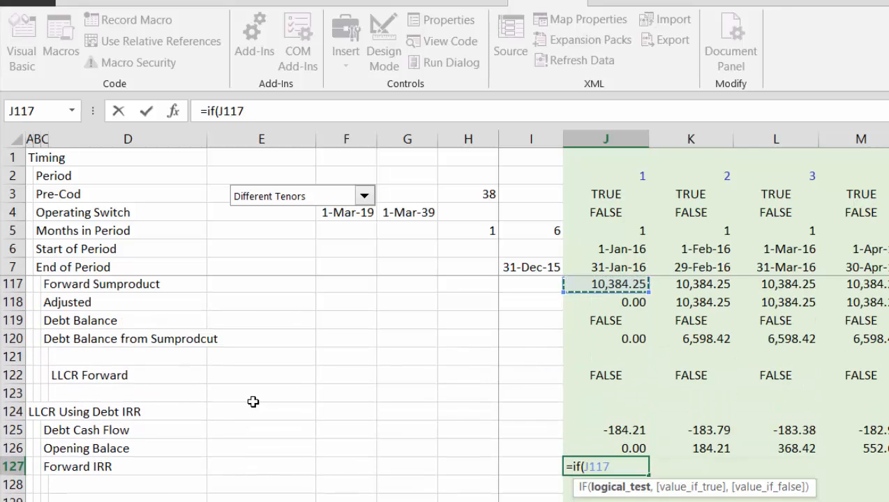
key("Up")
key("Up")
key("Up")
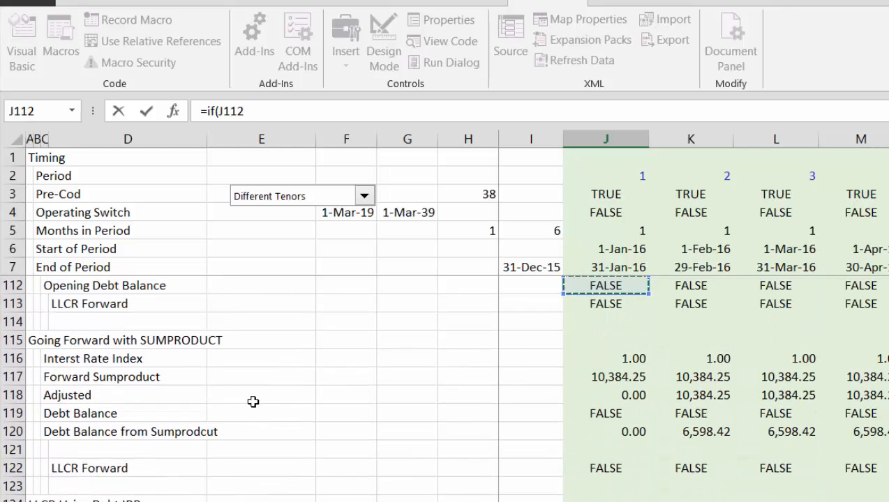
key("Up")
key("Up")
key("Up")
key("Up")
key("Up")
key("Up")
key("Up")
key("Up")
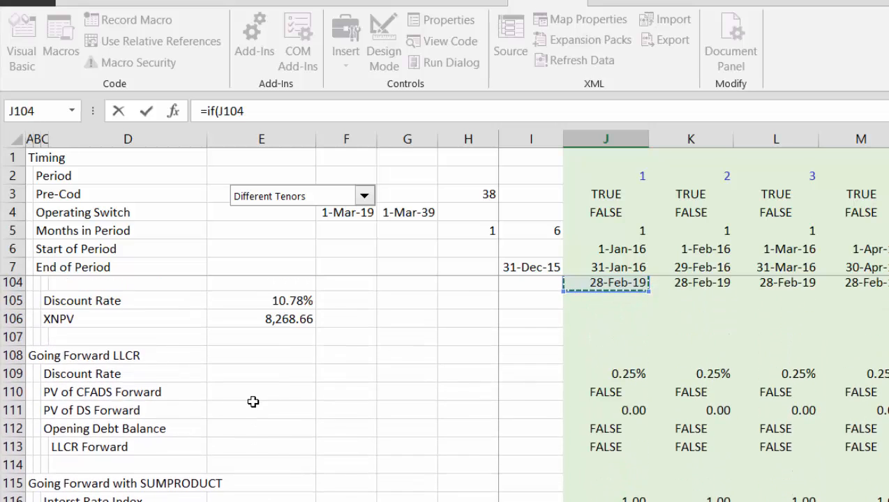
key("Up")
key("Up")
key("Up")
key("Up")
key("Up")
key("Up")
key("Up")
key("Up")
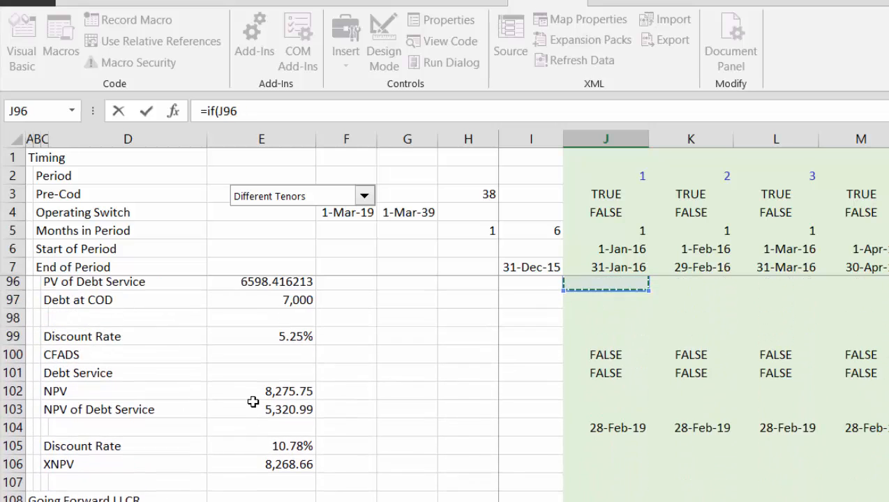
key("Up")
key("Up")
key("Up")
key("Up")
key("Up")
key("Up")
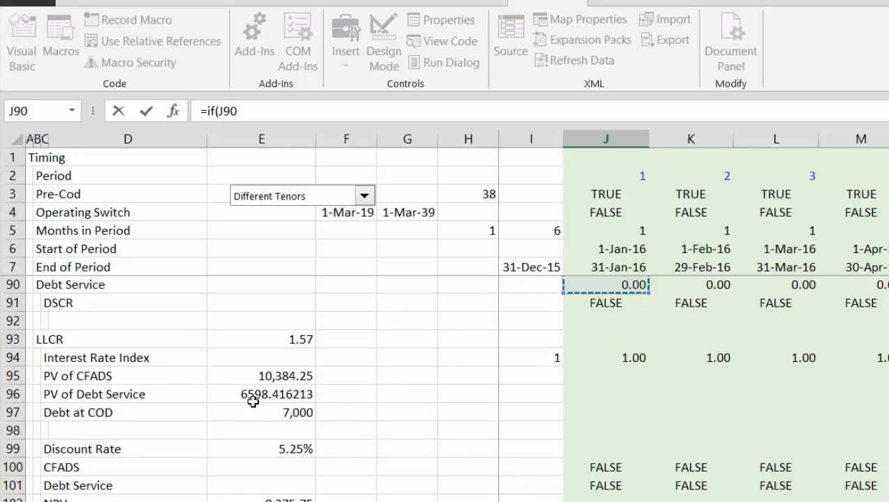
key("Up")
key("Up")
key("Up")
key("Up")
key("Up")
key("Up")
key("Up")
key("Up")
key("Up")
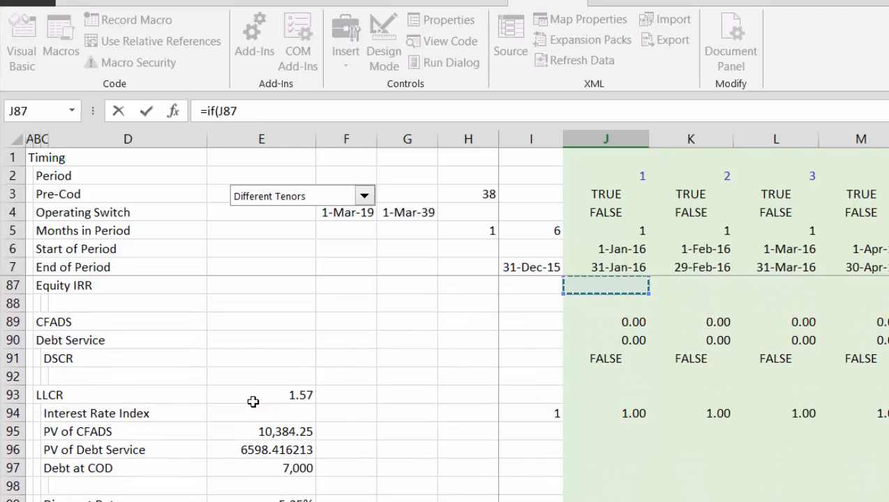
key("Up")
key("Up")
key("Up")
key("Up")
key("Up")
key("Up")
key("Up")
key("Up")
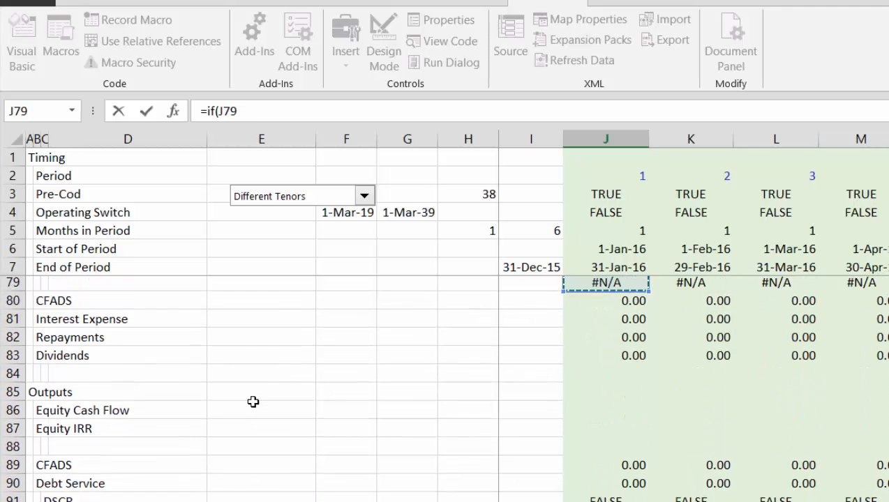
key("Up")
key("Up")
key("Up")
key("Up")
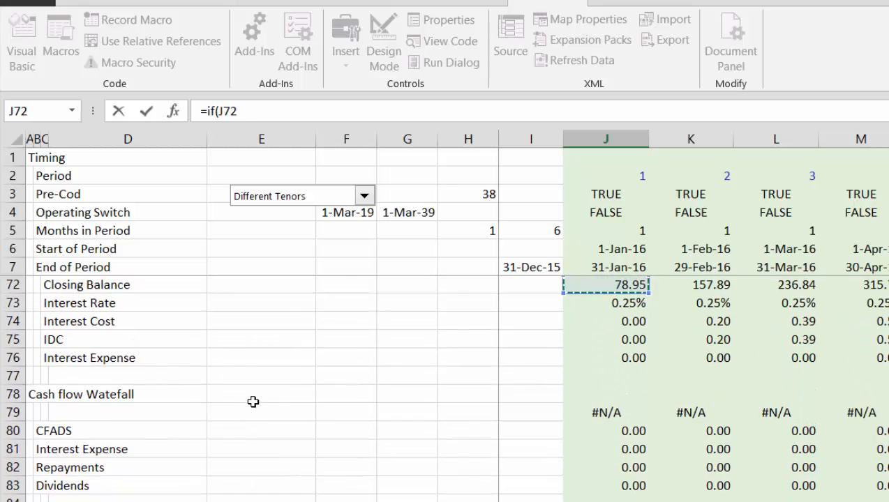
key("Up")
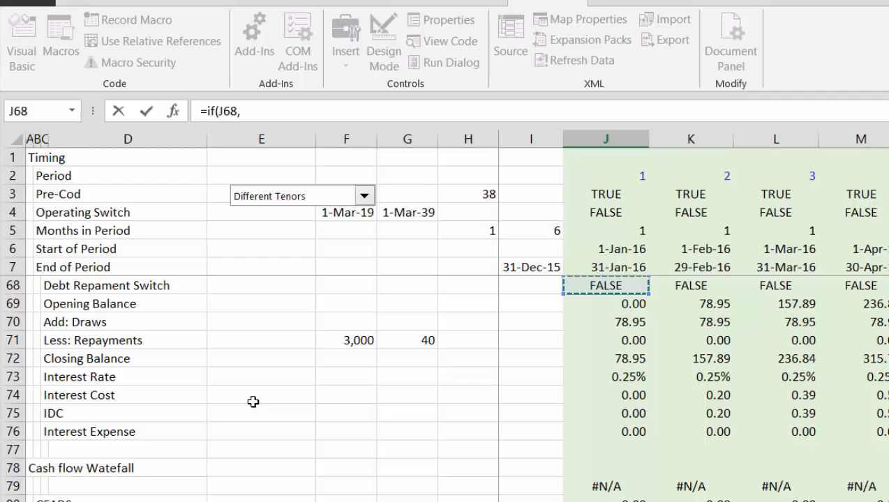
Use the firr function as the IF formula's value if true and open its function arguments.
type("f")
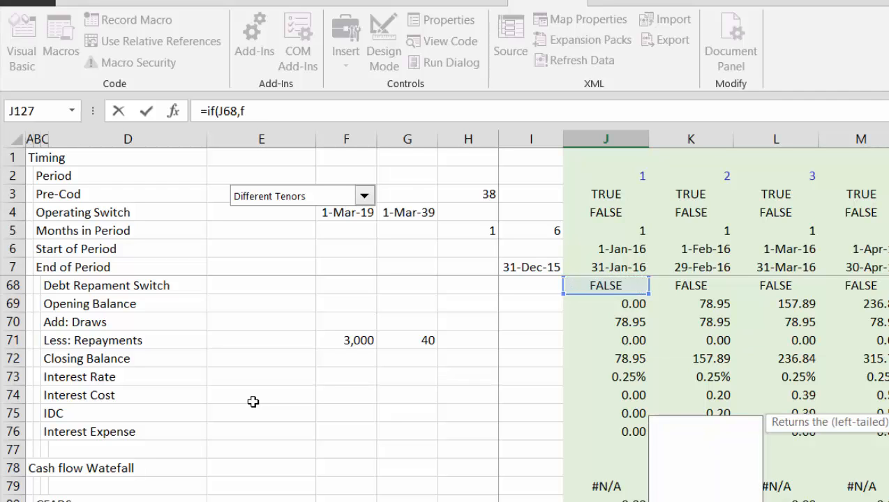
type("irr(")
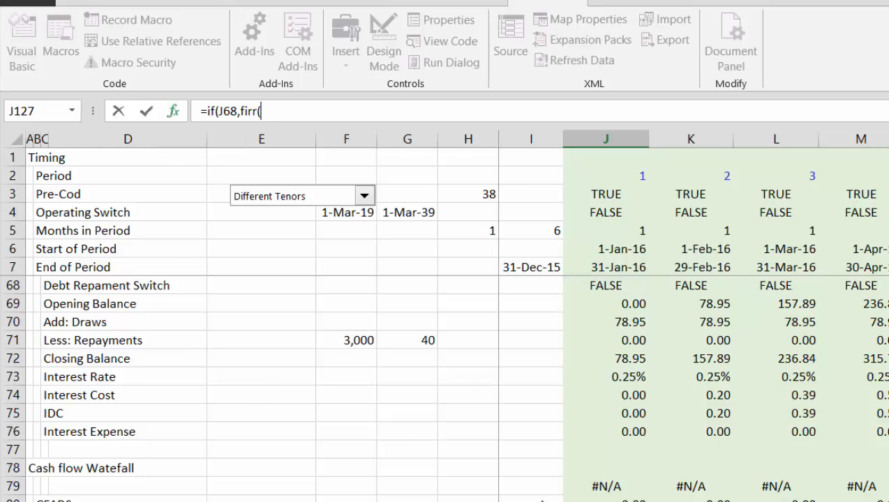
type(")")
key("ctrl+a")
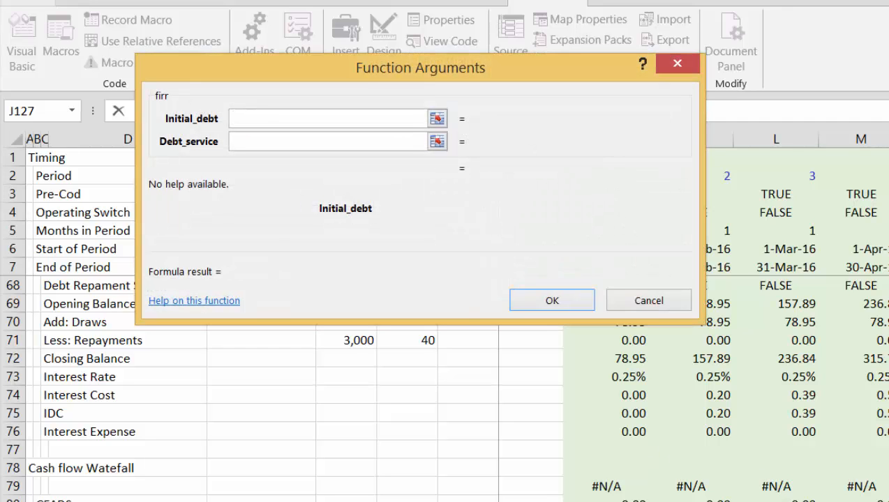
Set firr's Initial_debt to J126 and Debt_service to J125:$HA125, and copy the completed Forward IRR formula across row 127.
scroll(445, 388, "down", 5)
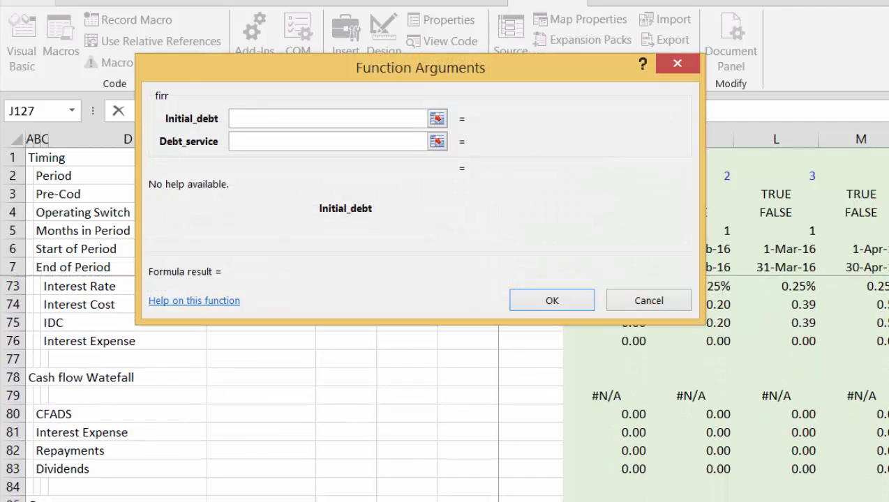
scroll(444, 387, "down", 3)
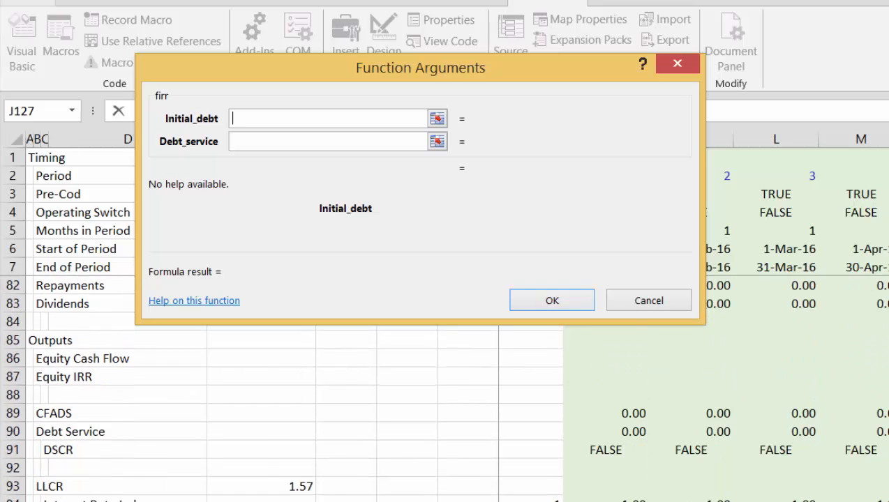
scroll(444, 387, "down", 3)
scroll(444, 387, "down", 2)
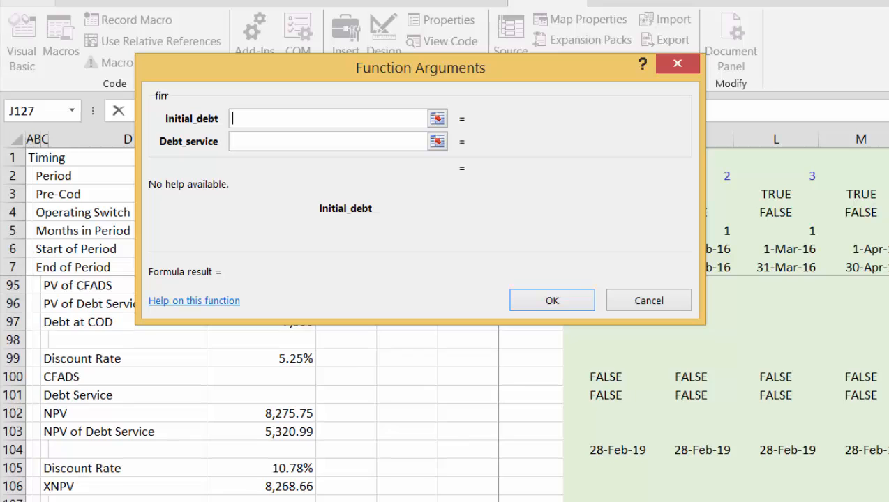
scroll(445, 388, "down", 2)
scroll(444, 388, "down", 2)
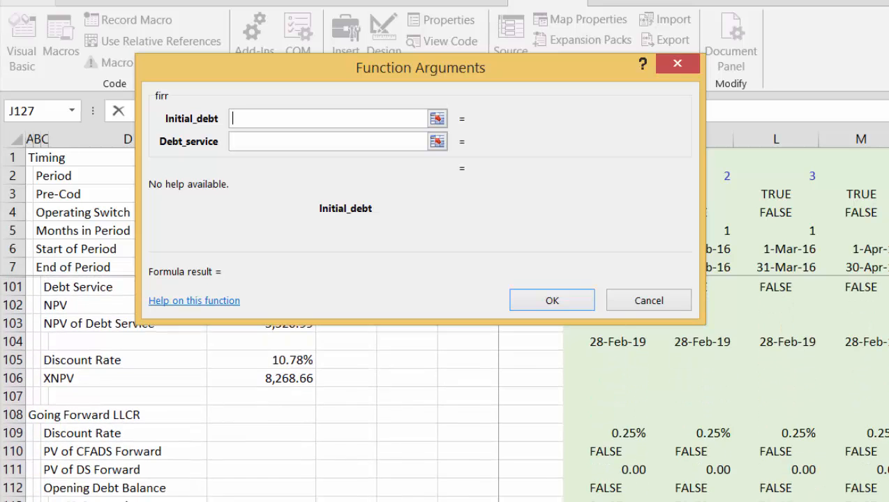
scroll(445, 388, "down", 2)
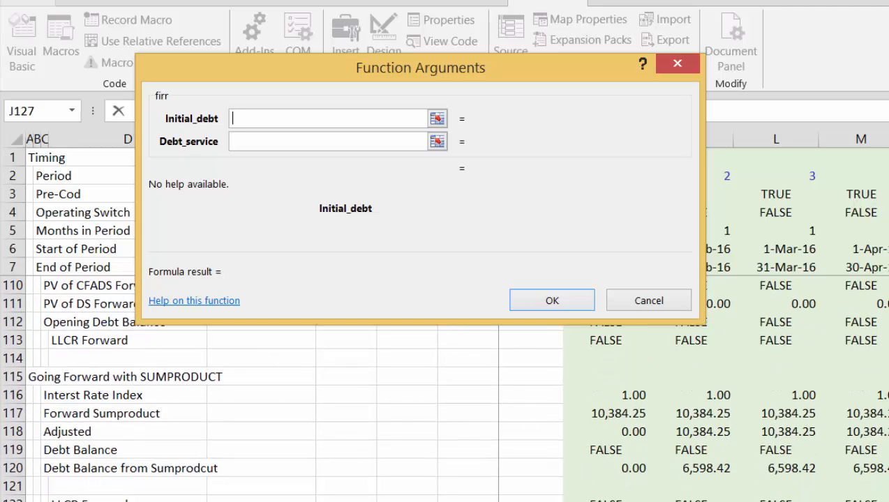
scroll(444, 388, "down", 2)
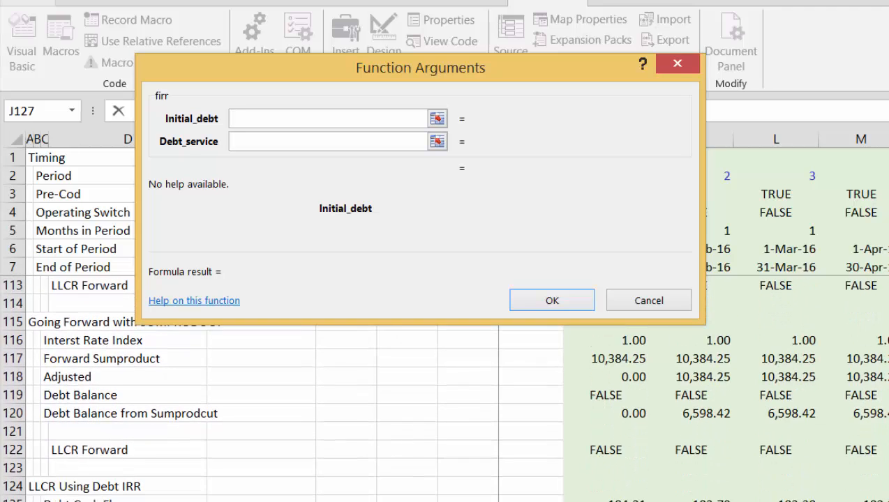
scroll(445, 388, "down", 1)
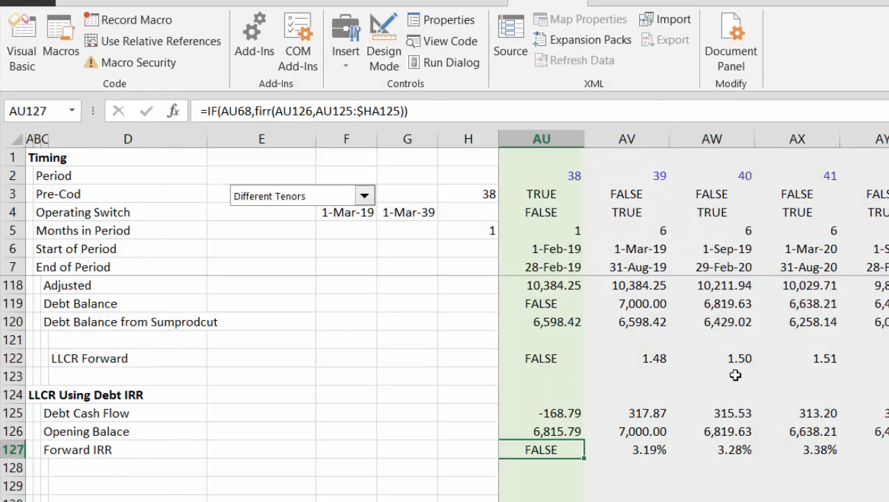
Examine the Forward IRR formulas and values along row 127, from the first period in J127 into the operating periods.
key("Left")
key("Left")
key("ctrl+Left")
key("Left")
key("Left")
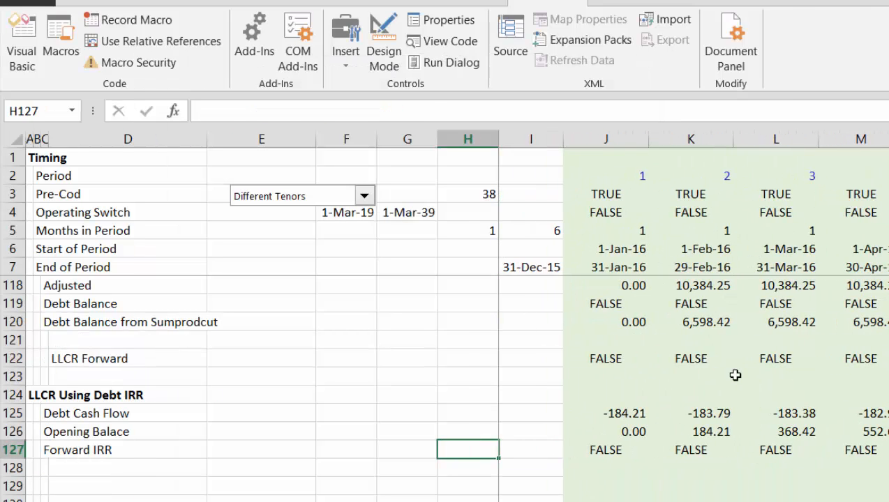
key("Right")
key("Right")
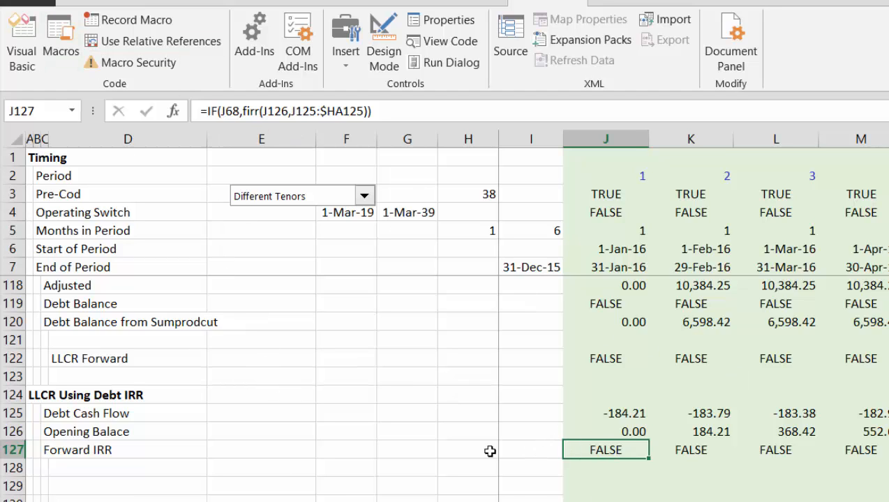
key("Right")
key("Right")
key("Right")
key("Right")
key("Right")
key("Right")
key("Right")
key("Right")
key("Right")
key("Right")
key("Right")
key("Right")
key("Right")
key("Right")
key("Right")
key("Right")
key("Right")
key("Right")
key("Right")
key("Right")
key("Right")
key("Right")
key("Right")
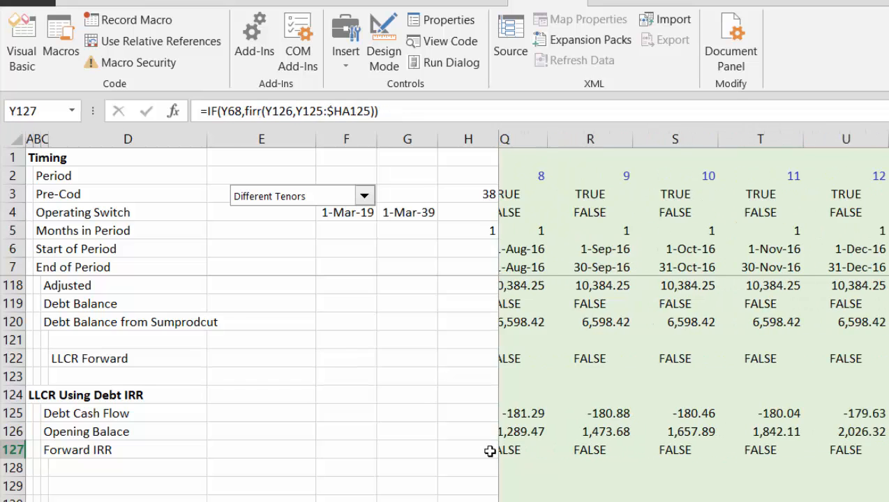
key("Right")
key("Right")
key("Right")
key("Right")
key("Right")
key("Right")
key("Right")
key("Right")
key("Right")
key("Right")
key("Right")
key("Right")
key("Right")
key("Right")
key("Right")
key("Right")
key("Right")
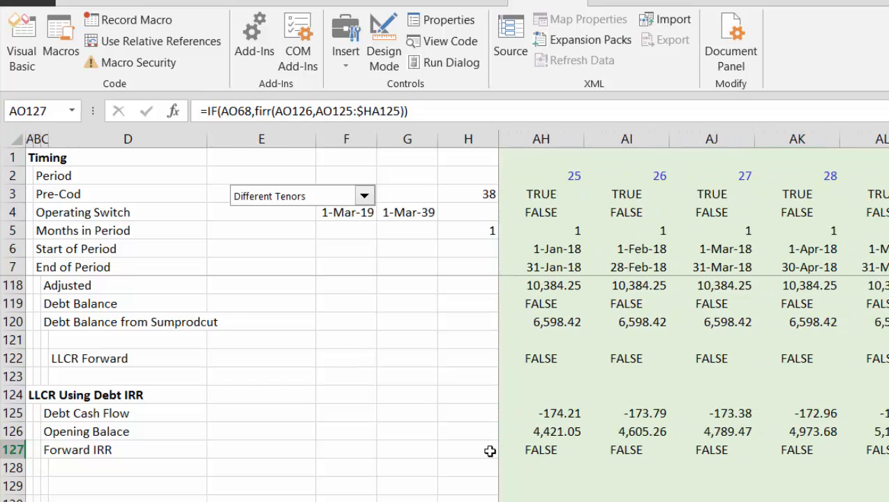
key("Right")
key("Right")
key("Right")
key("Right")
key("Right")
key("Left")
key("Left")
key("Left")
key("Left")
key("Left")
key("Left")
key("Left")
key("Left")
key("Left")
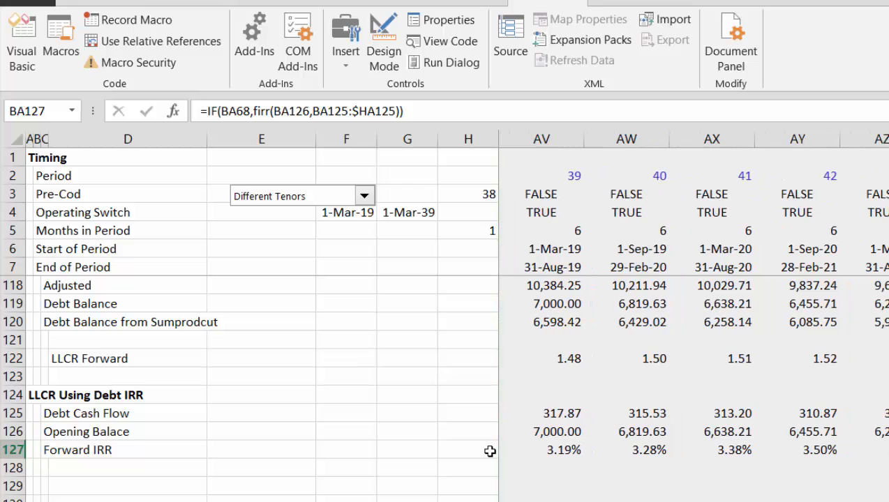
Examine the Forward IRR formulas in row 127 around the change from construction to operating periods.
key("Left")
key("Left")
key("Right")
key("Right")
key("Right")
key("Right")
key("Right")
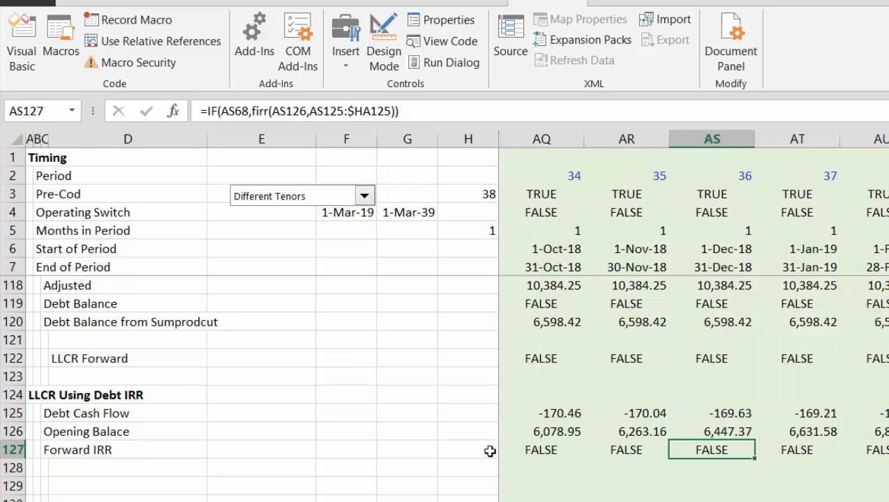
key("Left")
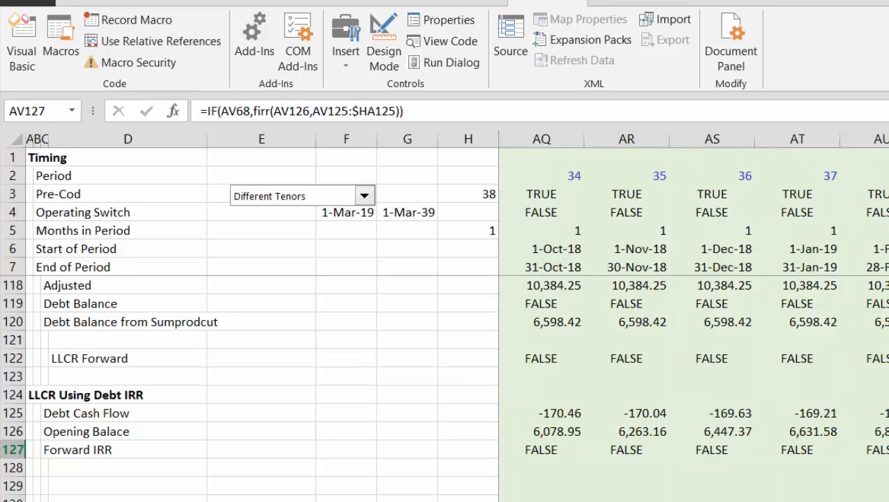
Add a blank worksheet to the workbook for documenting the firr function.
mouse_move(249, 501)
left_click(541, 501)
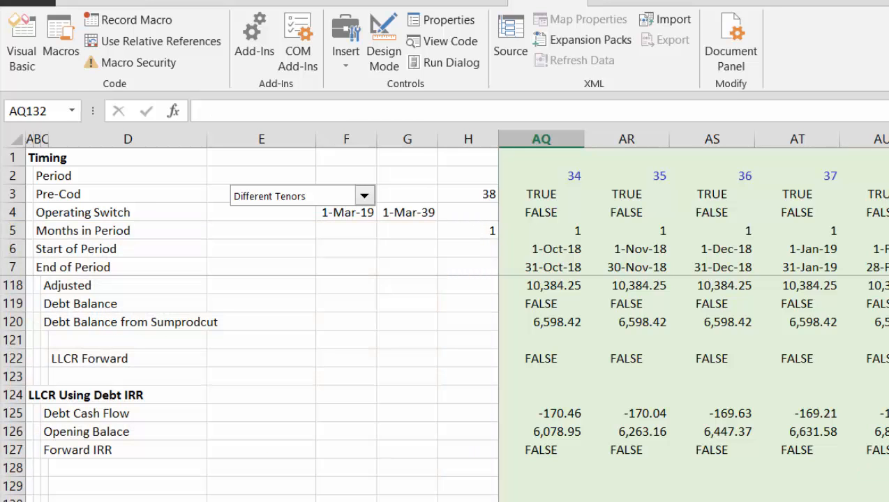
key("shift+F11")
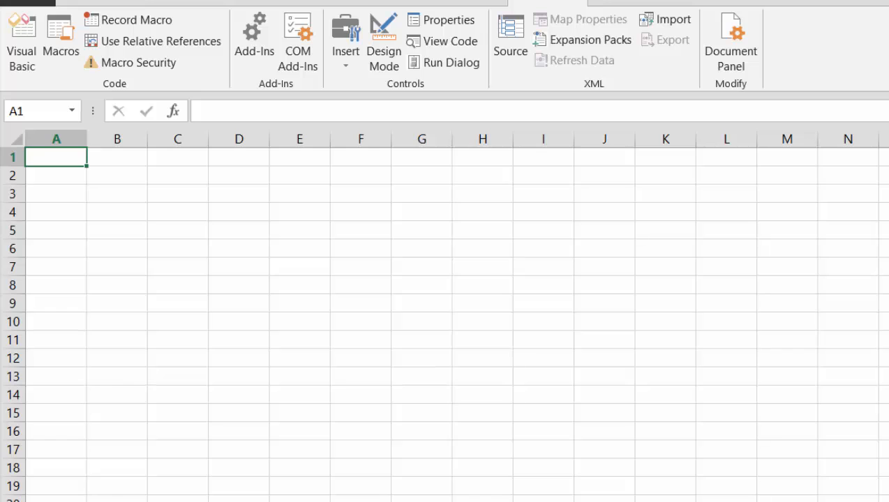
key("ctrl+n")
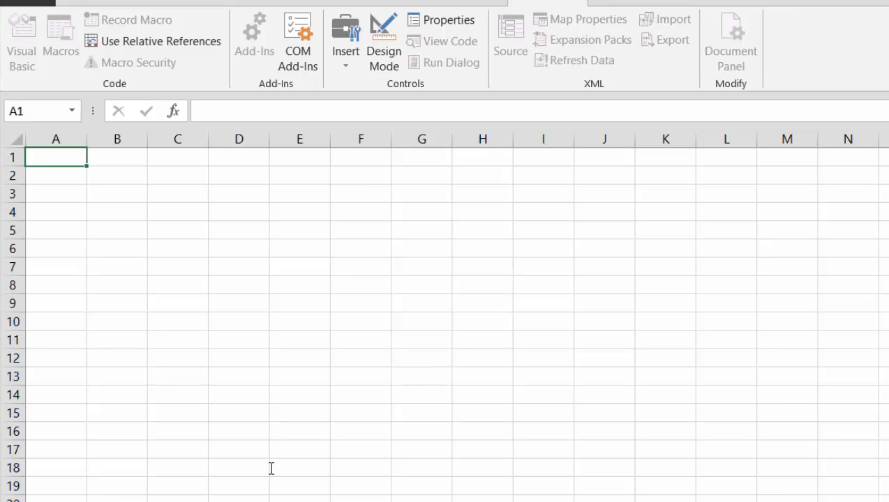
key("Return")
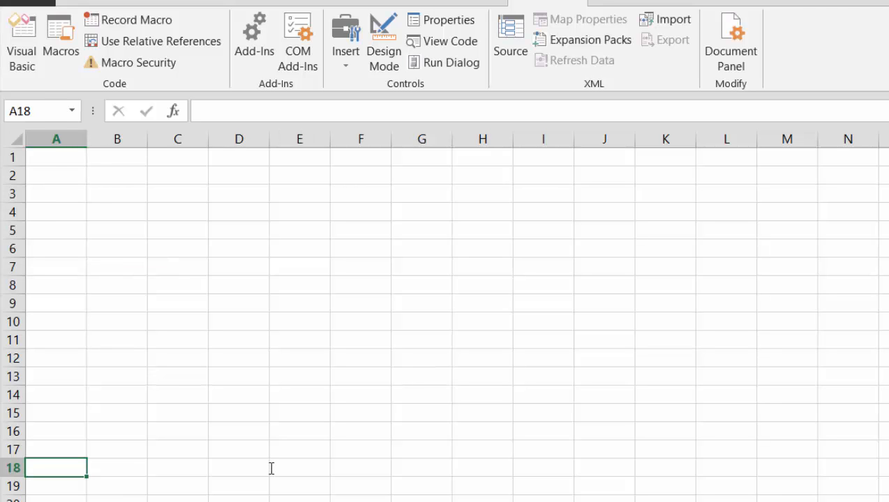
Open the module with the firr function in the VBA editor and capture its full code with Snipping Tool.
key("alt+F11")
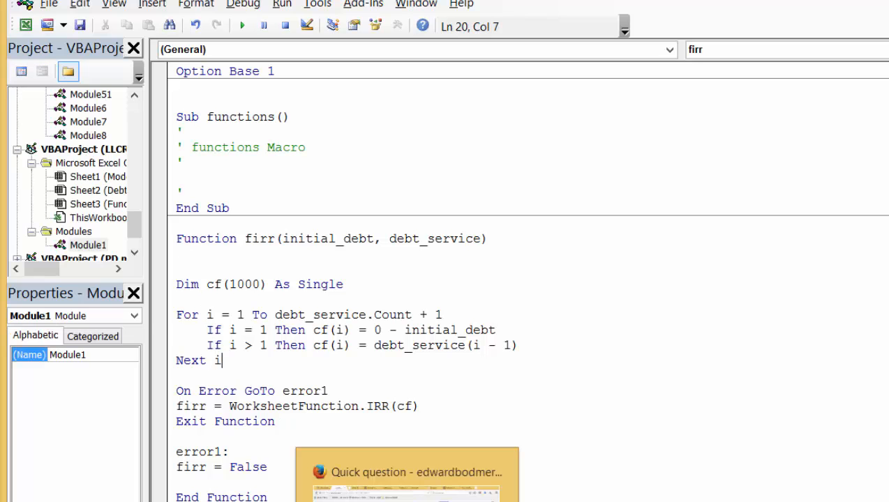
left_click(459, 501)
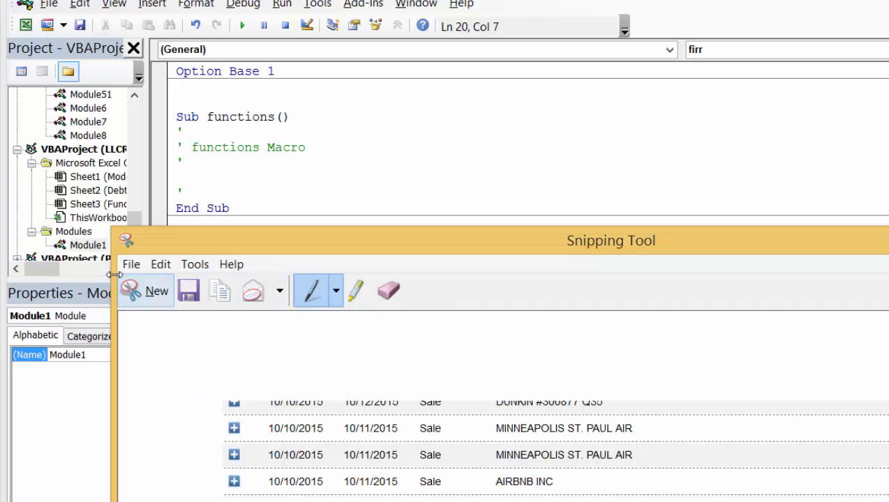
left_click(132, 292)
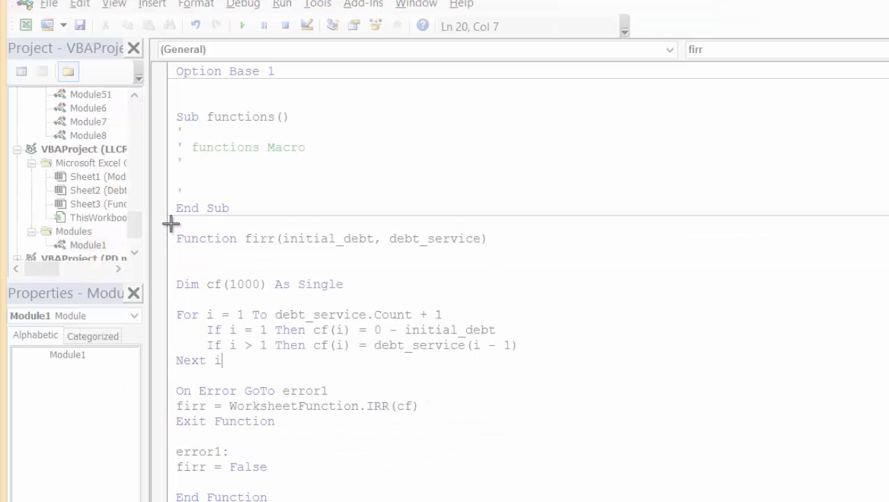
left_click_drag(171, 223, 565, 501)
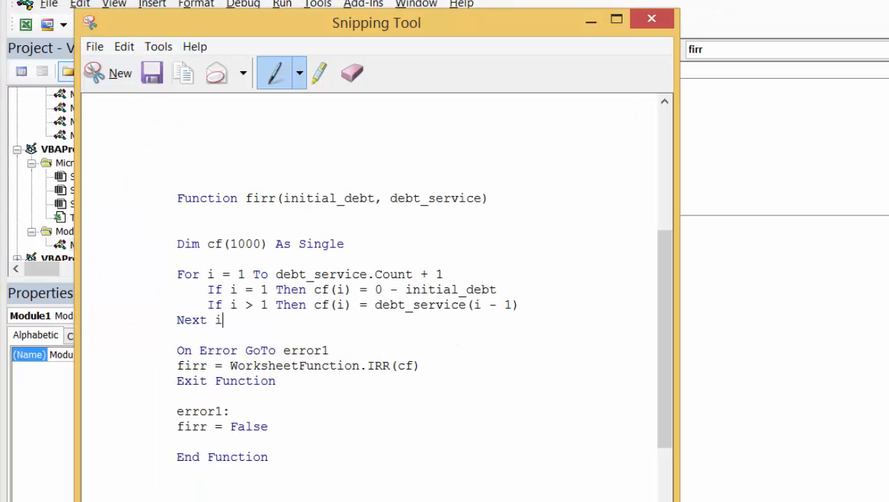
Paste the firr code snip at C2 of the blank worksheet and shrink the picture to cover about B3:H19.
left_click(249, 501)
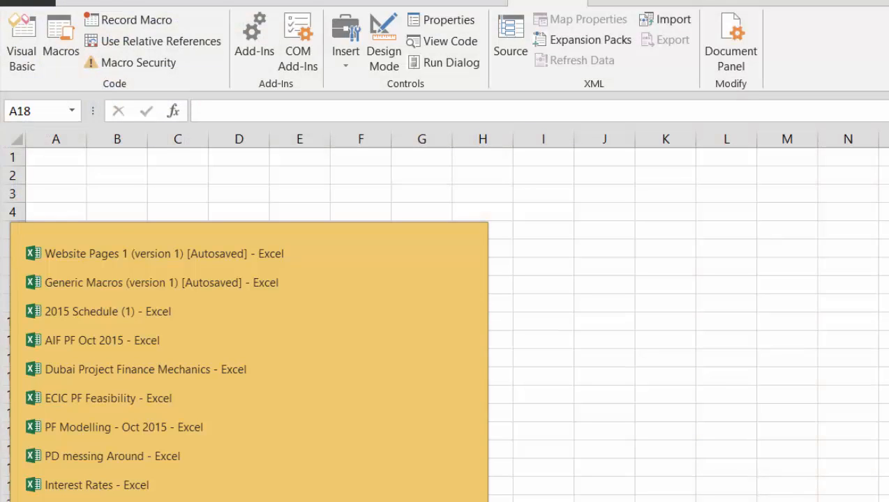
left_click(249, 501)
left_click(285, 212)
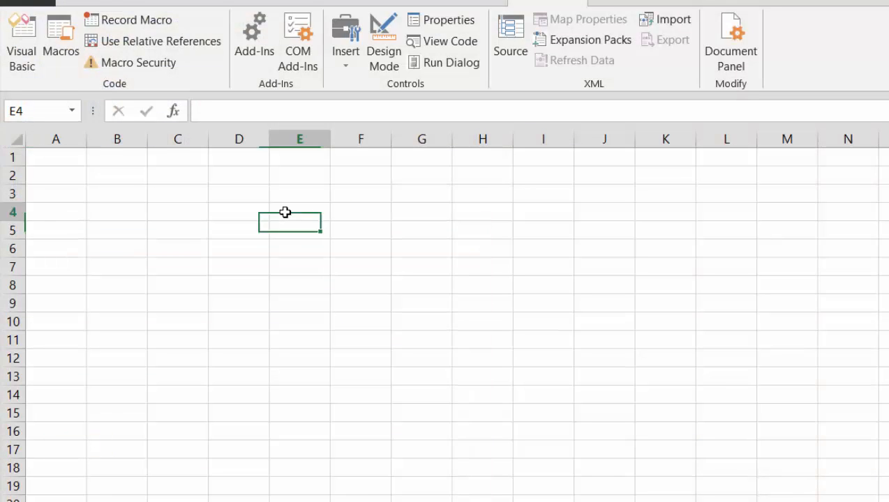
key("Up")
key("Up")
key("Left")
key("Left")
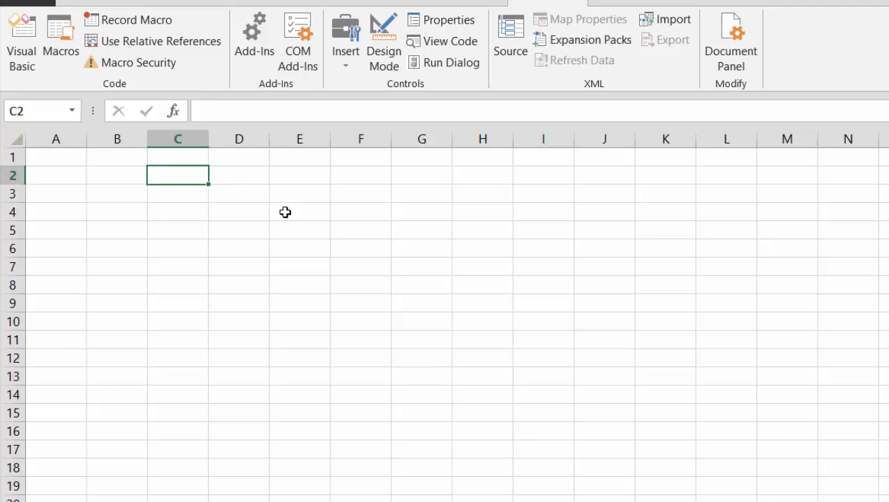
key("ctrl+v")
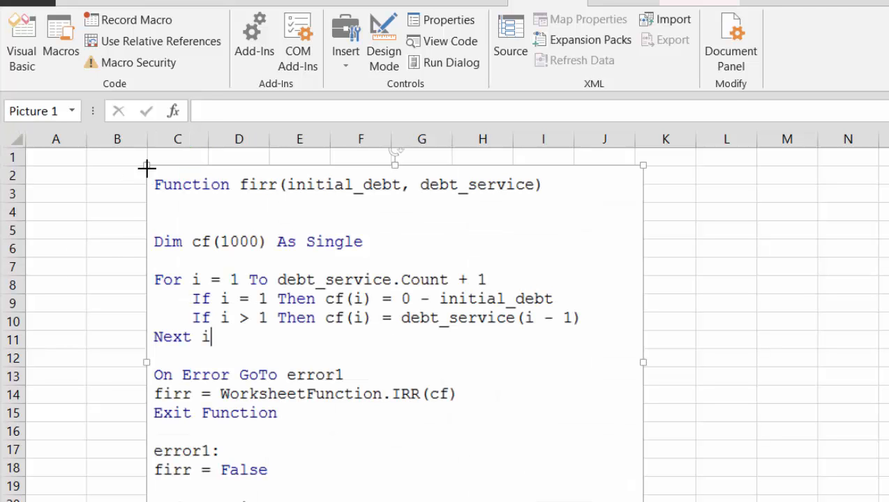
left_click_drag(147, 167, 174, 272)
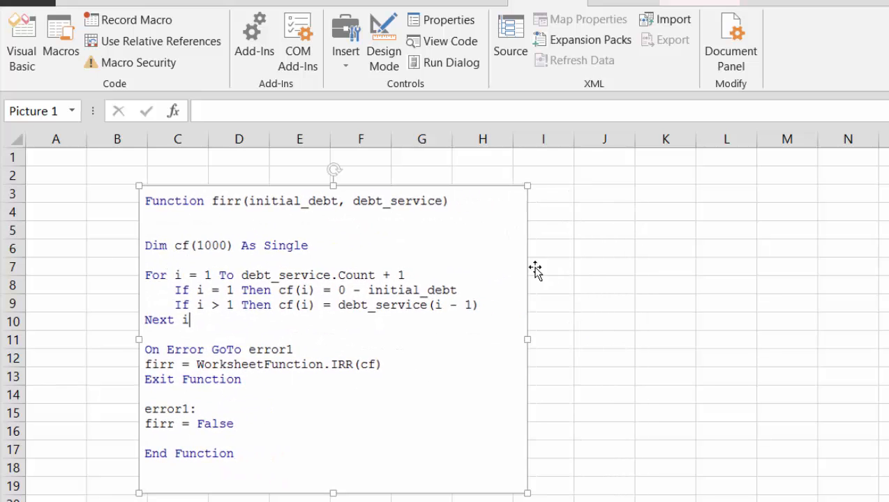
Deselect the picture and review the firr code, including its cash flow loop and the WorksheetFunction.IRR line.
left_click(583, 280)
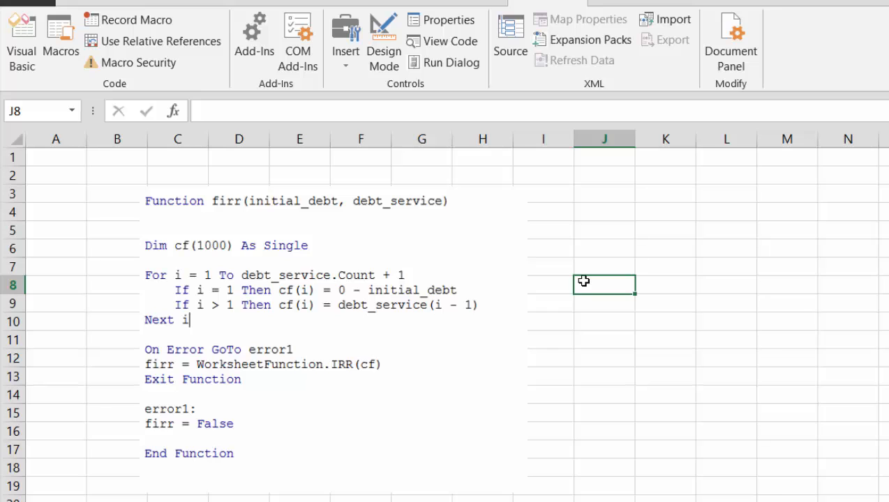
key("Left")
key("Left")
key("Left")
key("Left")
key("Left")
key("Left")
key("Left")
key("Left")
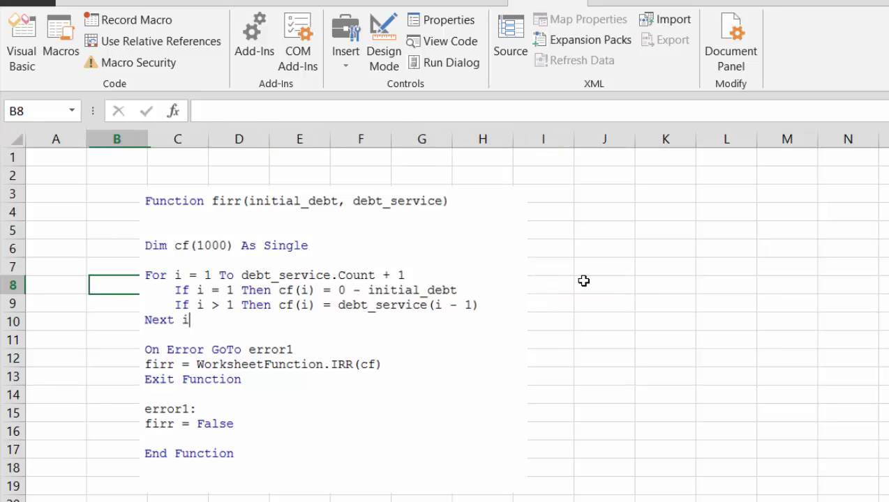
key("Left")
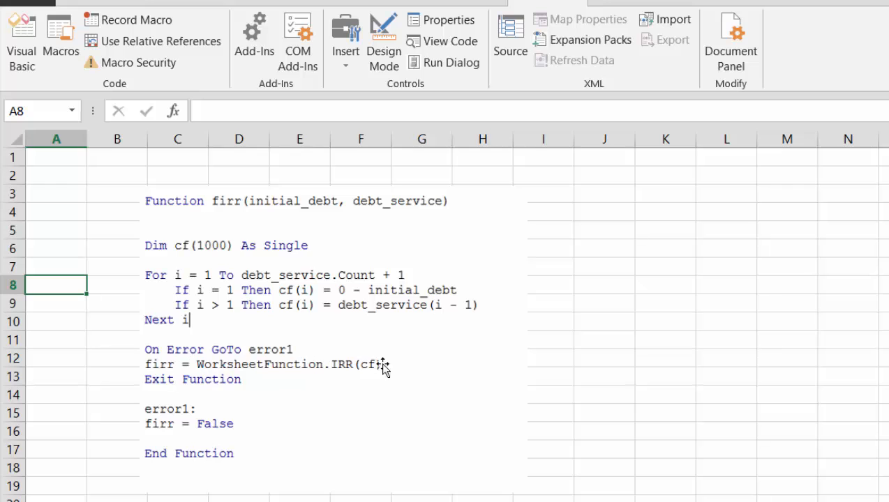
Return to the model sheet and enter the label Test of Balance in C128, below Forward IRR.
left_click(299, 501)
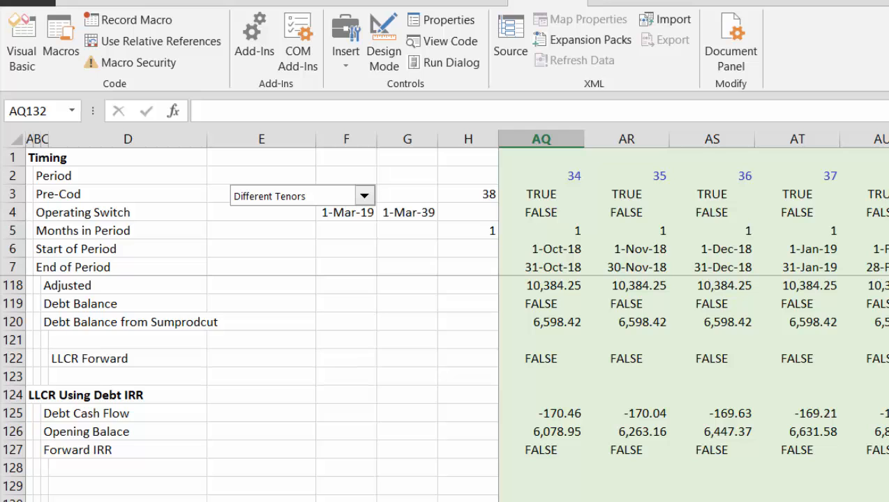
key("Up")
key("Up")
key("Up")
key("Up")
key("Up")
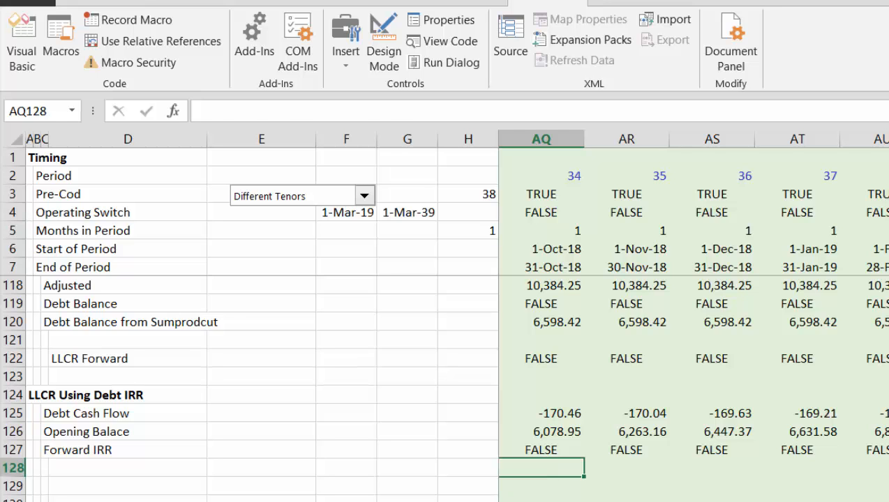
key("ctrl+Right")
key("Left")
key("Left")
key("Left")
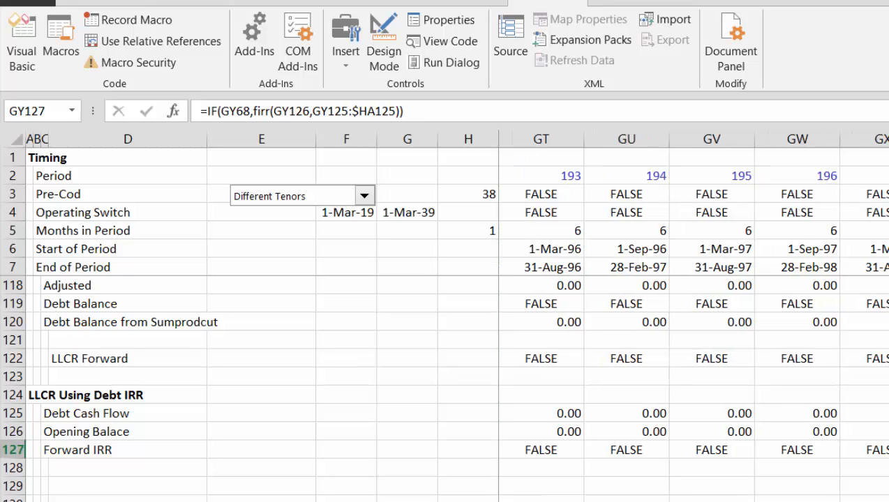
key("Home")
key("Left")
key("Left")
key("Left")
key("Left")
key("Left")
key("Left")
key("Left")
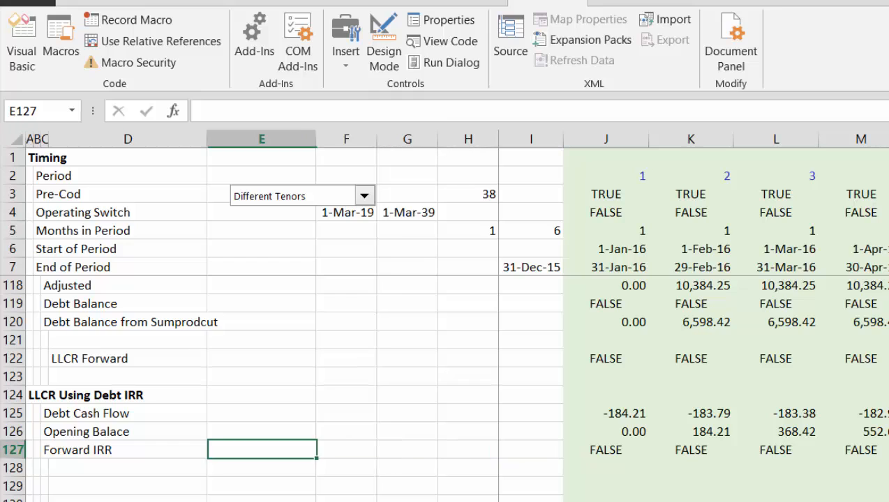
key("Down")
key("Right")
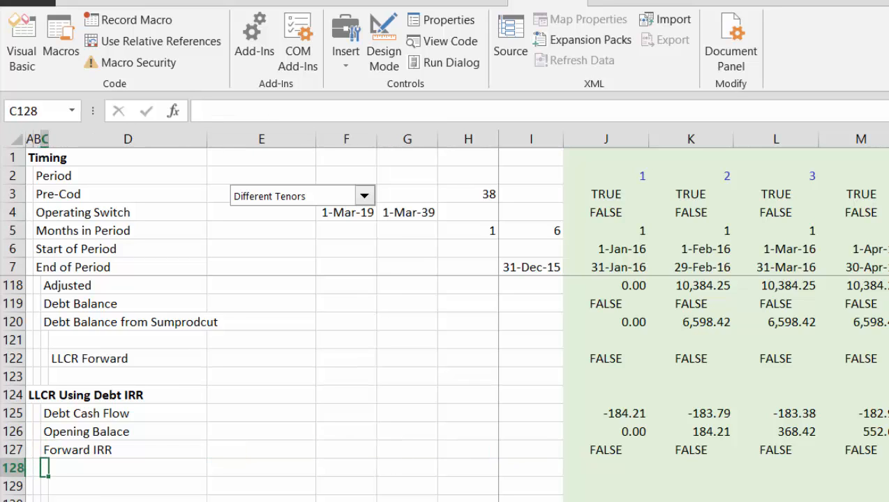
key("F2")
type("Test")
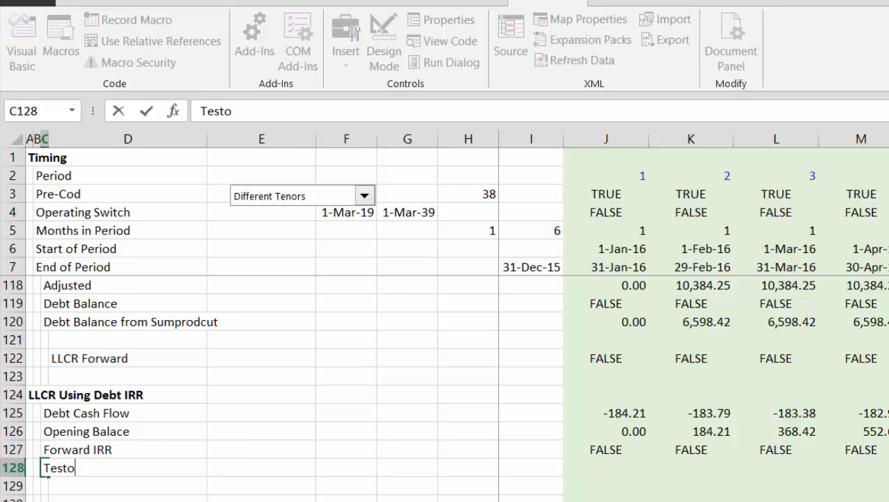
type(" of Balance")
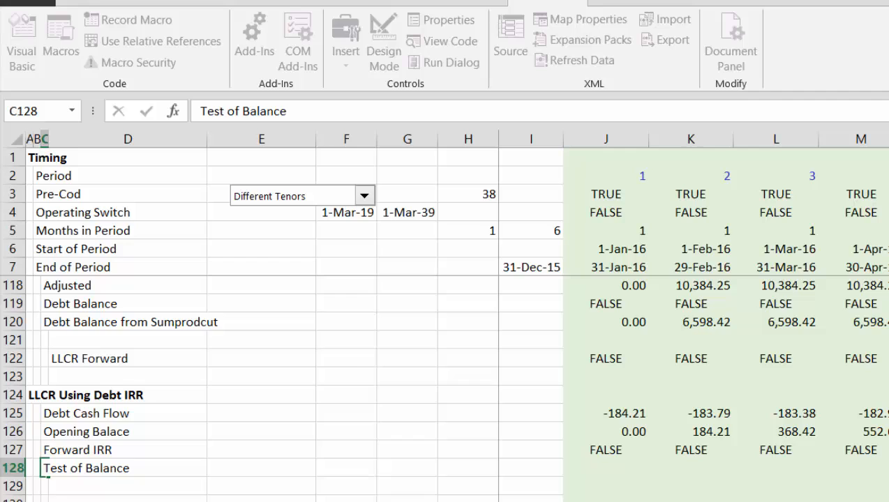
key("Return")
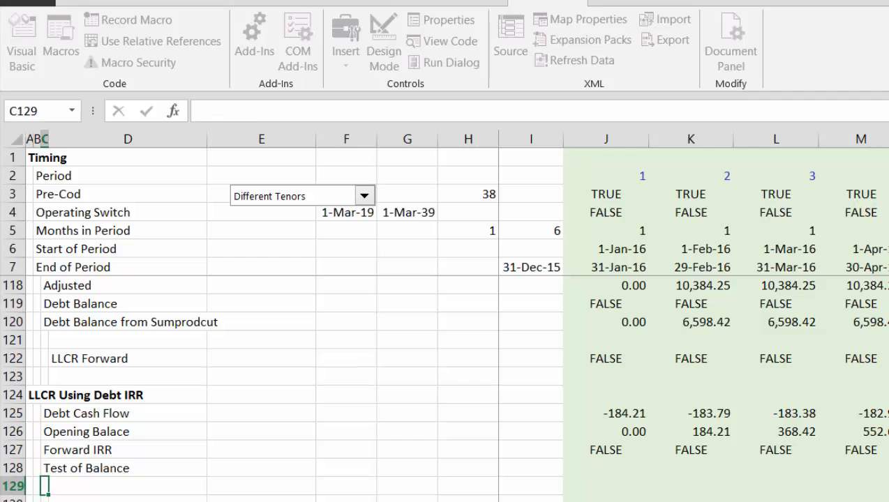
Start an IF formula in J128 of the Test of Balance row, using Debt 2's repayment switch in J68 as the logical test.
key("Right")
key("Right")
key("Right")
key("Right")
key("Right")
key("Up")
key("Right")
key("Right")
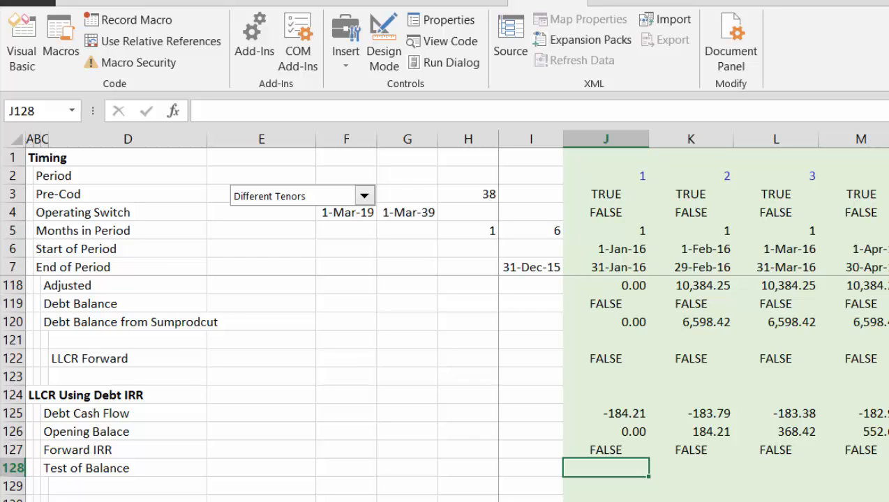
type("=if(")
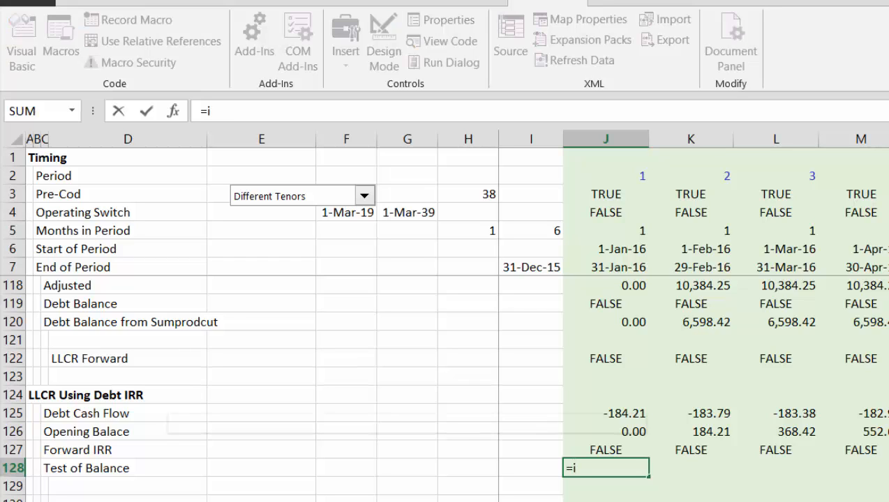
key("Up")
key("Up")
key("Up")
key("Up")
key("Up")
key("Up")
key("Up")
key("Up")
key("Up")
key("Up")
key("Up")
key("Up")
key("Up")
key("Up")
key("Up")
key("Up")
key("Up")
key("Up")
key("Up")
key("Up")
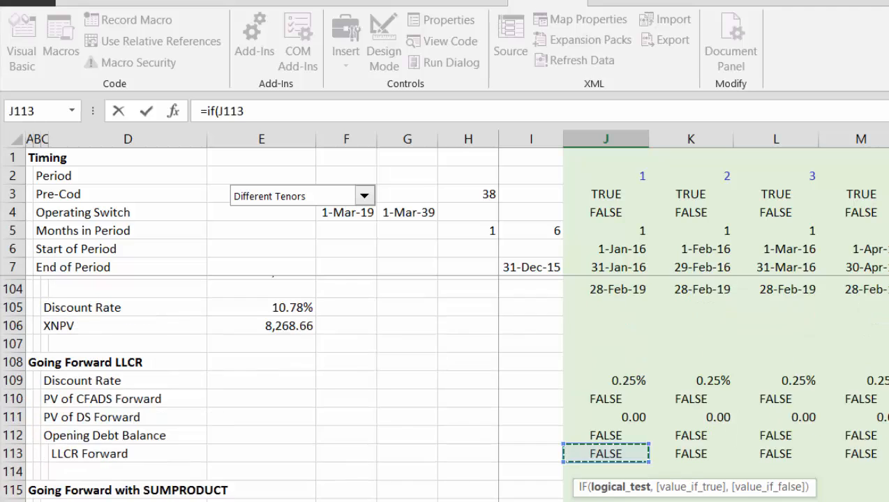
key("Up")
key("Up")
key("Up")
key("Up")
key("Up")
key("Up")
key("Up")
key("Up")
key("Up")
key("Up")
key("Up")
key("Up")
key("Up")
key("Up")
key("Up")
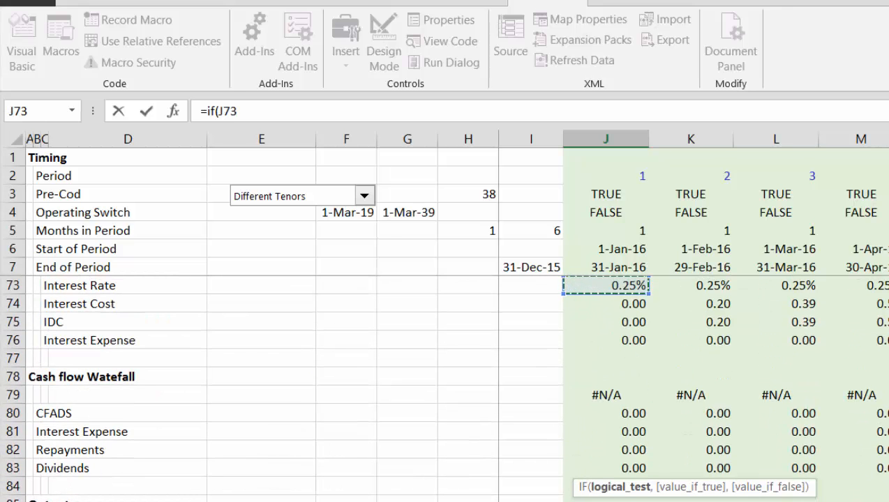
key("Up")
key("Up")
key("Up")
key("Up")
key("Up")
key("Up")
key("Up")
key("Up")
key("Up")
key("Up")
key("Up")
key("Up")
key("Up")
key("Up")
key("Up")
key("Up")
key("Up")
key("Up")
key("Up")
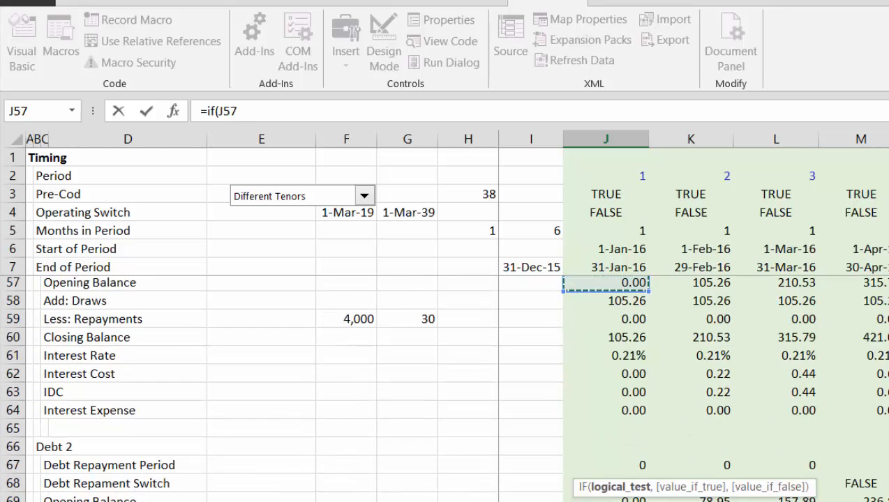
key("Down")
key("Down")
key("Down")
key("Down")
key("Down")
key("Down")
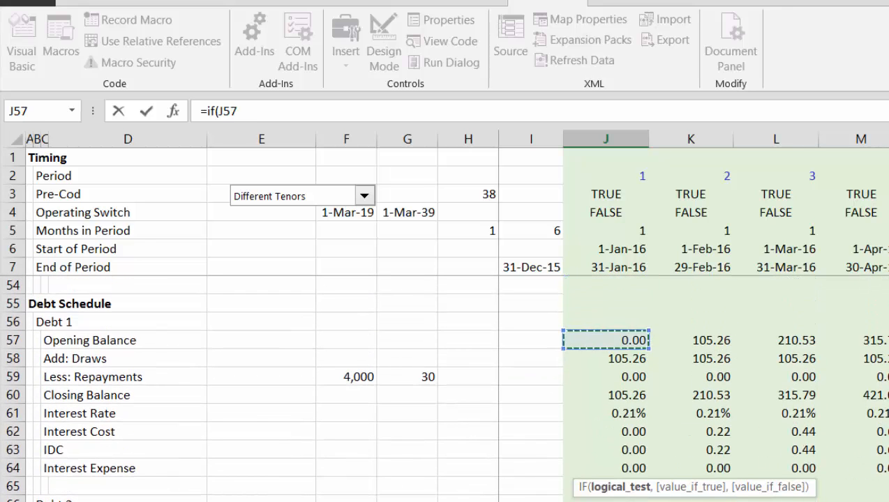
key("Down")
key("Down")
key("Down")
key("Down")
key("Down")
key("Down")
key("Down")
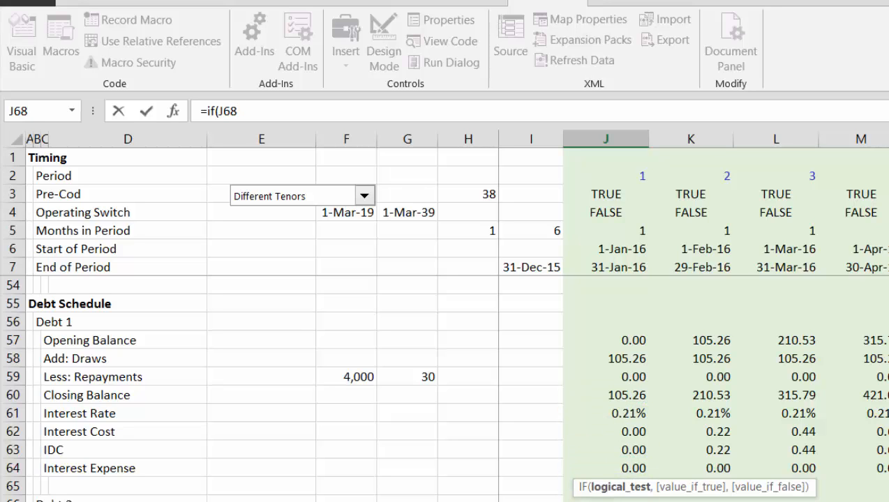
key("Return")
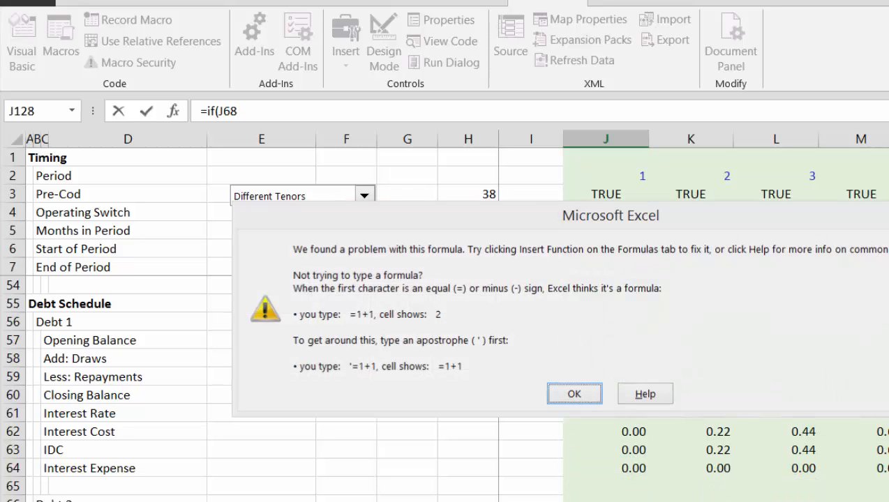
key("Return")
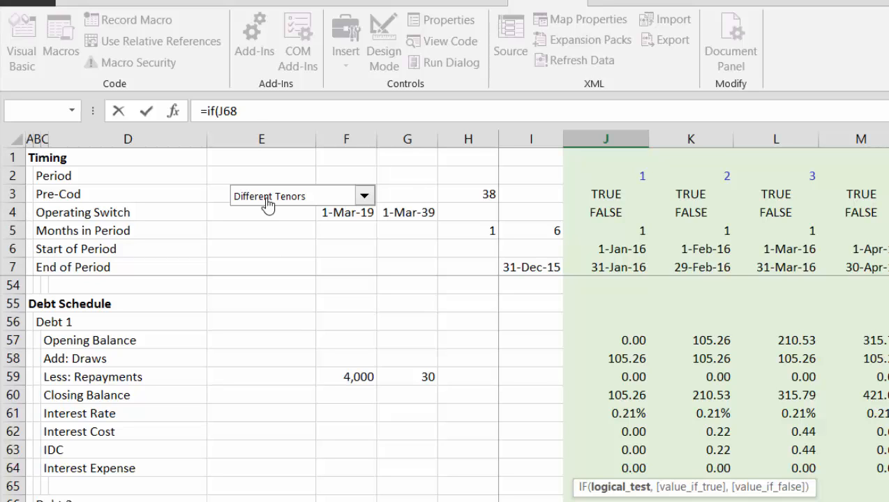
left_click(253, 111)
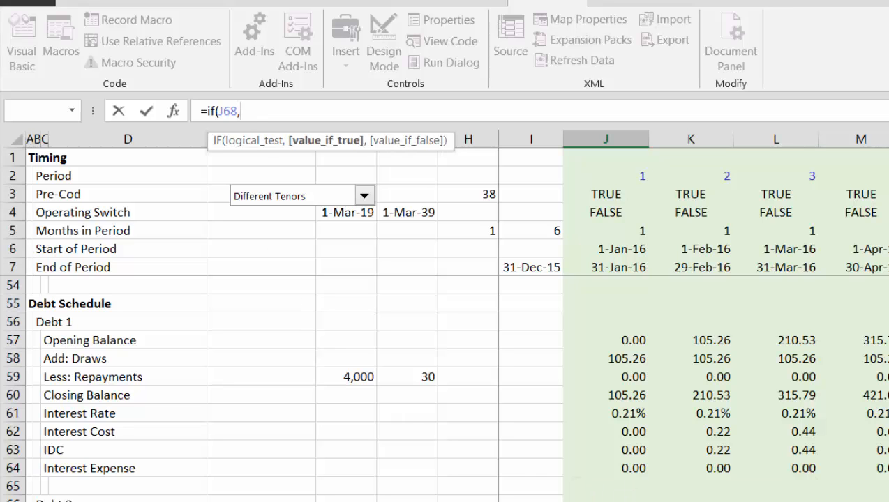
Nest an NPV function as the IF formula's value if true, with the Forward IRR in J127 as its rate.
key("Down")
key("Page_Down")
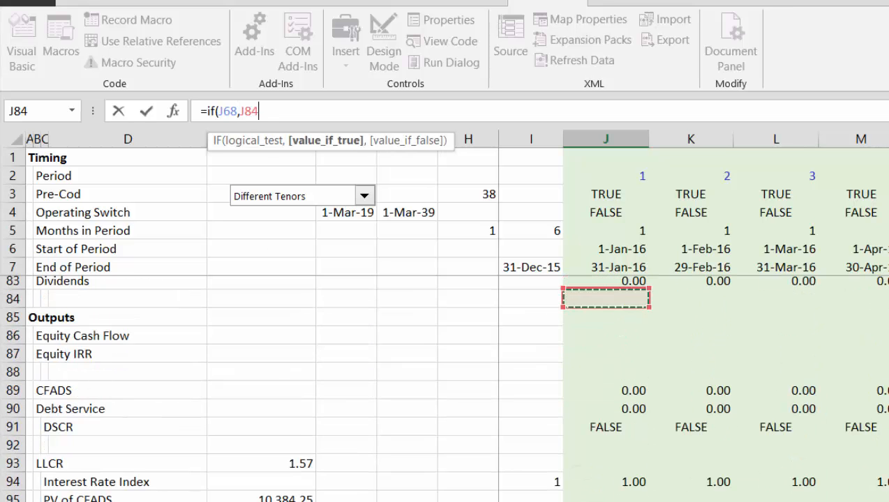
key("Page_Down")
key("Page_Down")
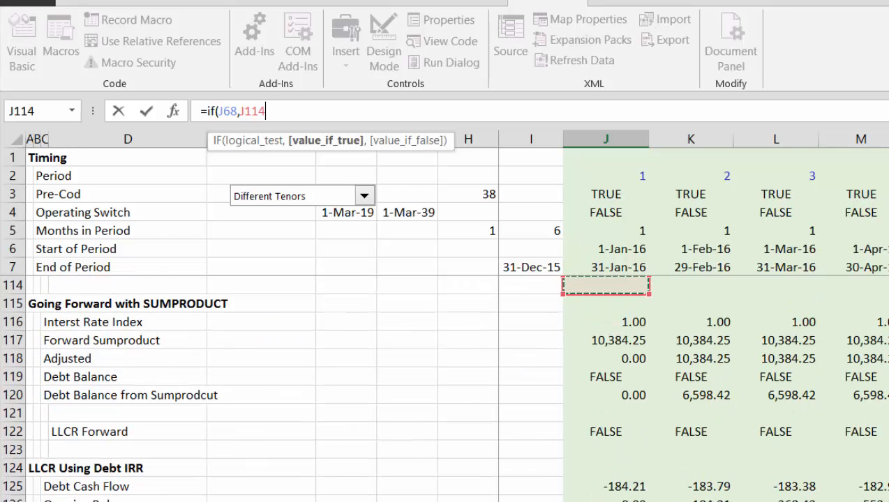
key("Up")
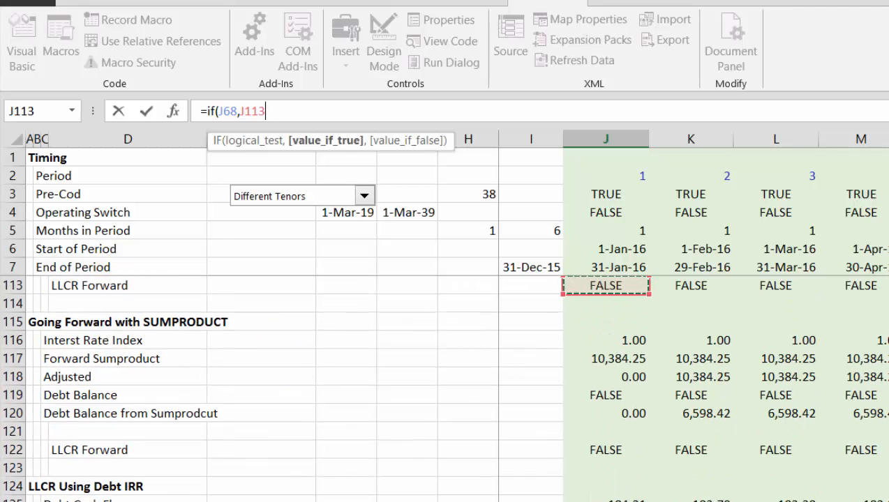
key("BackSpace")
key("BackSpace")
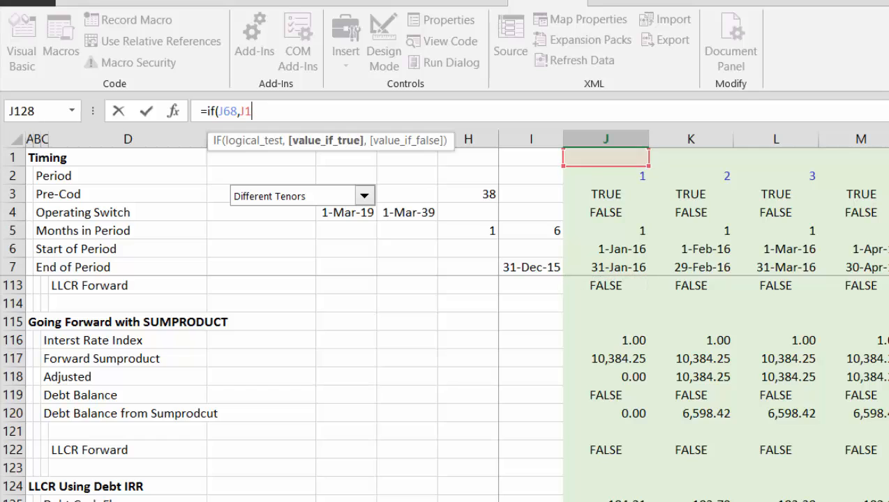
type("npv(")
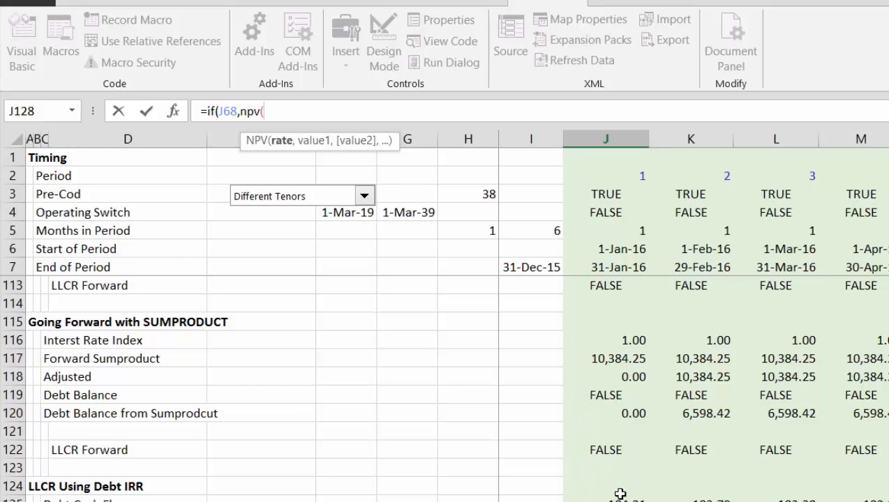
left_click(604, 378)
key("Down")
key("Down")
key("Down")
key("Down")
key("Down")
key("Down")
key("Down")
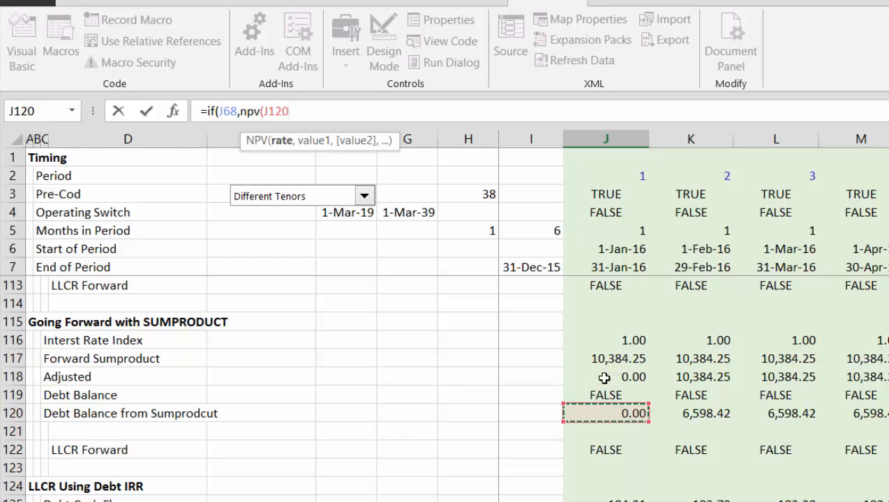
key("Down")
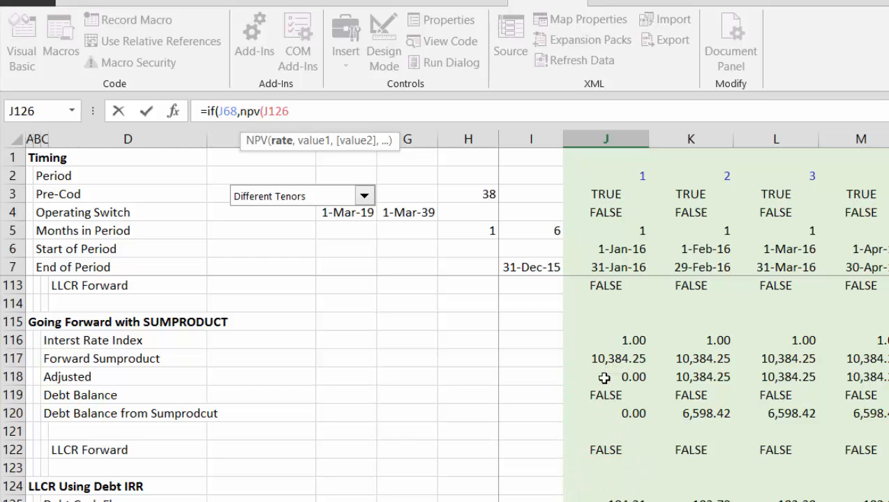
key("Up")
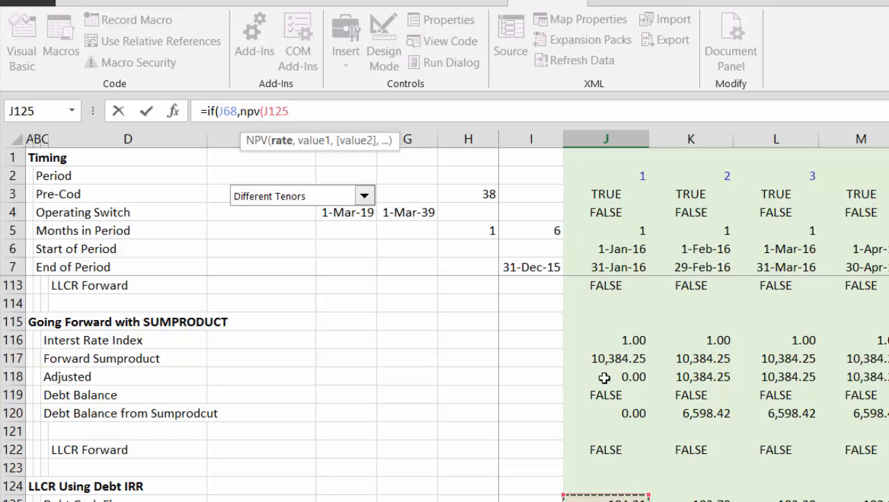
key("BackSpace")
key("BackSpace")
key("BackSpace")
key("BackSpace")
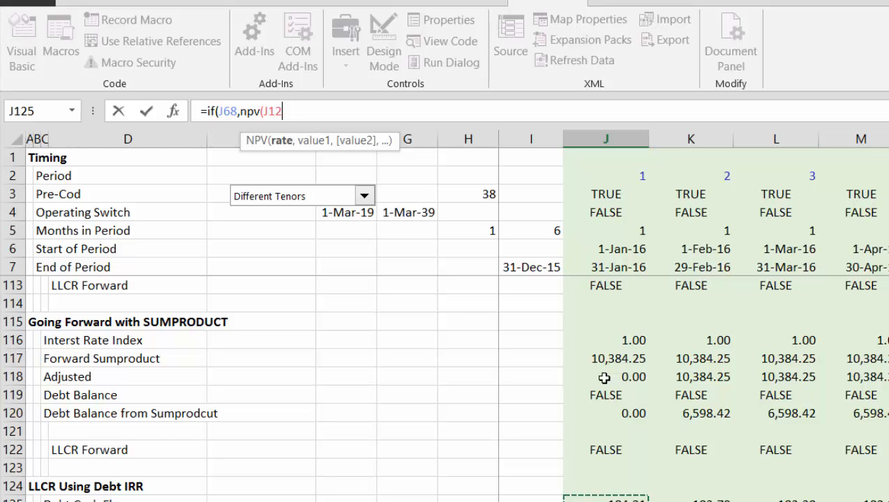
type("J")
key("Up")
type(",")
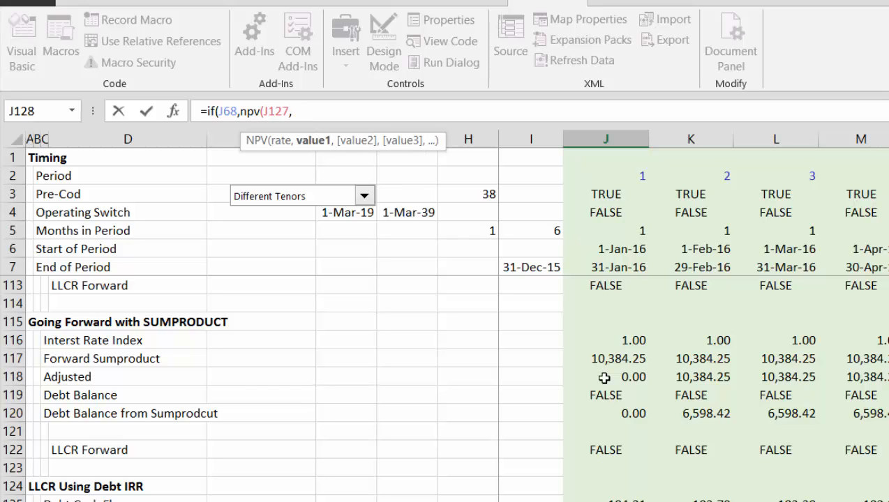
Complete the NPV with the opening balance range J126:$HA126, enter the formula, and fill it across row 128.
key("Up")
key("Up")
key("Up")
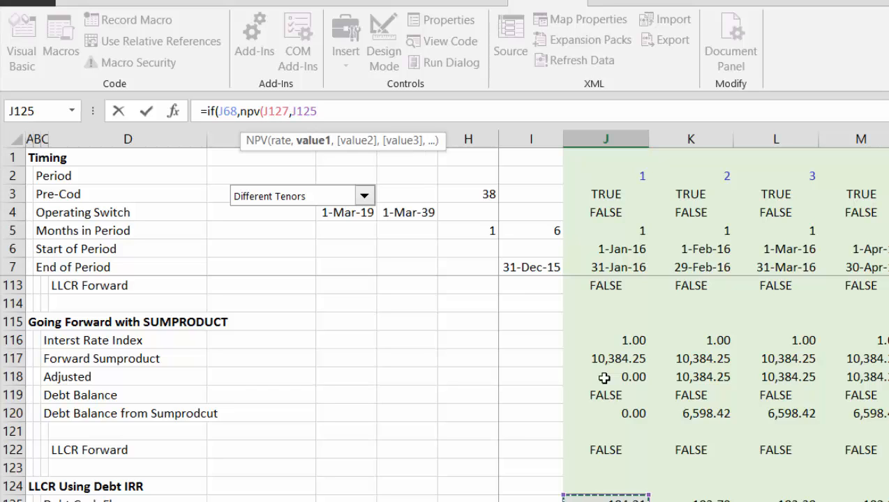
key("Down")
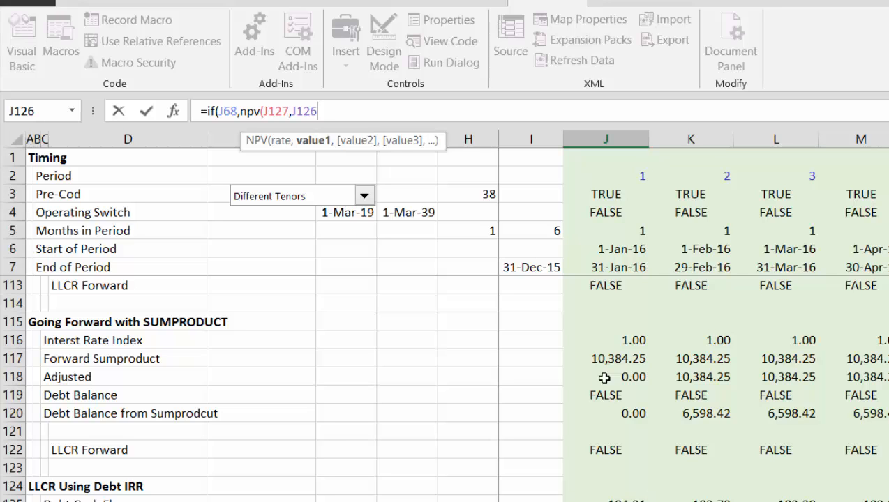
key("ctrl+shift+Right")
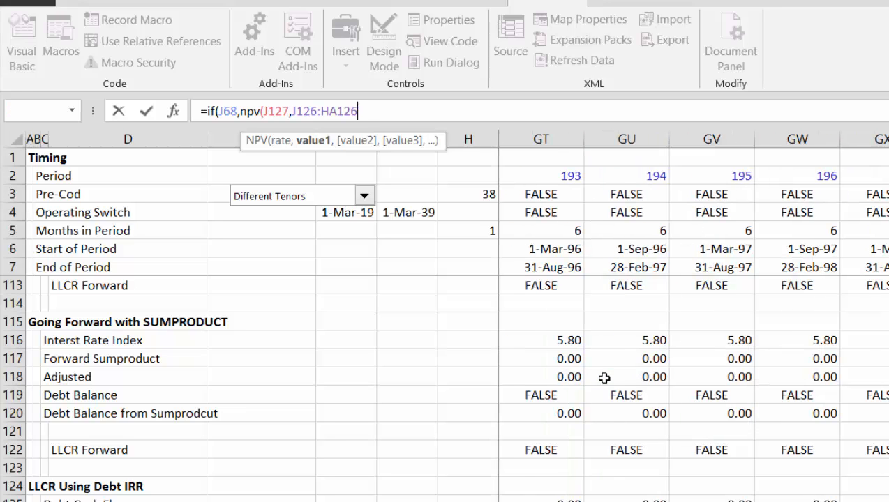
left_click(334, 114)
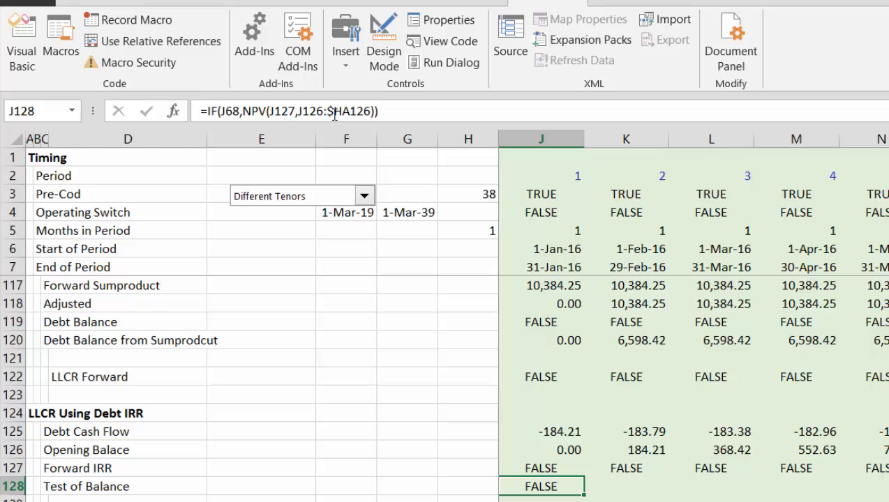
key("ctrl+shift+Right")
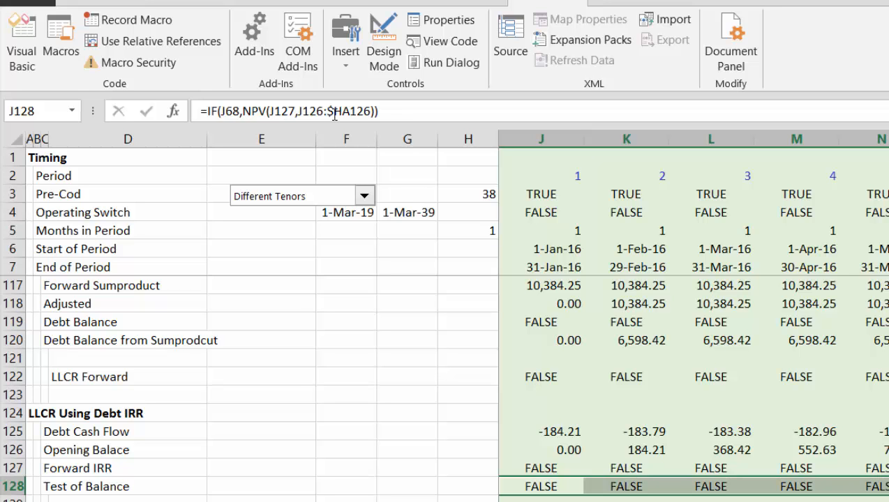
Format the Test of Balance values from AV128 to the end of the row with thousands separators and two decimals.
key("Right")
key("Right")
key("Right")
key("Right")
key("Right")
key("Right")
key("Right")
key("Right")
key("Right")
key("Right")
key("Right")
key("Right")
key("Right")
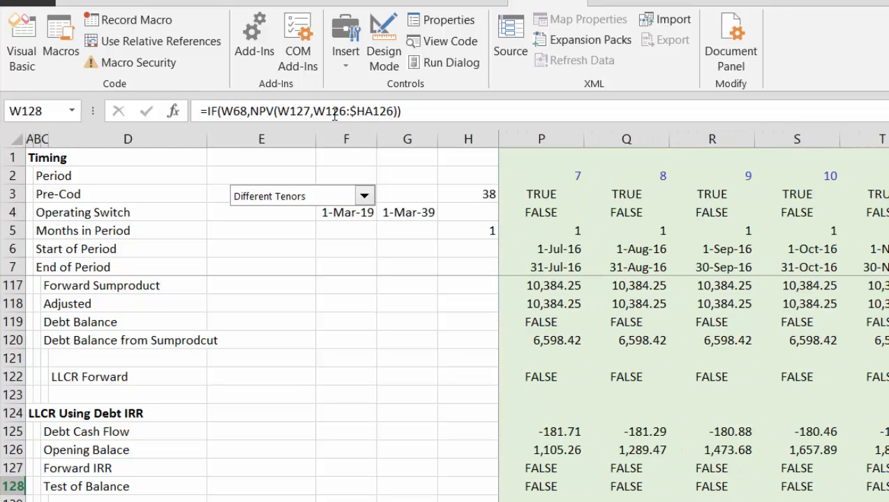
key("Right")
key("Right")
key("Right")
key("Right")
key("Right")
key("Right")
key("Right")
key("Right")
key("Right")
key("Right")
key("Right")
key("Right")
key("Right")
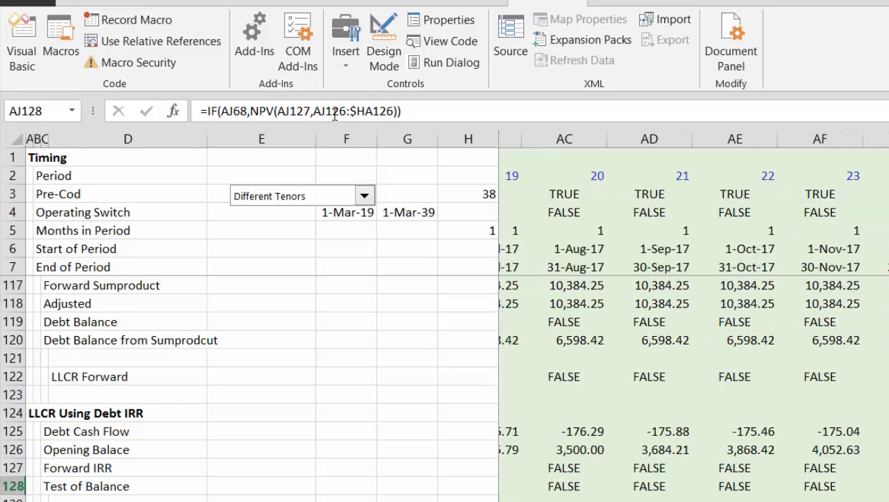
key("Right")
key("Right")
key("Right")
key("Right")
key("Right")
key("Right")
key("Right")
key("Right")
key("Right")
key("Right")
key("Right")
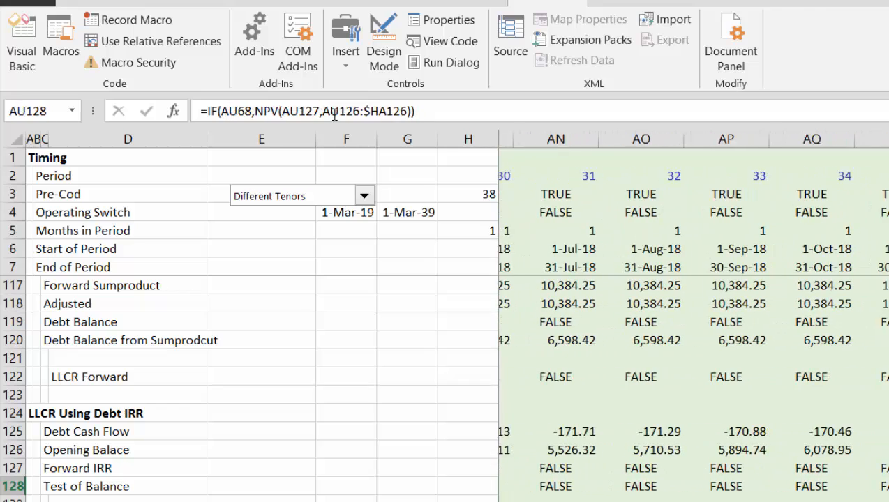
key("Right")
key("Right")
key("Right")
key("Left")
key("Left")
key("Left")
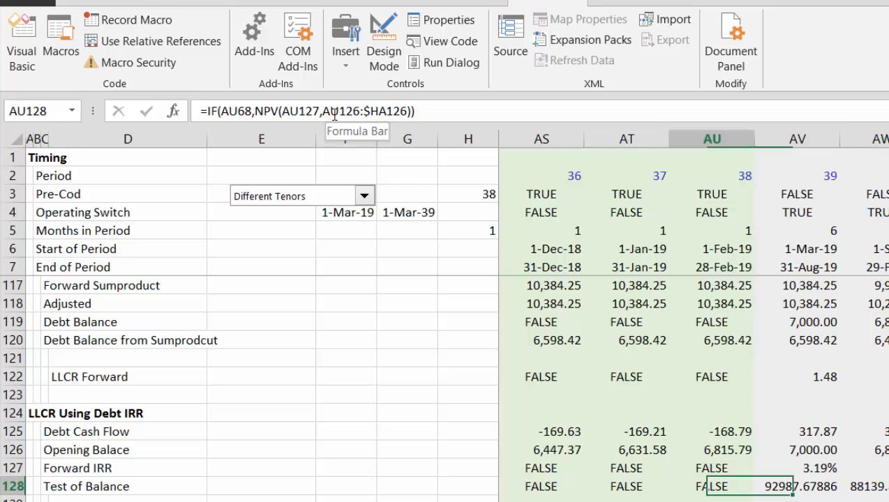
key("Right")
key("ctrl+shift+Right")
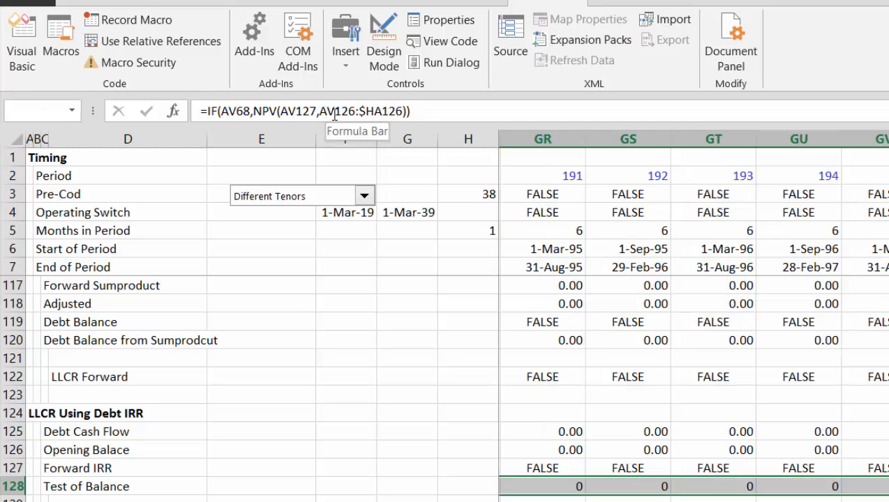
key("ctrl+shift+Left")
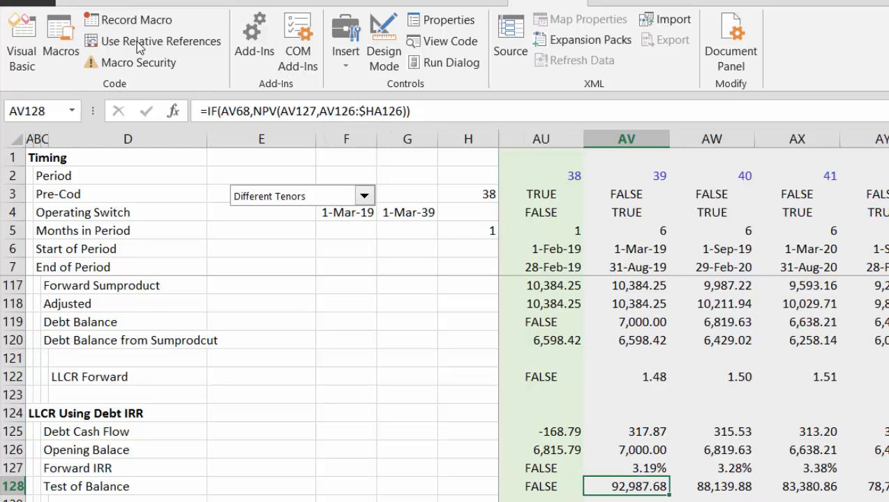
Switch the scenario from Different Tenors to Equal Interest Rates to test the balance under a constant rate.
left_click(363, 196)
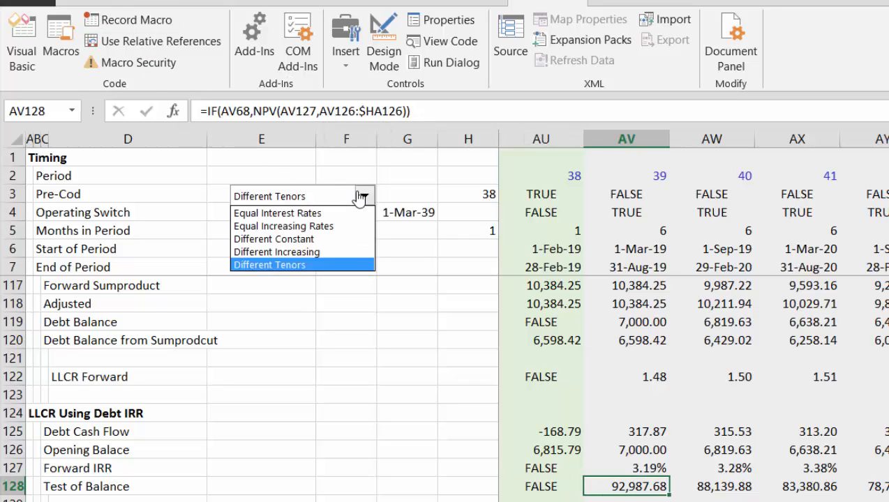
key("Up")
key("Up")
key("Up")
key("Up")
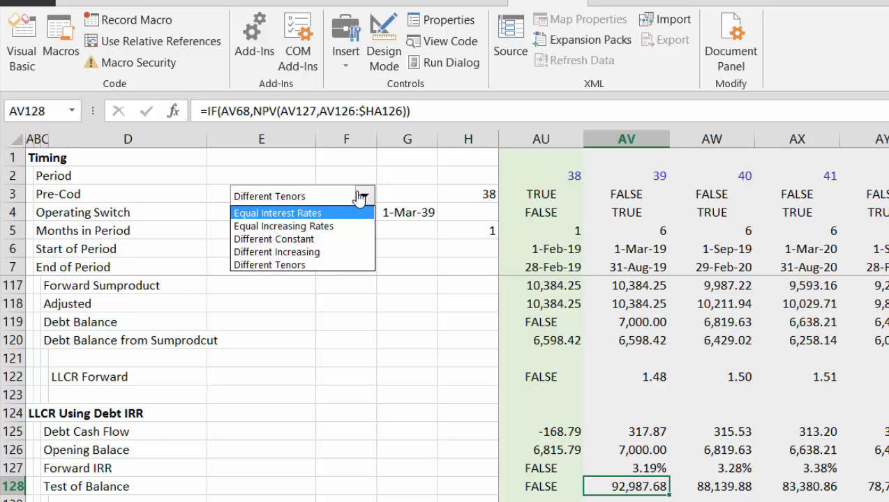
key("Escape")
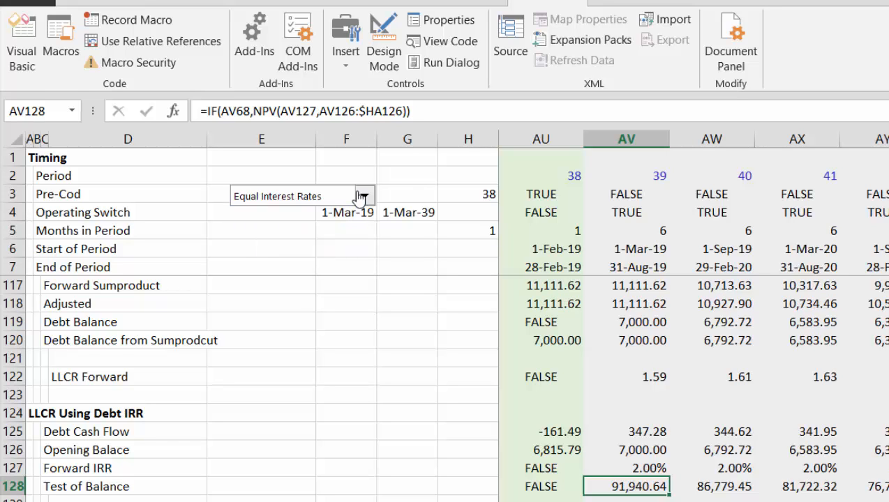
key("Down")
key("Up")
Review the ranges referenced by the NPV formula in the Test of Balance row, in cells AV128 and K128.
key("F2")
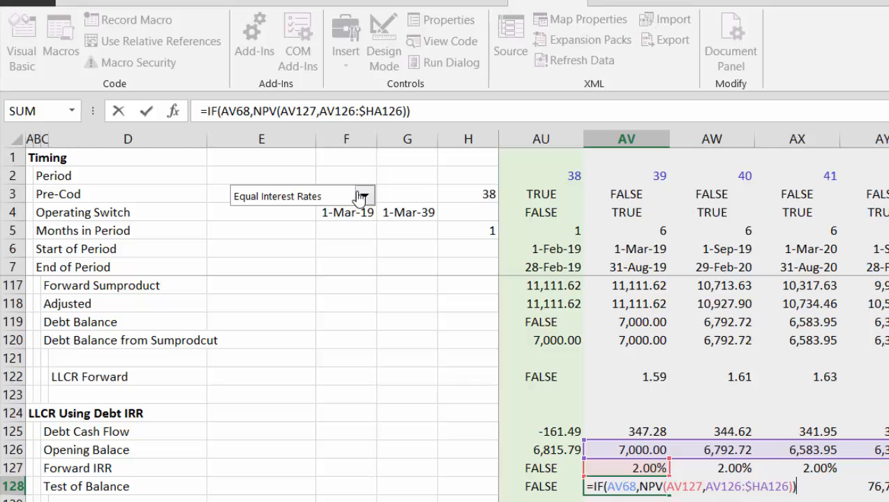
key("Return")
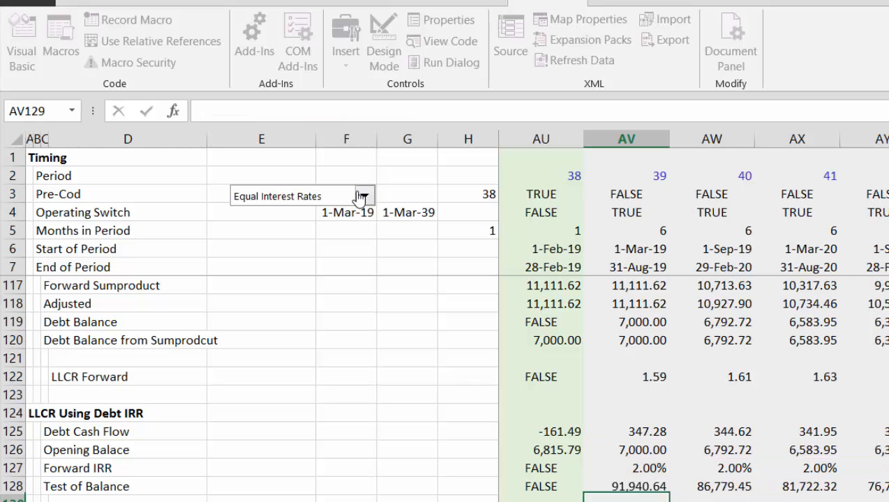
key("Left")
key("Up")
key("ctrl+Left")
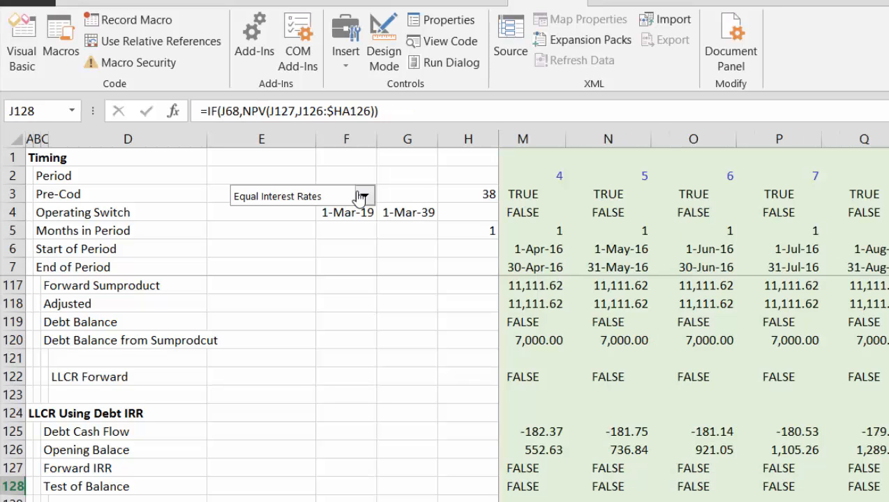
key("Right")
key("F2")
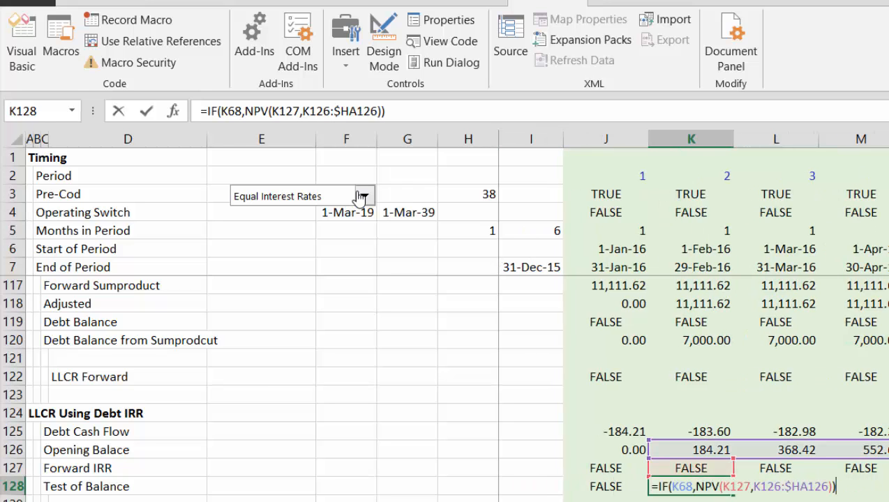
key("Escape")
key("Left")
key("Left")
key("Right")
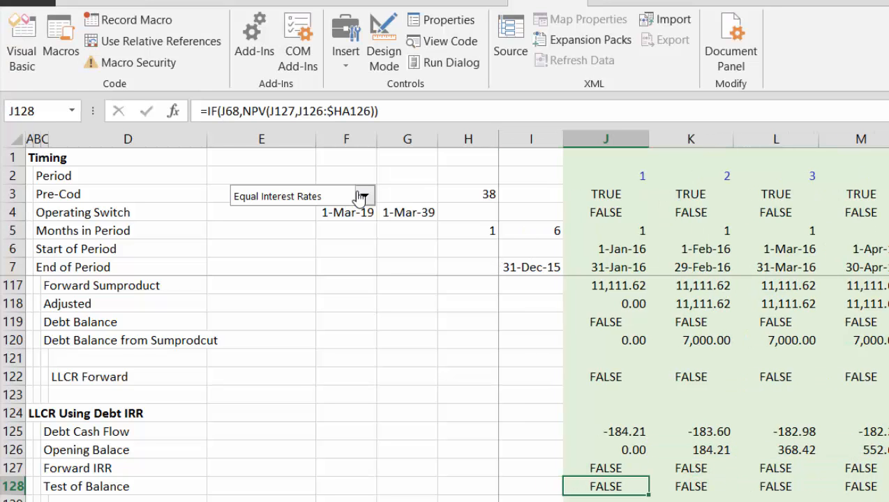
Change the NPV range in J128 to the Debt Cash Flow row, J125:$HA125, and fill the formula across row 128.
key("F2")
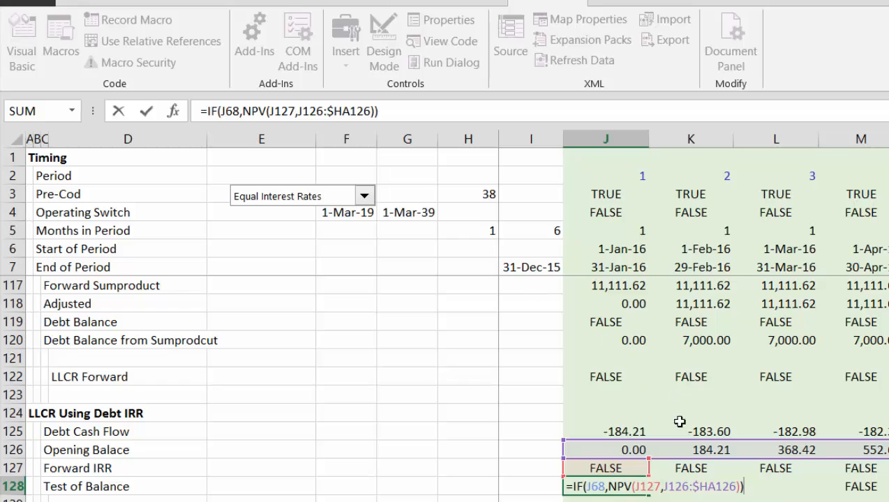
left_click_drag(682, 442, 691, 434)
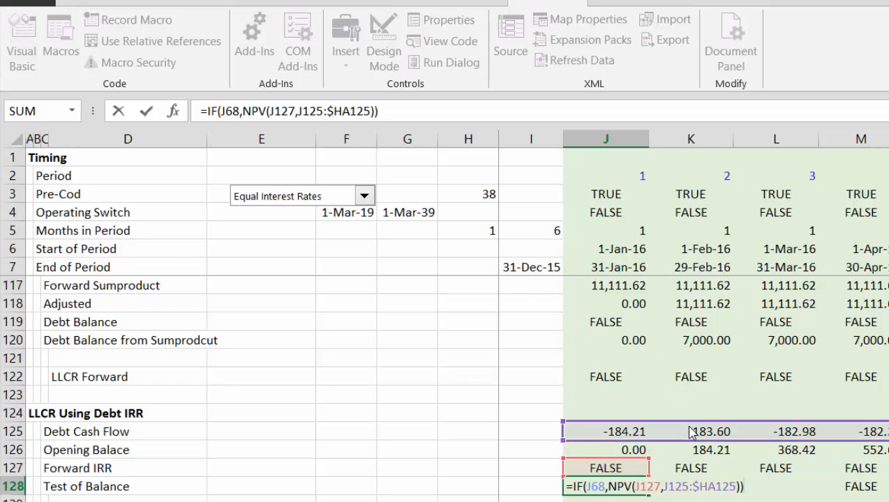
key("Return")
key("Down")
key("Down")
key("Up")
key("Up")
key("Up")
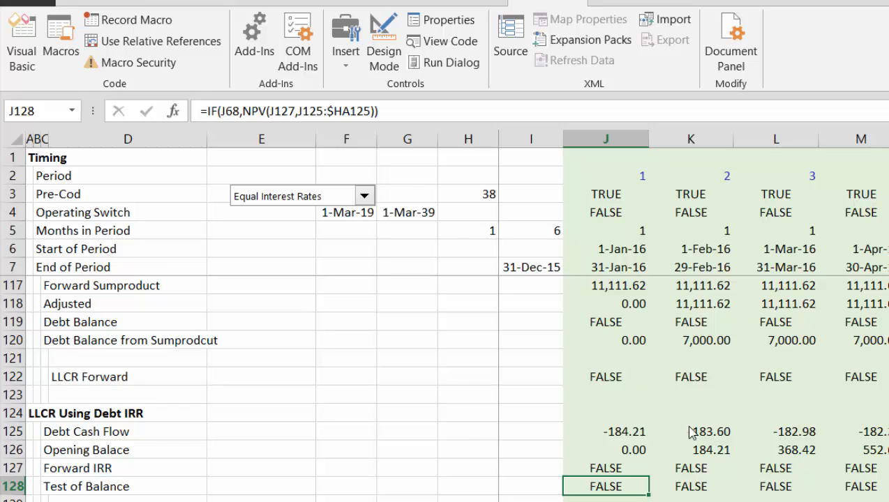
key("ctrl+shift+r")
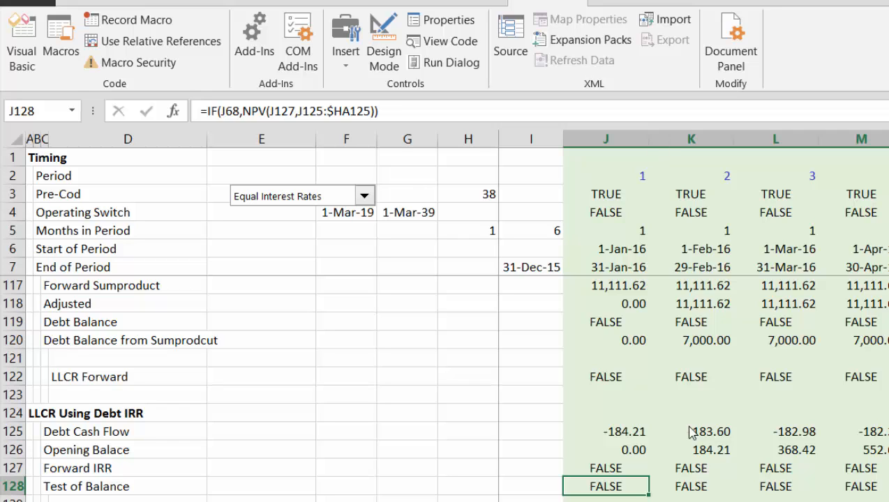
Reapply the thousands-separator, two-decimal format to the Test of Balance values from AV128 to the end of the row.
key("Right")
key("Right")
key("Right")
key("Right")
key("Right")
key("Right")
key("Right")
key("Right")
key("Right")
key("Right")
key("Right")
key("Right")
key("Right")
key("Right")
key("Right")
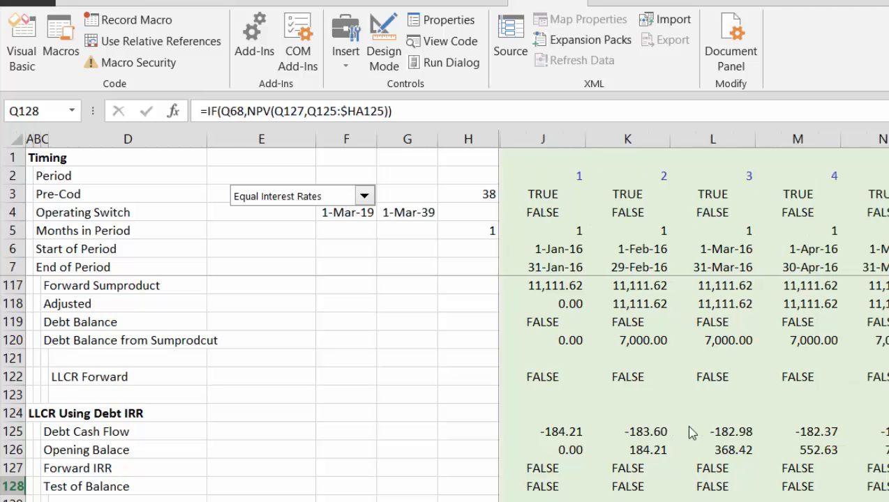
key("Right")
key("Right")
key("Right")
key("Right")
key("Right")
key("Right")
key("Right")
key("Right")
key("Right")
key("Right")
key("Right")
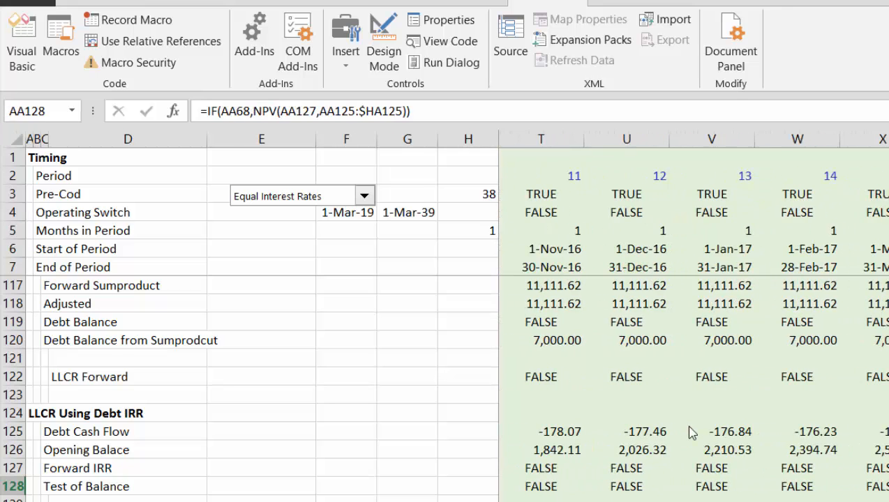
key("Right")
key("Right")
key("Right")
key("Right")
key("Right")
key("Right")
key("Right")
key("Right")
key("Right")
key("Right")
key("Right")
key("Right")
key("Right")
key("Right")
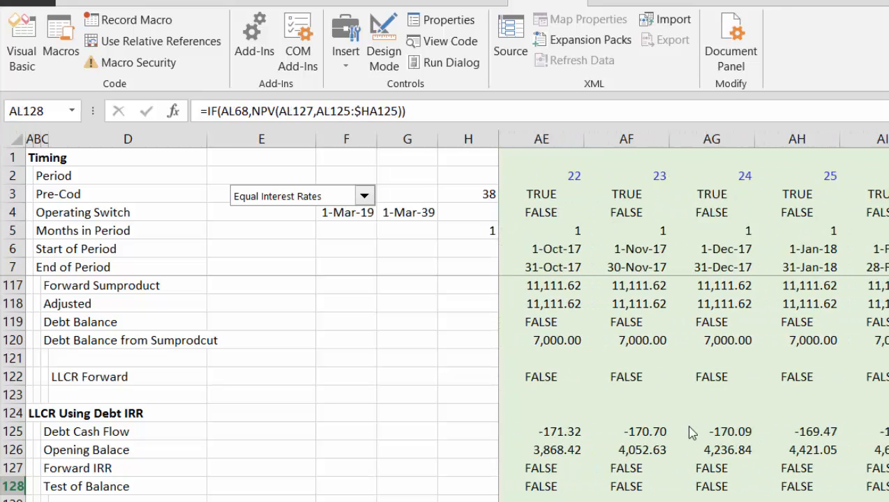
key("Right")
key("Right")
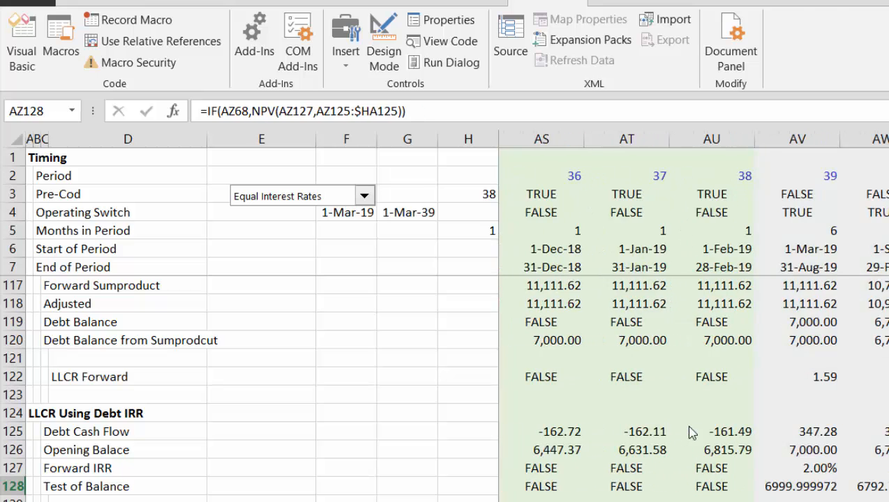
key("Left")
key("Left")
key("Left")
key("Left")
key("Left")
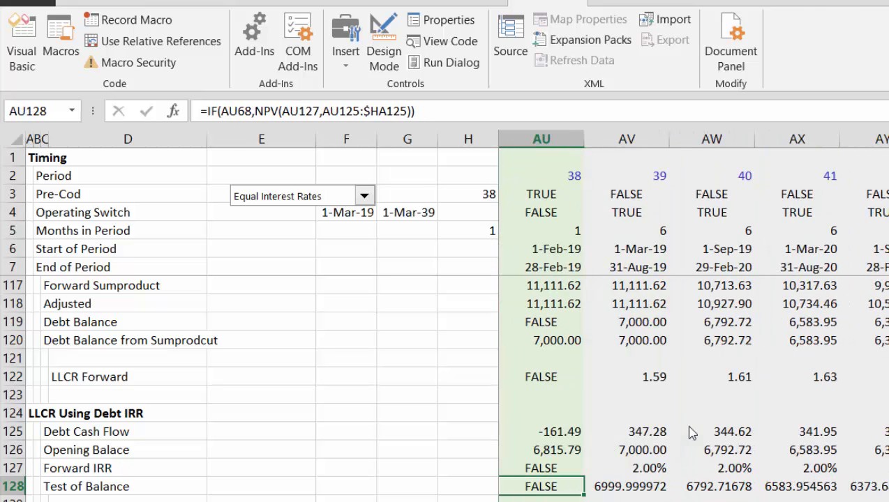
key("Right")
key("ctrl+shift+Right")
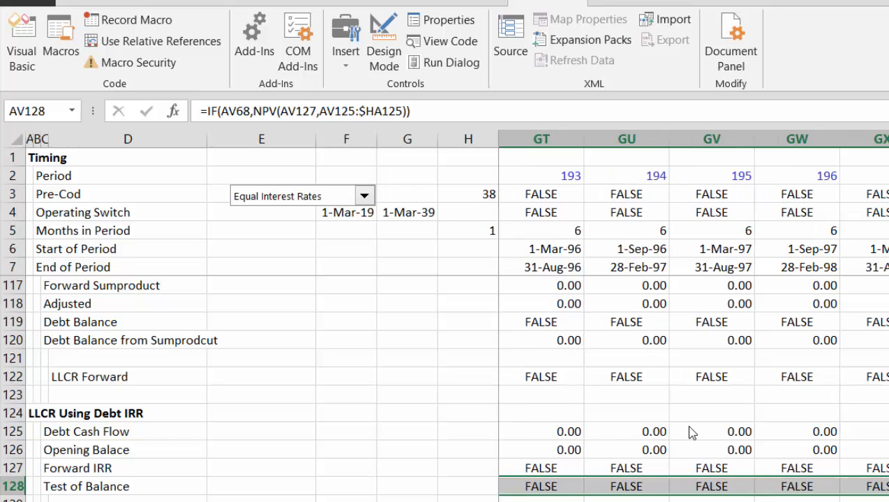
key("Left")
key("Left")
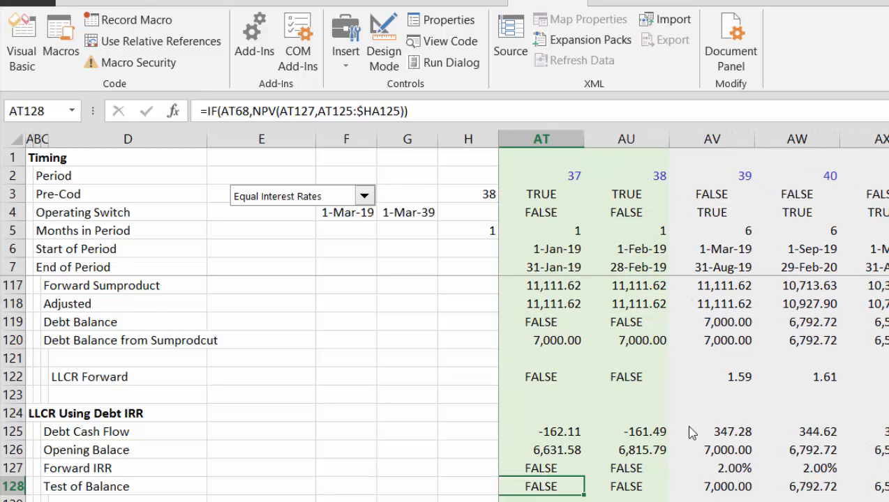
key("Right")
key("Right")
key("Right")
key("Left")
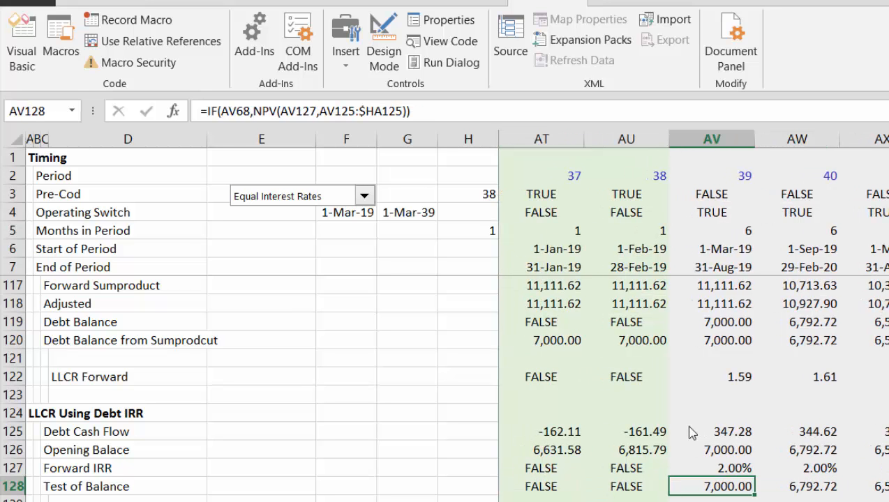
Switch the scenario to Equal Increasing Rates and compare the Test of Balance values with the opening balances.
left_click(364, 196)
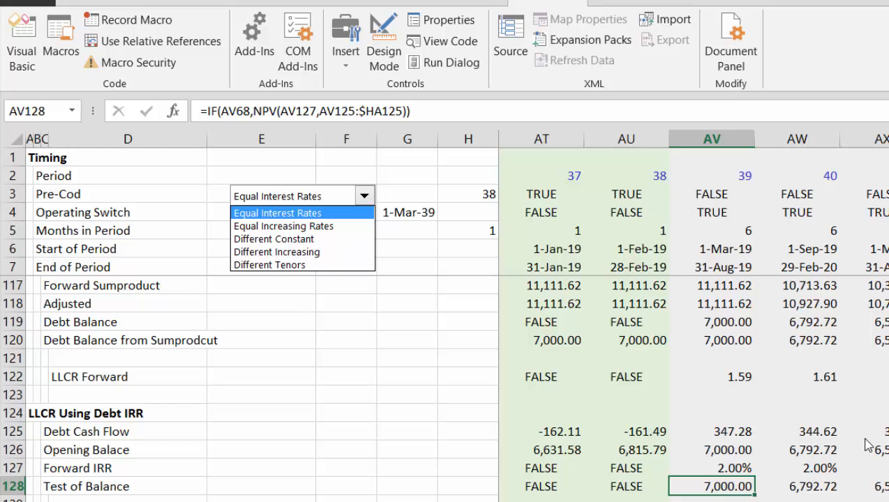
left_click(245, 227)
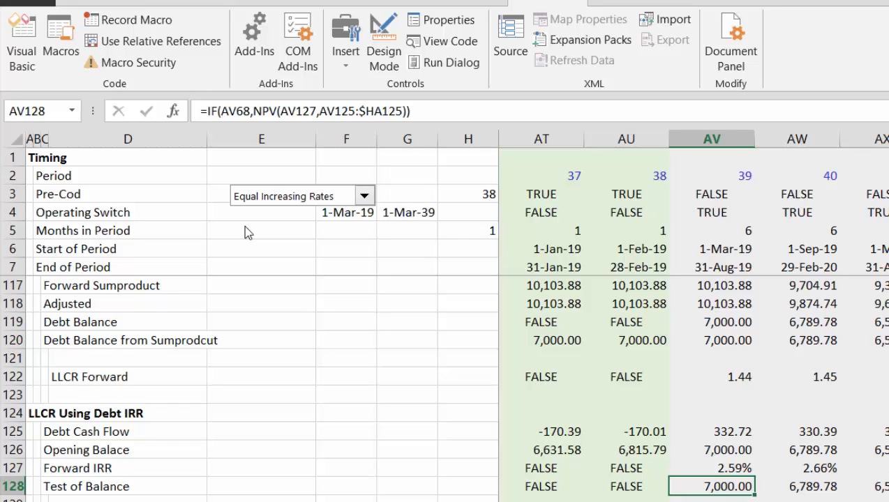
key("Right")
key("Right")
key("Right")
key("Right")
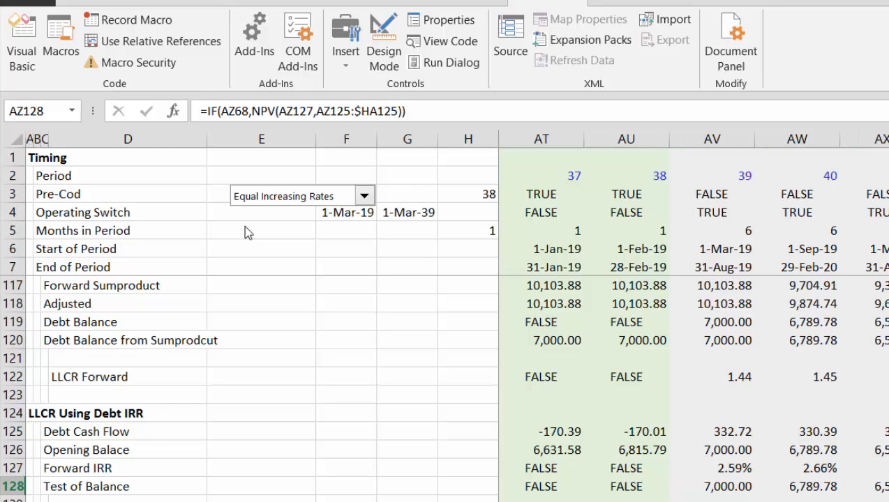
key("Left")
key("Left")
key("Left")
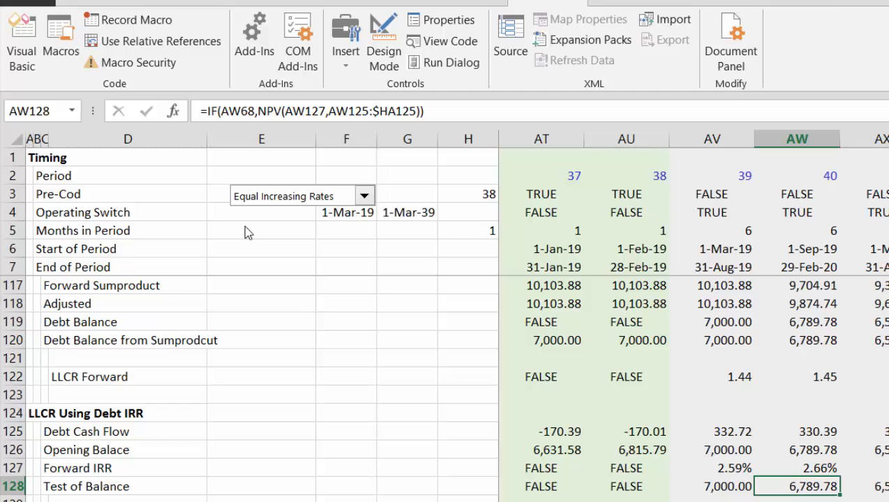
key("Left")
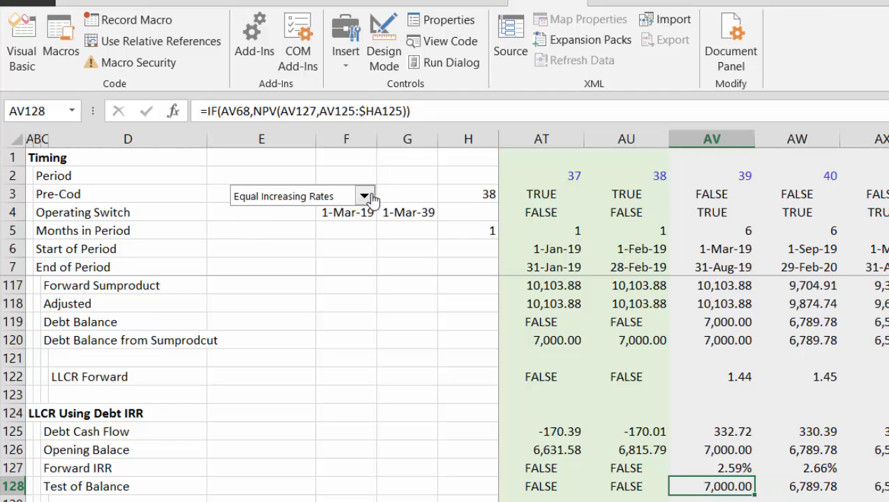
Switch the scenario to Different Constant.
left_click(364, 197)
key("Down")
left_click(372, 197)
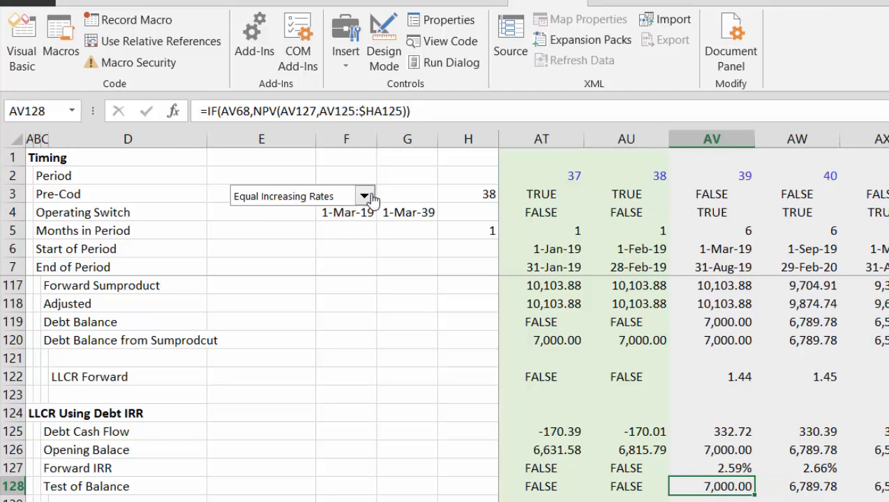
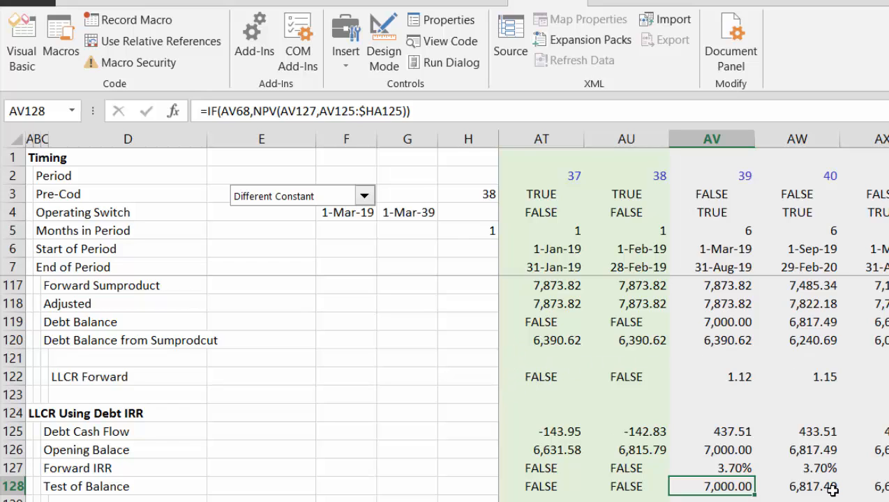
Compare the Test of Balance row with the opening balance row across the first repayment periods under Different Constant.
key("Right")
key("Right")
key("Right")
key("Right")
key("Right")
key("Right")
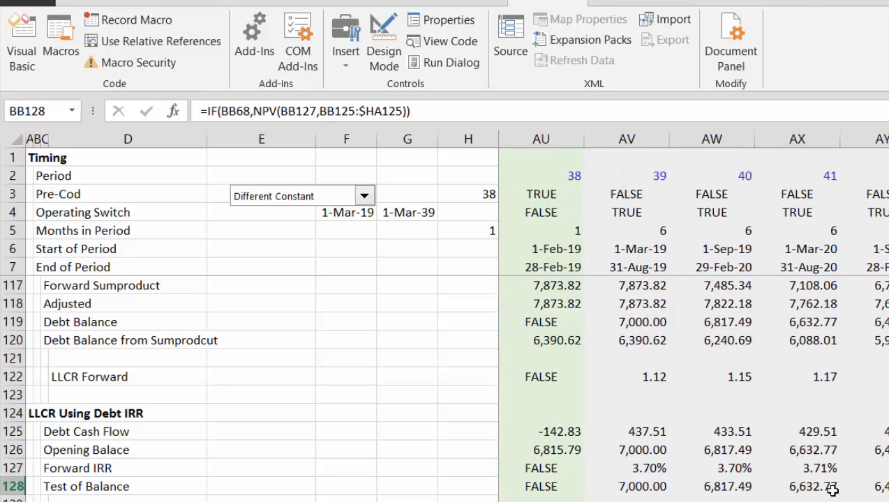
key("Right")
key("Left")
key("Left")
key("Left")
key("Left")
key("Left")
key("Left")
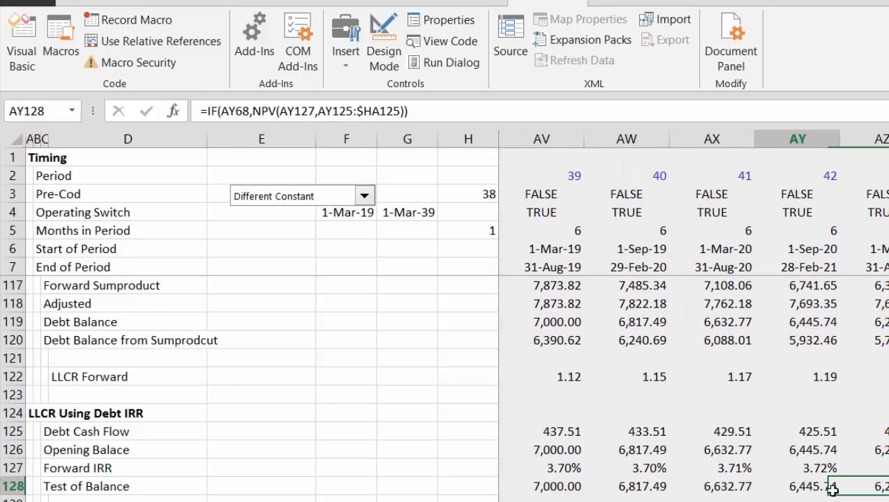
key("Left")
key("Left")
key("Left")
key("Right")
key("Right")
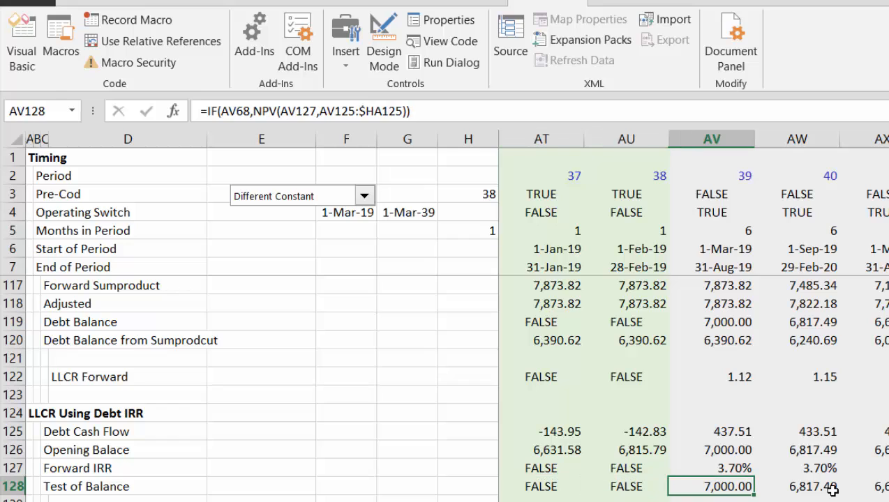
Switch the scenario to Different Increasing.
left_click(364, 196)
key("Down")
key("Escape")
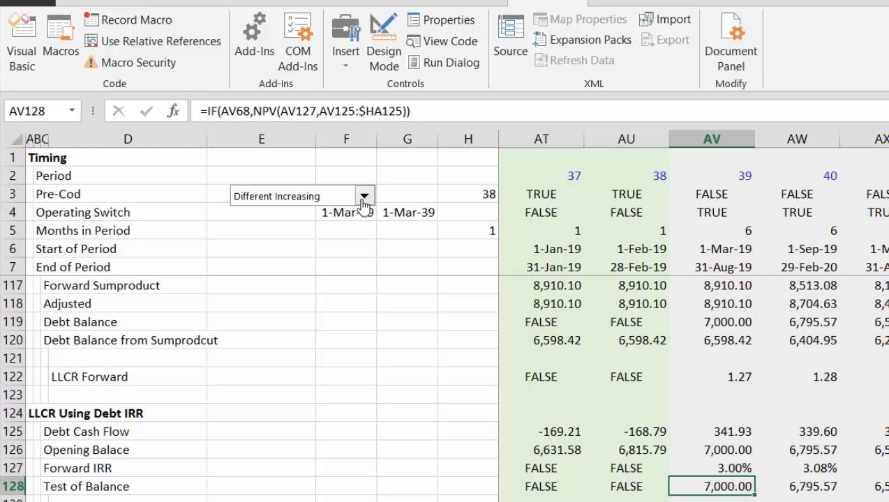
Compare the Test of Balance row with the opening balance row through the later repayment periods and back under Different Increasing.
key("Right")
key("Right")
key("Right")
key("Right")
key("Right")
key("Right")
key("Right")
key("Right")
key("Right")
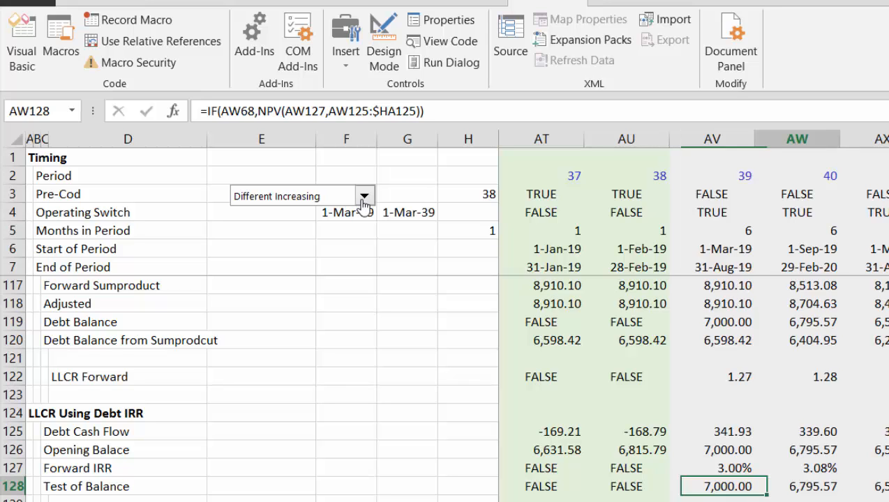
key("Right")
key("Right")
key("Right")
key("Right")
key("Right")
key("Right")
key("Right")
key("Right")
key("Right")
key("Right")
key("Right")
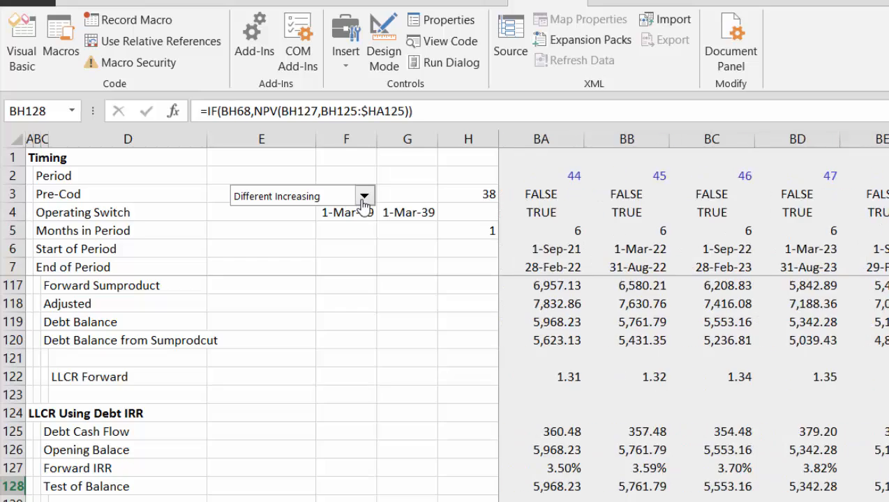
key("Right")
key("Right")
key("Right")
key("Right")
key("Right")
key("Right")
key("Right")
key("Right")
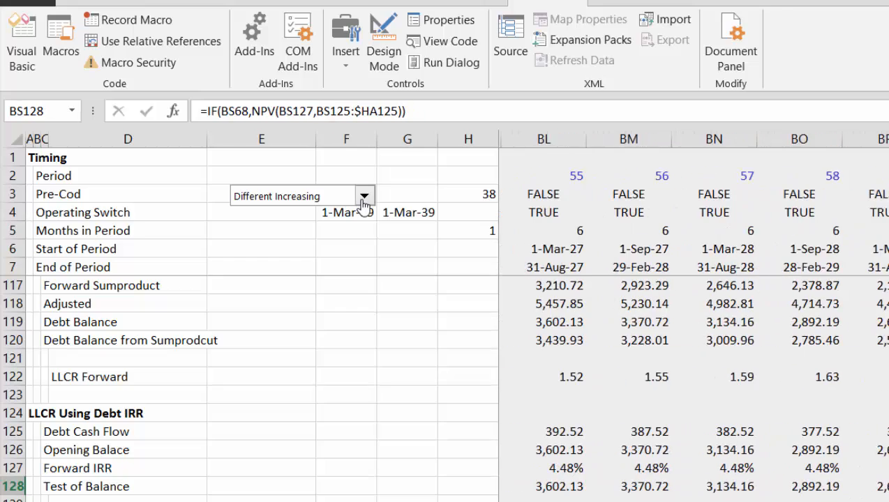
key("Right")
key("Right")
key("Right")
key("Right")
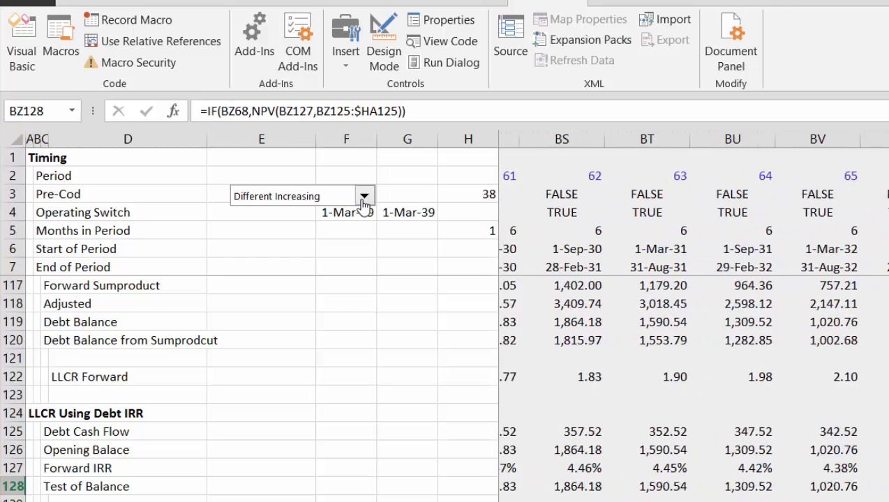
key("Left")
key("Left")
key("Left")
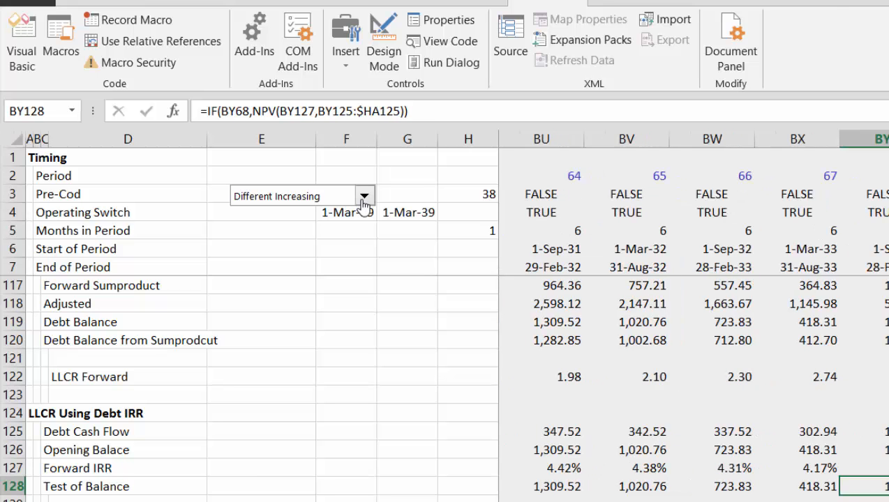
key("Left")
key("Left")
key("Left")
key("Left")
key("Left")
key("Left")
key("Left")
key("Left")
key("Left")
key("Left")
key("Left")
key("Left")
key("Left")
key("Left")
key("Left")
key("Left")
key("Left")
key("Left")
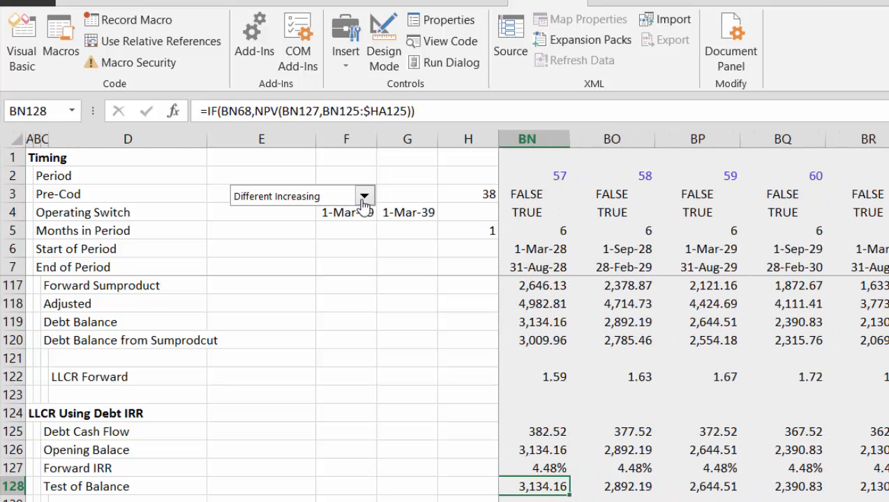
key("Left")
key("Left")
key("Left")
key("Left")
key("Left")
key("Left")
key("Left")
key("Left")
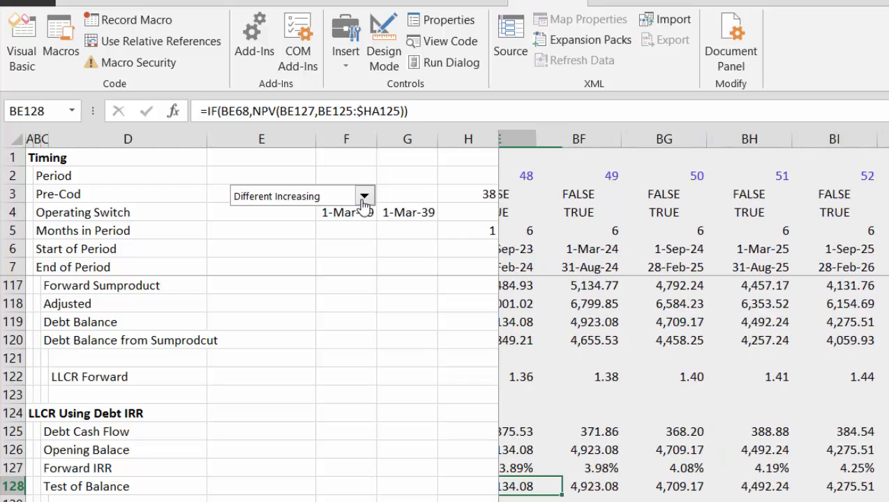
key("Left")
key("Left")
key("Left")
key("Left")
key("Left")
key("Left")
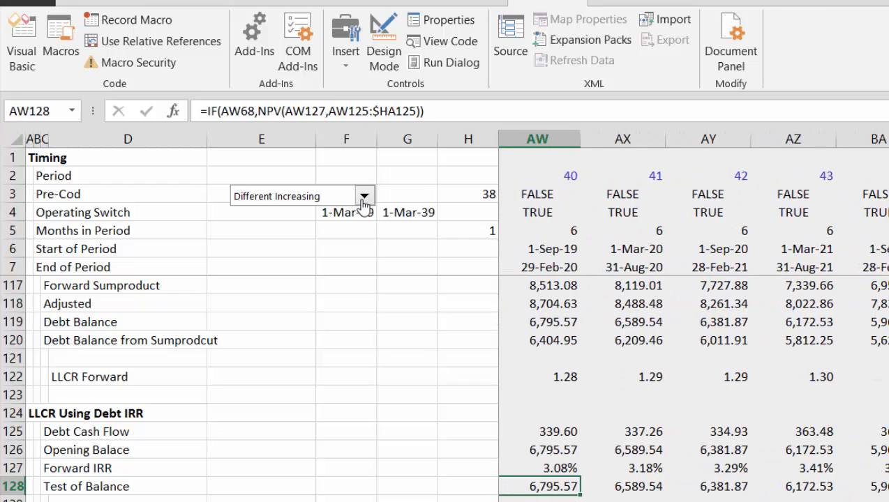
key("Right")
key("Right")
key("Right")
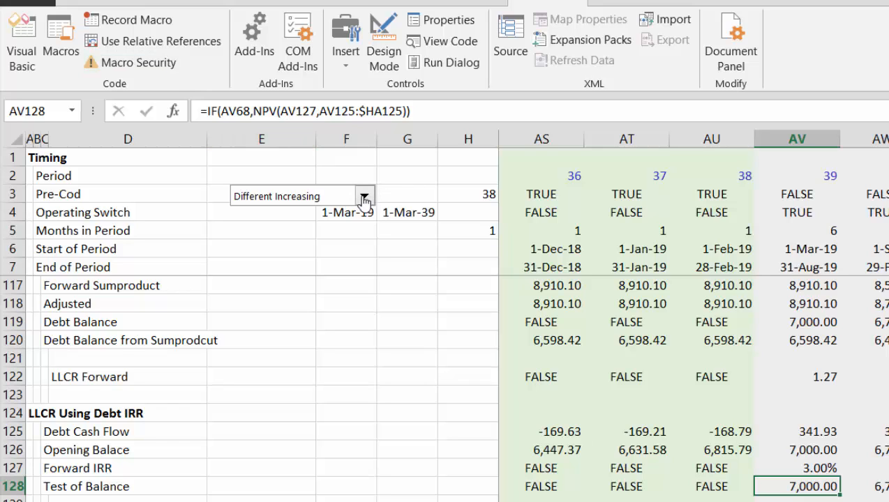
Switch the scenario to Different Tenors.
left_click(364, 202)
key("Down")
key("Return")
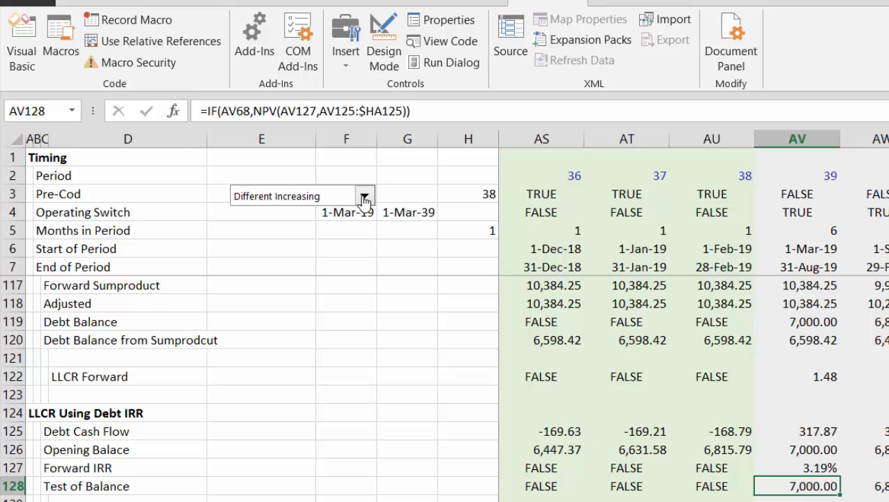
Compare the Test of Balance row with the opening balance row across the repayment periods under Different Tenors.
key("Right")
key("Right")
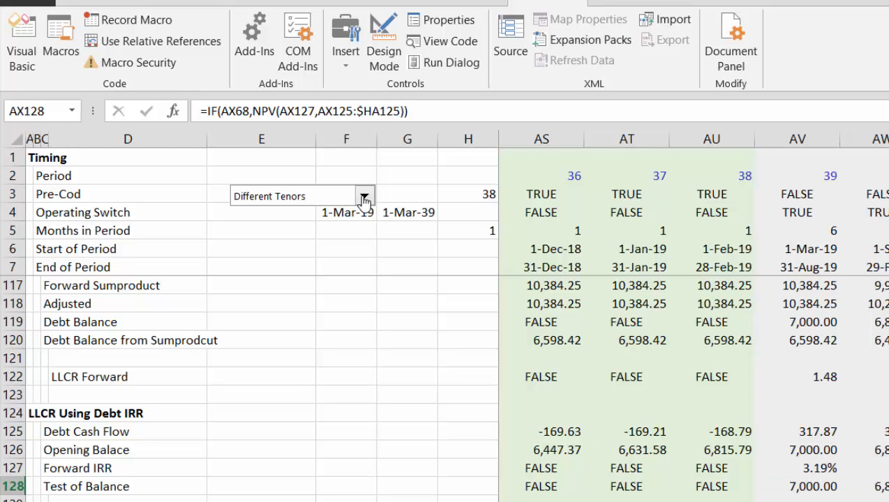
key("Right")
key("Right")
key("Right")
key("Right")
key("Right")
key("Right")
key("Right")
key("Right")
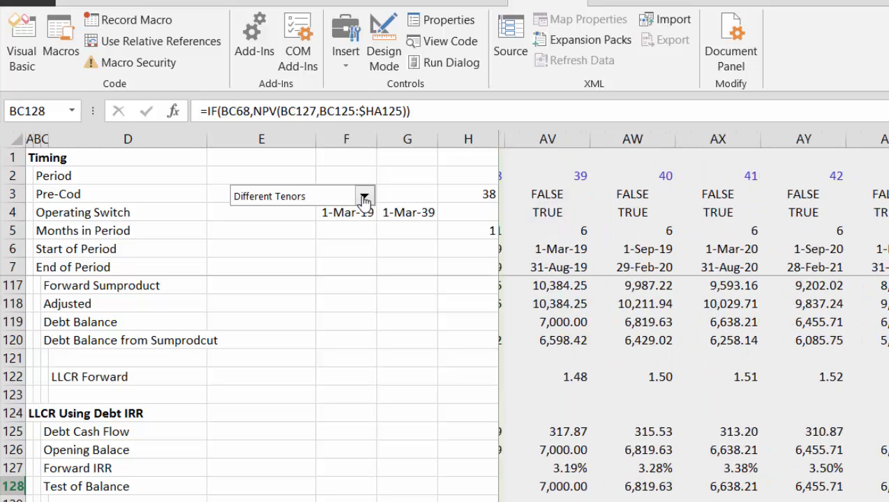
key("Right")
key("Right")
key("Right")
key("Right")
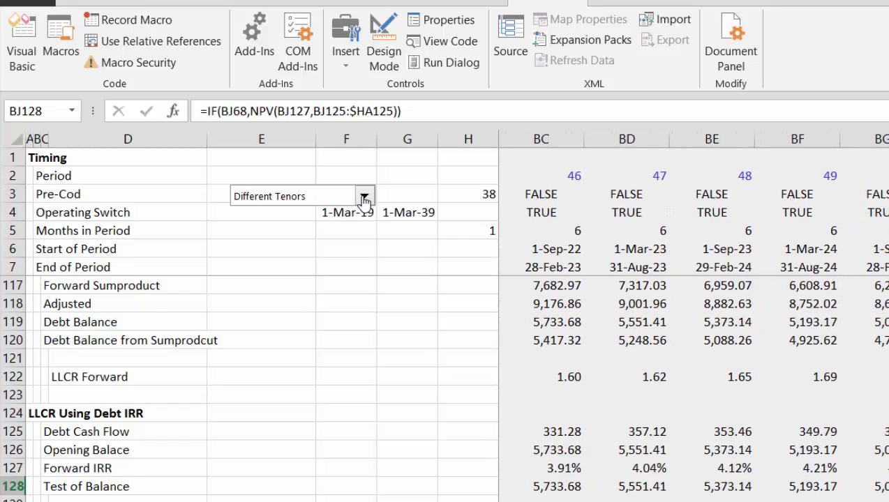
key("Right")
key("Right")
key("Right")
key("Right")
key("Right")
key("Right")
key("Right")
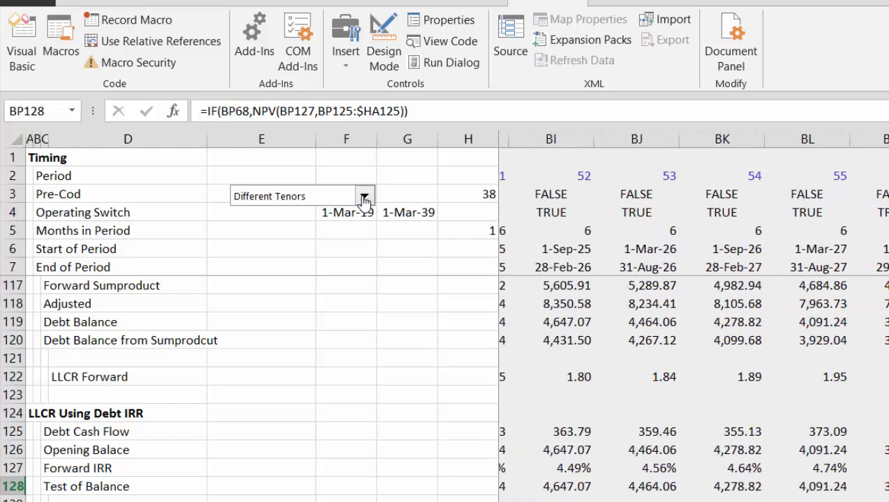
key("Right")
key("Right")
key("Right")
key("Right")
key("Right")
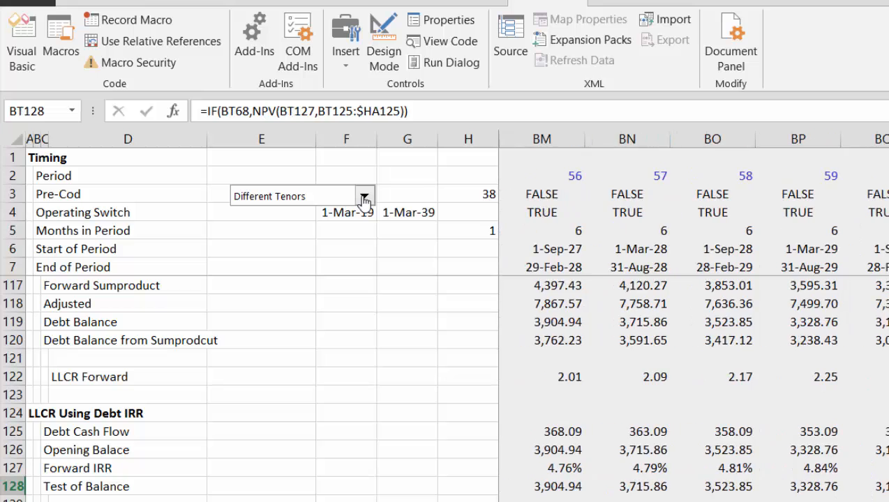
key("Right")
key("Right")
key("Right")
key("Right")
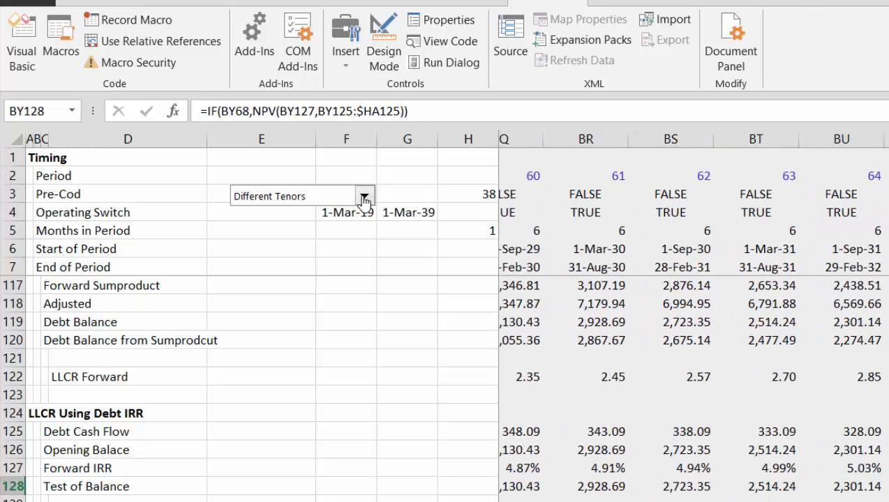
key("Right")
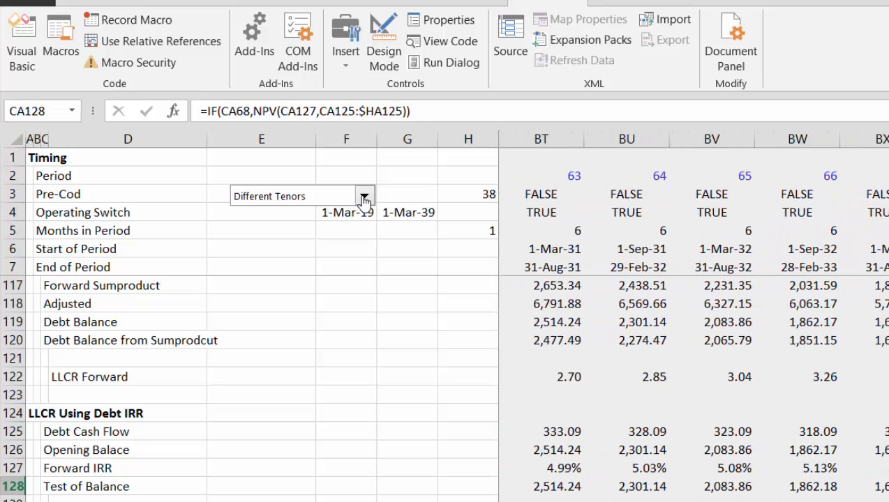
key("Right")
key("Right")
key("Right")
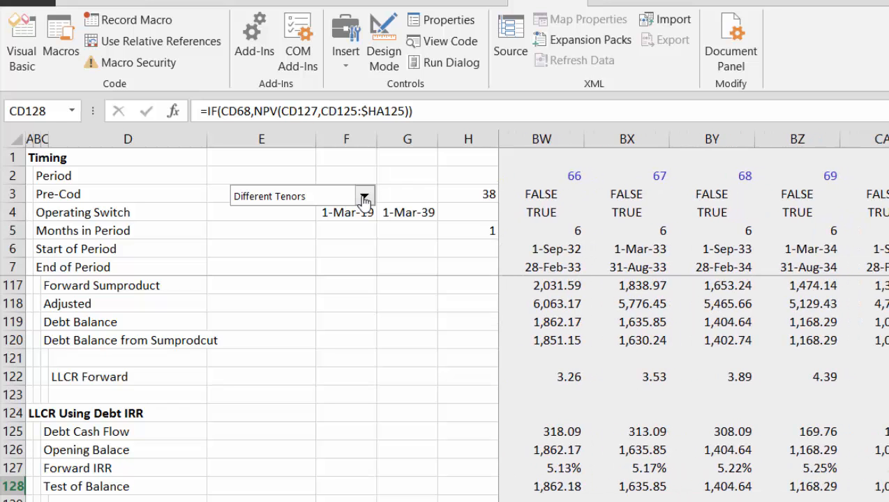
key("Right")
key("Right")
key("Right")
key("Right")
key("Right")
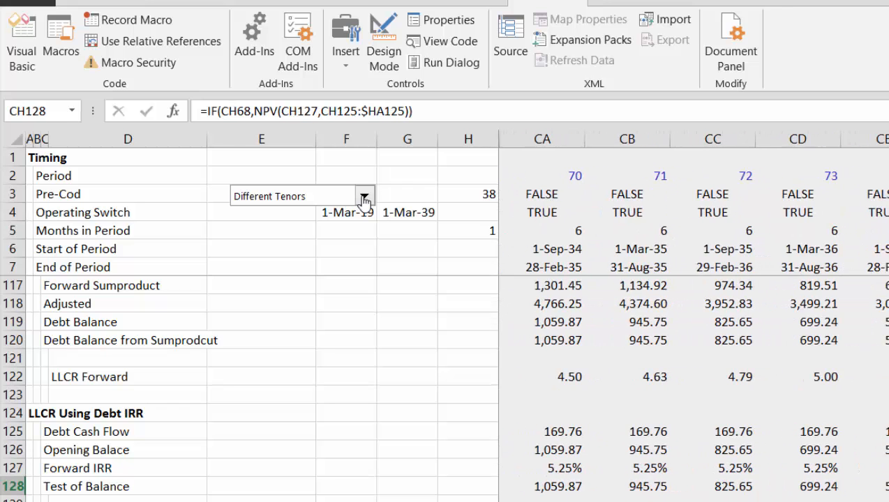
key("Left")
key("Left")
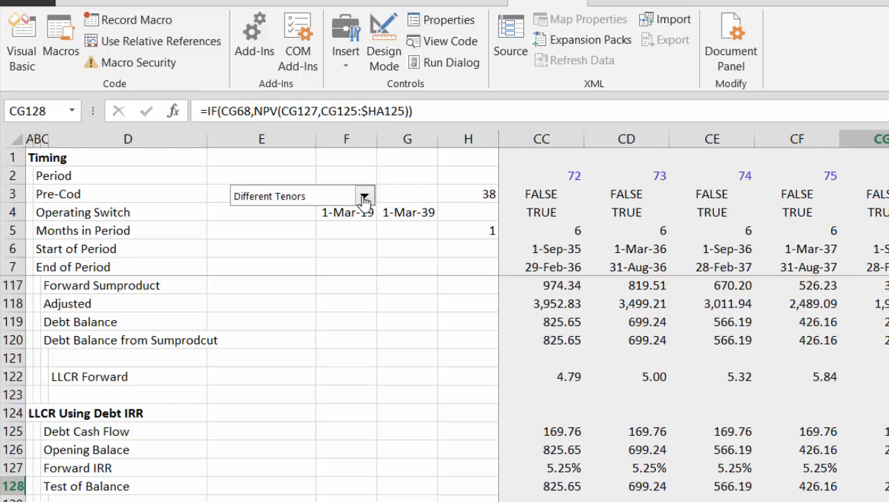
key("Left")
key("Left")
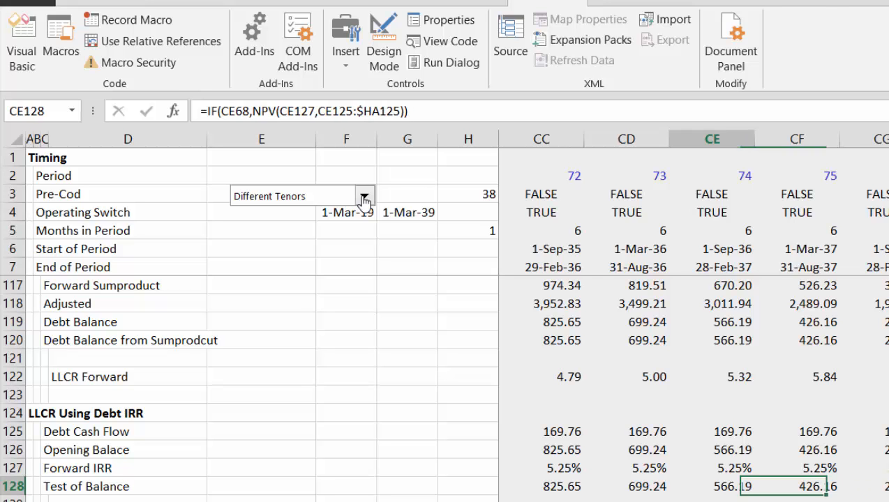
Label row 129, below Test of Balance, "NPV of CFADS over Loan Life".
key("ctrl+Left")
key("Left")
key("Left")
key("Left")
key("Left")
key("Left")
key("Left")
key("Left")
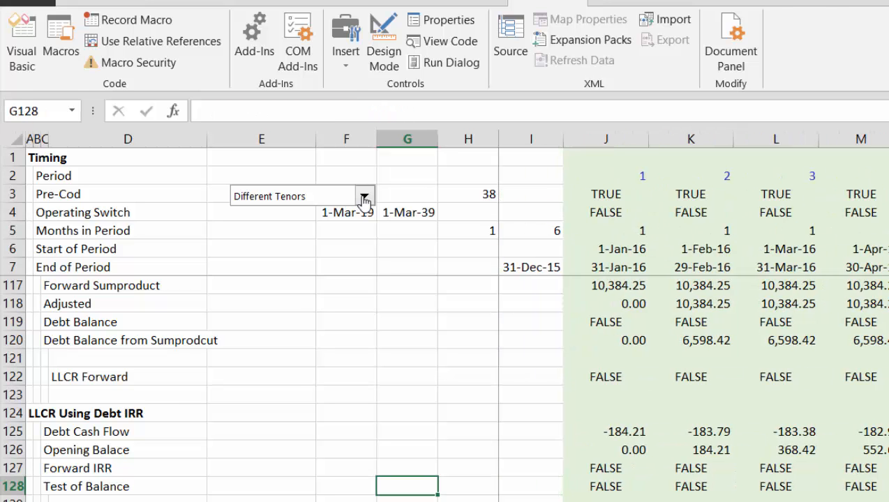
key("Down")
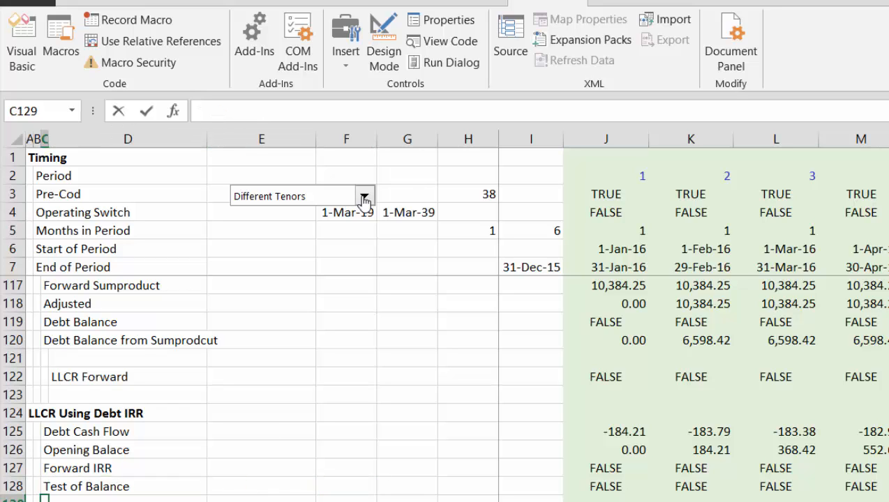
type("NPV of CFADS over Loa")
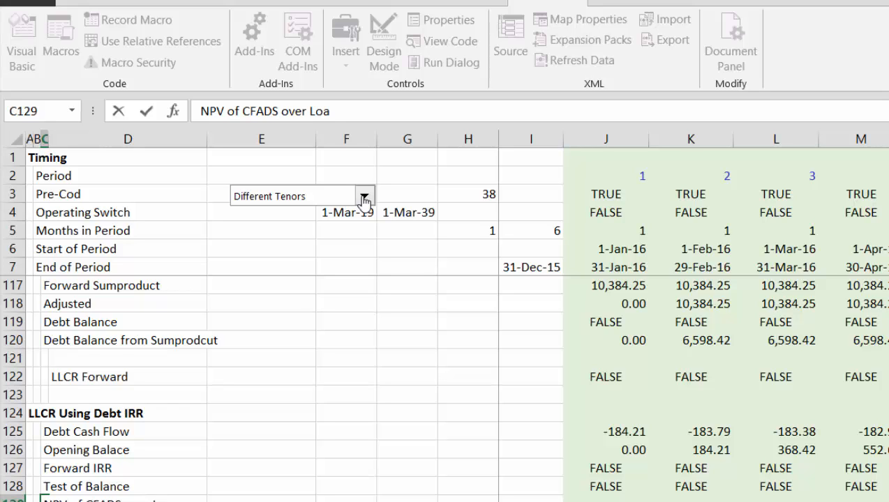
type("e")
key("Return")
Start an IF formula in J129 of the NPV of CFADS row, using Debt 2's repayment switch in J68 as the condition.
key("Right")
key("Right")
key("Right")
key("Up")
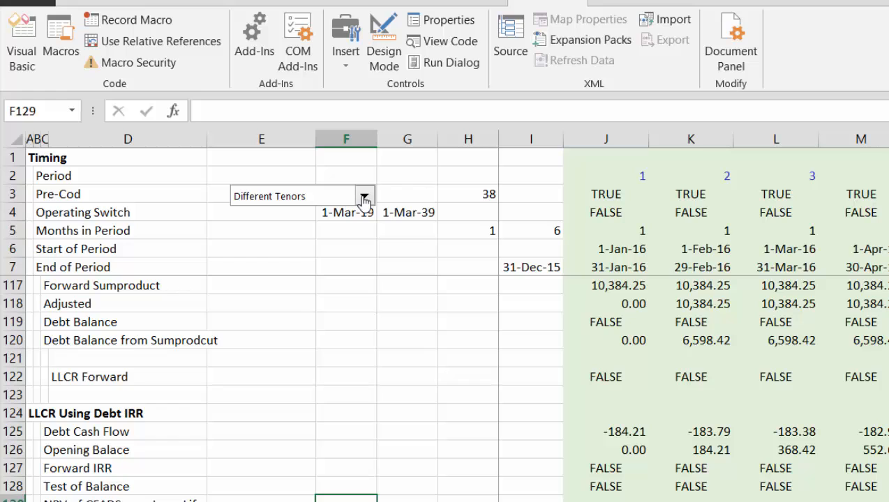
key("Up")
key("Down")
key("Right")
key("Right")
key("Right")
key("Right")
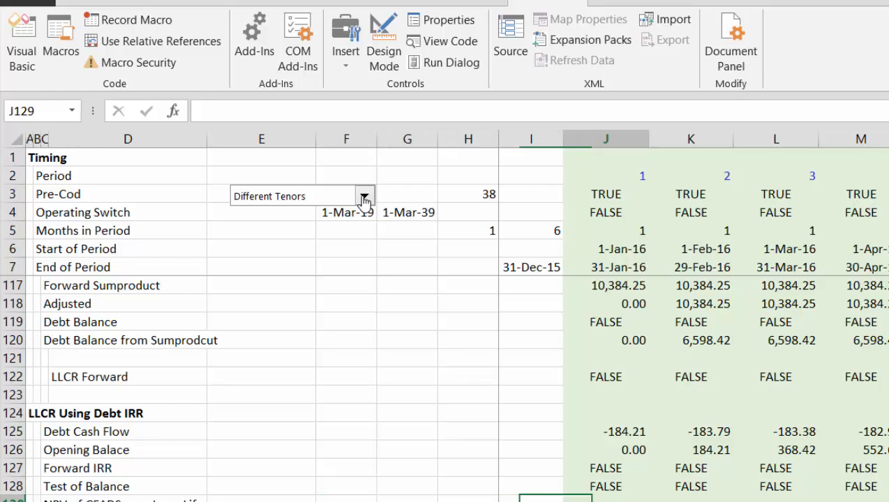
type("=")
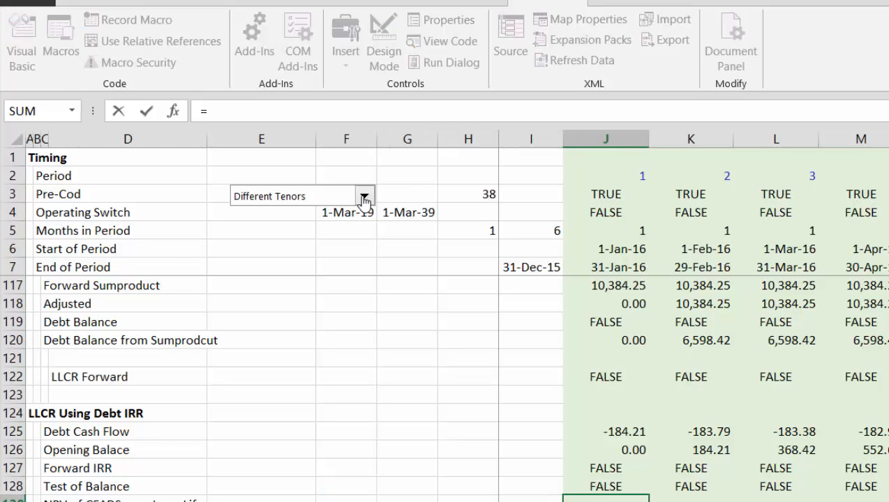
type("if(")
key("Up")
key("Up")
key("Up")
key("Up")
key("Up")
key("Up")
key("Up")
key("Up")
key("Up")
key("Up")
key("Up")
key("Up")
key("Up")
key("Up")
key("Up")
key("Up")
key("Up")
key("Up")
key("Up")
key("Up")
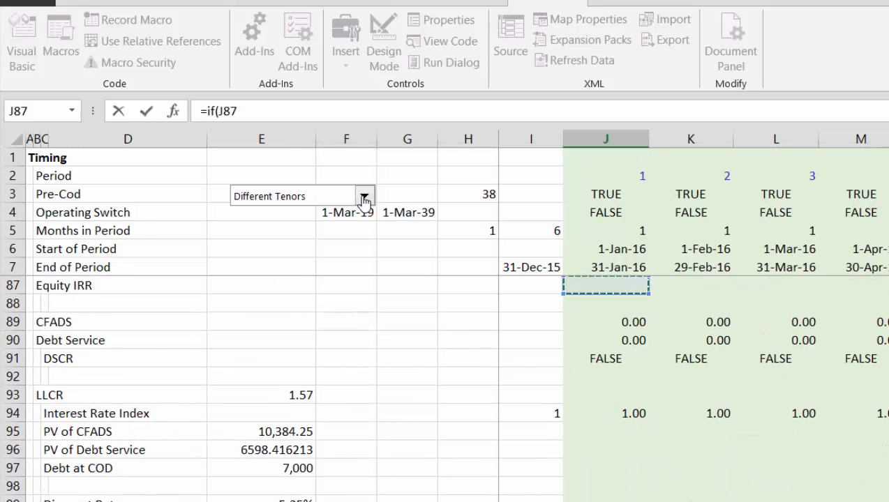
key("Up")
key("Up")
key("Up")
key("Up")
key("Up")
key("Up")
key("Up")
key("Up")
key("Up")
key("Up")
key("Up")
key("Up")
key("Up")
key("Up")
key("Up")
key("Up")
key("Up")
key("Up")
key("Up")
key("Up")
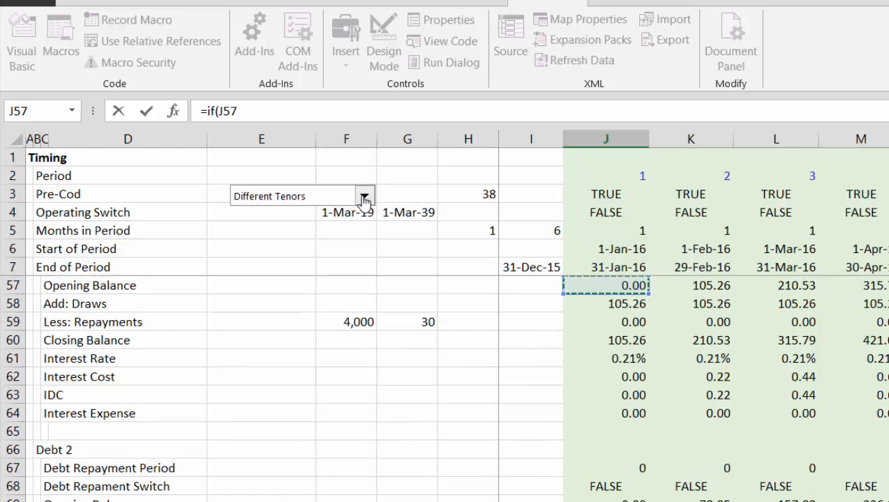
key("Down")
key("Down")
key("Down")
key("Down")
key("Down")
key("Down")
key("Down")
key("Down")
key("Down")
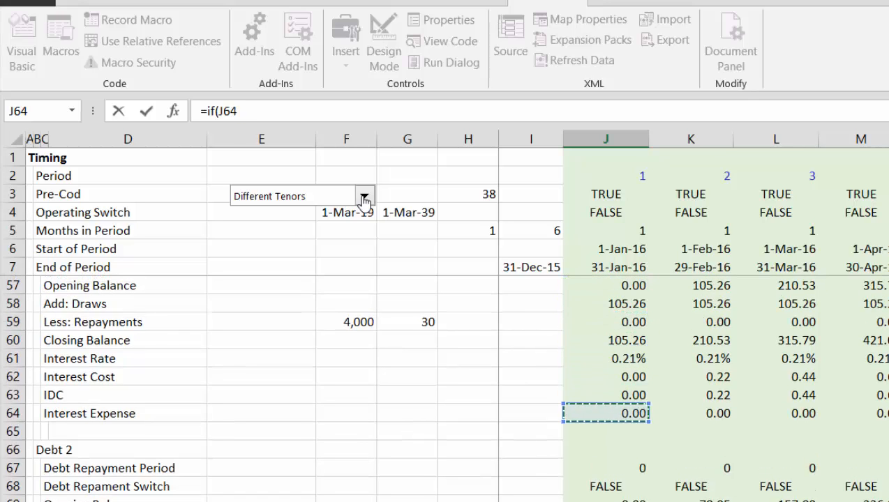
key("Down")
key("Down")
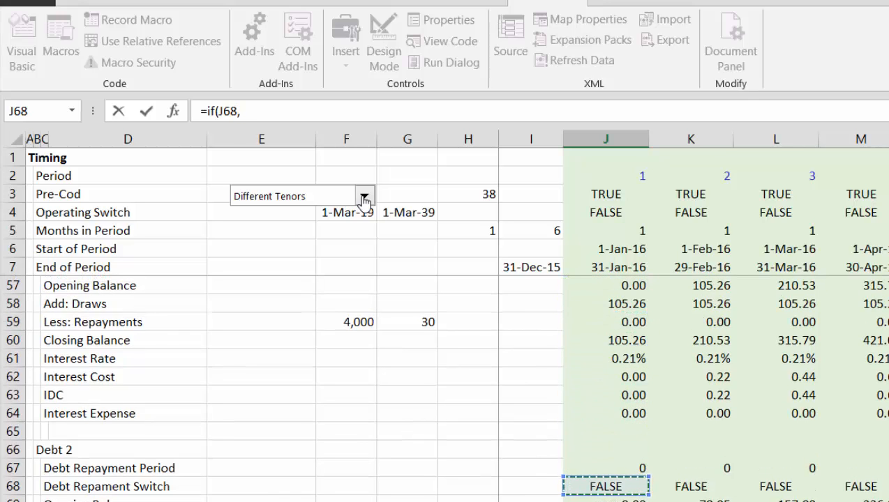
type(",")
key("Up")
key("Up")
key("Up")
key("Up")
key("Up")
key("Up")
key("Up")
key("Up")
key("Up")
key("Up")
key("Up")
key("Up")
key("Up")
key("Up")
key("Up")
key("Up")
key("Up")
key("Up")
key("Up")
key("Up")
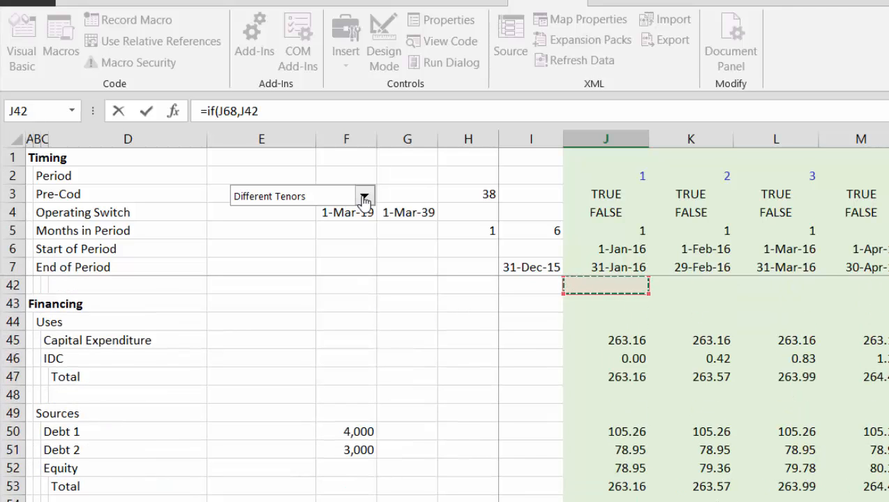
key("Down")
key("Down")
key("Down")
key("Down")
key("Down")
key("Down")
key("Down")
key("Down")
key("Down")
key("Down")
key("Down")
key("Down")
key("Down")
key("Down")
key("Down")
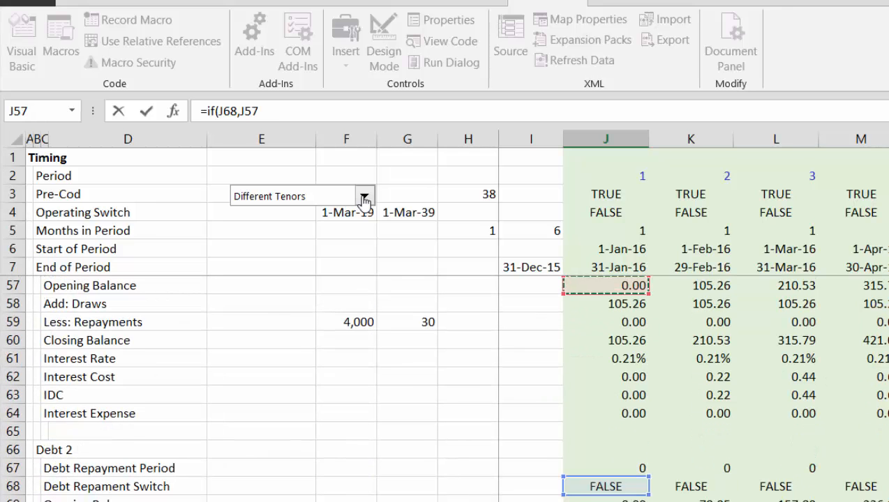
key("Down")
key("Down")
key("Down")
key("Down")
key("Down")
key("Down")
key("Down")
key("Down")
key("Down")
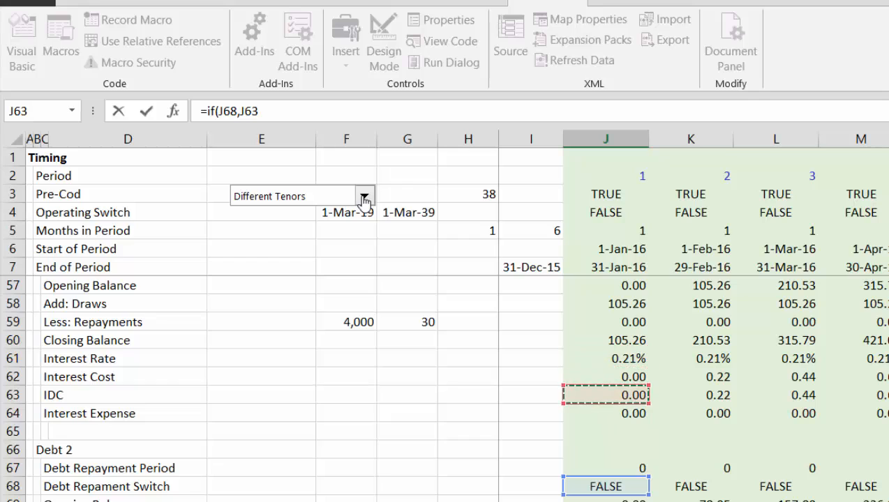
key("Down")
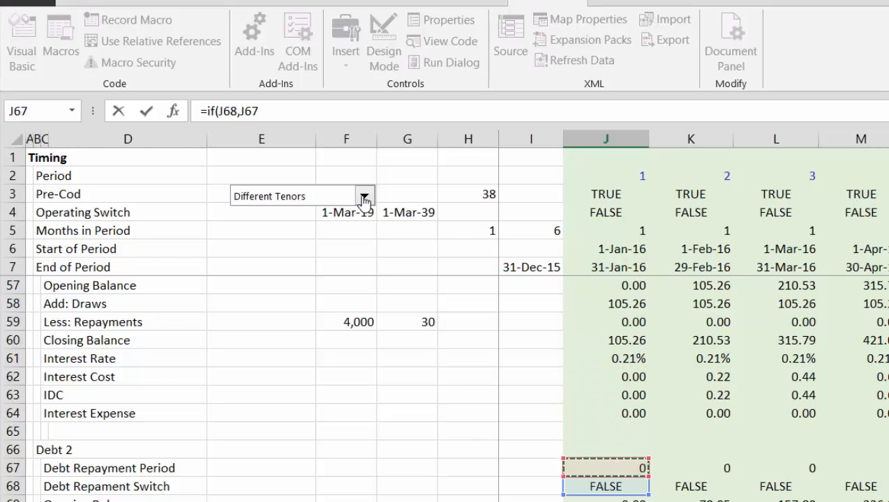
key("Down")
key("Down")
key("Down")
key("Down")
key("Down")
key("Down")
key("Down")
key("Down")
key("Down")
key("Down")
key("Down")
key("Down")
key("Down")
key("Down")
key("Down")
key("Down")
key("Down")
key("Down")
key("Down")
key("Down")
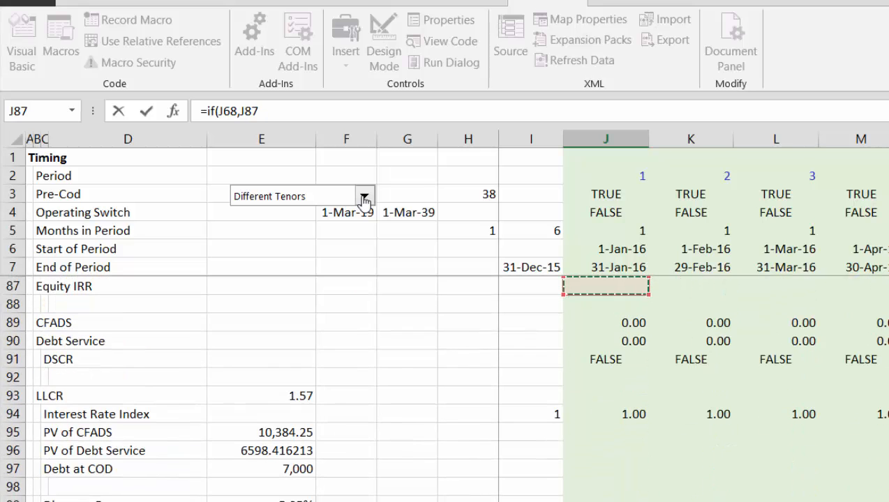
key("Down")
key("Down")
key("Down")
key("Down")
key("Down")
key("Down")
key("Down")
key("Down")
key("Down")
key("Down")
key("Down")
key("Down")
key("Down")
key("Down")
key("Down")
key("Down")
key("Down")
key("Down")
key("Down")
key("Down")
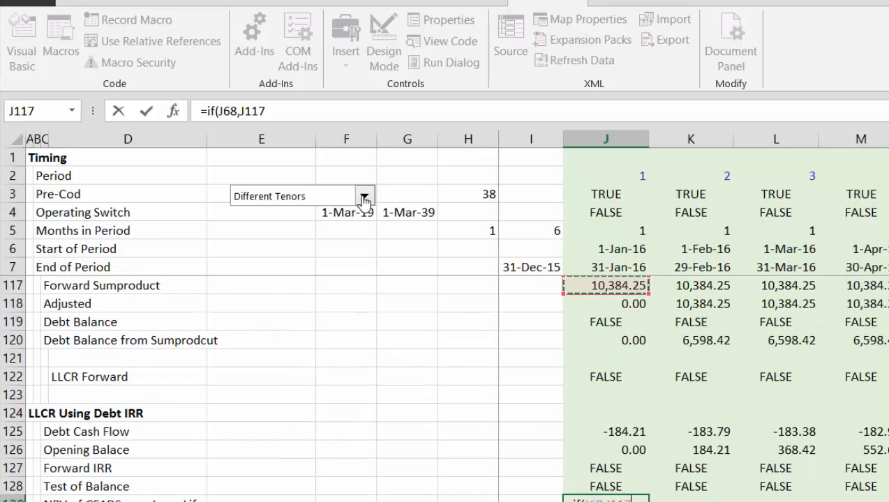
key("Up")
key("Up")
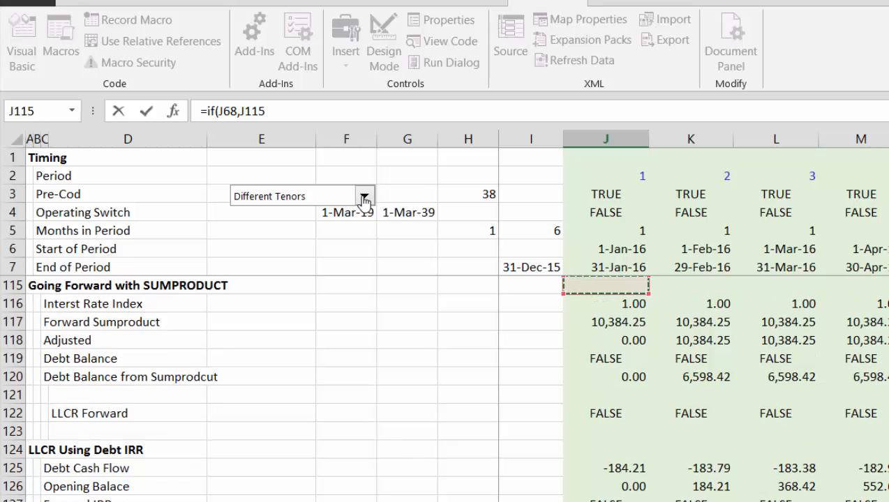
key("Down")
key("Down")
key("Down")
key("Down")
key("BackSpace")
key("BackSpace")
key("BackSpace")
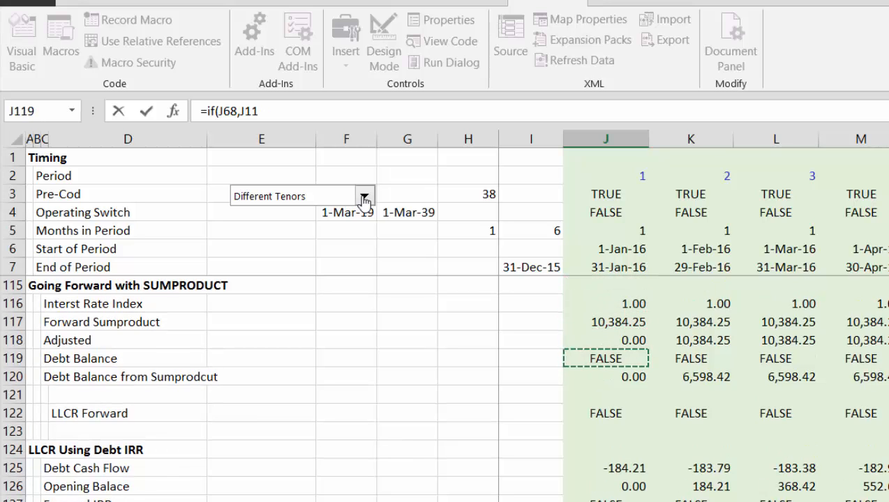
Add an NPV function as the IF formula's true result, with the Forward IRR in J127 as its rate.
type("npv(")
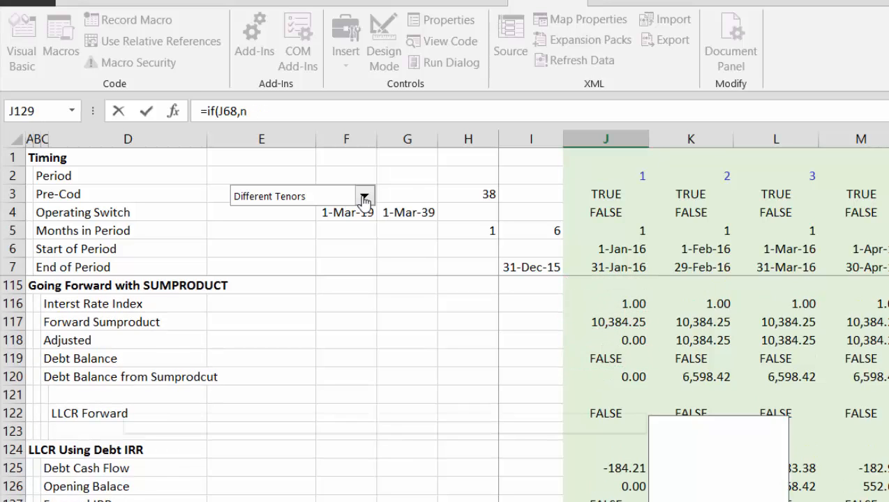
key("Up")
key("Up")
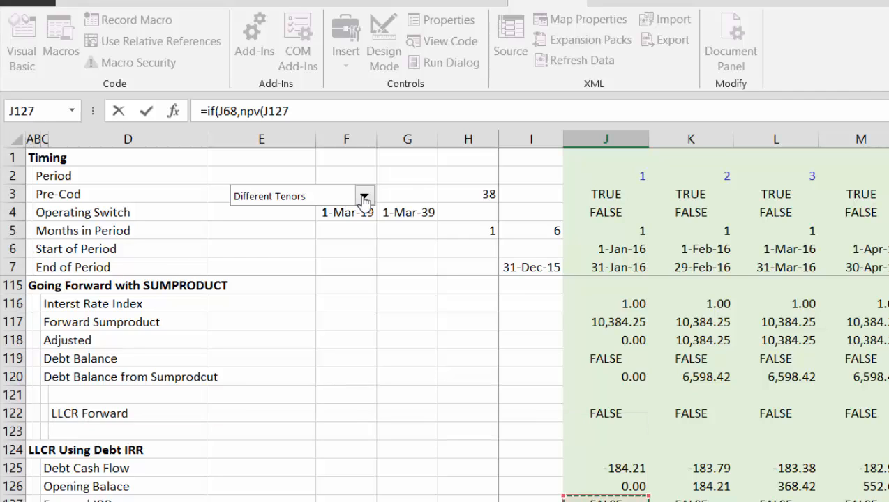
key("Up")
key("Down")
key("Down")
key("Down")
type(",")
Use the CFADS row under Outputs, J89:HA89, as the cash flow range of the NPV function in J129.
key("Up")
key("Up")
key("Up")
key("Up")
key("Up")
key("Up")
key("Up")
key("Up")
key("Up")
key("Up")
key("Up")
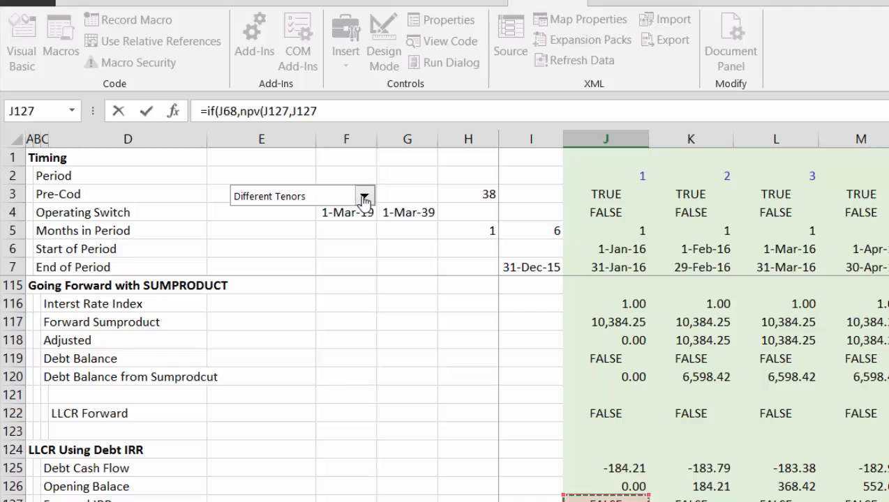
key("Up")
key("Up")
key("Up")
key("Up")
key("Up")
key("Up")
key("Up")
key("Up")
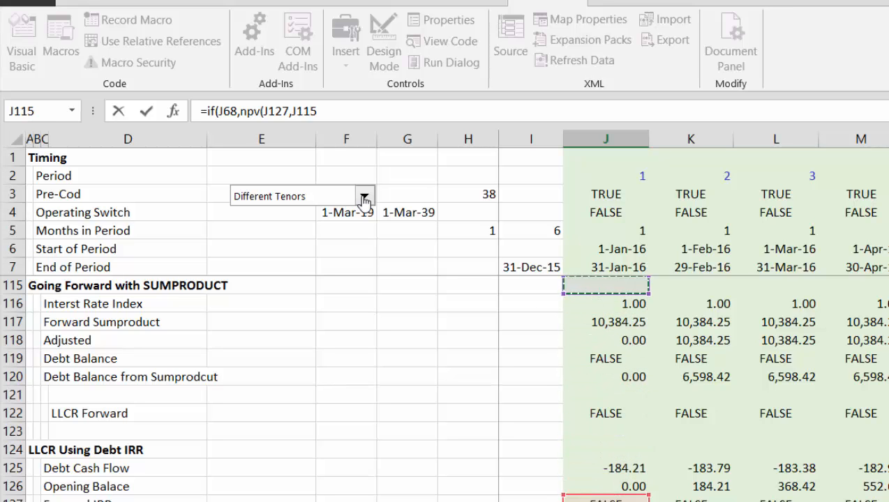
key("Up")
key("Up")
key("Up")
key("Up")
key("Up")
key("Up")
key("Up")
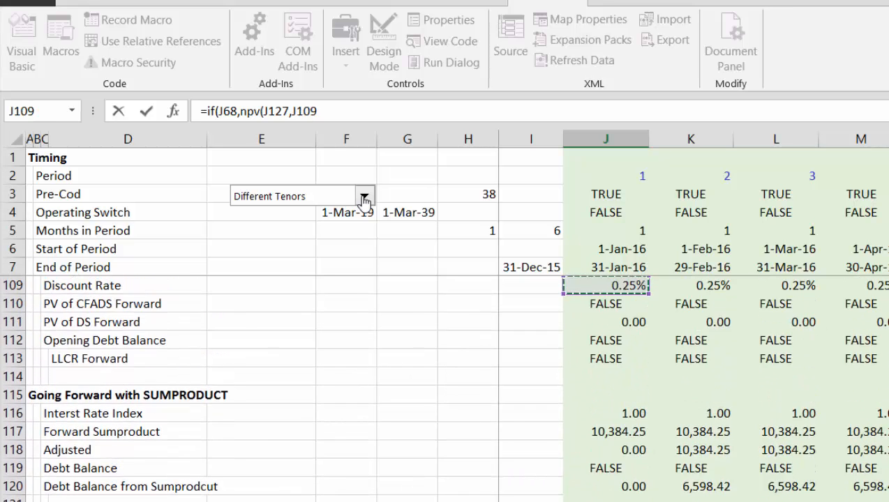
key("Up")
key("Up")
key("Up")
key("Up")
key("Up")
key("Up")
key("Up")
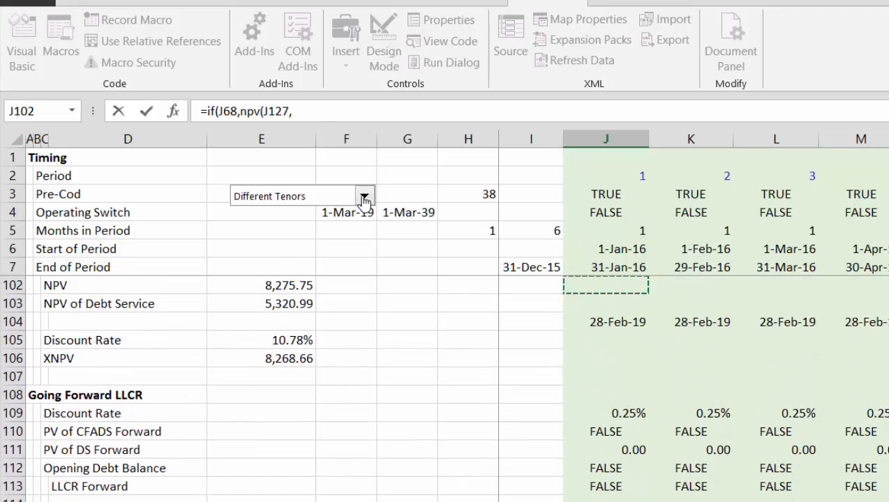
key("Up")
key("Up")
key("Up")
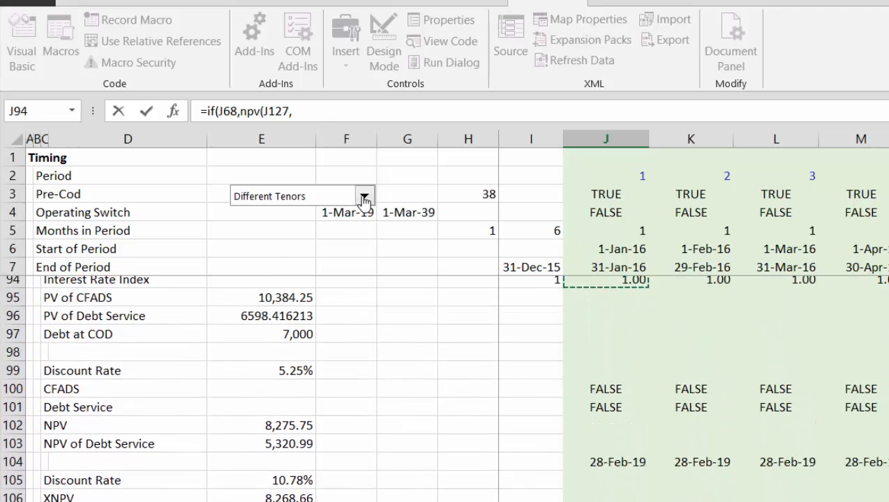
key("Down")
key("Down")
key("Down")
key("Down")
key("Down")
key("Down")
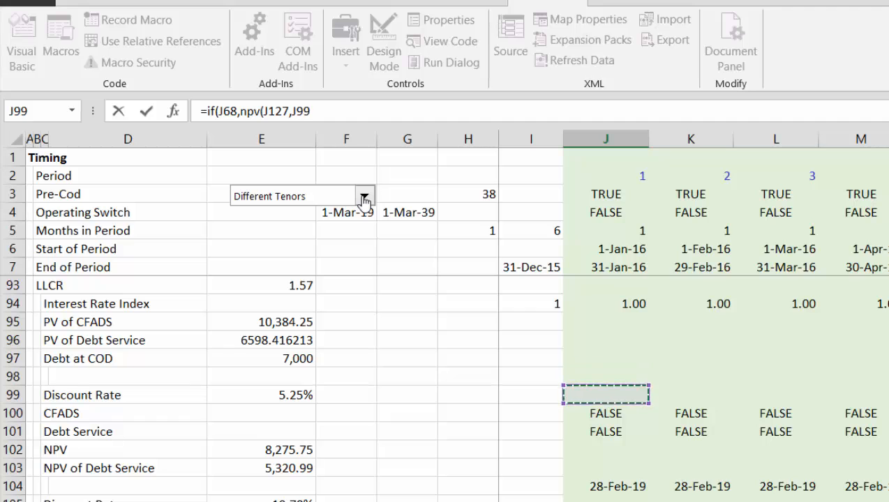
key("Up")
key("Up")
key("Up")
key("Up")
key("Up")
key("Up")
key("Up")
key("Up")
key("Up")
key("Up")
key("Up")
key("Up")
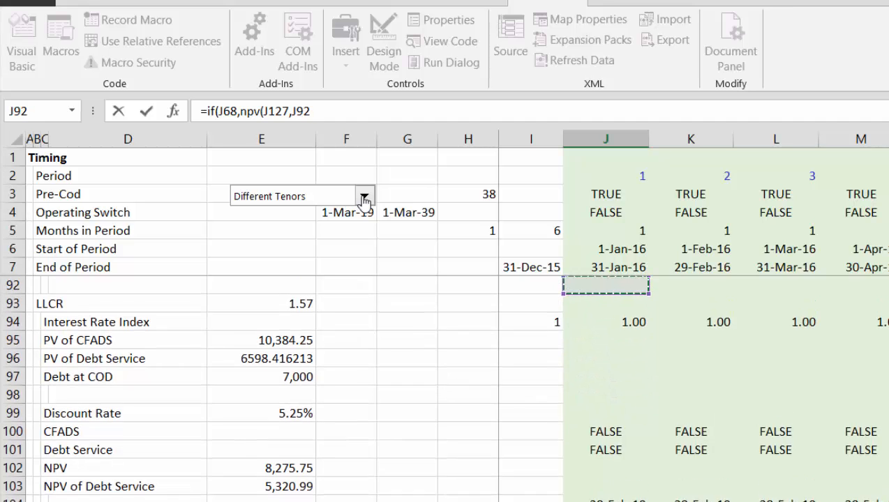
key("Up")
key("Up")
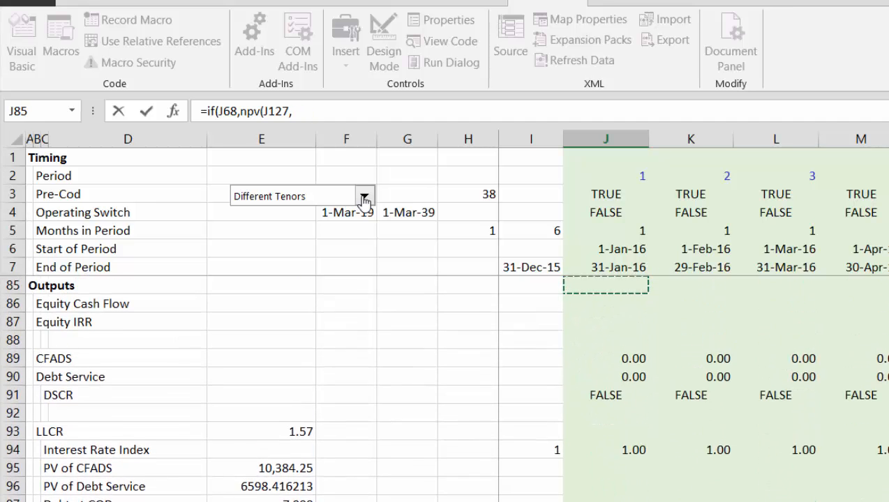
key("Down")
key("Down")
key("Down")
key("Down")
key("Down")
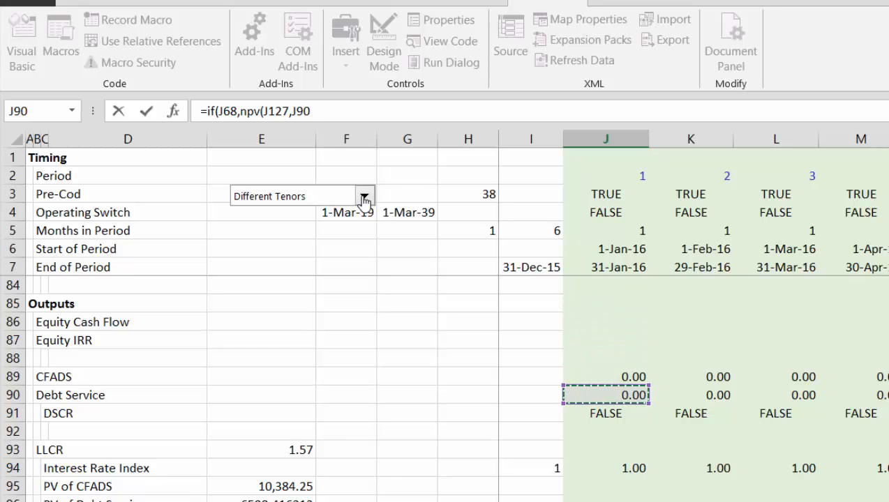
key("Up")
key("ctrl+shift+Right")
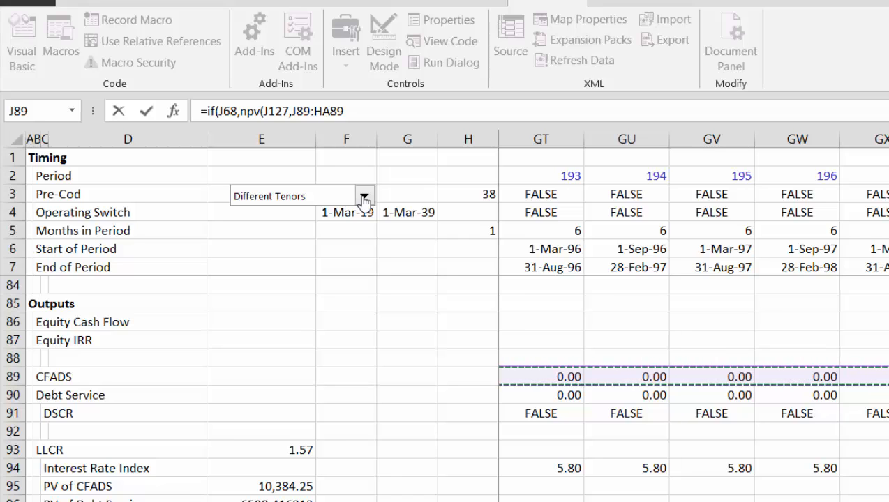
Anchor the end column of the NPV function's CFADS range as $HA89, leaving the starting reference relative.
key("F2")
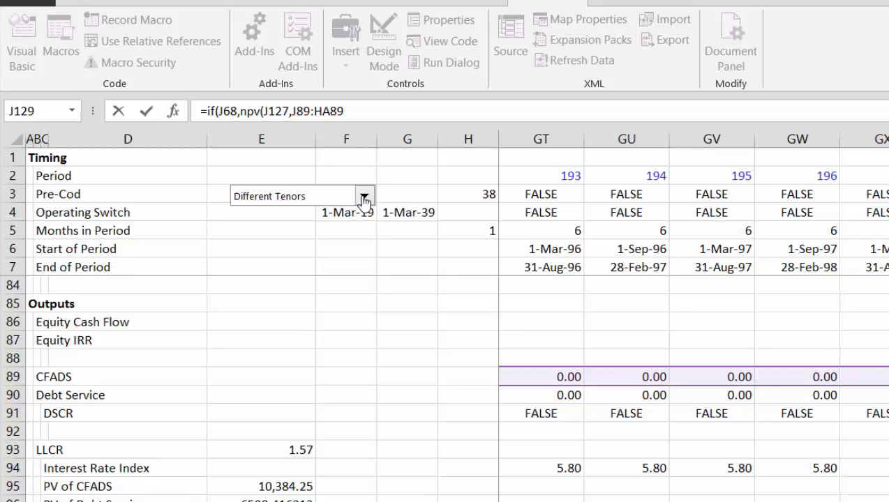
left_click(333, 111)
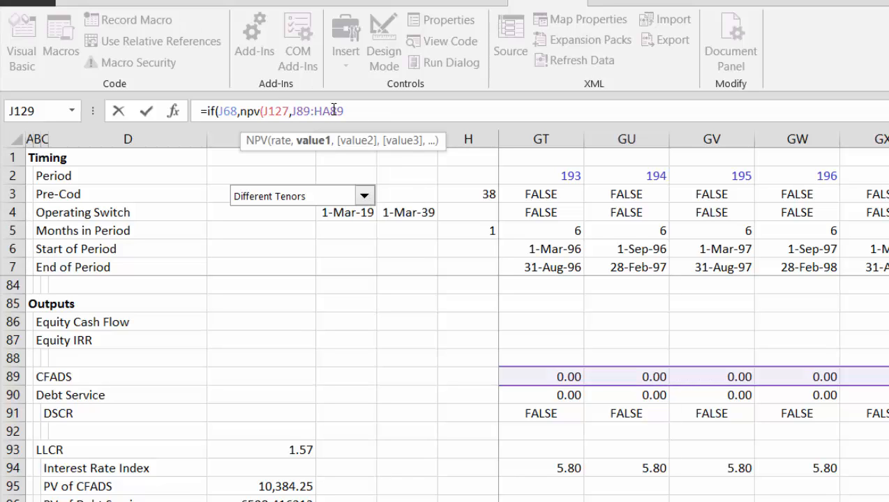
key("F4")
key("F4")
key("F4")
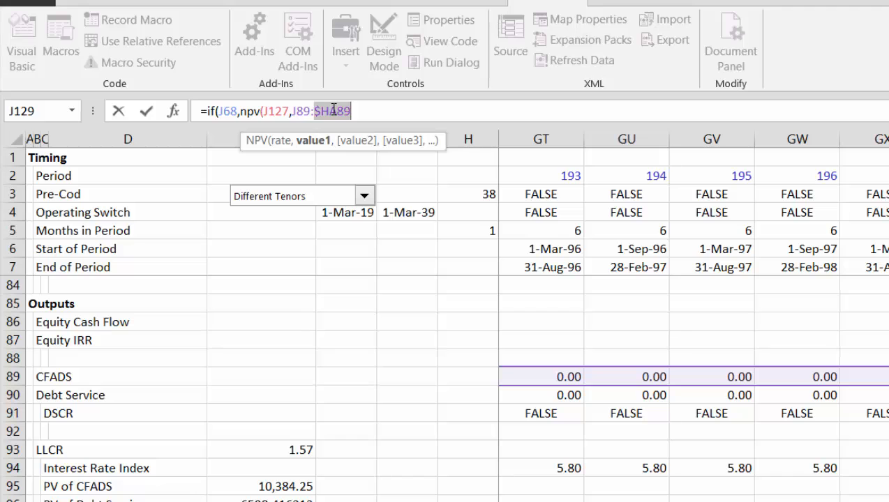
Complete the NPV of CFADS formula in J129 and copy it across the row through all the periods.
type("))")
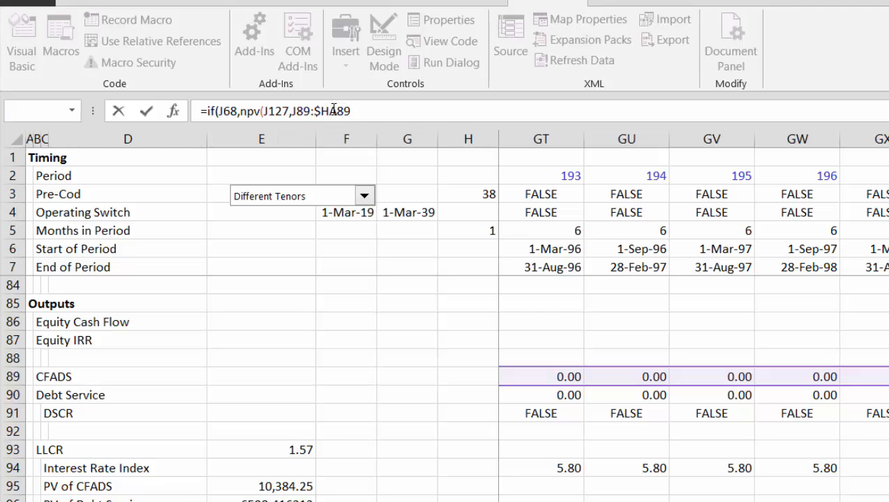
key("Return")
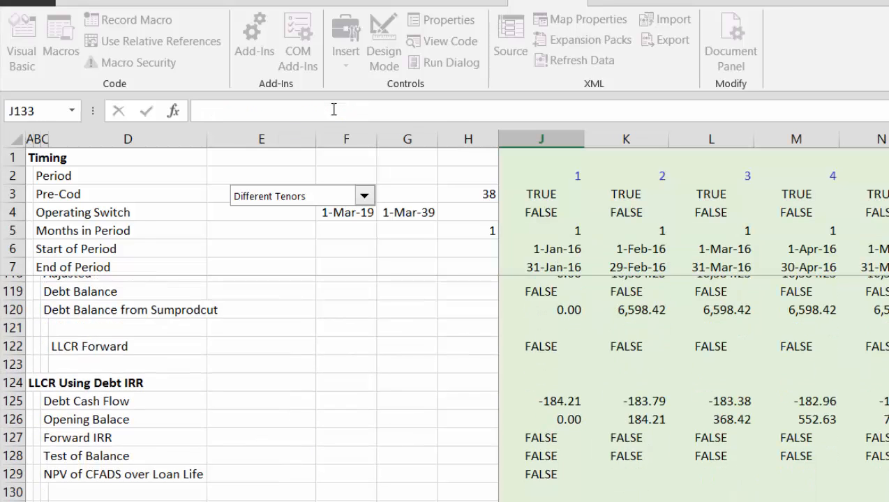
key("Up")
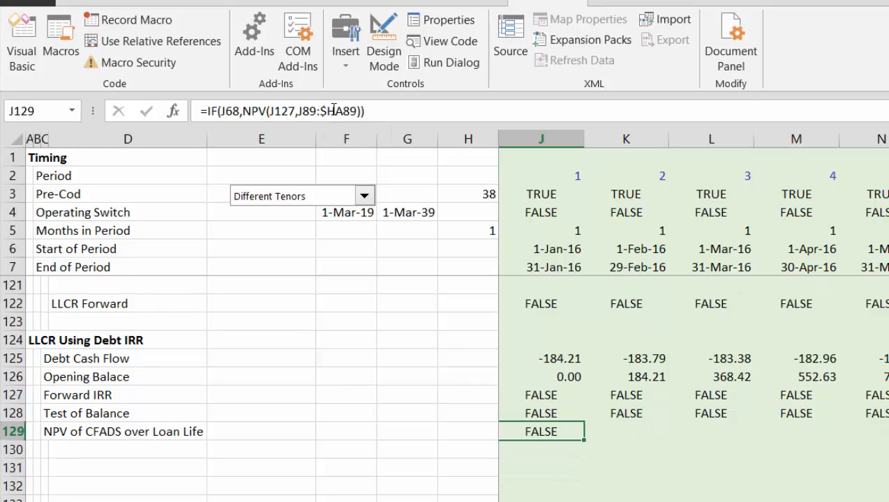
key("ctrl+shift+Right")
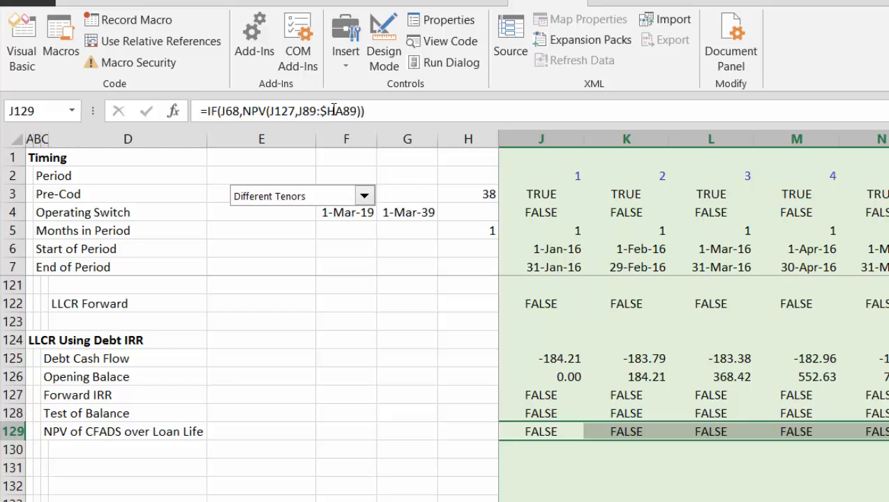
Label row 130, below NPV of CFADS over Loan Life, "LLCR".
key("Down")
key("Left")
key("Left")
key("Left")
key("Left")
key("Left")
key("Left")
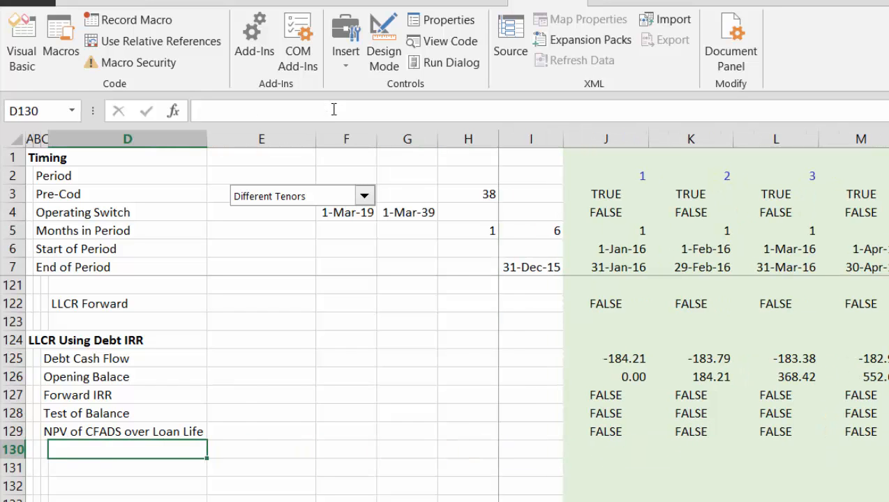
key("Left")
type("LLCR")
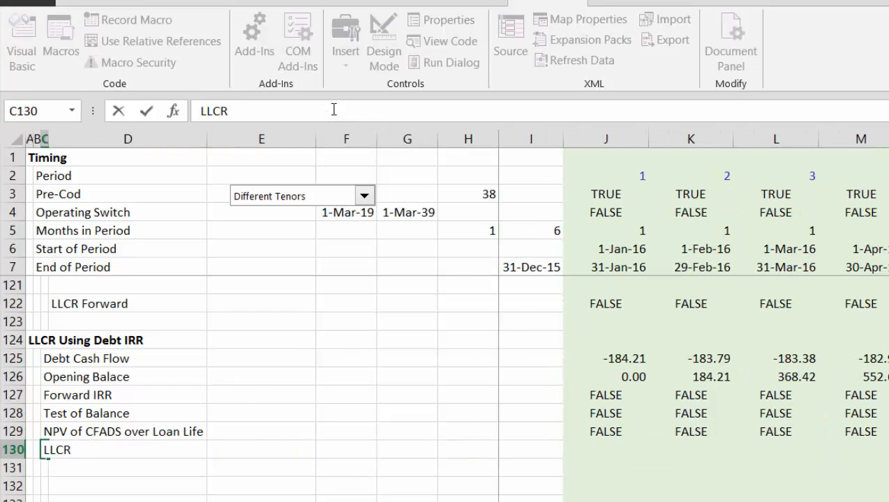
key("ctrl+Return")
key("Return")
Enter =IF(J129,J129/J126) in J130 to divide the NPV of CFADS by the opening balance in the LLCR row.
key("Right")
key("Right")
key("Up")
key("Up")
key("Right")
key("Right")
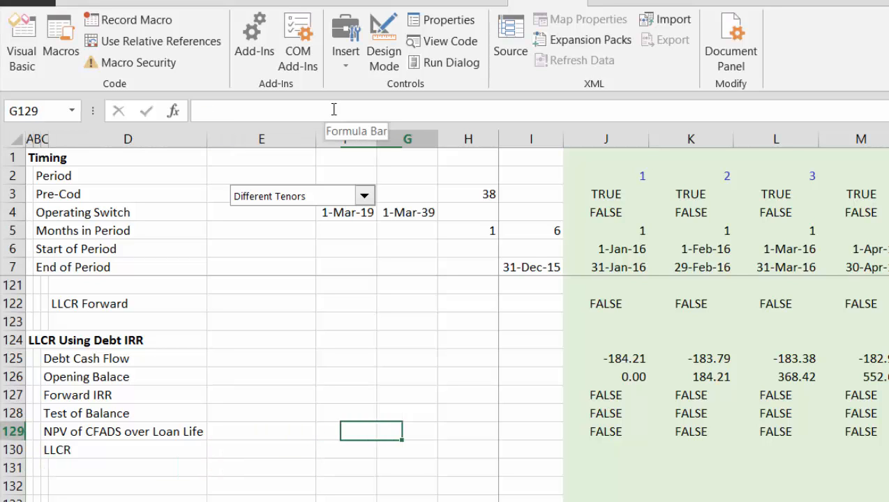
key("Right")
key("Down")
key("Right")
key("Right")
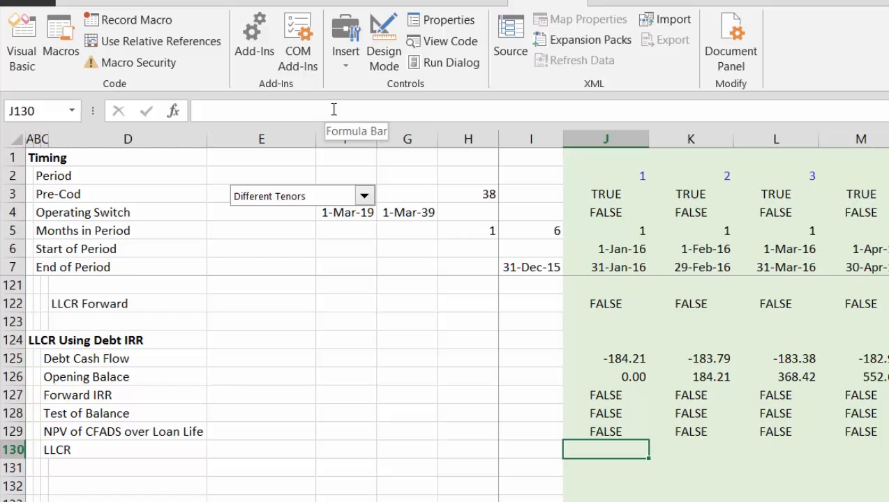
type("=if(")
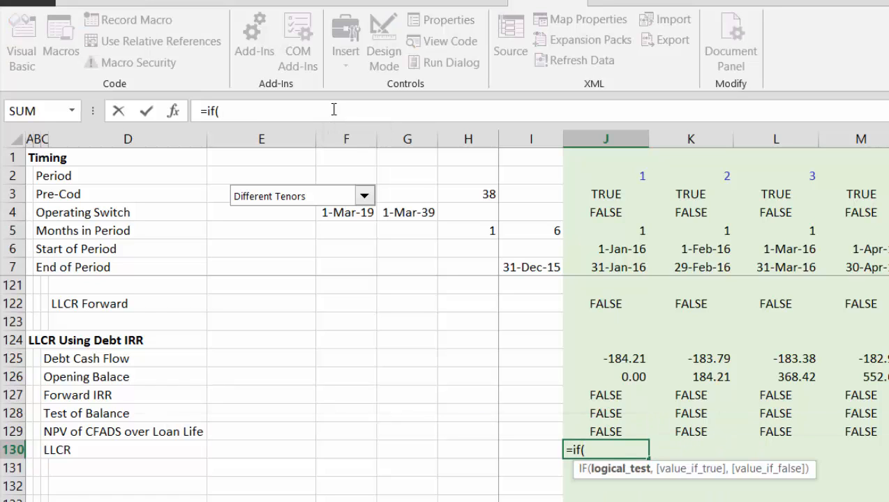
key("Up")
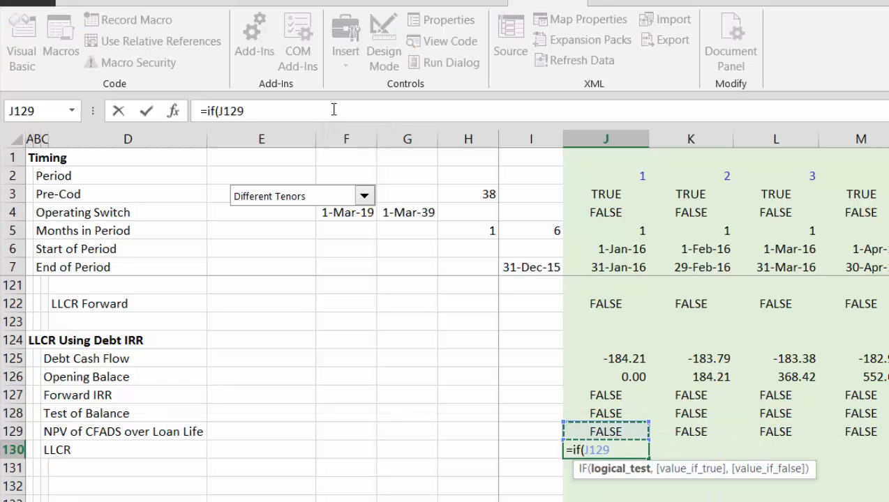
type(",")
key("Up")
type("/")
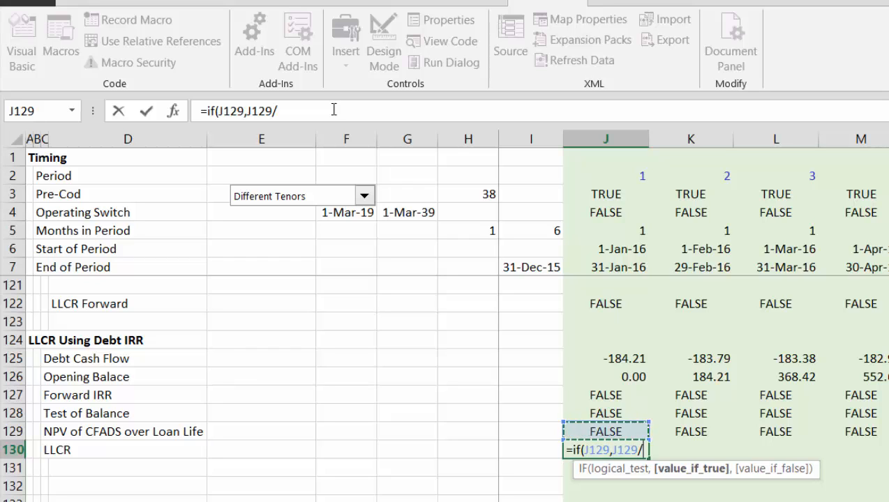
key("Up")
key("Up")
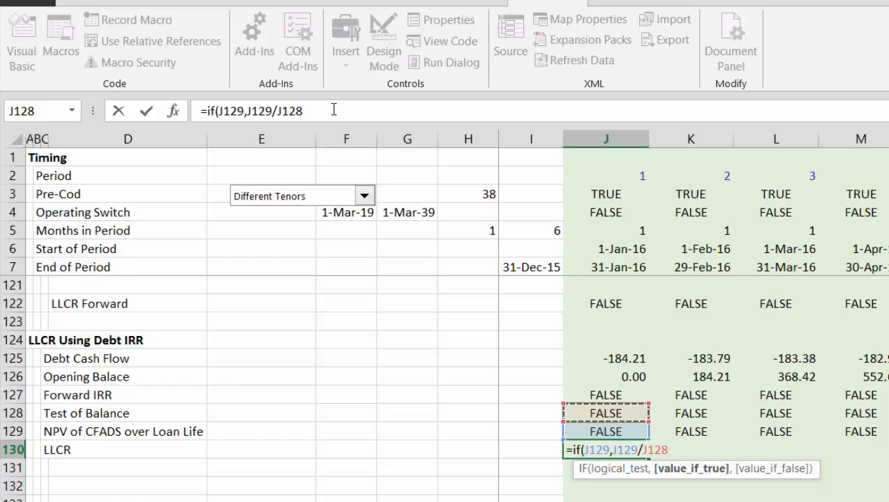
key("Up")
key("Up")
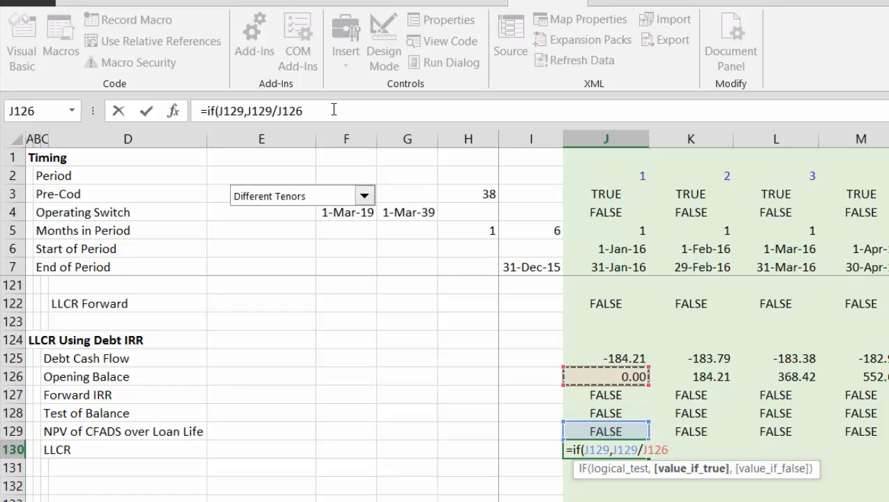
type(")")
key("Return")
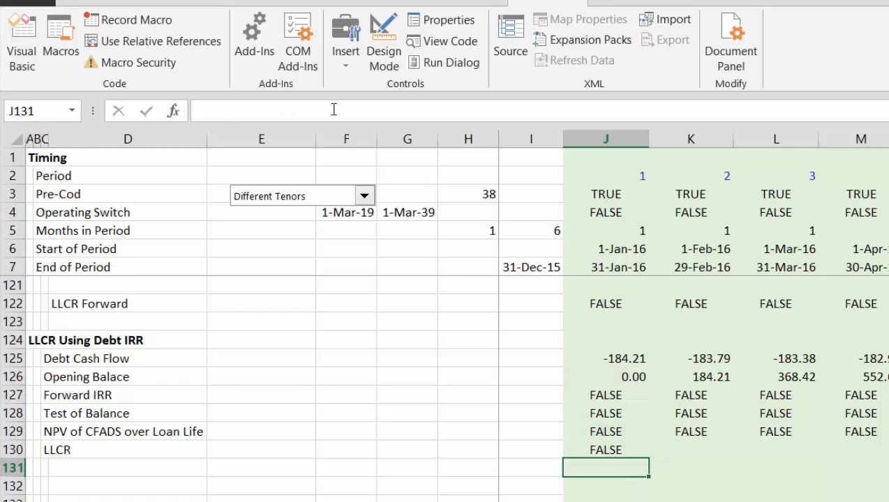
Copy the LLCR formula from J130 across the row through all the periods.
key("Up")
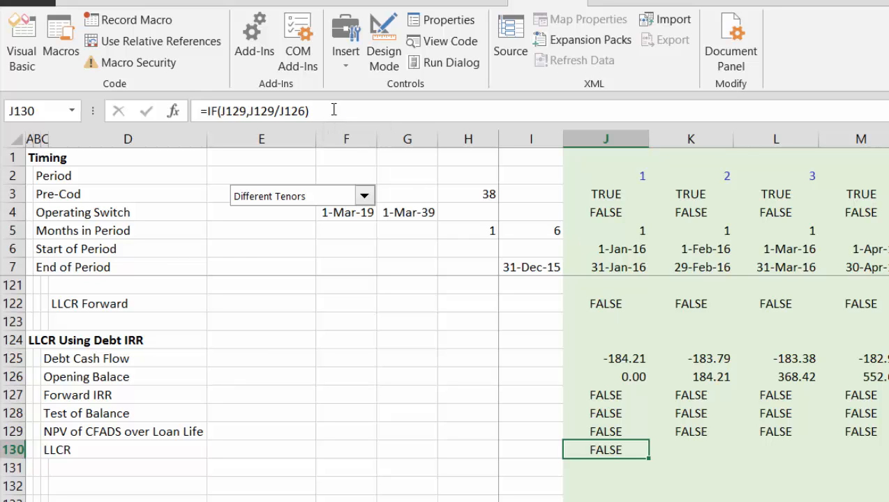
key("ctrl+shift+Right")
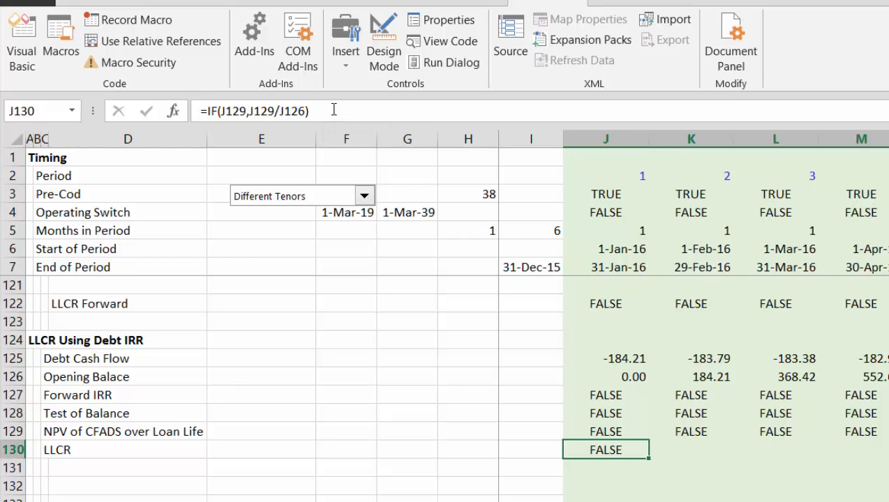
key("ctrl+r")
Examine the LLCR row across the pre-COD periods up to column AV.
key("Right")
key("Right")
key("Right")
key("Right")
key("Right")
key("Right")
key("Right")
key("Right")
key("Right")
key("Right")
key("Right")
key("Right")
key("Right")
key("Right")
key("Right")
key("Right")
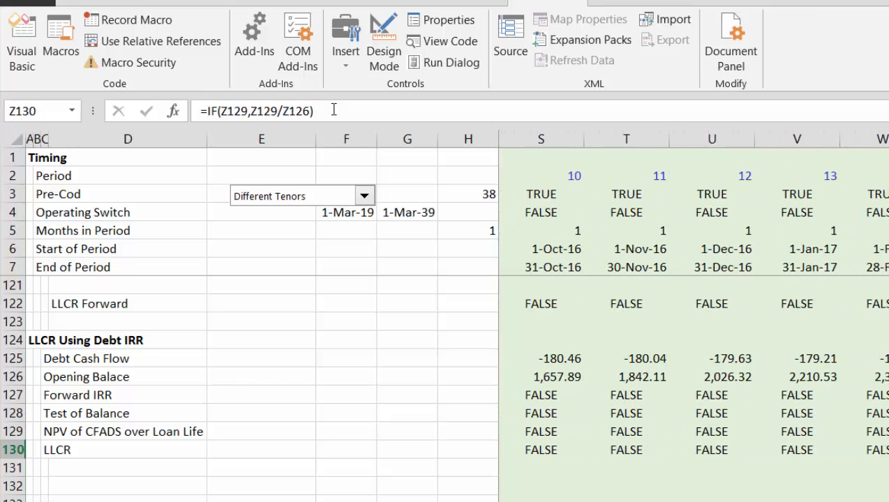
key("Right")
key("Right")
key("Right")
key("Right")
key("Right")
key("Right")
key("Right")
key("Right")
key("Right")
key("Right")
key("Right")
key("Right")
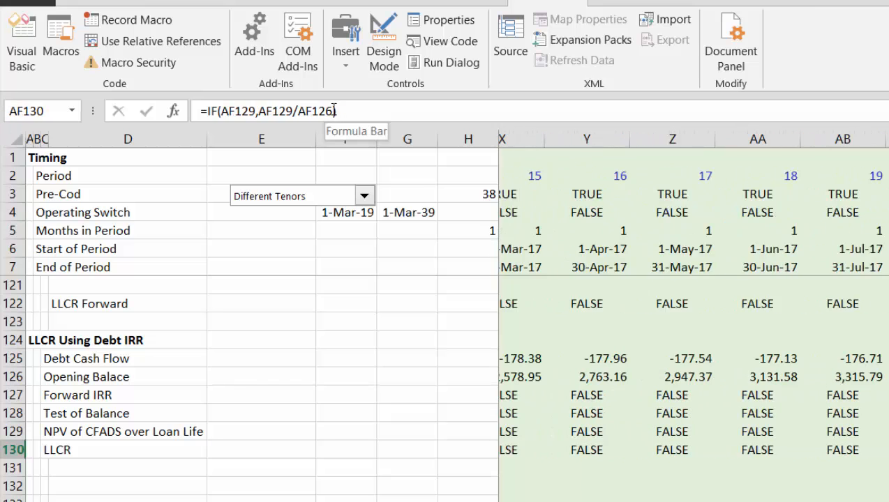
key("Right")
key("Right")
key("Right")
key("Right")
key("Right")
key("Right")
key("Right")
key("Right")
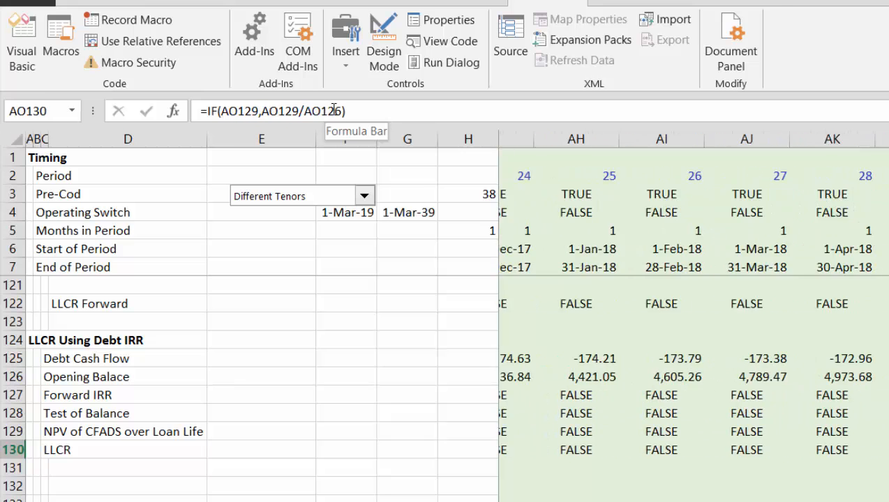
key("Right")
key("Right")
key("Right")
key("Right")
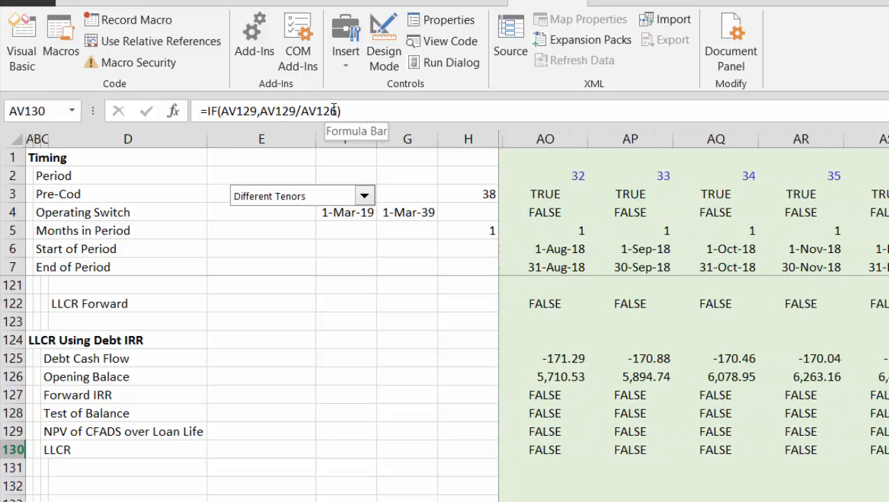
key("Left")
key("Left")
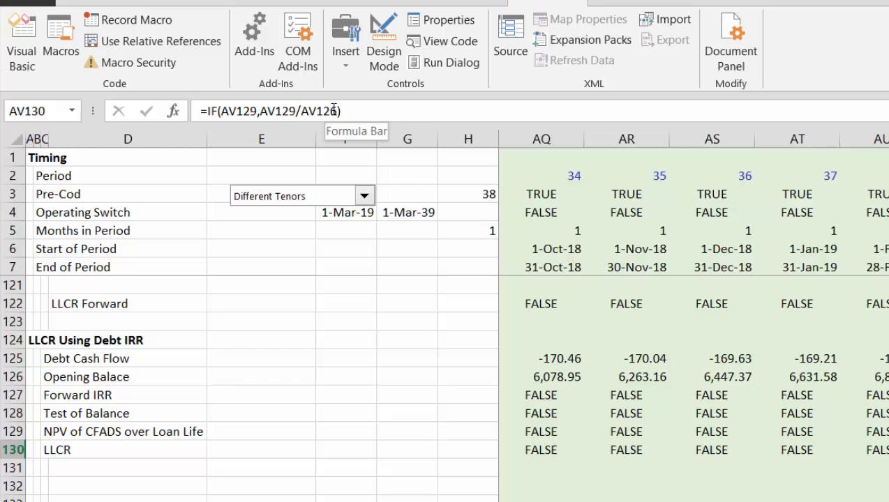
Format the NPV of CFADS over Loan Life and LLCR rows from column AV onward as comma-separated numbers with two decimals.
key("Up")
key("ctrl+shift+Right")
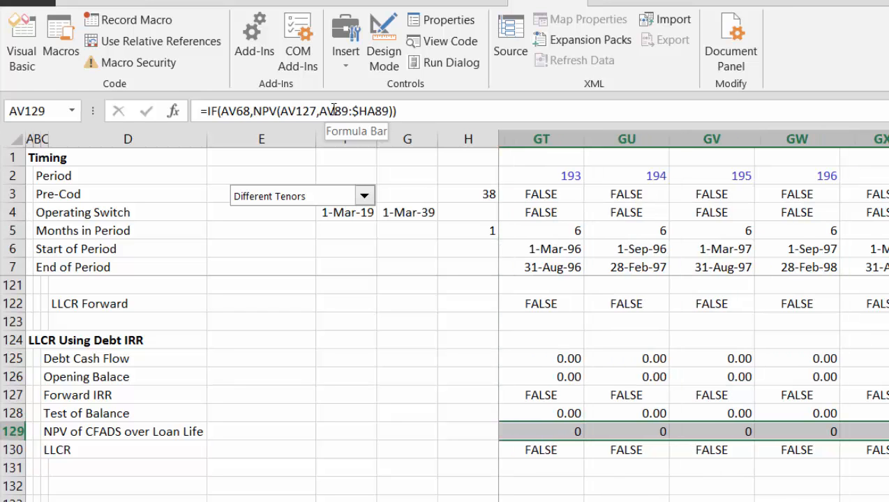
key("ctrl+shift+1")
key("Down")
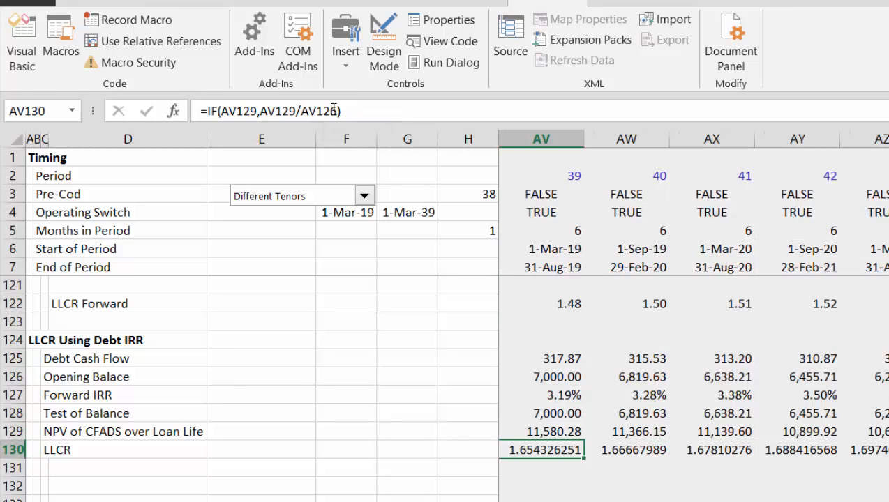
key("ctrl+shift+Right")
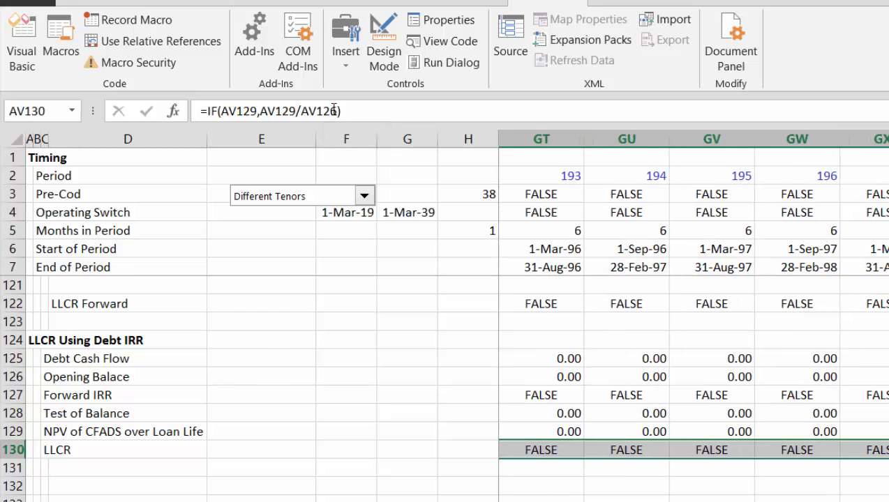
key("Left")
key("Left")
key("Right")
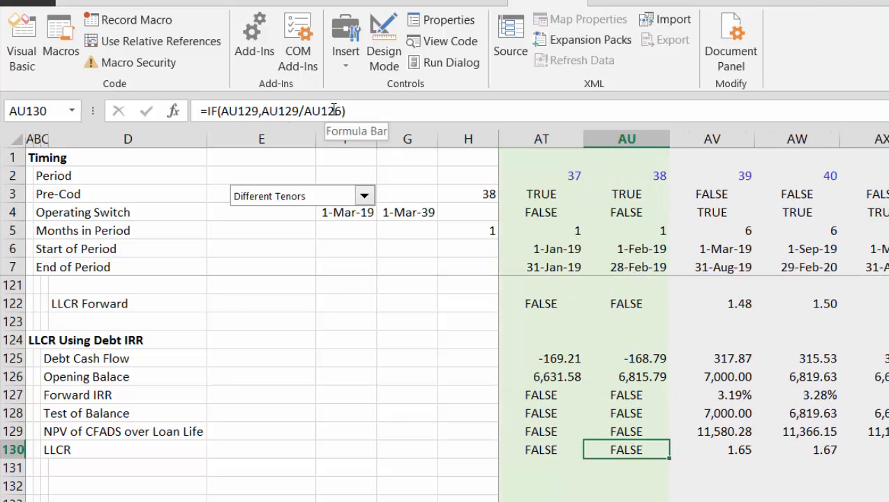
key("Right")
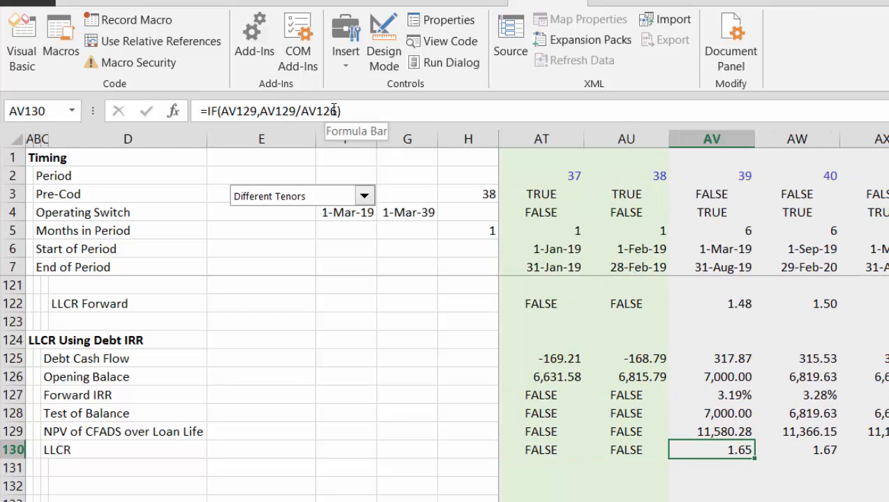
Compare the LLCR and LLCR Forward rows under the Equal Interest Rates, Different Constant, Different Increasing and Different Tenors scenarios.
left_click(362, 195)
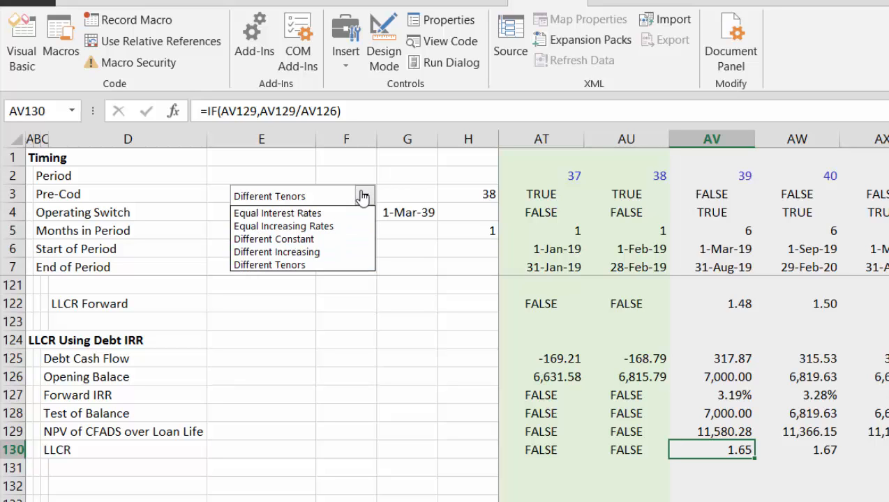
left_click(362, 195)
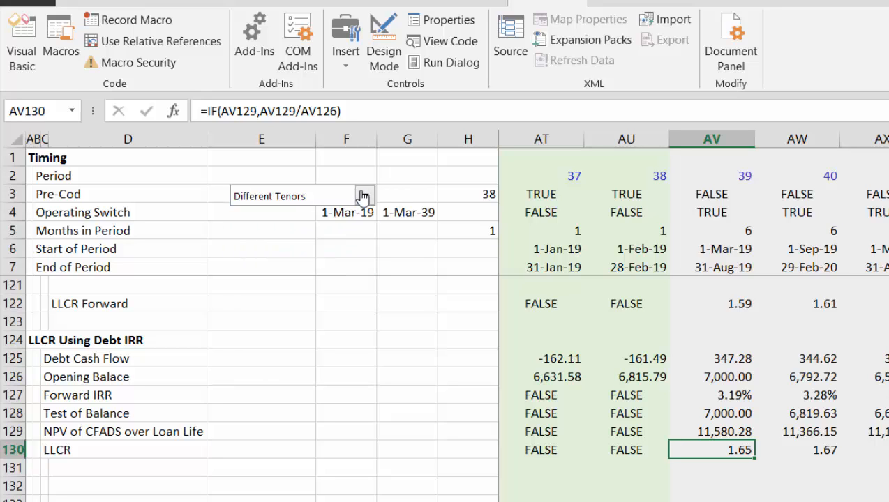
left_click(362, 195)
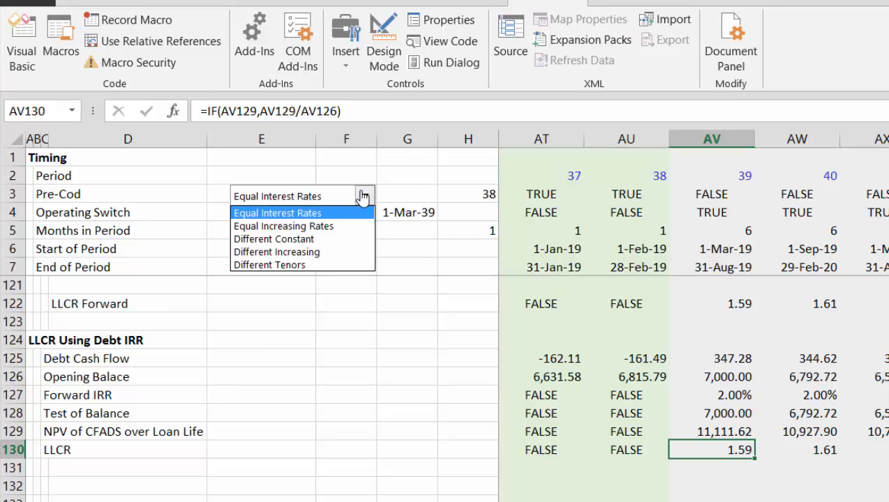
left_click(362, 196)
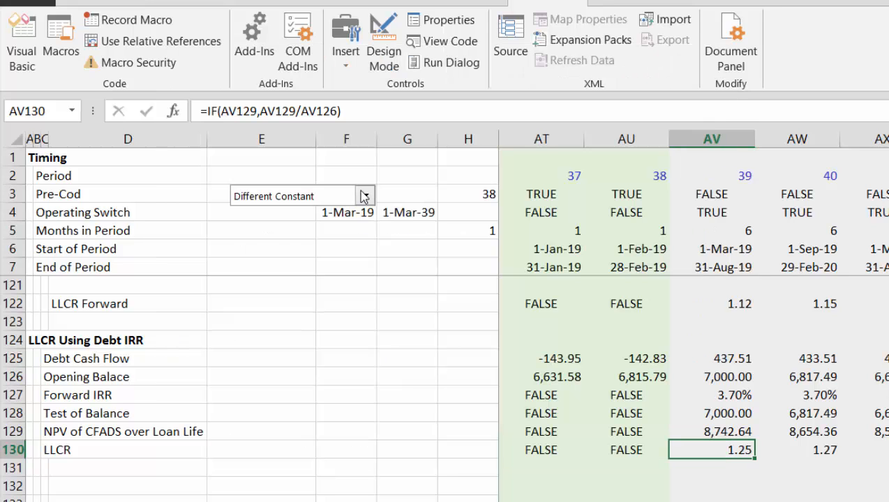
key("Down")
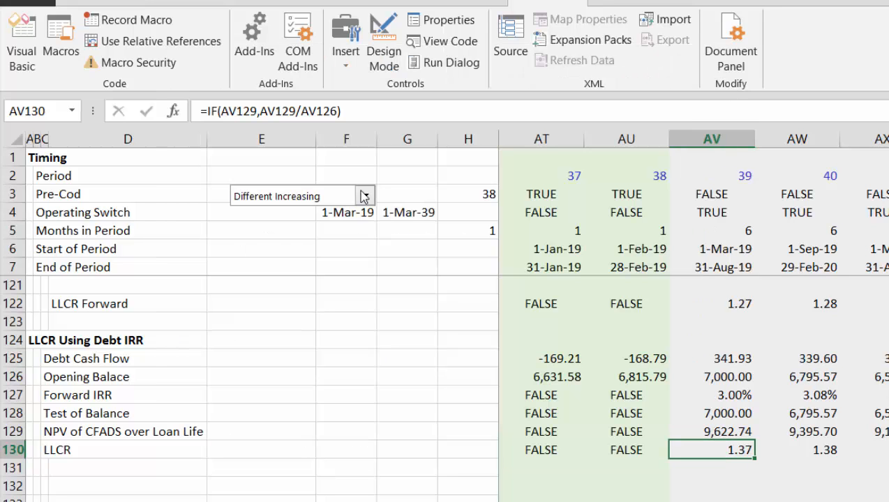
left_click(364, 196)
key("Down")
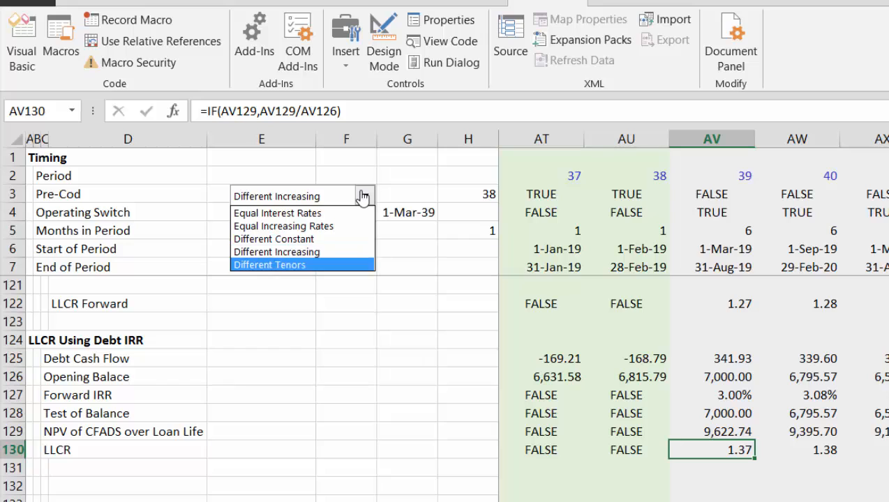
key("Escape")
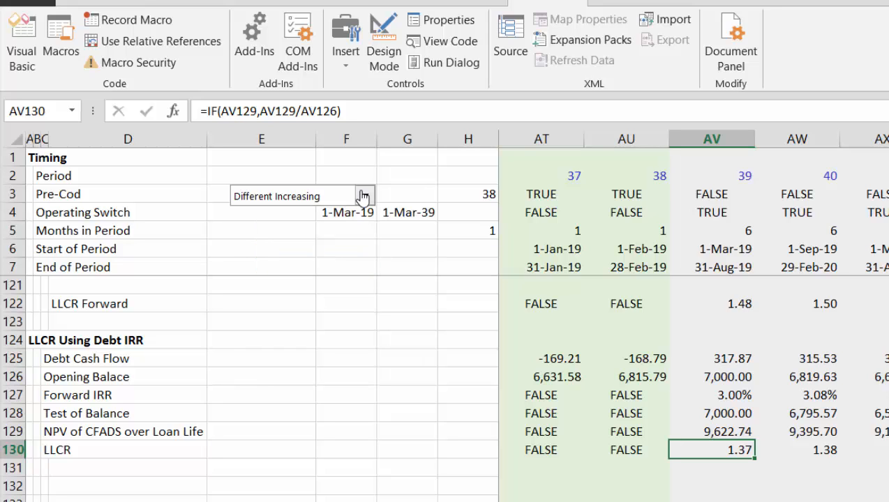
key("Down")
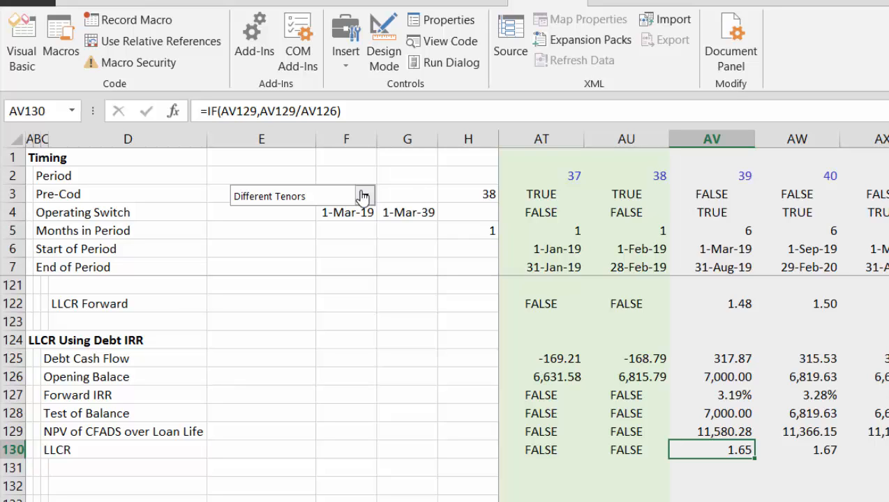
Insert six blank rows at row 132, between the LLCR row and the XIRR with Prospective CF section.
key("Down")
key("Down")
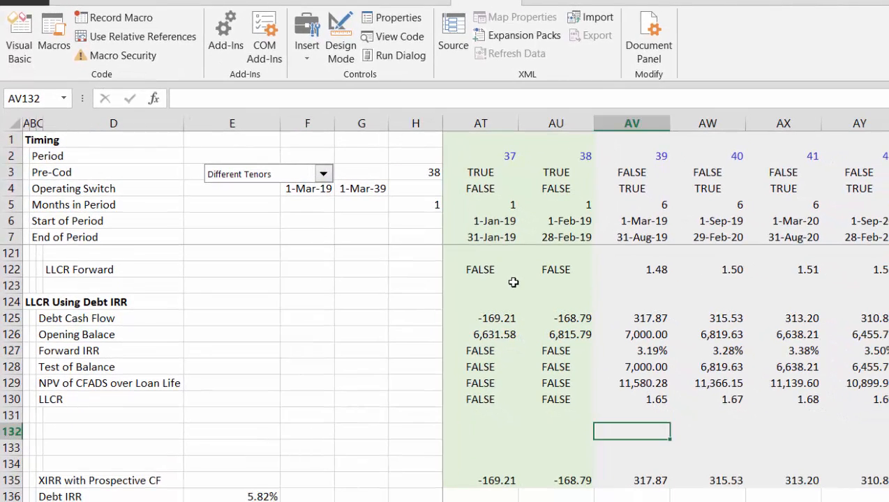
key("Left")
key("Left")
key("Left")
key("shift+space")
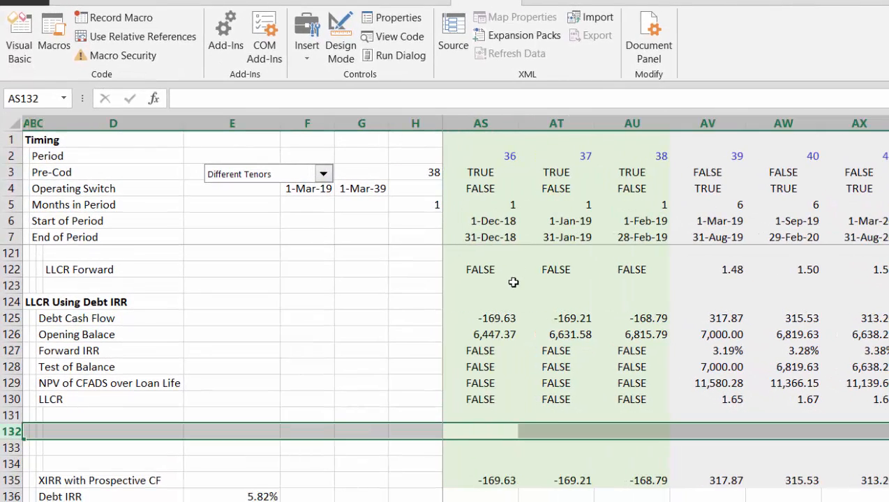
key("ctrl+shift+plus")
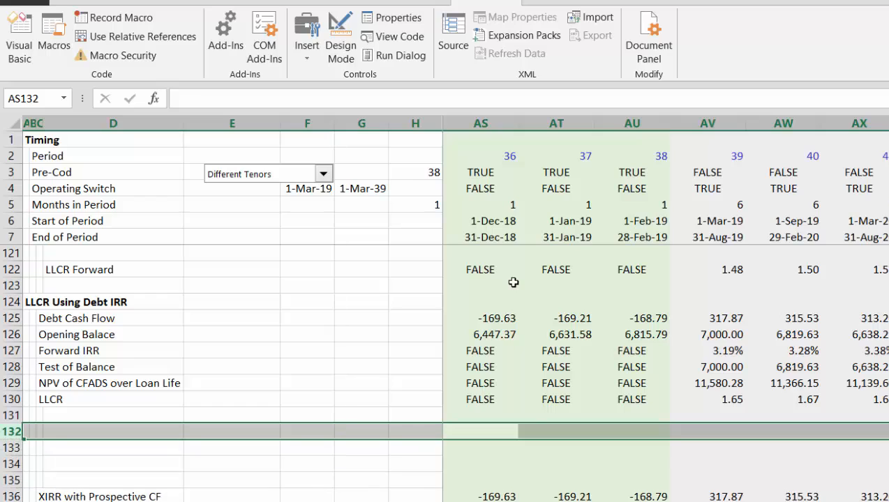
key("ctrl+shift+plus")
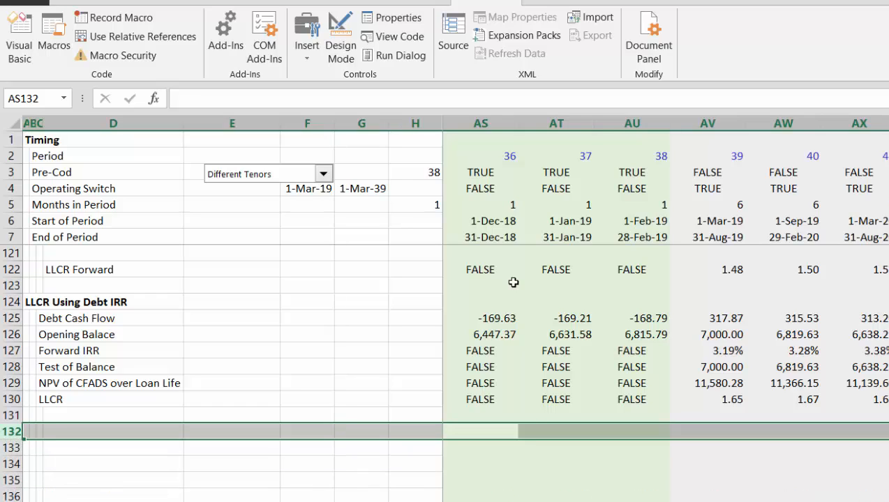
key("ctrl+shift+plus")
key("ctrl+shift+plus")
key("ctrl+shift+plus")
key("ctrl+shift+plus")
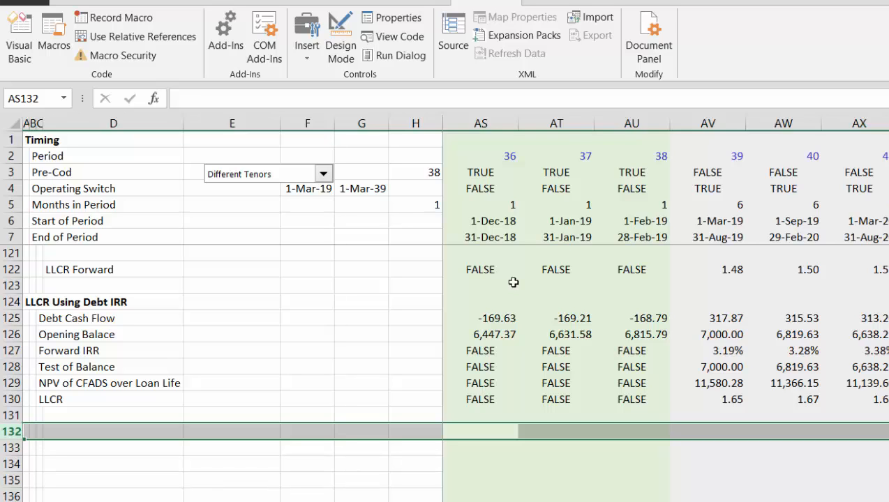
Go back to cell A132, at the start of the inserted blank rows.
key("Left")
key("Left")
key("Left")
key("Left")
key("Left")
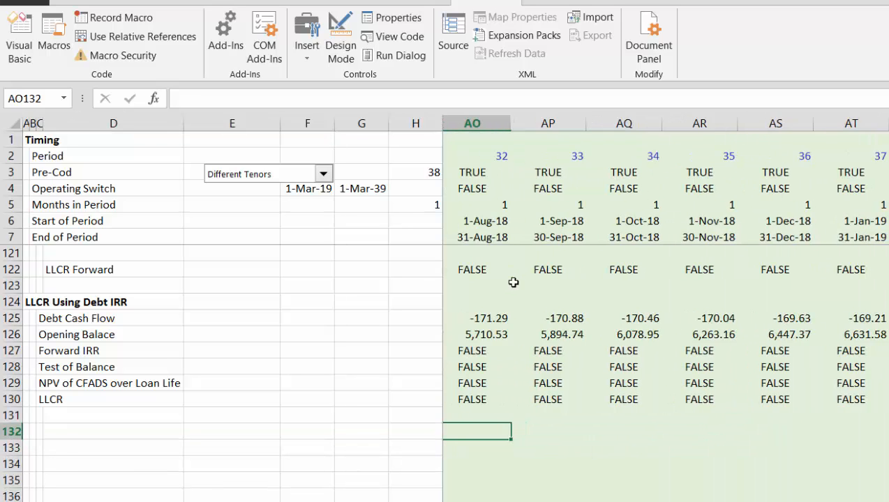
key("Left")
key("Left")
key("Left")
key("Left")
key("Left")
key("Left")
key("Left")
key("Left")
key("Left")
key("Left")
key("Left")
key("Left")
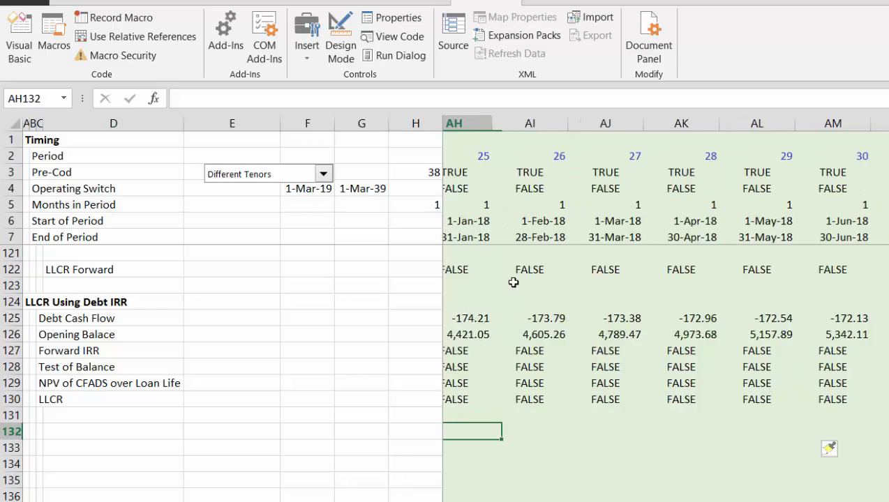
key("Left")
key("Left")
key("Left")
key("Left")
key("Left")
key("Left")
key("Left")
key("Left")
key("Left")
key("Left")
key("Left")
key("Left")
key("Left")
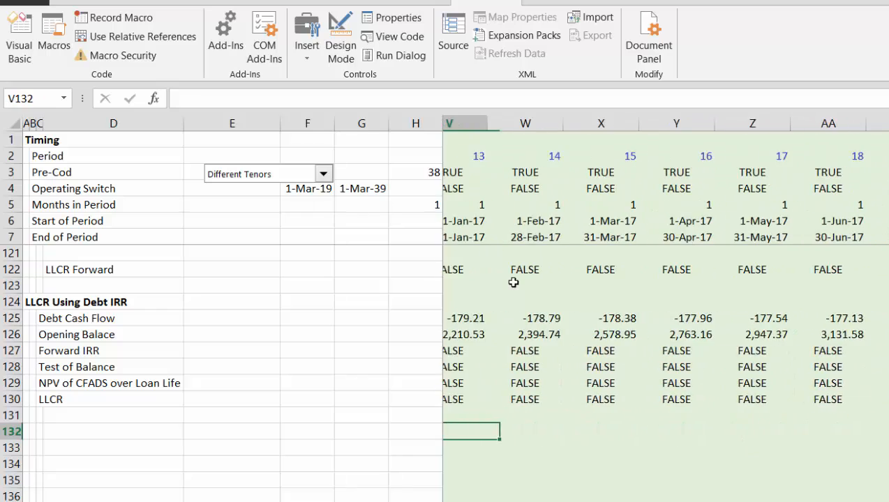
key("Left")
key("Left")
key("Left")
key("Left")
key("Left")
key("Left")
key("Left")
key("Left")
key("Left")
key("Left")
key("Left")
key("Left")
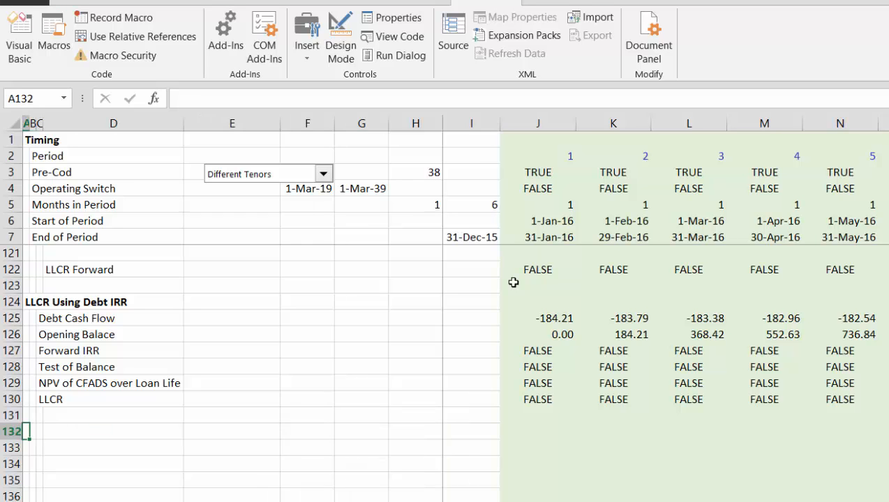
Go to the scenario inputs sheet and bring up the Code Number row with its scenario selector and LLCR @ COD.
key("alt+Tab")
key("alt+Tab")
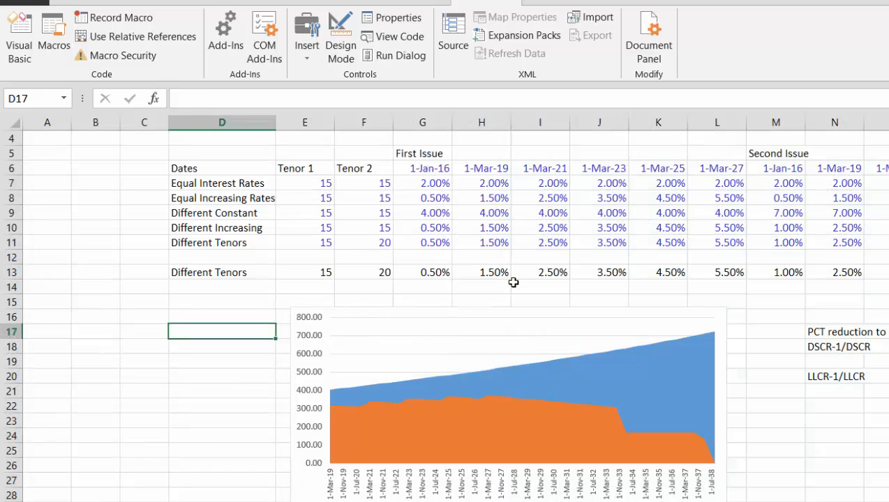
key("Down")
key("Down")
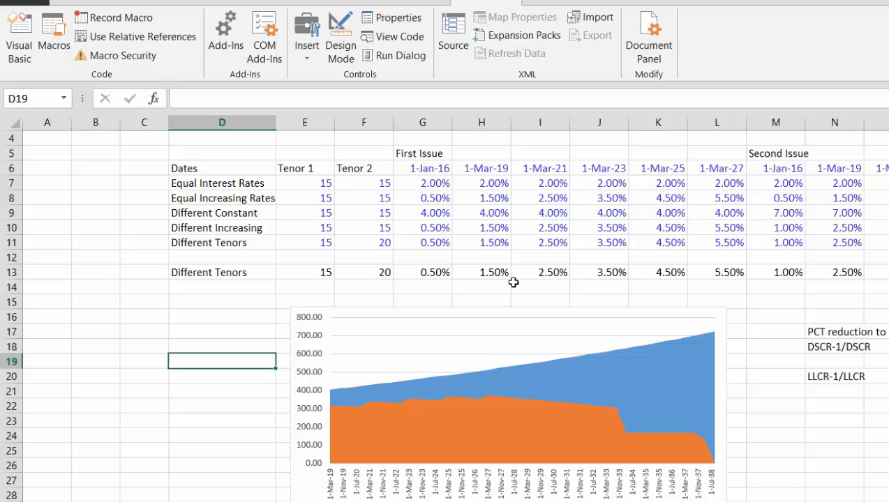
key("Up")
key("Up")
key("Up")
key("Up")
key("Up")
key("Up")
key("Up")
key("Up")
key("Up")
key("Up")
key("Up")
key("Up")
key("Up")
key("Up")
key("Up")
key("Up")
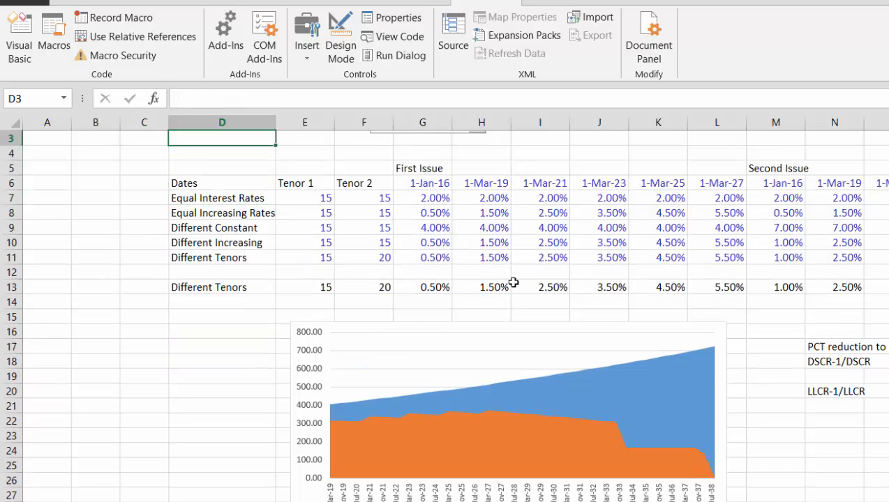
key("Up")
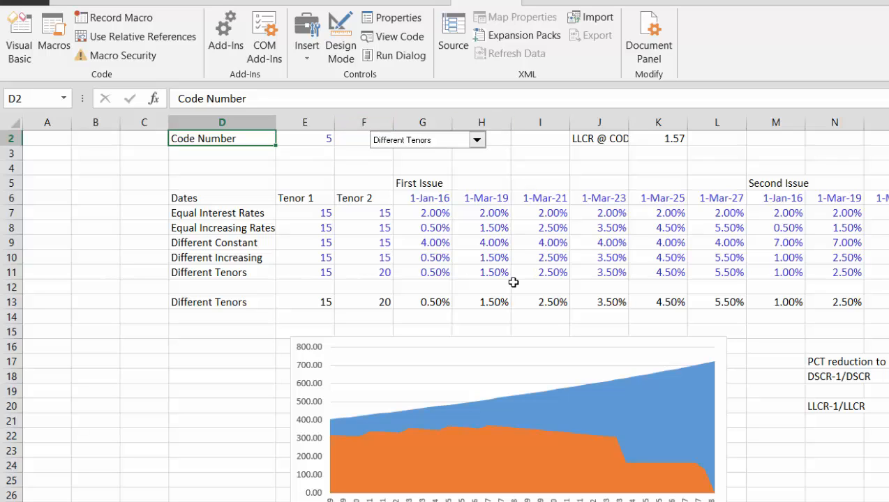
Compare LLCR @ COD and the debt service chart under the Equal Interest Rates and Different Tenors scenarios.
left_click(477, 140)
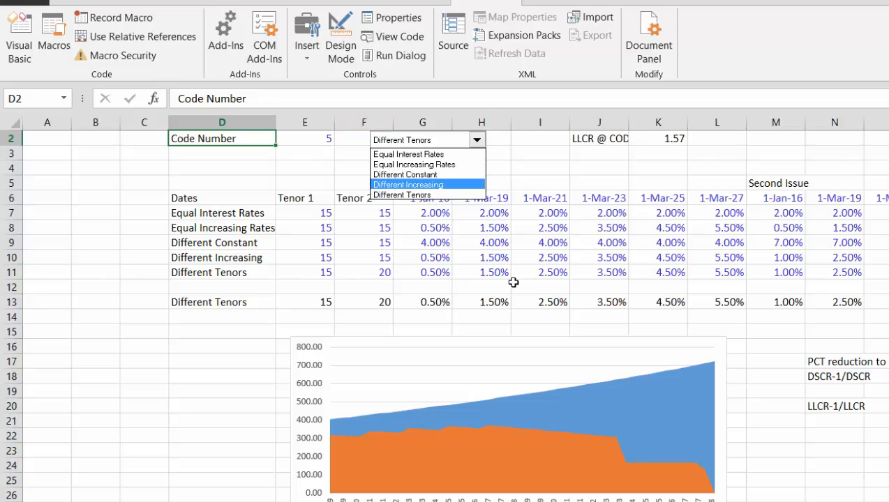
key("Return")
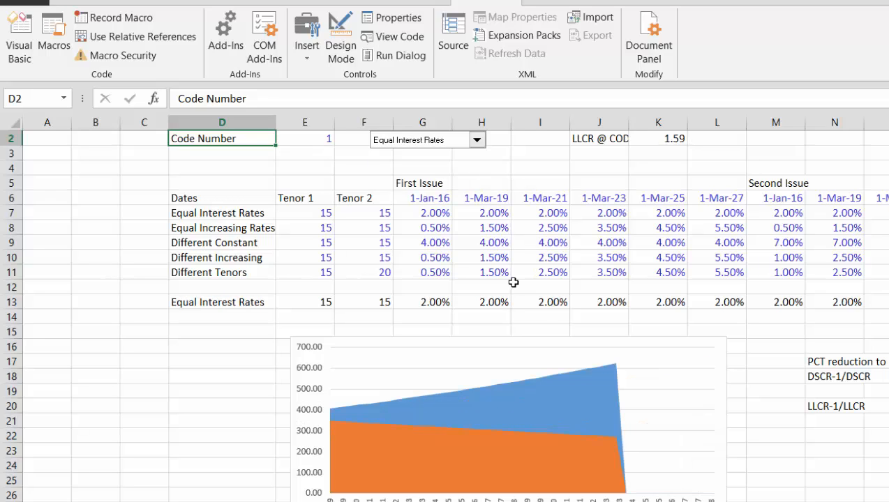
left_click(477, 141)
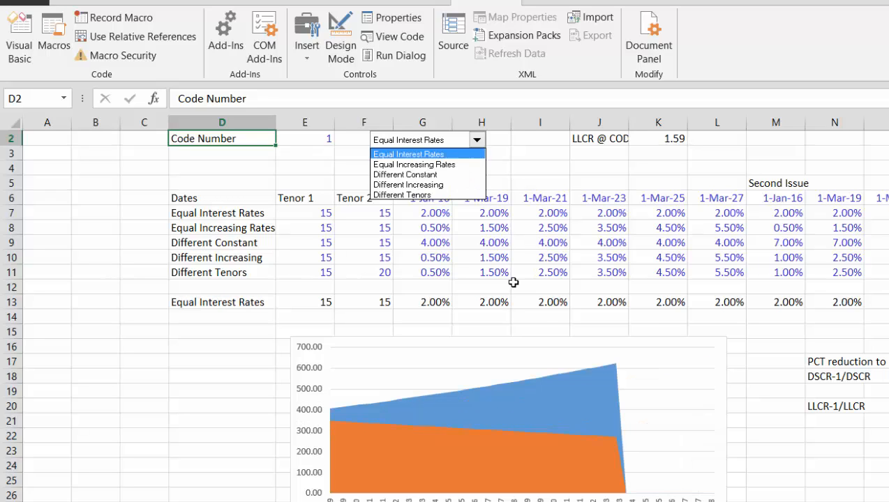
left_click(419, 194)
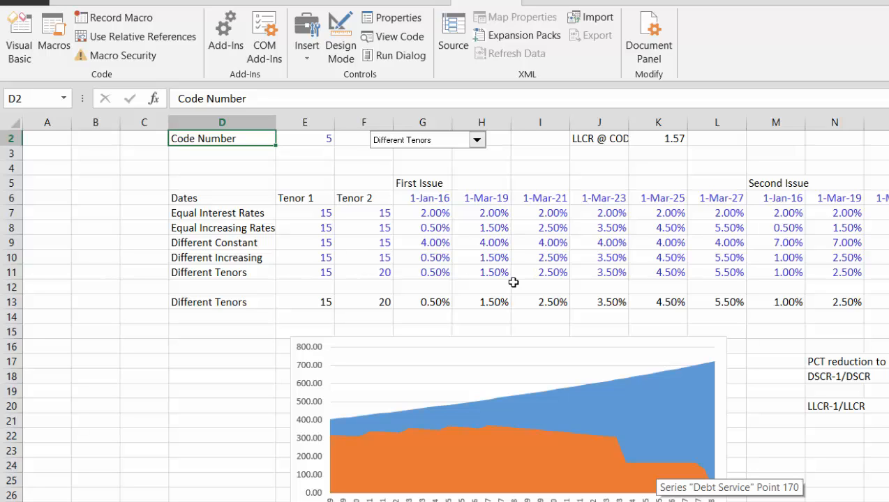
left_click(512, 282)
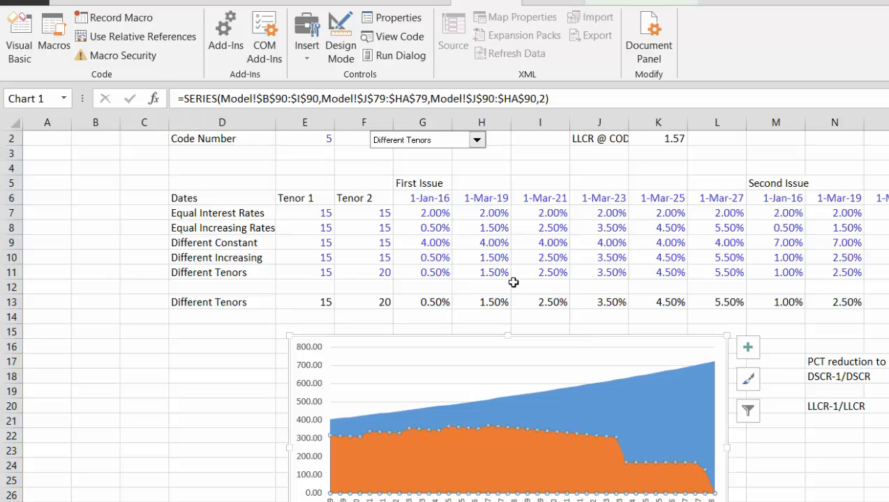
key("Escape")
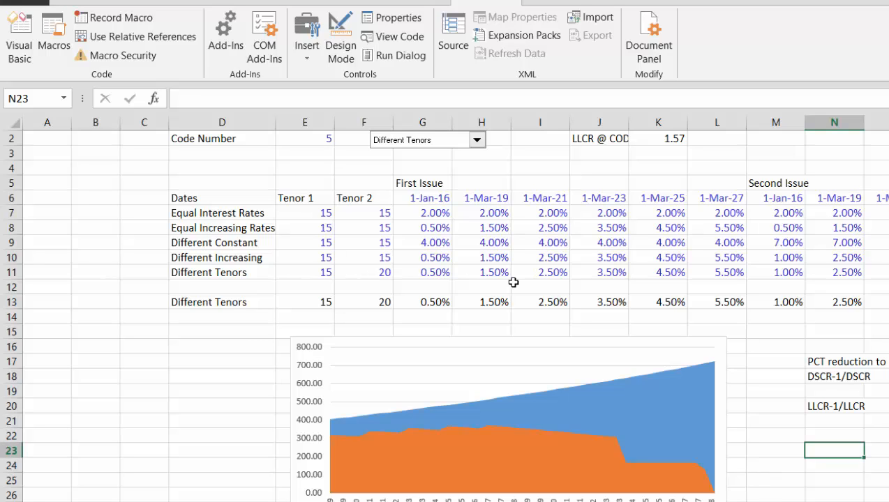
Return to the model sheet and title the new section in A132 "LLCR's for Two Different Tenors".
key("ctrl+Page_Down")
key("Down")
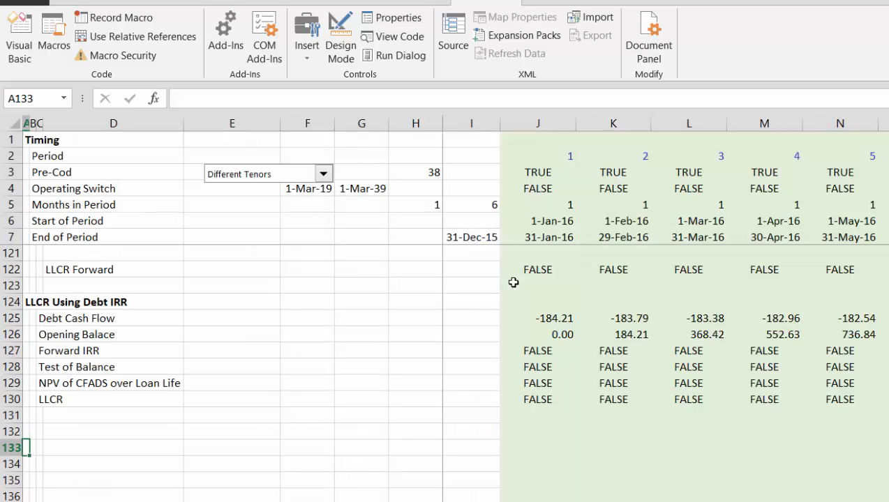
key("Up")
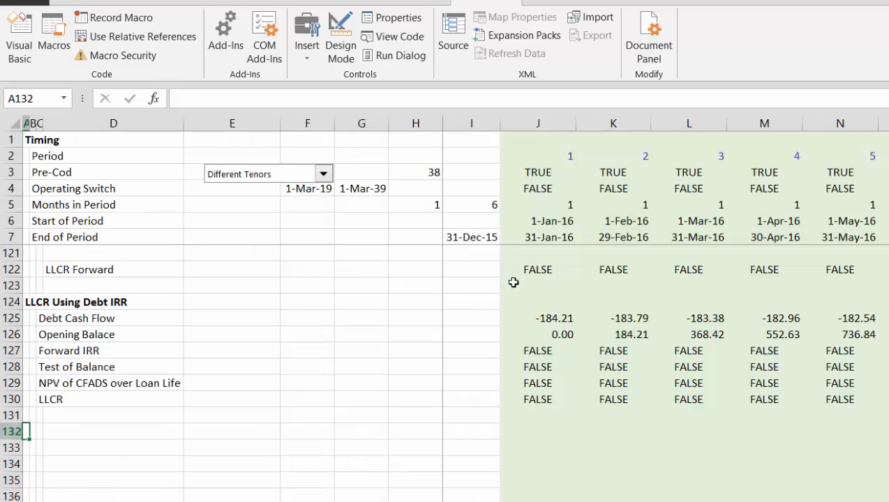
type("LLCR")
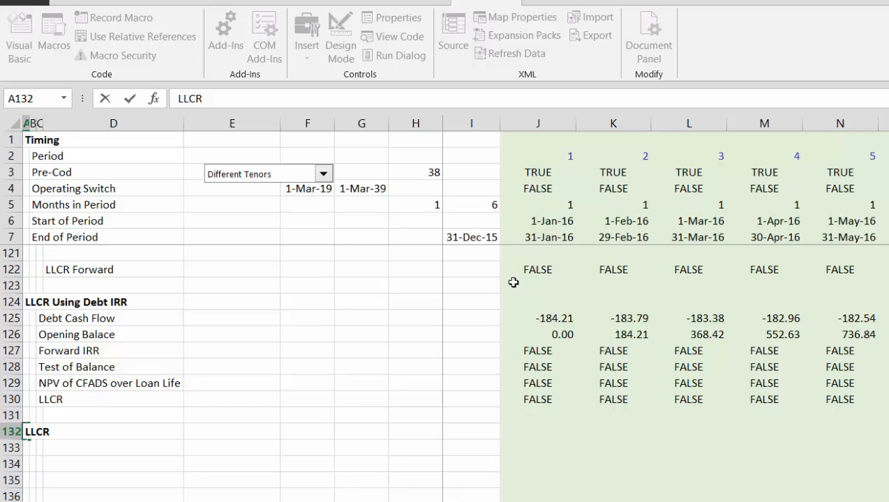
type("'s for Twon")
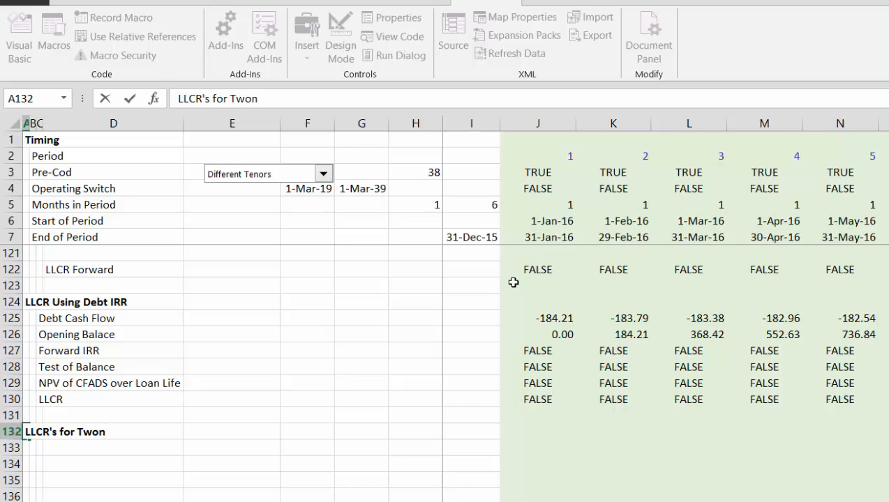
key("BackSpace")
type("De")
key("BackSpace")
type("ifferent Tenor")
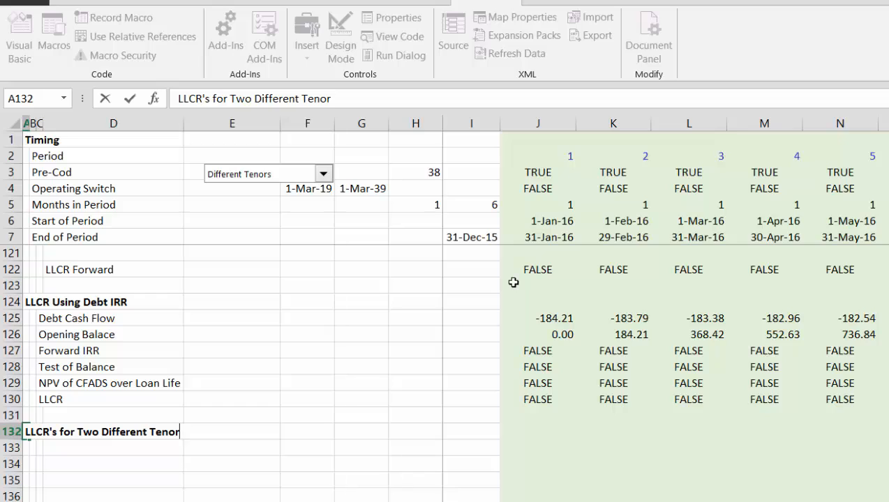
type("s")
key("ctrl+Return")
Widen column D slightly and label row 133 "Debt Reayment 1" in cell B133.
key("Down")
key("Down")
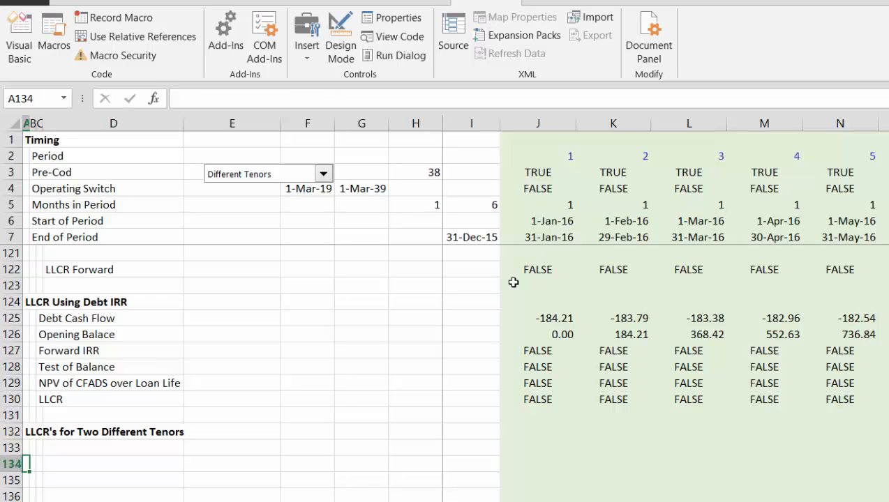
left_click_drag(183, 123, 195, 123)
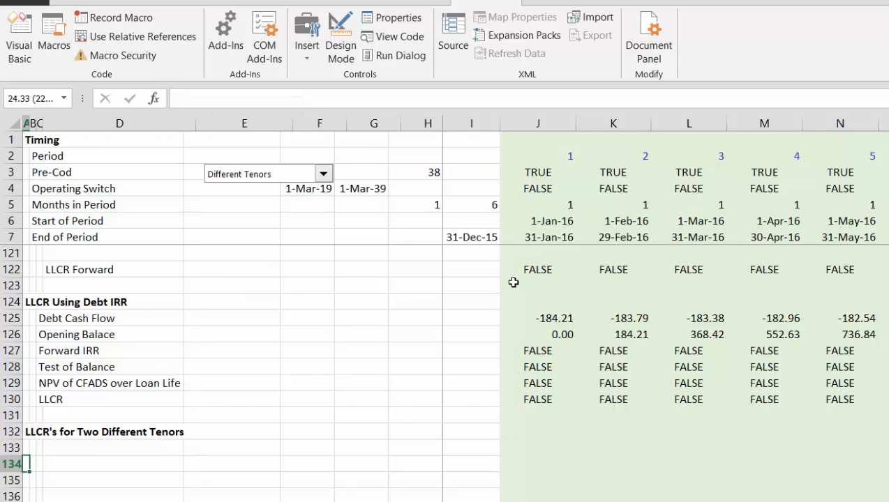
key("Up")
key("Right")
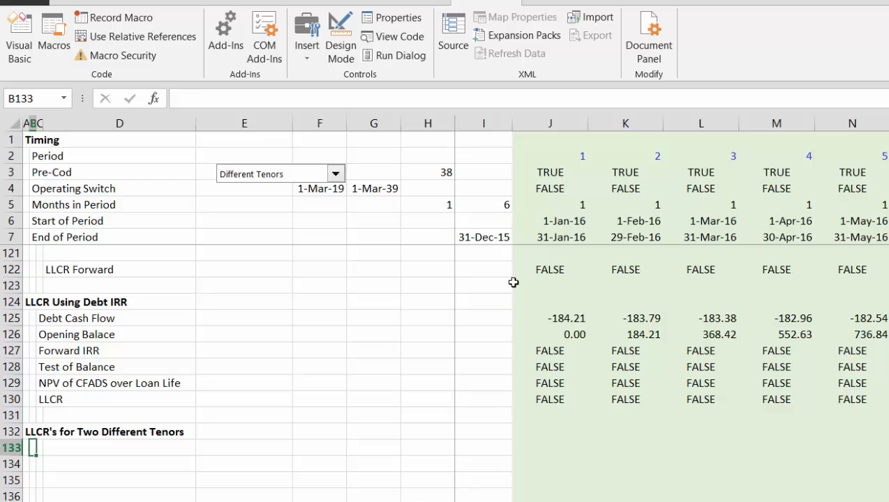
type("Debt ")
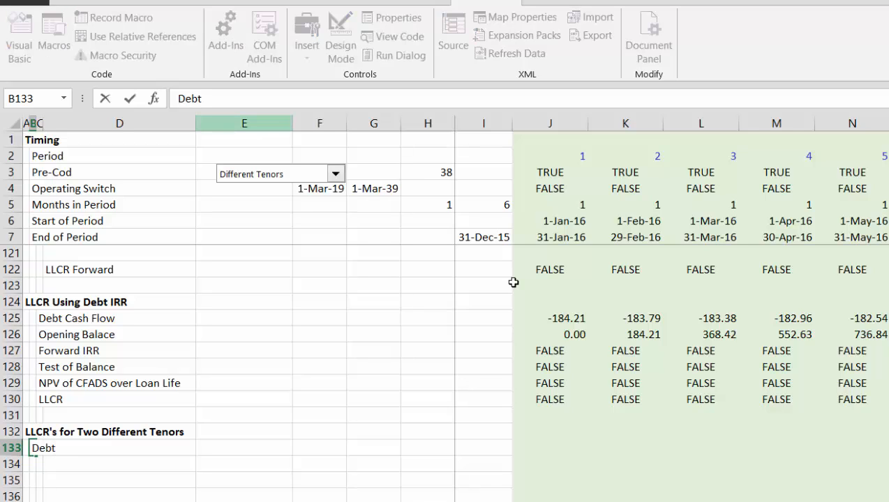
type("Reaym")
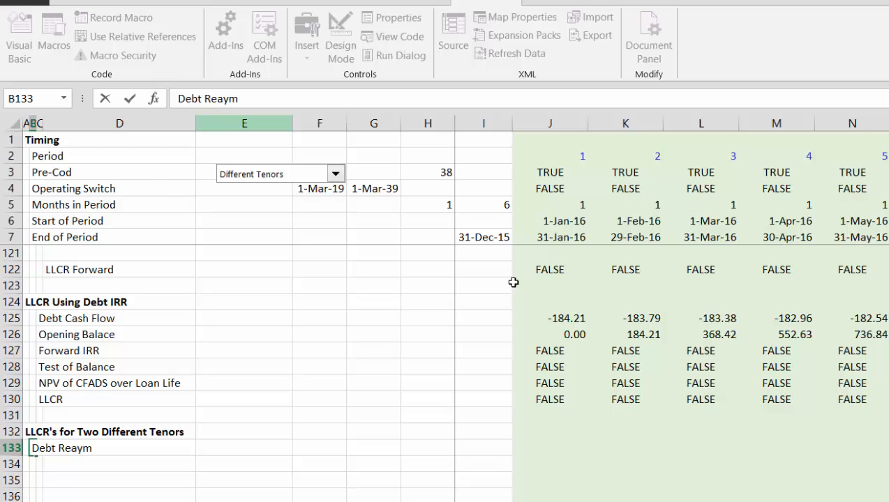
type("ent 1")
key("Tab")
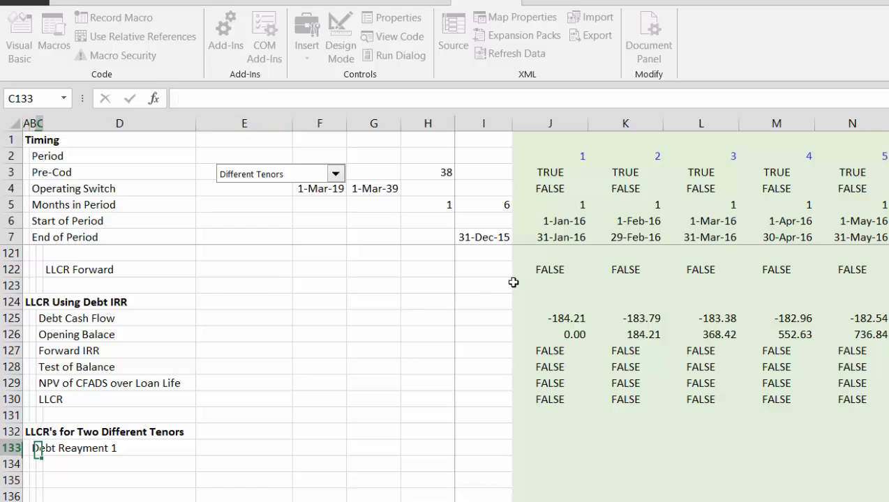
Link F133 to the Operating Switch start date in F4 as the start date for the first debt's repayment.
key("Up")
key("Right")
key("Right")
key("Right")
key("Down")
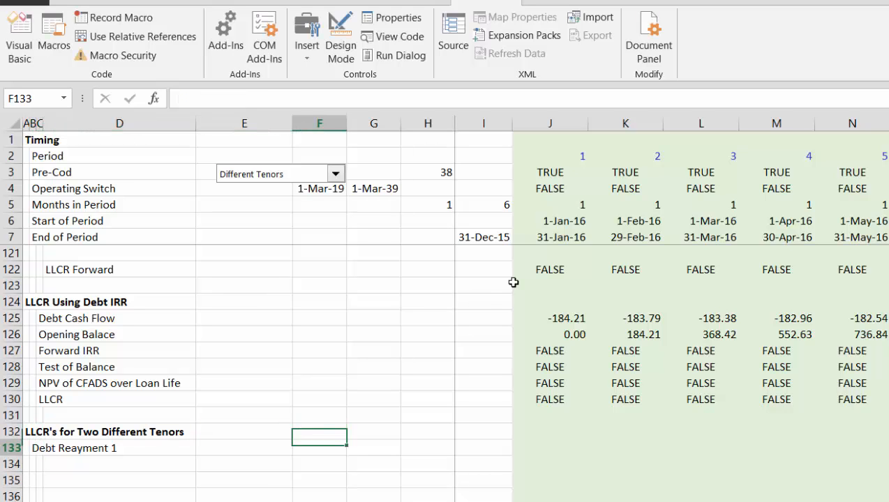
key("F2")
type("=")
key("Up")
key("Up")
key("Up")
key("Up")
key("Up")
key("Up")
key("Up")
key("Up")
key("Up")
key("Up")
key("Up")
key("Up")
key("Up")
key("Up")
key("Up")
key("Up")
key("Up")
key("Up")
key("Up")
key("Up")
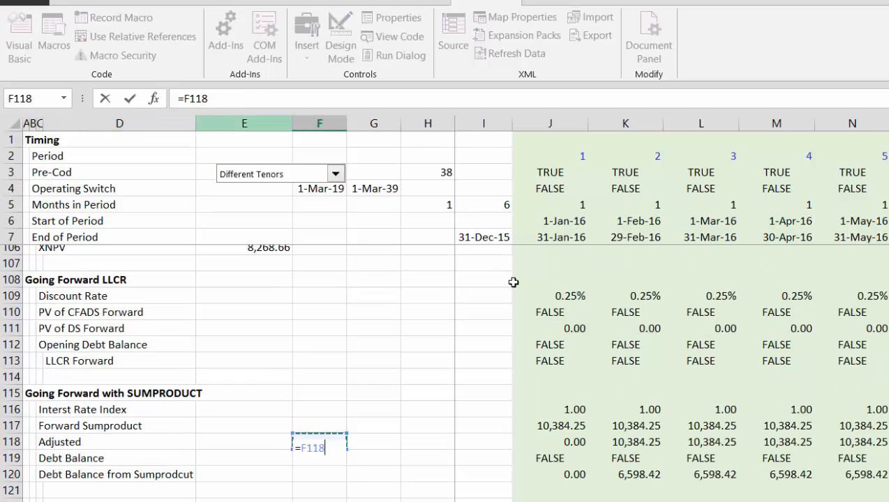
key("Up")
key("Up")
key("Up")
key("Up")
key("Up")
key("Up")
key("Up")
key("Up")
key("Up")
key("Up")
key("Up")
key("Up")
key("Up")
key("Up")
key("Up")
key("Up")
key("Up")
key("Up")
key("Up")
key("Up")
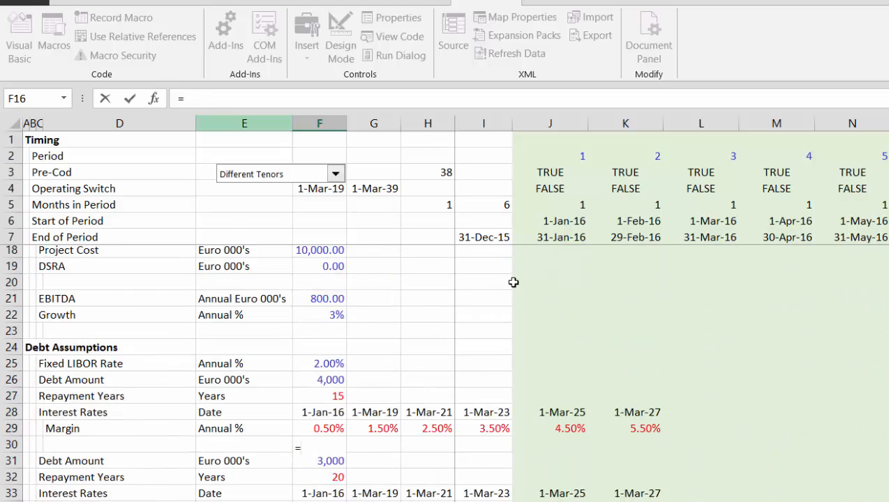
key("Down")
key("Down")
key("Down")
key("Down")
key("Down")
key("Down")
key("Down")
key("Down")
key("Down")
key("Down")
key("Down")
key("Down")
key("Down")
key("Down")
key("Down")
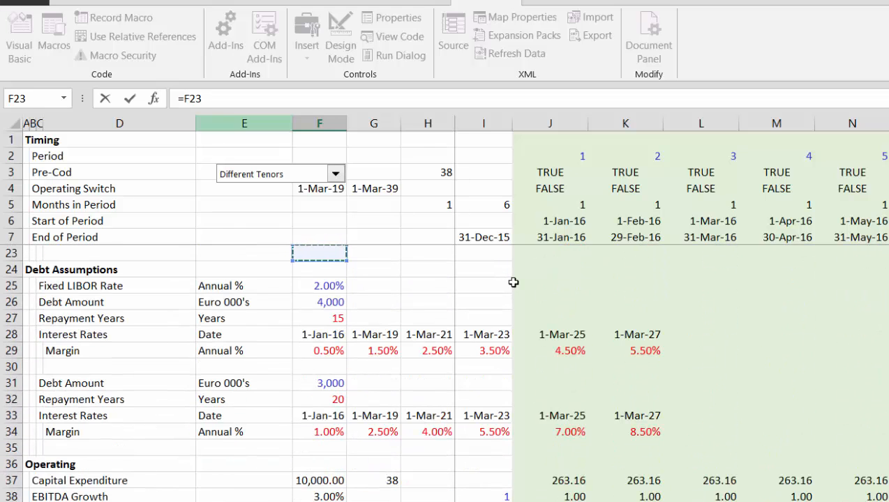
key("Down")
key("Down")
key("Down")
key("Down")
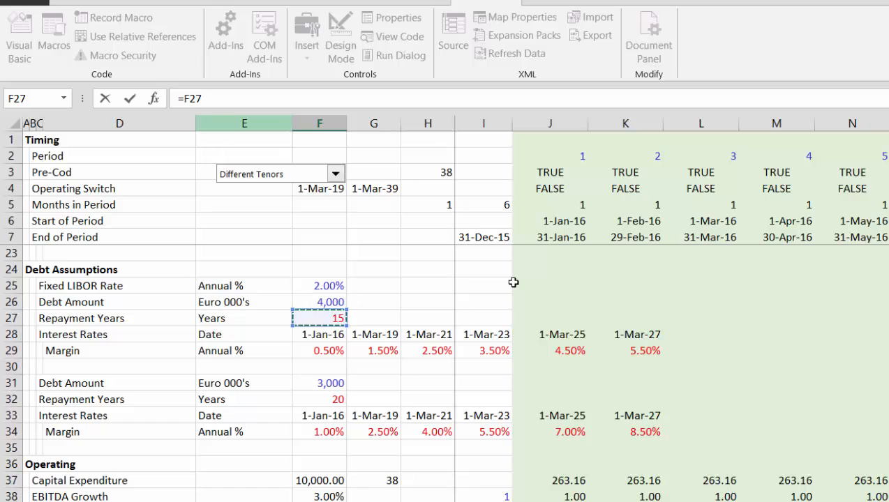
key("Up")
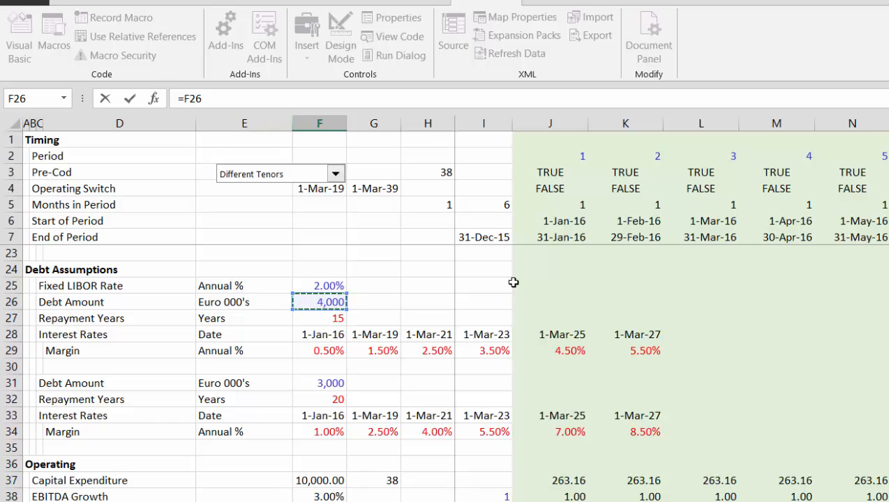
key("Up")
key("Up")
key("Up")
key("Up")
key("Up")
key("Up")
key("Up")
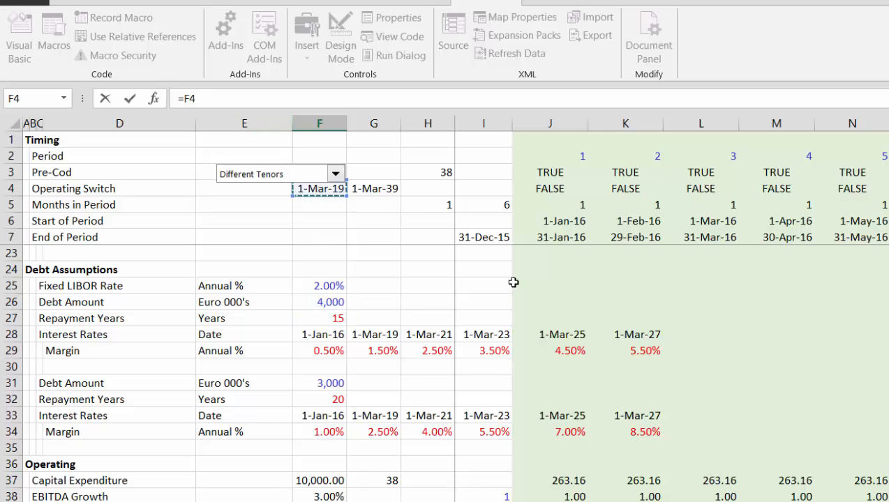
key("ctrl+Return")
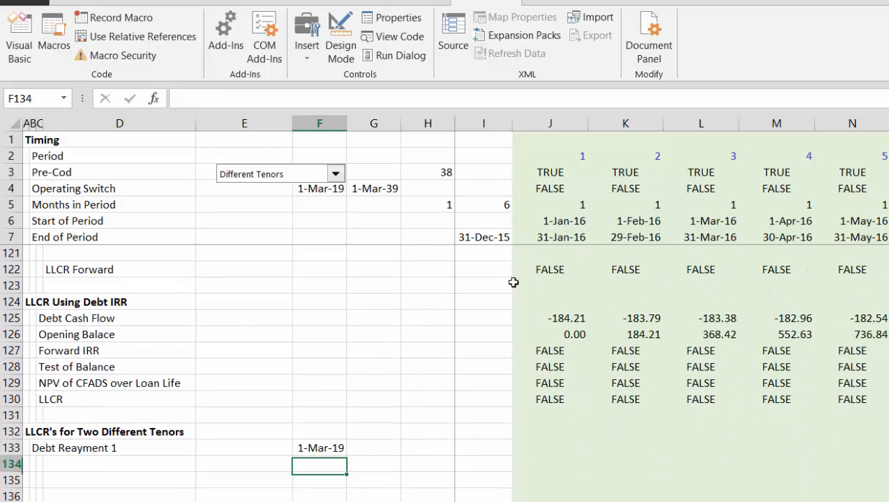
Calculate the first debt's repayment end date in G133 with =EDATE(F133,F27*12), using the Repayment Years assumption.
key("Up")
key("Right")
type("=")
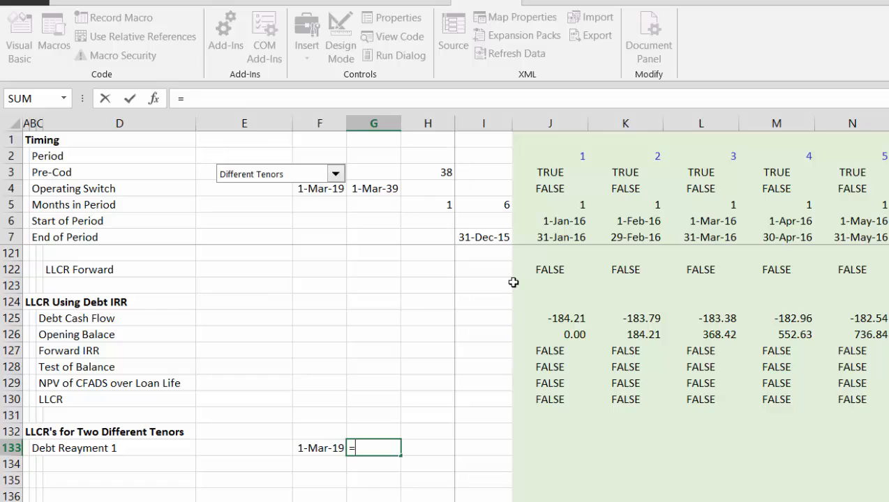
type("eda")
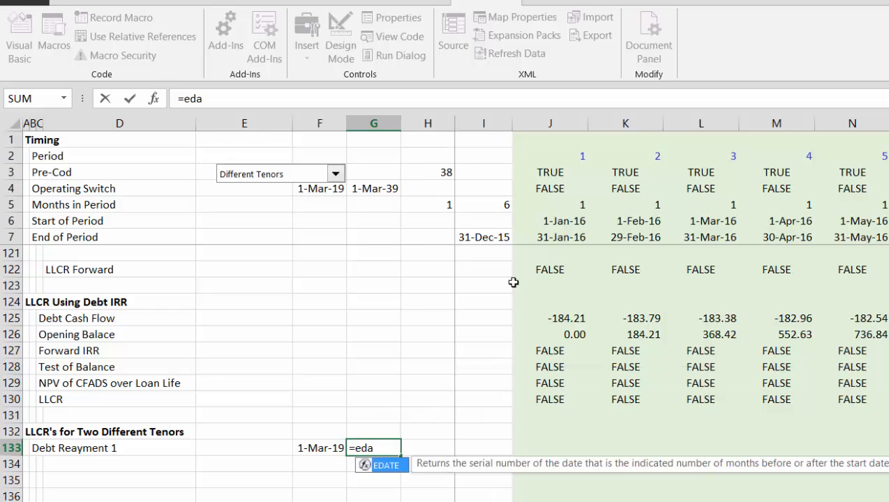
key("Tab")
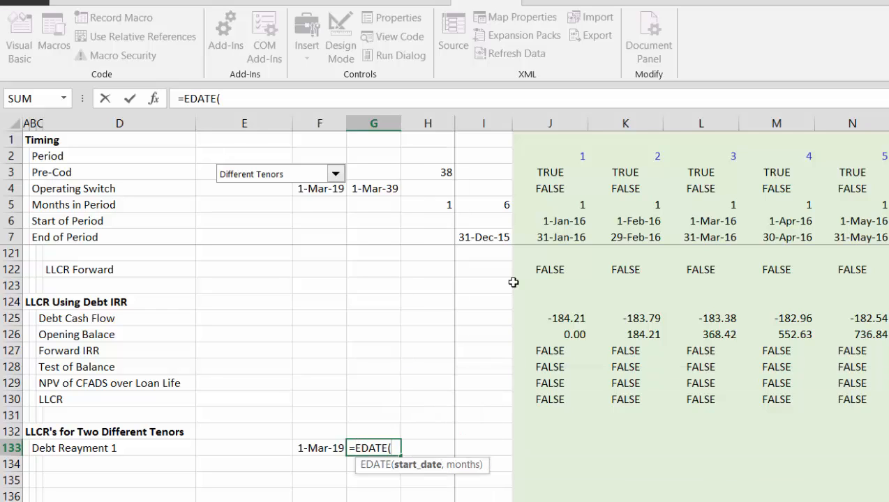
key("Left")
type(",")
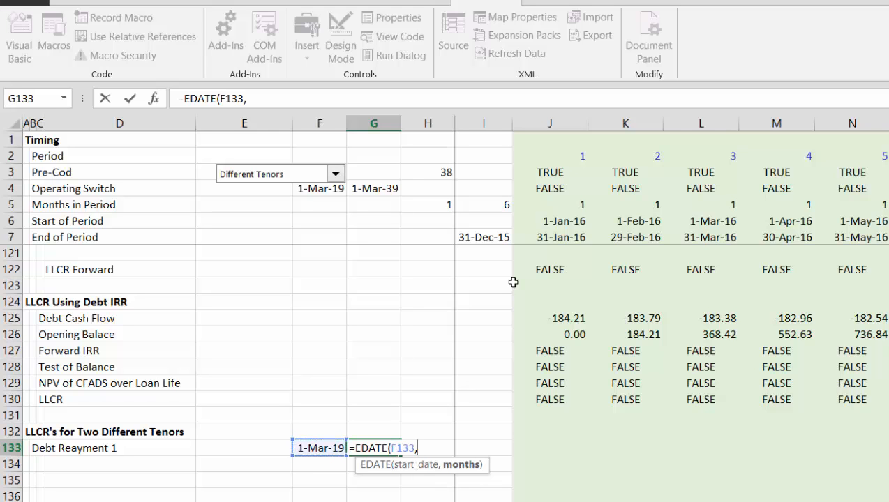
key("Up")
key("Up")
key("Up")
key("Up")
key("Up")
key("Up")
key("Up")
key("Up")
key("Up")
key("Up")
key("Up")
key("Up")
key("Up")
key("Up")
key("Up")
key("Up")
key("Up")
key("Up")
key("Up")
key("Up")
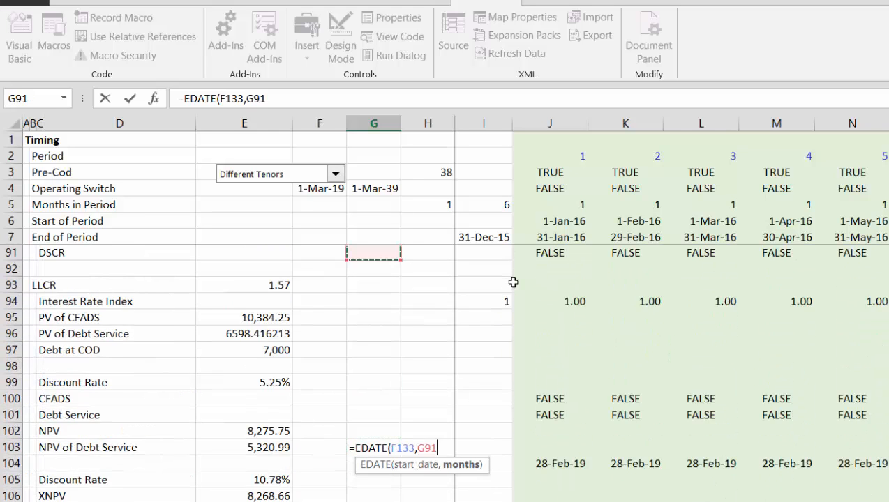
key("Up")
key("Up")
key("Up")
key("Up")
key("Up")
key("Up")
key("Up")
key("Up")
key("Up")
key("Up")
key("Up")
key("Up")
key("Up")
key("Up")
key("Up")
key("Up")
key("Up")
key("Up")
key("Up")
key("Up")
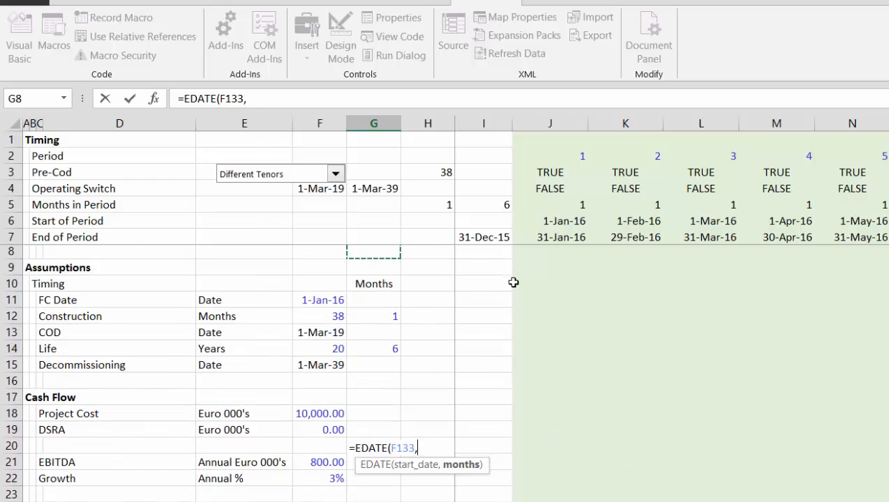
key("Down")
key("Down")
key("Down")
key("Down")
key("Down")
key("Down")
key("Down")
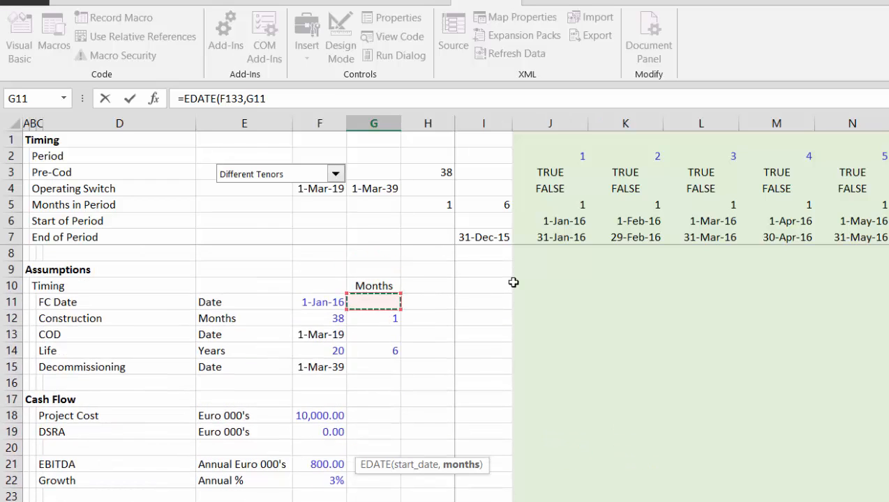
key("Down")
key("Down")
key("Down")
key("Down")
key("Down")
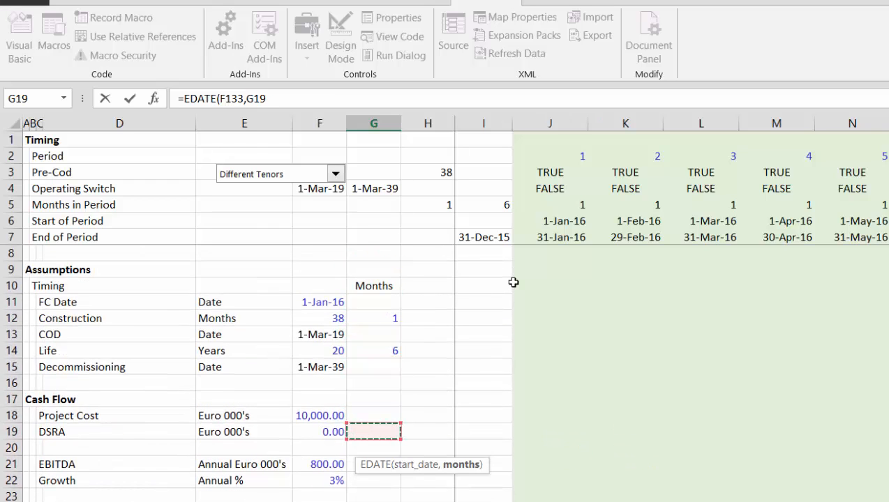
key("Down")
key("Down")
key("Down")
key("Down")
key("Down")
key("Down")
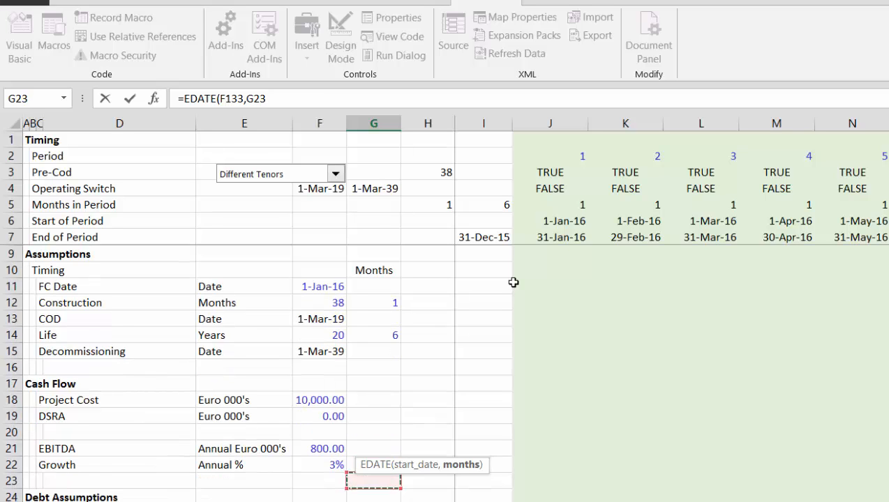
key("Down")
key("Down")
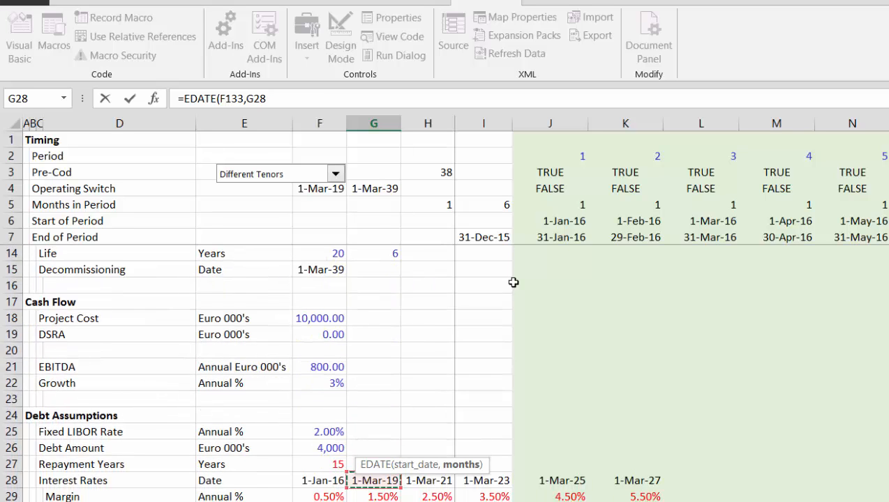
key("Up")
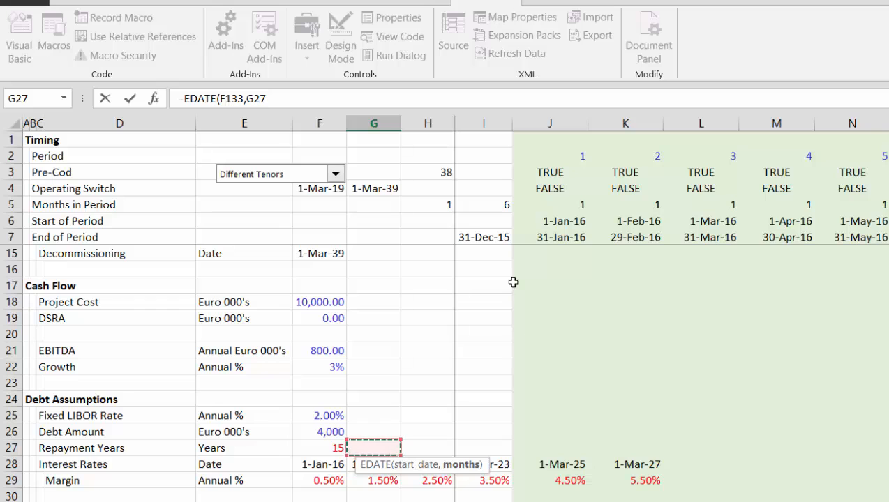
key("Left")
type("*12")
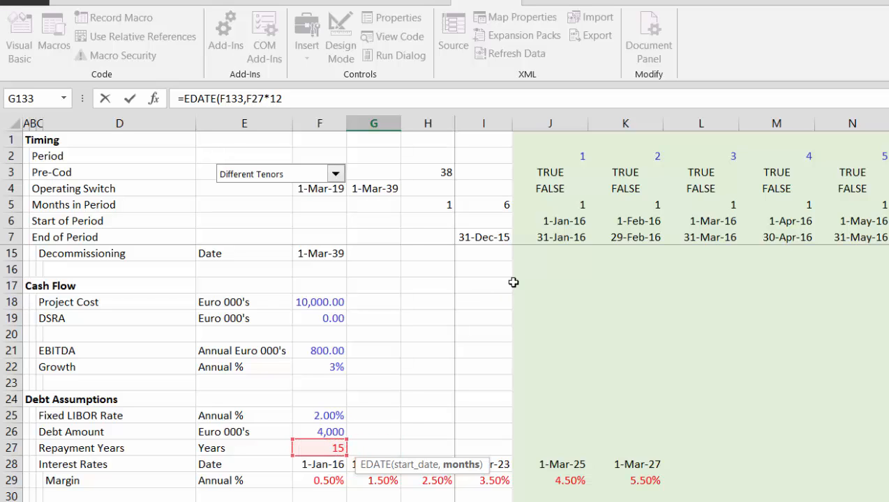
key("Return")
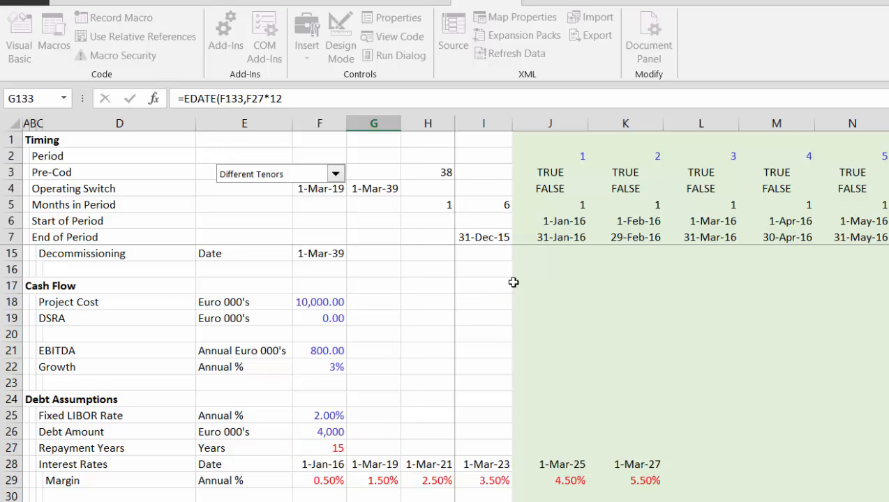
Format the first debt's repayment end date in G133 as a day-month-year date.
key("Down")
key("Down")
key("Up")
key("Up")
key("Up")
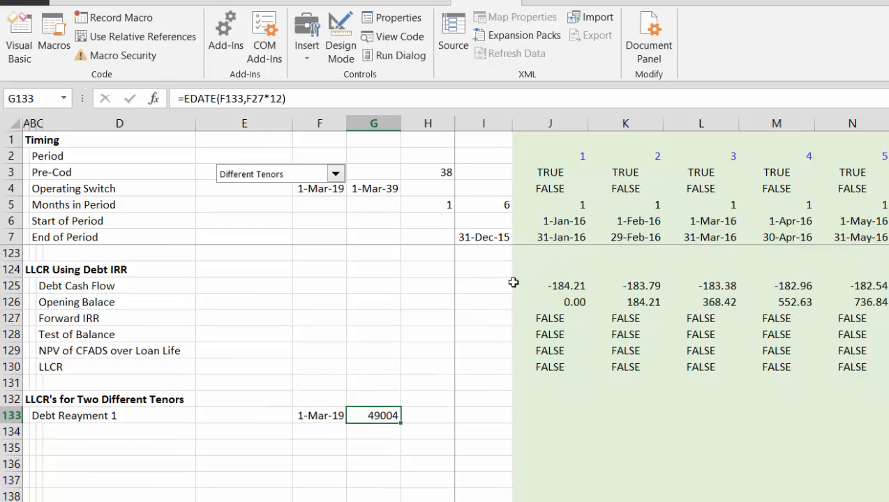
key("ctrl+shift+3")
Enter the repayment switch =AND(J6>=$F$133,J6<$G$133) in J133 and fill it across the whole timeline of row 133.
key("Right")
key("Right")
key("Right")
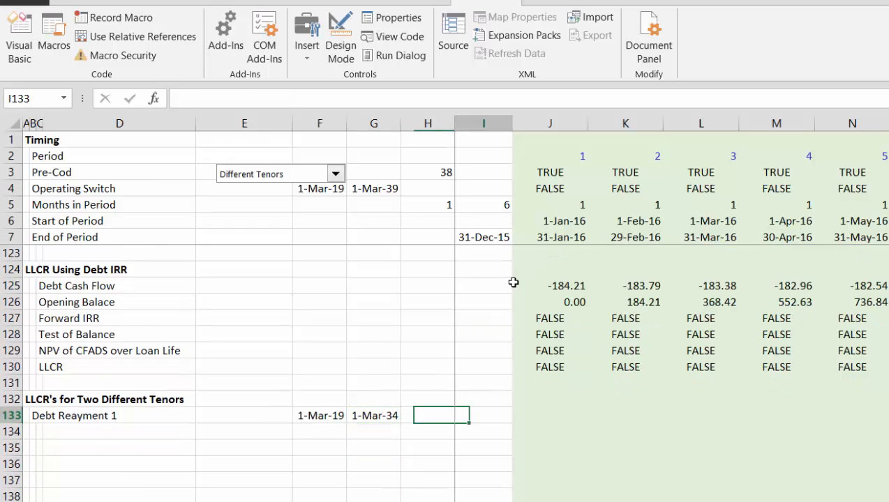
type("=")
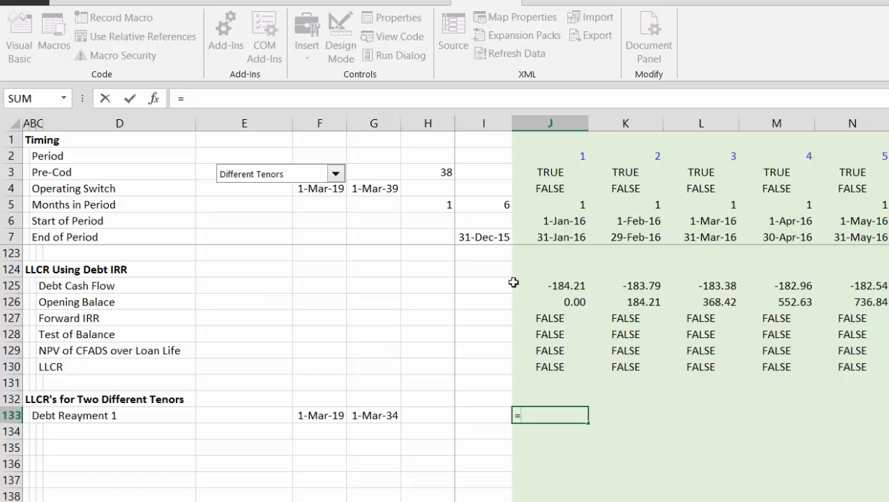
type("and(")
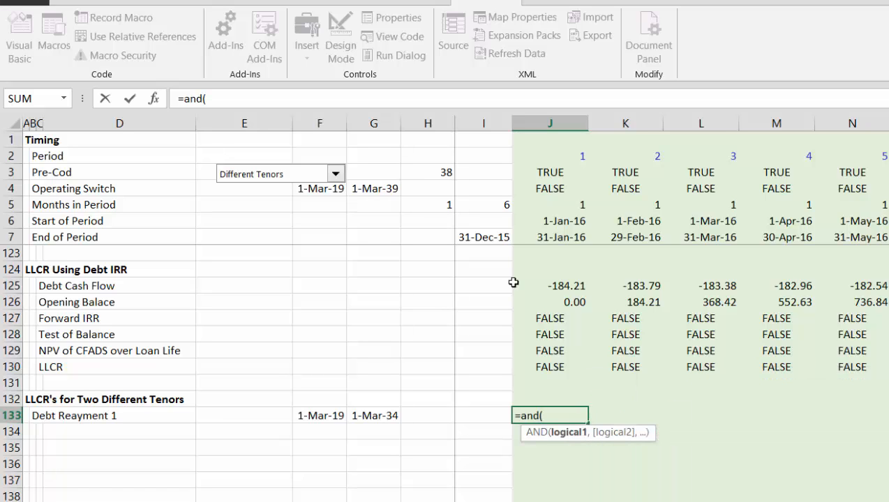
left_click(550, 221)
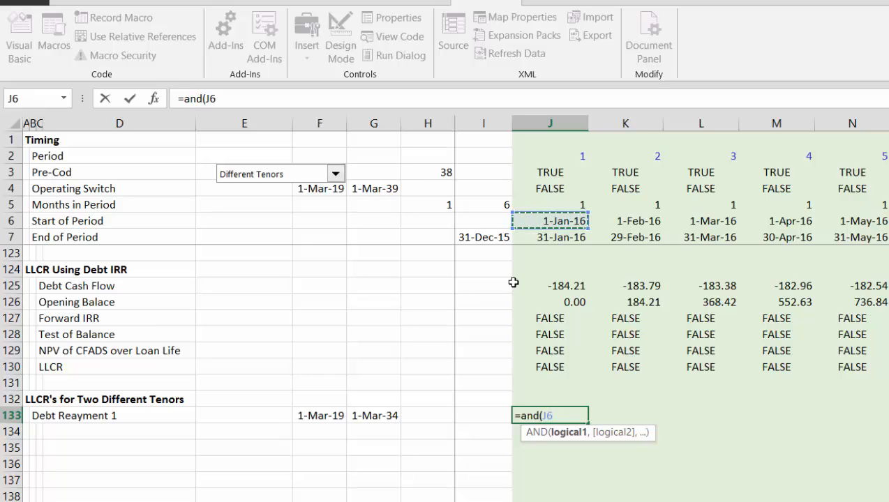
type(">=")
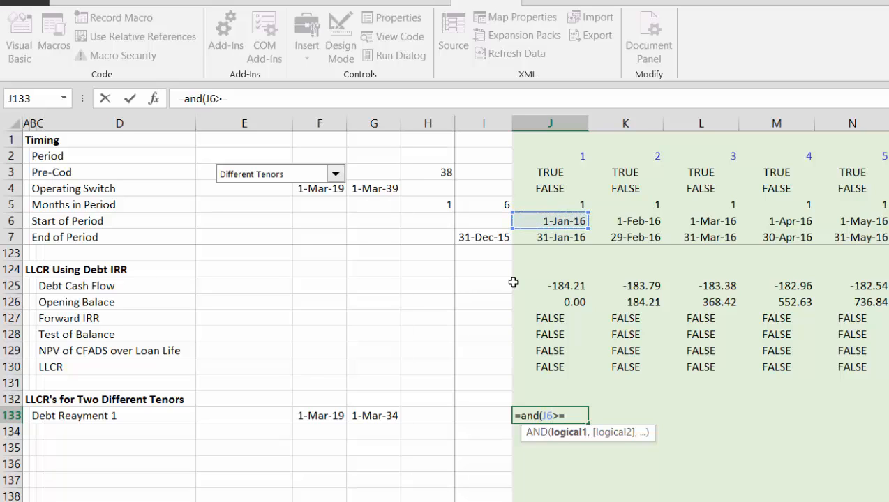
key("Left")
key("Left")
key("Left")
key("Left")
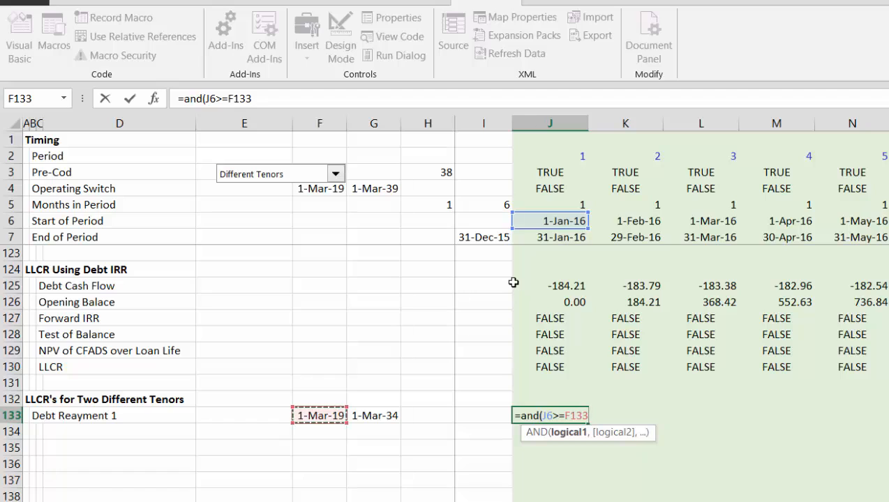
key("F4")
type(",")
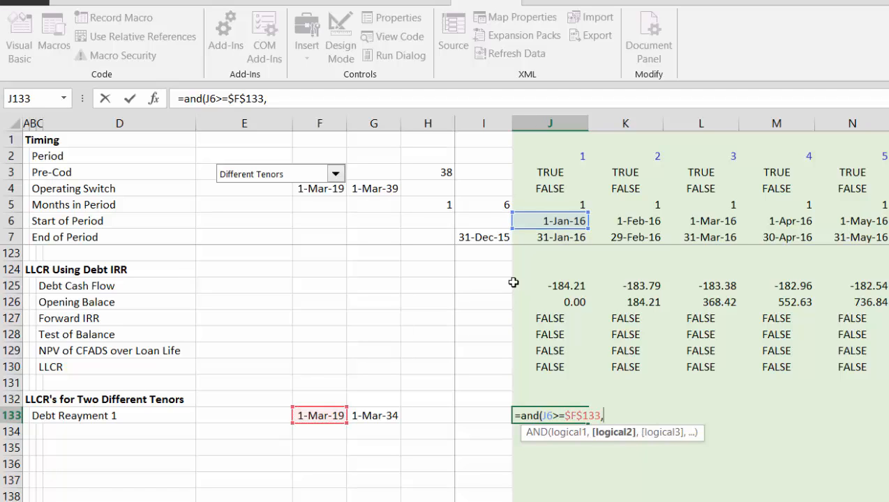
key("ctrl+Up")
key("ctrl+Up")
key("ctrl+Up")
key("Up")
type("<")
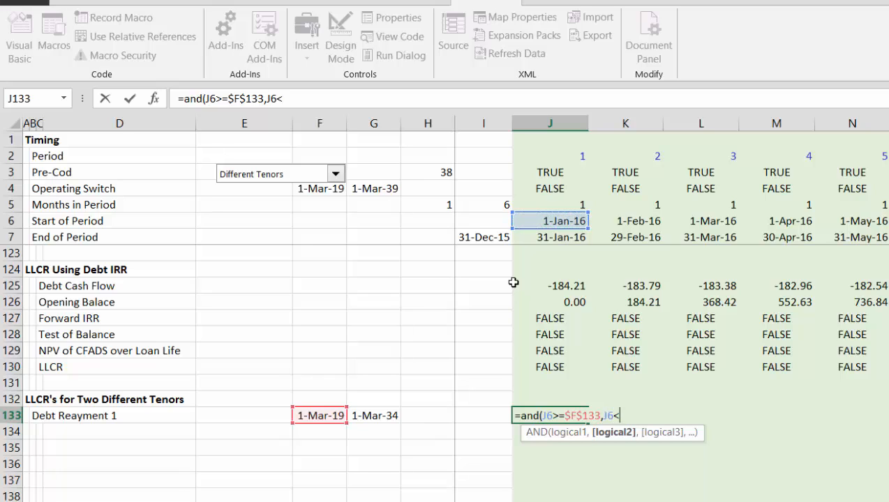
key("Left")
key("Left")
key("Left")
key("F4")
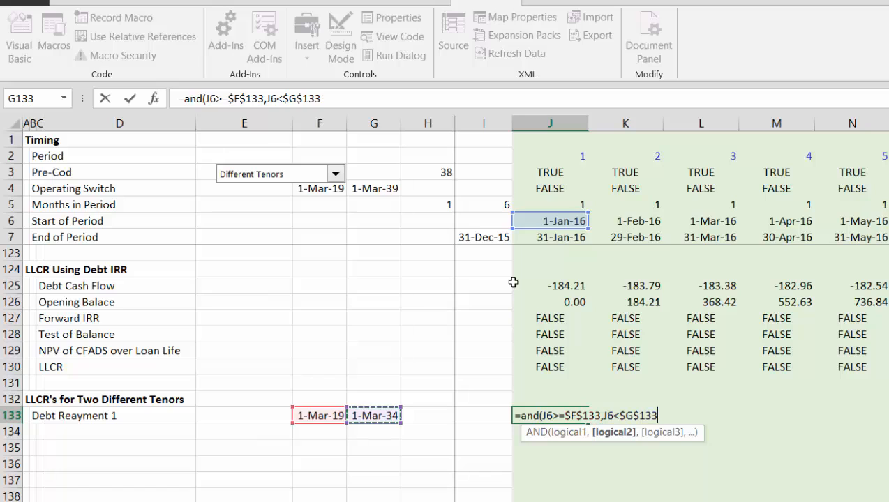
key("Return")
key("Up")
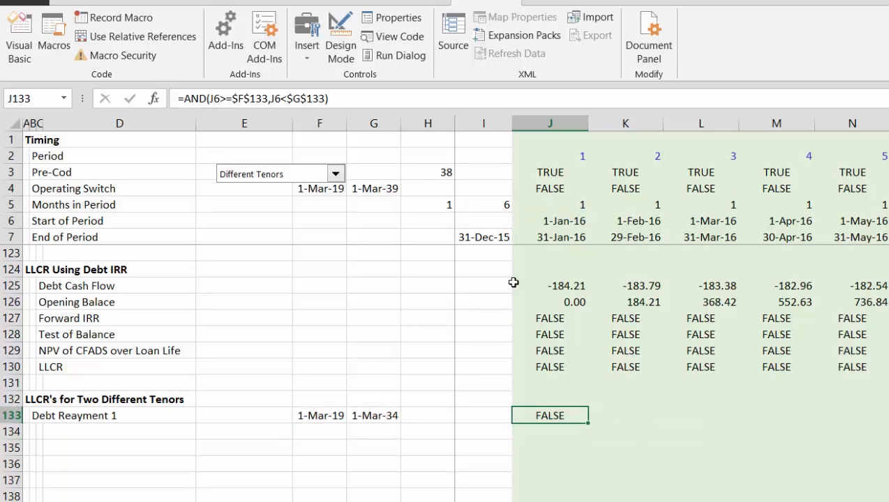
key("ctrl+shift+Right")
key("ctrl+r")
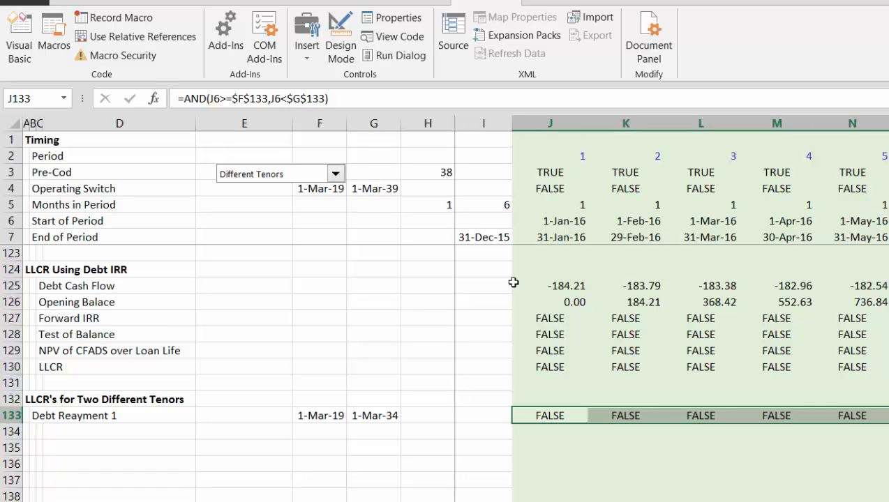
Count the first debt's repayment periods in I133 with =COUNTIF(J133:HA133,TRUE).
key("Left")
key("Left")
key("Left")
key("Right")
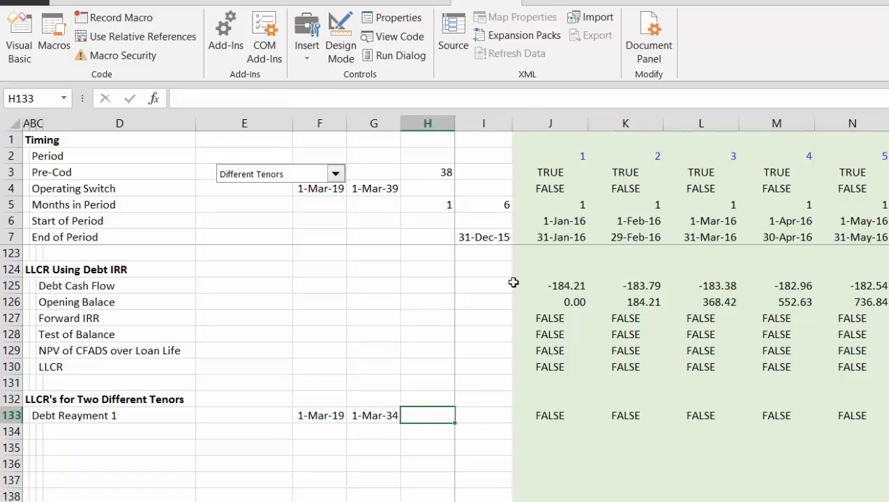
key("Right")
type("oun")
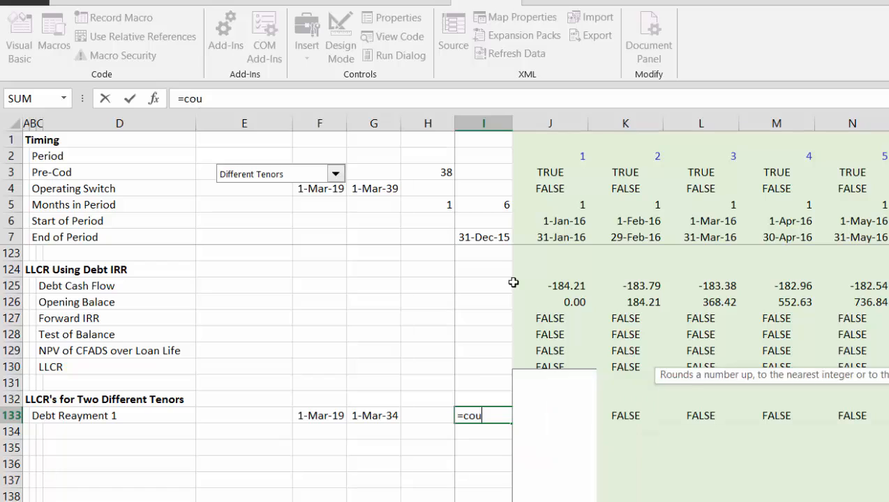
key("Down")
key("Down")
key("Down")
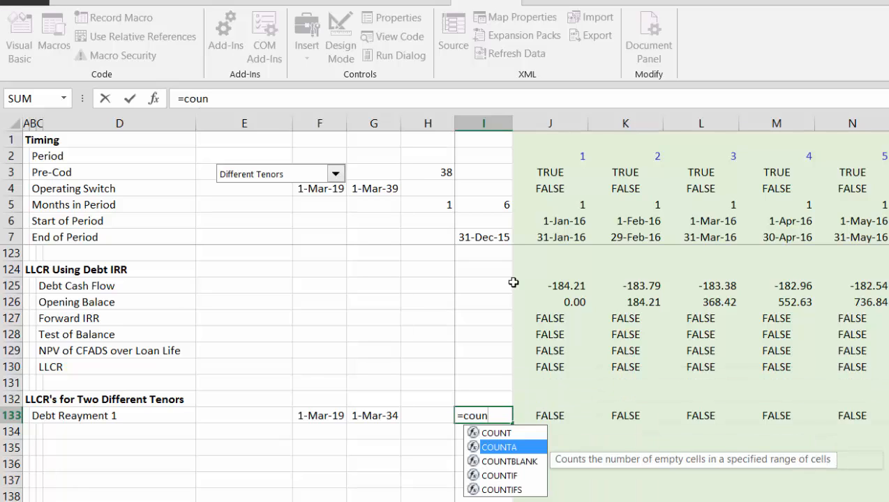
key("Tab")
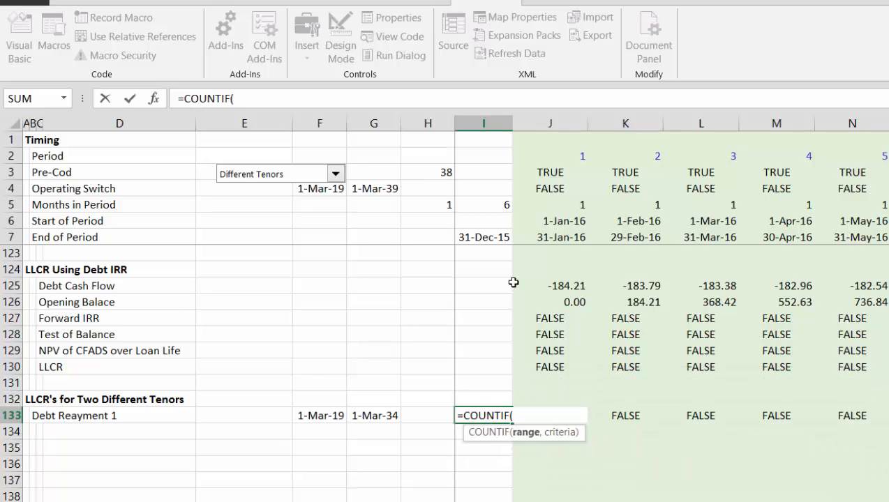
key("Right")
key("ctrl+shift+Right")
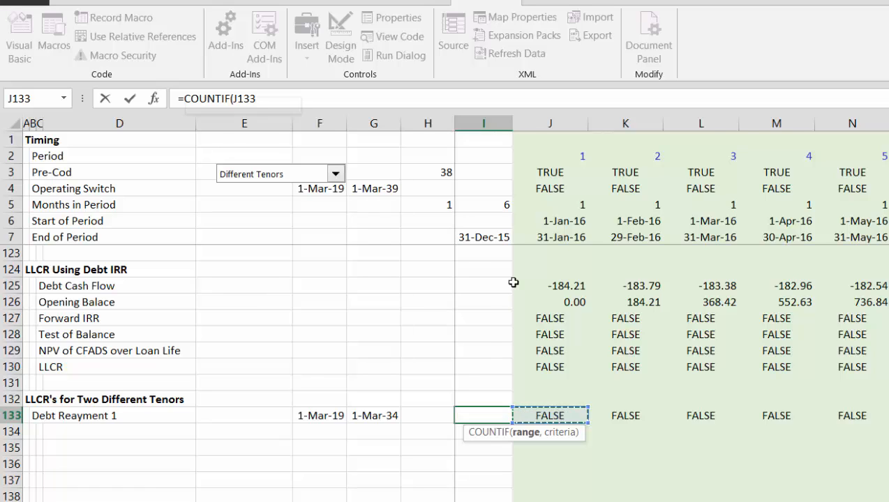
type(",")
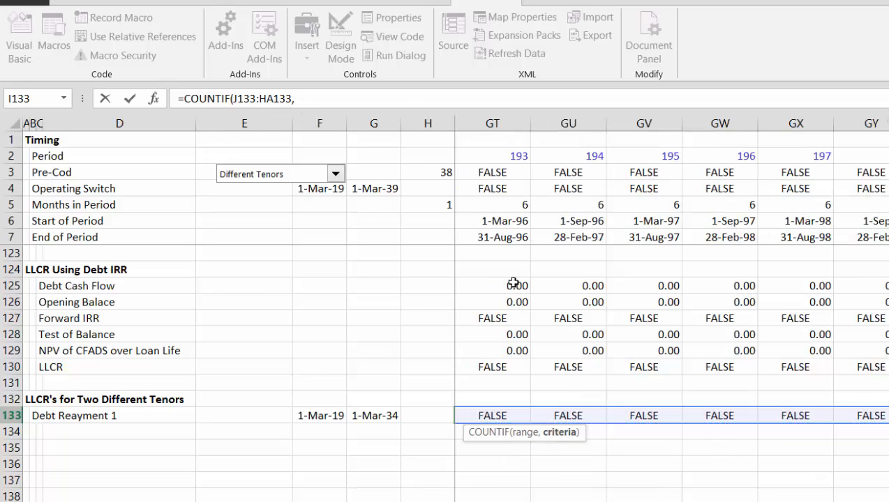
type("true")
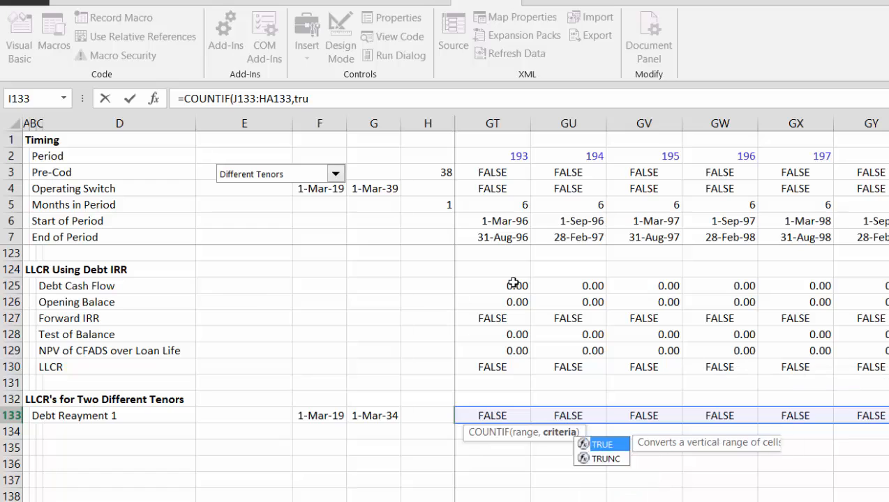
key("Return")
key("Left")
key("Left")
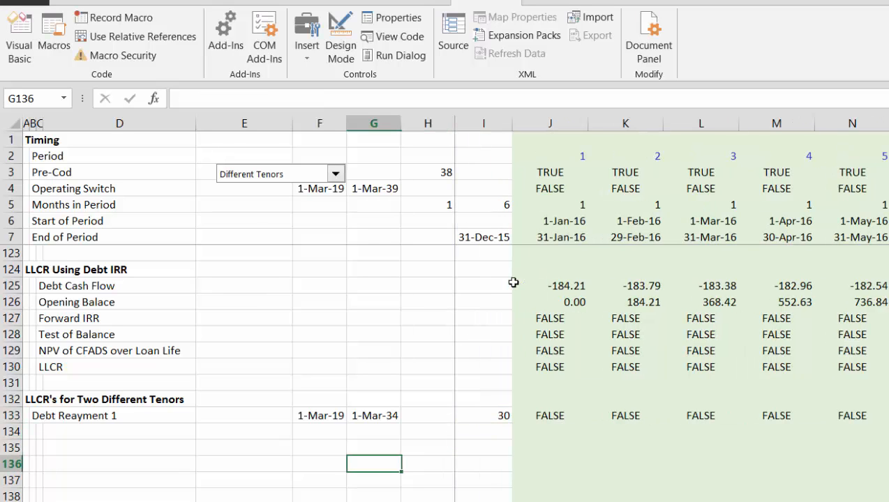
key("Up")
key("Right")
key("Right")
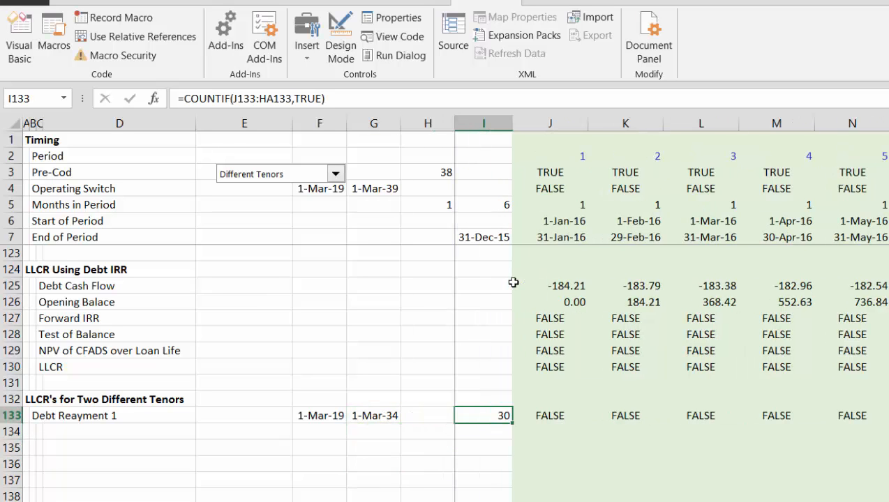
Repeat the first debt's row label, Debt Reayment 1, in B134 for the second debt.
key("Down")
key("Left")
key("Left")
key("Left")
key("Left")
key("Left")
key("Left")
key("Left")
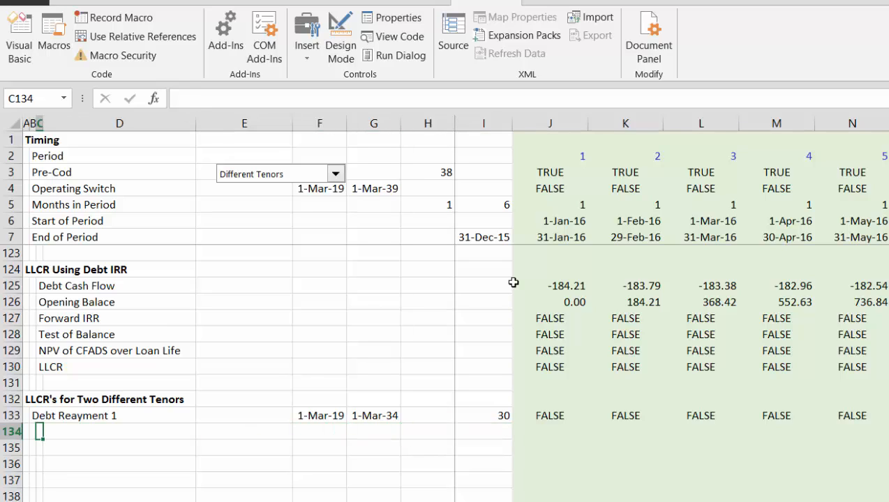
type("Debt")
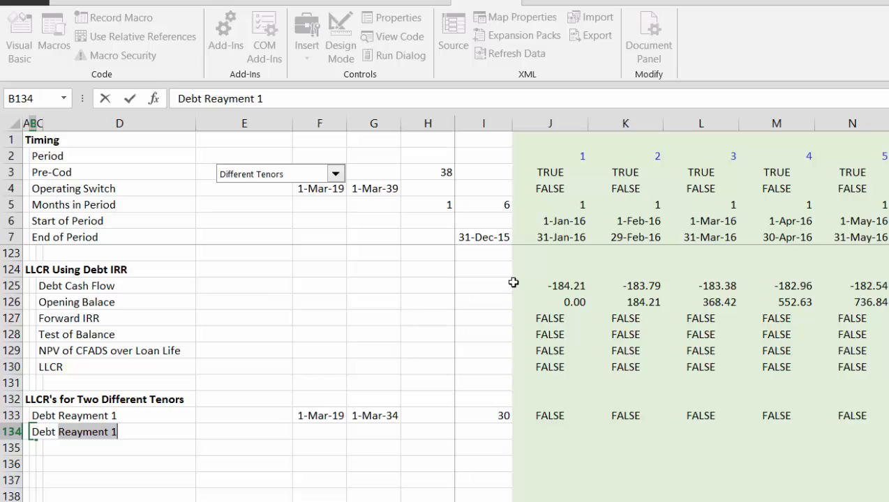
key("BackSpace")
key("Escape")
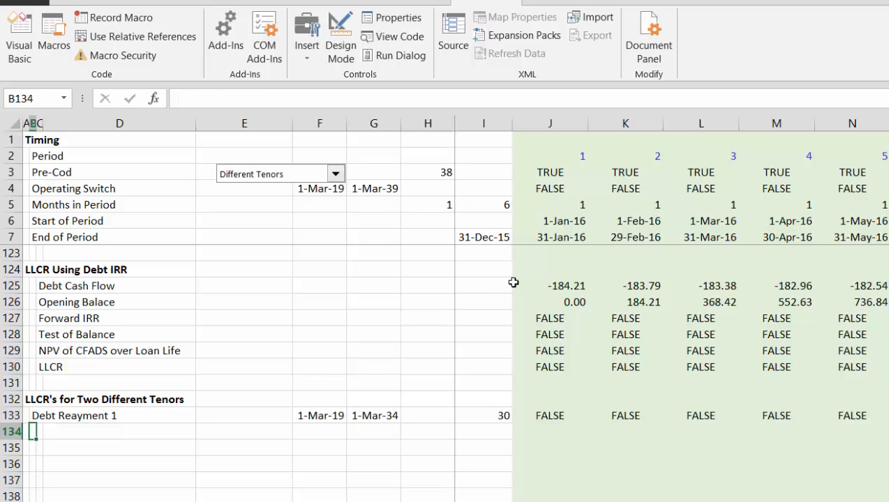
type("Debt Reayment 1")
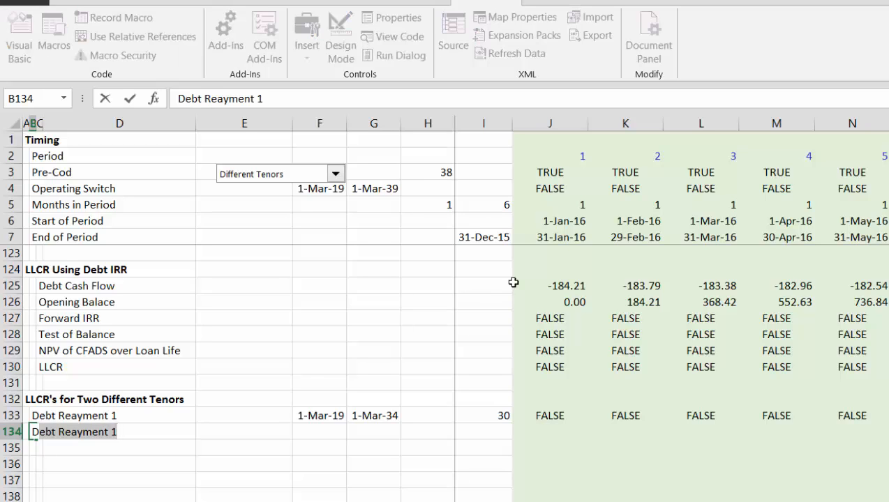
key("Return")
key("Up")
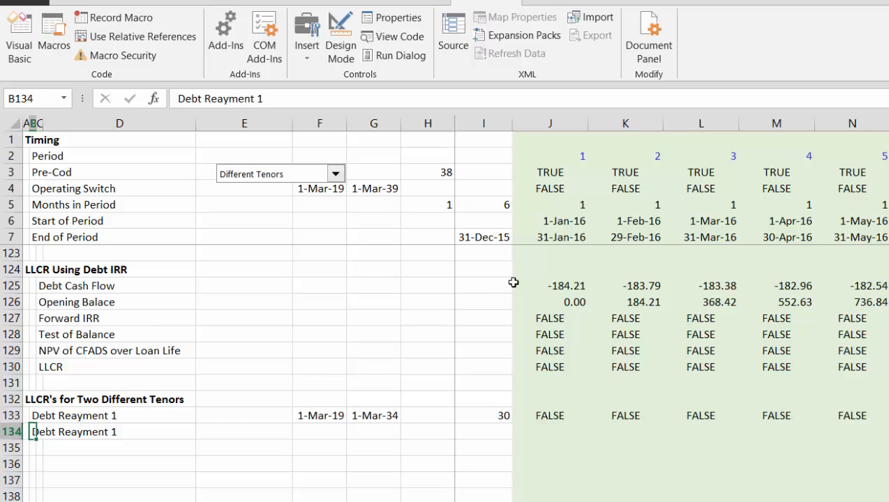
Change the row label in B134 to Debt Reayment 2.
key("F2")
key("BackSpace")
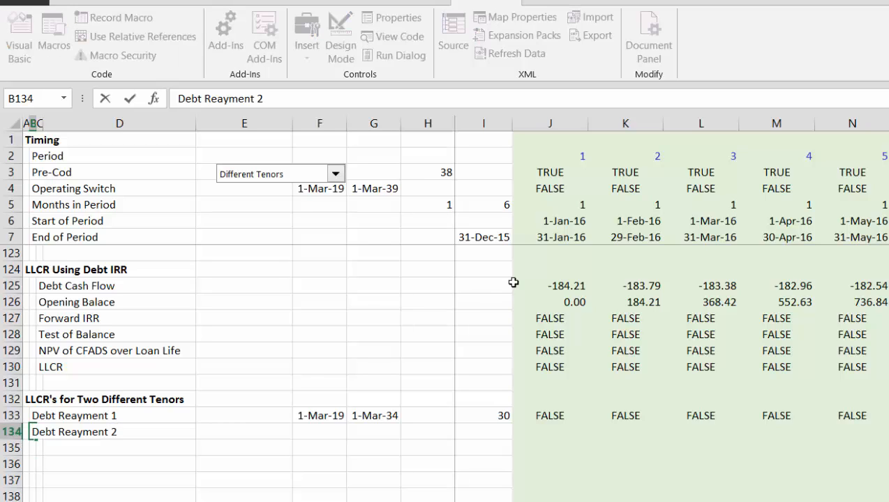
key("ctrl+Return")
key("Down")
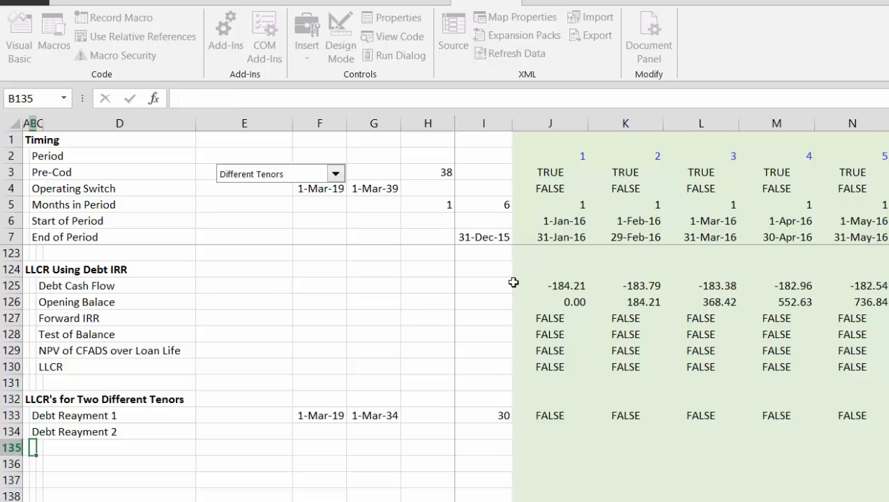
Link the second debt's repayment start date in F134 to the first debt's start date with =F133.
key("Up")
key("Right")
key("Right")
key("Right")
key("Right")
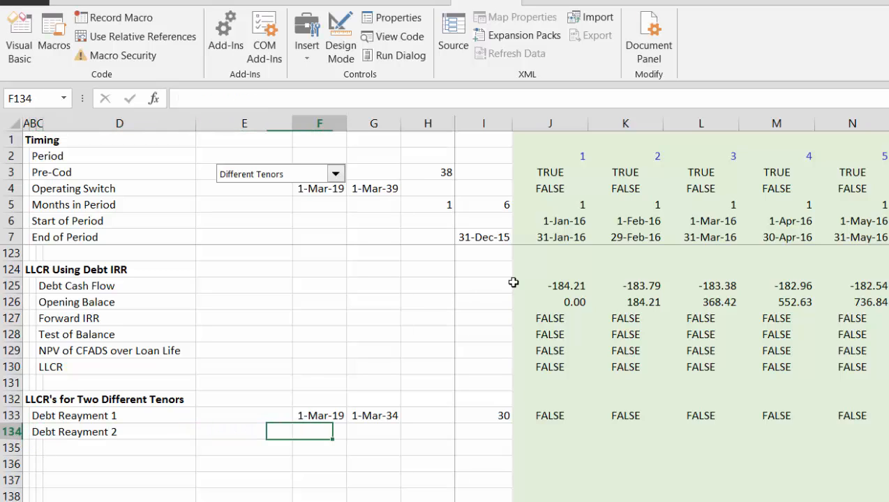
type("=")
key("Up")
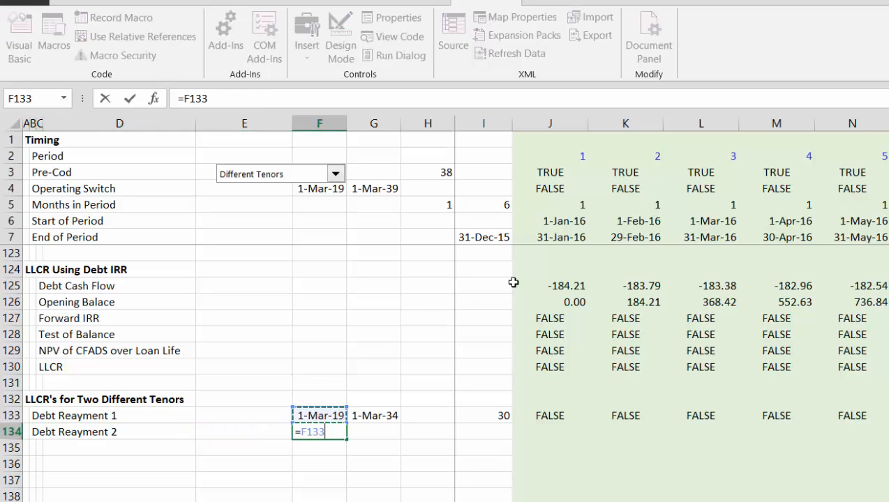
key("ctrl+Return")
key("Return")
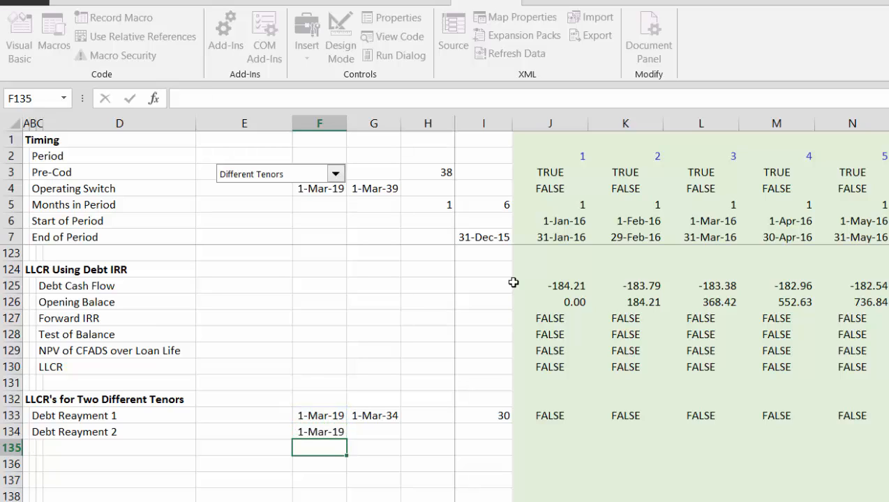
Begin the second debt's repayment end date formula in G134 with EDATE, using F134 as the start date.
key("Up")
key("Right")
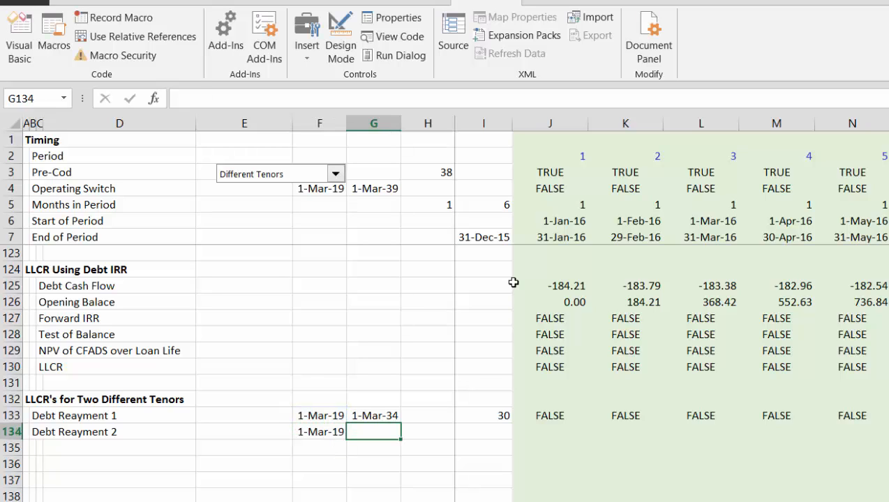
type("=ed")
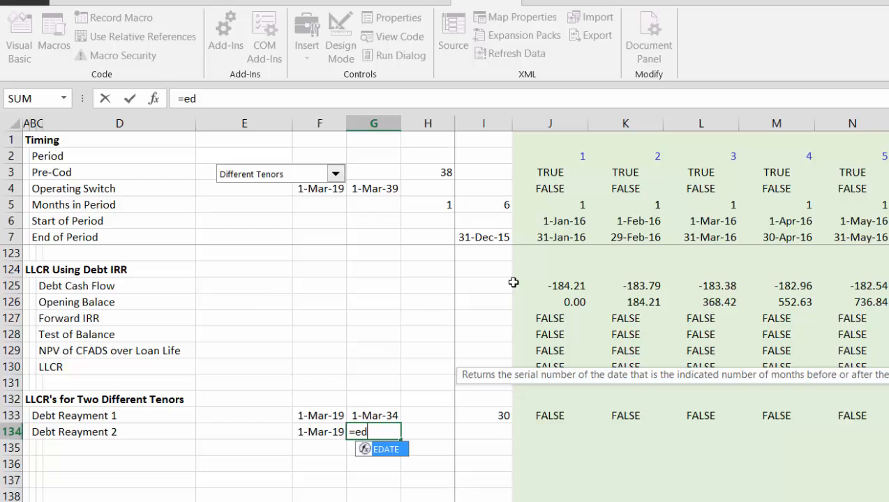
key("Tab")
key("Left")
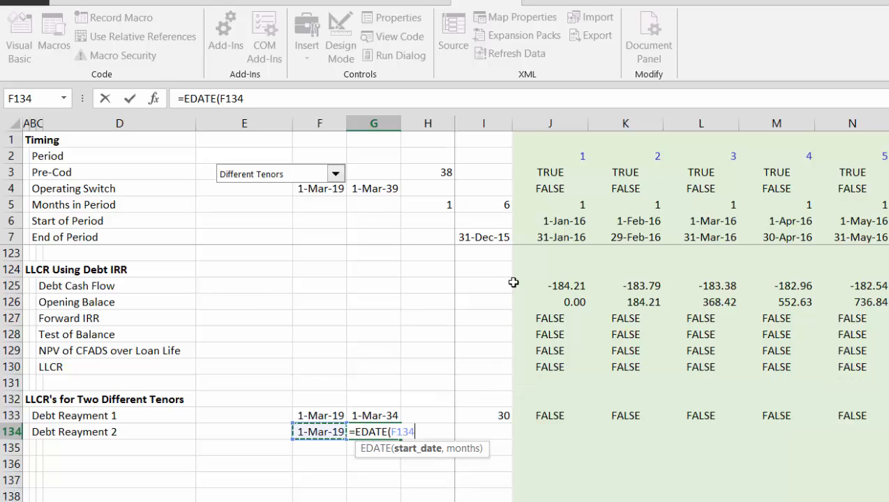
type(",")
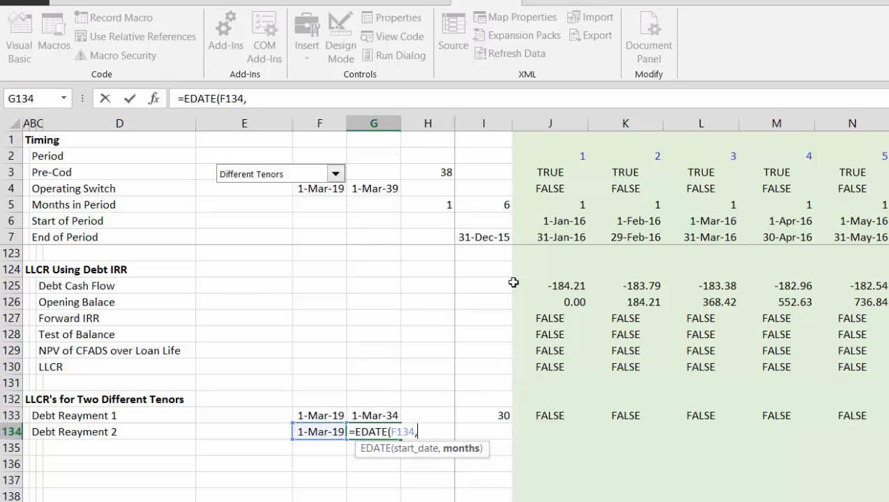
Complete the Debt Repayment 2 end-date formula in G134 as =EDATE(F134,F32*12), using the second loan's repayment years.
scroll(513, 282, "up", 20)
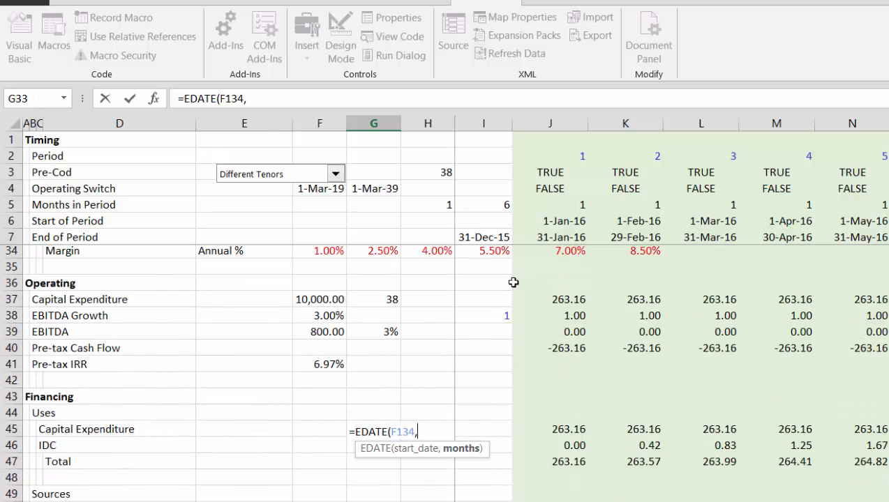
key("Page_Up")
key("Page_Up")
key("Page_Down")
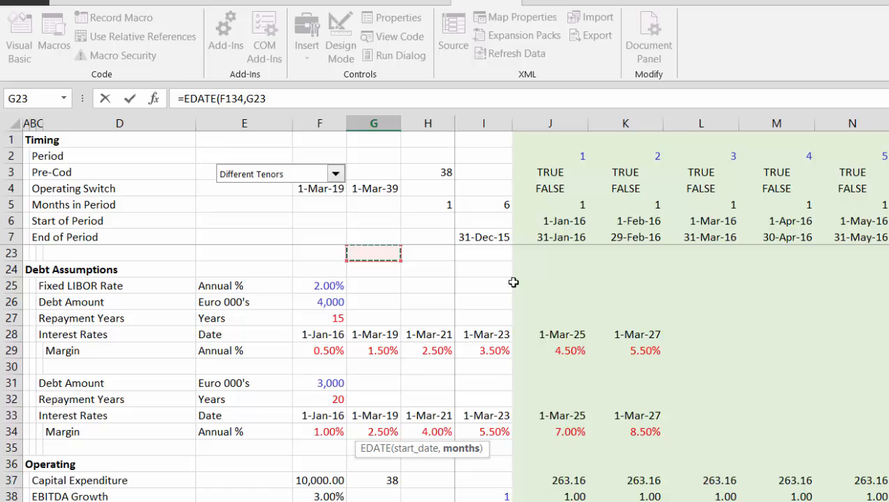
key("Down")
key("Down")
key("Down")
key("Down")
key("Down")
key("Down")
key("Down")
key("Down")
key("Down")
key("Left")
type("*")
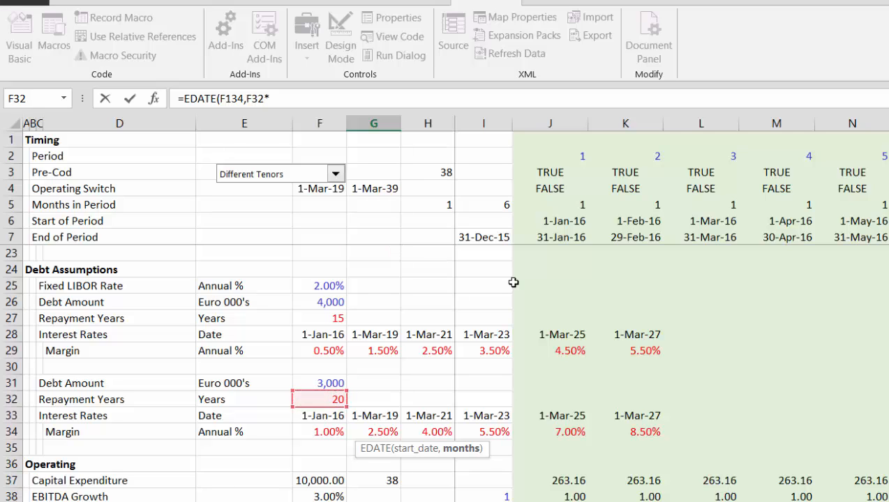
type("12")
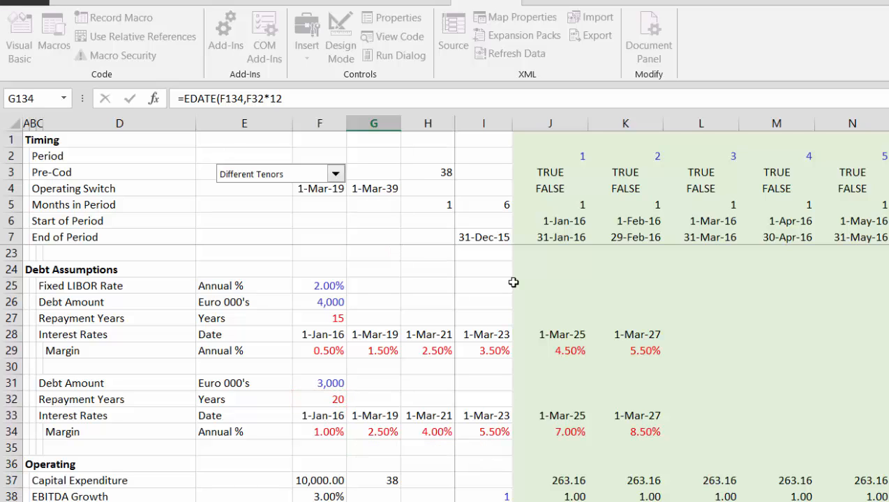
key("Return")
Format the Debt Repayment 2 end date in G134 as a day-month-year date.
key("Down")
key("Down")
key("Down")
key("Up")
key("Up")
key("Up")
key("Up")
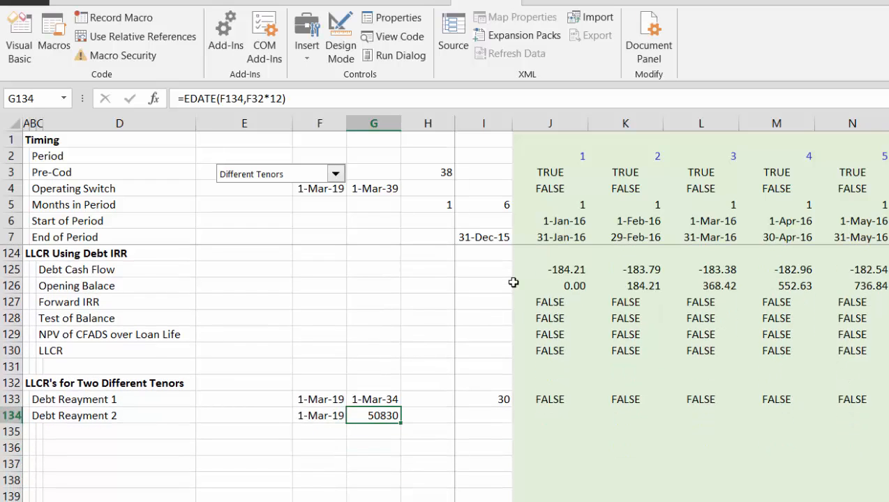
key("ctrl+shift+3")
Lock the row of the first start-of-period reference in J133's AND formula, making it J$6.
key("Right")
key("Right")
key("Right")
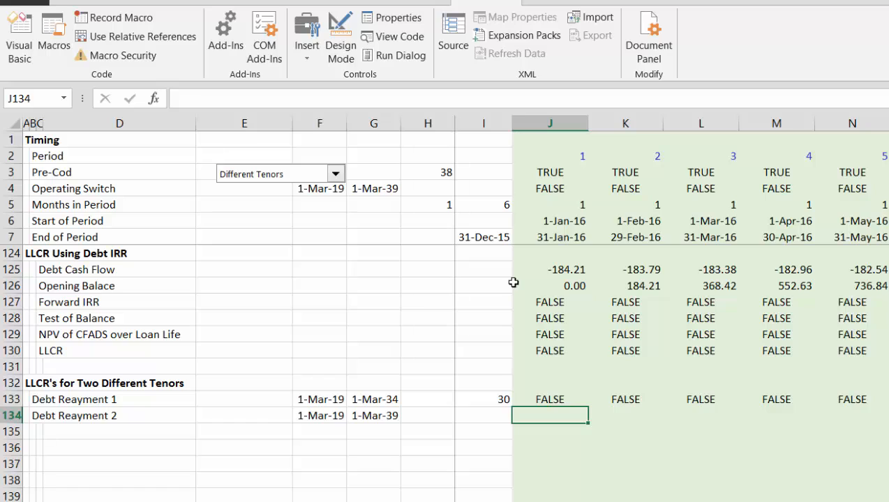
key("Up")
key("F2")
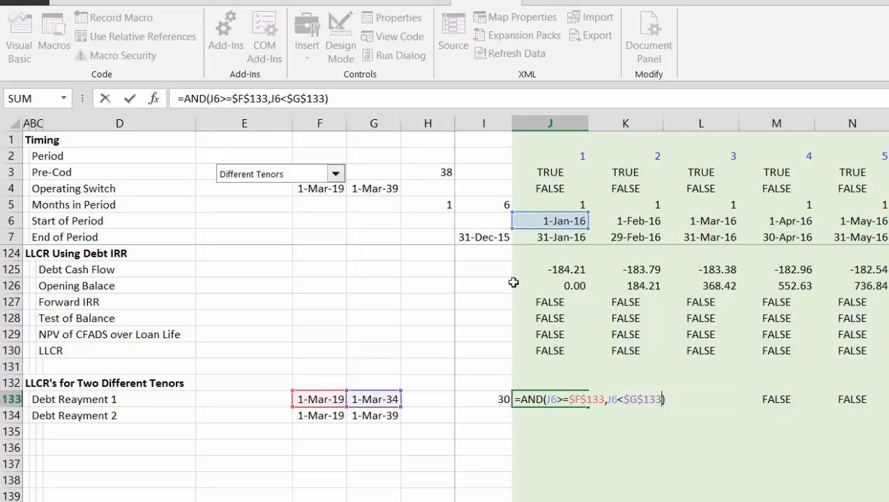
key("Left")
key("Left")
key("Left")
key("Left")
key("Left")
key("Left")
key("Left")
key("Left")
key("Left")
key("Left")
key("Left")
key("Left")
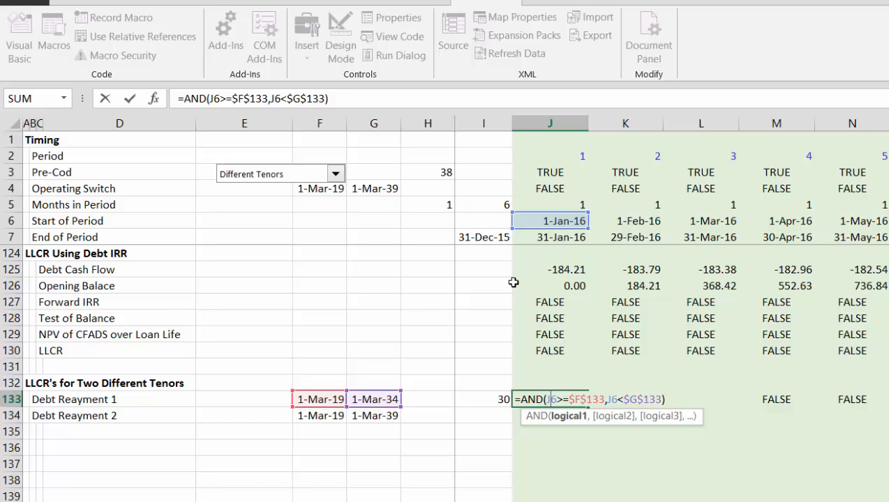
key("F4")
key("F4")
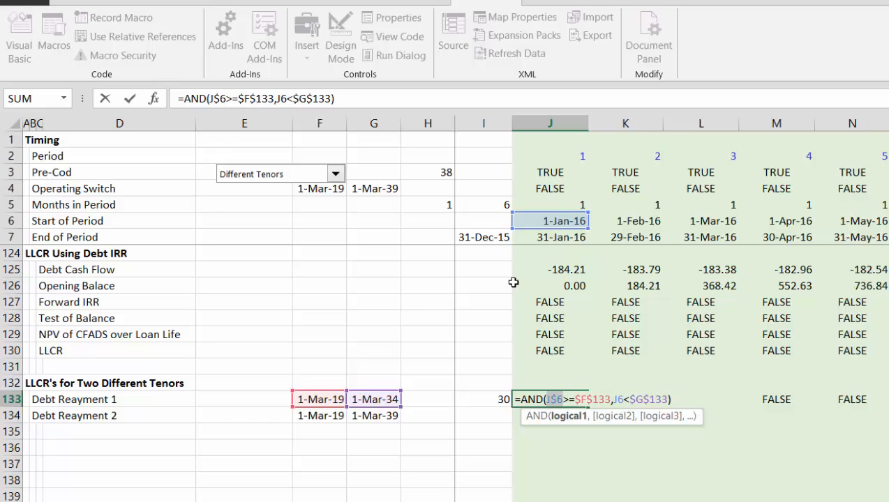
key("ctrl+Return")
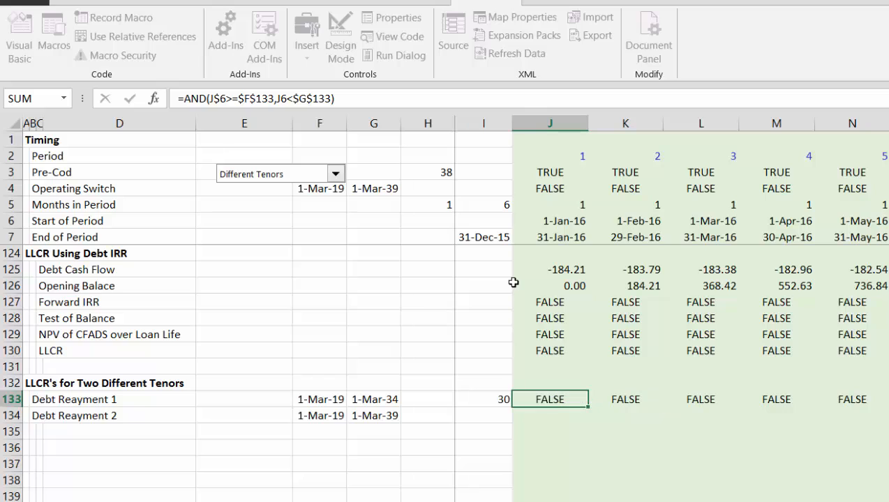
key("Down")
key("Up")
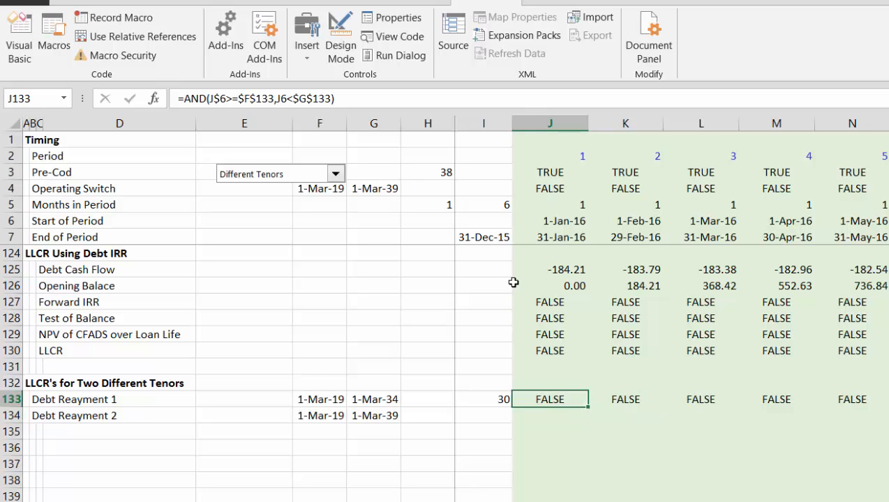
Change the repayment start-date reference in J133's AND formula to $F133, fixing only the column.
key("F2")
key("Left")
key("Left")
key("Left")
key("Left")
key("Left")
key("Left")
key("Left")
key("Left")
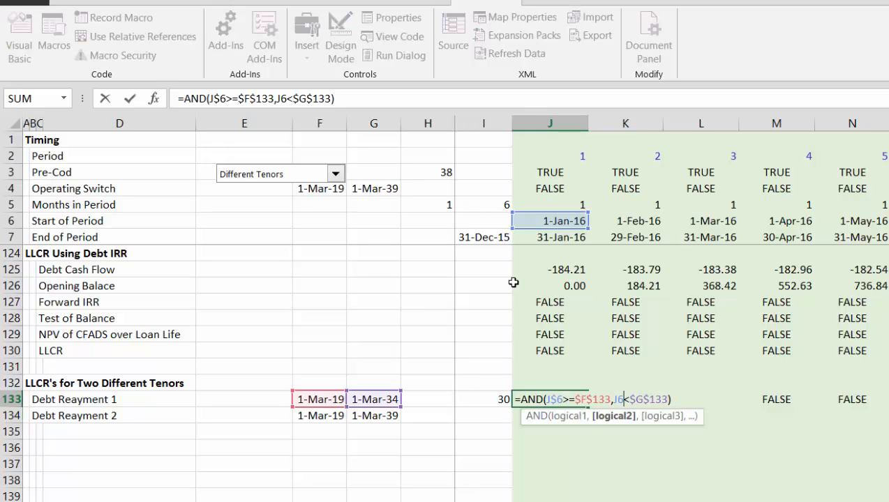
key("Left")
key("Left")
key("Left")
key("Left")
key("Left")
key("Left")
key("F4")
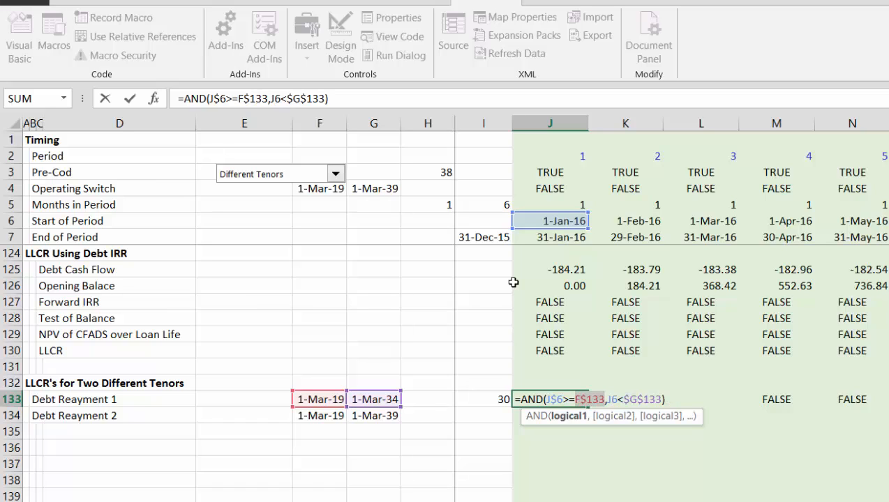
key("F4")
key("Right")
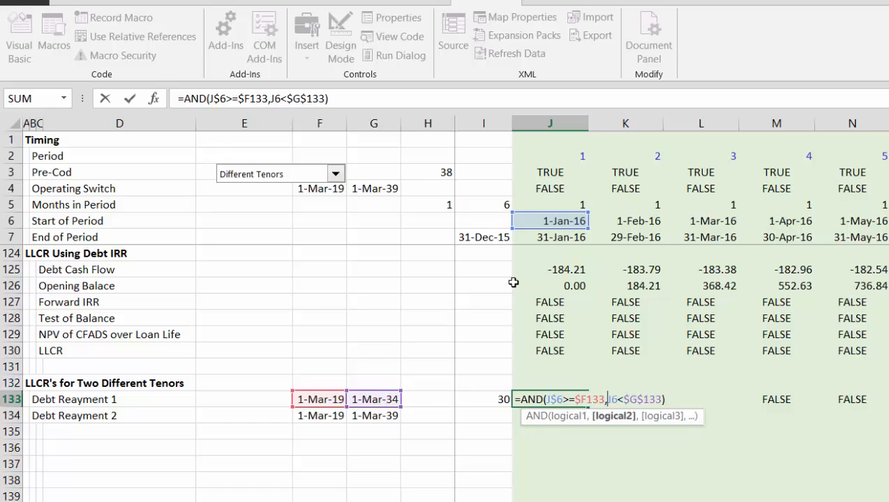
Change the second condition of J133's AND formula to J$6<$G133 and enter the revised formula.
key("F4")
key("F4")
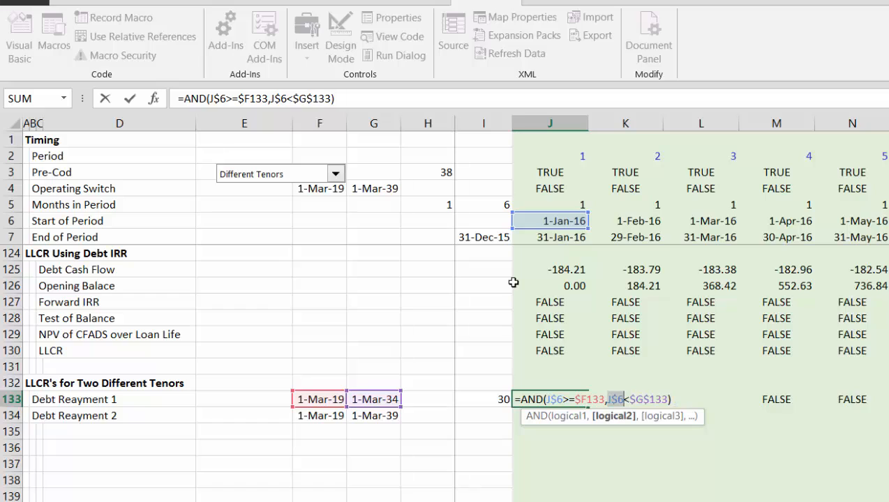
key("Right")
key("F4")
key("F4")
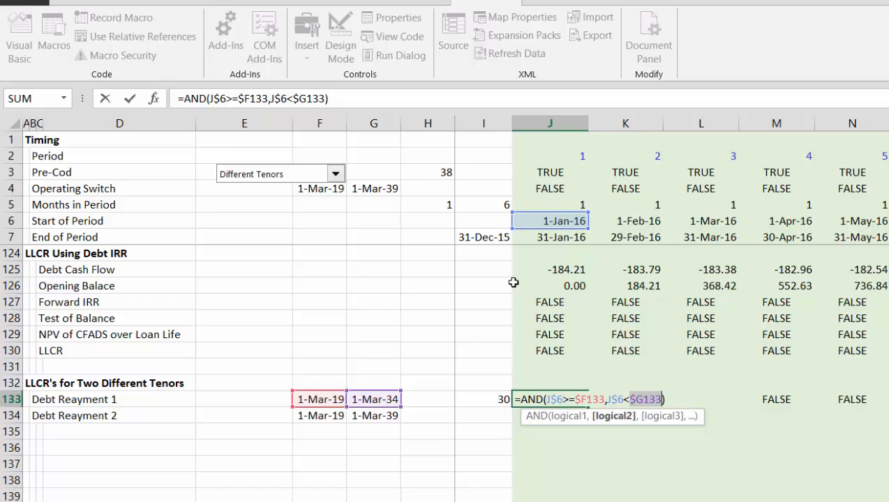
key("ctrl+Return")
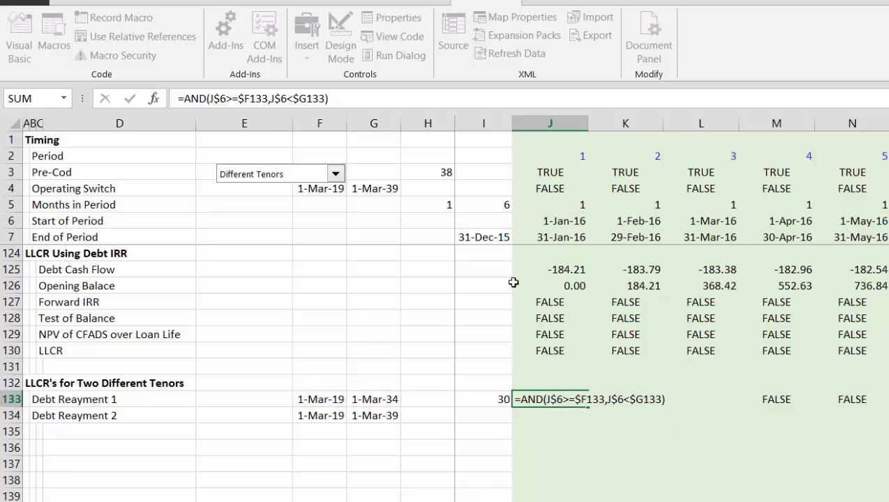
key("Return")
key("Up")
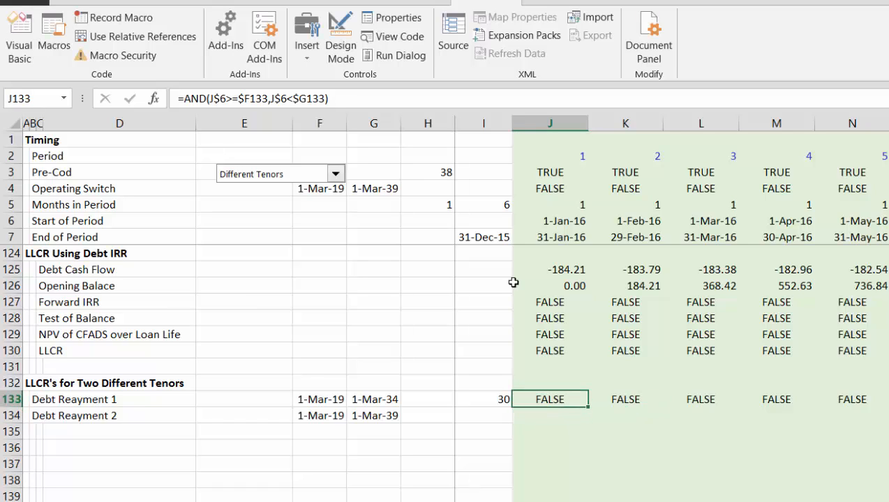
Copy the J133 repayment switch down to J134 and fill both rows across all the period columns.
key("shift+Down")
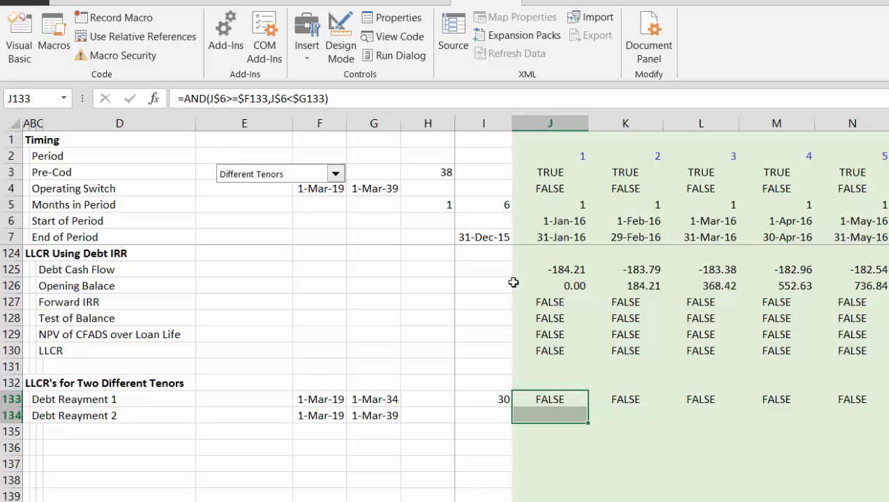
key("ctrl+d")
key("ctrl+shift+r")
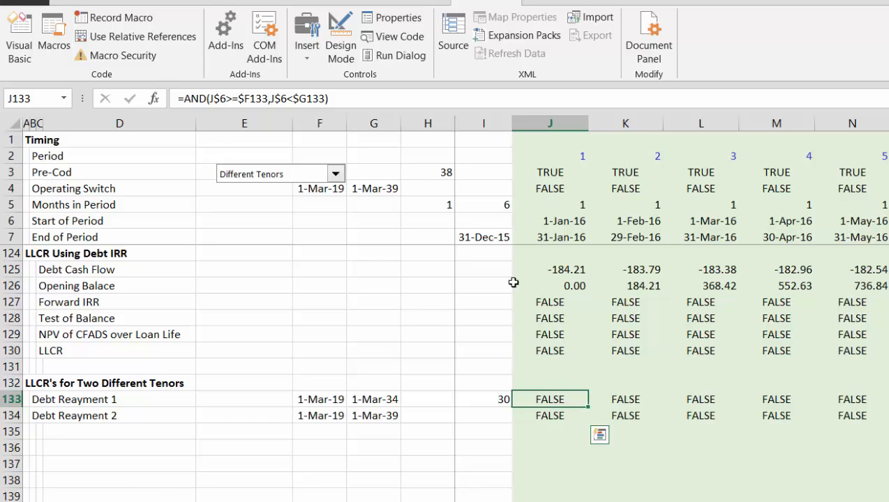
Copy the COUNTIF formula in I133 down to I134 to count the Debt Repayment 2 periods.
key("Down")
key("Up")
key("Left")
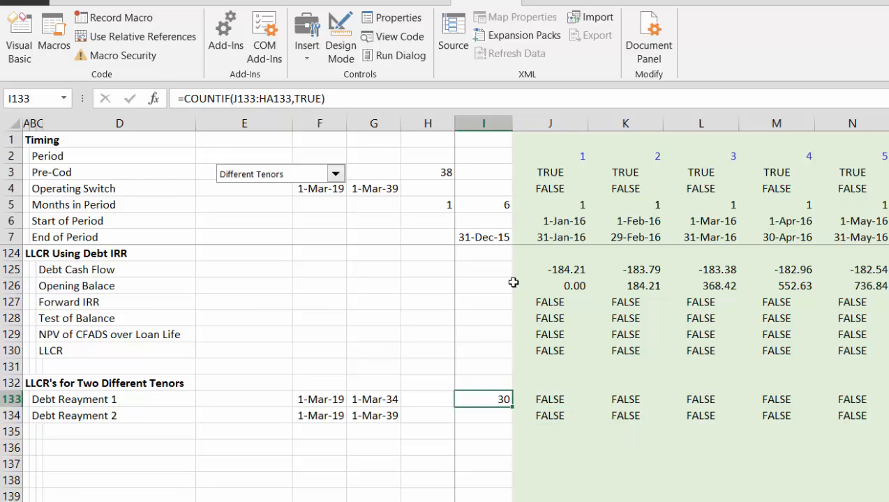
key("shift+Down")
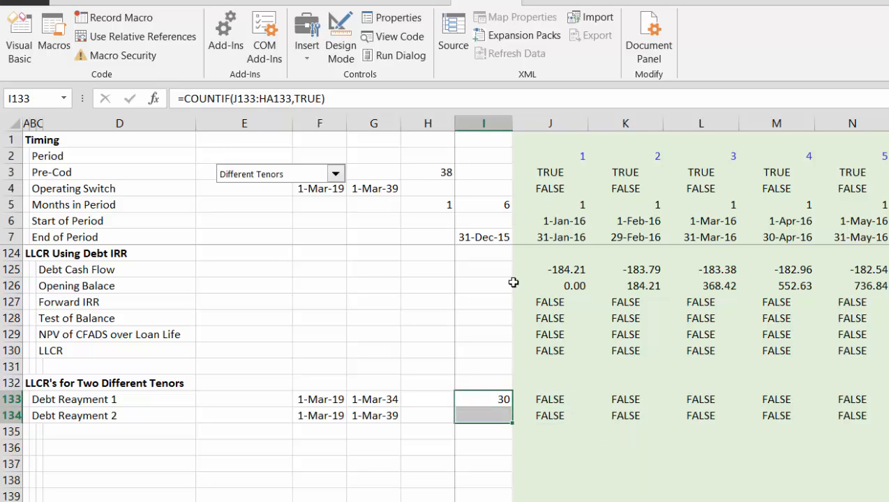
key("ctrl+d")
key("Down")
key("Down")
key("Down")
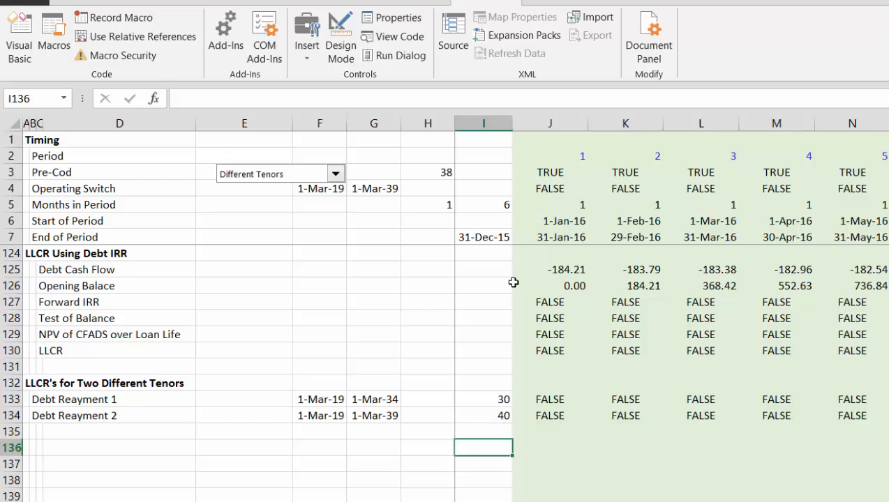
key("Left")
key("Left")
key("Left")
key("Left")
key("Left")
key("Left")
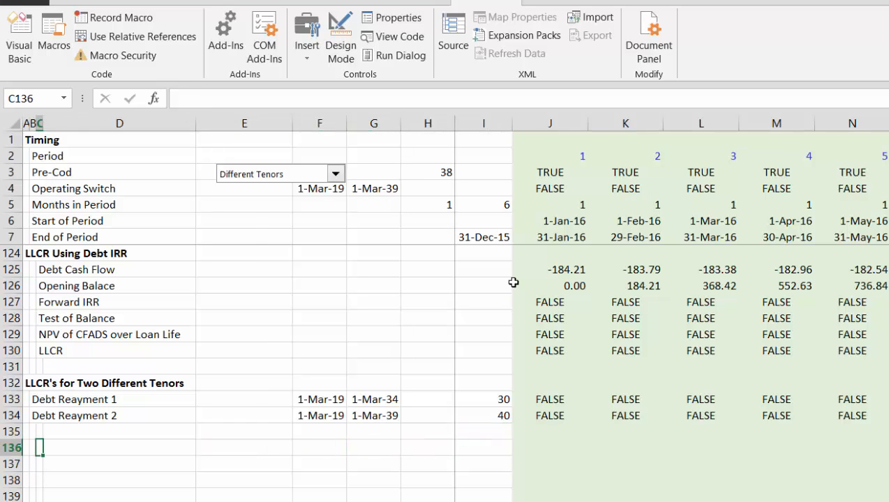
key("Left")
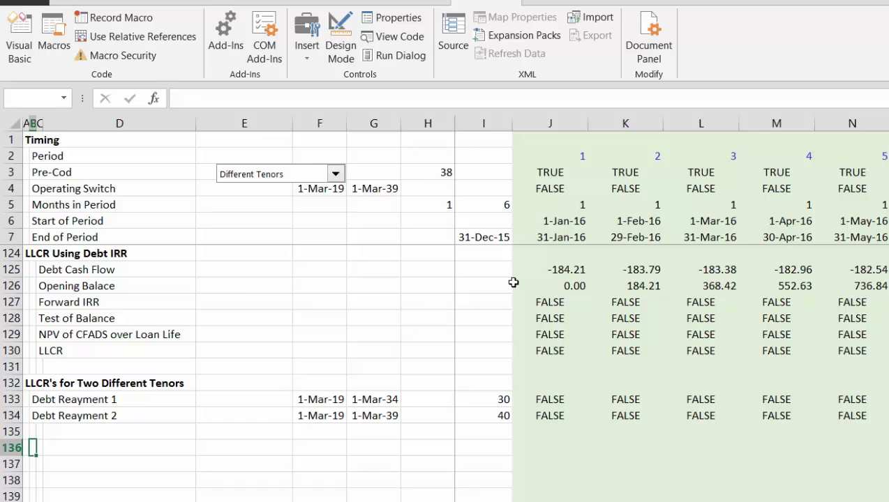
key("Up")
key("Up")
key("Up")
key("Right")
key("Right")
key("Right")
key("Right")
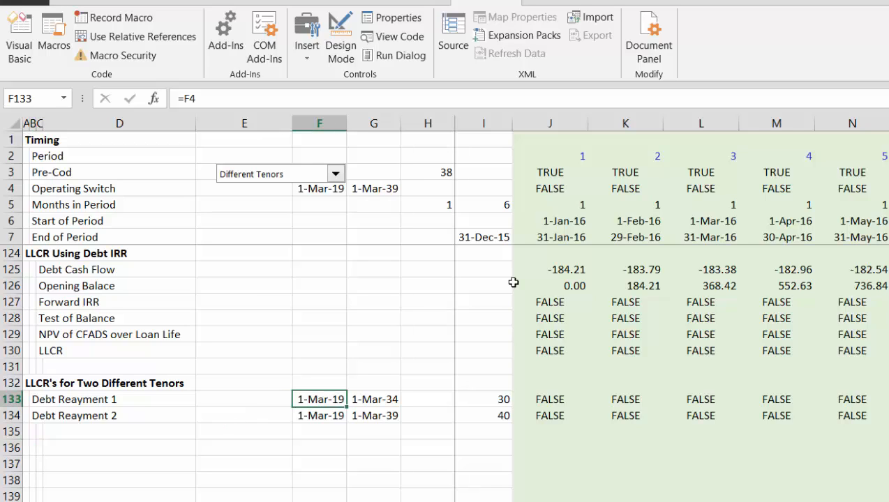
key("Down")
key("Down")
key("Down")
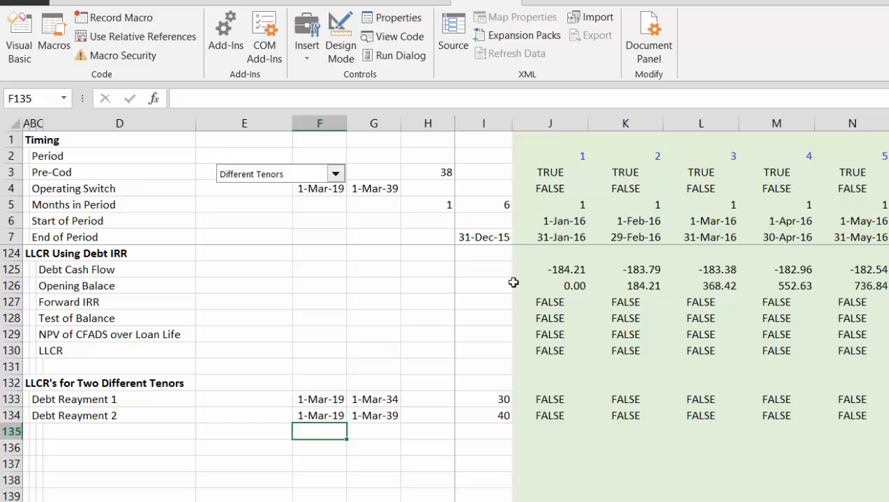
key("Left")
key("Left")
key("Left")
key("Left")
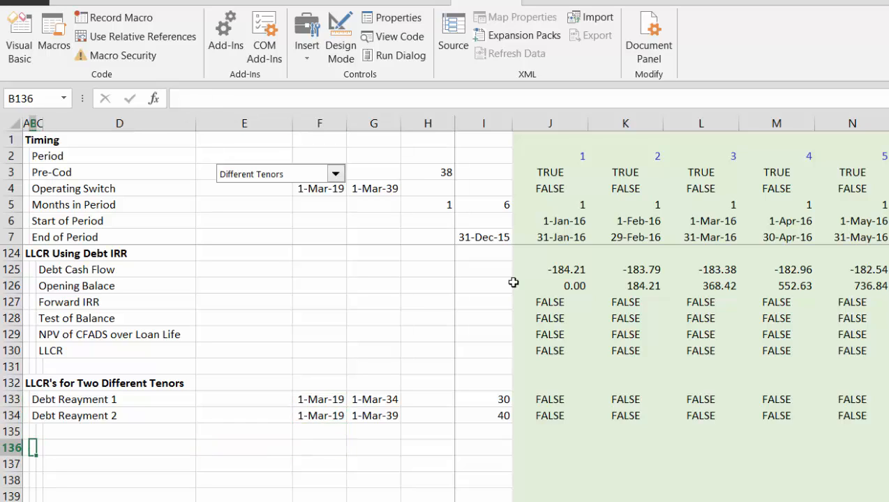
type("Forea")
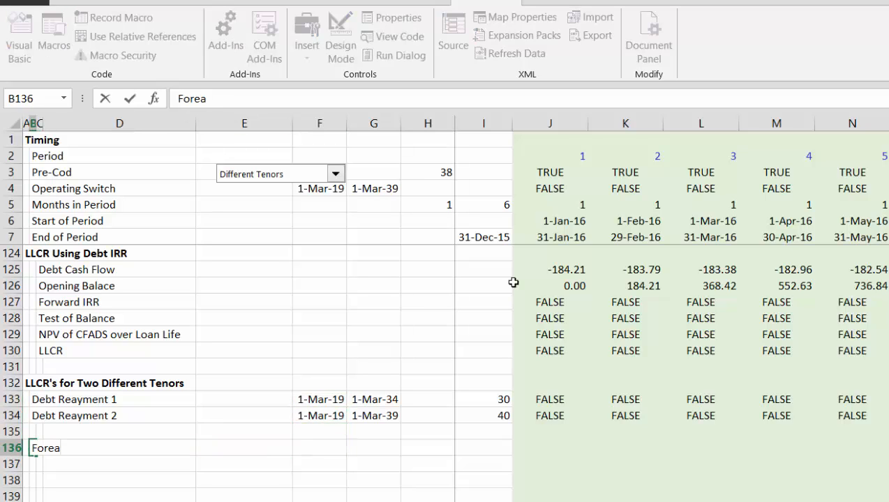
key("BackSpace")
key("BackSpace")
type("w")
key("BackSpace")
key("BackSpace")
key("BackSpace")
key("BackSpace")
Enter the row label "Debt Service - Total" in cell B136.
type("Debt Service")
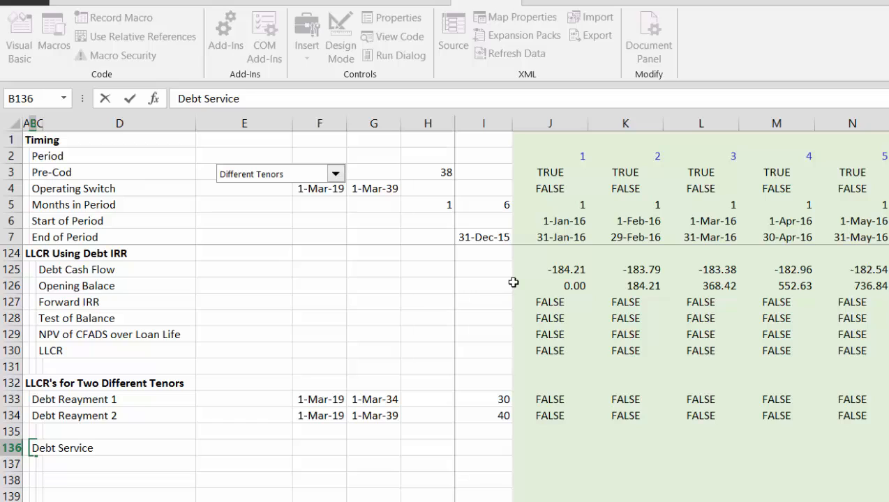
type(" - Total")
key("ctrl+Return")
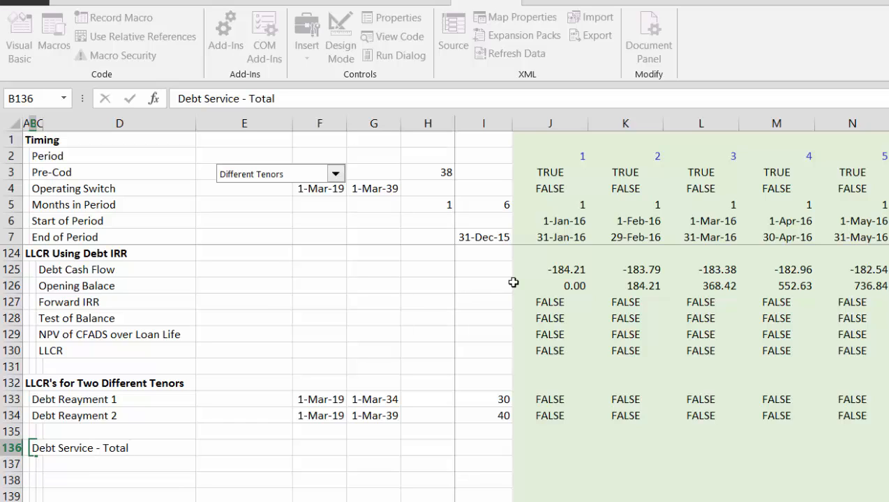
Enter the formula =J90 in J136 to link total debt service to the Debt Service row in the Outputs section.
key("Down")
key("Right")
key("Right")
key("Right")
key("Right")
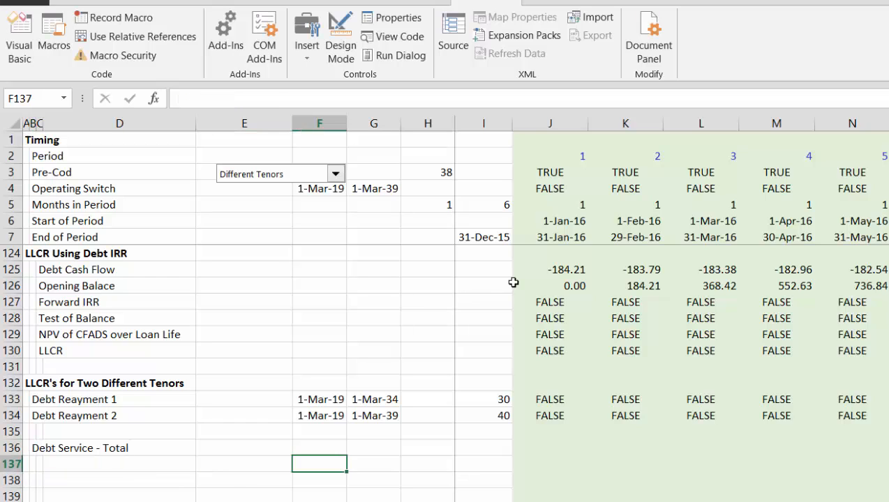
key("Up")
key("Right")
key("Right")
key("Right")
key("Right")
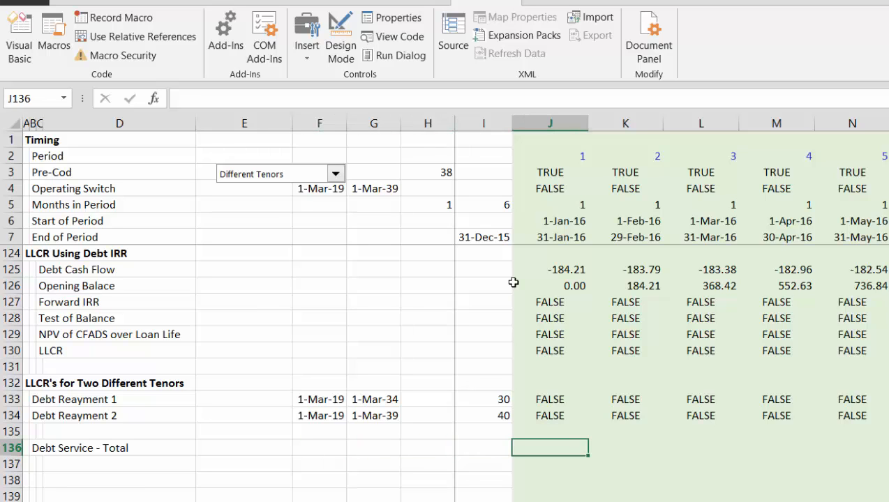
type("=")
key("Up")
key("Up")
key("Up")
key("Up")
key("Up")
key("Up")
key("Up")
key("Up")
key("Up")
key("Up")
key("Up")
key("Up")
key("Up")
key("Up")
key("Up")
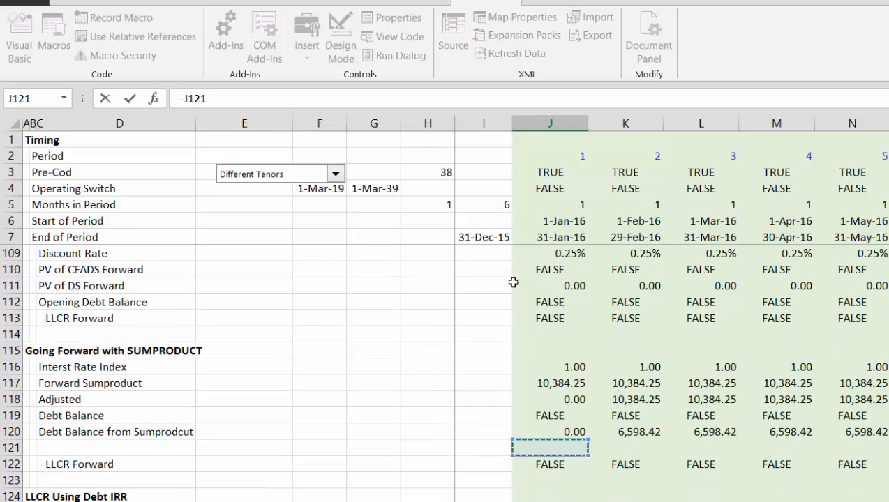
key("Up")
key("Up")
key("Up")
key("Up")
key("Up")
key("Up")
key("Up")
key("Up")
key("Up")
key("Up")
key("Up")
key("Up")
key("Up")
key("Up")
key("Up")
key("Up")
key("Up")
key("Up")
key("Up")
key("Up")
key("Up")
key("Up")
key("Up")
key("Up")
key("Up")
key("Up")
key("Up")
key("Up")
key("Up")
key("Up")
key("Up")
key("Up")
key("Up")
key("Up")
key("Up")
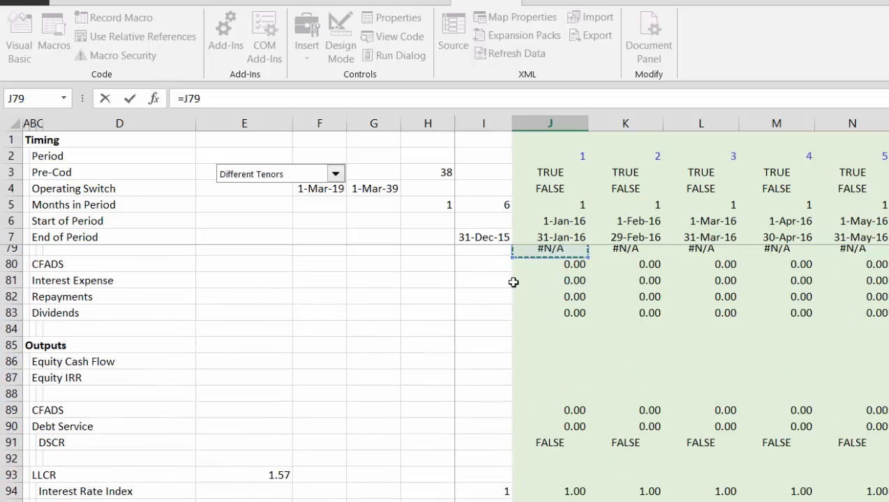
key("Up")
key("Up")
key("Up")
key("Up")
key("Up")
key("Up")
key("Up")
key("Up")
key("Up")
key("Up")
key("Up")
key("Up")
key("Up")
key("Up")
key("Up")
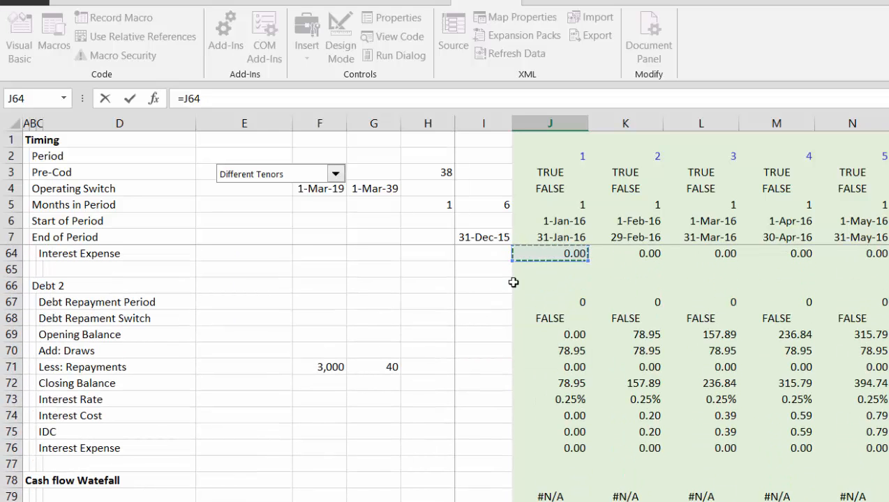
key("Up")
key("Up")
key("Up")
key("Up")
key("Up")
key("Up")
key("Up")
key("Up")
key("Up")
key("Up")
key("Up")
key("Up")
key("Up")
key("Up")
key("Up")
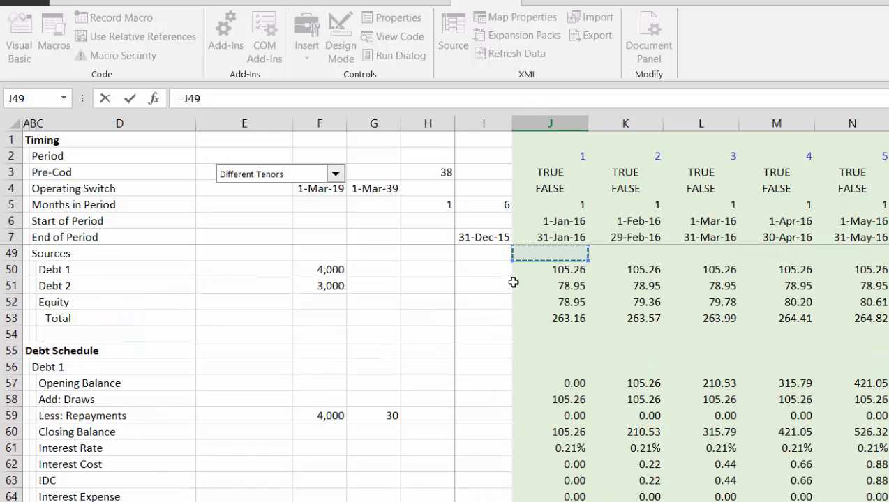
key("Page_Down")
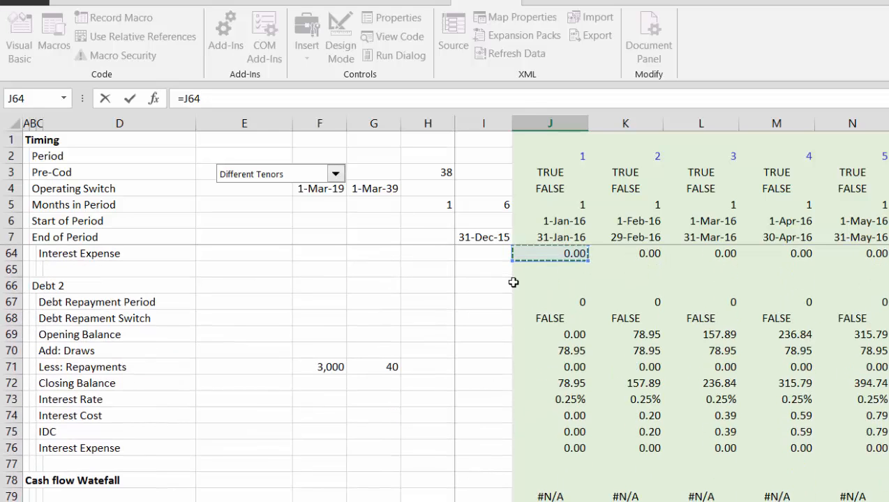
key("Page_Down")
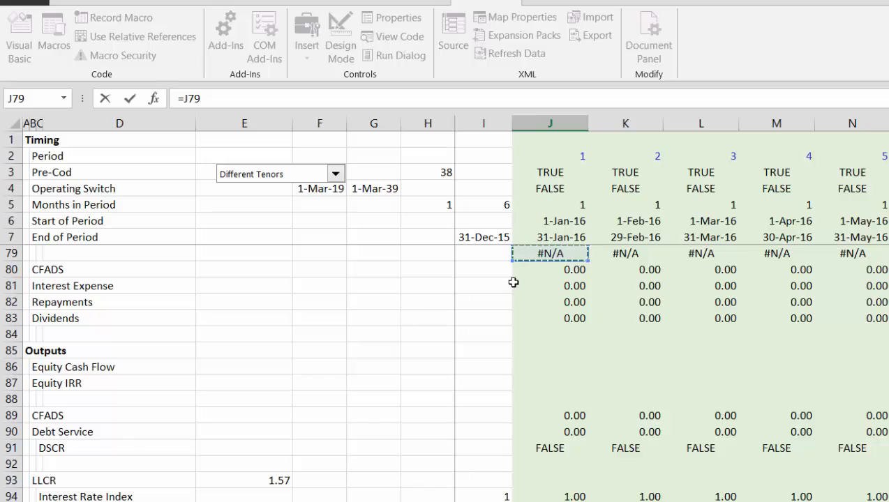
key("Down")
key("Down")
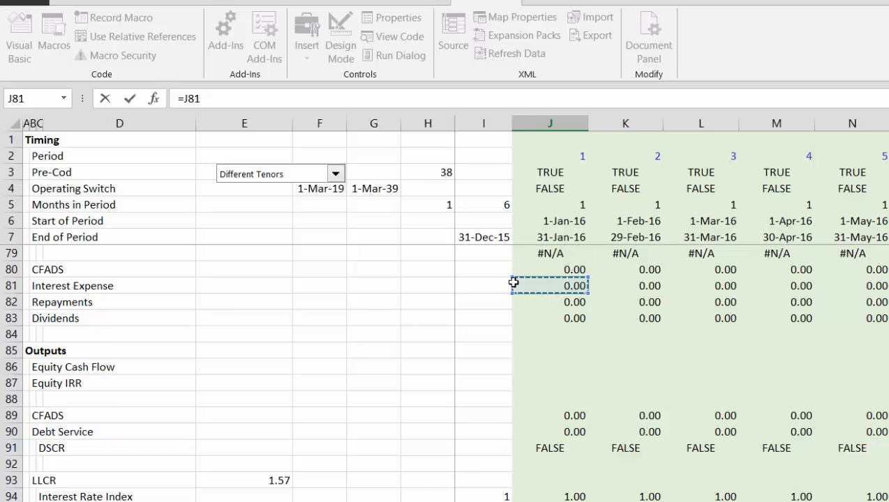
key("Down")
key("Down")
key("Down")
key("Down")
key("Down")
key("Down")
key("Down")
key("Down")
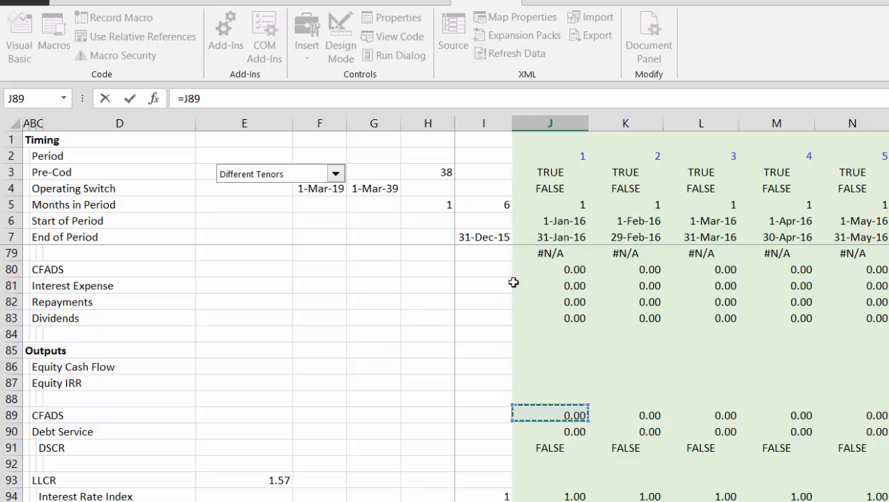
key("Down")
key("Return")
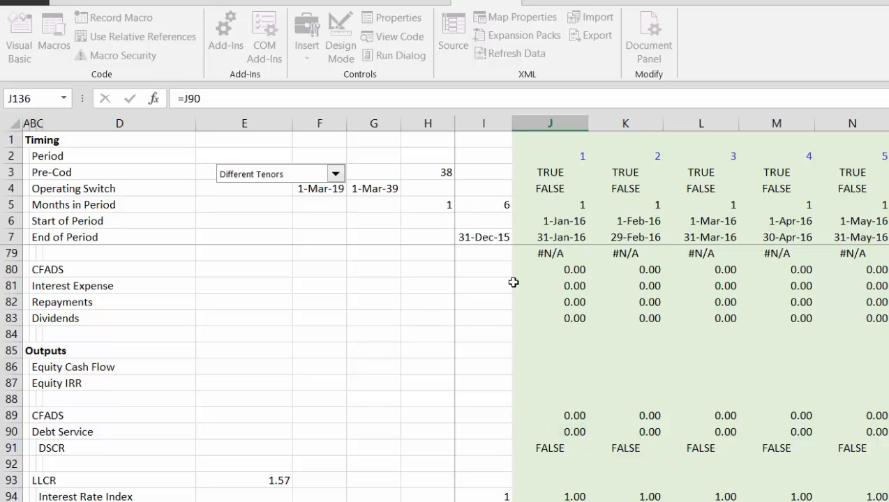
Enter the row label "Opening Balance" in cell B137, directly below the total debt service label.
key("Down")
key("Down")
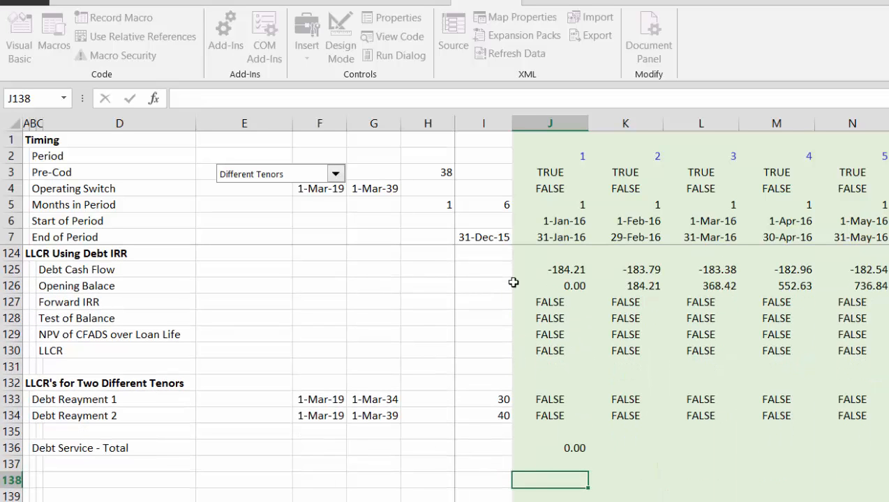
key("Up")
key("Up")
key("Down")
key("Left")
key("Left")
key("Left")
key("Left")
key("Left")
key("Left")
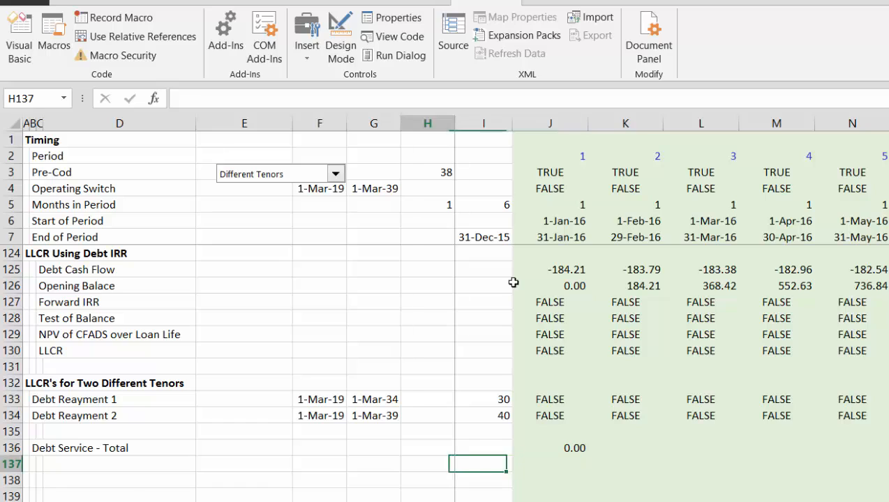
key("Left")
key("Left")
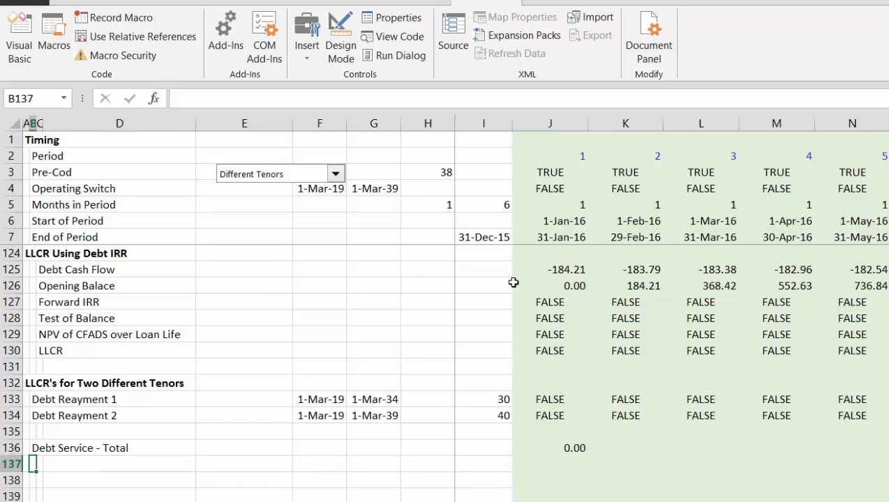
type("Opening Bala")
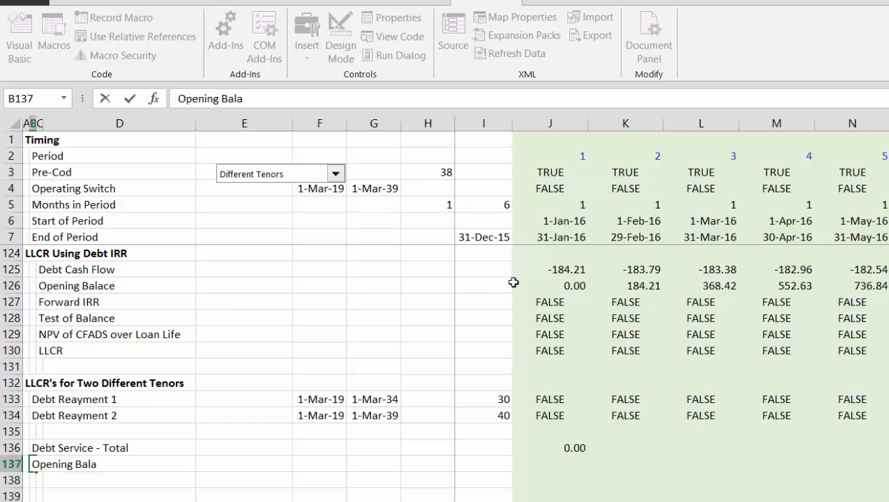
type("nce")
key("ctrl+Return")
Enter the formula =J69+J57 in J137 to add the Debt 2 and Debt 1 opening balances.
key("Right")
key("Right")
key("Right")
key("Right")
key("Right")
key("Right")
key("Right")
key("Right")
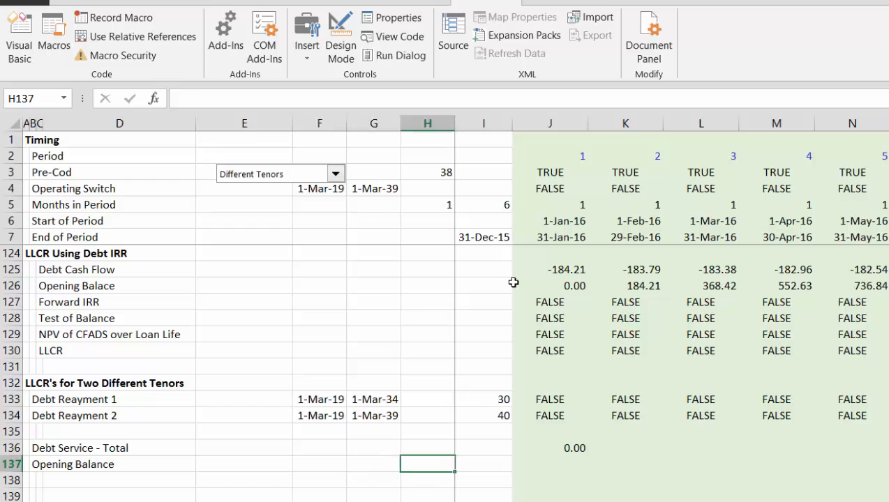
type("=")
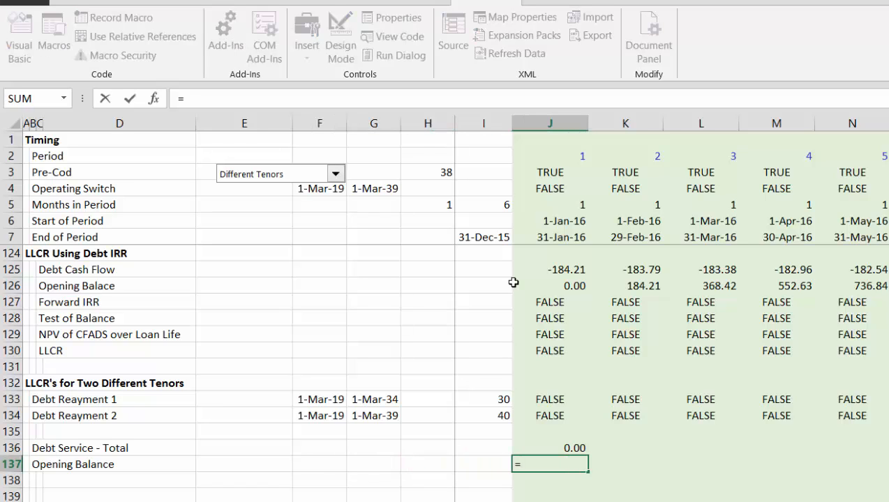
key("Up")
key("Up")
key("Up")
key("Up")
key("Up")
key("Up")
key("Up")
key("Up")
key("Up")
key("Up")
key("Up")
key("Up")
key("Up")
key("Up")
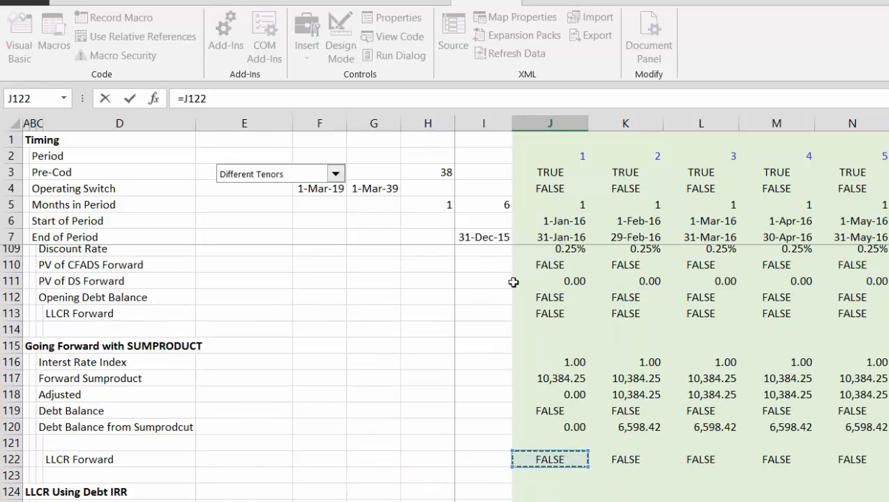
key("Up")
key("Up")
key("Up")
key("Up")
key("Up")
key("Up")
key("Up")
key("Up")
key("Up")
key("Up")
key("Up")
key("Up")
key("Up")
key("Up")
key("Up")
key("Up")
key("Up")
key("Up")
key("Up")
key("Up")
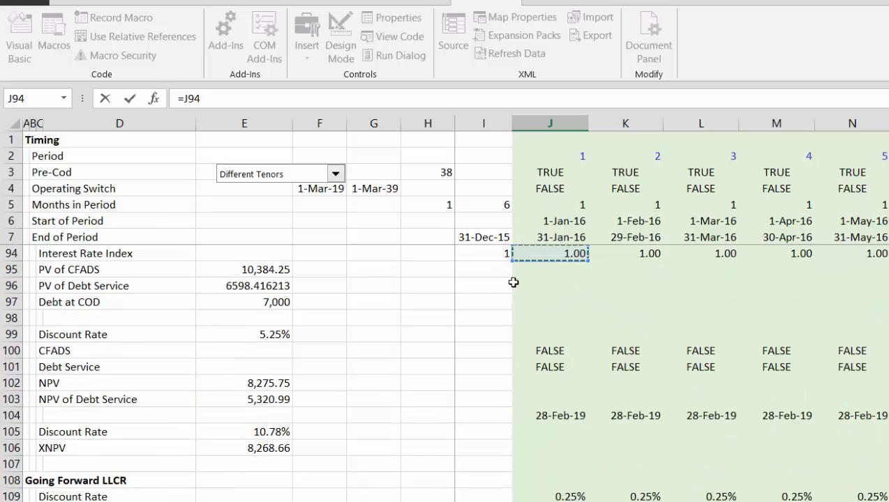
key("Up")
key("Up")
key("Up")
key("Up")
key("Up")
key("Up")
key("Up")
key("Up")
key("Up")
key("Up")
key("Up")
key("Up")
key("Up")
key("Up")
key("Up")
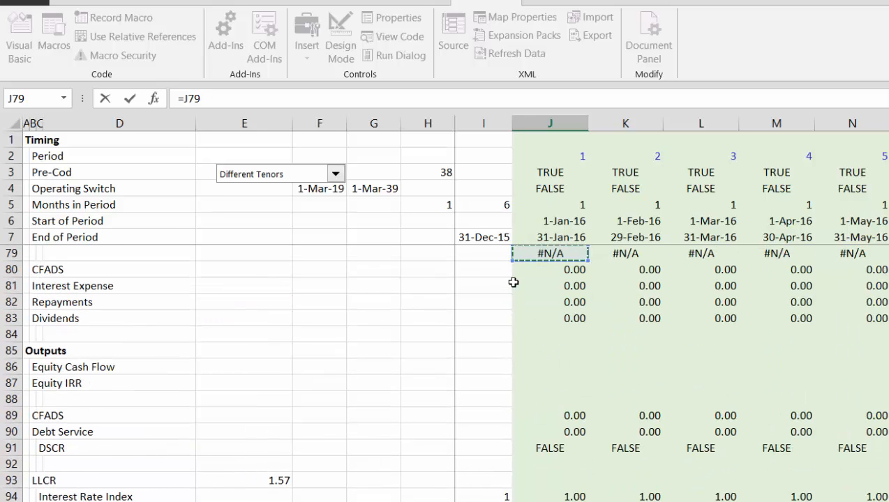
key("Up")
key("Up")
key("Up")
key("Up")
key("Up")
key("Up")
key("Up")
key("Up")
key("Up")
key("Up")
key("Up")
key("Up")
key("Up")
key("Up")
key("Up")
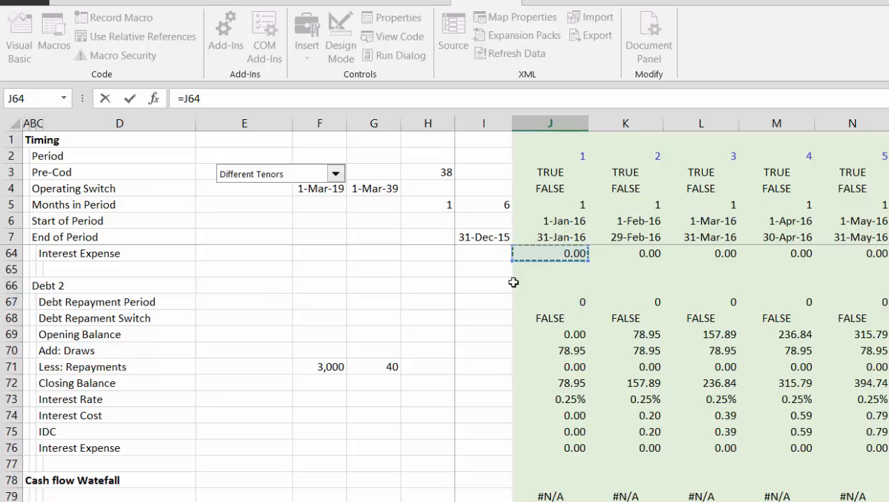
key("Down")
key("Down")
key("Down")
key("Down")
key("Down")
key("Down")
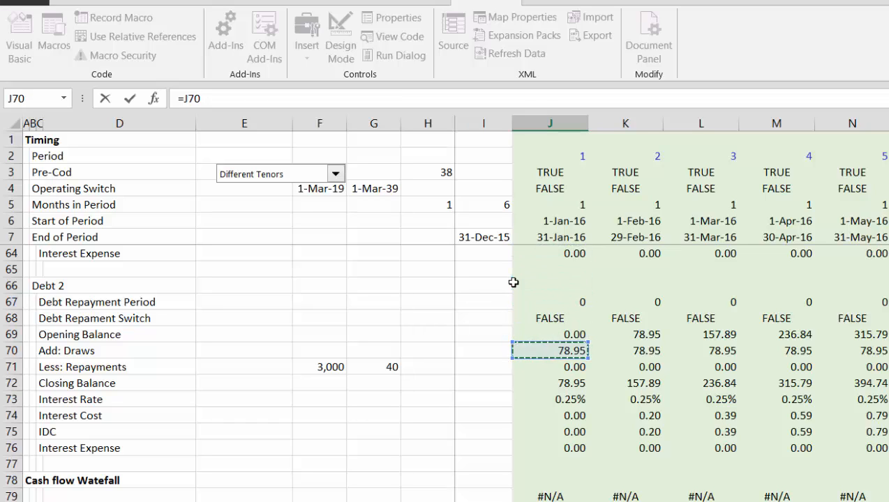
key("Up")
type("+")
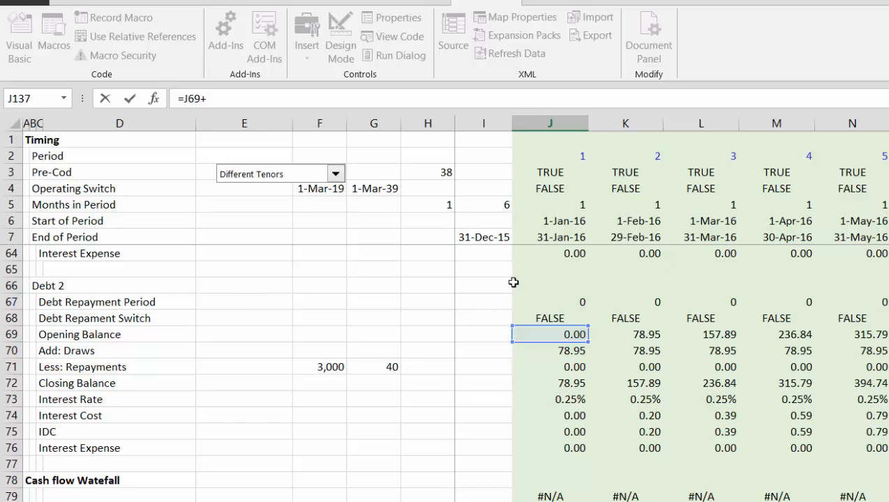
key("Up")
key("Up")
key("Up")
key("Up")
key("Up")
key("Up")
key("Up")
key("Up")
key("Up")
key("Up")
key("Up")
key("Up")
key("Up")
key("Up")
key("Up")
key("Up")
key("Up")
key("Up")
key("Up")
key("Up")
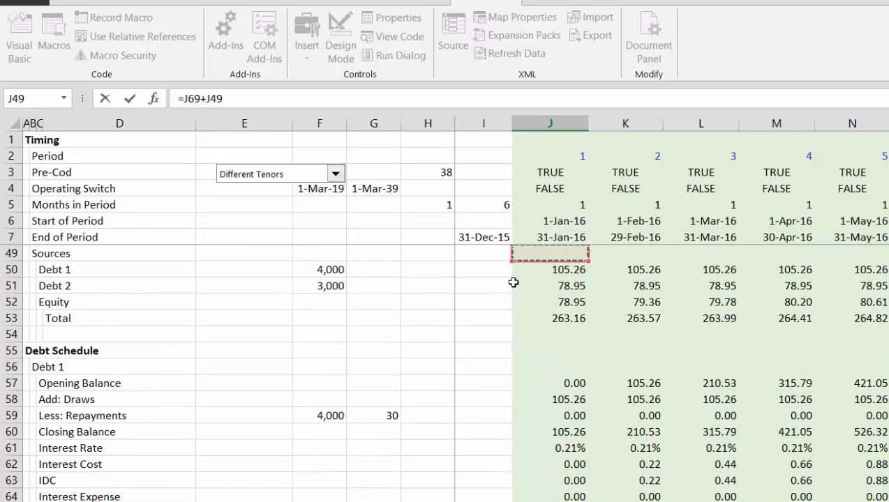
key("Down")
key("Down")
key("Down")
key("Down")
key("Down")
key("Down")
key("Down")
key("Down")
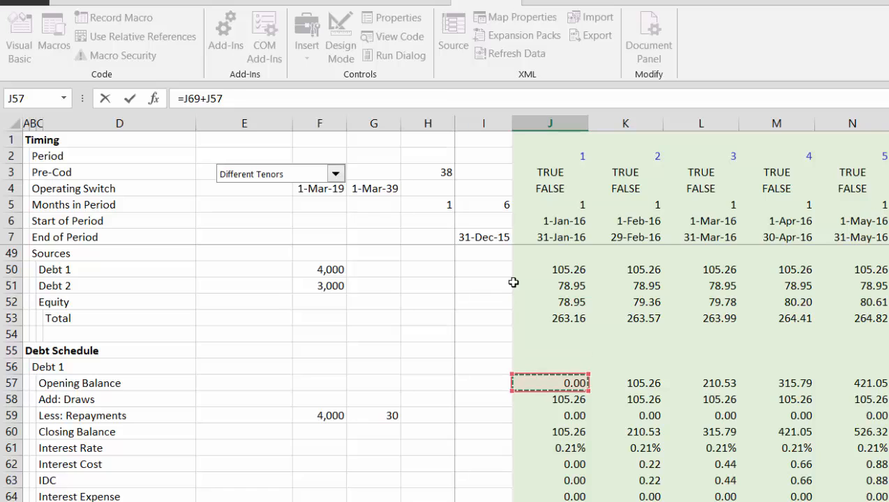
key("Return")
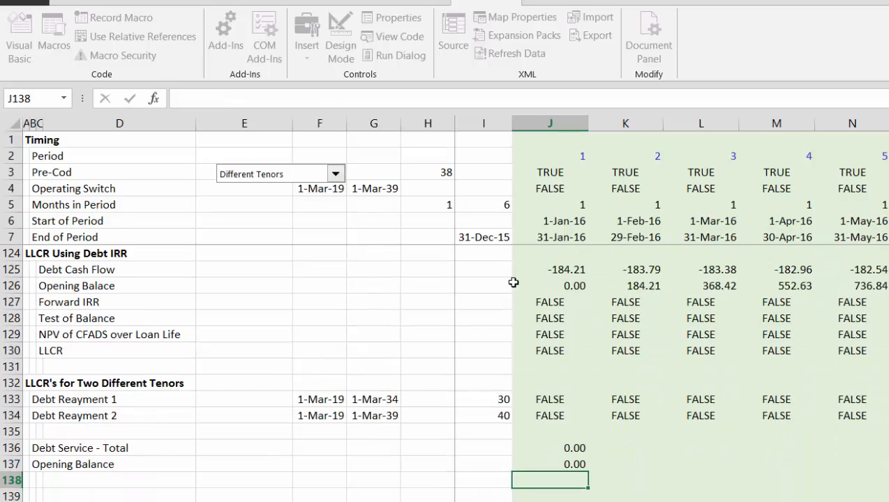
Copy the Debt Service - Total and Opening Balance formulas in J136:J137 across all the timeline columns.
key("Down")
key("Up")
key("Up")
key("Up")
key("Up")
key("Down")
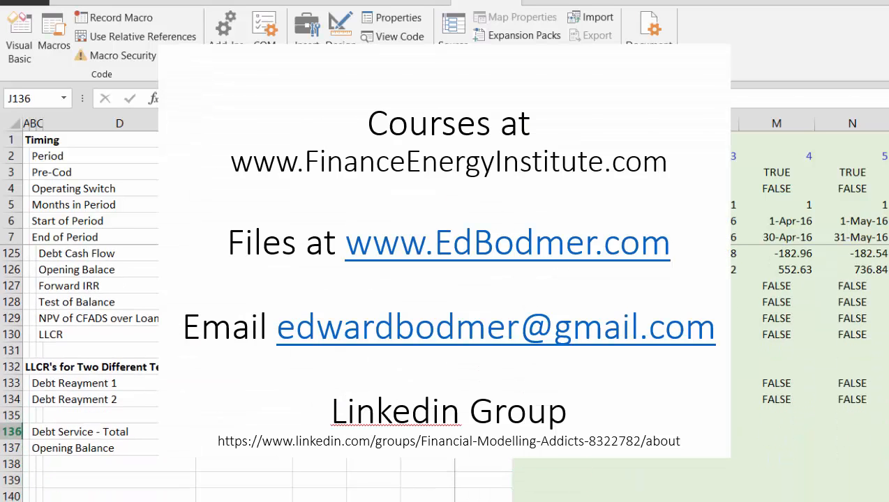
key("shift+Down")
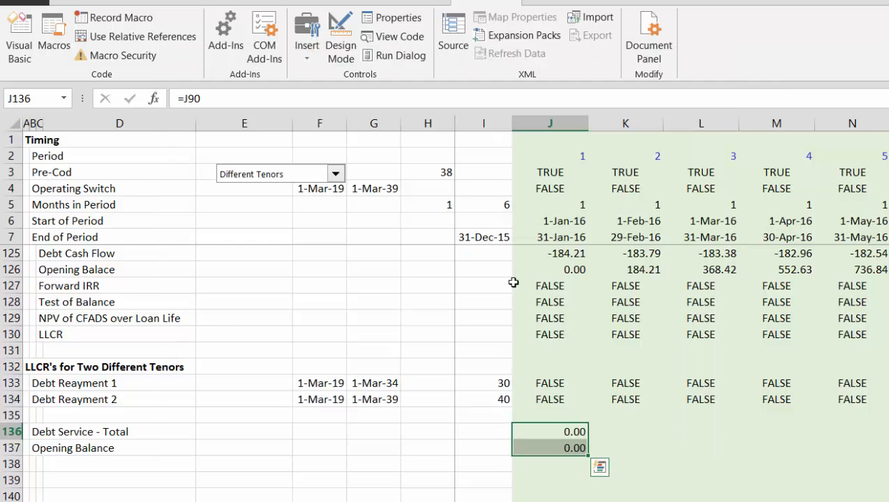
key("ctrl+shift+r")
Enter the row label "Forward IRR" in cell B138, directly below the Opening Balance label.
key("Down")
key("Down")
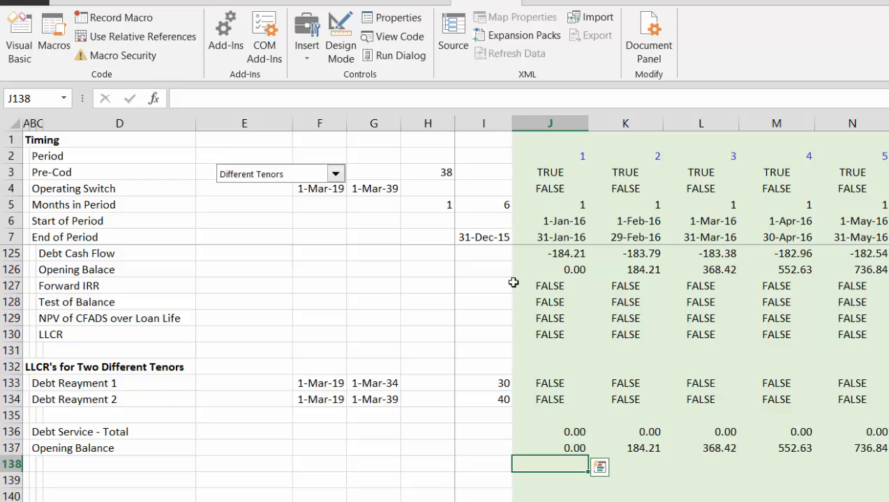
key("Left")
key("Left")
key("Left")
key("Left")
key("Left")
key("Left")
key("Left")
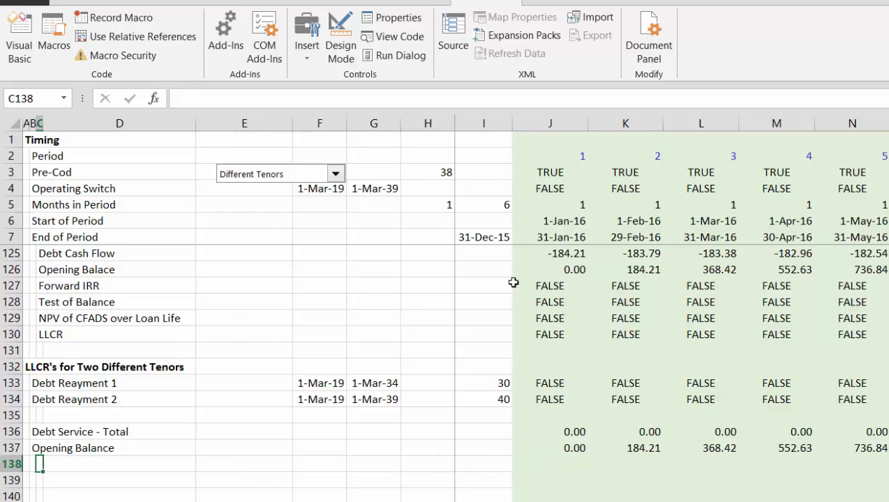
key("Left")
type("For")
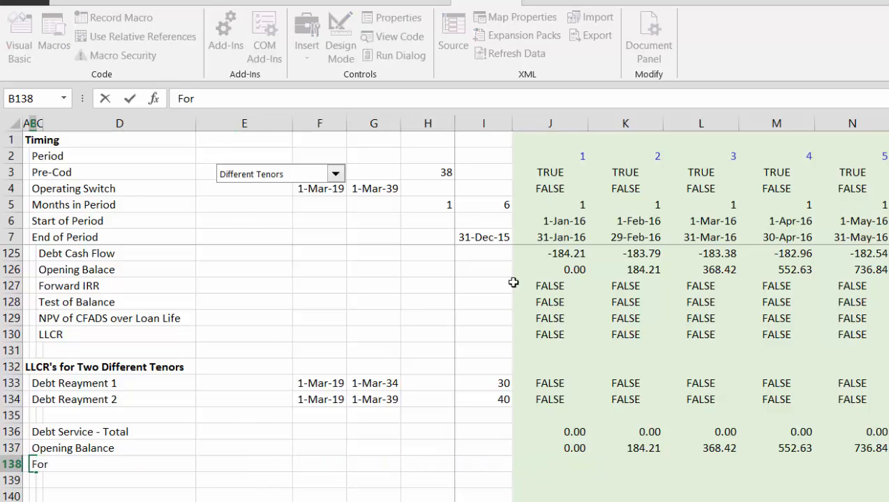
type("ward IRR")
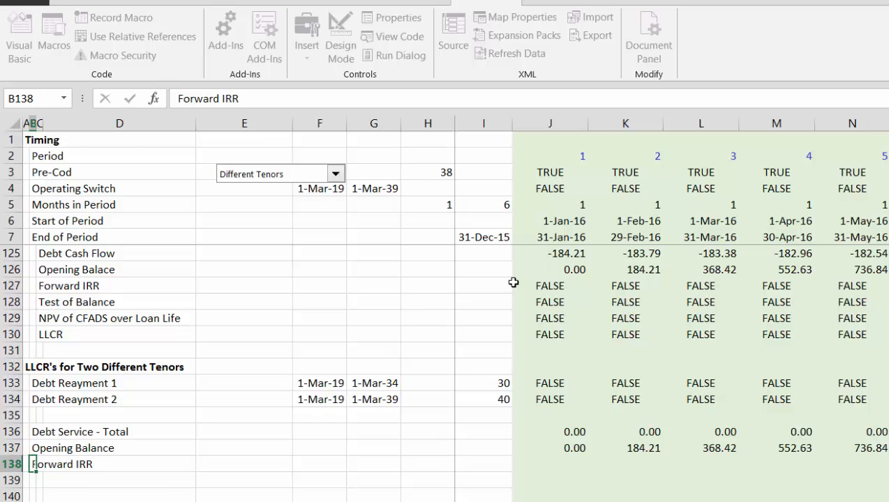
key("Return")
Enter the formula =IF(OR(J134,J133),firr(J137,J136:$HA136)) in J138 to calculate the forward IRR while either debt is in repayment.
key("Up")
key("Right")
key("Right")
key("Right")
key("Right")
key("Right")
key("Right")
key("Right")
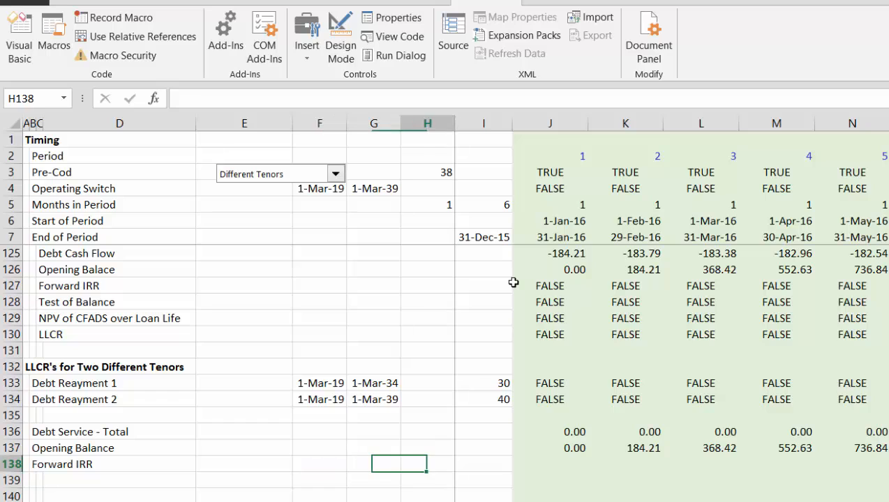
type("=i")
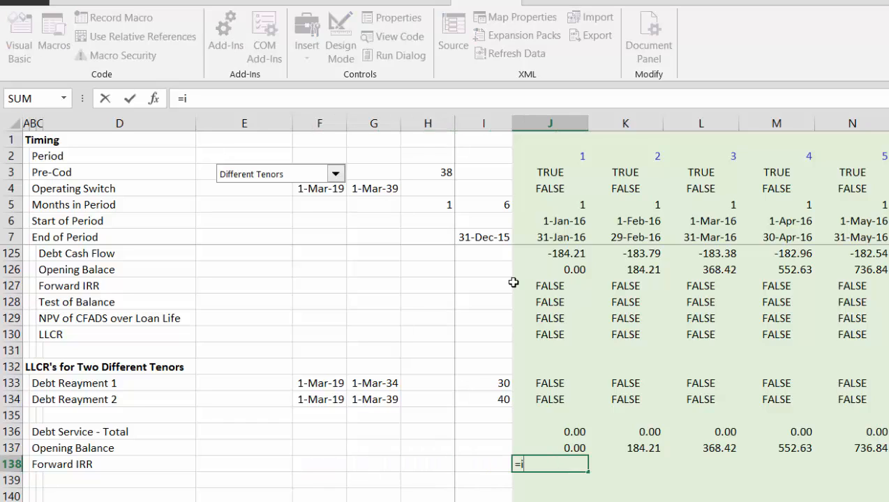
type("f(or(")
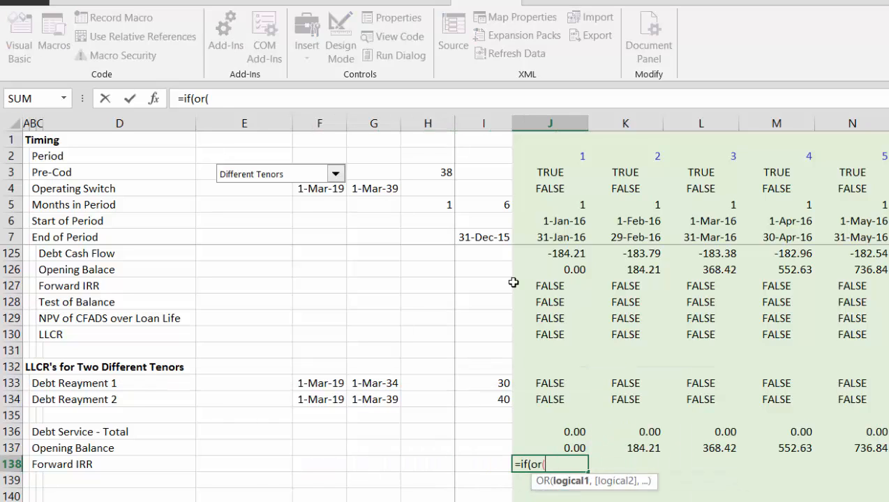
key("Up")
key("Up")
key("Up")
key("Up")
type(",")
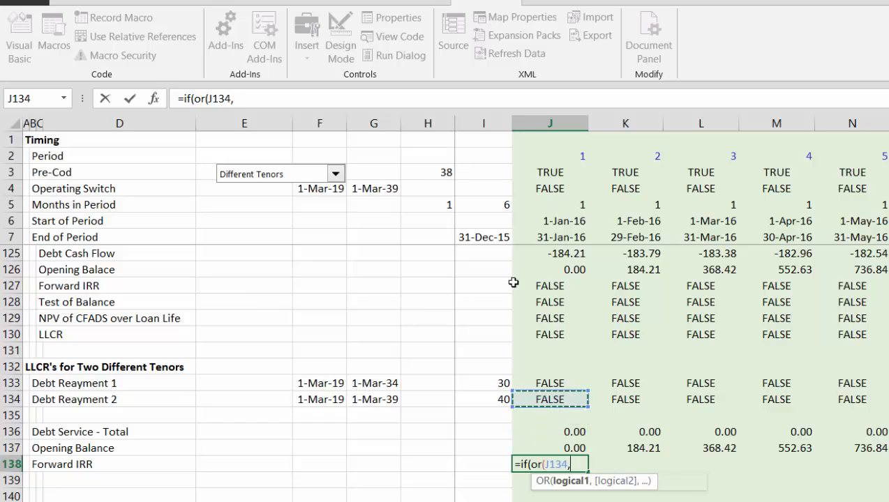
key("Up")
key("Up")
key("Up")
key("Up")
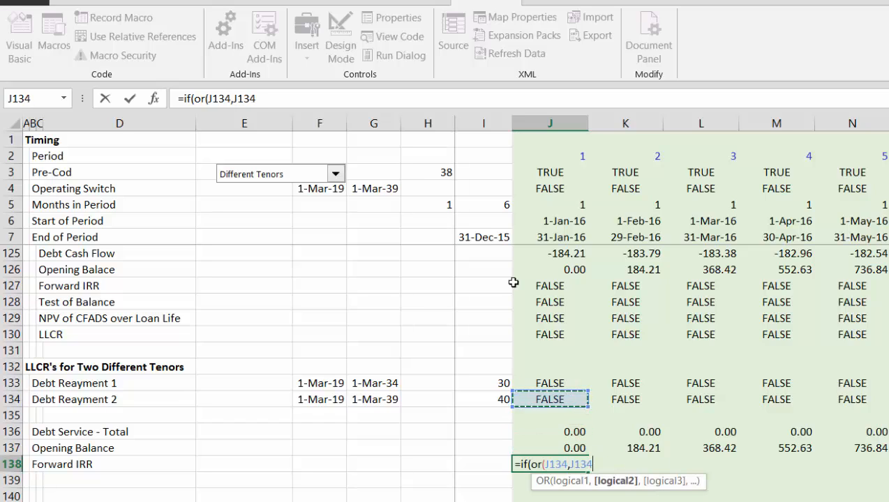
key("Up")
type(")")
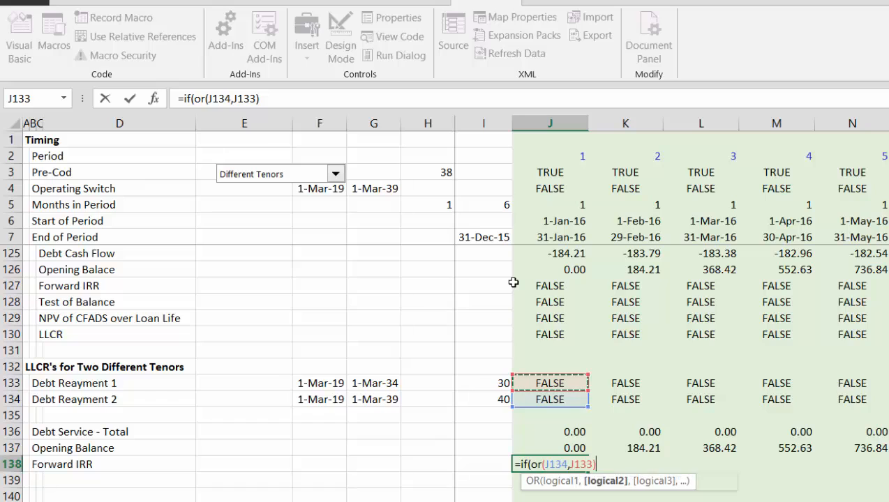
type(",f")
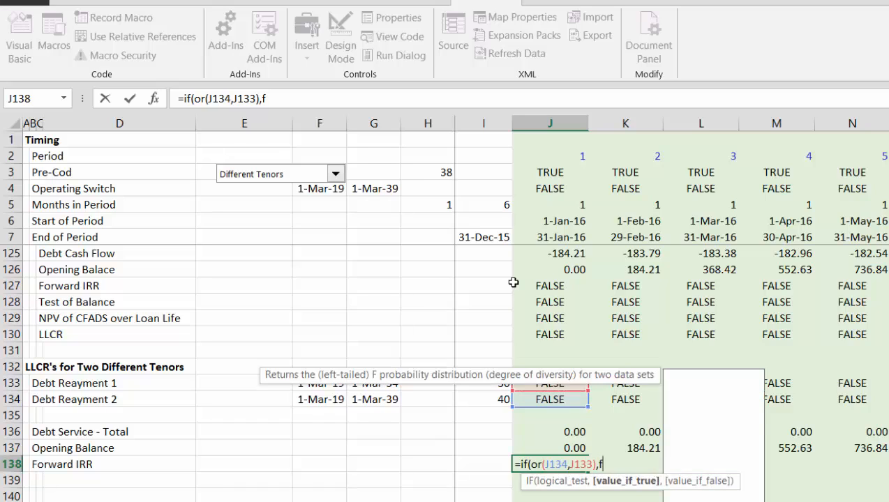
type("irr(")
key("Up")
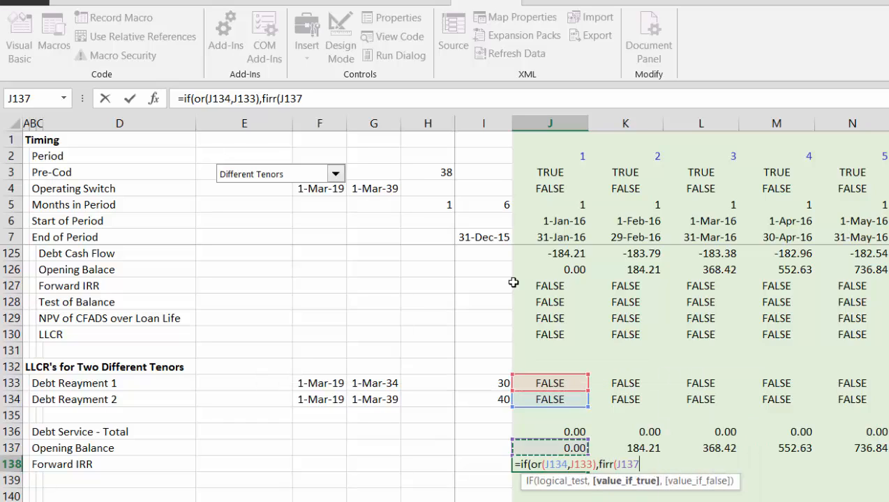
type(",")
key("Up")
key("Up")
key("ctrl+shift+Right")
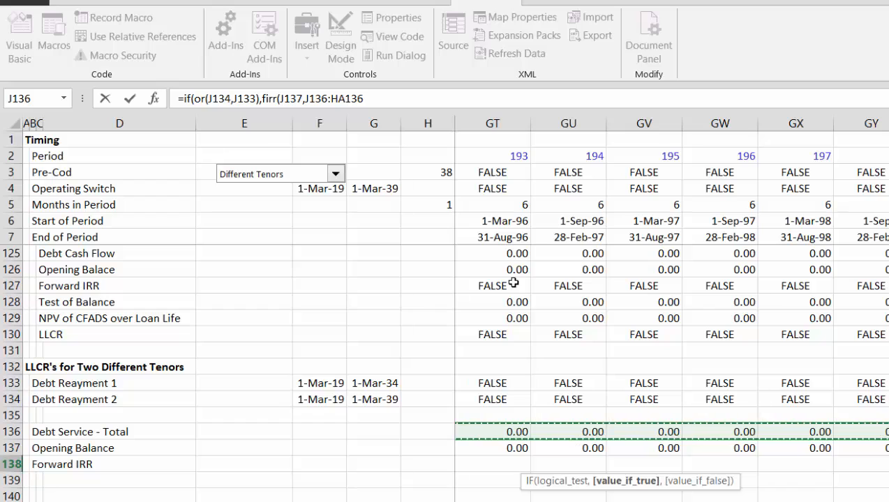
key("F2")
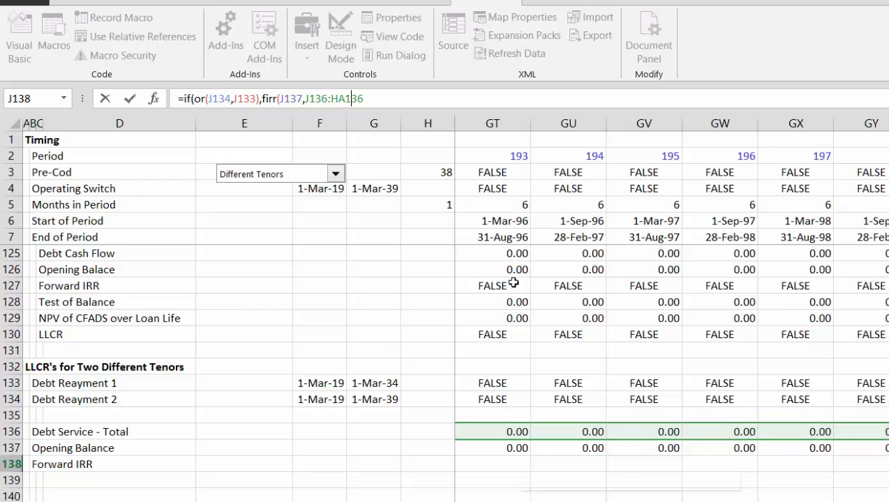
key("F4")
key("F4")
key("F4")
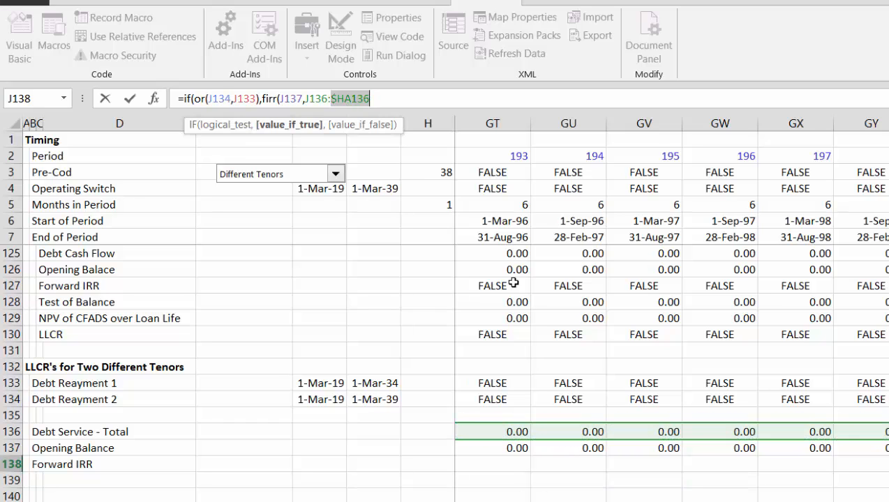
key("Return")
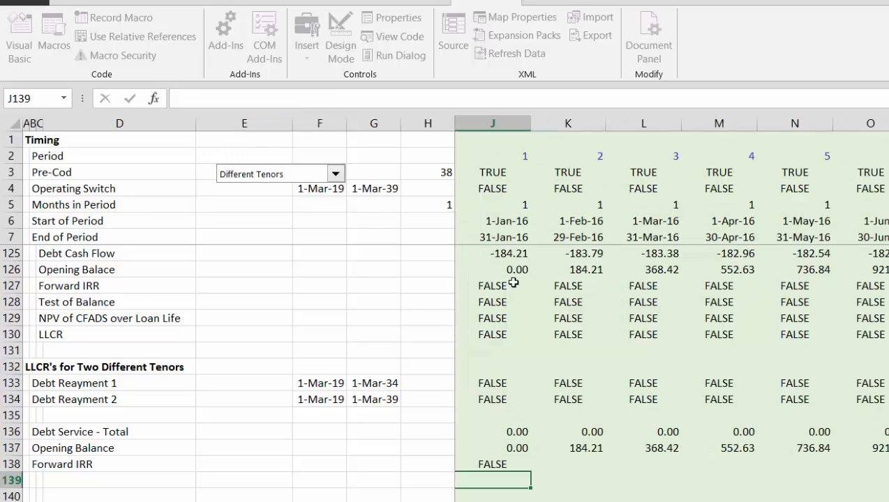
Copy the Forward IRR formula in J138 across all the timeline columns.
key("Down")
key("Down")
key("Down")
key("Down")
key("Down")
key("Up")
key("Up")
key("Up")
key("Up")
key("Up")
key("Up")
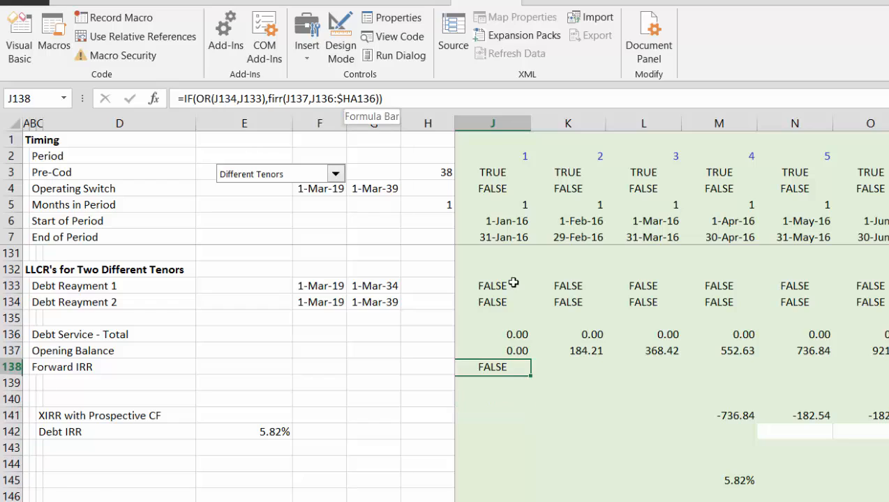
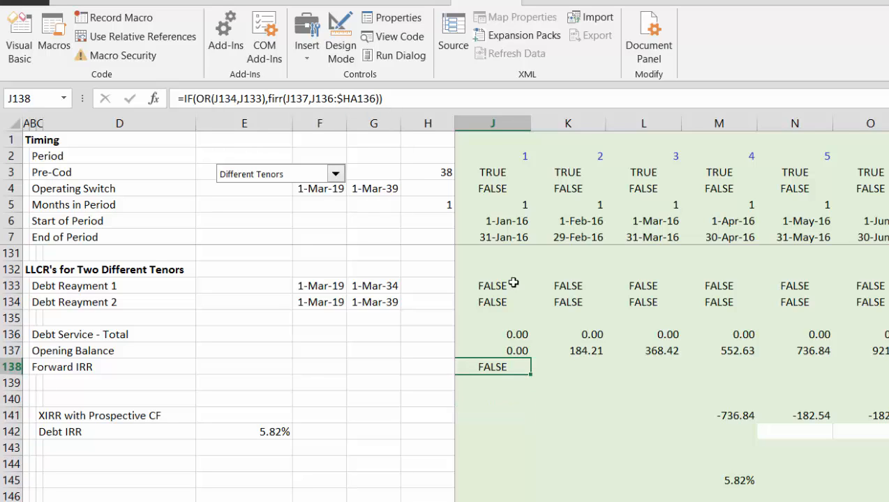
key("ctrl+shift+Right")
key("ctrl+r")
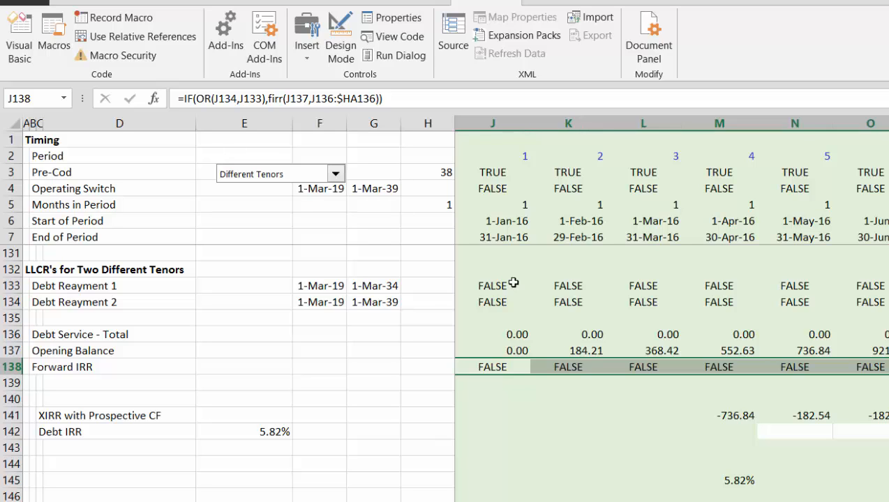
Insert four blank rows at row 139, between the Forward IRR row and the XIRR with Prospective CF block.
key("Down")
key("Left")
key("Left")
key("Left")
key("Left")
key("Left")
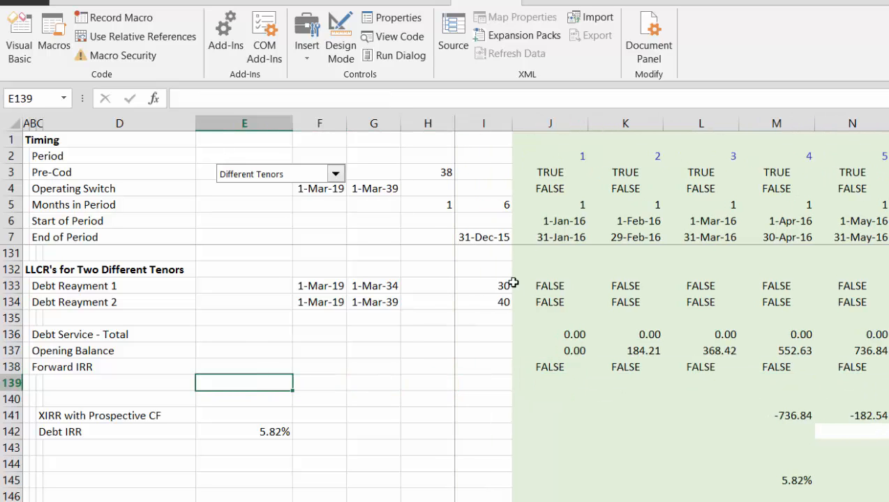
key("Left")
key("Left")
key("Left")
key("Left")
key("shift+space")
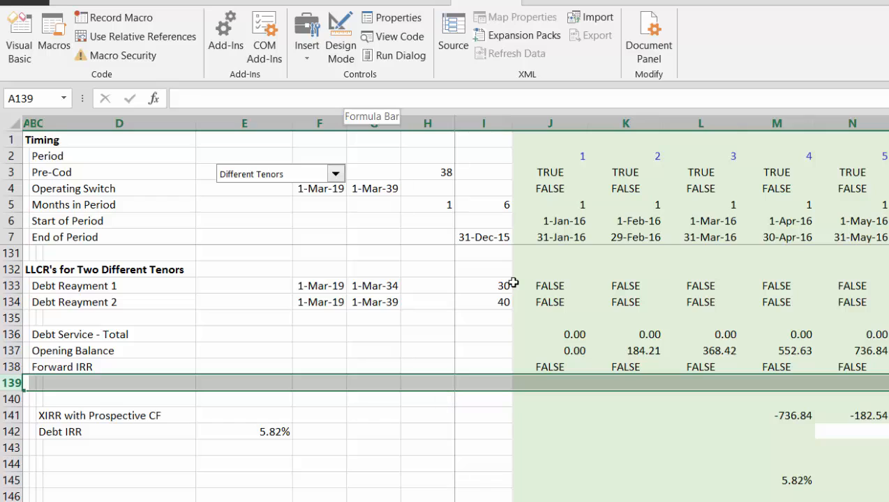
key("ctrl+shift+plus")
key("ctrl+shift+plus")
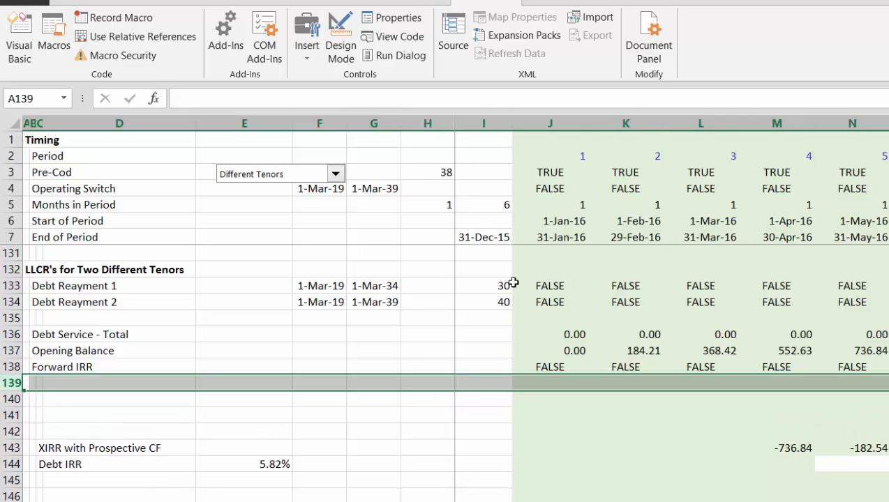
key("ctrl+shift+plus")
key("ctrl+shift+plus")
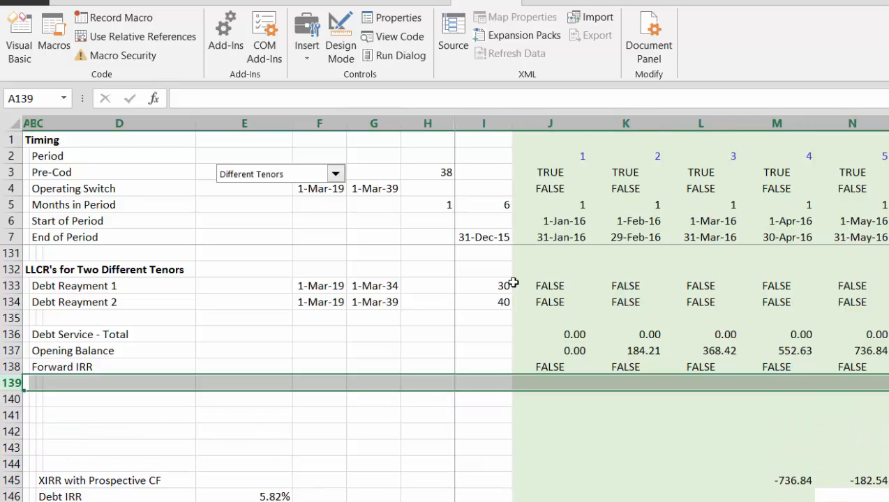
Enter the row label "CFADS Debt Reapyemt 1" in cell B140, leaving one blank row below Forward IRR.
key("Down")
key("Down")
key("Down")
key("Up")
key("Up")
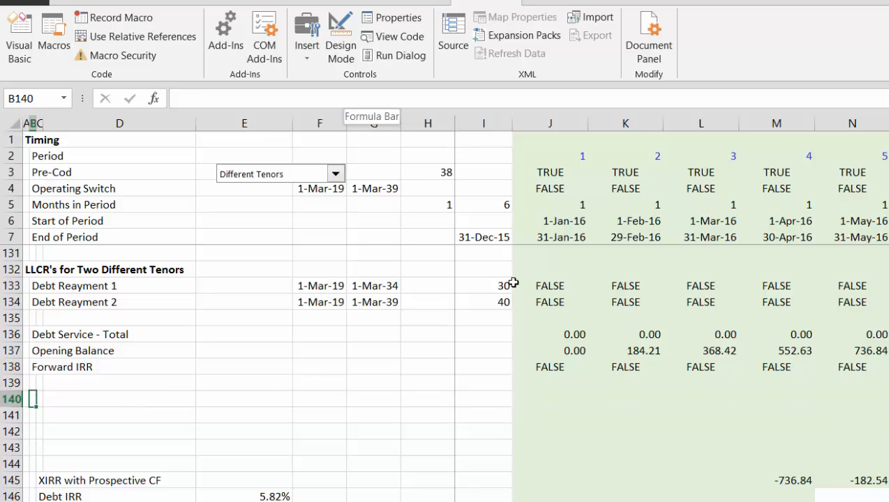
type("CFADS D")
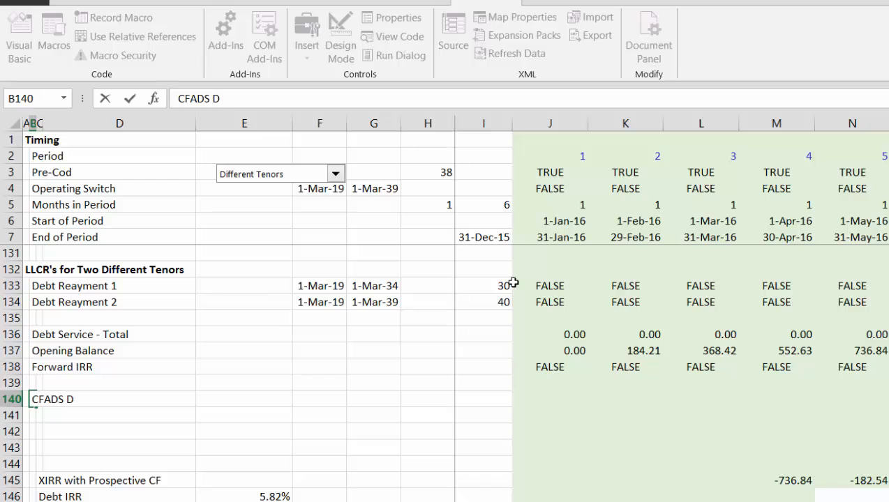
type("ebt Reapyemt")
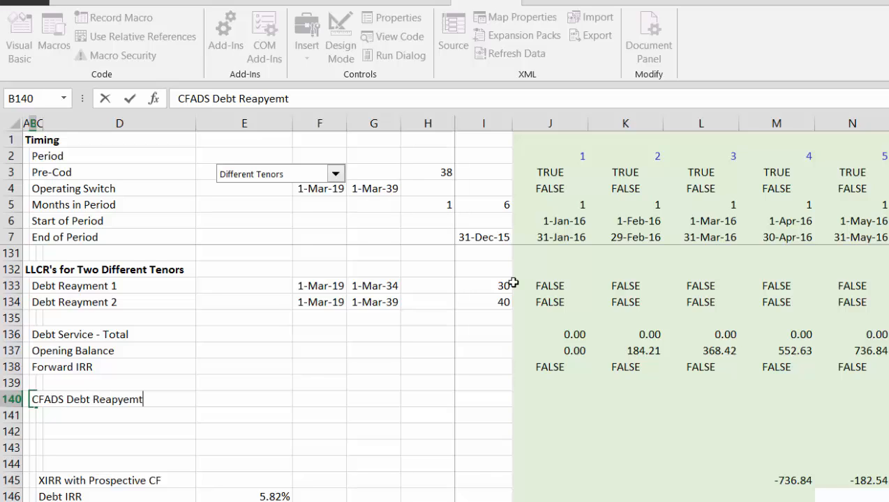
key("Return")
Enter the formula =IF(J133,J80) in J140 to take the cash flow waterfall's CFADS only during the Debt 1 repayment period.
key("Right")
key("Right")
key("Right")
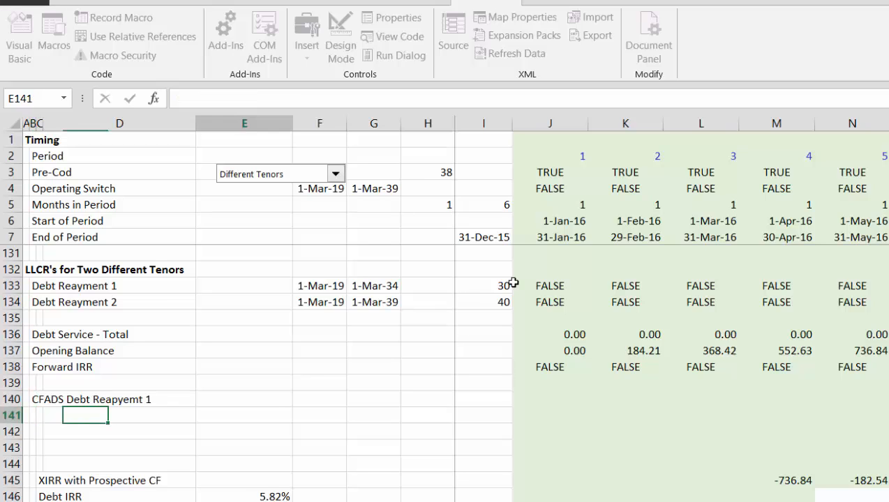
key("Up")
key("Right")
key("Right")
key("Right")
key("Right")
key("Right")
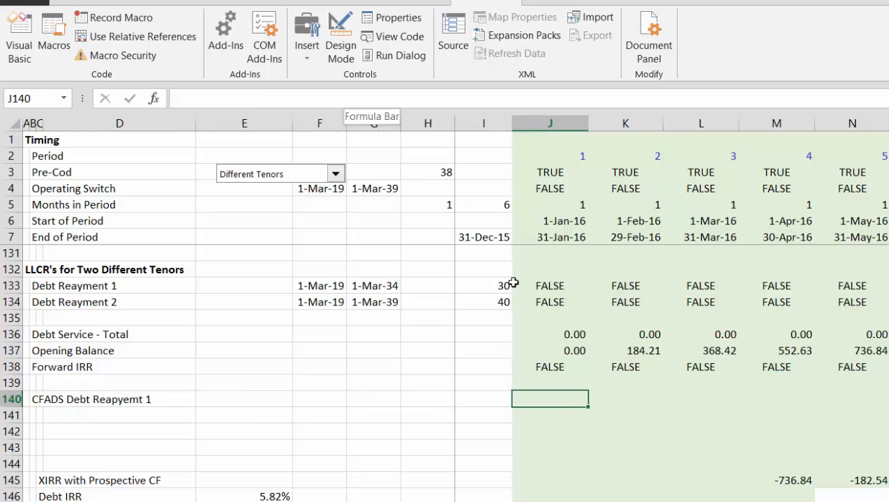
type("=i")
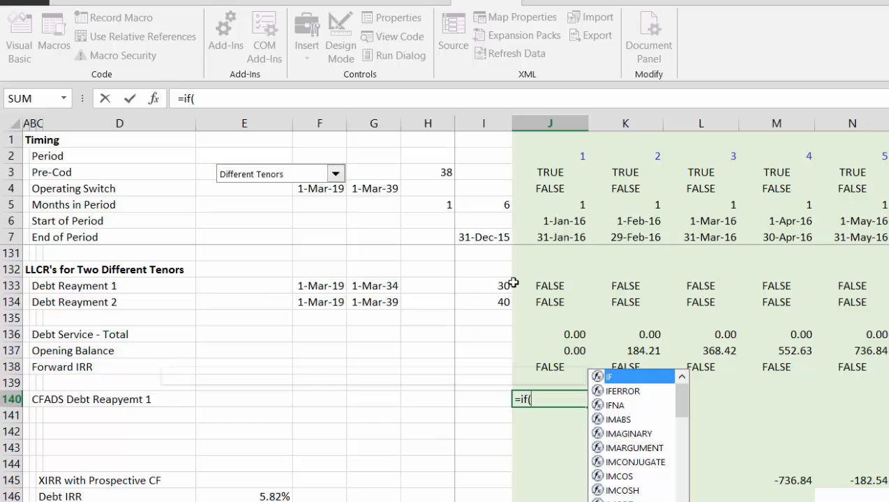
type("f(")
key("Up")
key("Up")
key("Up")
key("Up")
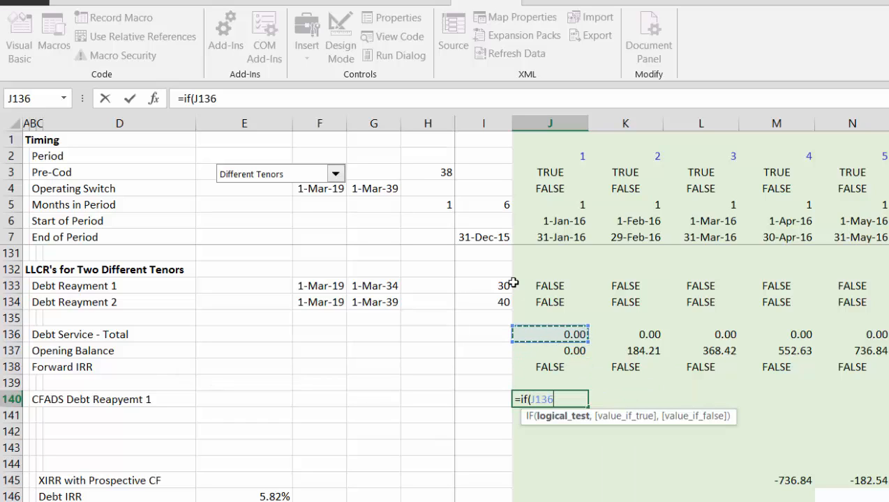
key("Up")
key("Up")
key("Up")
type(",")
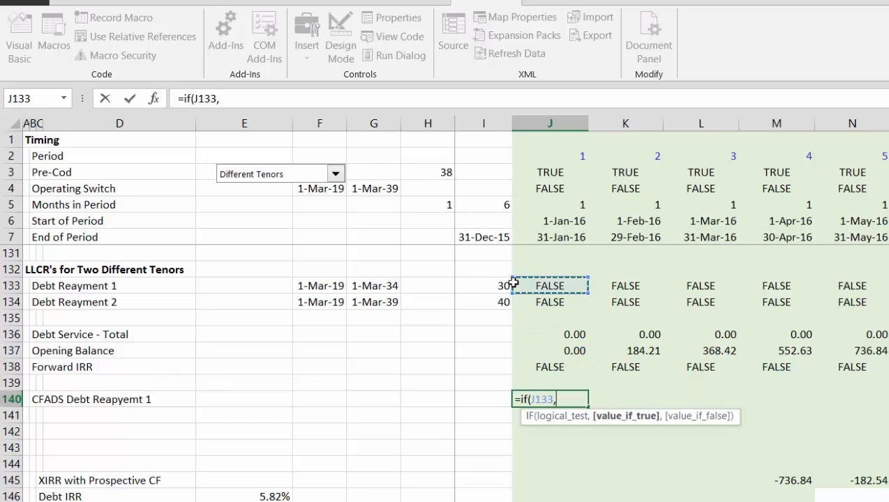
key("Up")
key("Up")
key("Up")
key("Up")
key("Up")
key("Up")
key("Up")
key("Up")
key("Up")
key("Up")
key("Up")
key("Up")
key("Up")
key("Up")
key("Up")
key("Up")
key("Up")
key("Up")
key("Up")
key("Up")
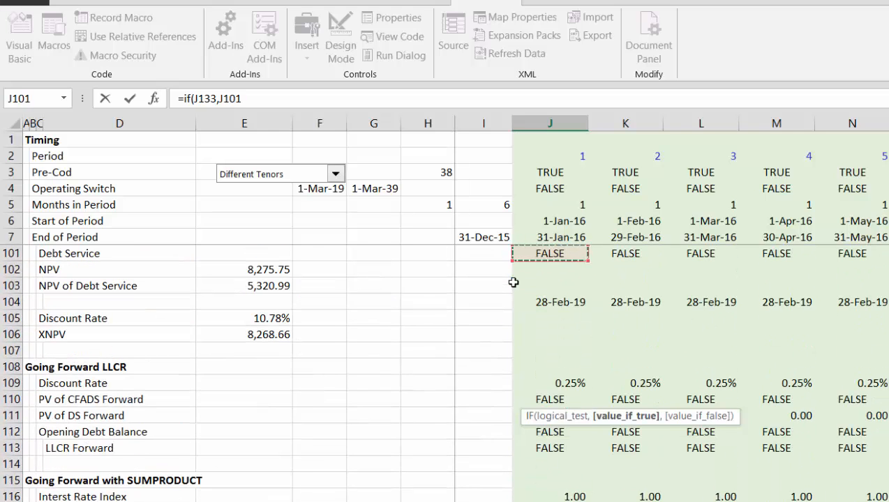
key("Up")
key("Up")
key("Up")
key("Up")
key("Up")
key("Up")
key("Up")
key("Up")
key("Up")
key("Up")
key("Up")
key("Up")
key("Up")
key("Up")
key("Up")
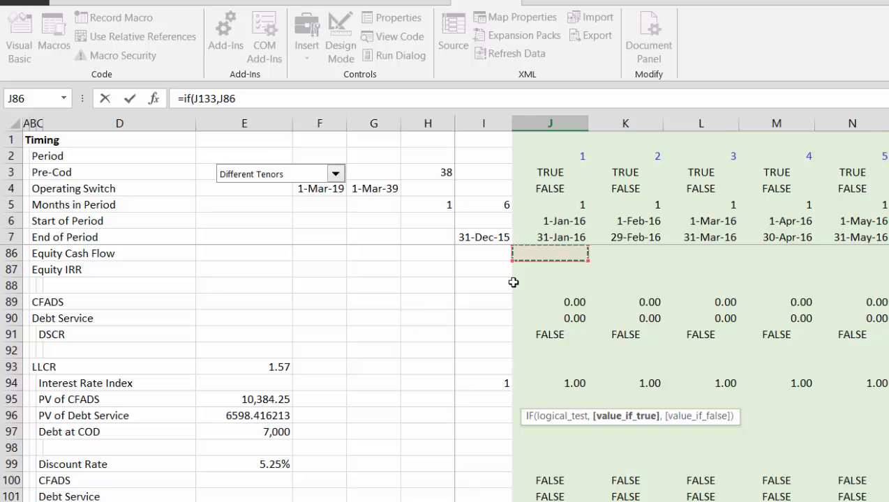
key("Page_Up")
key("Page_Down")
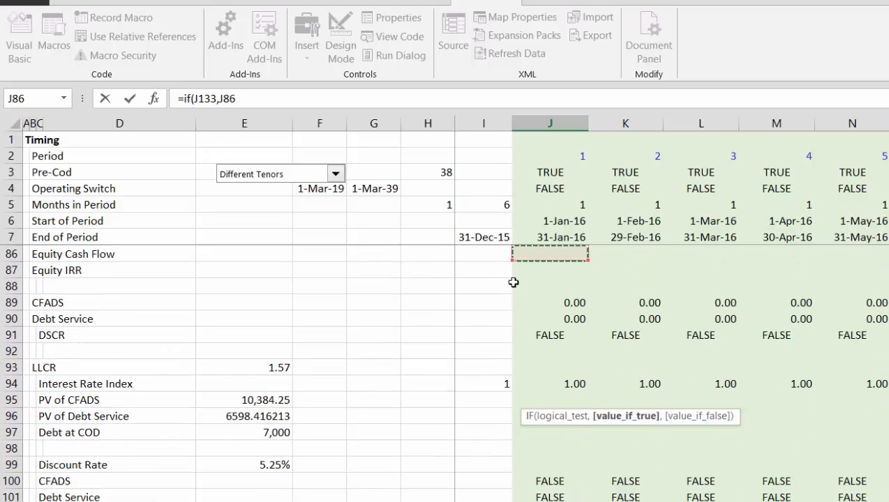
key("Down")
key("Down")
key("Up")
key("Up")
key("Up")
key("Up")
key("Up")
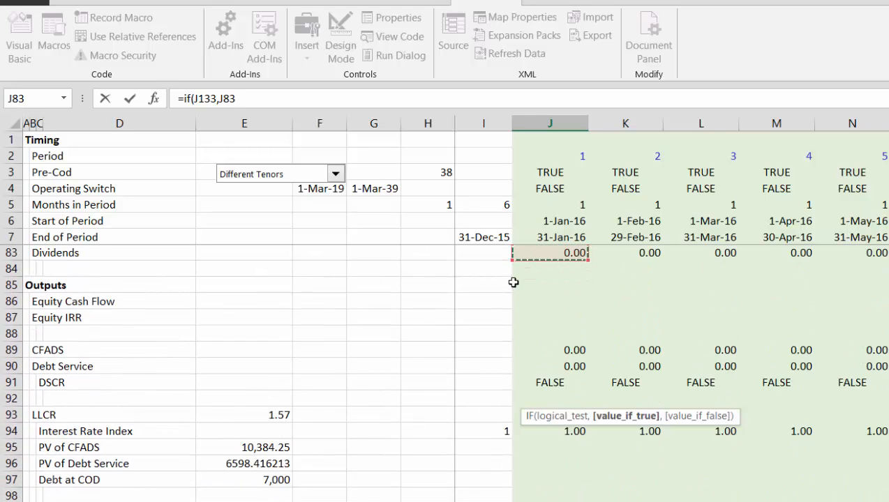
key("Up")
key("Up")
key("Up")
key("Up")
key("Up")
key("Down")
key("Down")
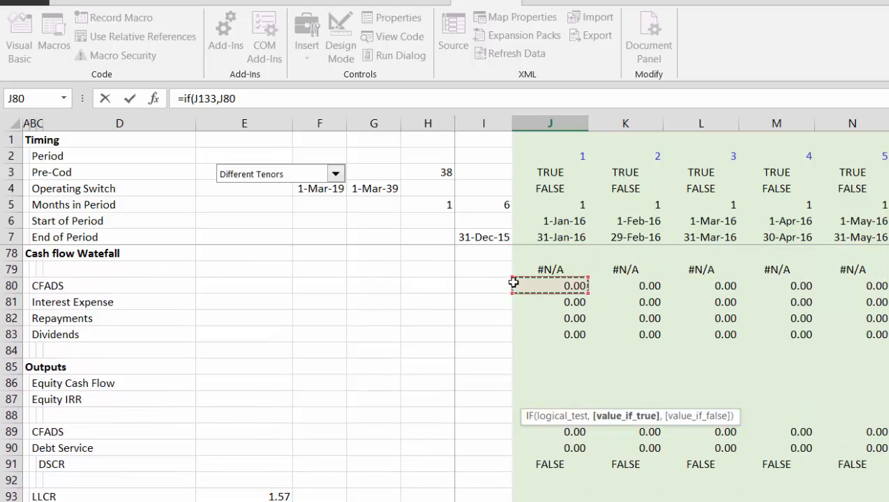
key("Return")
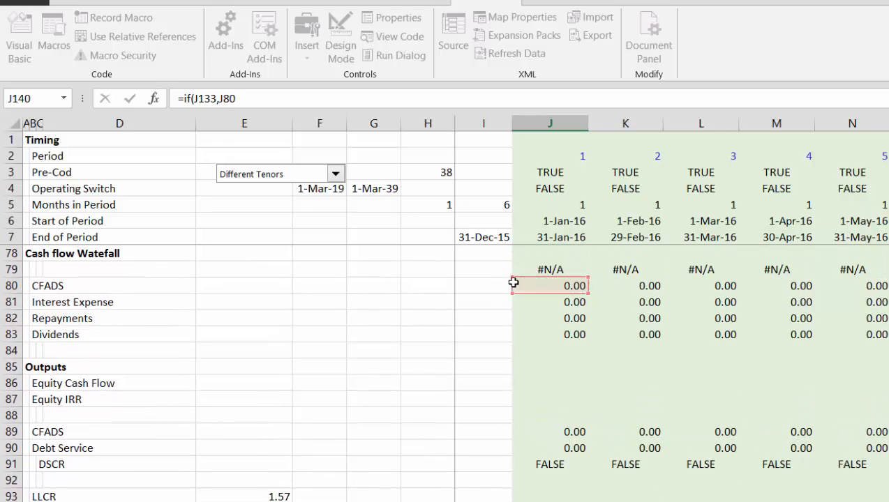
key("Down")
key("Up")
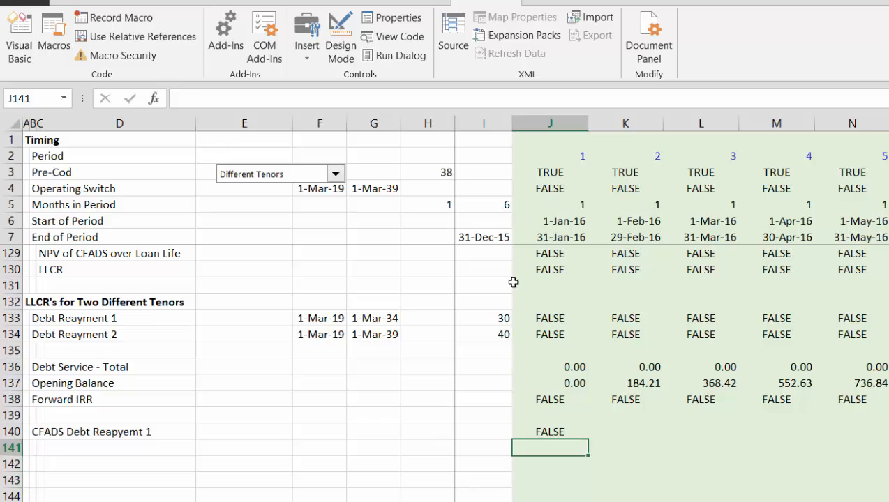
key("Up")
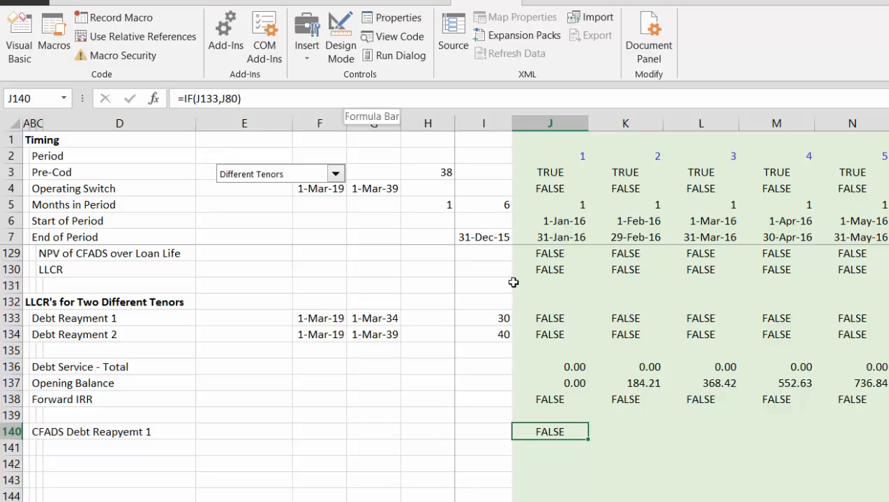
Multiply the CFADS Debt 1 formula in J140 by 1, making it =IF(J133,J80)*1.
key("F2")
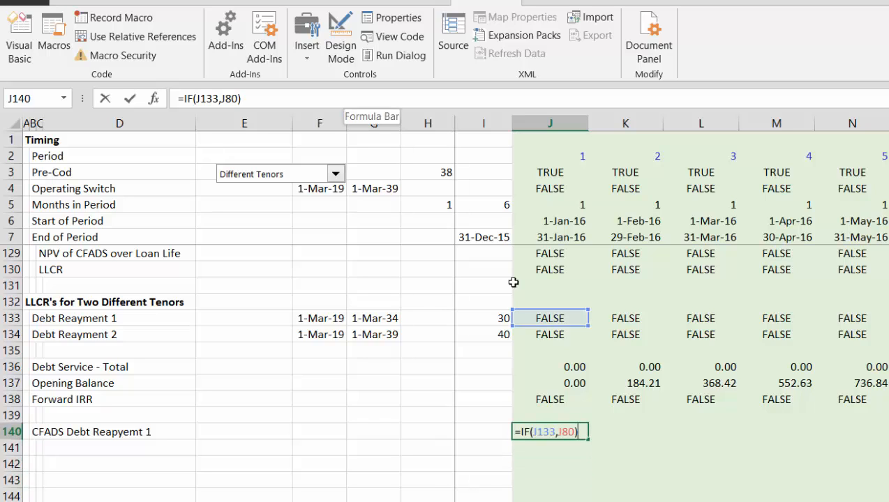
type("*1")
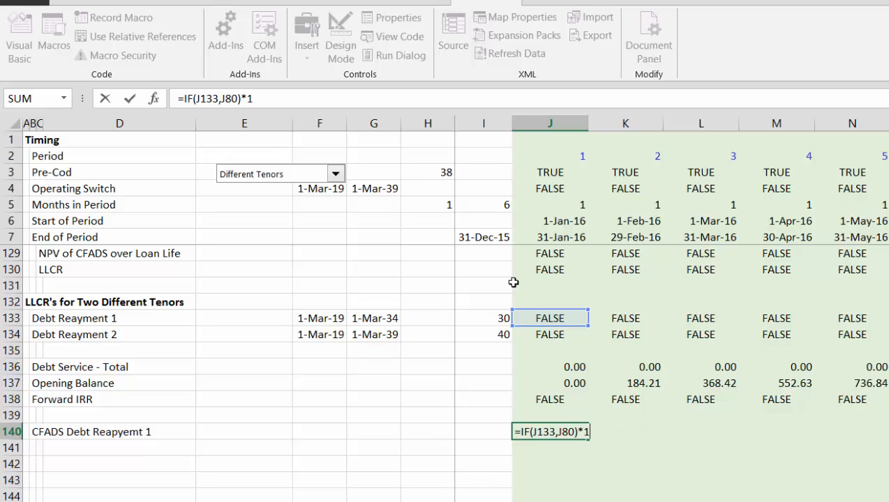
key("Return")
key("Down")
key("Up")
key("Up")
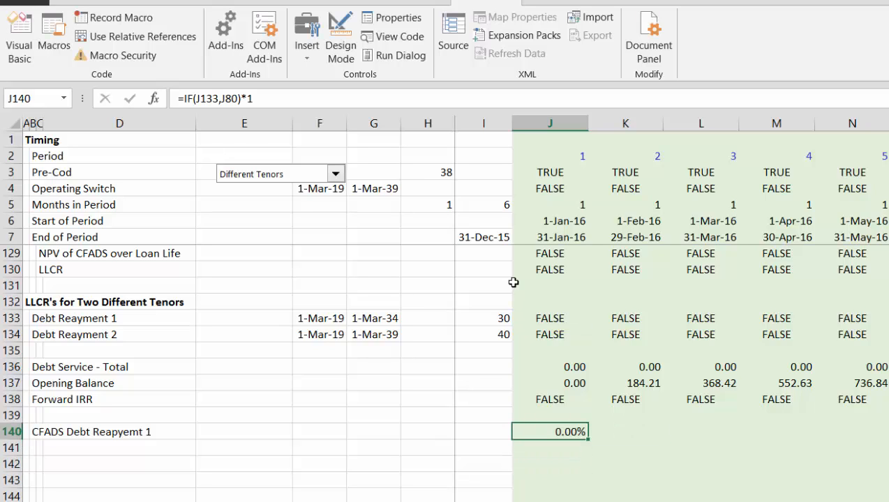
Format J140 as a number with two decimals and copy its formula across all the timeline columns.
key("ctrl+shift+1")
key("ctrl+shift+Right")
key("ctrl+r")
Correct the misspelled row label in B140 to "CFADS Debt Repayment 1".
key("Down")
key("Left")
key("Left")
key("Left")
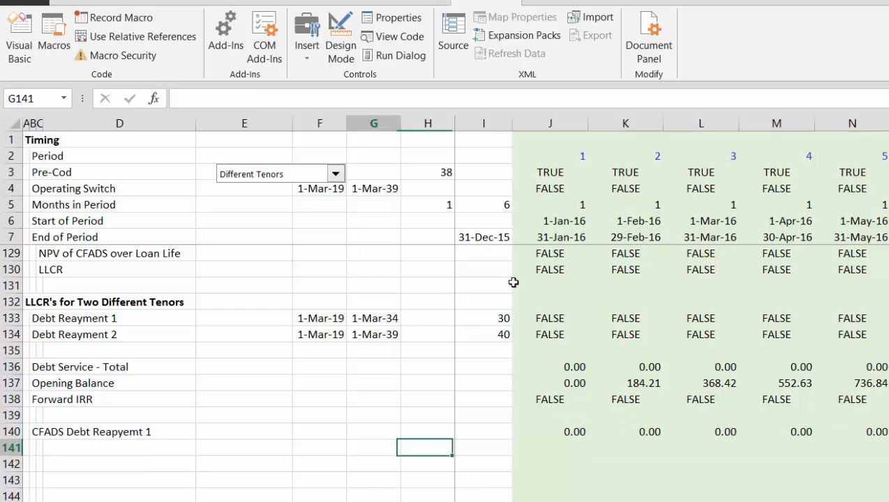
key("Left")
key("Left")
key("Left")
key("Left")
key("Left")
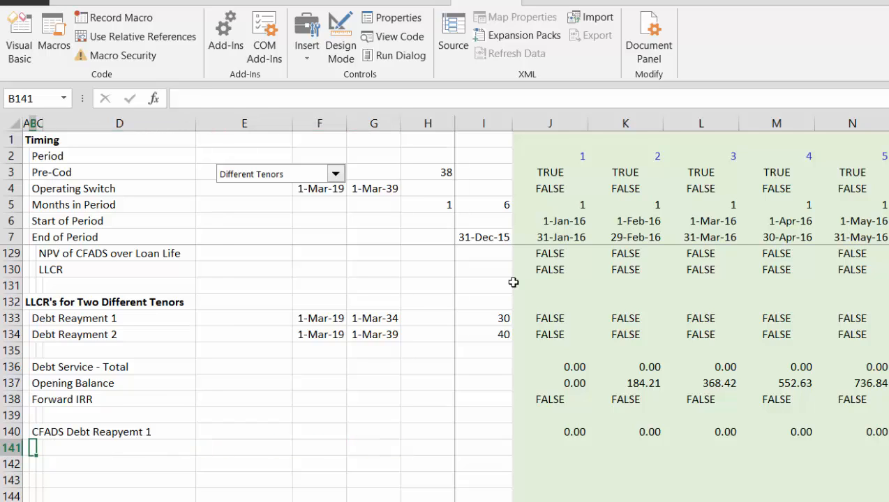
key("Up")
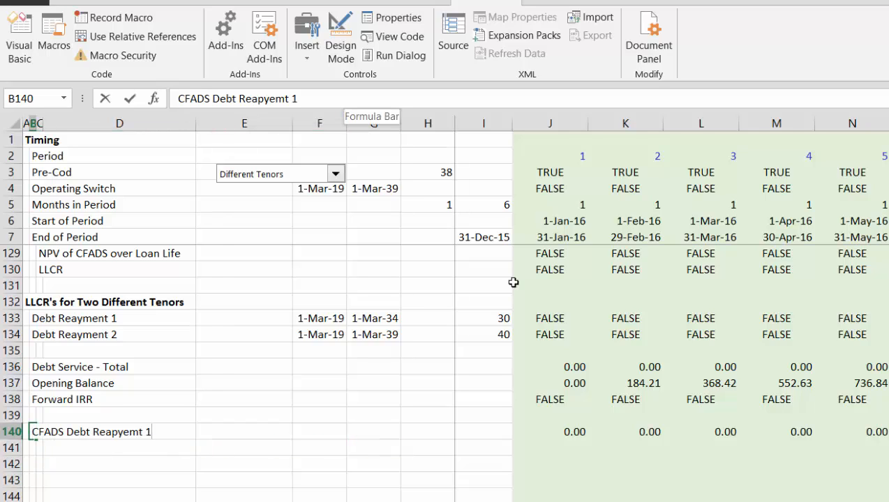
key("F2")
key("BackSpace")
key("BackSpace")
key("BackSpace")
key("BackSpace")
key("BackSpace")
key("BackSpace")
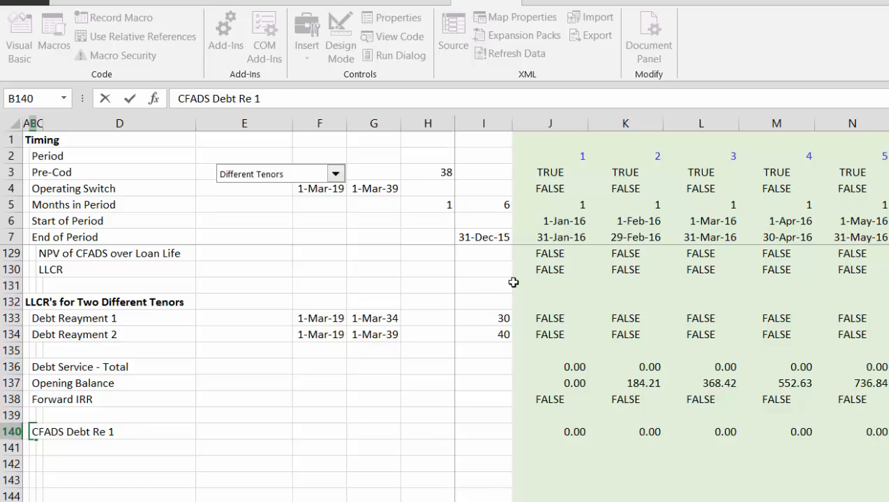
type("payment")
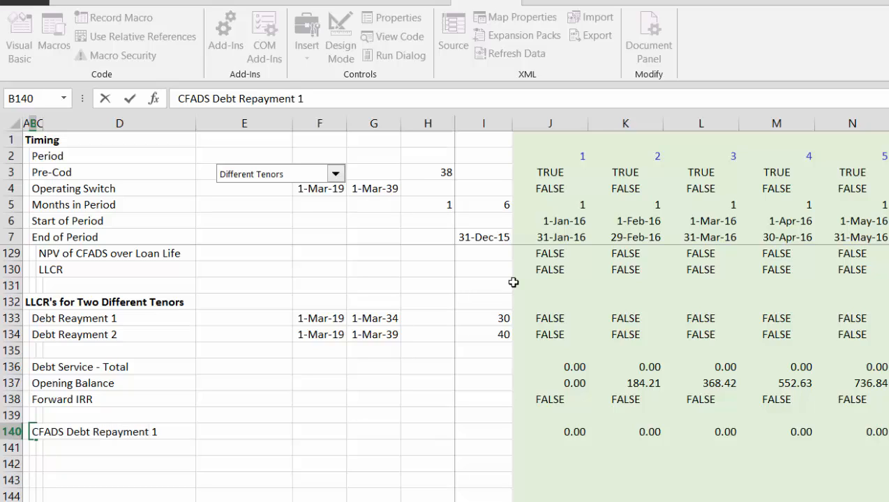
key("Return")
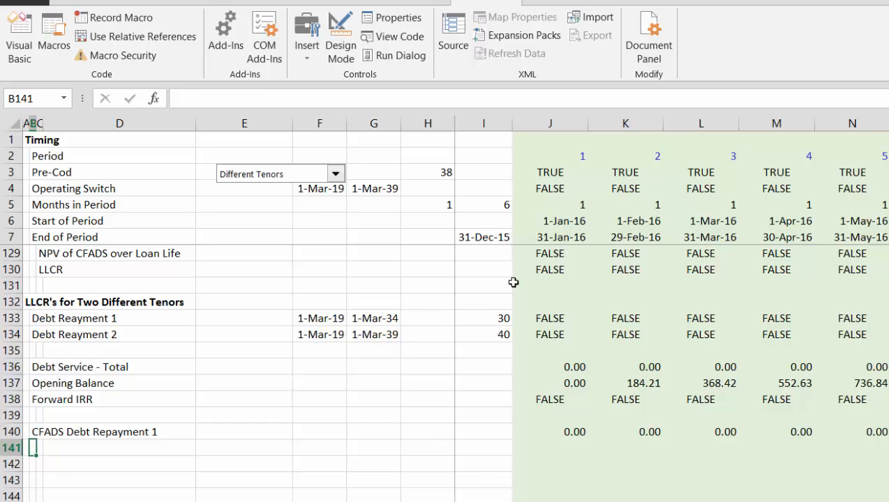
Copy the label in B140 down to B141 and change the copy to "CFADS Debt Repayment 2".
key("Up")
key("shift+Down")
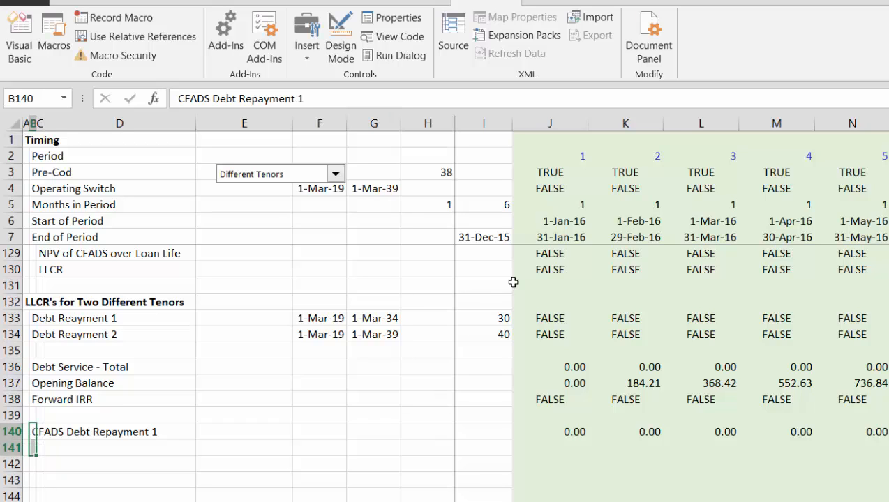
key("ctrl+d")
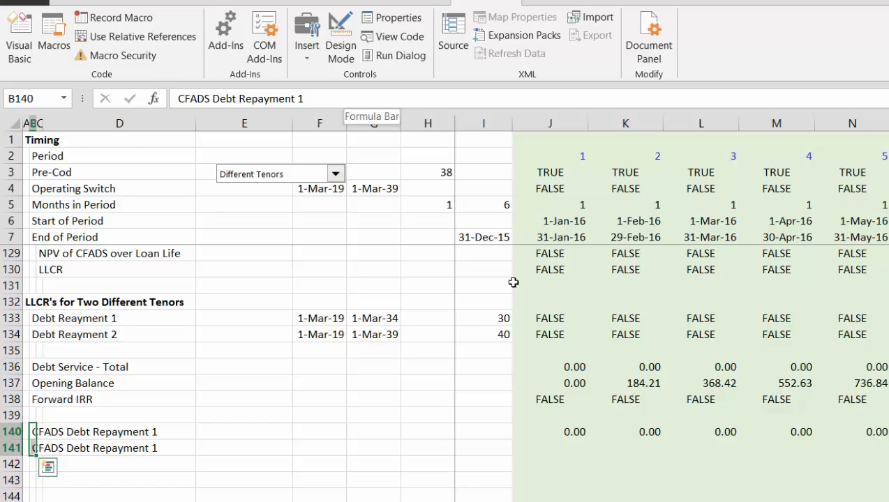
key("Down")
key("BackSpace")
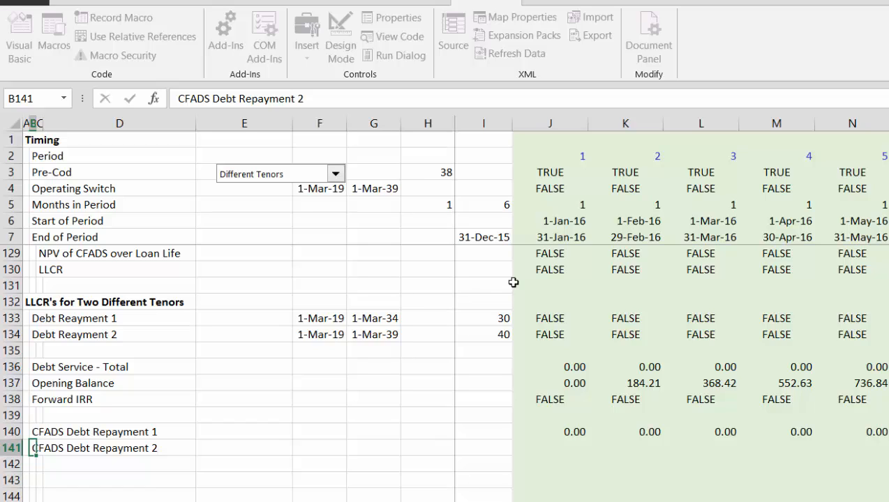
key("Return")
Enter the formula =IF(J134,J80)*1 in J141 to take the waterfall's CFADS only during the Debt 2 repayment period.
key("Right")
key("Right")
key("Up")
key("Up")
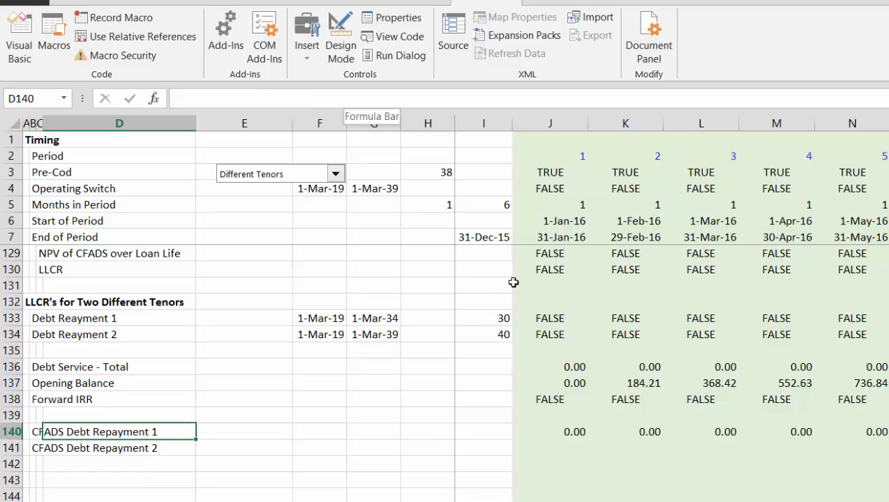
key("Down")
key("Right")
key("Right")
key("Right")
key("Right")
key("Right")
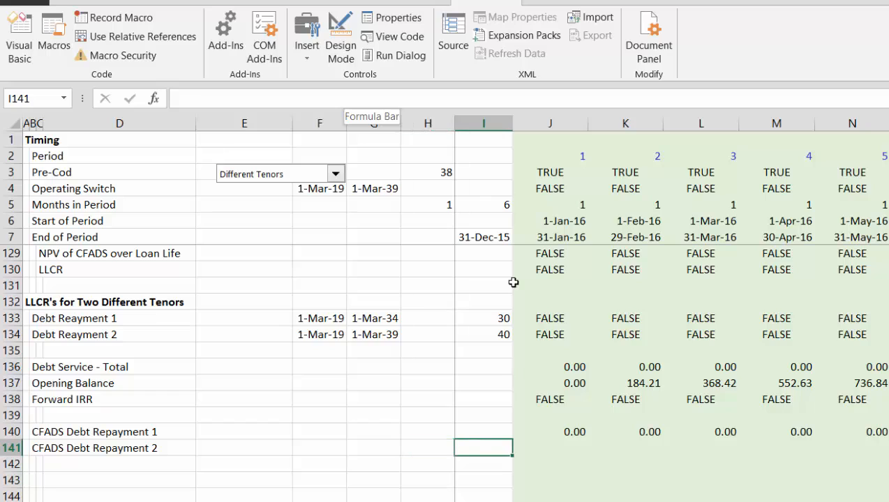
key("Right")
type("=if(")
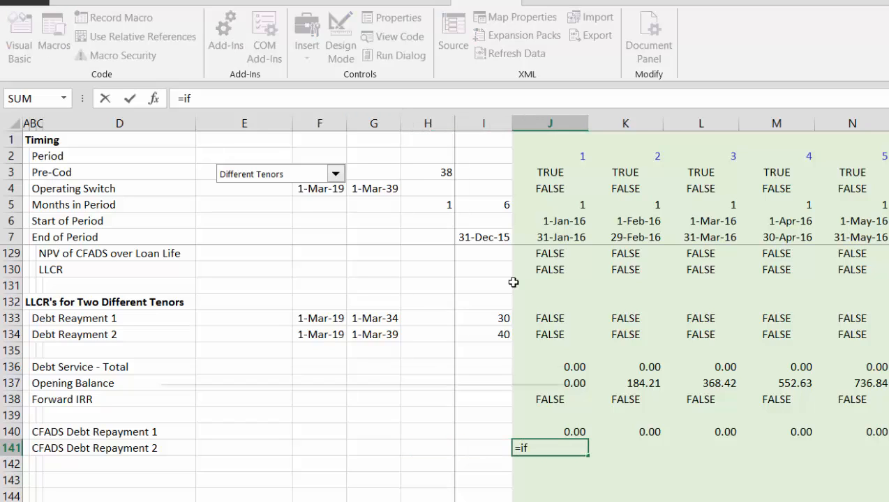
key("Up")
key("Up")
key("Up")
key("Up")
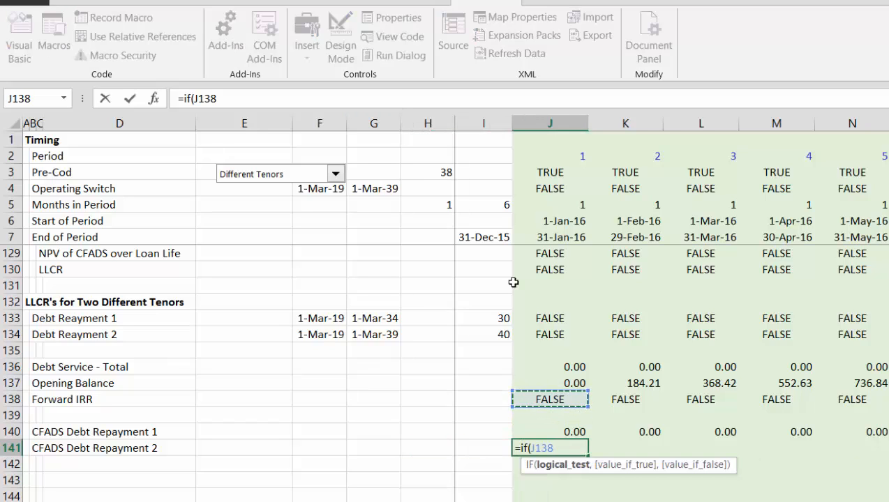
key("Up")
key("Up")
key("Up")
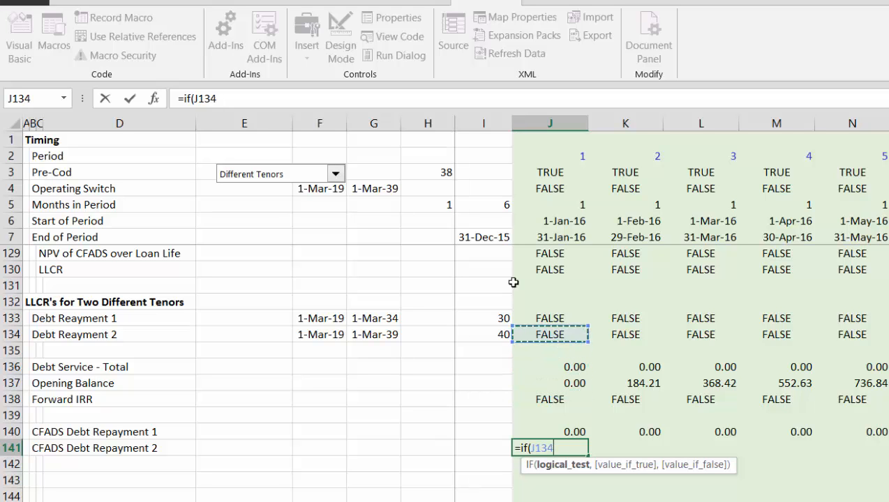
type(",")
scroll(512, 282, "up", 10)
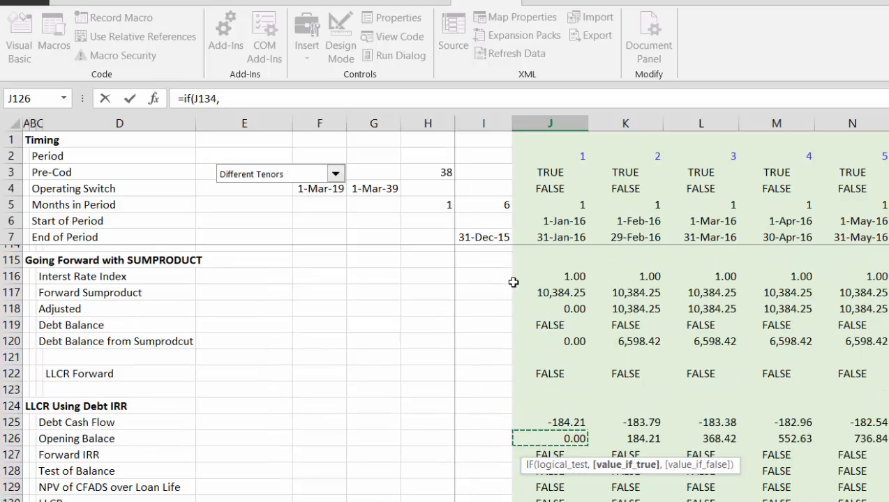
key("Page_Up")
key("Page_Up")
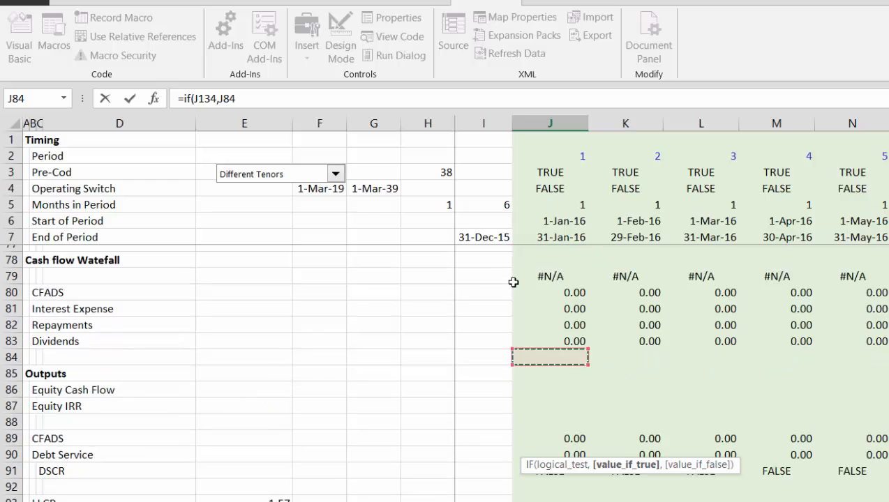
key("Down")
key("Down")
key("Down")
key("Down")
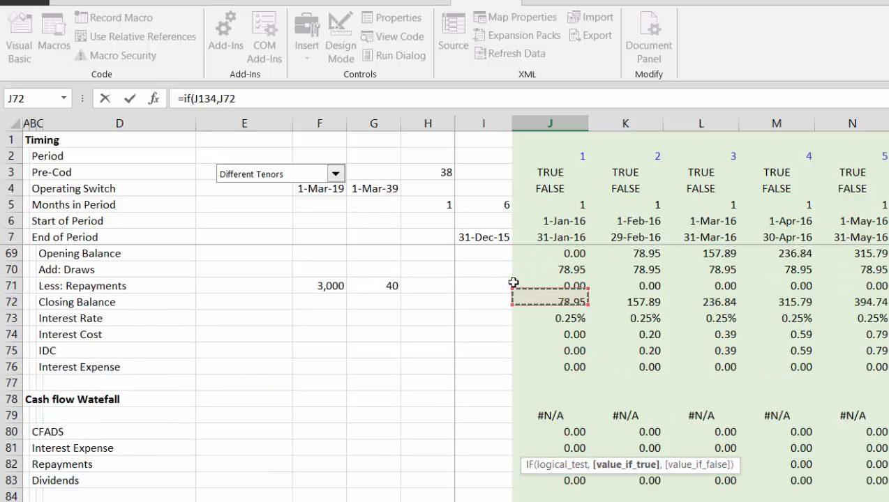
key("Down")
key("Down")
key("Down")
key("Down")
key("Down")
key("Down")
key("Down")
key("Down")
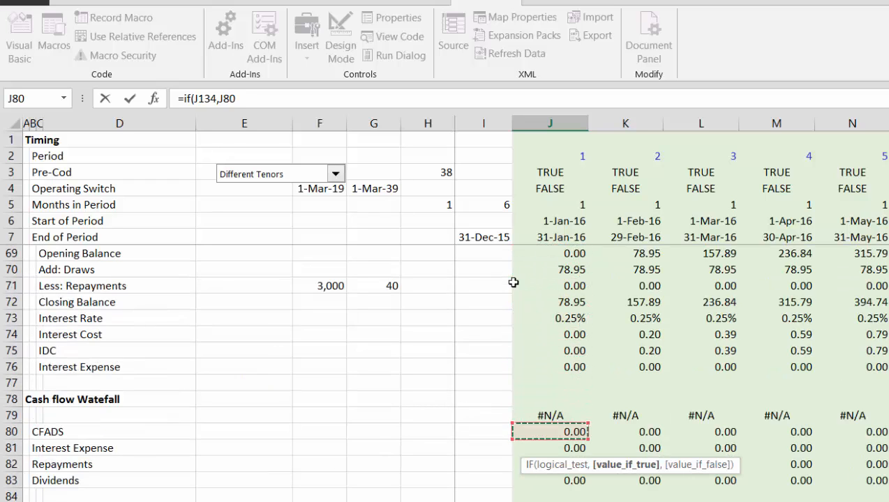
key("Up")
type(")*1")
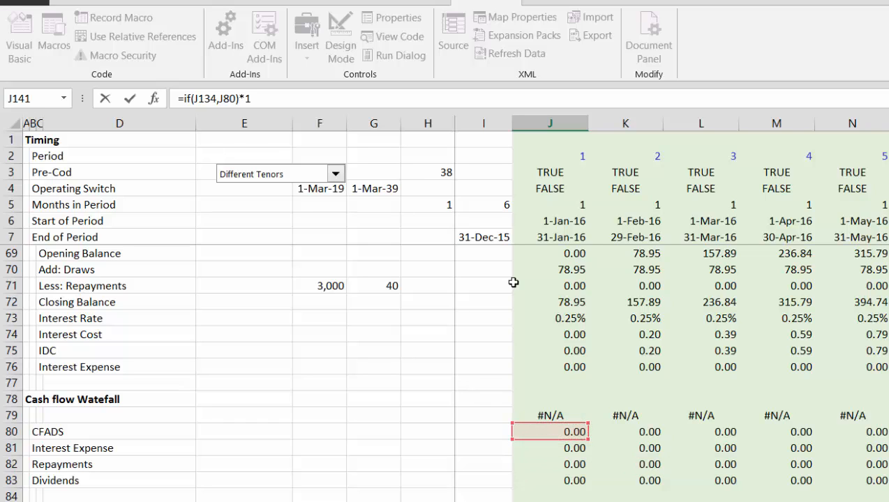
key("Return")
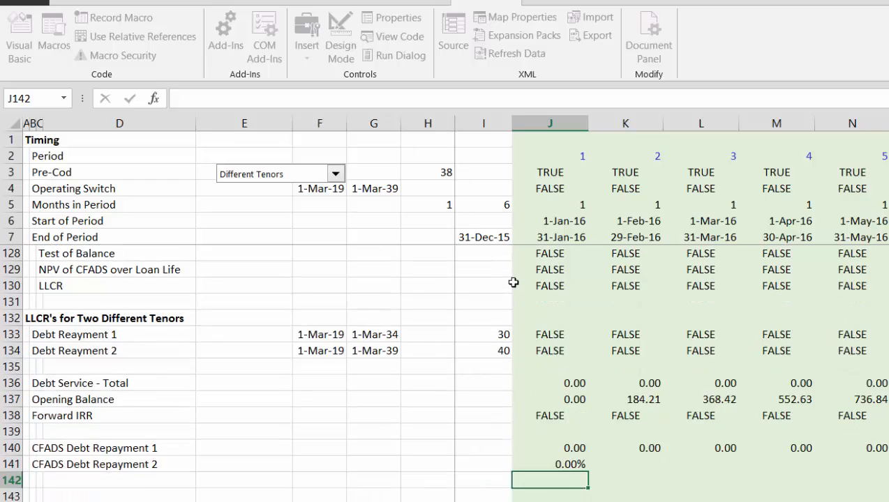
Format J141 as a number with two decimals and copy its formula across all the timeline columns.
key("Down")
key("Down")
key("Up")
key("Up")
key("Up")
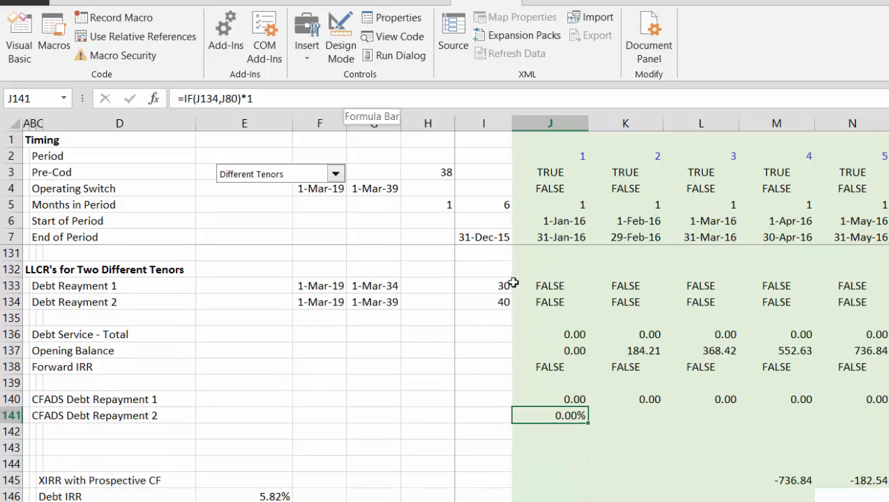
key("ctrl+shift+1")
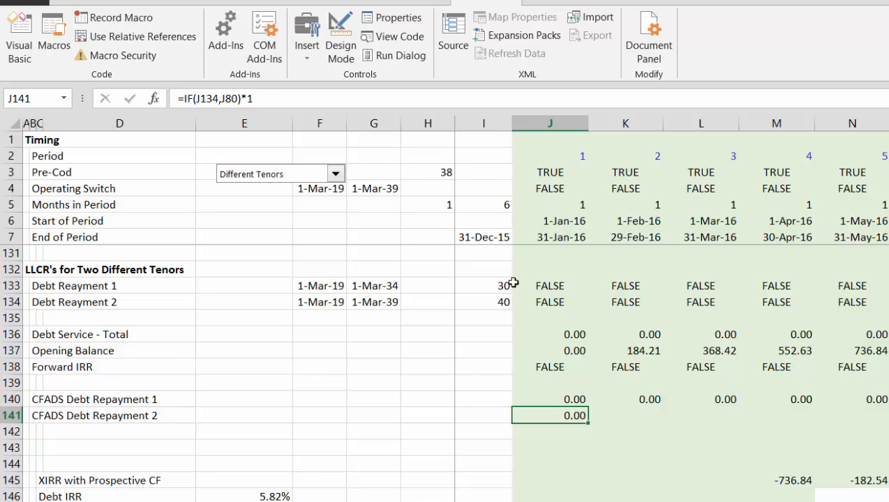
key("ctrl+shift+Right")
key("ctrl+r")
Insert additional blank rows at row 143, between the CFADS rows and the XIRR with Prospective CF block.
key("Left")
key("Left")
key("Left")
key("Left")
key("Left")
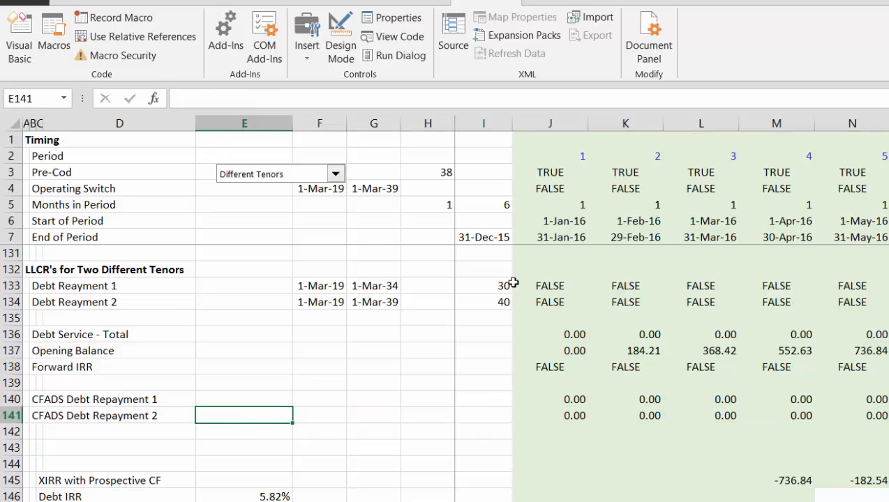
key("Left")
key("Left")
key("Down")
key("Left")
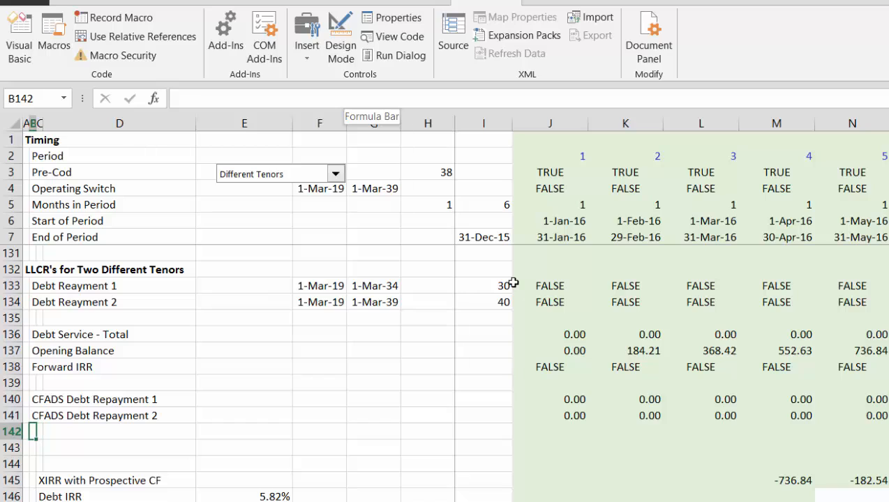
key("Down")
key("shift+space")
key("ctrl+shift+plus")
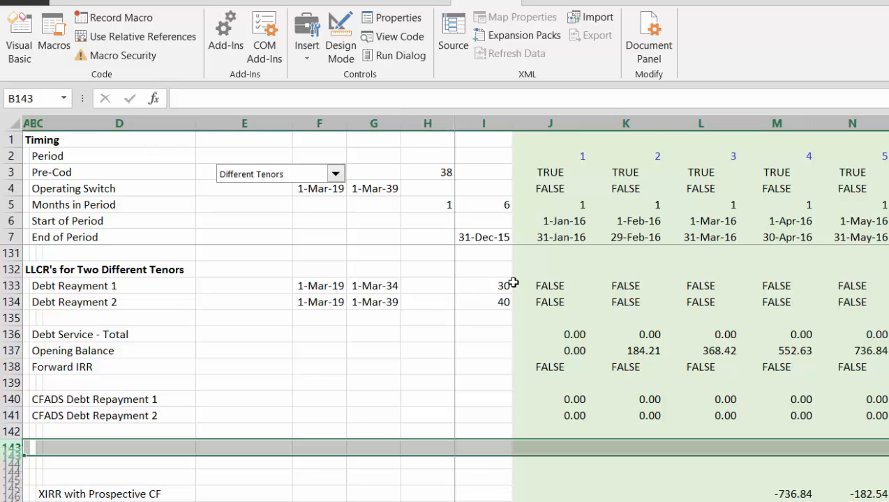
key("ctrl+shift+plus")
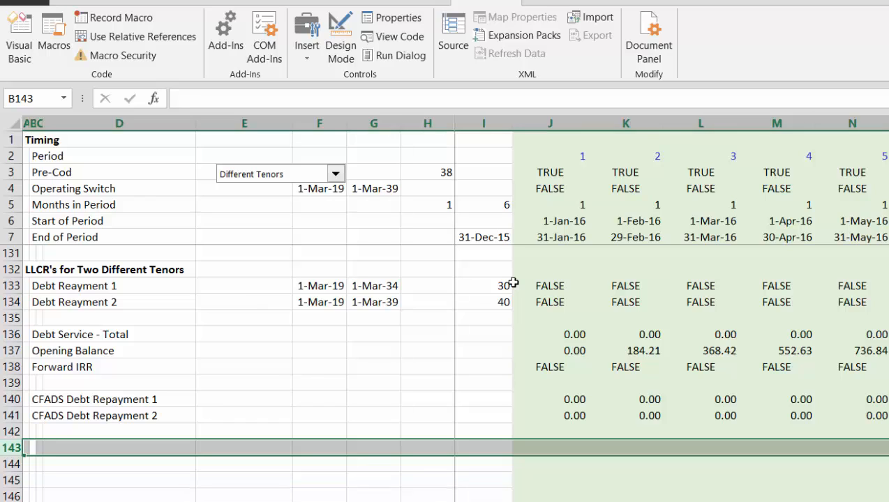
Enter the row label "NPV of Debt Reapyament 1" in B143, leaving one blank row below the CFADS rows.
key("Right")
key("Right")
key("Right")
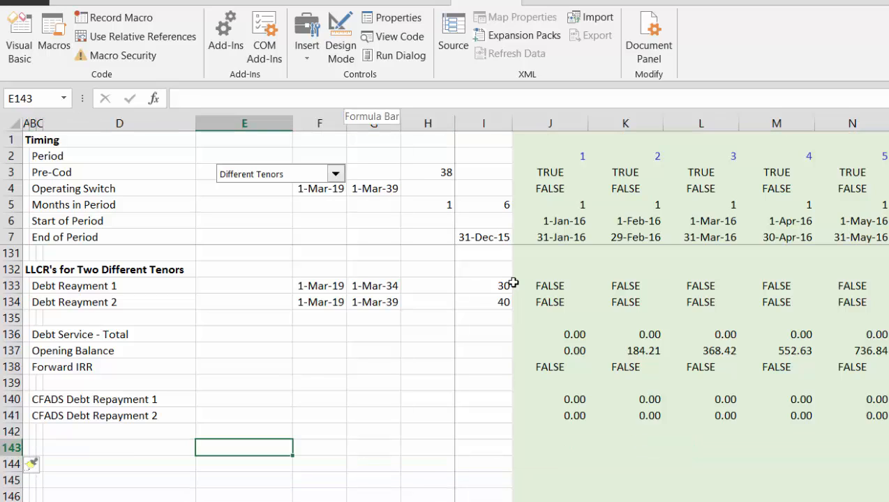
key("Left")
key("Left")
key("Left")
type("N")
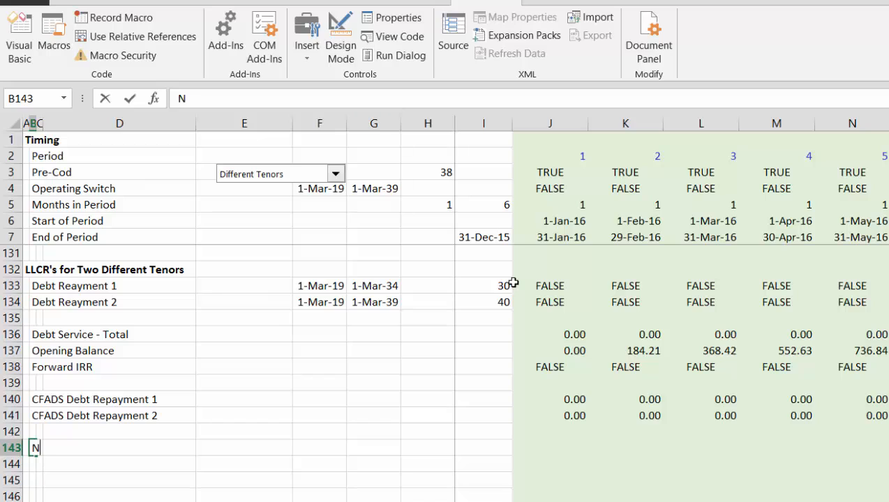
type("PV of D")
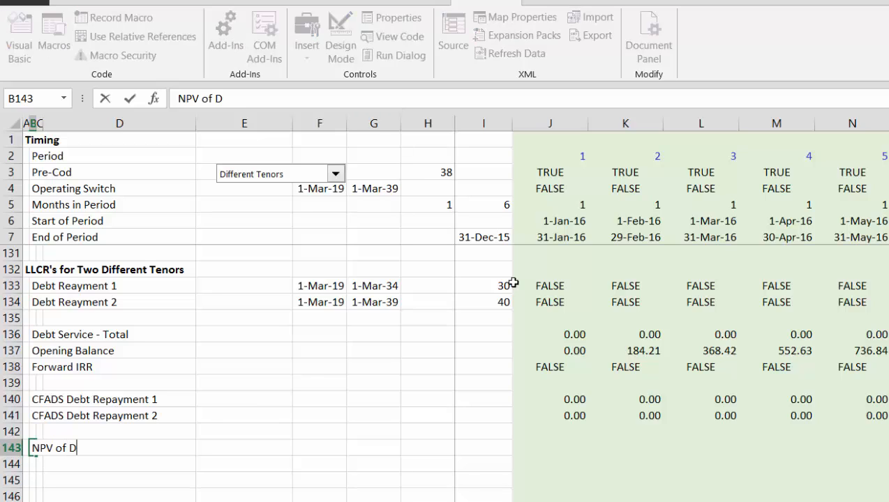
type("ebt REapy")
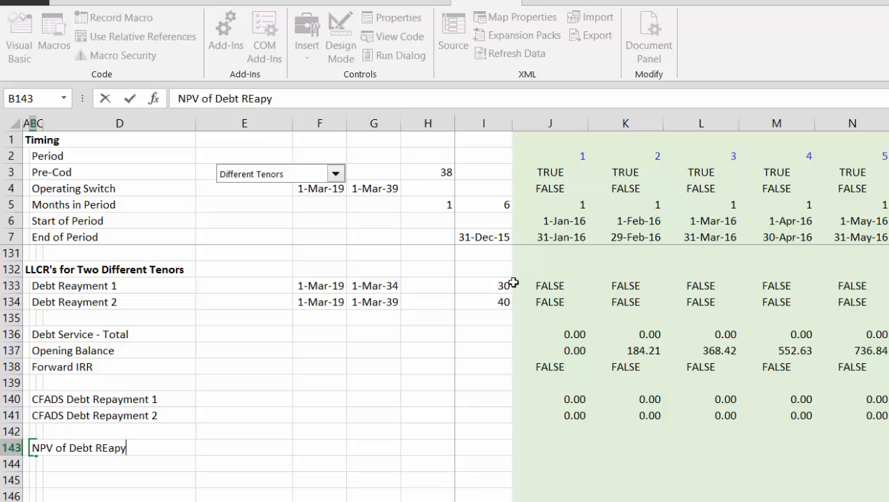
type("ament ")
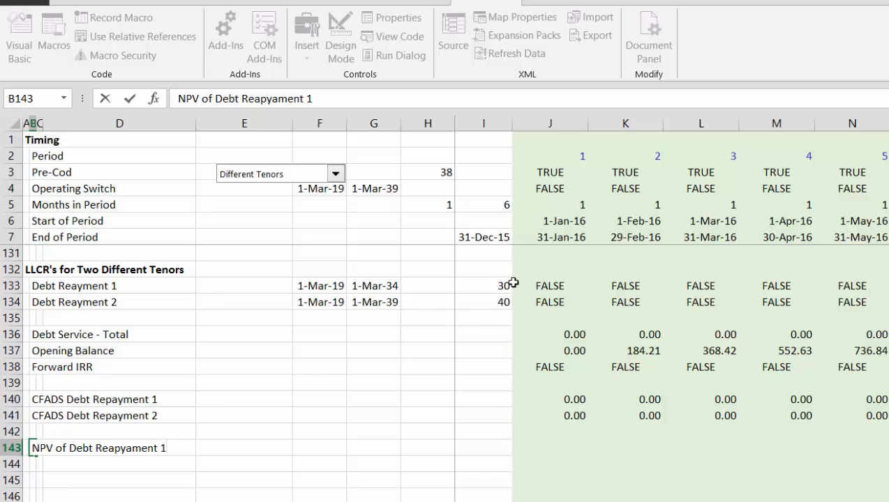
type("1")
key("ctrl+Return")
key("Down")
key("Up")
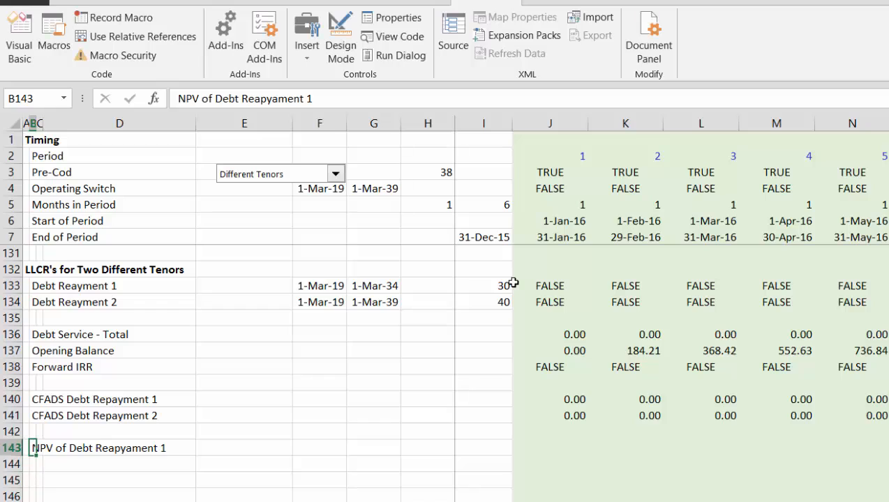
Copy the row label from B143 into B144 and change it to "NPV of Debt Reapyament 2".
key("shift+Down")
key("ctrl+d")
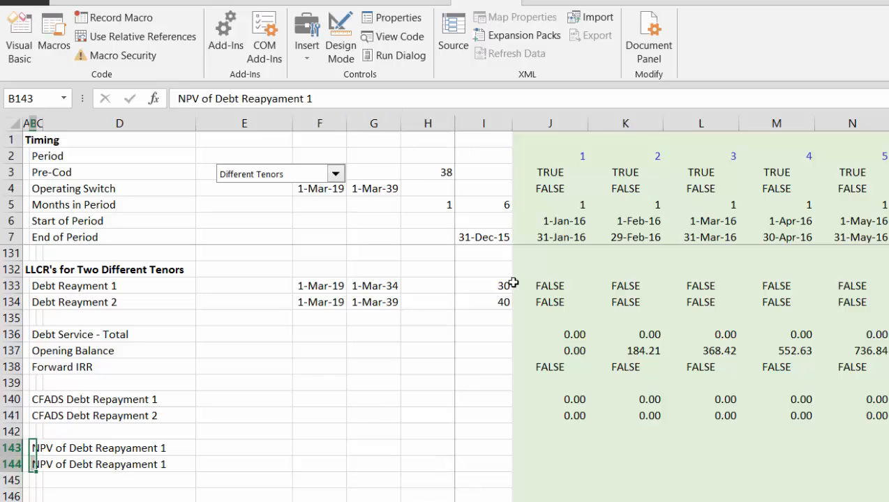
key("Down")
key("F2")
key("BackSpace")
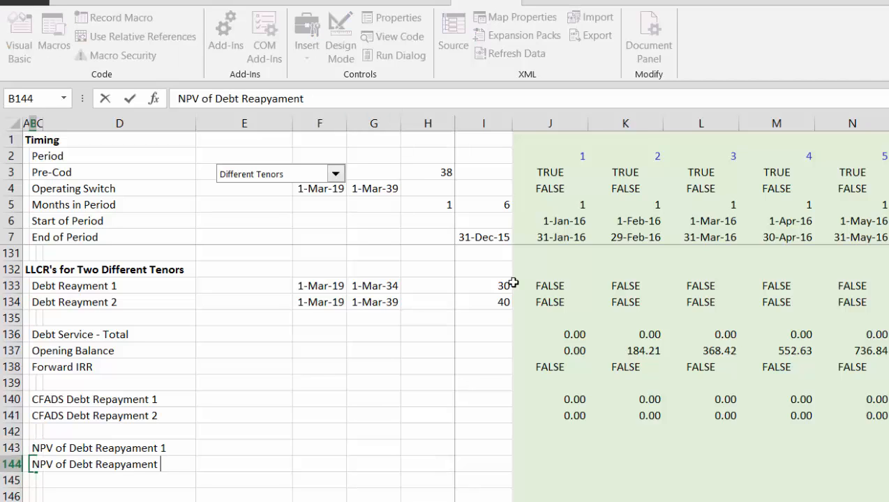
type("2")
key("Return")
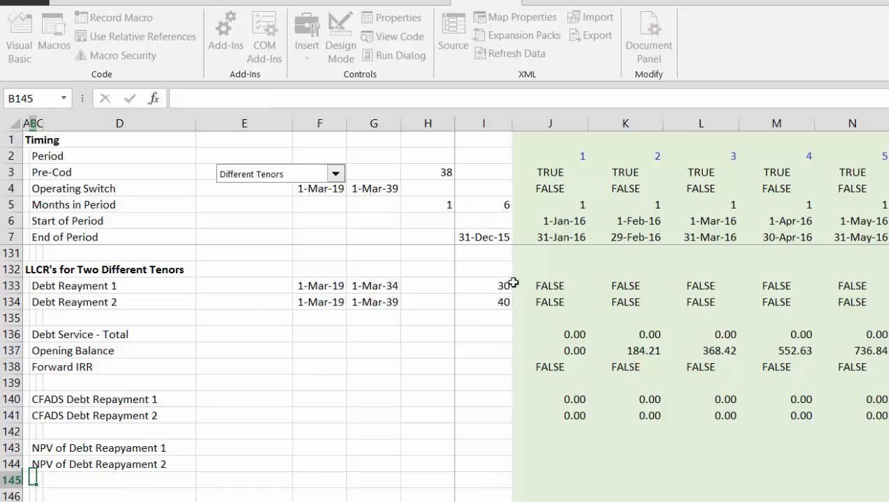
Rename the row label in B143 as "NPV of CFADS 1".
key("Up")
key("Up")
key("Up")
key("Down")
key("Down")
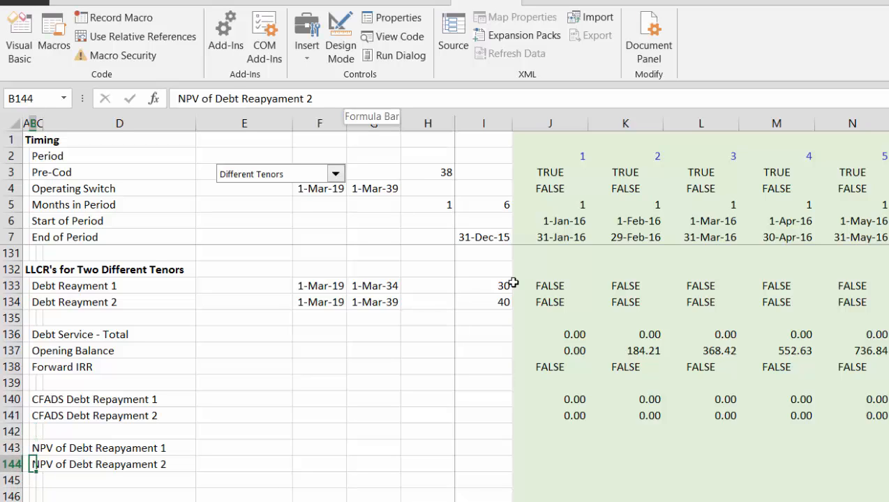
key("Up")
key("F2")
key("Left")
key("Left")
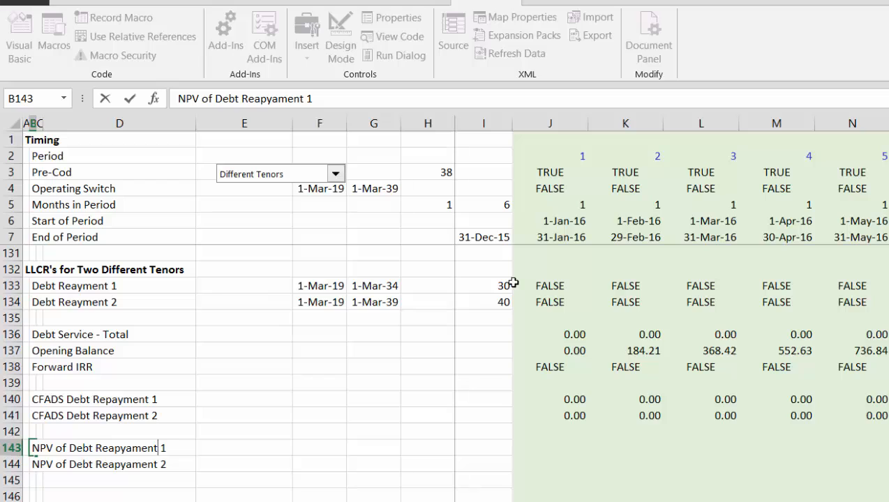
key("BackSpace")
key("BackSpace")
key("BackSpace")
key("BackSpace")
key("BackSpace")
key("BackSpace")
key("BackSpace")
key("BackSpace")
key("BackSpace")
key("BackSpace")
key("BackSpace")
key("BackSpace")
key("BackSpace")
key("BackSpace")
key("BackSpace")
key("BackSpace")
key("BackSpace")
key("BackSpace")
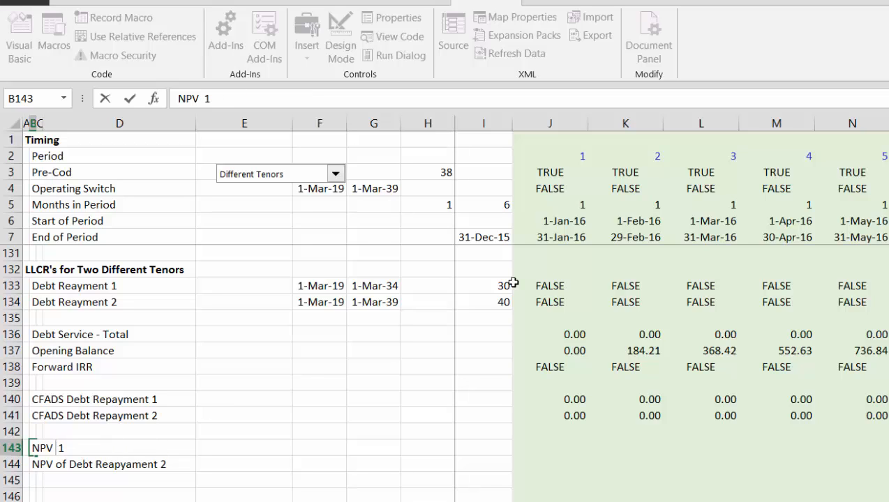
type("of CFADS")
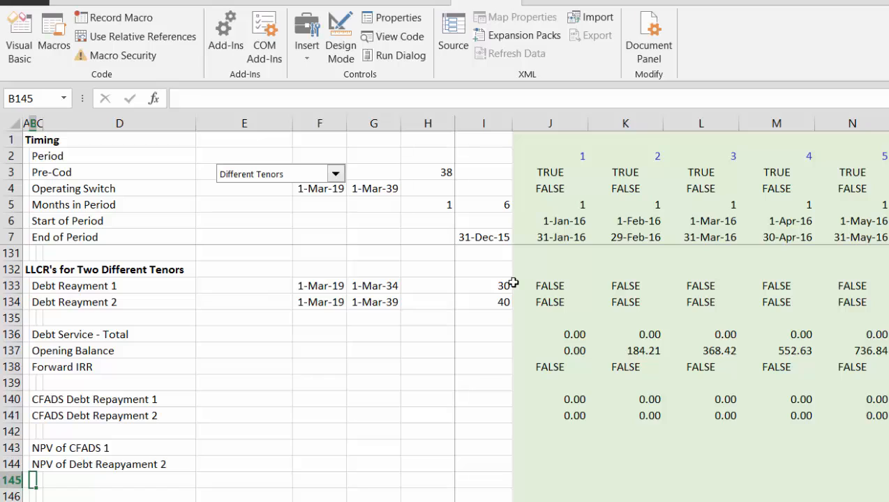
Rename the row label in B144 as "NPV of CFADS 2".
key("Up")
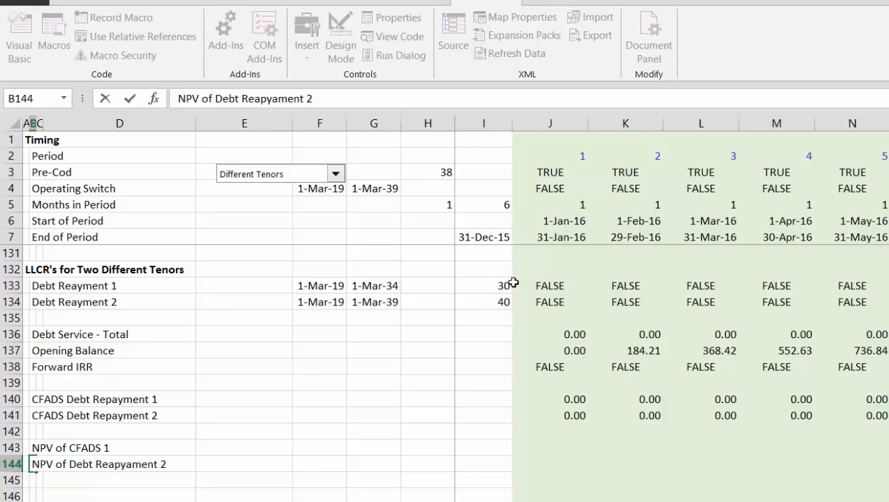
key("BackSpace")
key("BackSpace")
key("BackSpace")
key("BackSpace")
key("BackSpace")
key("BackSpace")
key("BackSpace")
key("BackSpace")
key("BackSpace")
key("BackSpace")
key("BackSpace")
key("BackSpace")
key("BackSpace")
key("BackSpace")
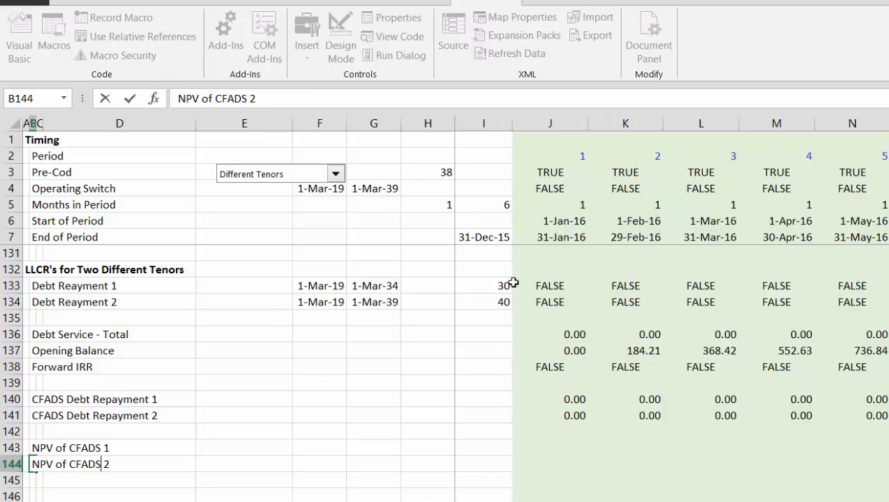
key("Up")
key("Up")
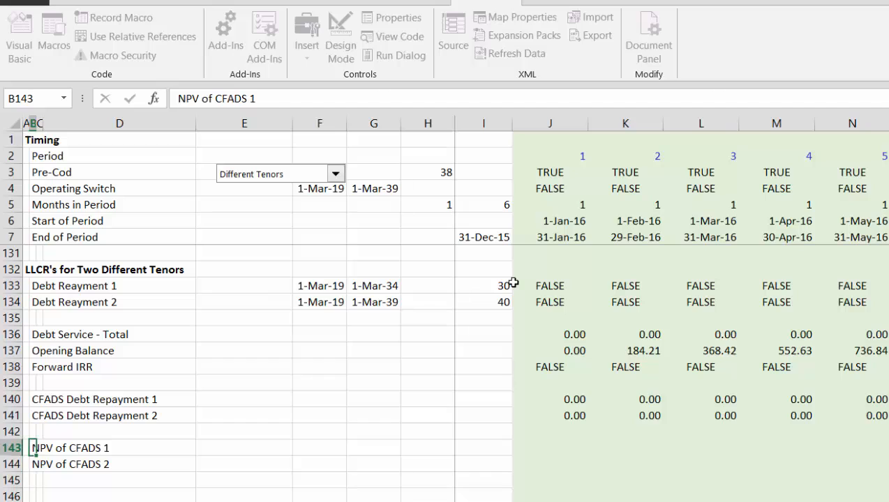
Enter =IF(J133,NPV(J138,J140:$HA140)) in J143 to discount the Debt 1 CFADS at the forward IRR during its repayment period.
key("Down")
key("Right")
key("Right")
key("Right")
key("Right")
key("Right")
key("Right")
key("Right")
key("Right")
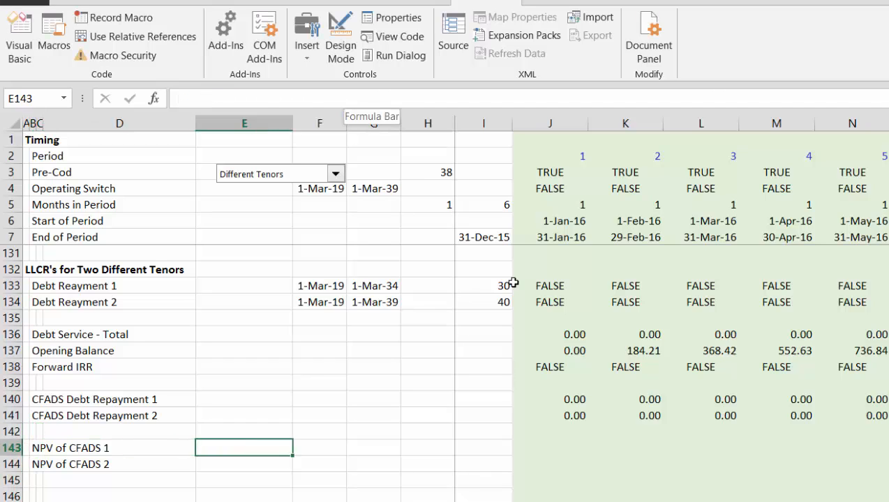
type("=")
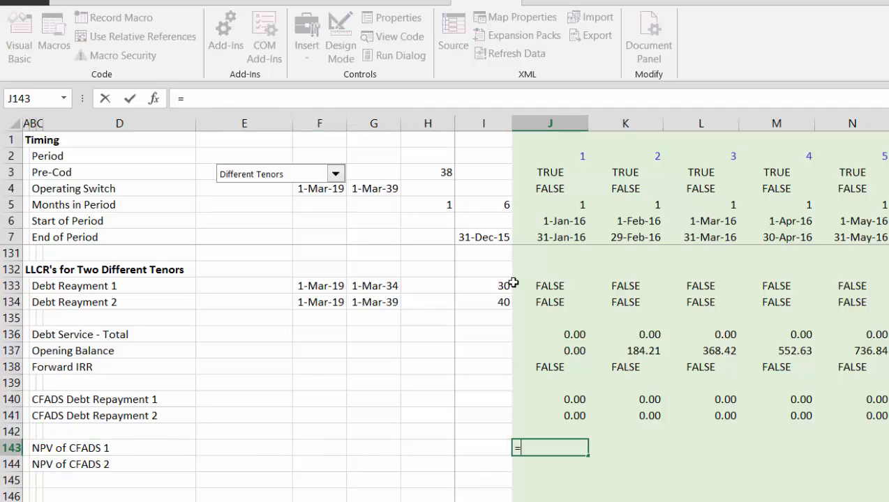
type("if(")
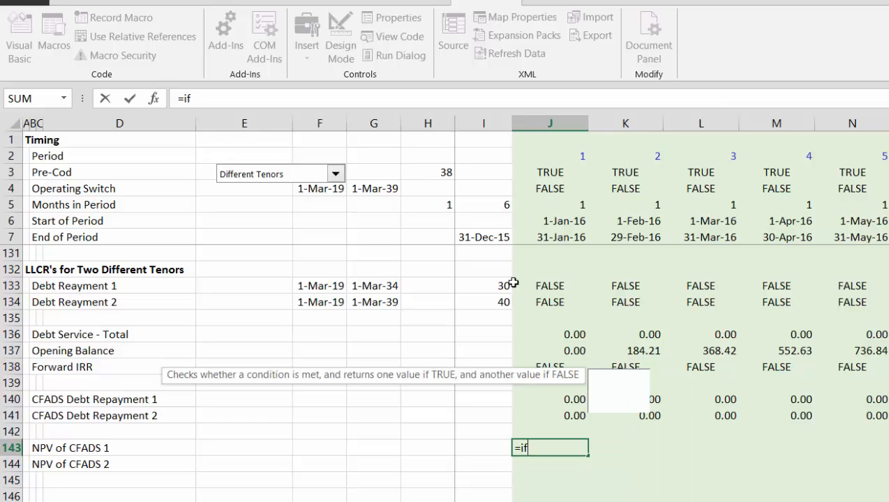
key("Up")
key("Up")
key("Up")
key("Up")
key("Up")
key("Up")
key("Up")
key("Up")
key("Up")
key("Up")
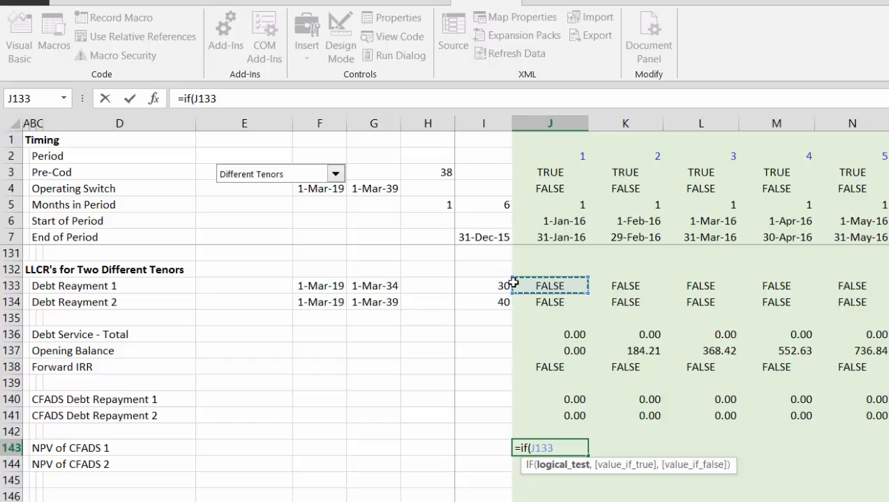
type(",nov")
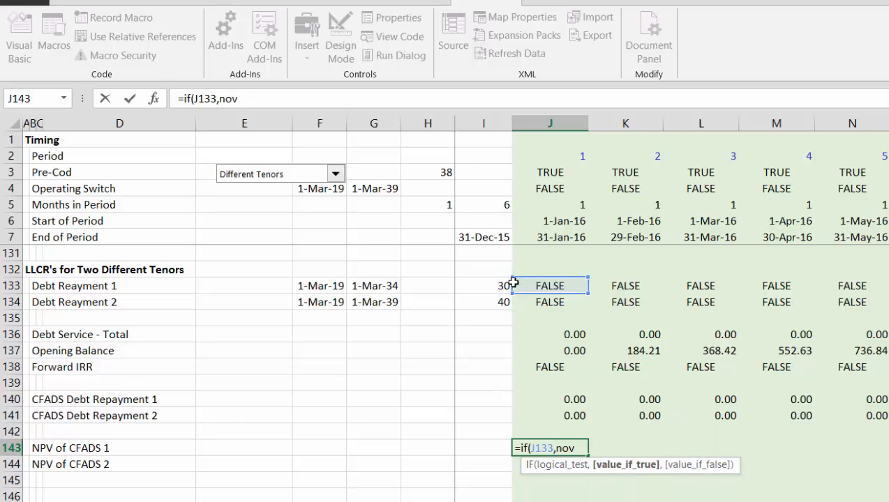
key("BackSpace")
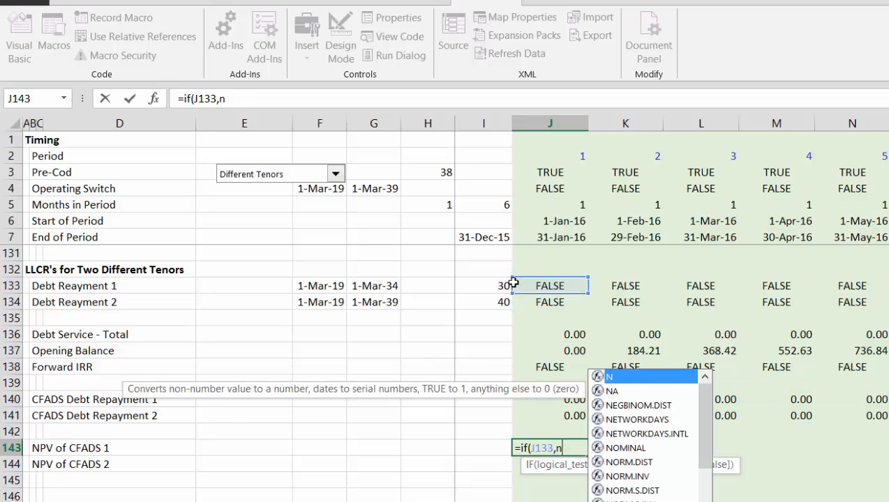
type("pv(")
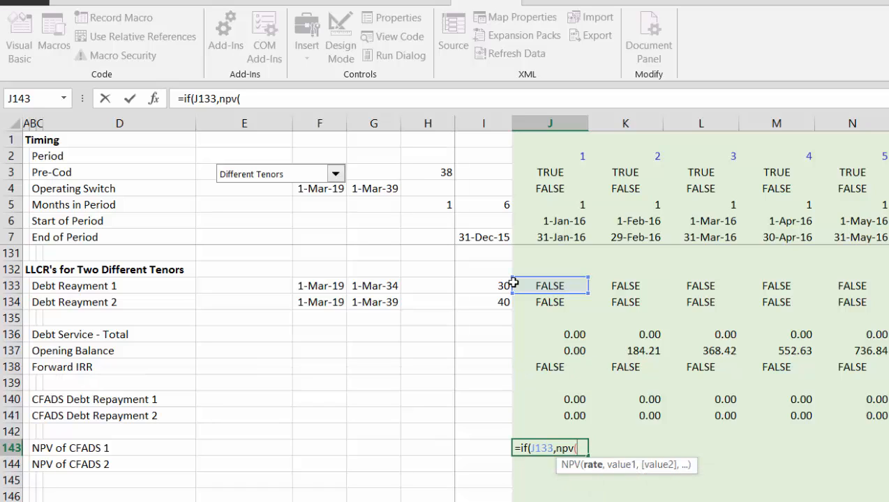
key("Up")
key("Up")
key("Up")
key("Up")
key("Up")
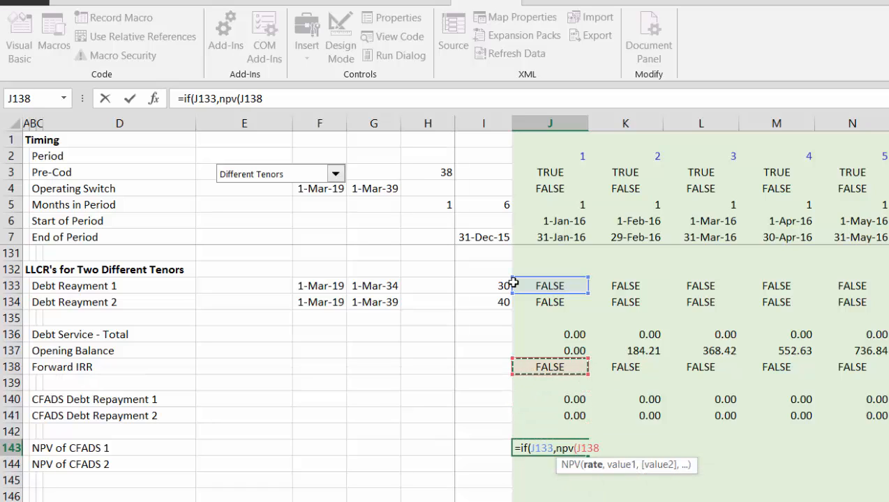
type(",")
key("Up")
key("Up")
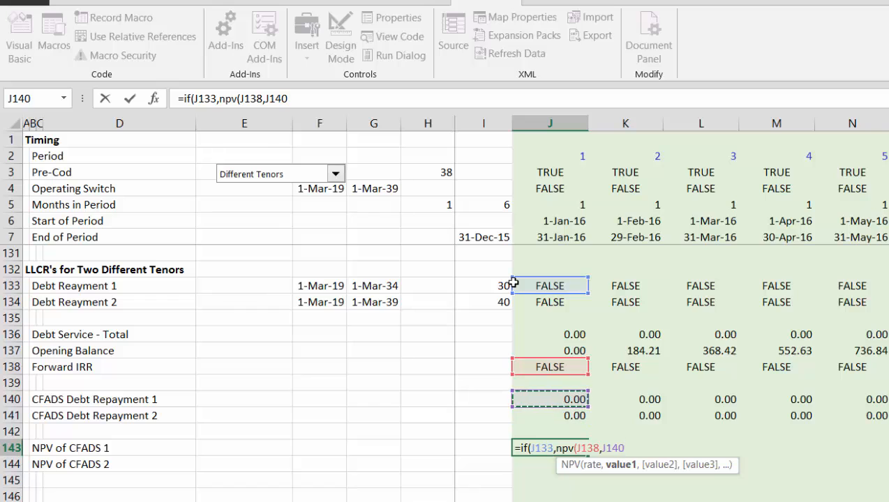
key("ctrl+shift+Right")
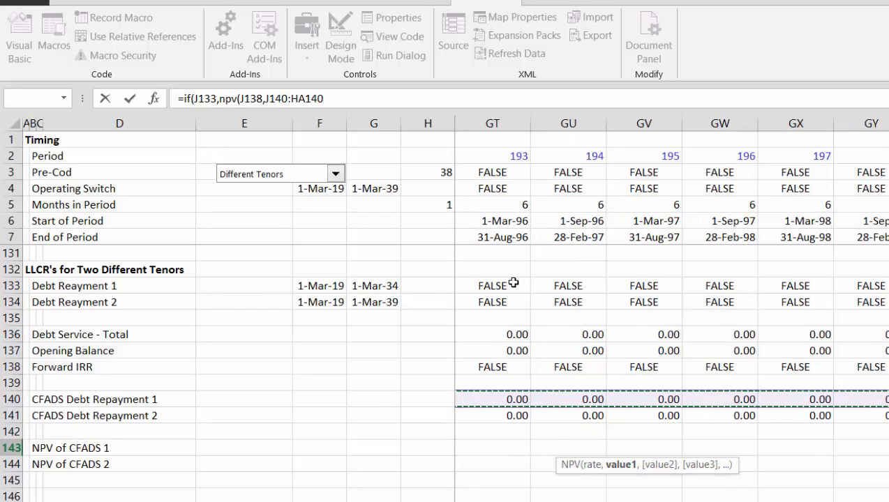
key("F4")
key("F4")
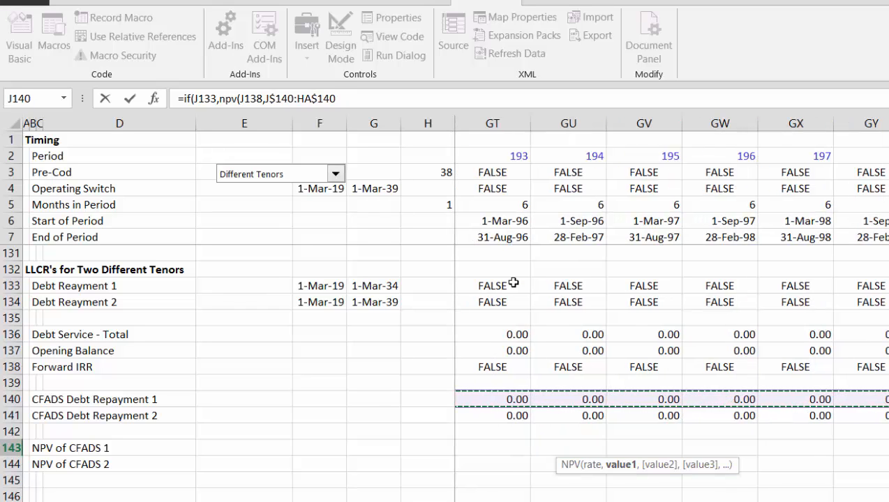
key("F4")
key("F4")
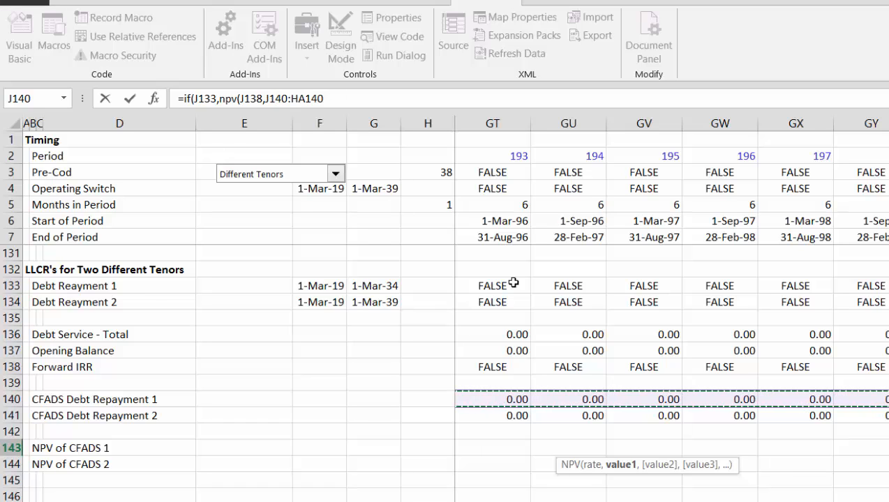
key("Left")
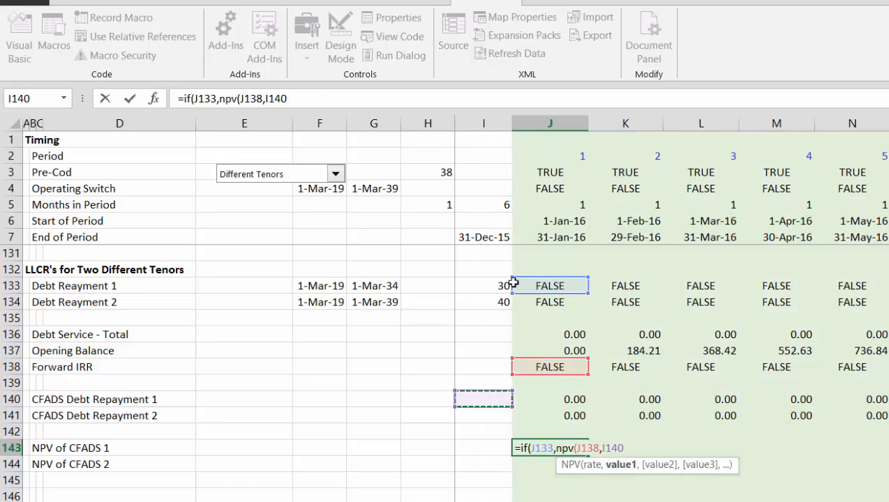
key("Right")
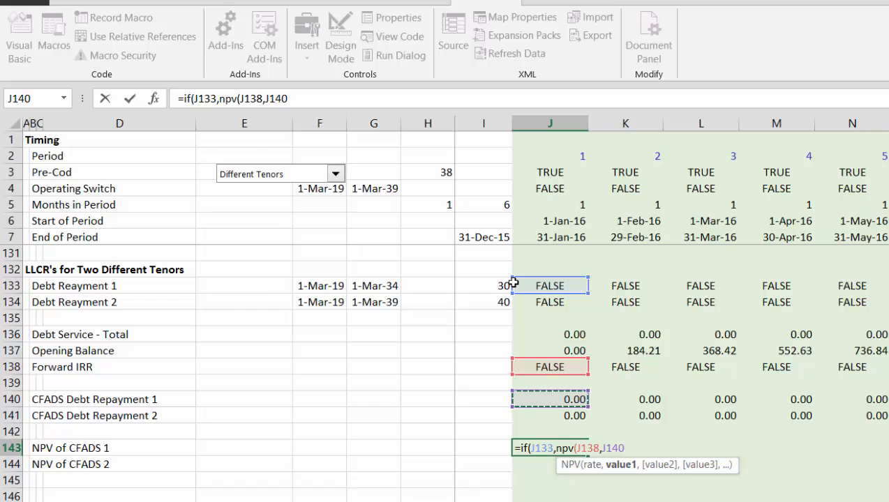
key("ctrl+shift+Right")
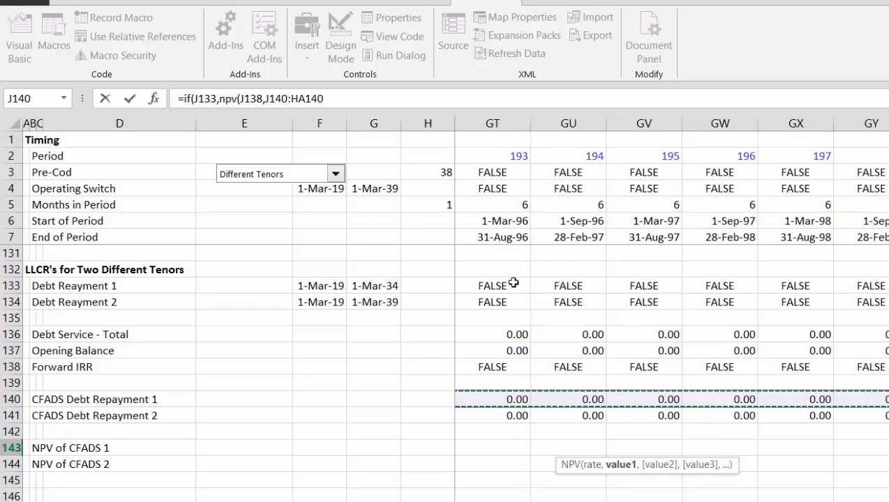
key("F2")
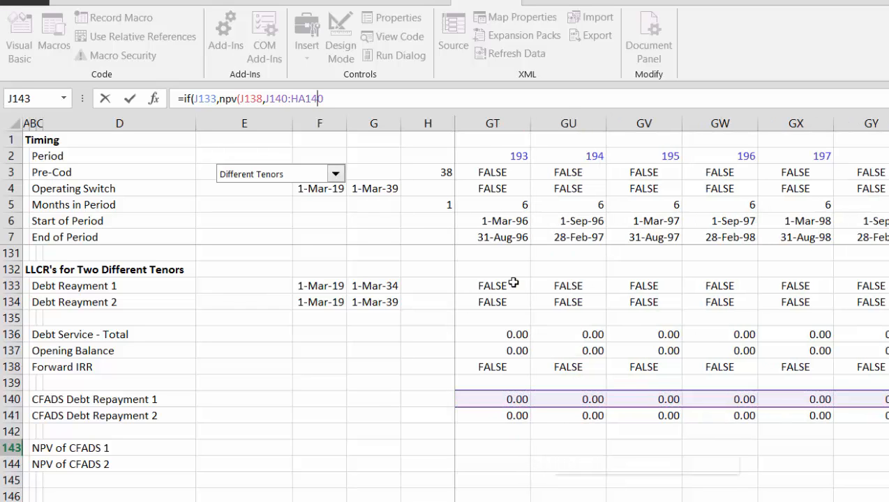
key("F4")
key("F4")
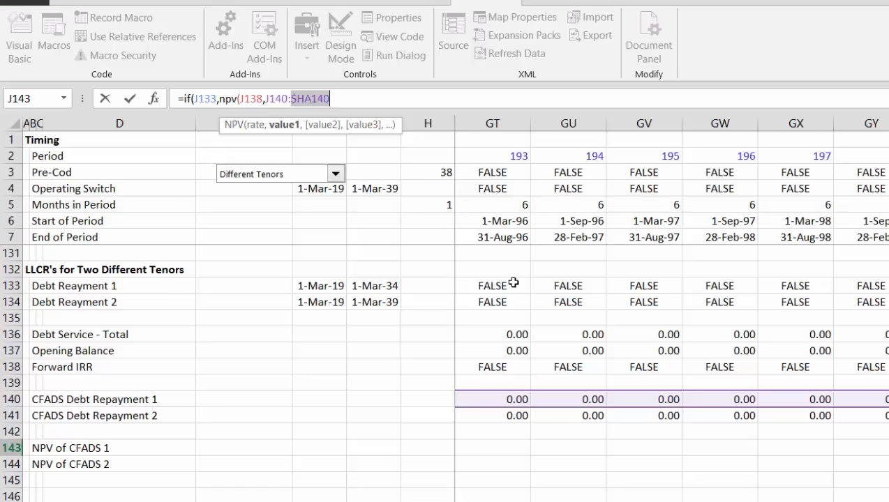
key("Return")
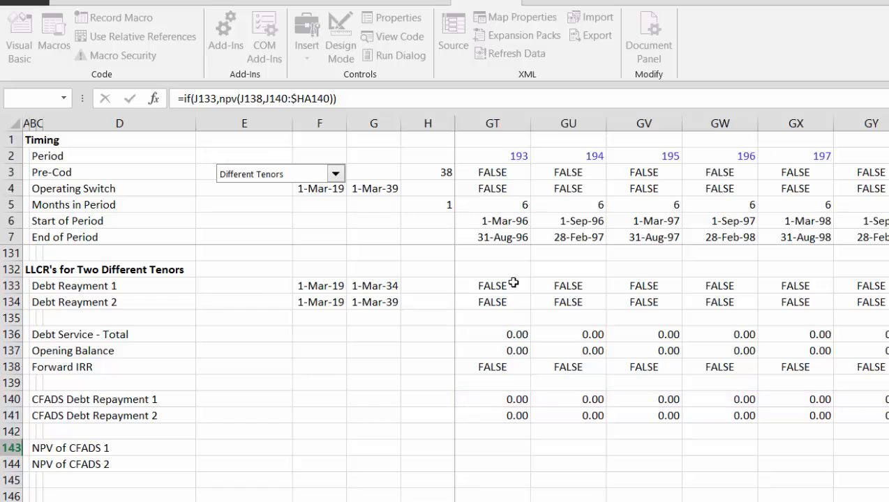
Enter an IF formula in J144 that tests J134 and returns the NPV of J141 through HA141 at rate J138.
key("Down")
key("Down")
key("Down")
key("Up")
key("Up")
key("Up")
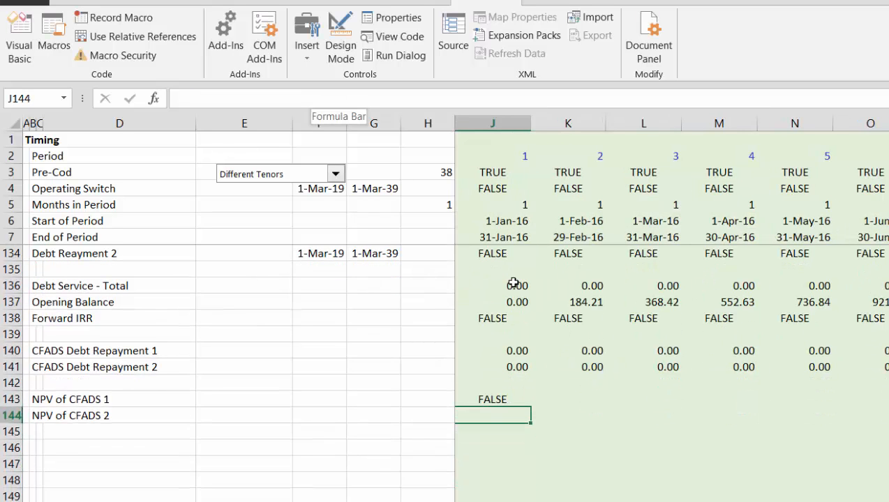
type("=if(")
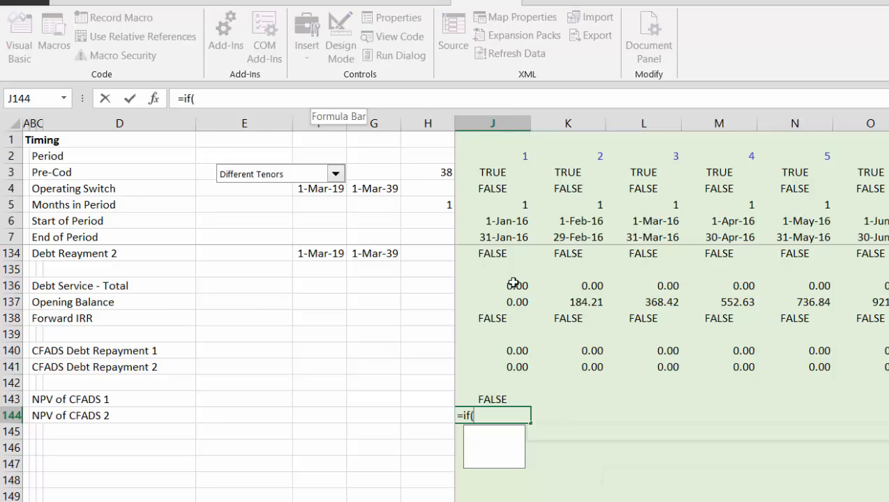
key("Up")
key("Up")
key("Up")
key("Up")
key("Up")
key("Up")
key("Up")
key("Up")
key("Up")
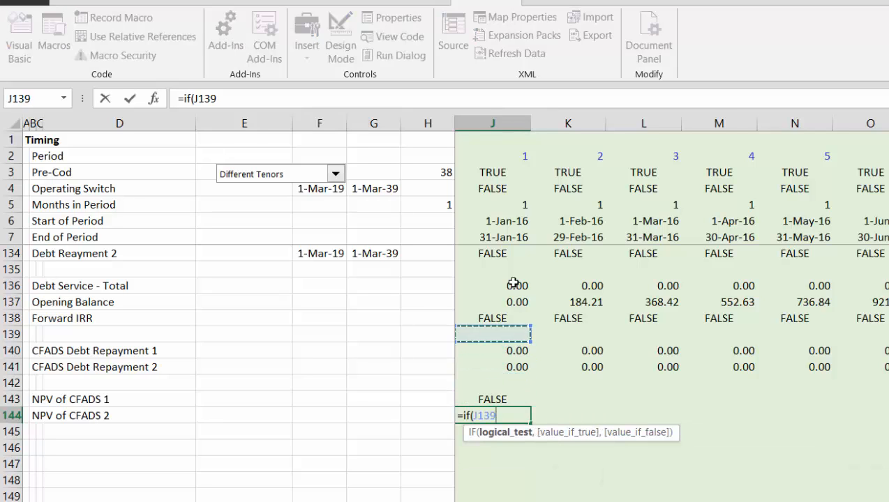
key("Up")
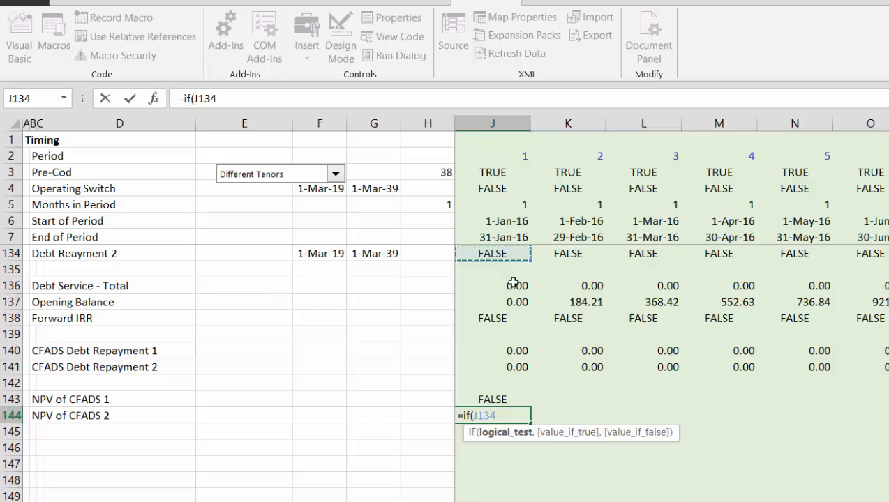
type(",npv")
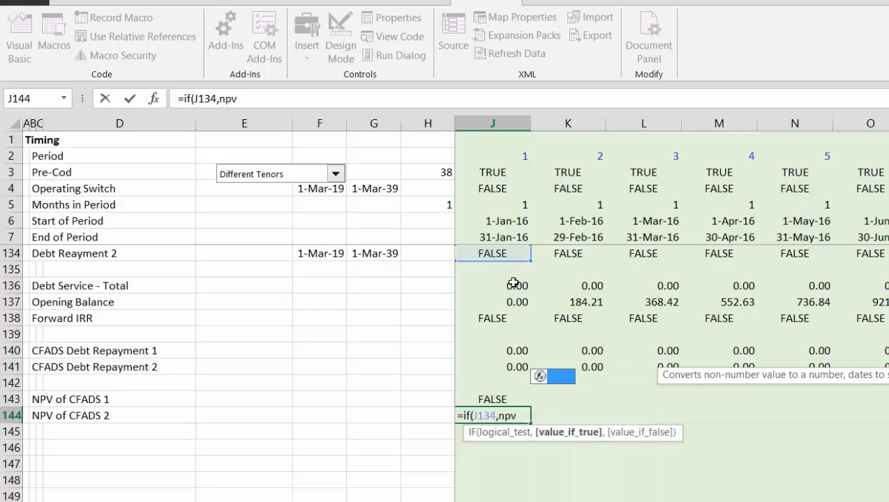
type("(")
key("Up")
key("Up")
key("Up")
key("Up")
key("Up")
key("Up")
key("Up")
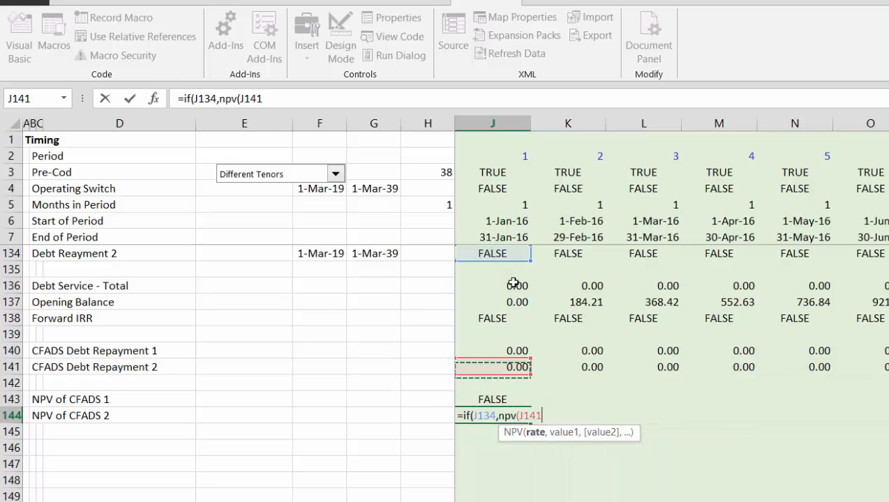
key("Up")
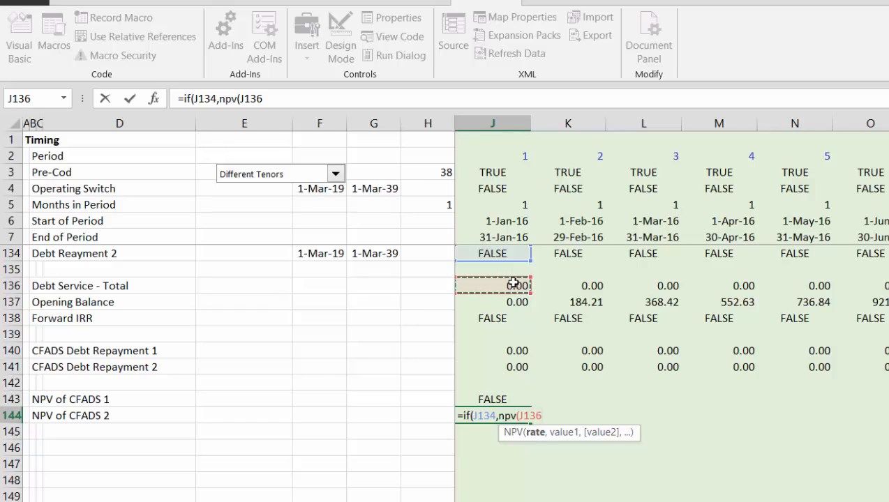
key("Down")
key("Down")
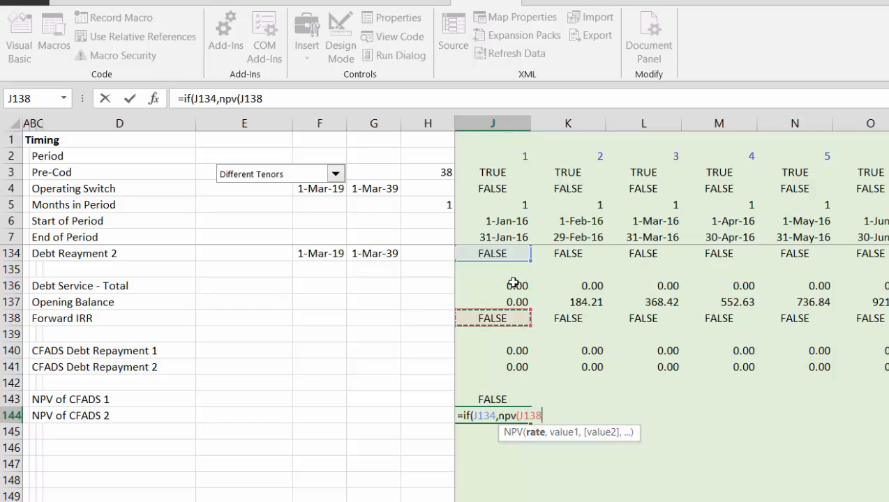
type(",")
key("Up")
key("Up")
key("Up")
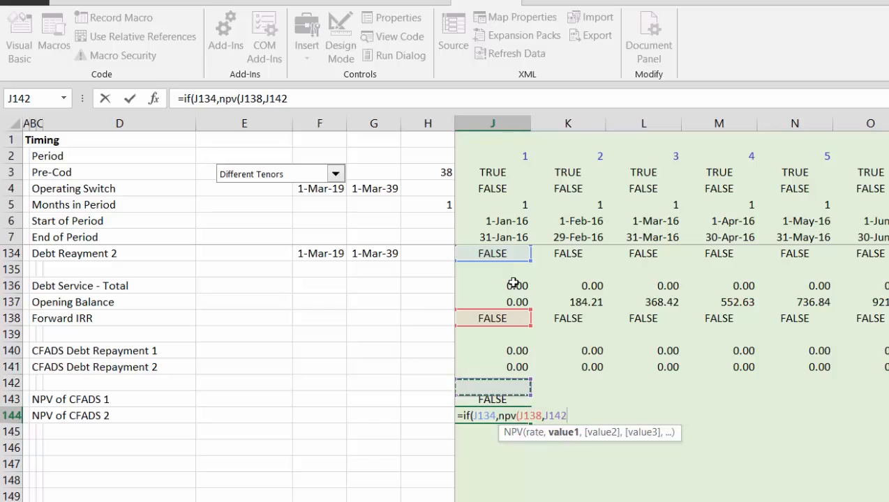
key("ctrl+shift+Right")
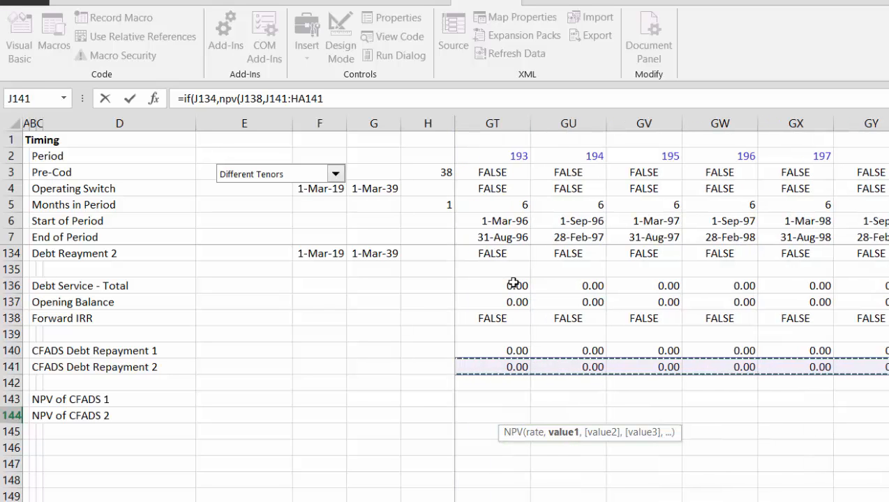
type(")")
key("Return")
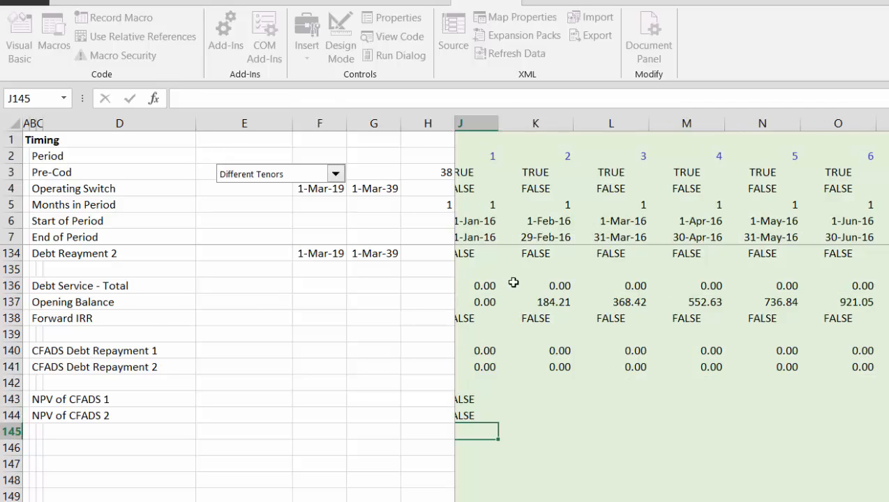
Fill the NPV formulas in J143:J144 across all periods of the timeline.
key("Left")
key("Down")
key("Down")
key("Down")
key("Down")
key("Up")
key("Up")
key("Up")
key("Up")
key("Up")
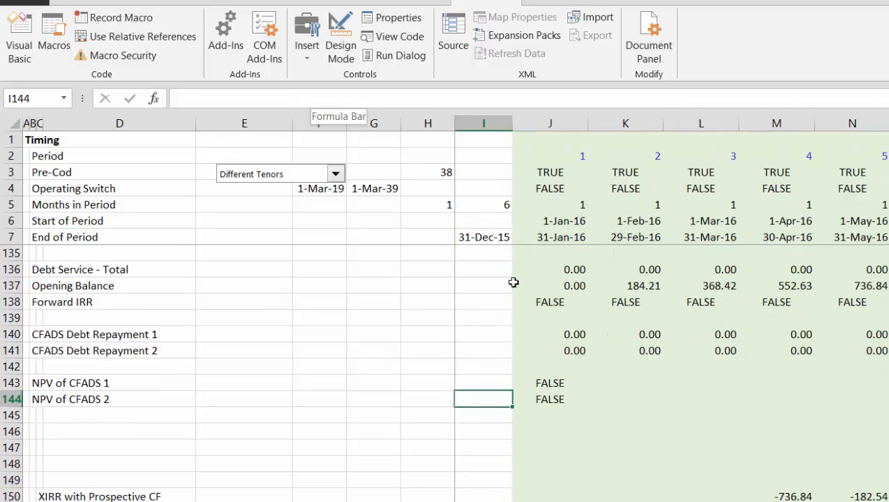
key("Right")
key("Up")
key("shift+Down")
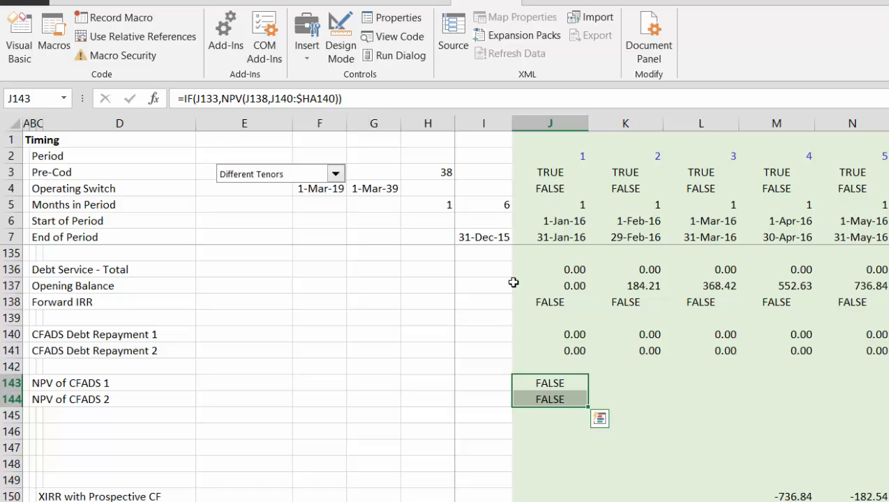
key("ctrl+shift+r")
Examine the filled NPV of CFADS rows along the timeline up to the first operating periods.
key("Right")
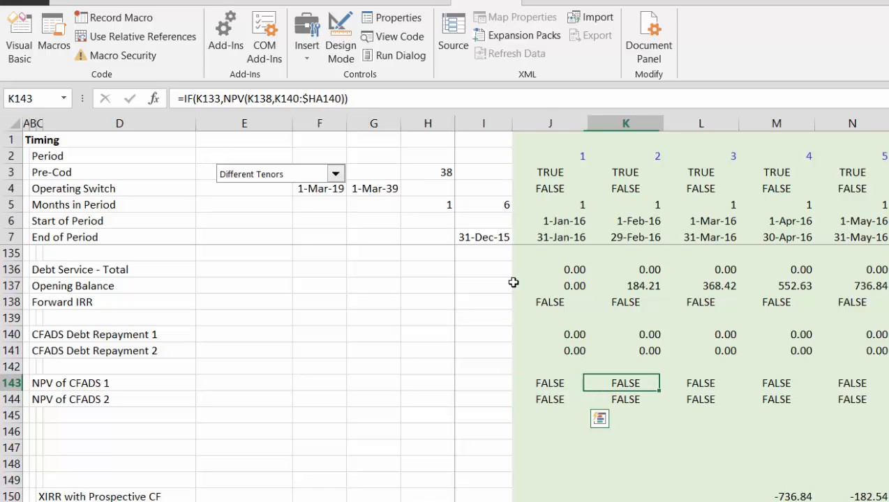
key("Right")
key("Right")
key("Right")
key("Right")
key("Right")
key("Right")
key("Right")
key("Right")
key("Right")
key("Right")
key("Right")
key("Right")
key("Right")
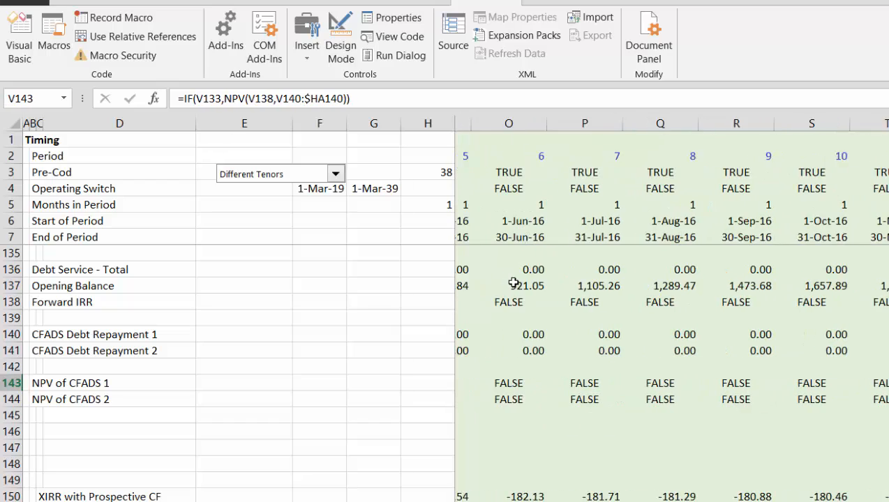
key("Right")
key("Right")
key("Right")
key("Right")
key("Right")
key("Right")
key("Right")
key("Right")
key("Right")
key("Right")
key("Right")
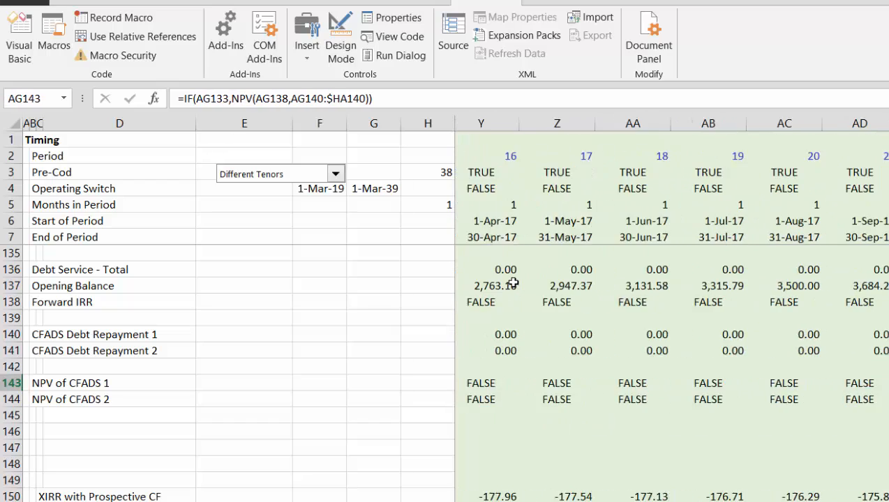
key("Right")
key("Right")
key("Right")
key("Right")
key("Right")
key("Right")
key("Right")
key("Right")
key("Right")
key("Right")
key("Right")
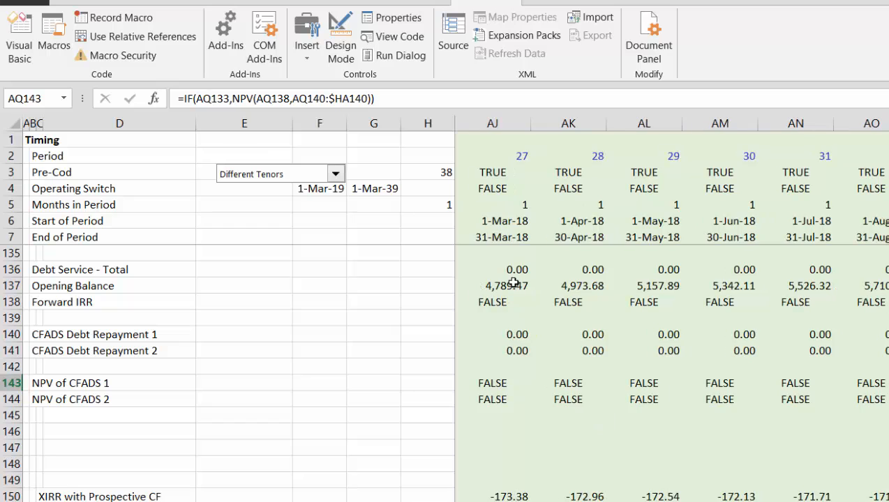
key("Right")
key("Right")
key("Right")
key("Right")
key("Left")
key("Left")
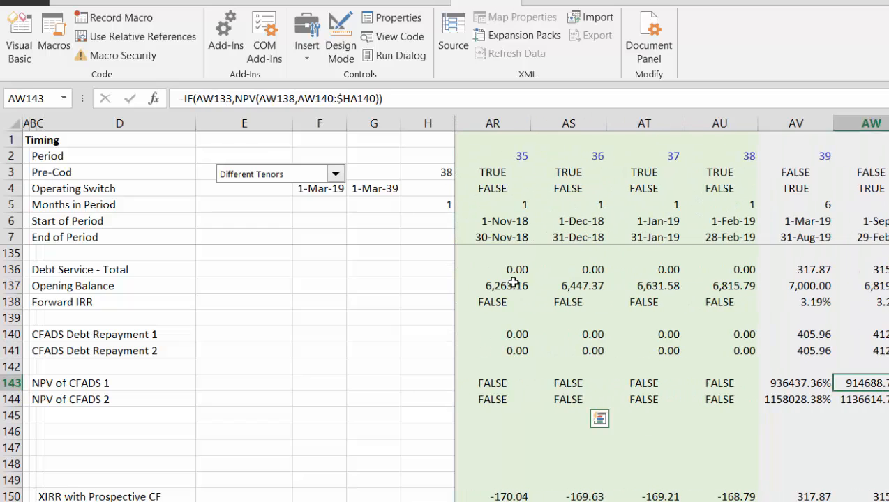
Format the NPV of CFADS rows 143 and 144 across all periods as numbers with thousands separators and two decimals.
key("Left")
key("shift+Down")
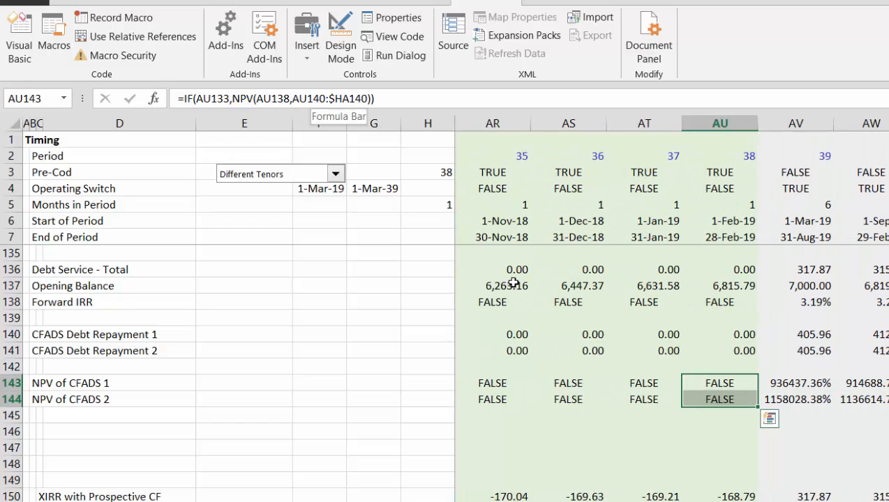
key("Left")
key("ctrl+Left")
key("shift+Down")
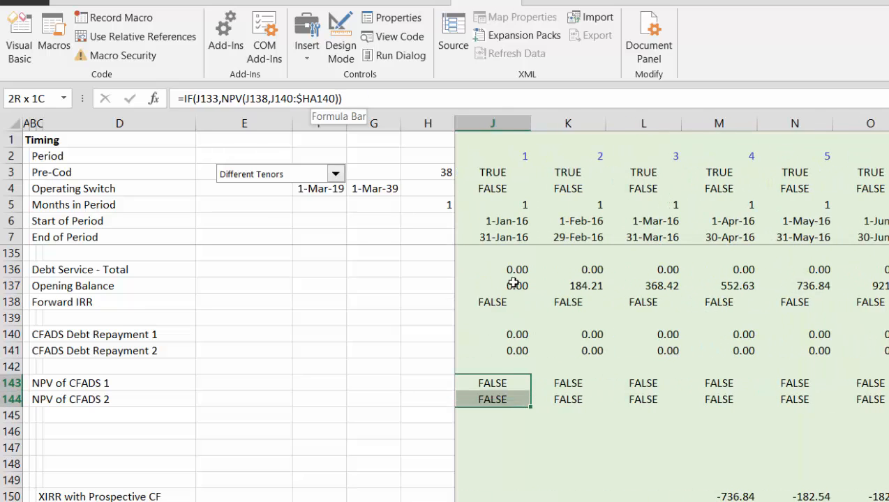
key("shift+Right")
key("shift+Right")
key("shift+Right")
key("shift+Right")
key("shift+Right")
key("shift+Right")
key("shift+Right")
key("shift+Right")
key("shift+Right")
key("shift+Right")
key("shift+Right")
key("ctrl+shift+Right")
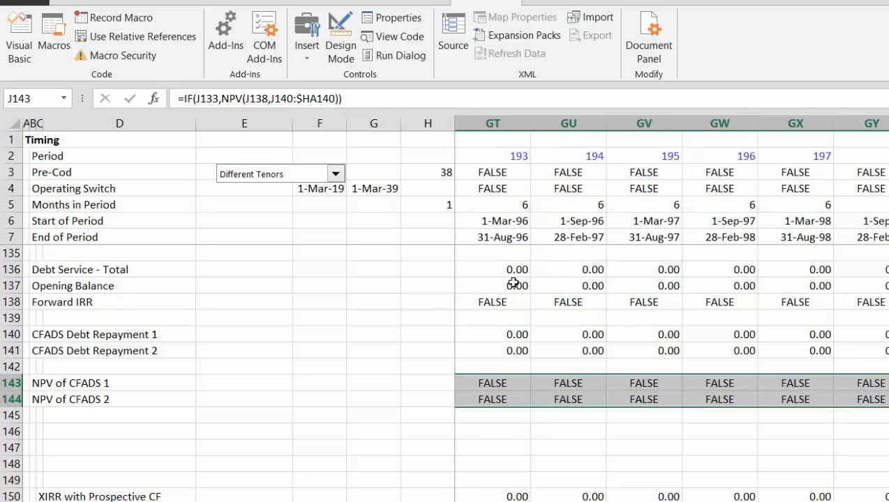
Review the formatted NPV of CFADS amounts for both tranches from the pre-COD periods into the repayment period.
key("Right")
key("Right")
key("Right")
key("Right")
key("Right")
key("Right")
key("Right")
key("Right")
key("Right")
key("Right")
key("Right")
key("Right")
key("Right")
key("Right")
key("Right")
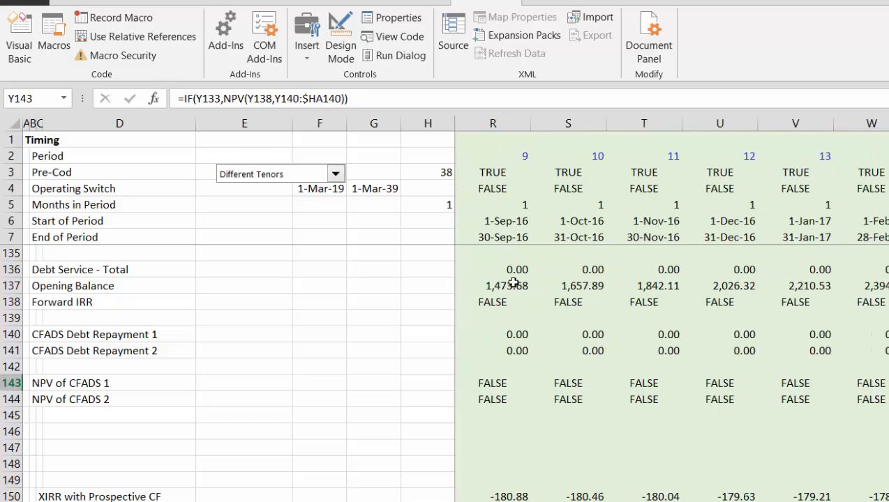
key("Right")
key("Right")
key("Right")
key("Right")
key("Right")
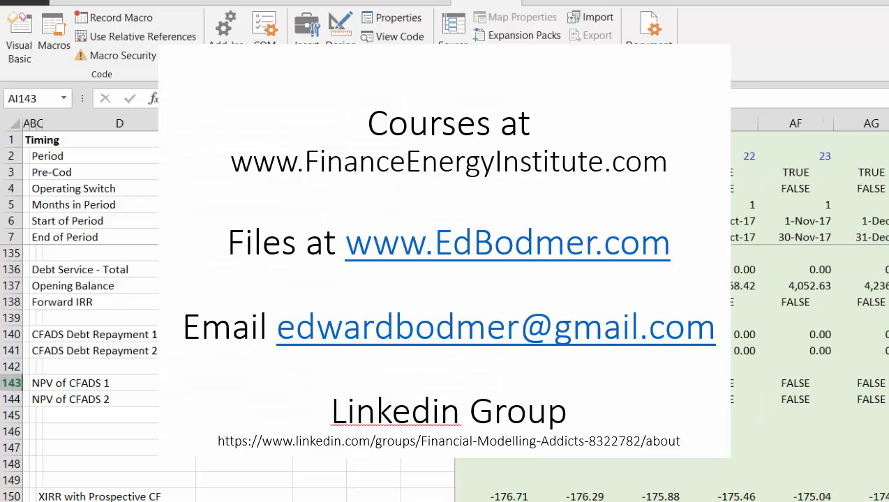
key("Right")
key("Right")
key("Right")
key("Right")
key("Right")
key("Right")
key("Right")
key("Right")
key("Right")
key("Right")
key("Right")
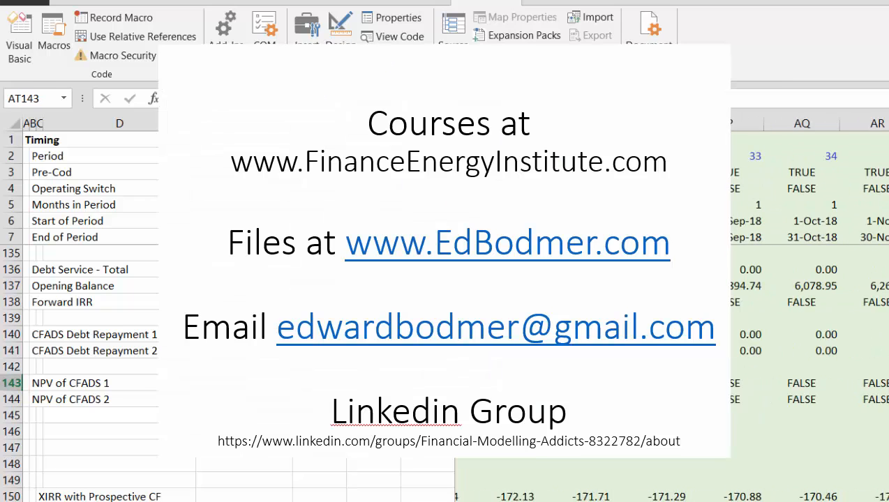
key("Right")
key("Right")
key("Right")
key("Right")
key("Right")
key("Right")
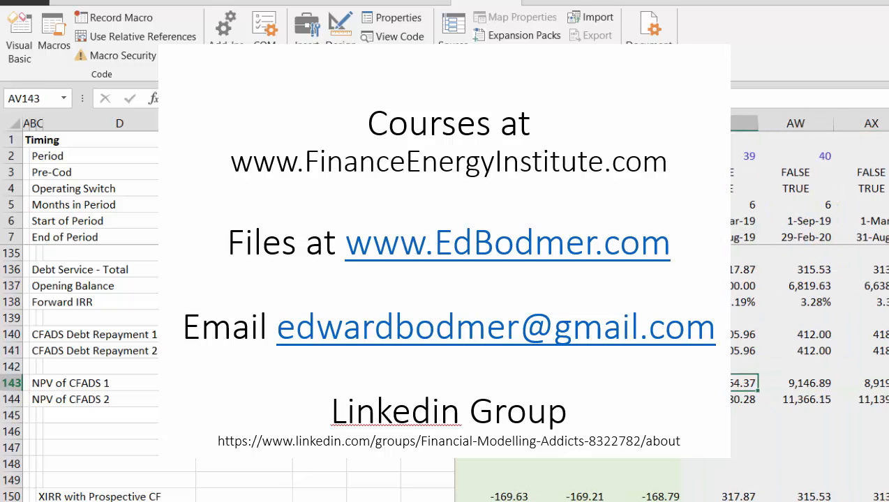
key("Left")
key("Right")
key("Right")
key("Right")
key("Right")
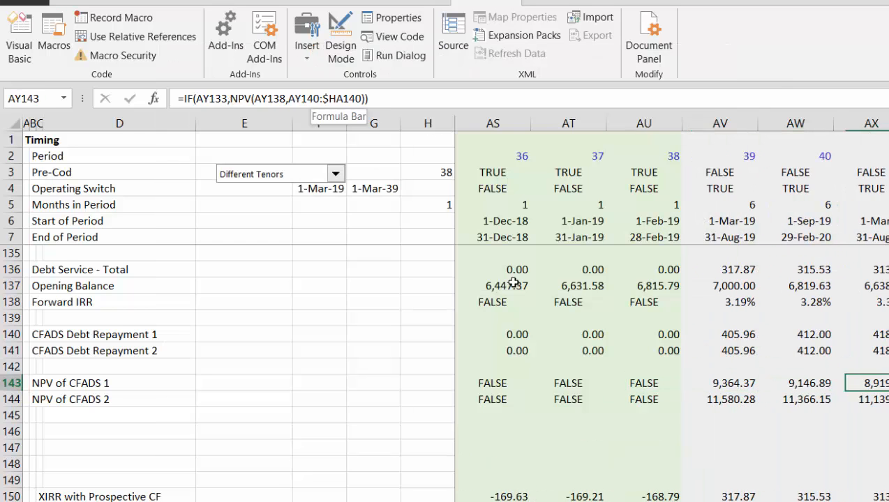
Review the NPV of CFADS rows for both tranches along the timeline through the end of the operating periods.
key("Right")
key("Right")
key("Right")
key("Right")
key("Right")
key("Right")
key("Right")
key("Right")
key("Right")
key("Right")
key("Right")
key("Right")
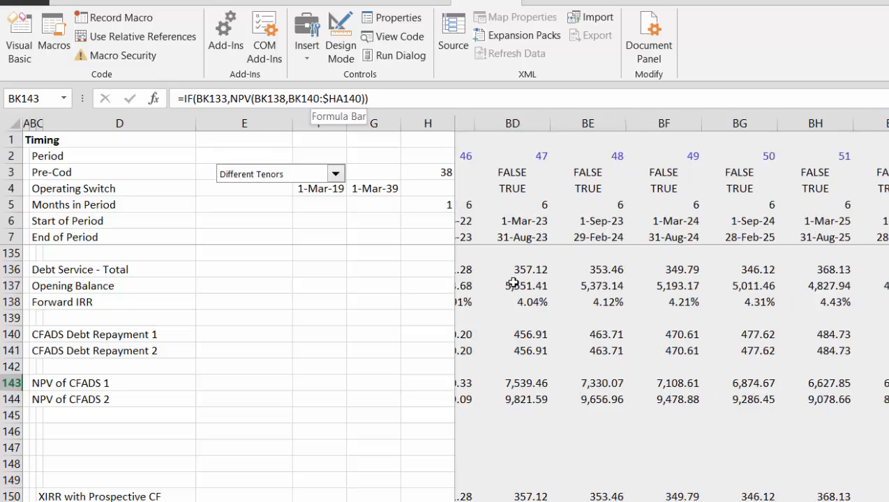
key("Right")
key("Right")
key("Right")
key("Right")
key("Right")
key("Right")
key("Right")
key("Right")
key("Right")
key("Right")
key("Right")
key("Right")
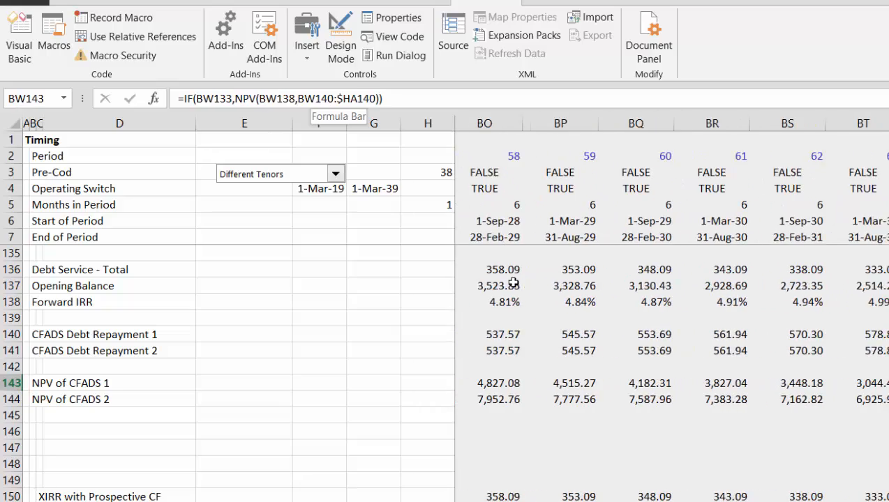
key("Right")
key("Right")
key("Right")
key("Right")
key("Right")
key("Right")
key("Right")
key("Right")
key("Right")
key("Right")
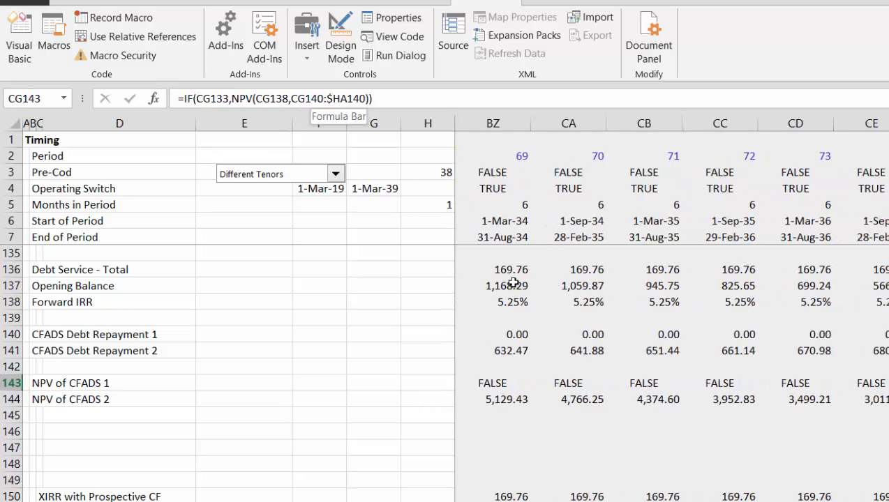
key("Right")
key("Right")
key("Right")
key("Right")
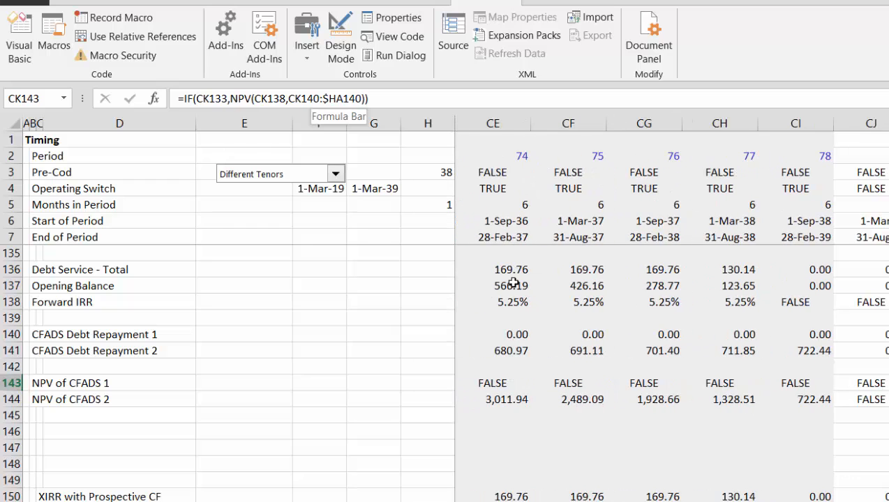
key("Left")
key("Left")
key("Down")
key("Down")
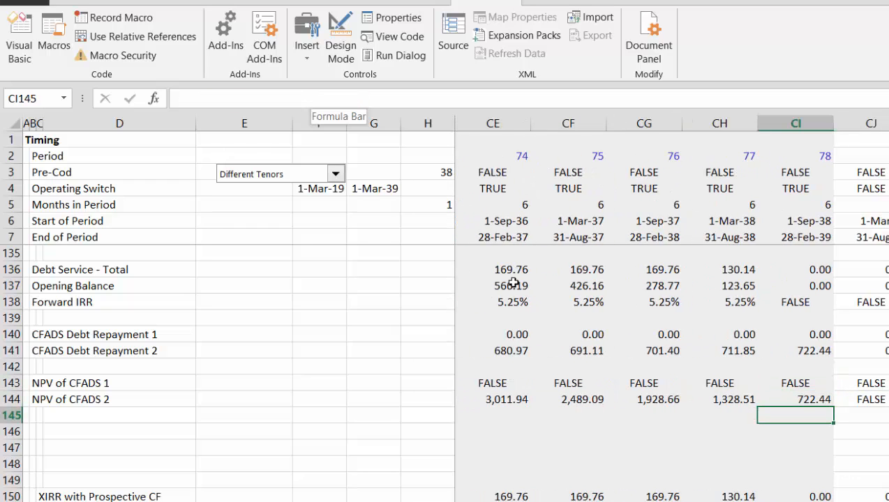
Insert four blank rows at rows 146 to 149, below the NPV of CFADS rows.
key("ctrl+Left")
key("Down")
key("Down")
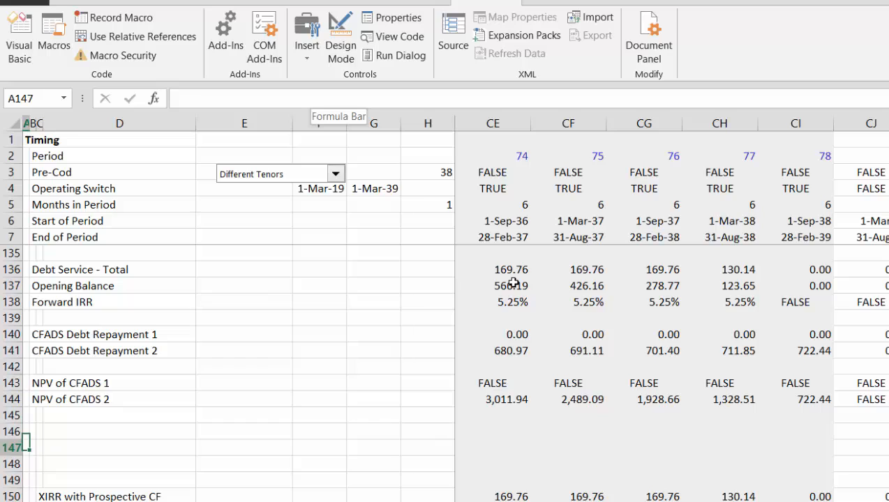
key("Down")
key("Down")
key("Up")
key("Up")
key("Up")
key("Up")
key("Down")
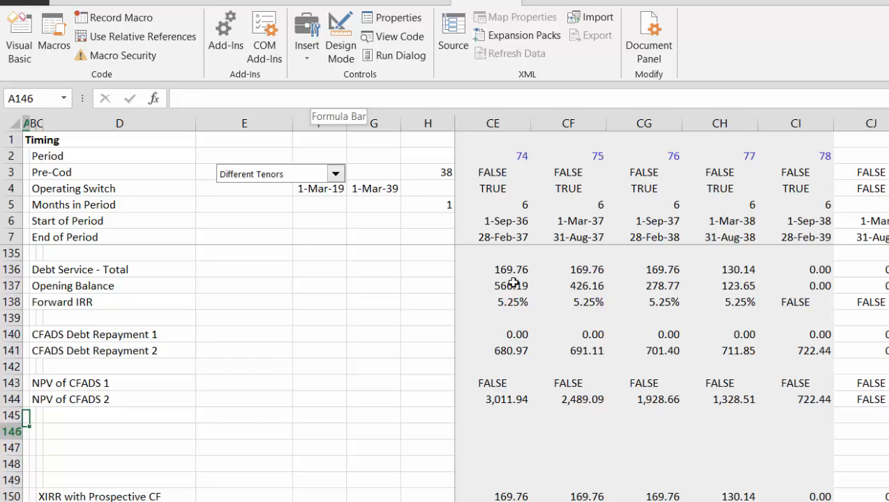
key("shift+space")
key("shift+Down")
key("shift+Down")
key("shift+Down")
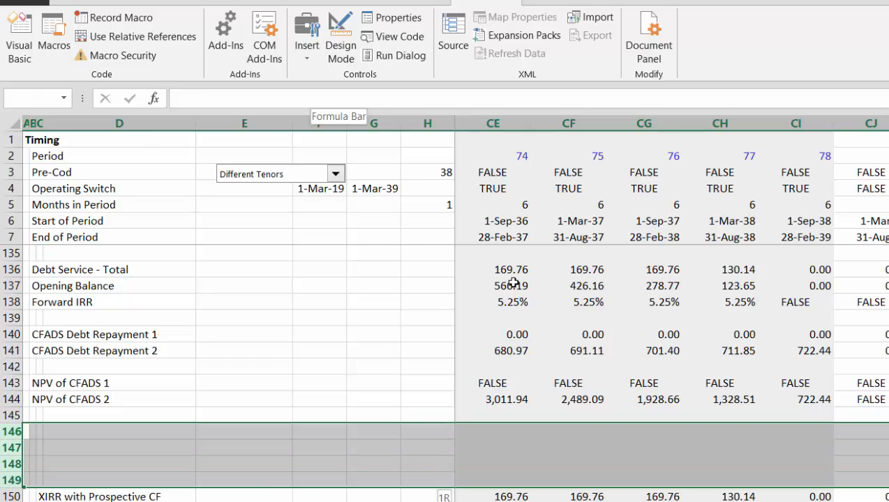
key("ctrl+shift+plus")
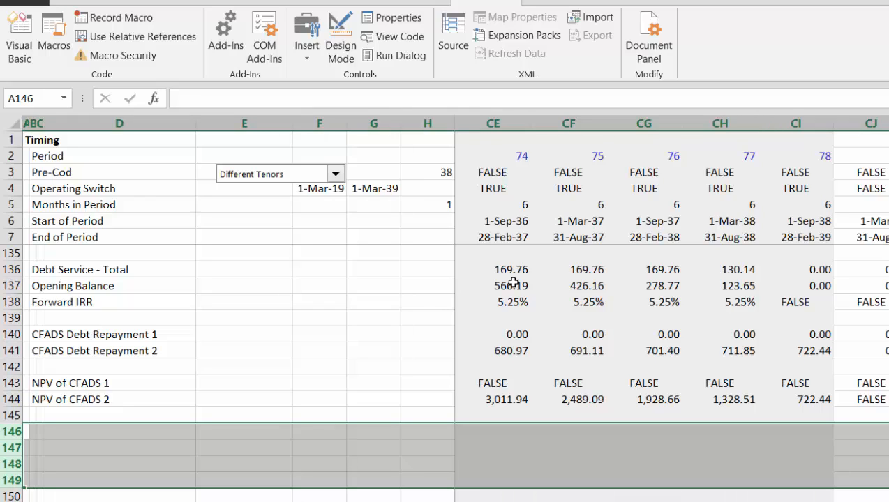
Enter the label "LLCR 1" in B146, leaving one blank row below NPV of CFADS 2.
key("Up")
key("Up")
key("Up")
key("Down")
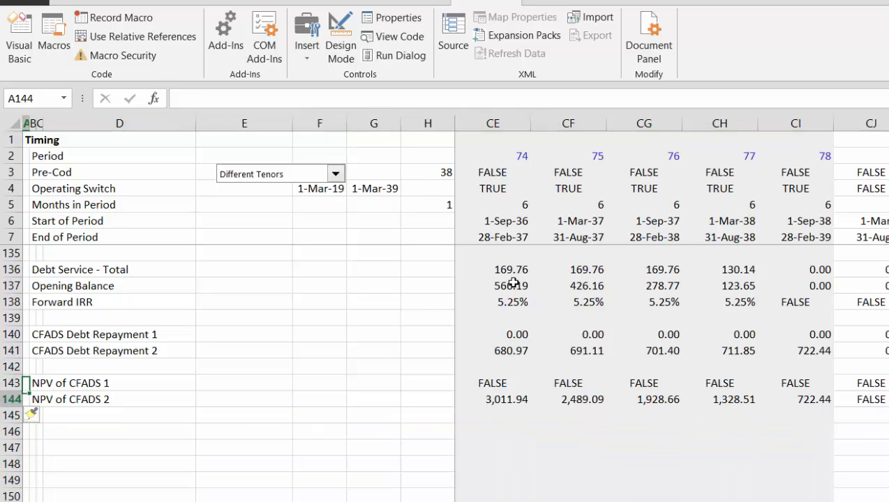
key("Down")
key("Down")
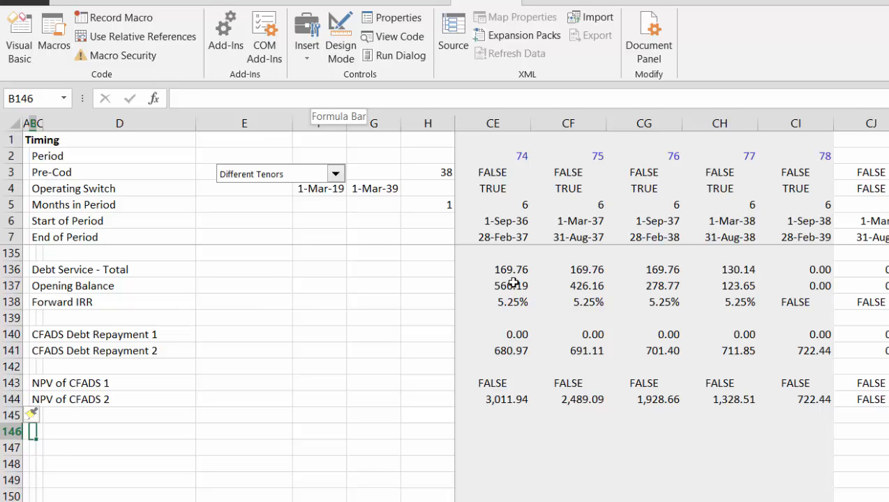
type("LLCR 1")
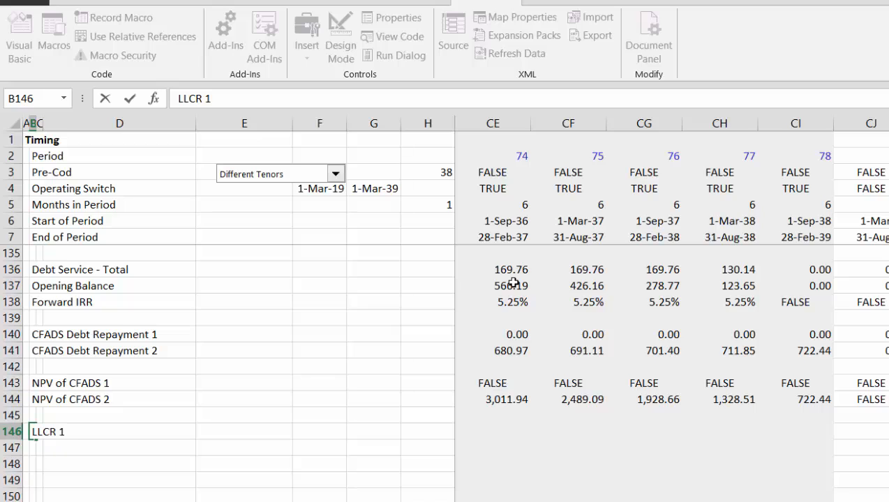
key("Return")
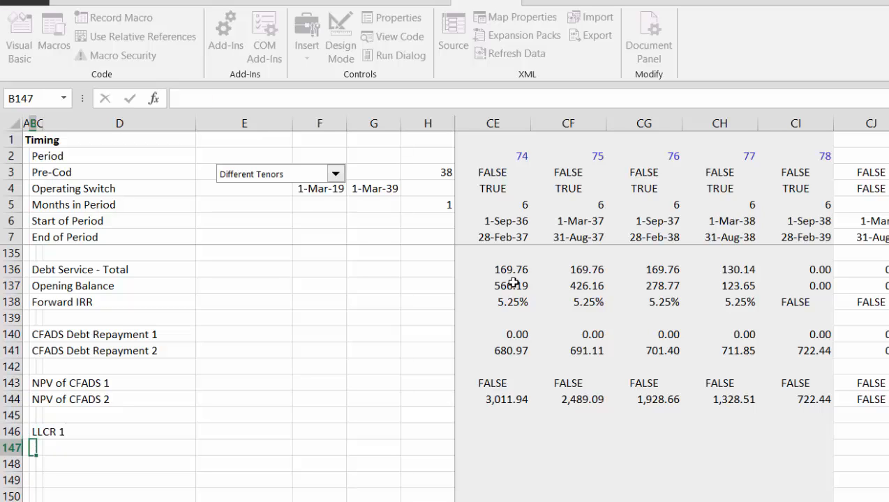
Copy the LLCR 1 label down to B147 and change the copy to "LLCR 2".
key("Up")
key("shift+Down")
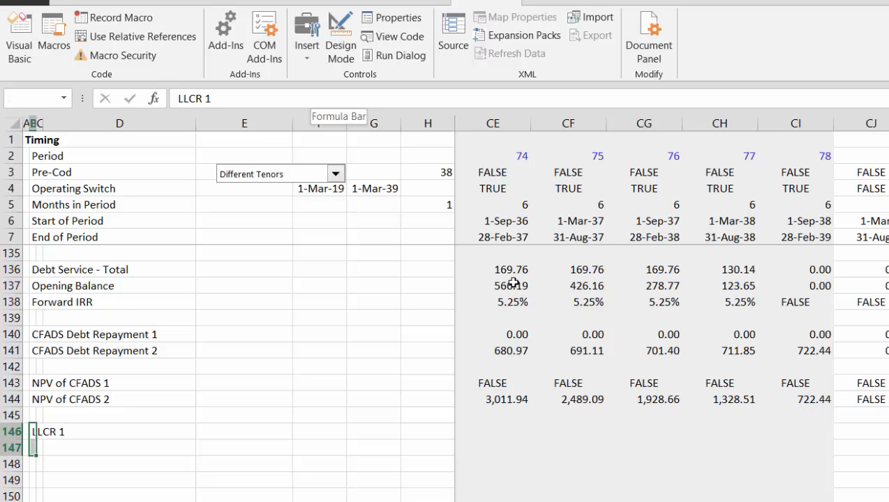
key("ctrl+d")
key("Down")
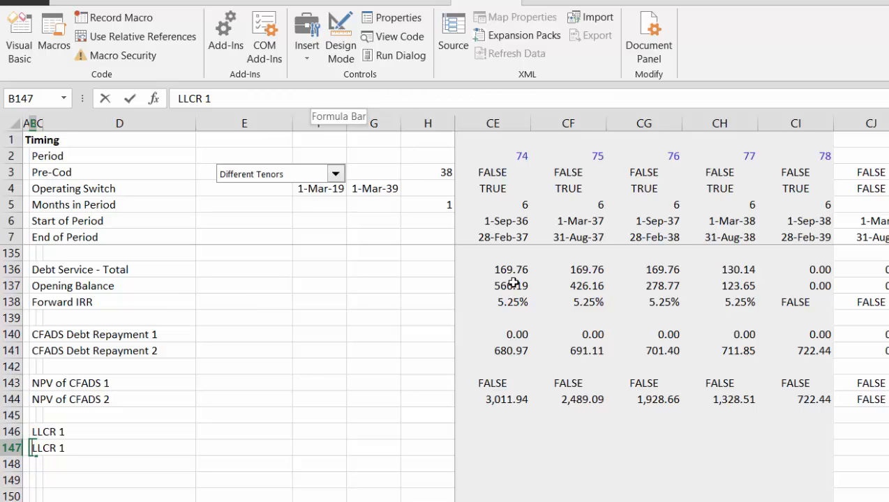
key("BackSpace")
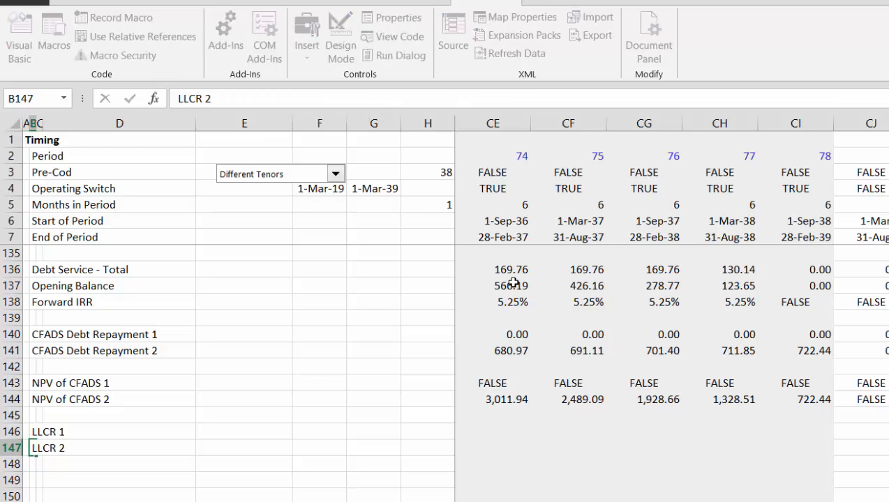
type("2")
Enter =IF(J143,J143/J137) in J146 to divide the NPV of CFADS 1 by the opening balance.
key("Up")
key("Up")
key("Up")
key("Down")
key("Down")
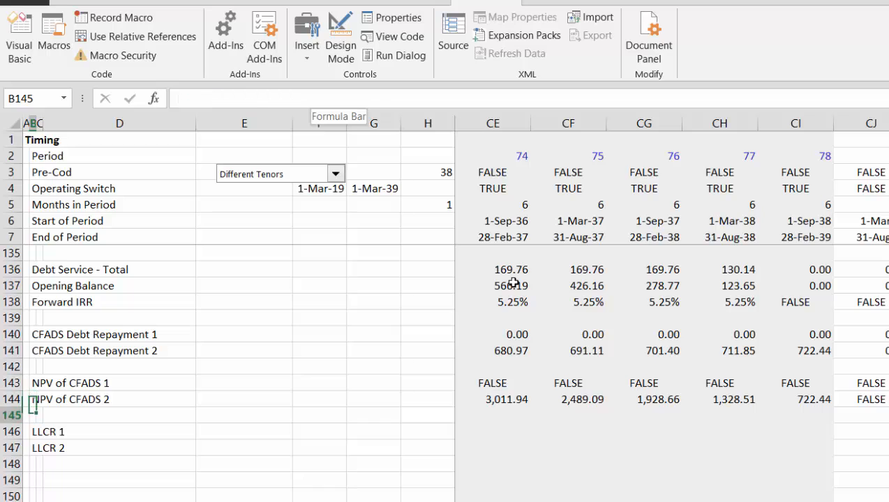
key("Right")
key("Right")
key("Right")
key("Right")
key("Right")
key("Right")
key("Right")
key("Right")
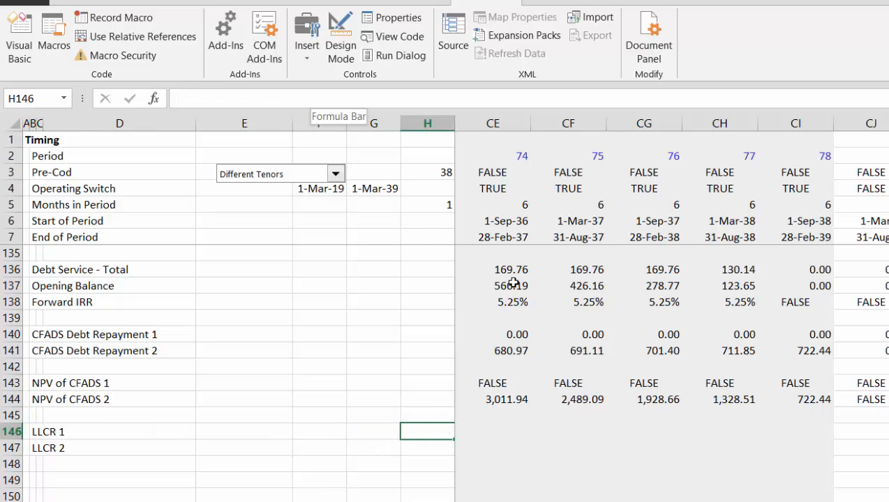
type("=if(")
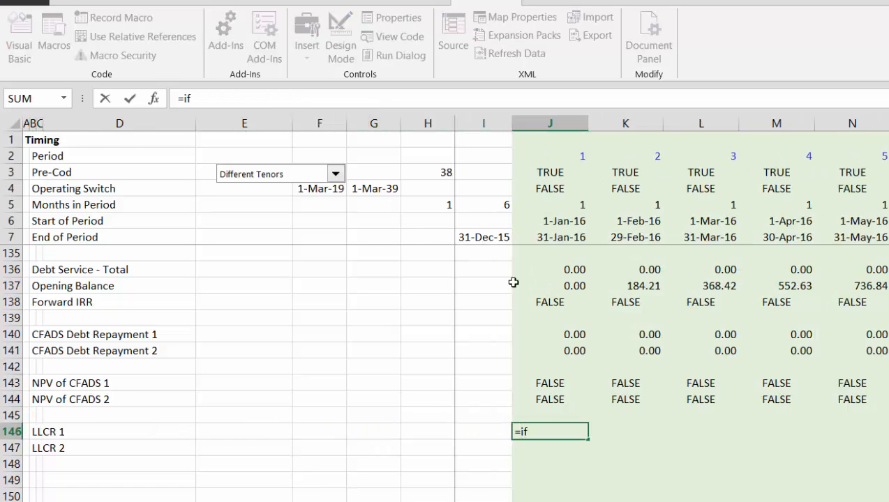
key("Up")
key("Up")
key("Up")
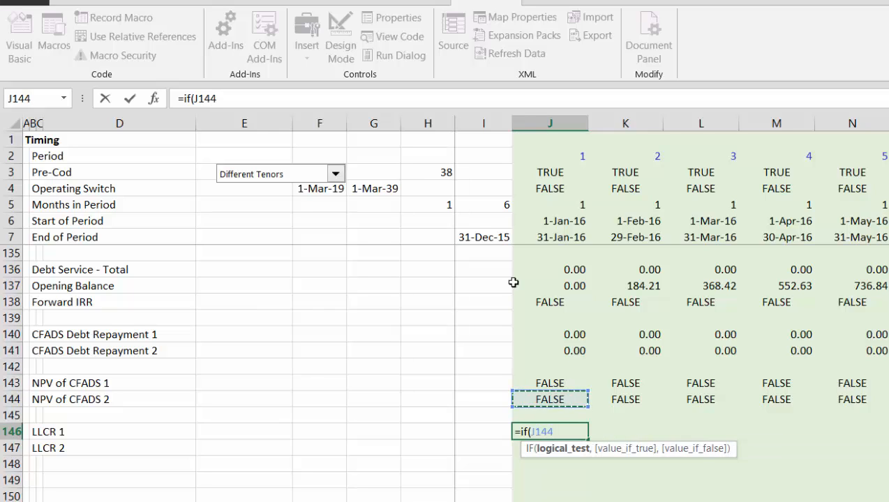
type(",")
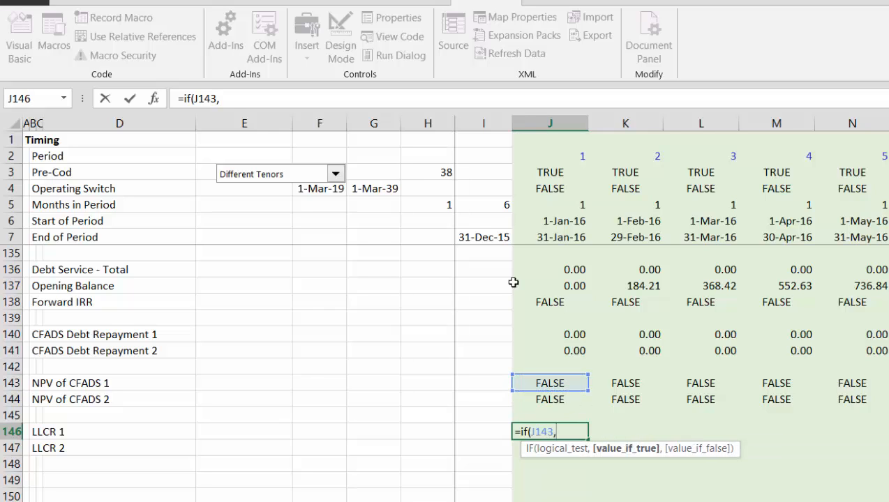
key("Up")
key("Up")
key("Up")
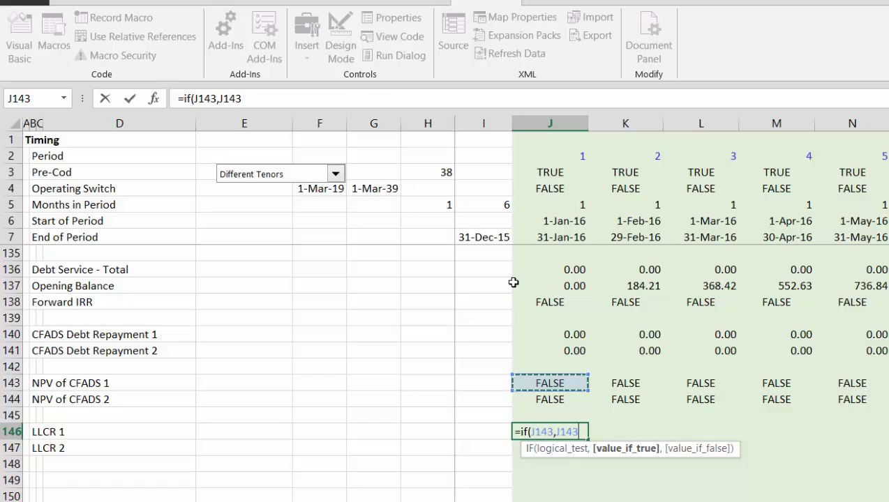
type("/")
key("Up")
key("Up")
key("Up")
key("Up")
key("Up")
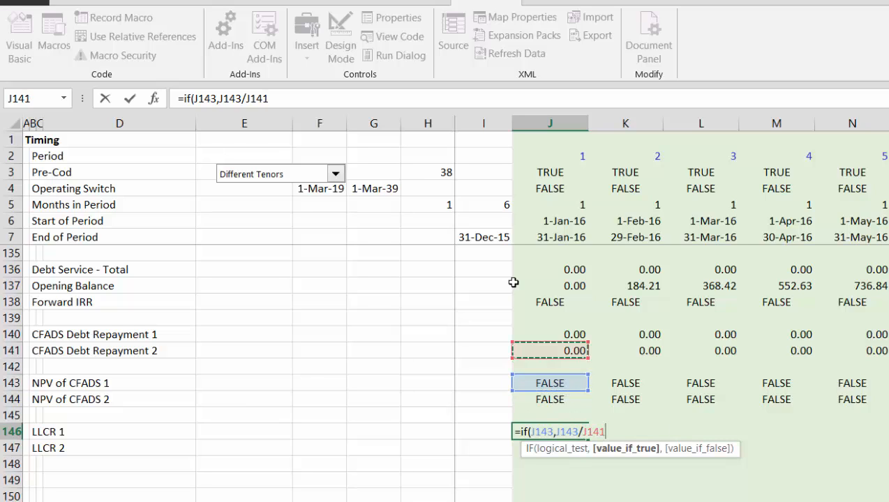
key("Up")
key("Up")
key("Up")
key("Up")
key("Up")
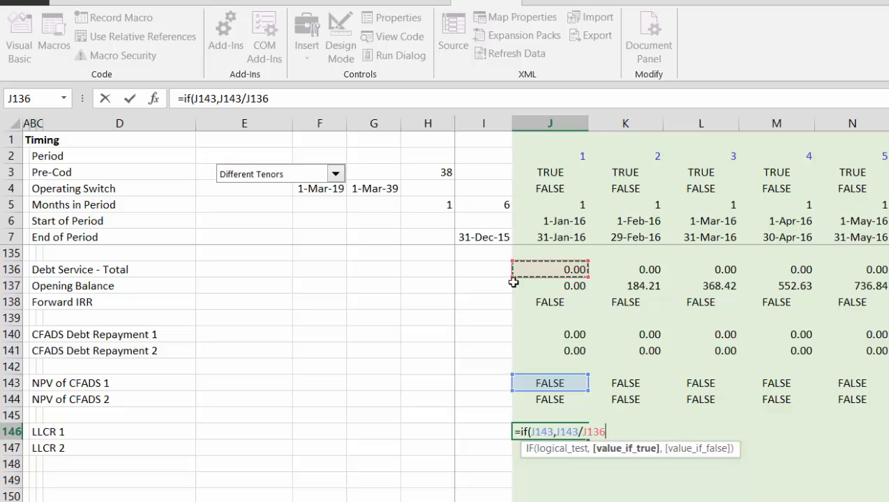
key("Down")
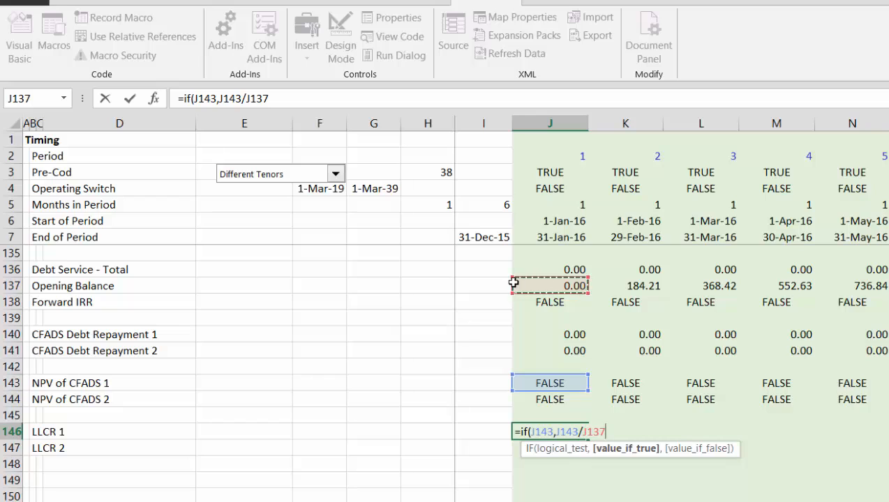
type(")")
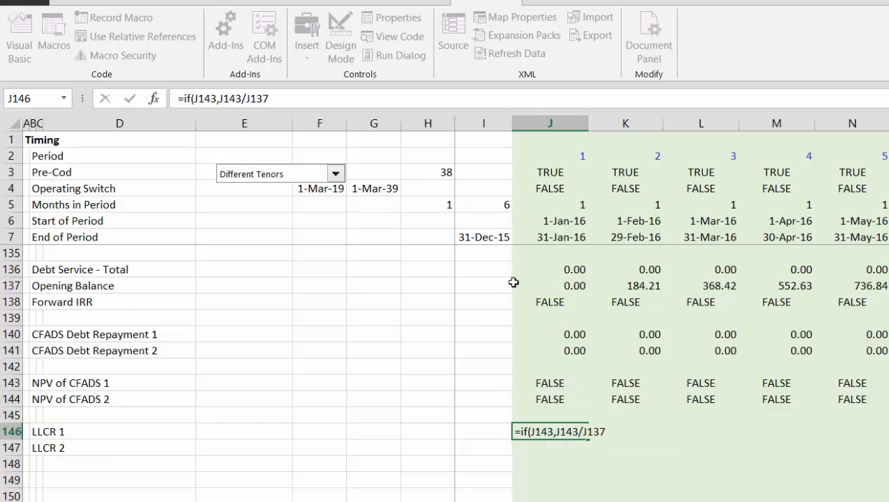
key("Return")
key("Down")
key("Down")
type("=i")
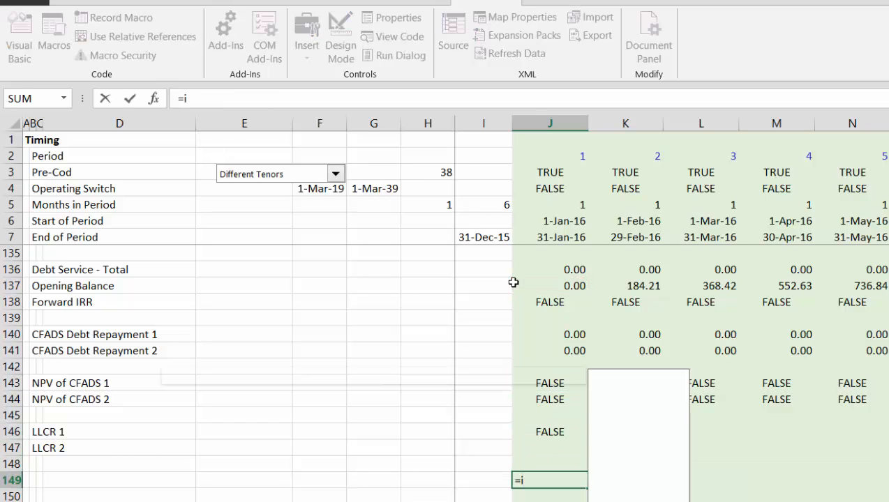
key("Escape")
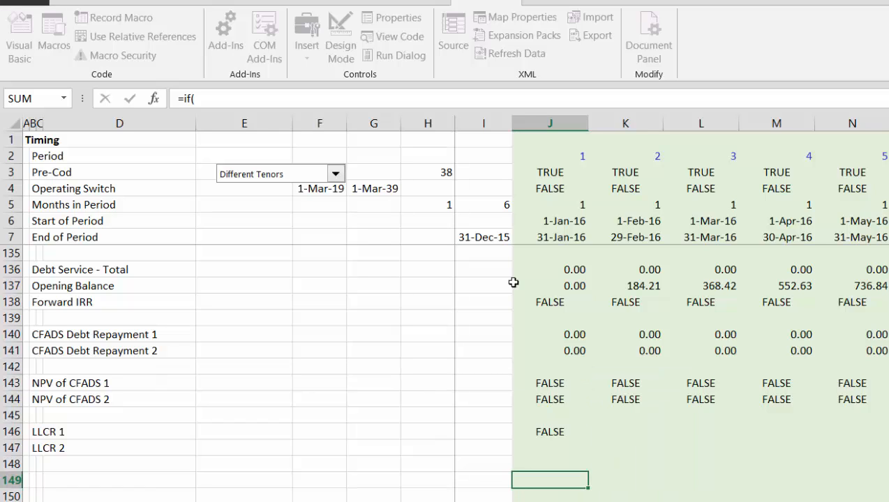
Enter =IF(J144,J141/J137) in J147 as the LLCR 2 formula, dividing CFADS Debt Repayment 2 by the opening balance.
key("Up")
key("Up")
type("=if(")
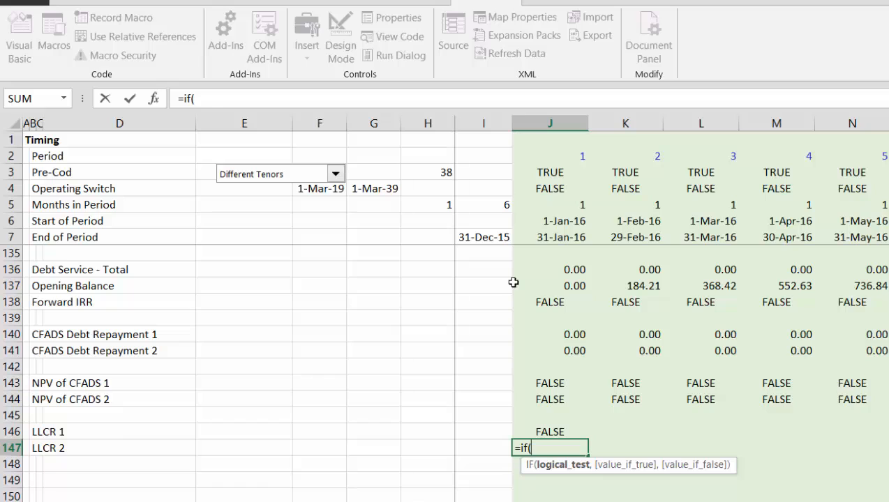
key("Up")
key("Up")
key("Up")
type("/")
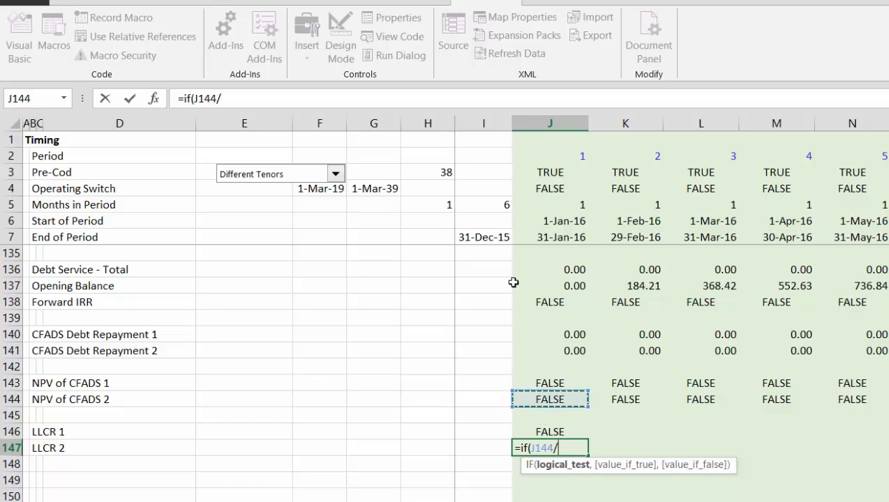
key("BackSpace")
type(",")
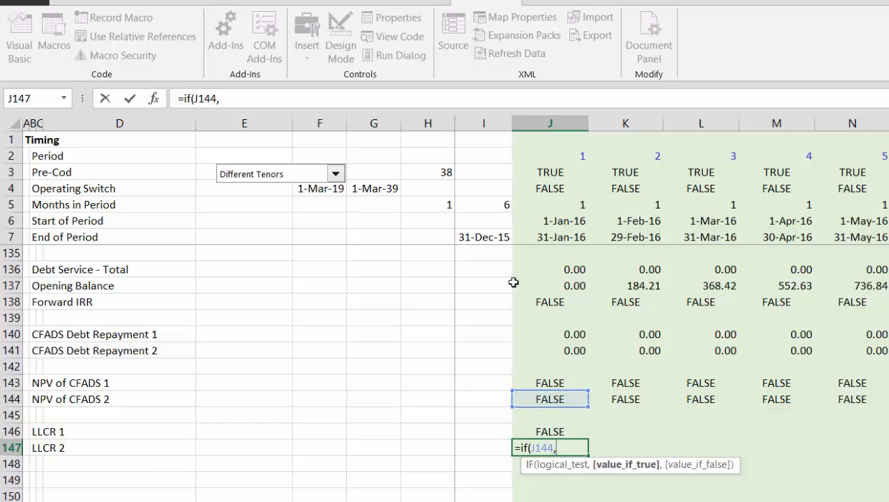
key("Up")
key("Up")
key("Up")
key("Up")
key("Up")
key("Up")
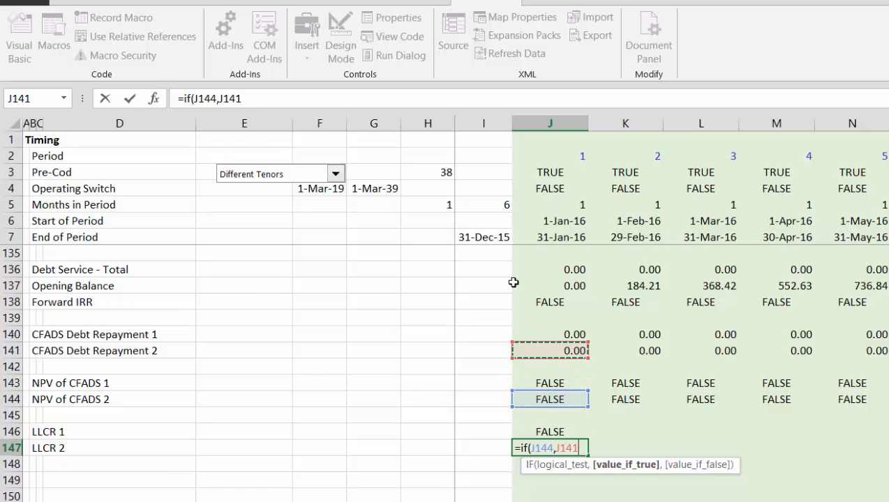
type("/")
key("Up")
key("Up")
key("Up")
key("Up")
key("Up")
key("Up")
key("Up")
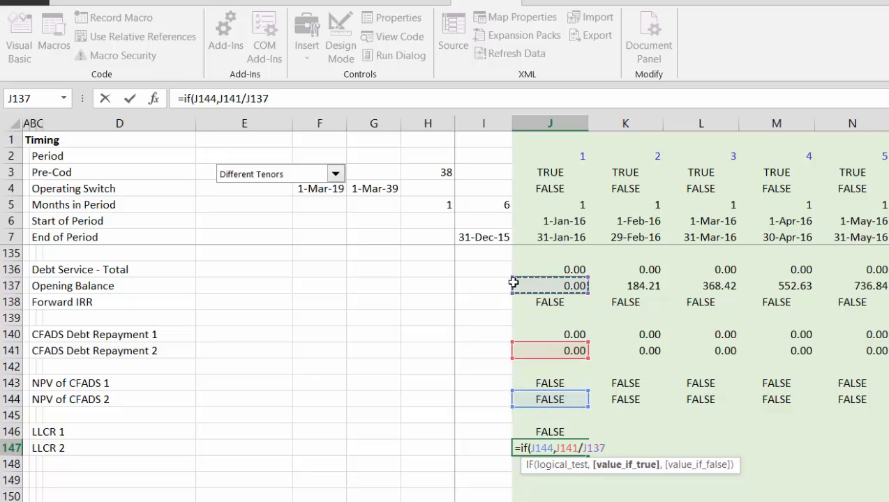
key("Return")
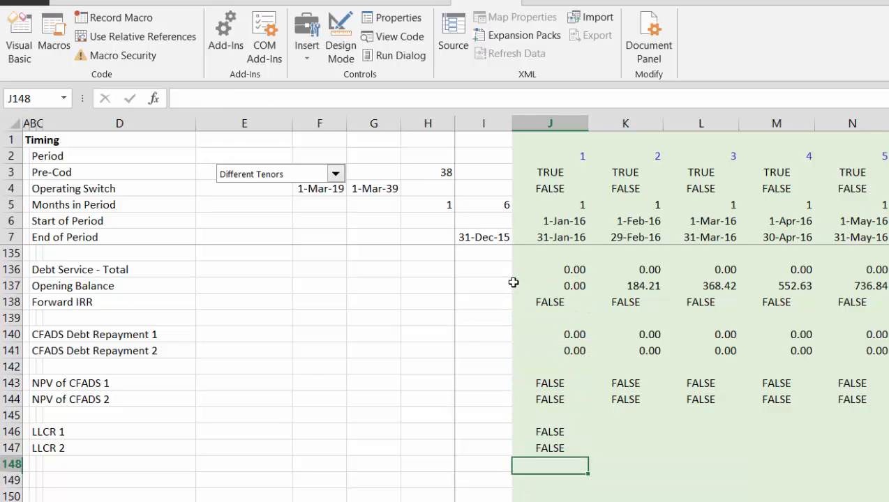
Fill the LLCR 1 and LLCR 2 formulas from J146:J147 across all periods.
key("Up")
key("Up")
key("shift+Down")
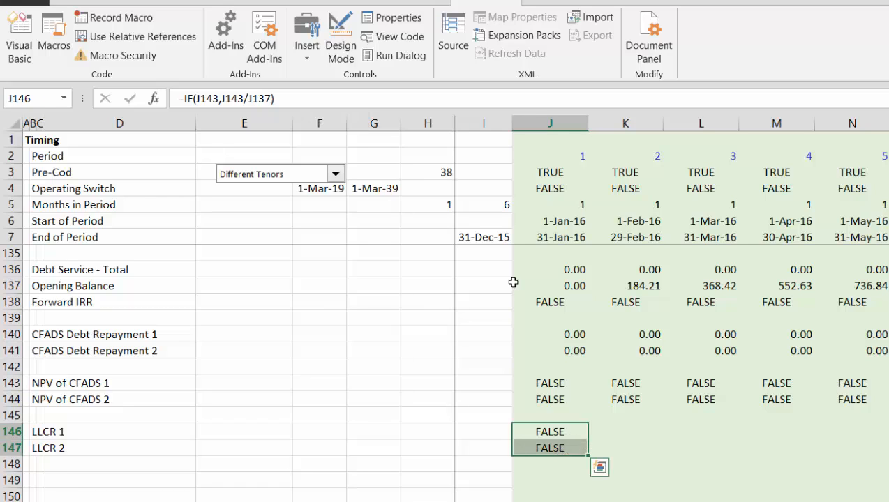
key("ctrl+shift+r")
Format the LLCR 1 and LLCR 2 rows as numbers with two decimals from column AV through the last period.
key("Right")
key("Right")
key("Right")
key("Right")
key("Right")
key("Right")
key("Right")
key("Right")
key("Right")
key("Right")
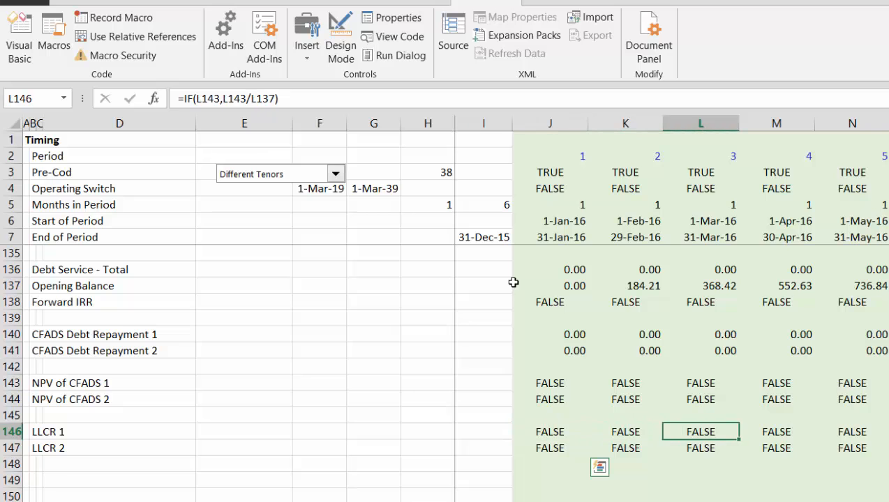
key("Right")
key("Right")
key("Right")
key("Right")
key("Right")
key("Right")
key("Right")
key("Right")
key("Right")
key("Right")
key("Right")
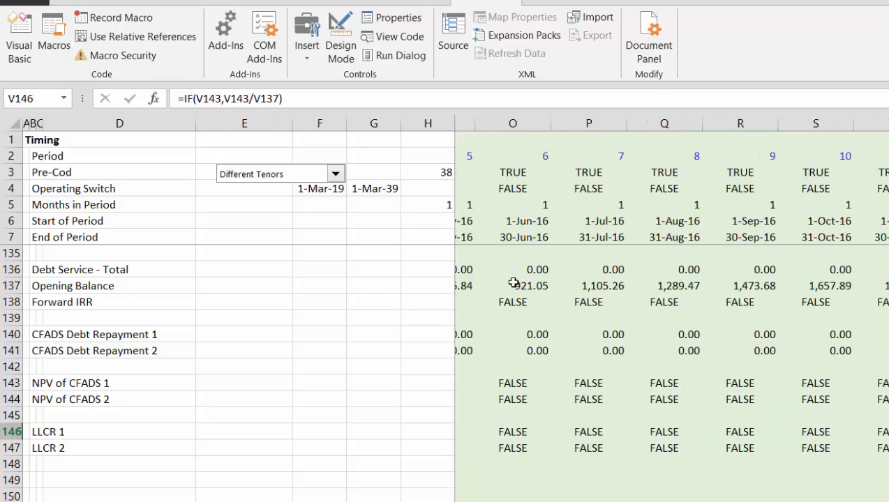
key("Right")
key("Right")
key("Right")
key("Right")
key("Right")
key("Right")
key("Right")
key("Right")
key("Right")
key("Right")
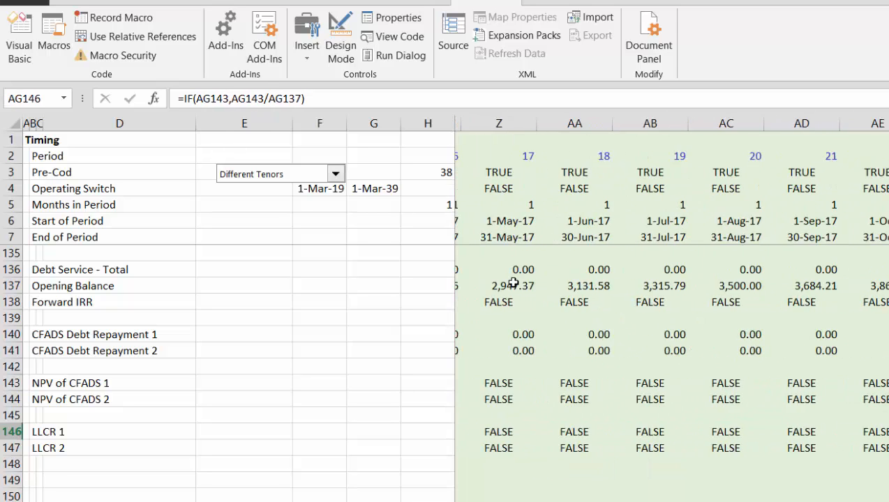
key("Right")
key("Right")
key("Right")
key("Right")
key("Right")
key("Right")
key("Right")
key("Right")
key("Right")
key("Right")
key("Right")
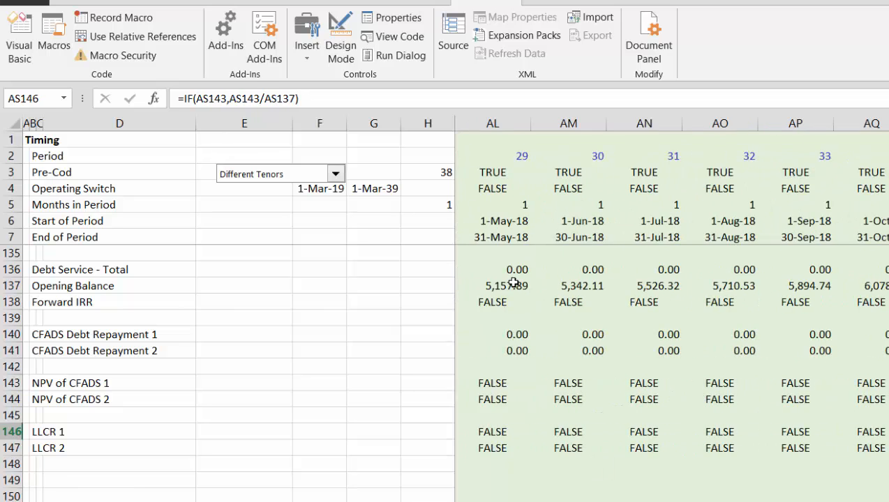
key("Left")
key("Left")
key("Left")
key("Left")
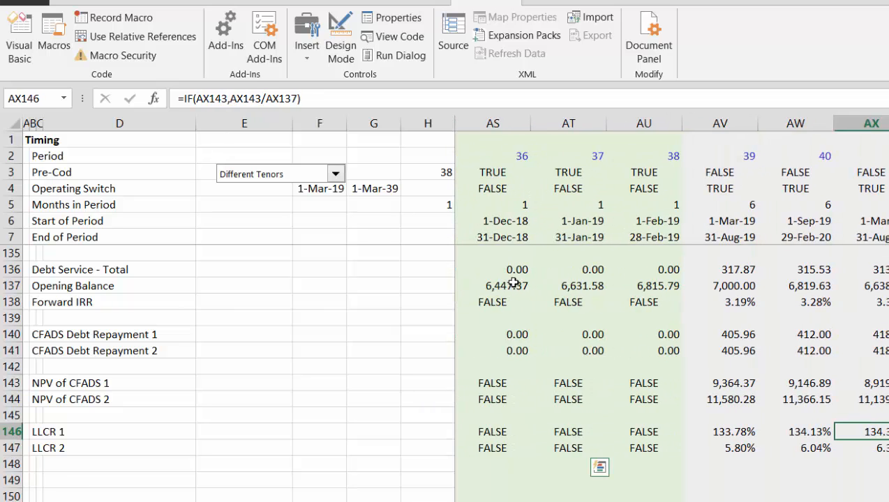
key("shift+Down")
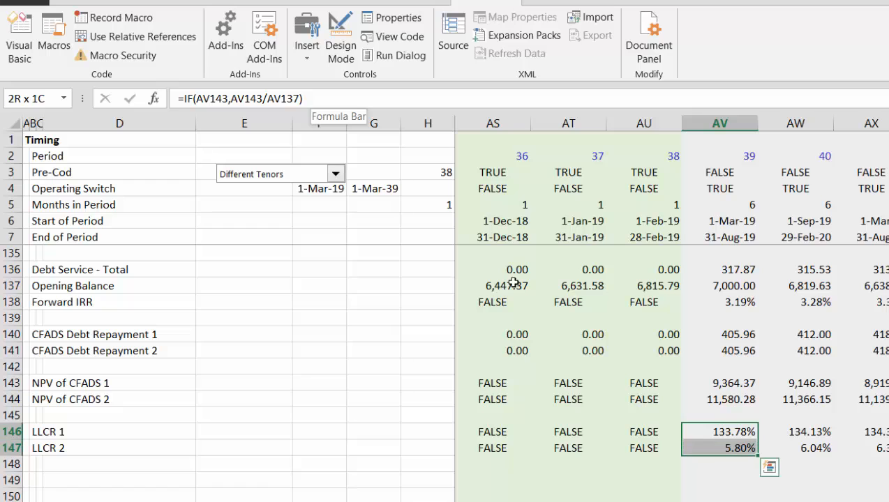
key("ctrl+shift+1")
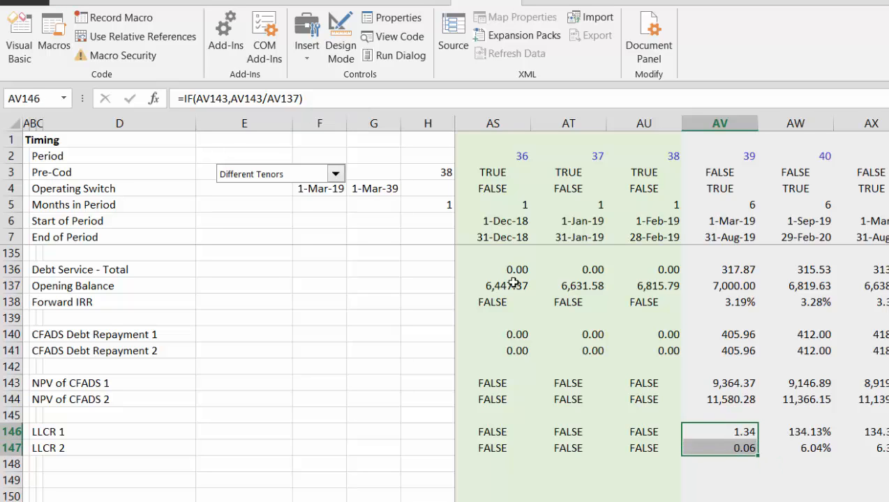
key("ctrl+shift+Right")
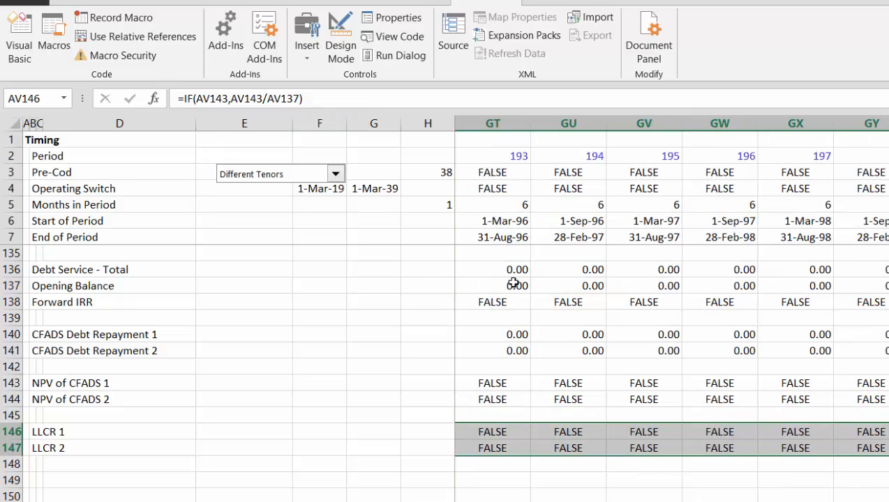
Correct the LLCR 2 formula in AV147 to =IF(AV144,AV144/AV137) so it divides NPV of CFADS 2 by the opening balance.
key("Left")
key("Left")
key("Right")
key("Down")
key("Right")
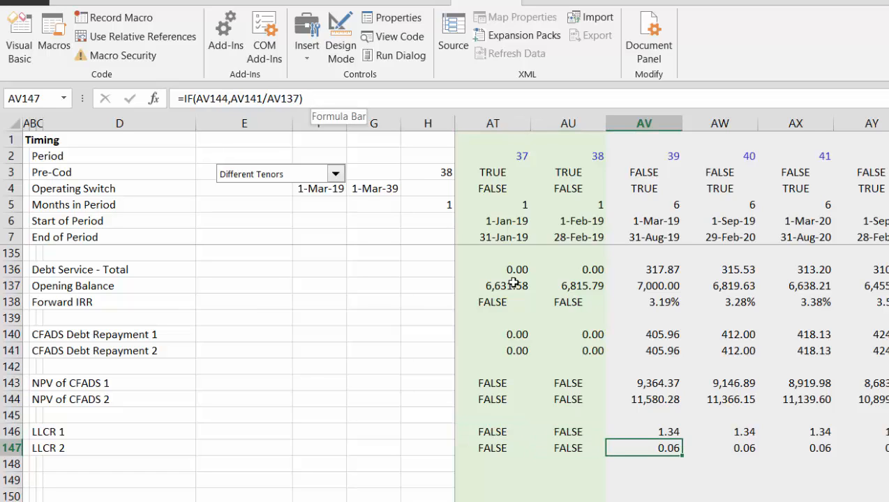
key("F2")
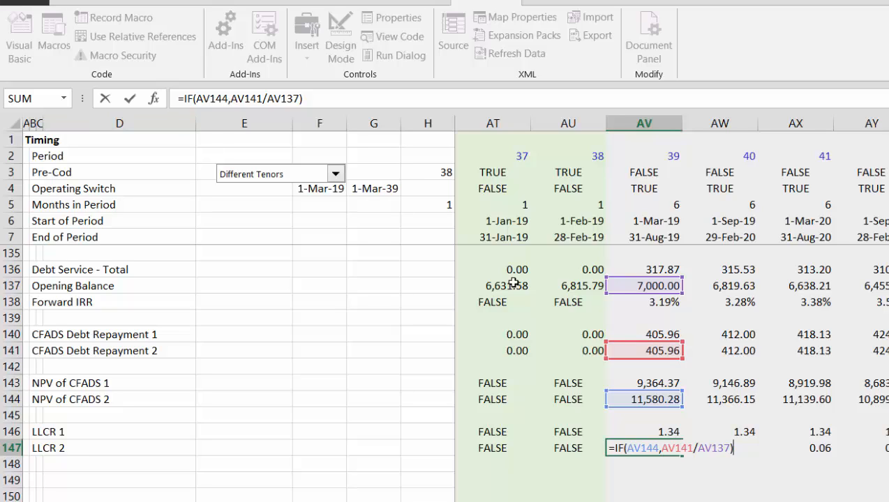
left_click_drag(643, 359, 643, 407)
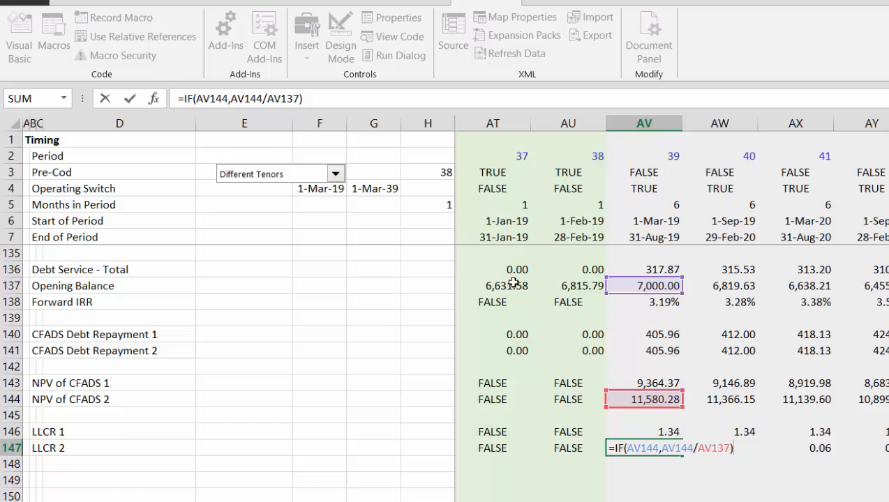
key("Return")
key("Return")
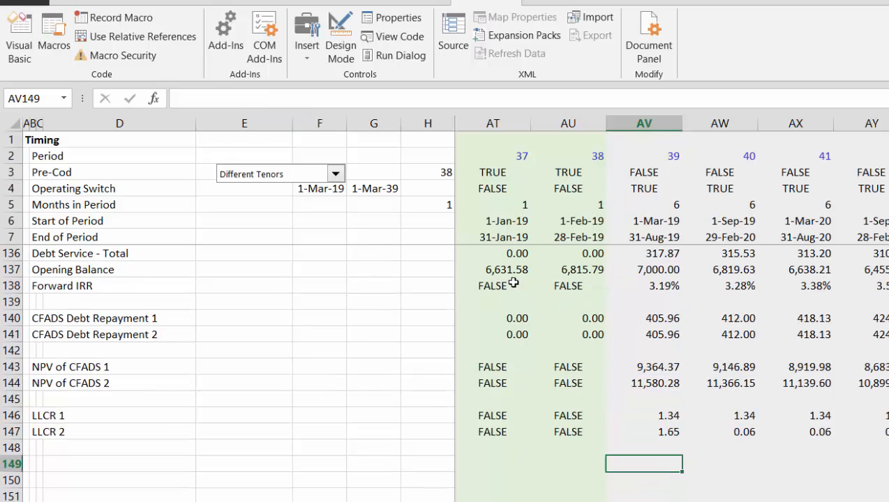
Copy the corrected LLCR 2 formula from AV147 to J147 and fill it across all periods.
key("Up")
key("Up")
key("Left")
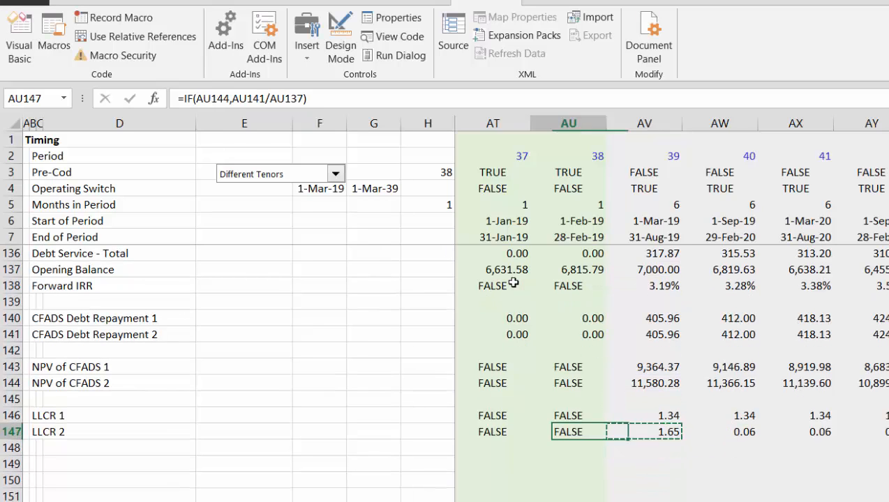
key("ctrl+Left")
key("Left")
key("Right")
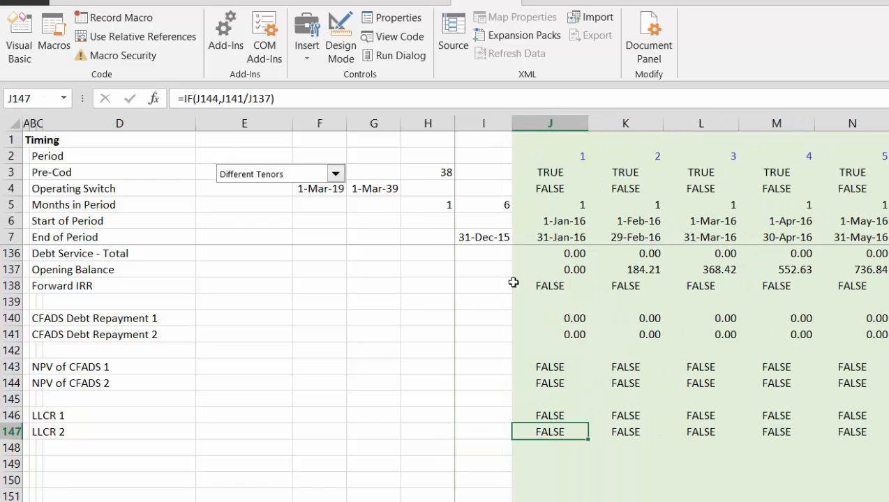
key("ctrl+v")
key("Right")
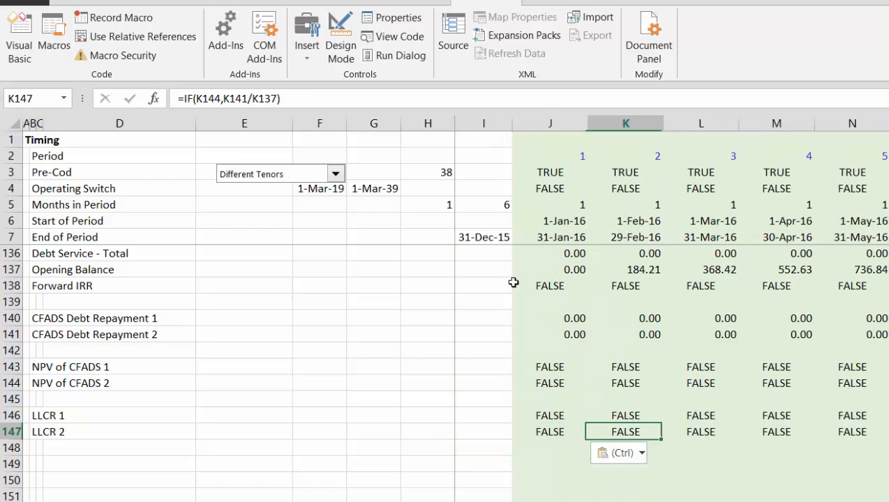
key("Left")
key("Escape")
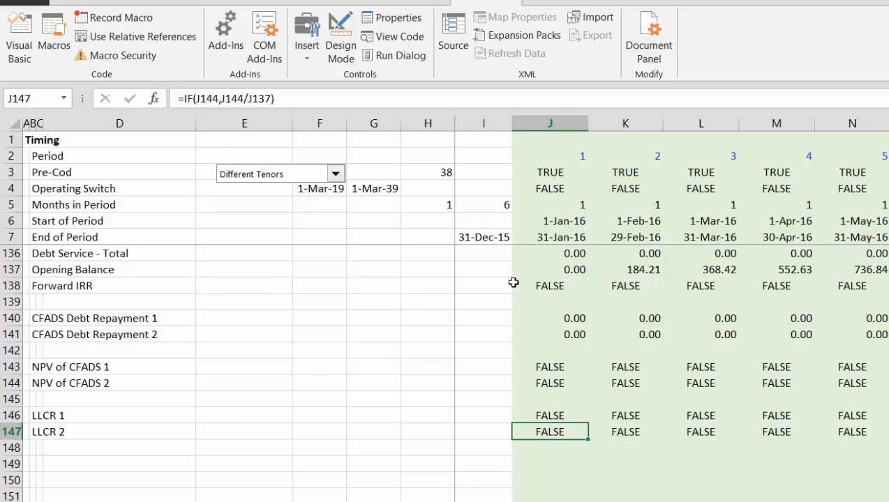
key("ctrl+shift+r")
Check the LLCR 1 and LLCR 2 rows from the pre-COD periods through to the first operating periods.
key("Right")
key("Right")
key("Right")
key("Right")
key("Right")
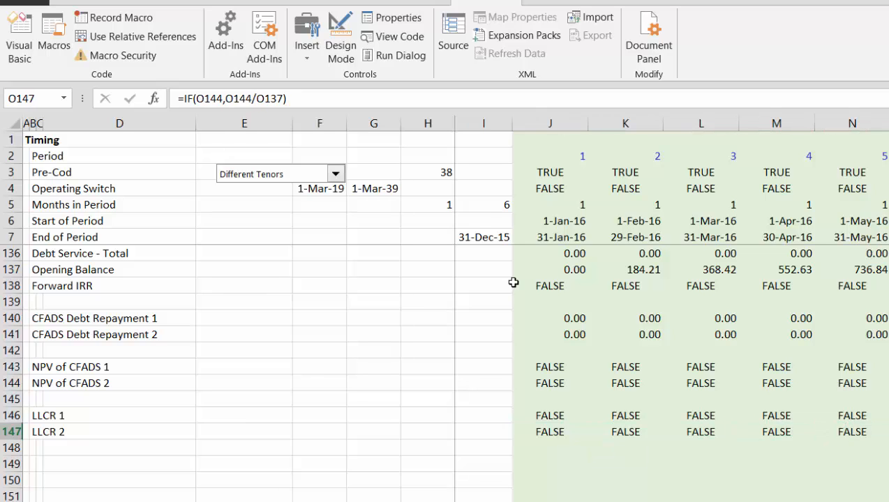
key("Right")
key("Right")
key("Right")
key("Right")
key("Right")
key("Right")
key("Right")
key("Right")
key("Right")
key("Right")
key("Right")
key("Right")
key("Right")
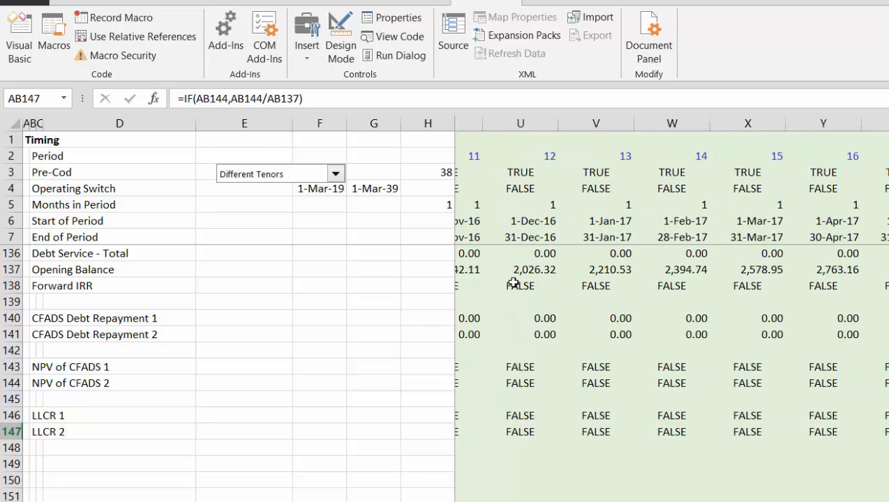
key("Right")
key("Right")
key("Right")
key("Right")
key("Right")
key("Right")
key("Right")
key("Right")
key("Right")
key("Right")
key("Right")
key("Right")
key("Right")
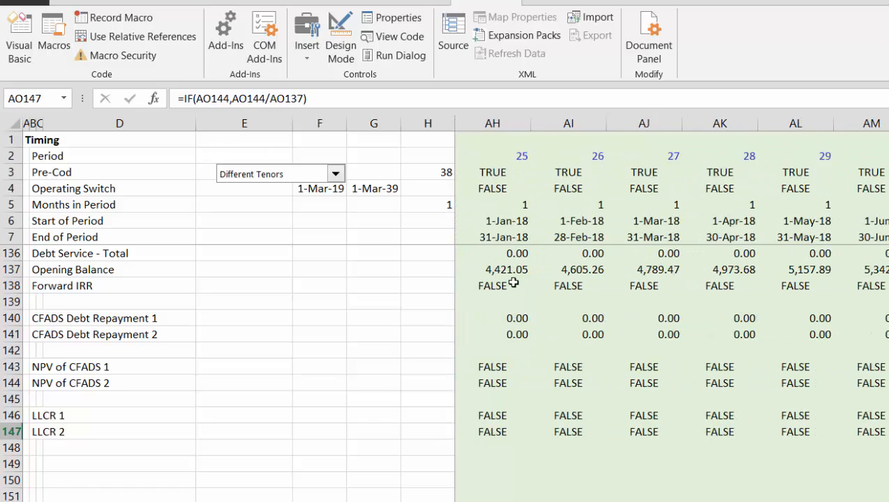
key("Right")
key("Right")
key("Right")
key("Right")
key("Right")
key("Right")
key("Right")
key("Right")
key("Right")
key("Right")
key("Right")
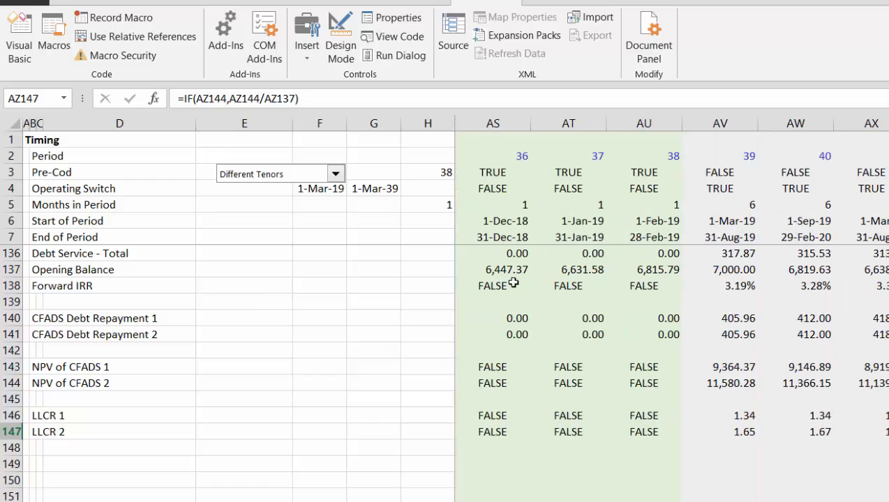
Compare both LLCRs under the Equal Interest Rates, Equal Increasing Rates and Different Constant scenarios, finishing back on Different Tenors.
left_click(335, 174)
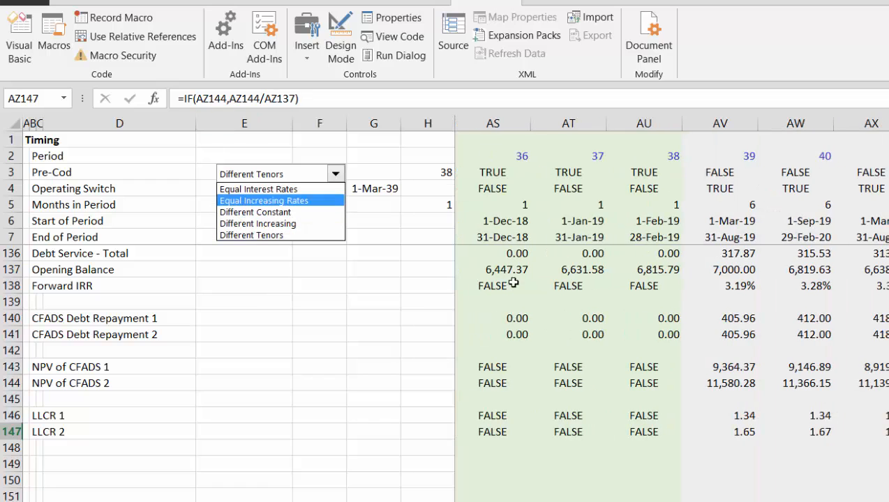
left_click(259, 189)
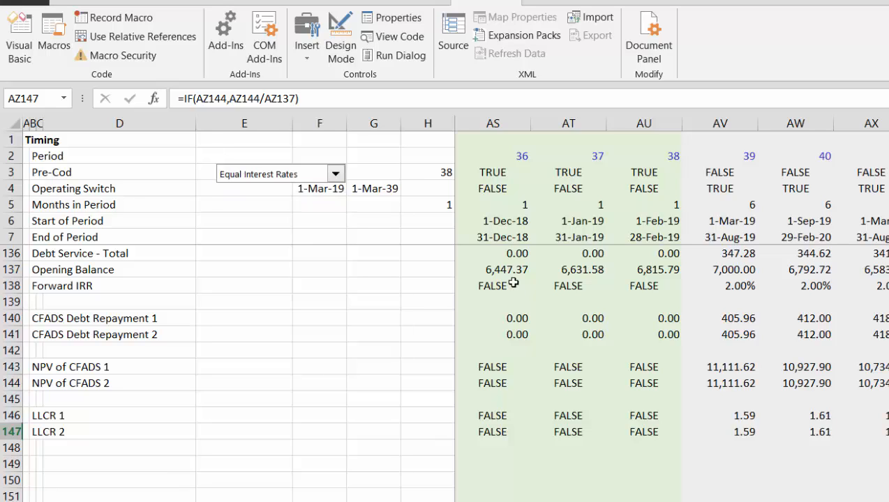
left_click(335, 174)
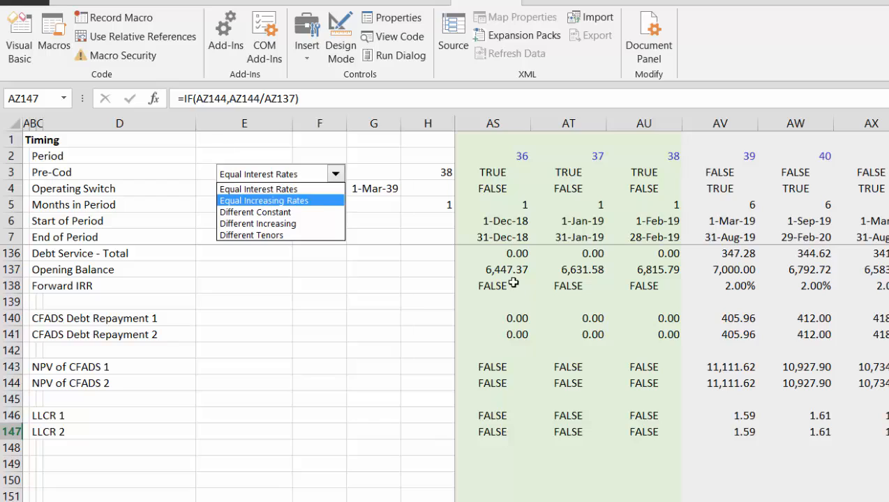
left_click(262, 200)
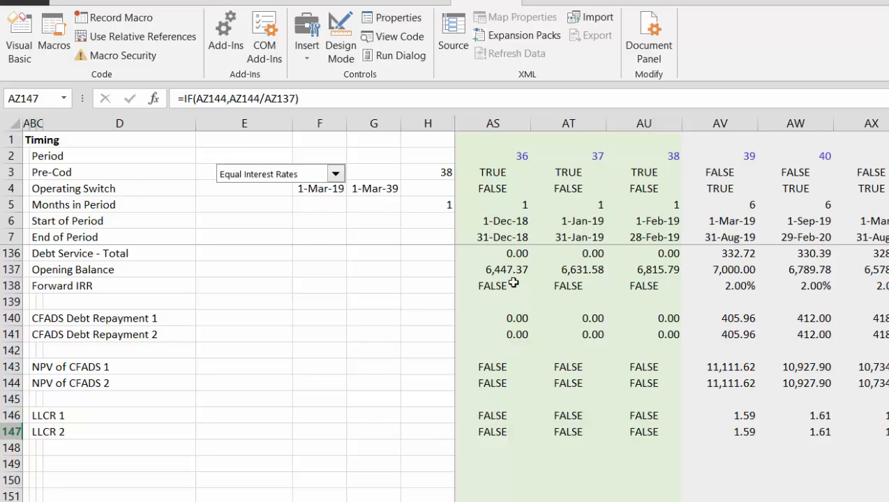
left_click(336, 173)
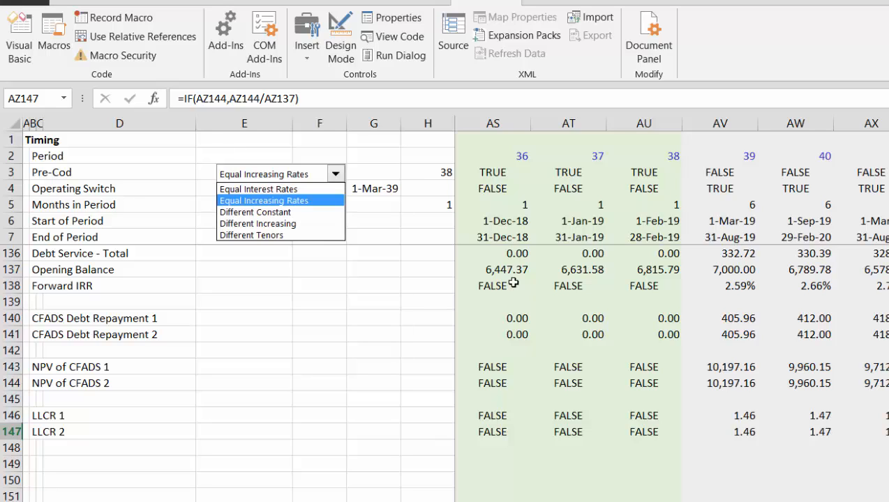
left_click(262, 211)
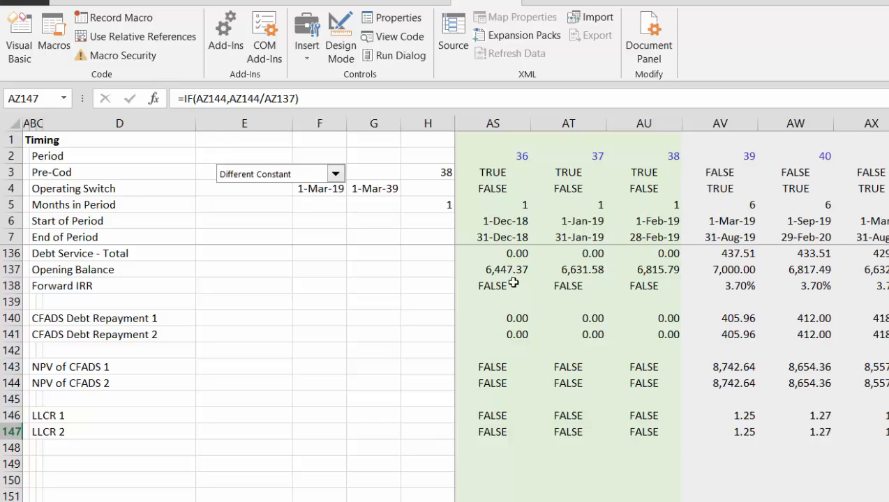
left_click(336, 173)
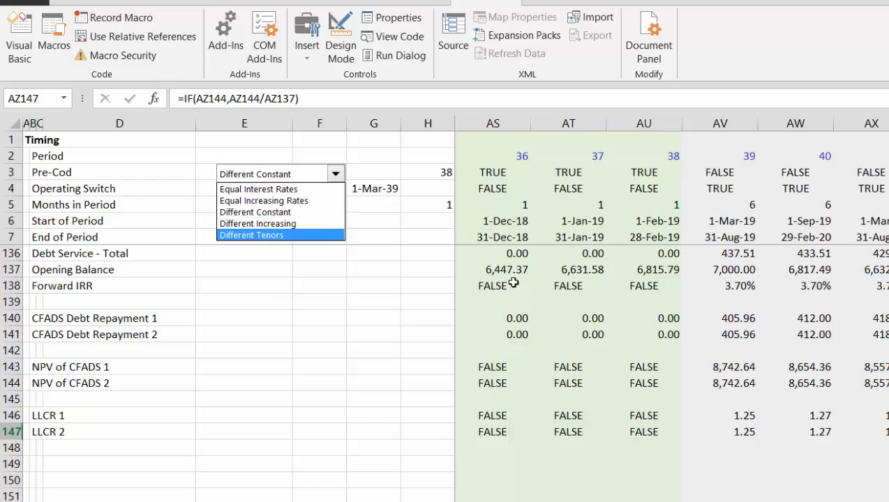
left_click(254, 234)
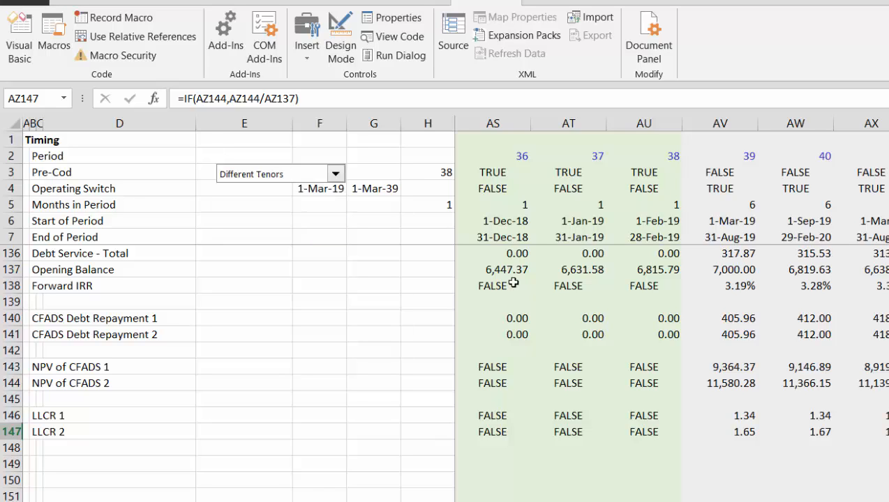
Insert a blank row above LLCR 1 at row 146.
key("Left")
key("Left")
key("Left")
key("Left")
key("Left")
key("Left")
key("Left")
key("Left")
key("Left")
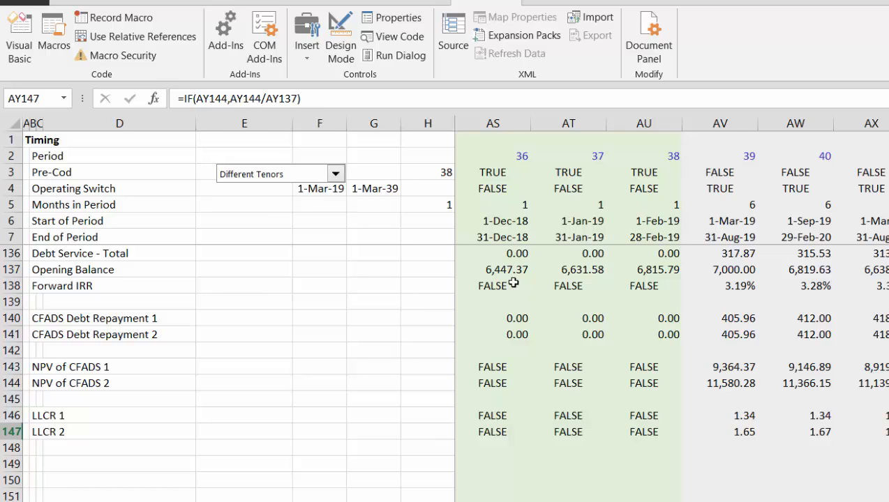
key("Left")
key("Left")
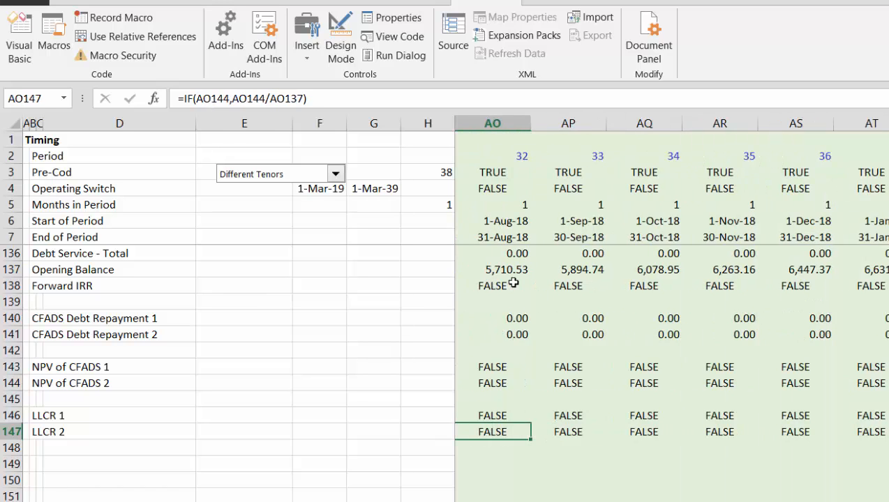
key("Up")
key("shift+space")
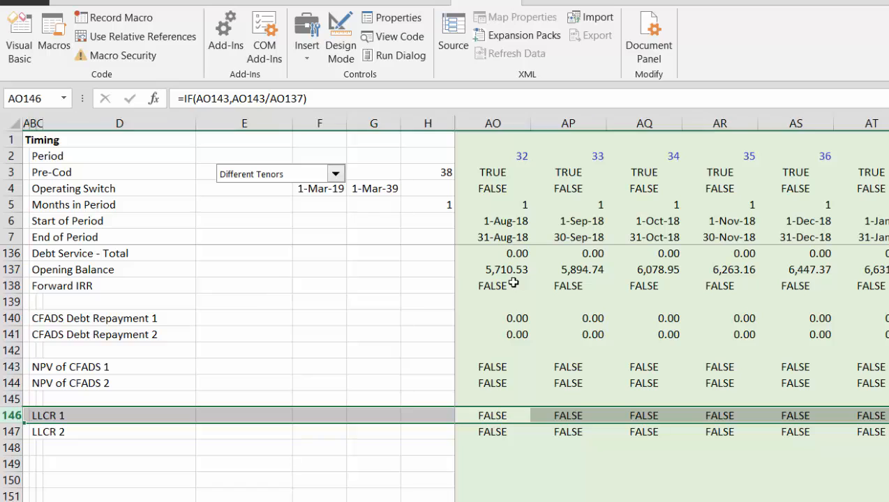
key("ctrl+shift+plus")
key("Right")
key("Right")
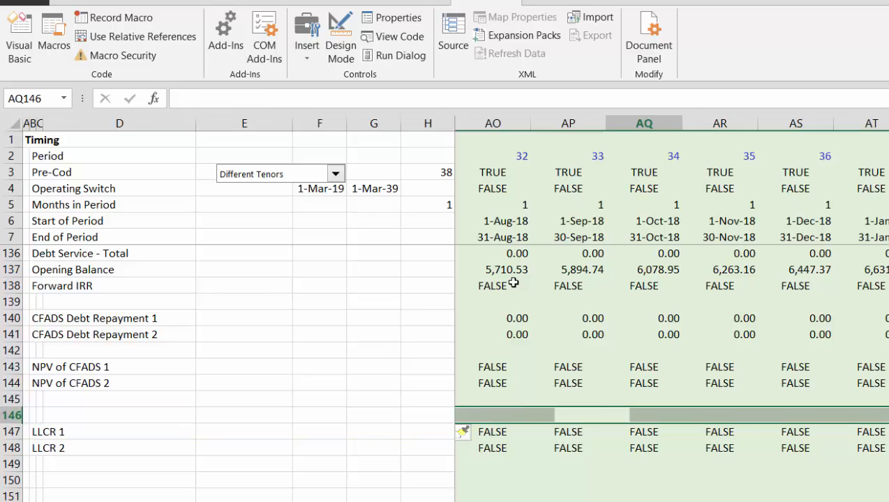
In J146, enter =IF(OR(J133,J134),J7,NA()) to return the period end date whenever either debt repayment switch is on.
key("Left")
key("Left")
key("Left")
key("Left")
key("Left")
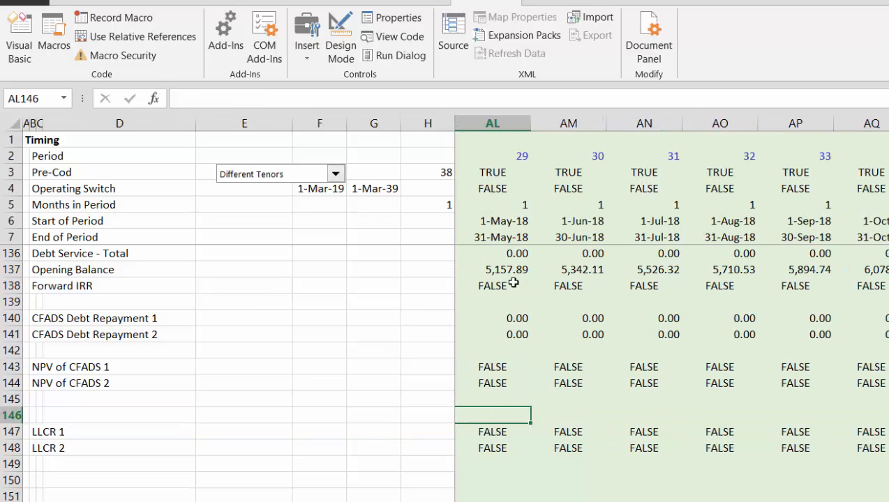
key("ctrl+Left")
key("Right")
key("Right")
key("Right")
key("Right")
key("Right")
key("Right")
key("Right")
key("Right")
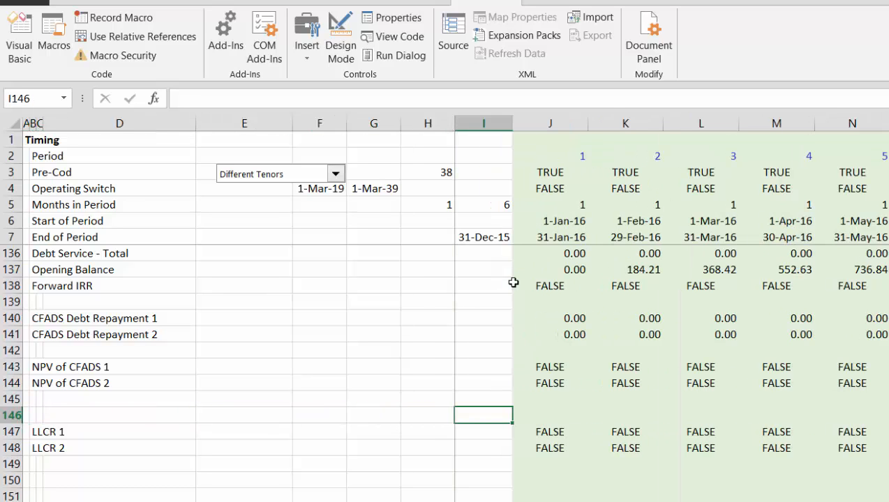
key("Right")
type("=i")
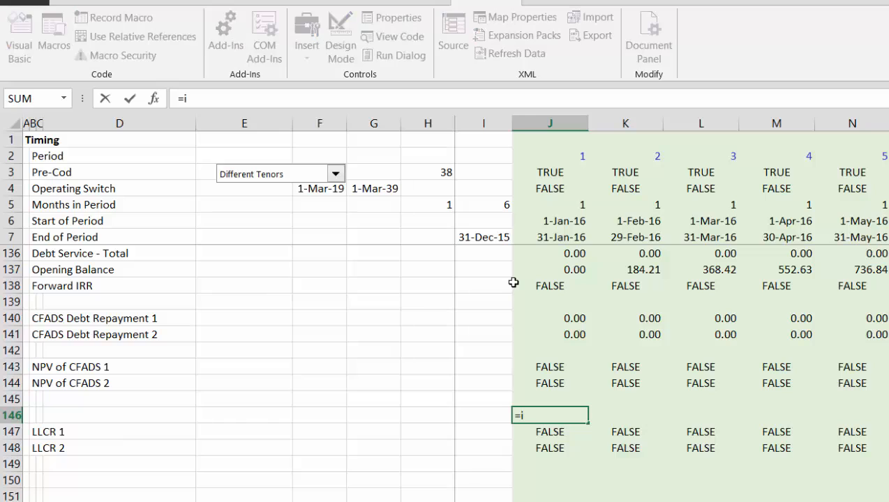
type("f(or(")
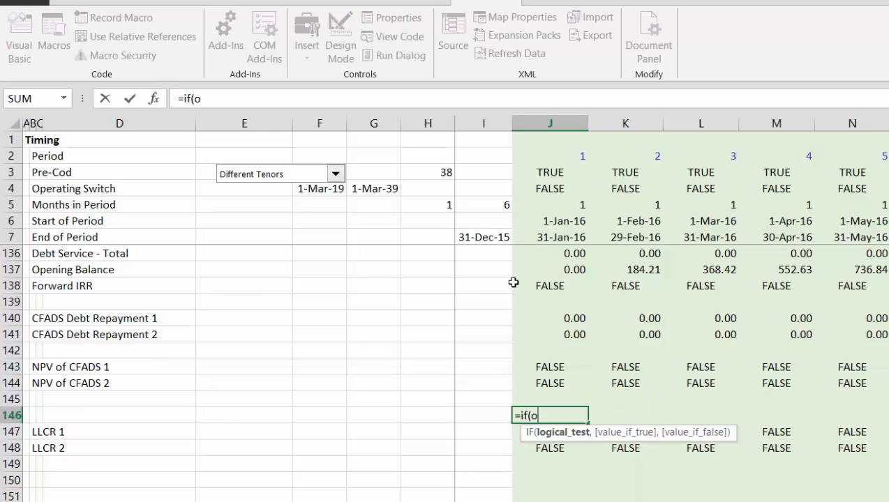
key("Up")
key("Up")
key("Up")
key("Up")
key("Up")
key("Up")
key("Up")
key("Up")
key("Up")
key("Up")
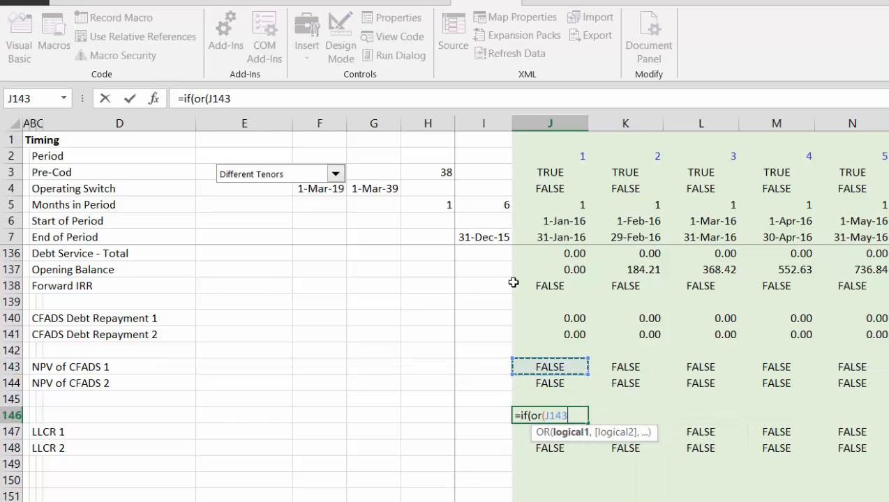
key("Up")
key("Up")
key("Up")
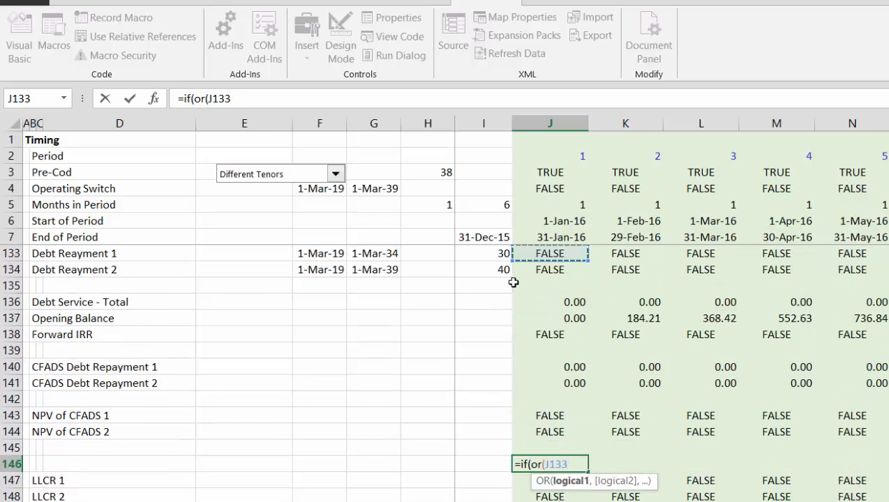
type(",")
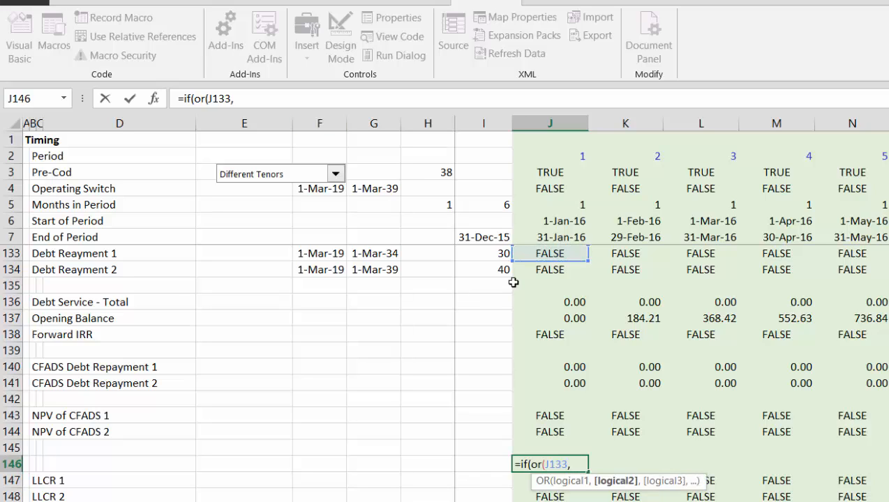
left_click(513, 276)
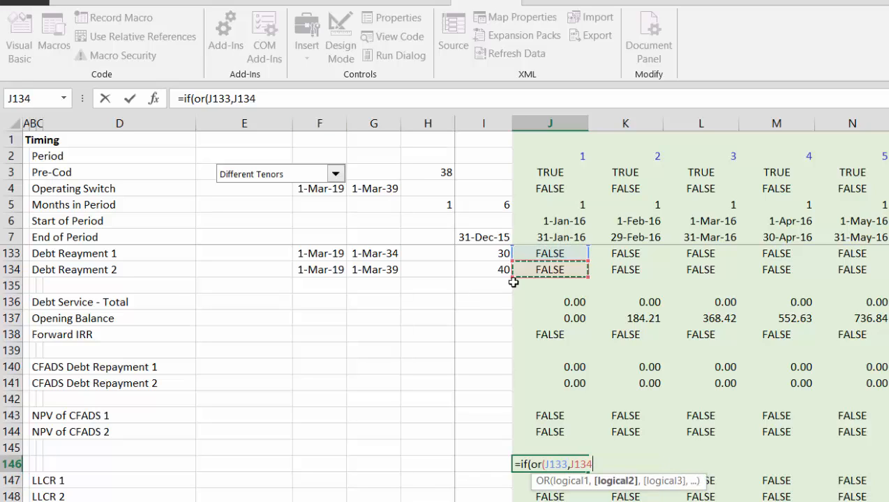
type("),")
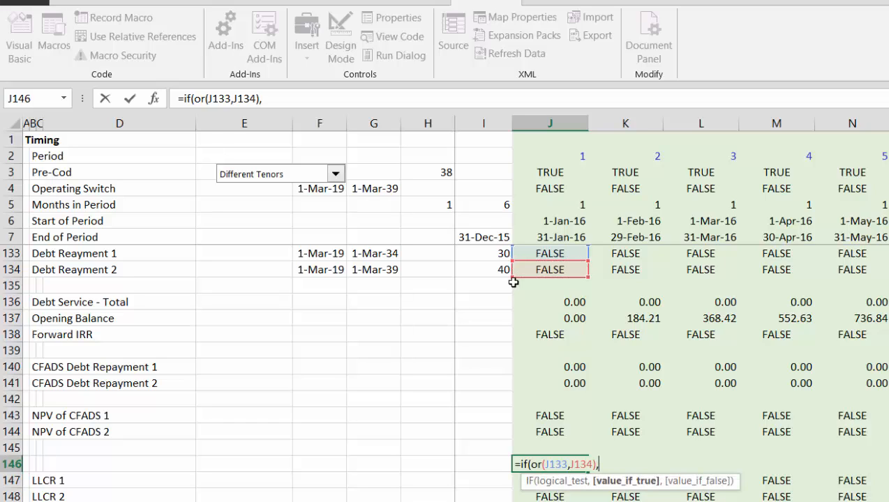
type("J7")
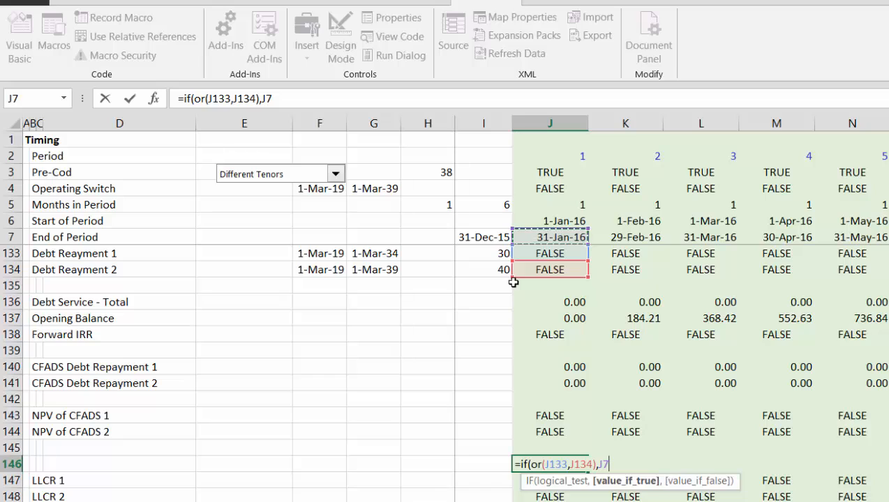
type(",na()")
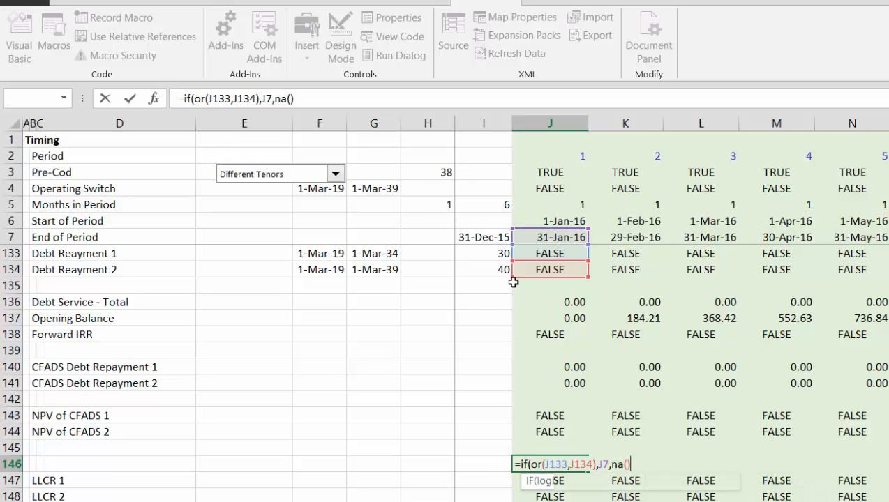
type(")")
key("Return")
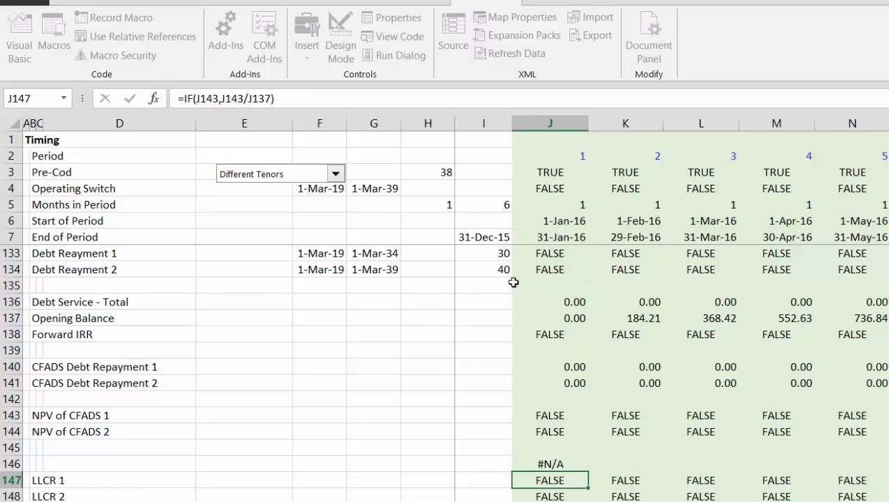
Fill the J146 date formula across all periods of row 146.
key("Down")
key("Down")
key("Down")
key("Down")
key("Down")
key("Up")
key("Up")
key("Up")
key("Up")
key("Up")
key("Up")
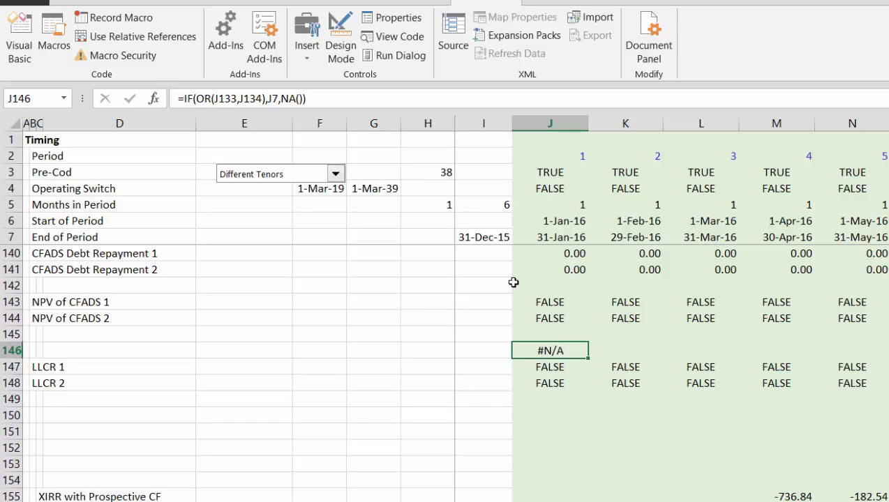
key("ctrl+shift+r")
Create a chart on its own sheet from rows 146 to 148, spanning column B through the last period.
key("Left")
key("Left")
key("Left")
key("Left")
key("Left")
key("Left")
key("Left")
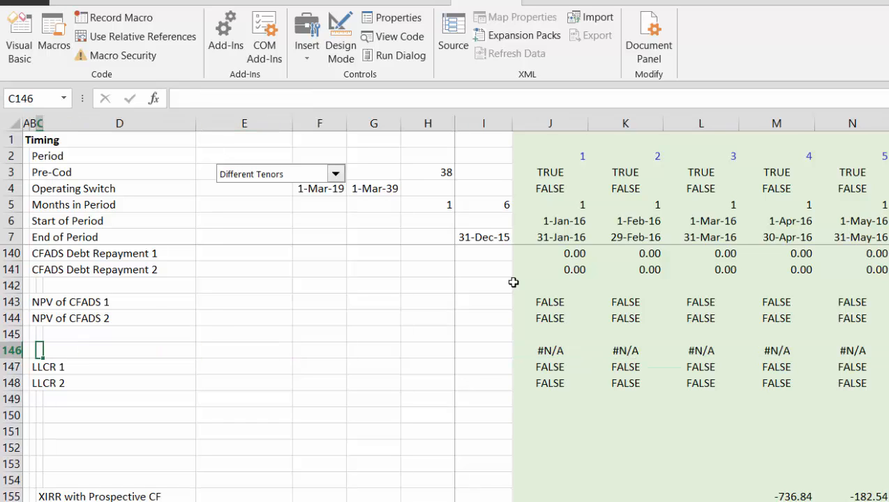
key("Left")
key("shift+Down")
key("shift+Down")
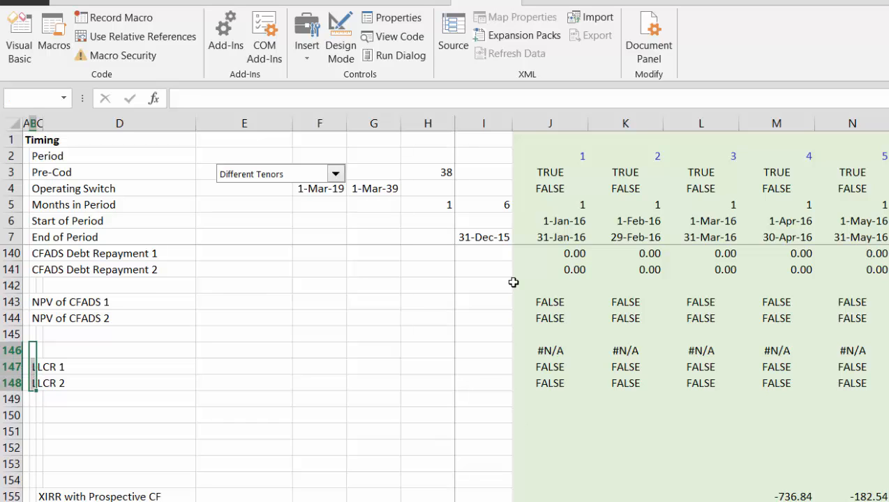
key("ctrl+shift+Right")
key("ctrl+shift+Right")
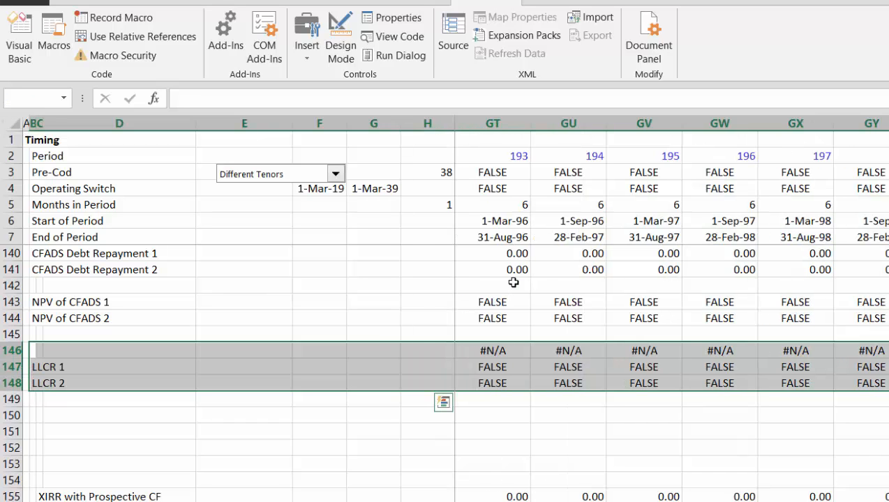
key("F11")
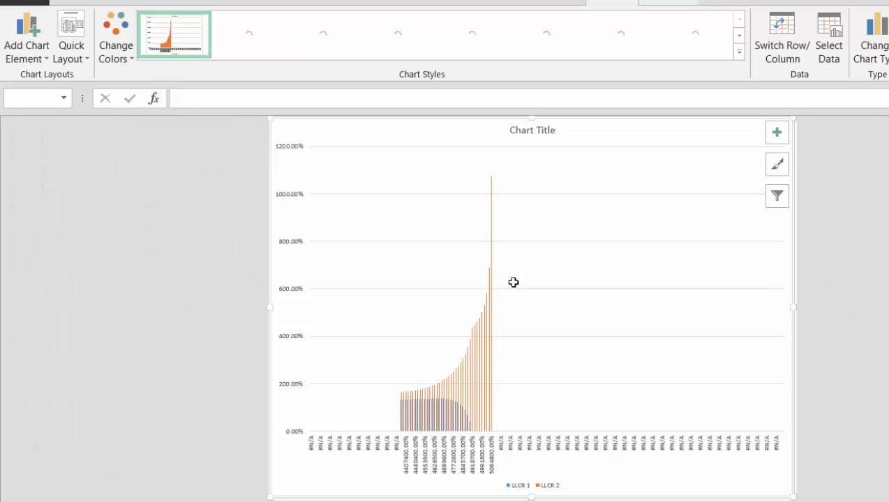
Change the chart's horizontal axis type to a date axis.
right_click(572, 444)
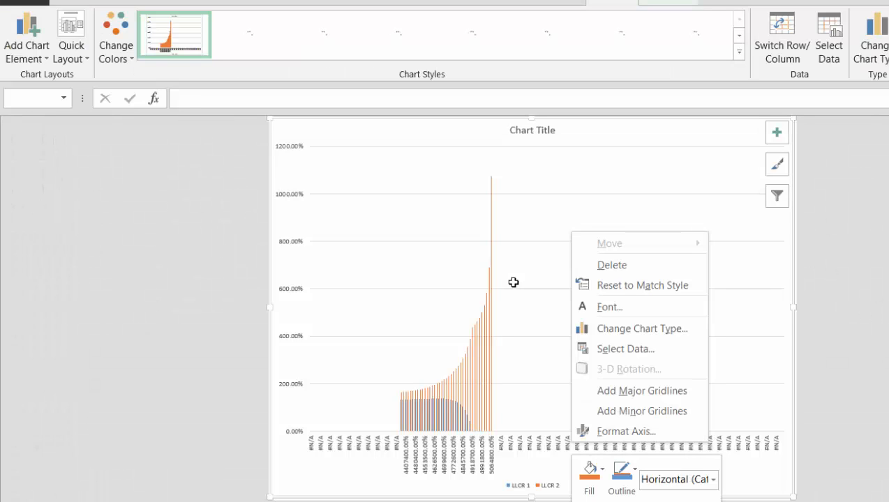
left_click(625, 431)
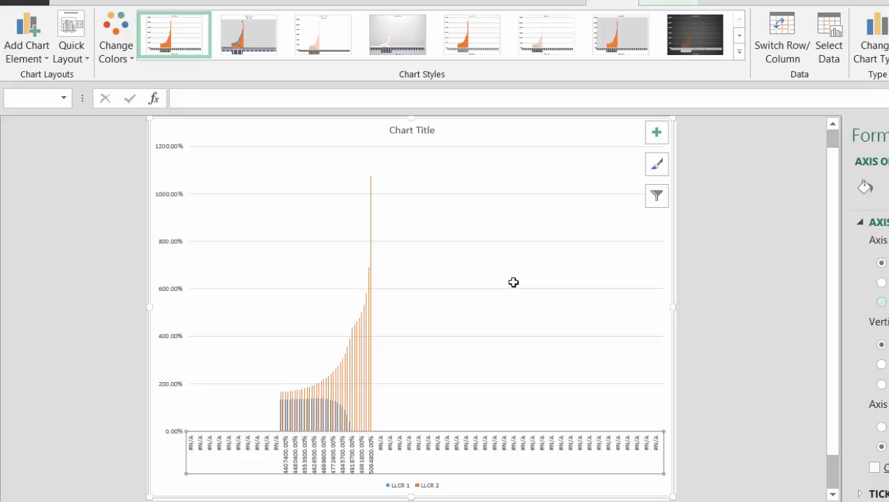
left_click(881, 302)
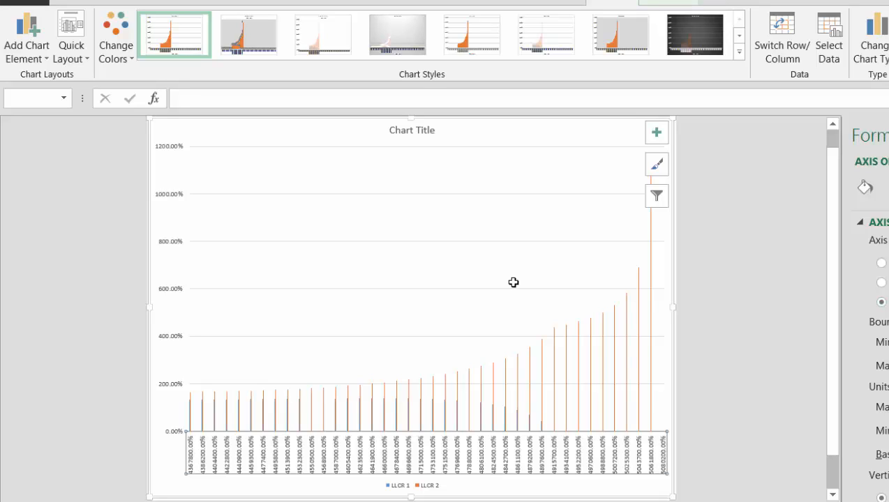
Set the number format category of the chart's vertical axis to Number, after trying Accounting.
key("Up")
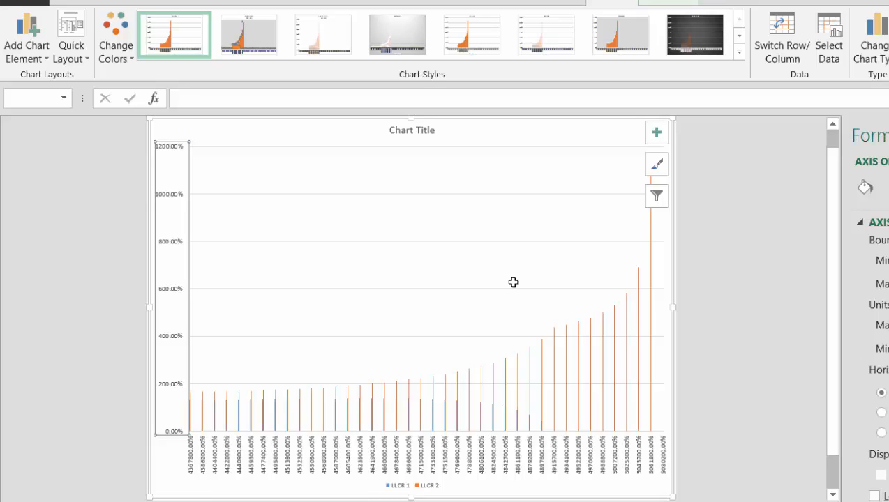
scroll(869, 349, "down", 2)
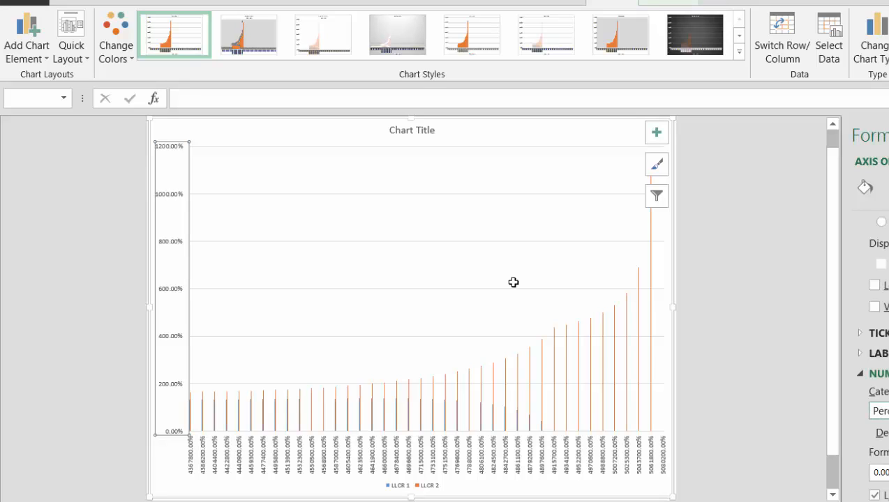
key("alt+Down")
key("Up")
key("Up")
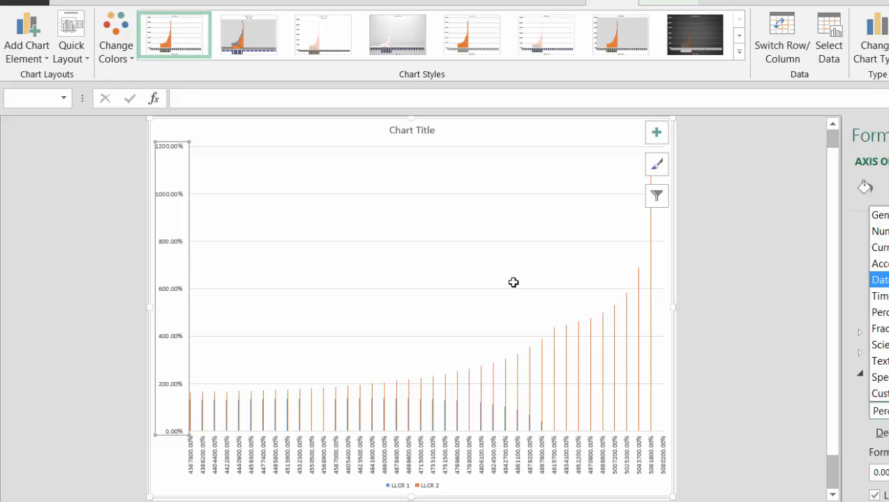
key("Up")
key("Return")
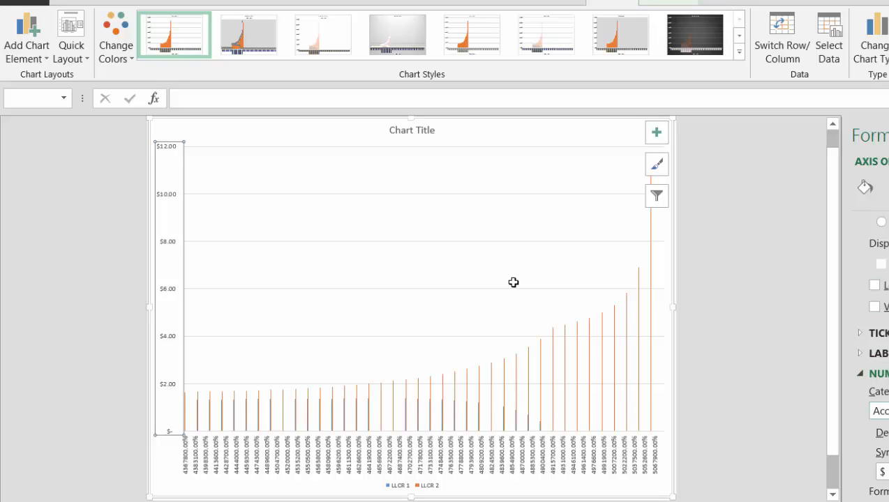
key("alt+Down")
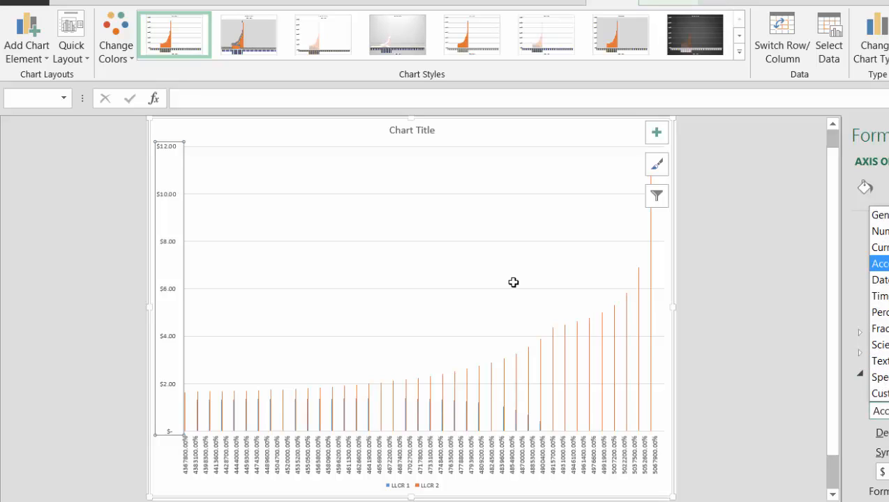
key("Up")
key("Up")
key("Return")
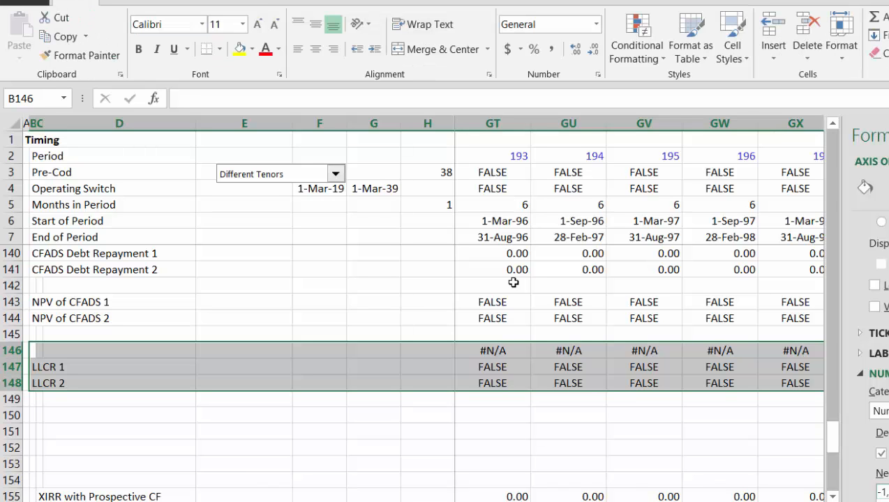
Back on the model sheet, format row 146 from column B to HA as day-month-year dates.
key("Right")
key("Right")
key("Right")
key("Left")
key("Left")
key("Left")
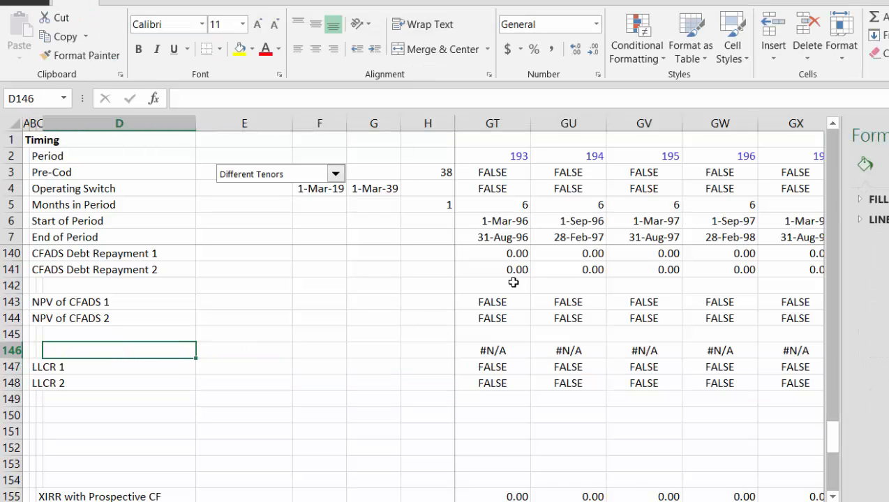
key("Left")
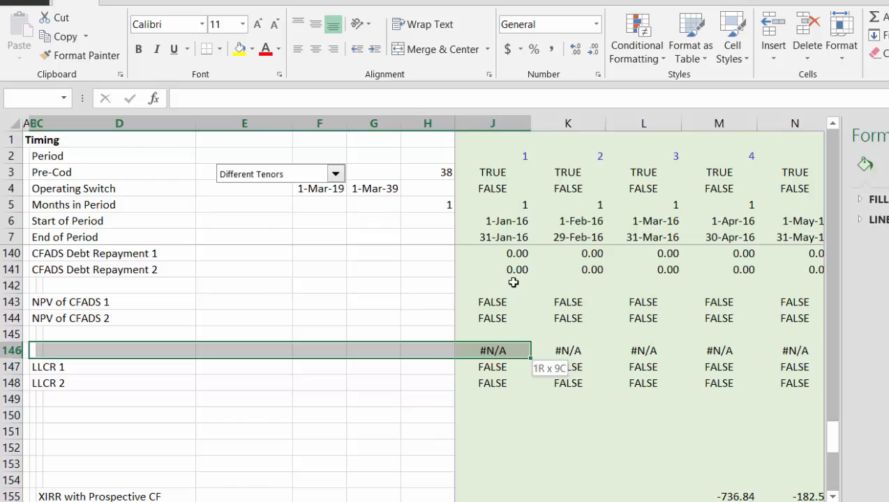
key("ctrl+shift+Right")
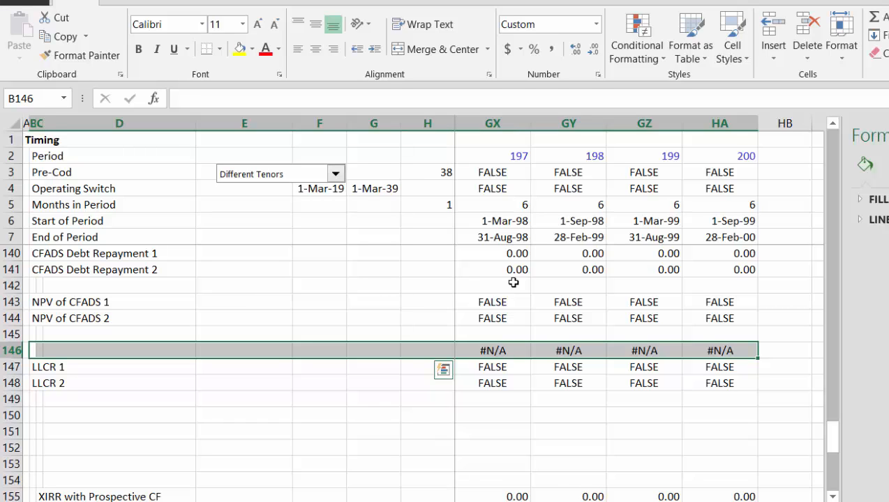
Copy the scenario drop-down from the model sheet's header and paste it onto the LLCR chart.
right_click(234, 173)
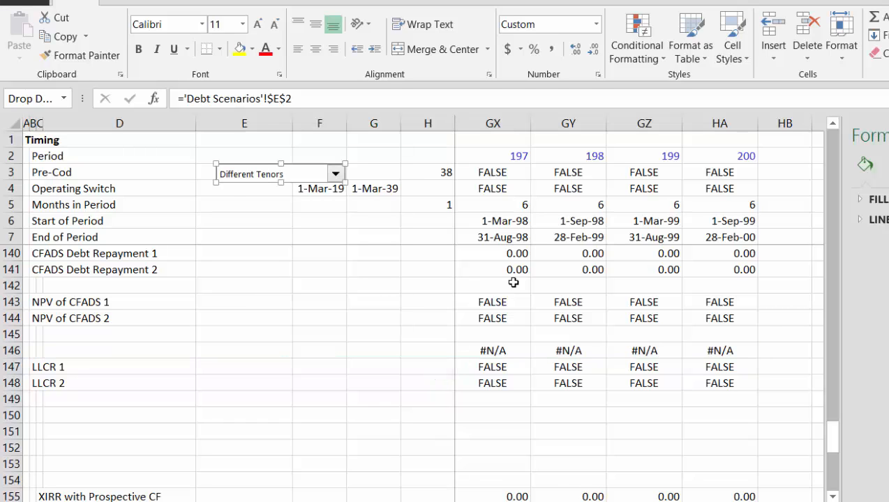
left_click(270, 205)
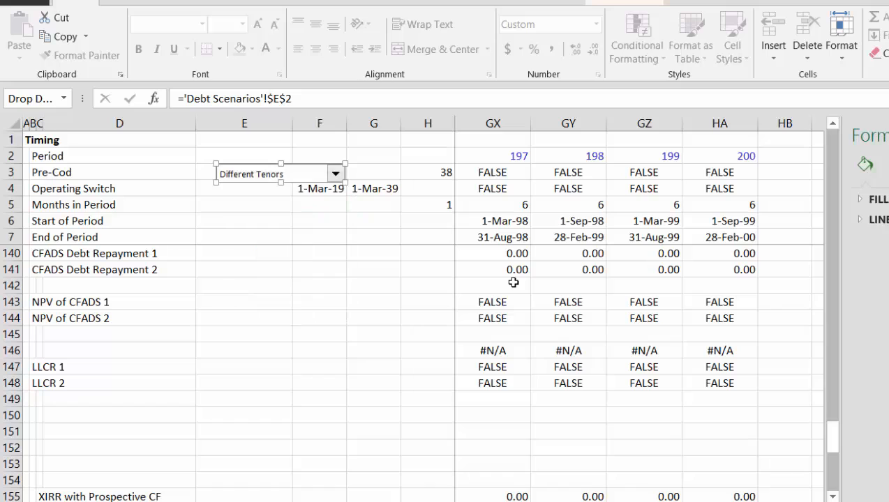
key("ctrl+Page_Up")
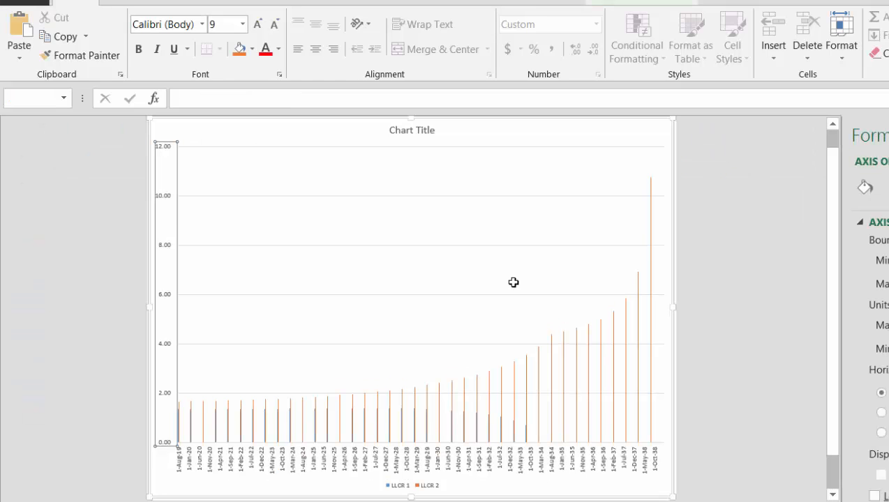
key("ctrl+v")
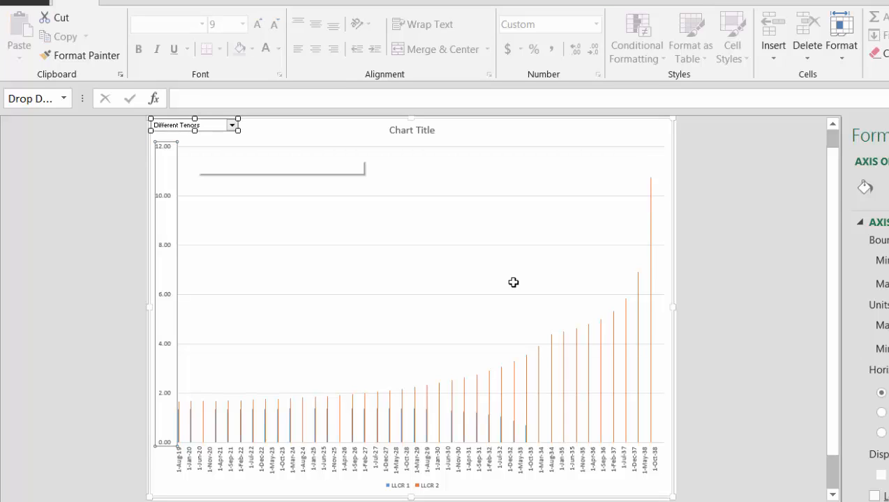
left_click(513, 282)
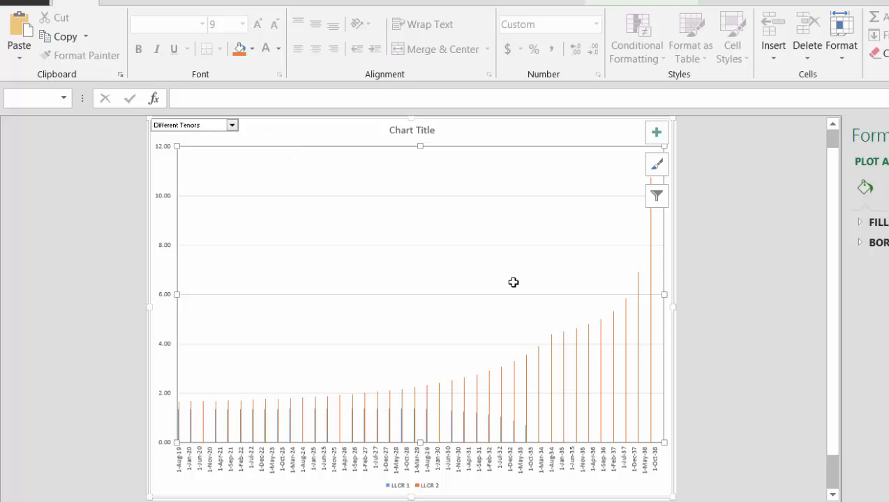
Switch the scenario on the LLCR chart to Equal Interest Rates.
left_click(233, 126)
key("Up")
key("Up")
key("Up")
key("Up")
key("Escape")
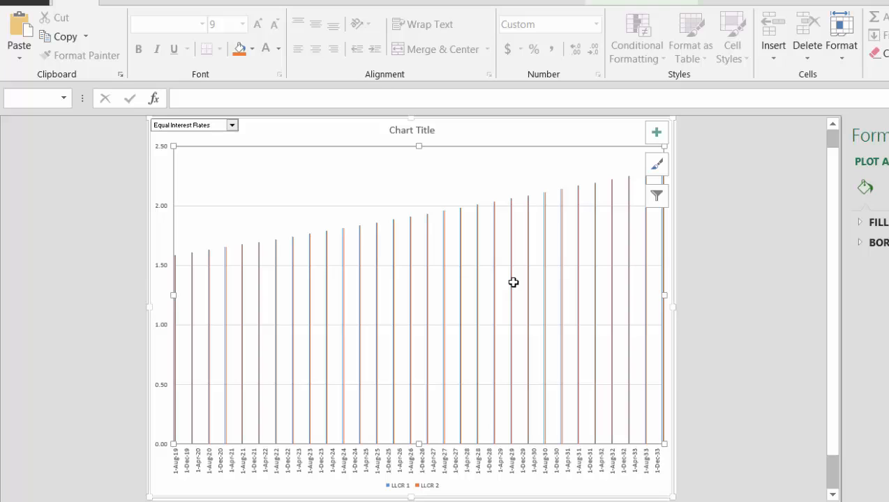
Try the Area and Line chart types for the LLCR chart and settle on Clustered Column.
left_click(513, 282)
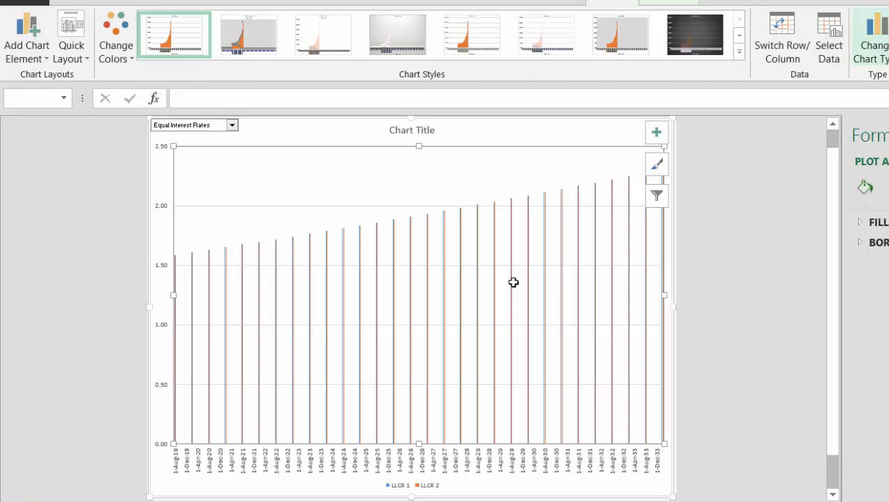
left_click(873, 42)
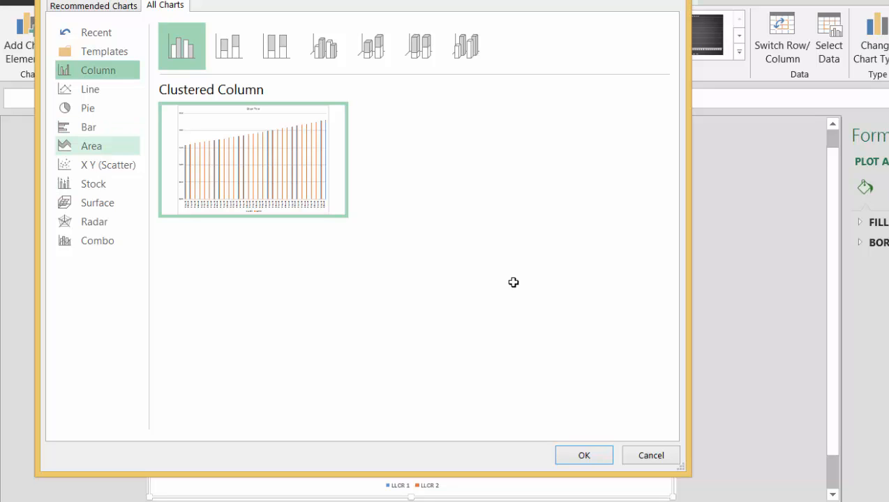
left_click(92, 146)
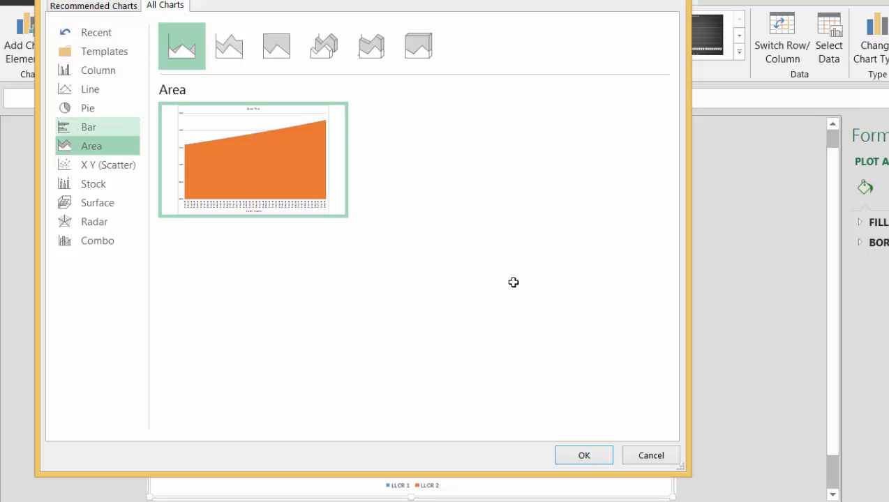
left_click(90, 89)
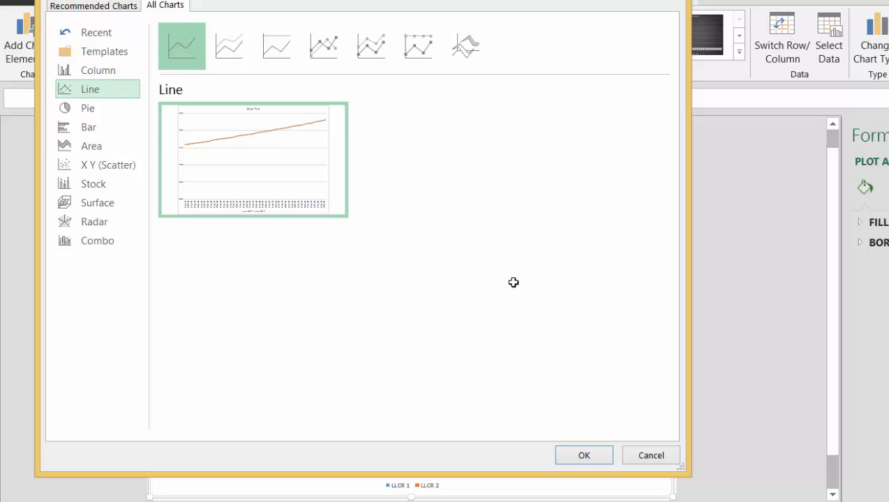
left_click(98, 70)
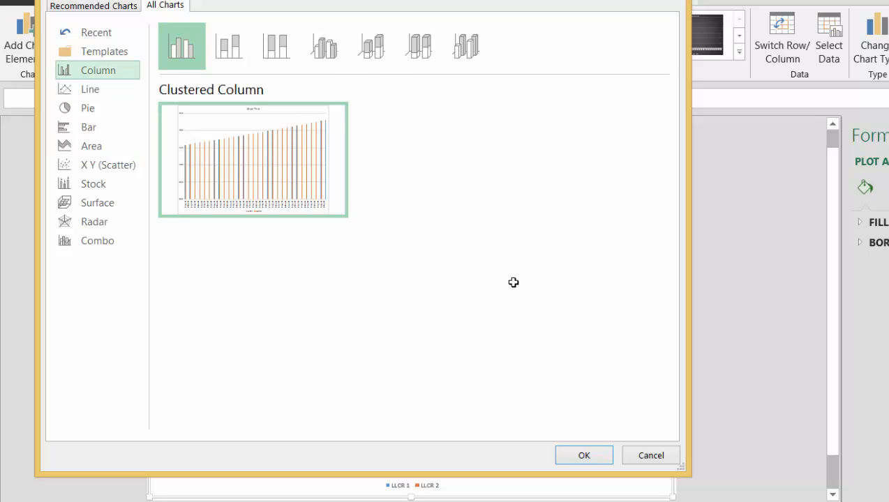
mouse_move(253, 159)
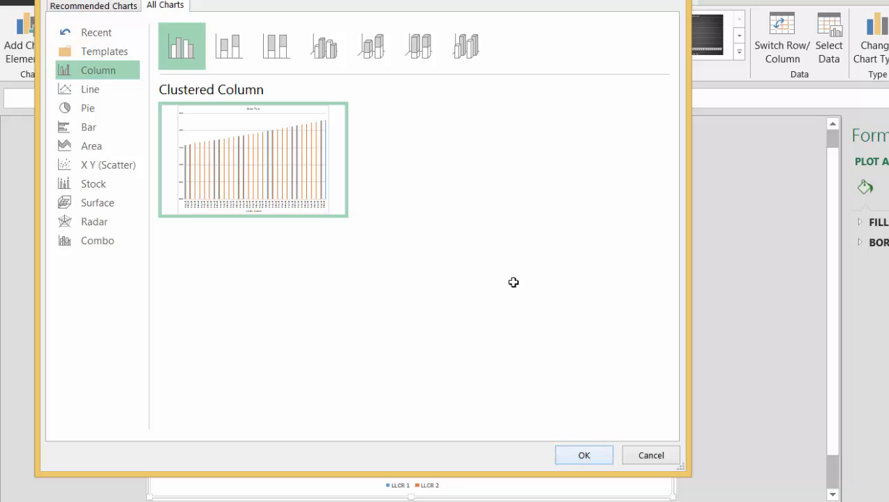
left_click(582, 456)
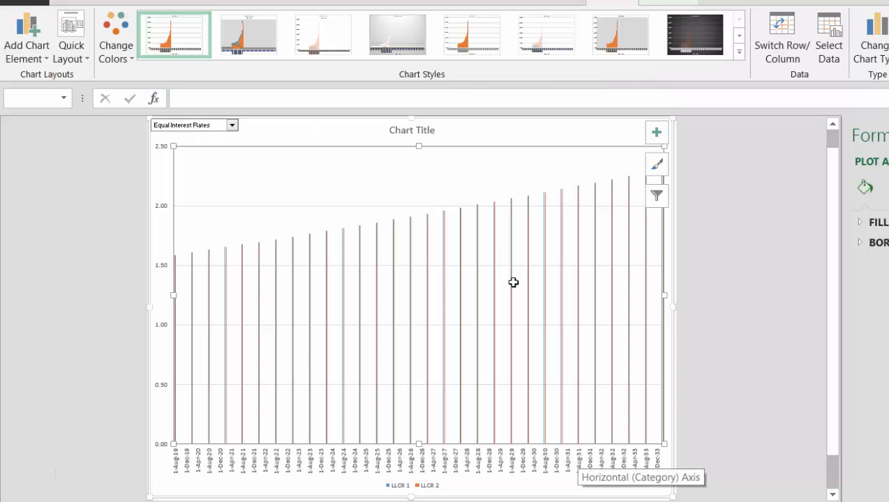
Switch from the LLCR chart to another open window.
left_click(560, 500)
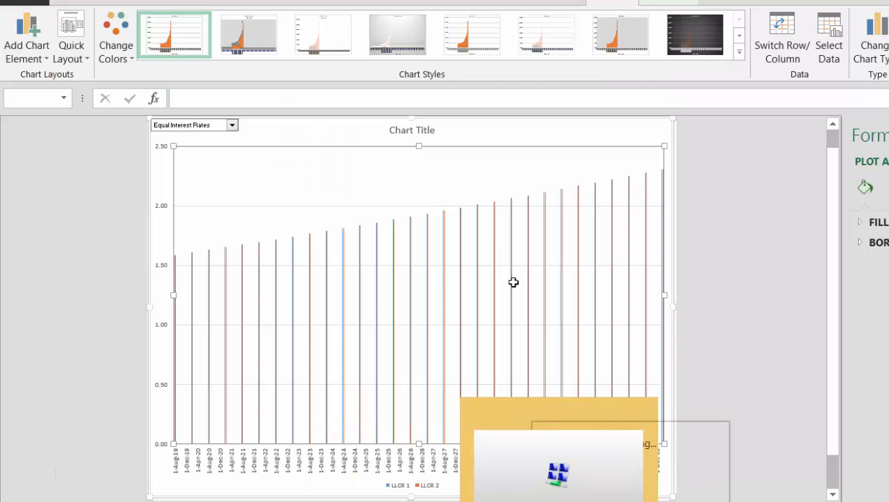